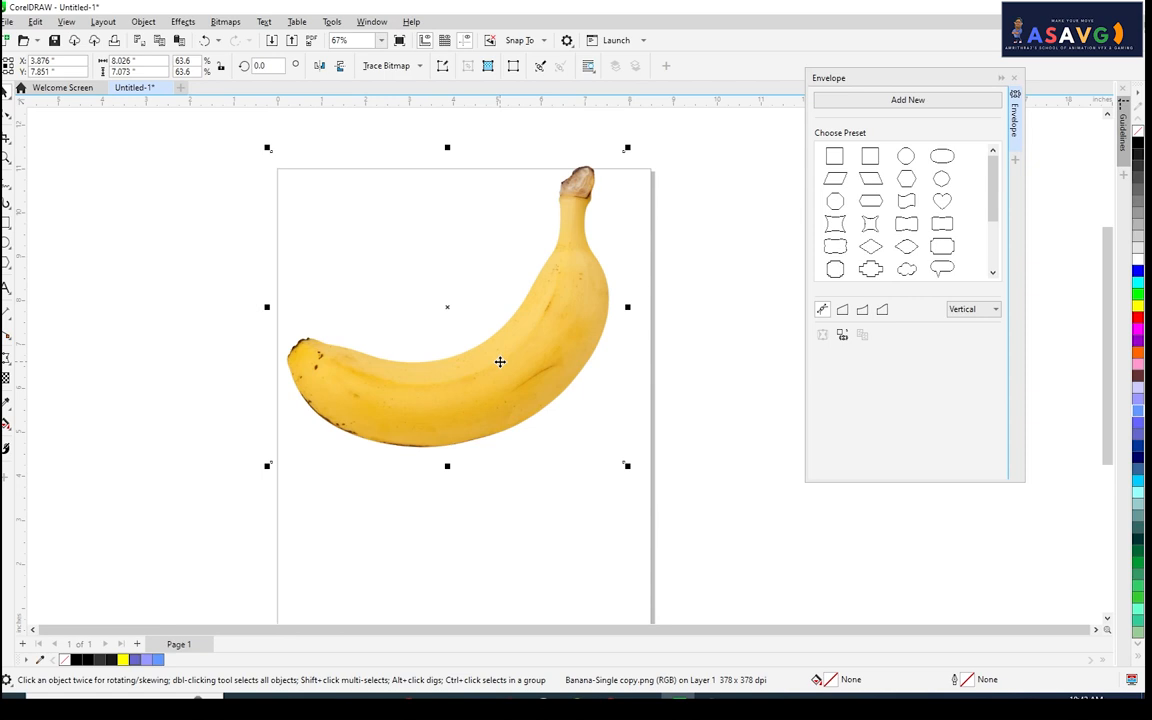
Trace the banana bitmap with an Outline Trace using the Line art image type and Detail set to 78.
mouse_move(500, 361)
left_mouse_down()
mouse_move(449, 352)
mouse_move(517, 385)
mouse_move(520, 361)
left_mouse_up()
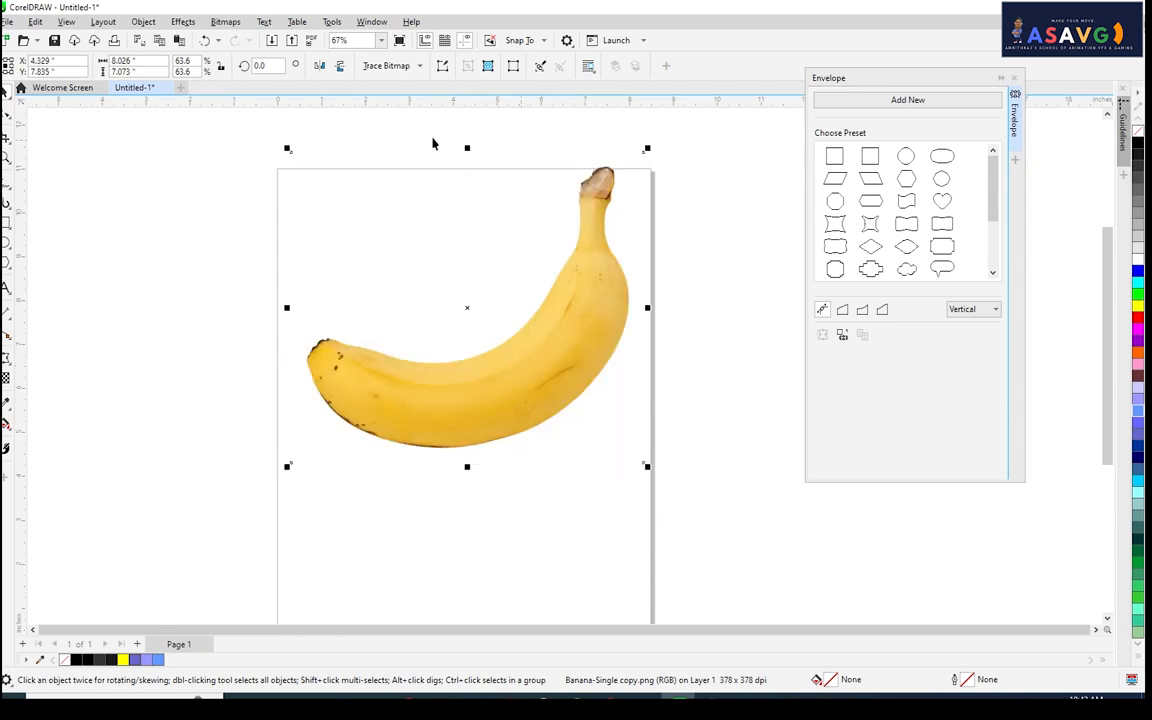
left_click(421, 70)
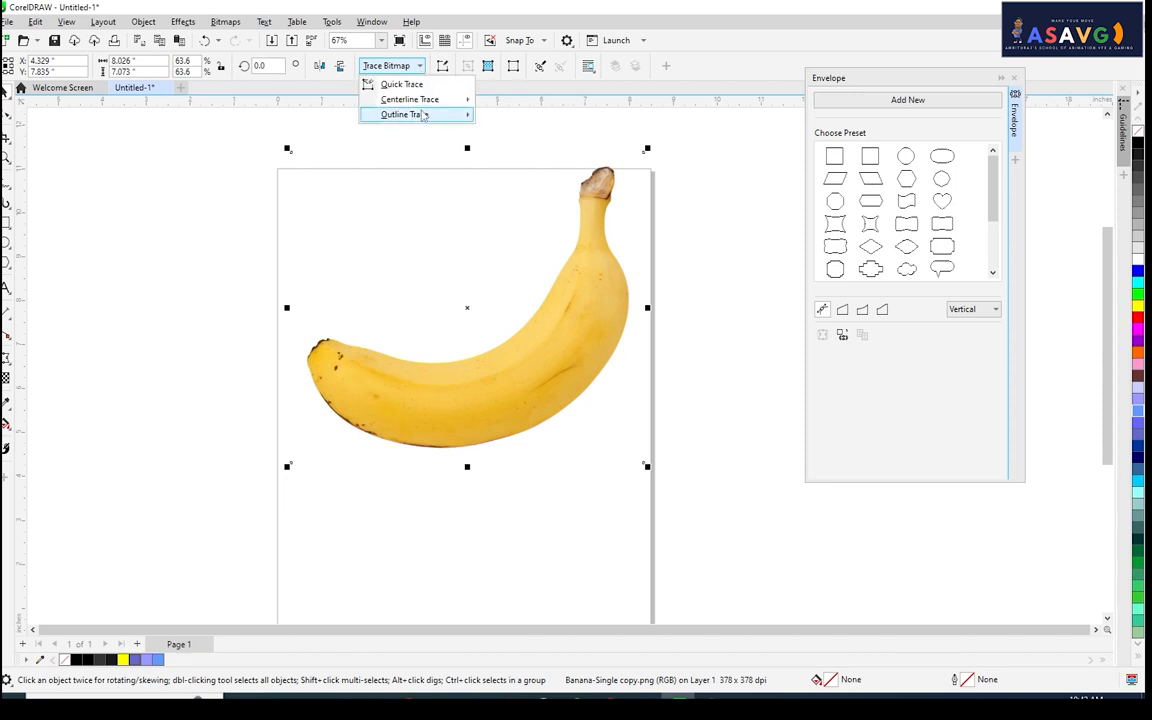
mouse_move(430, 118)
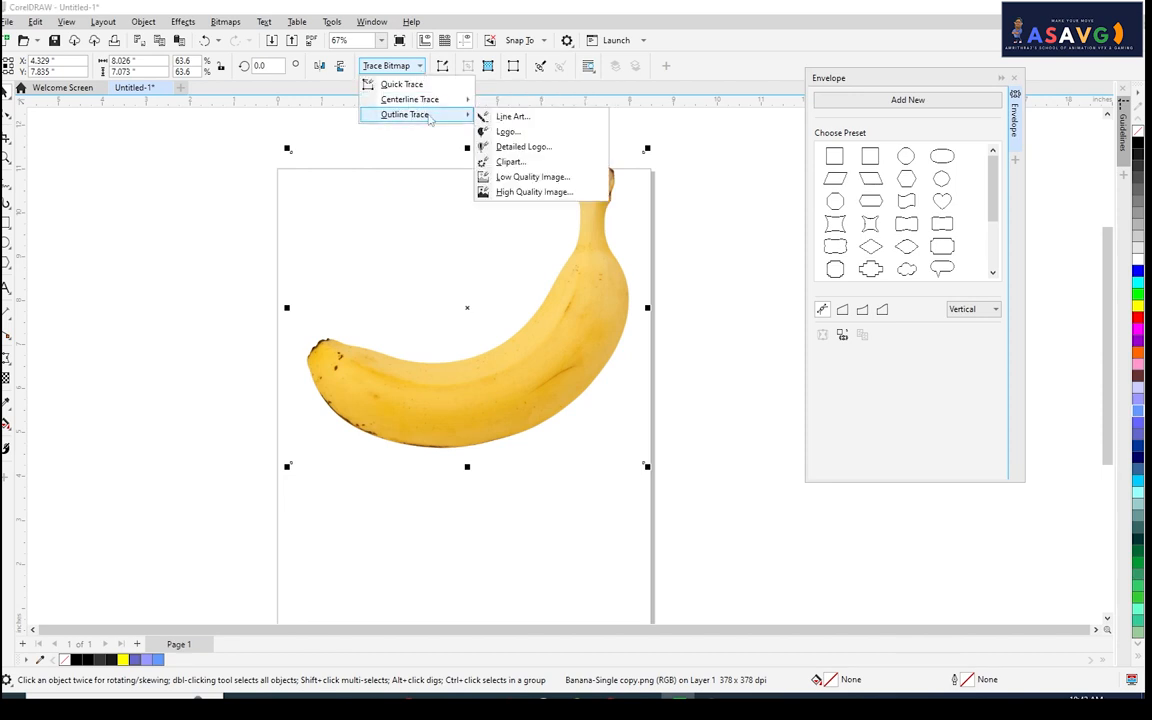
left_click(562, 121)
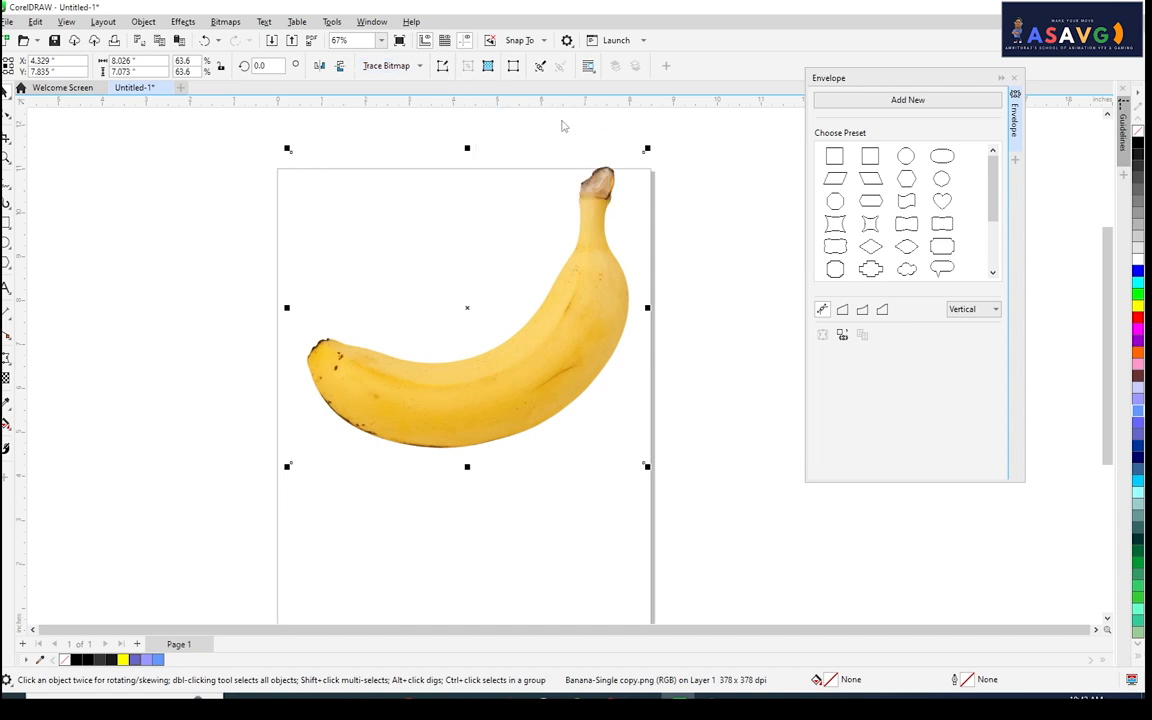
left_click_drag(537, 150, 345, 77)
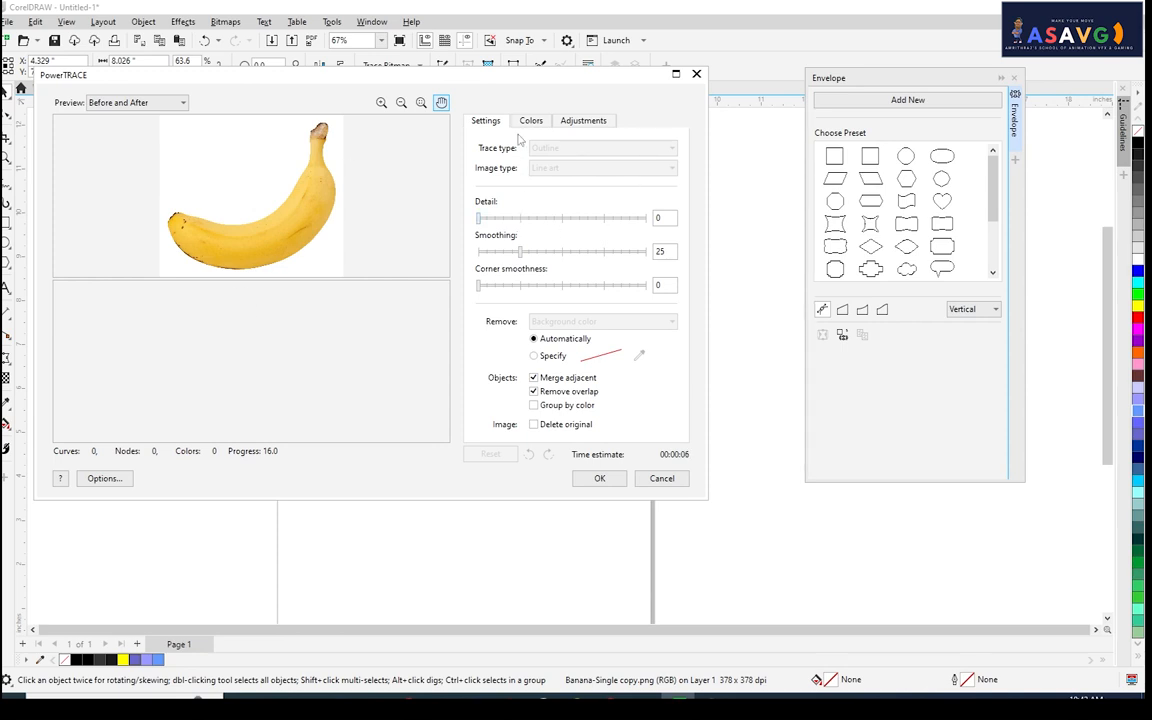
mouse_move(481, 219)
left_mouse_down()
mouse_move(627, 222)
mouse_move(611, 220)
left_mouse_up()
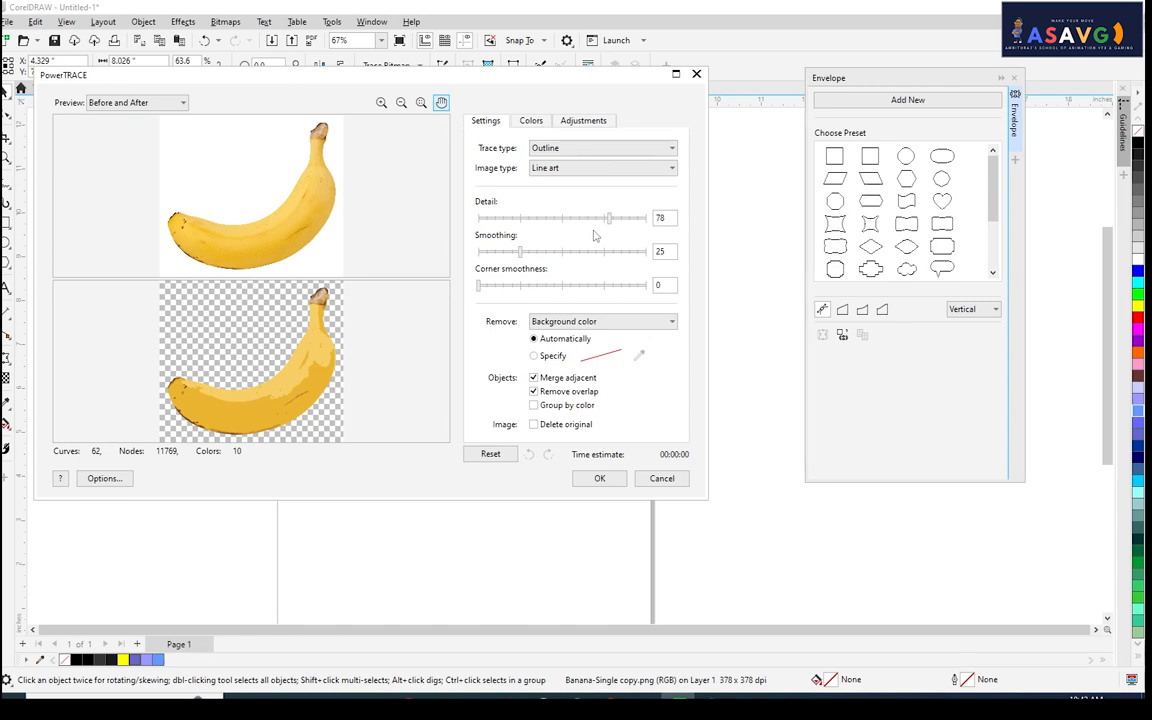
left_click(597, 478)
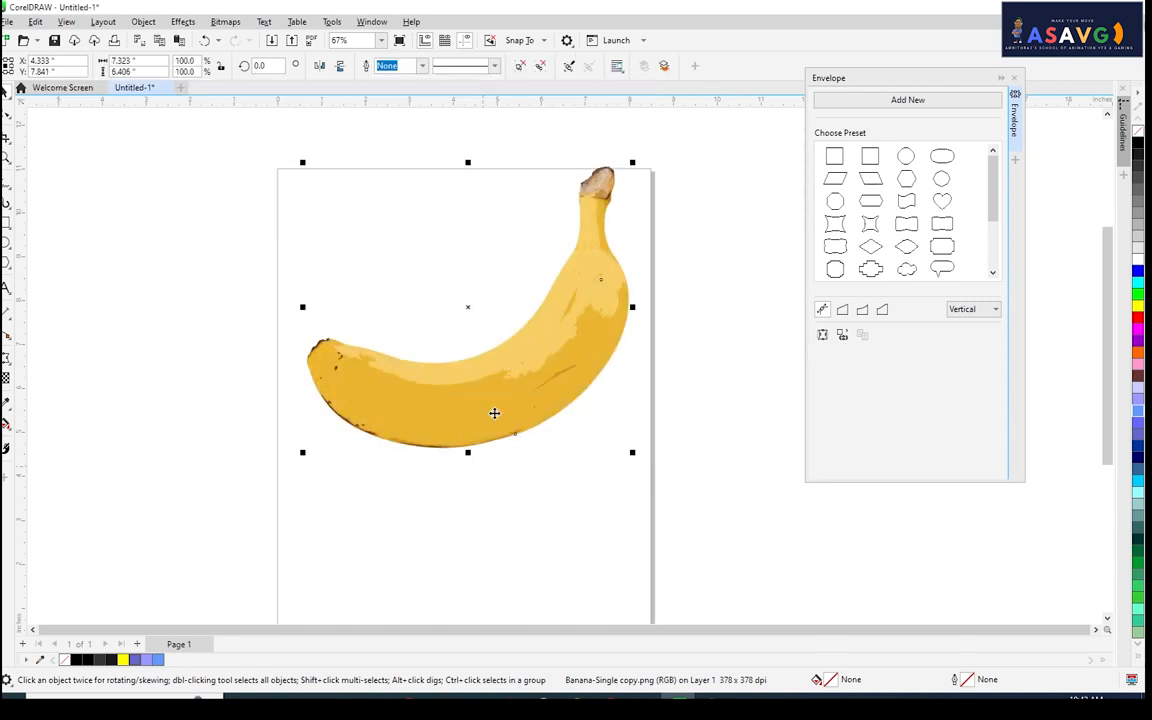
Separate the traced banana from the original bitmap, placing the bitmap beside the page and the trace on the page.
left_click_drag(494, 411, 112, 281)
scroll(305, 365, "down", 1)
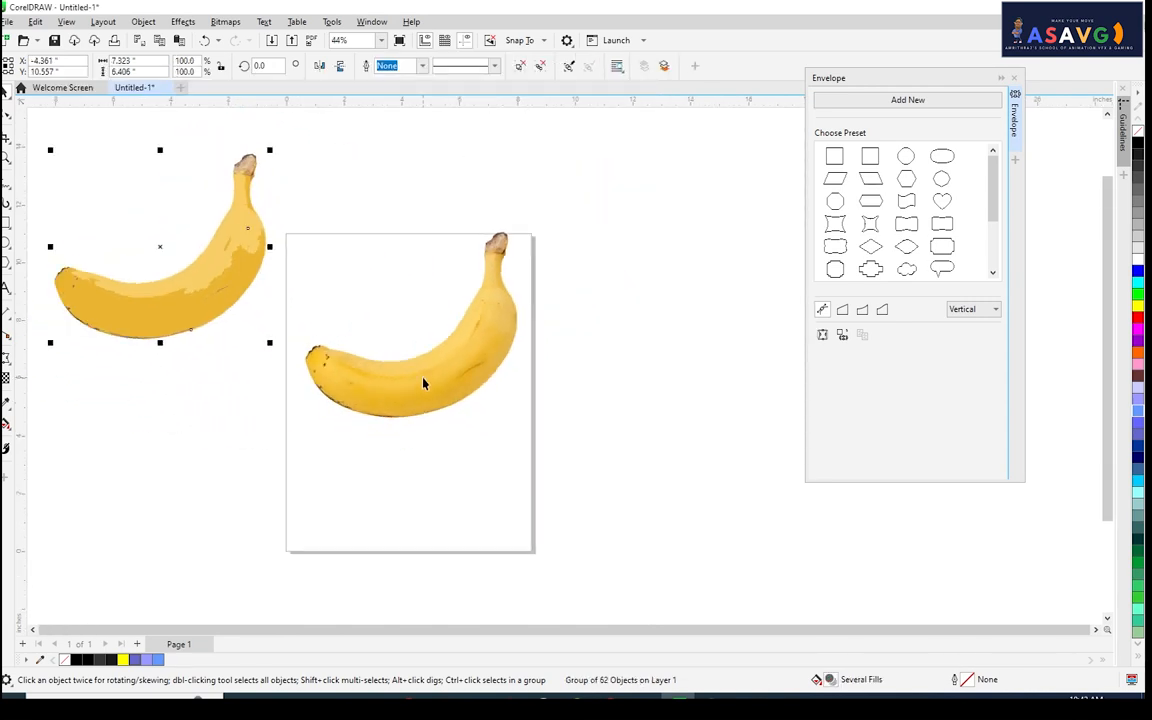
left_click_drag(424, 380, 671, 275)
mouse_move(198, 317)
left_mouse_down()
mouse_move(375, 329)
mouse_move(427, 412)
left_mouse_up()
scroll(425, 414, "up", 1)
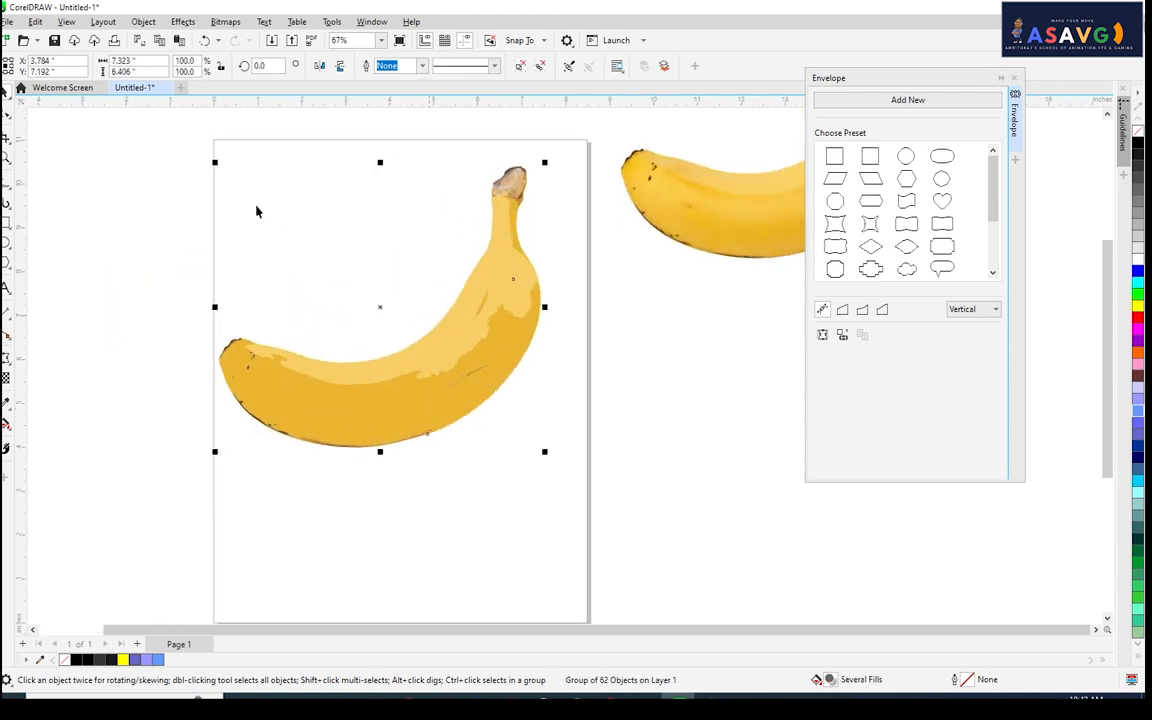
scroll(390, 349, "down", 1)
left_click_drag(416, 393, 406, 374)
Convert the traced banana to curves and ungroup it into individual objects.
right_click(453, 334)
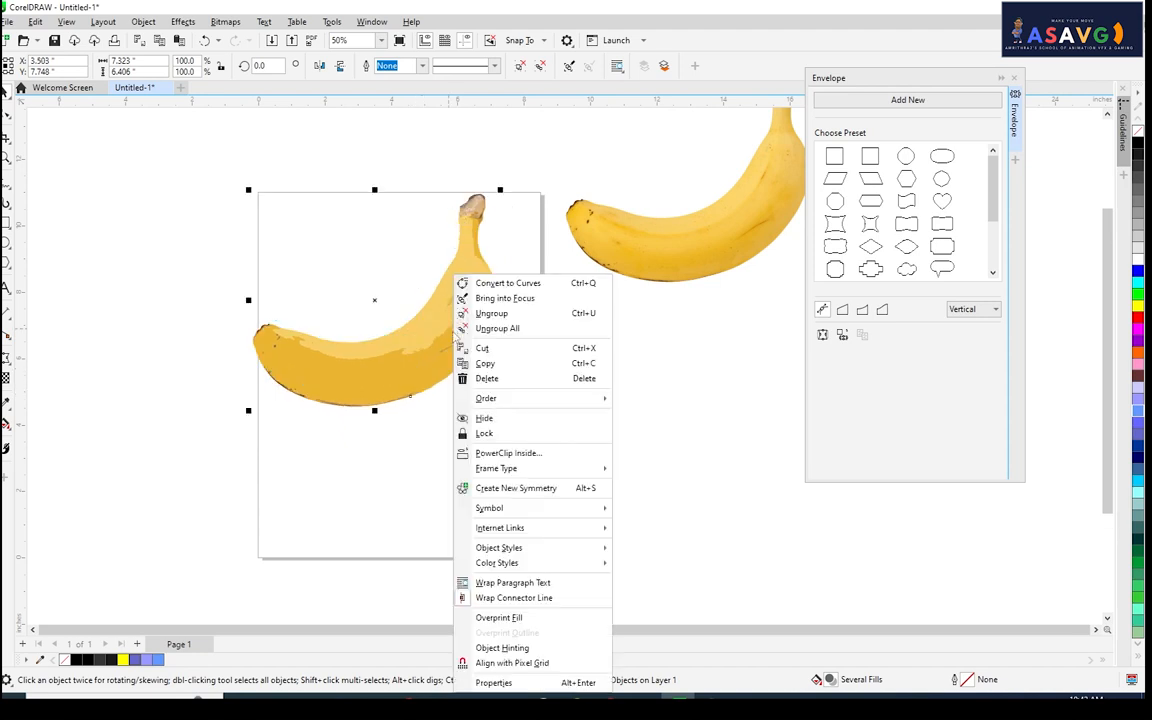
left_click(517, 286)
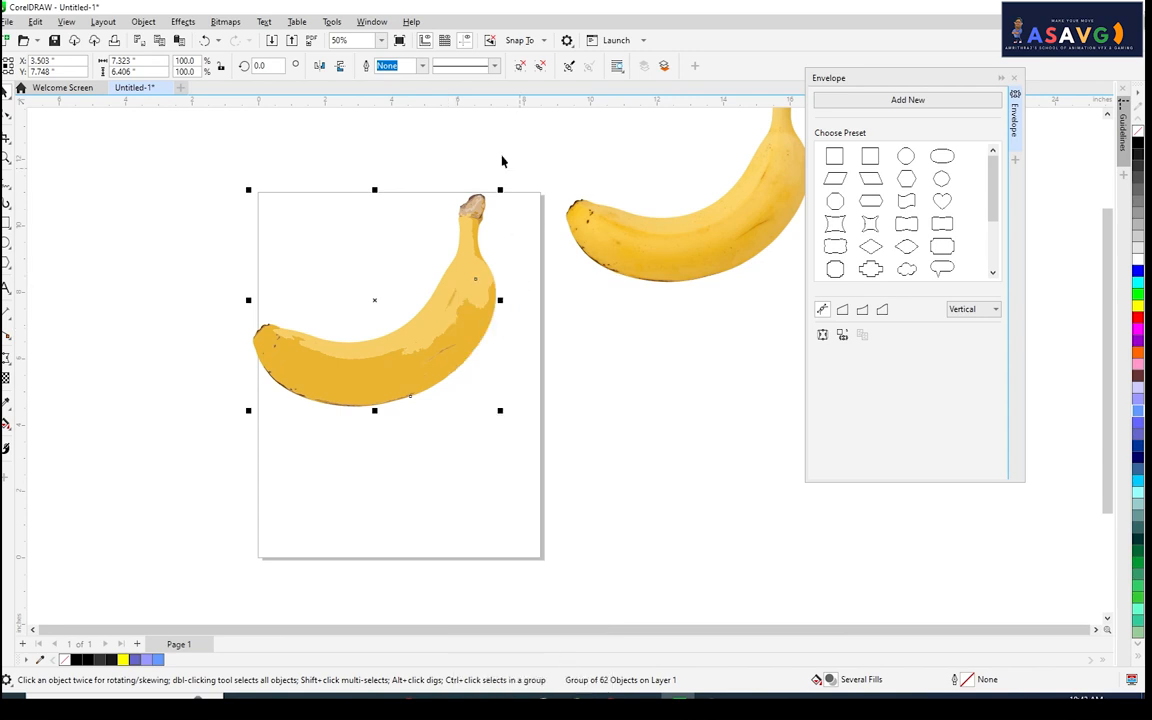
left_click(519, 67)
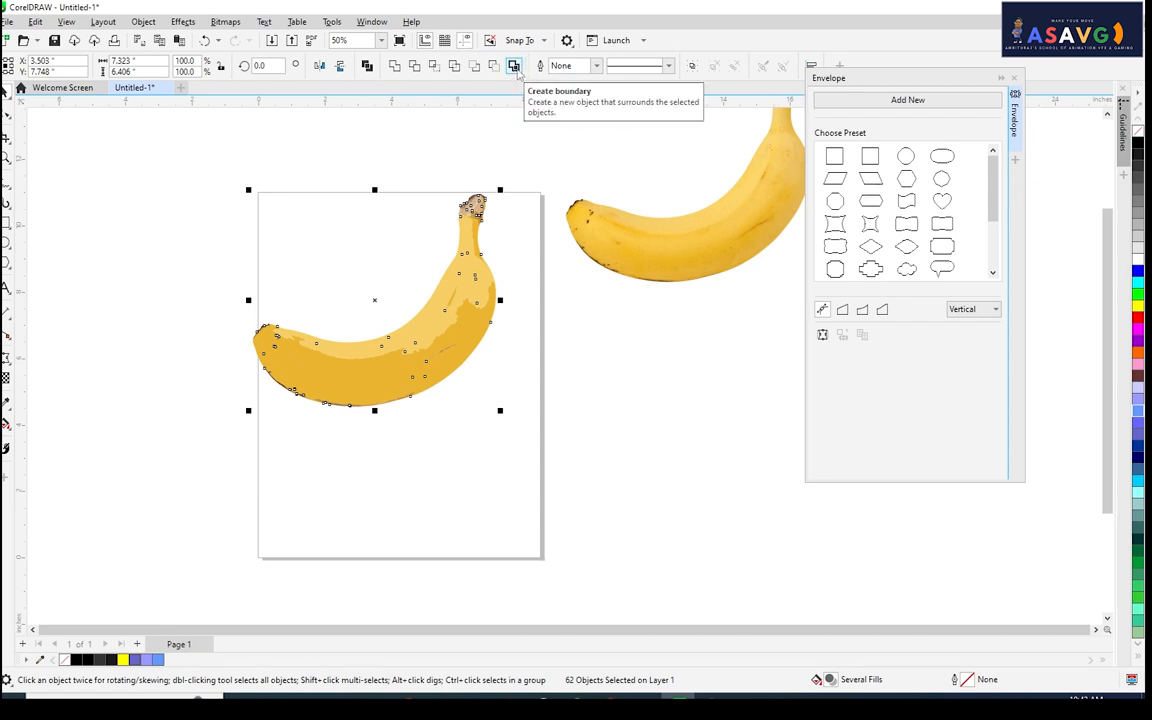
Create a boundary around the selected banana pieces and move the resulting outline to the lower right of the trace.
left_click(516, 72)
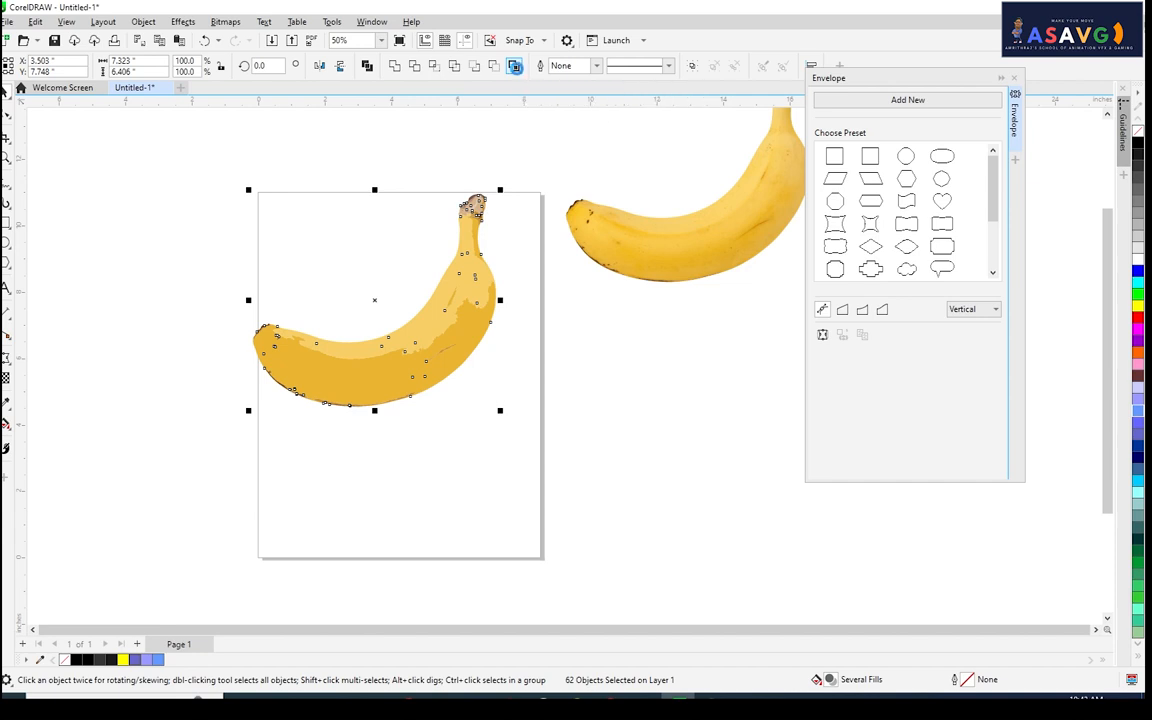
left_click(463, 331)
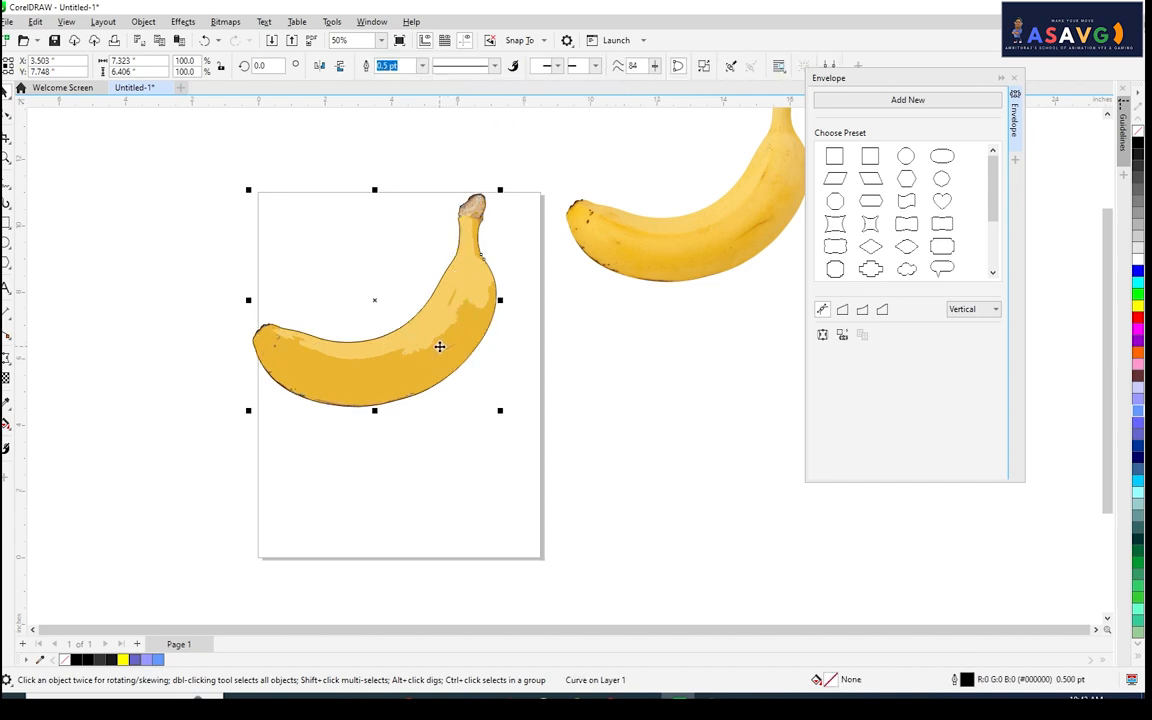
left_click_drag(440, 342, 689, 456)
left_click_drag(230, 157, 455, 346)
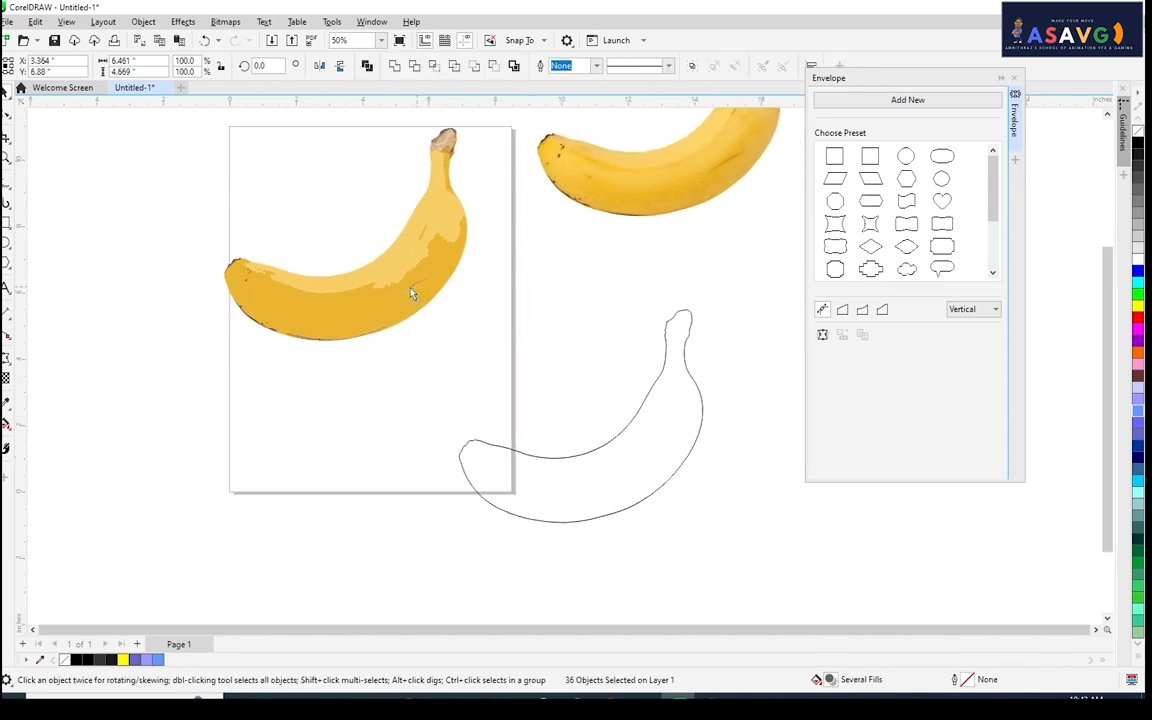
left_click_drag(411, 290, 128, 357)
key("ctrl+z")
scroll(320, 233, "down", 1)
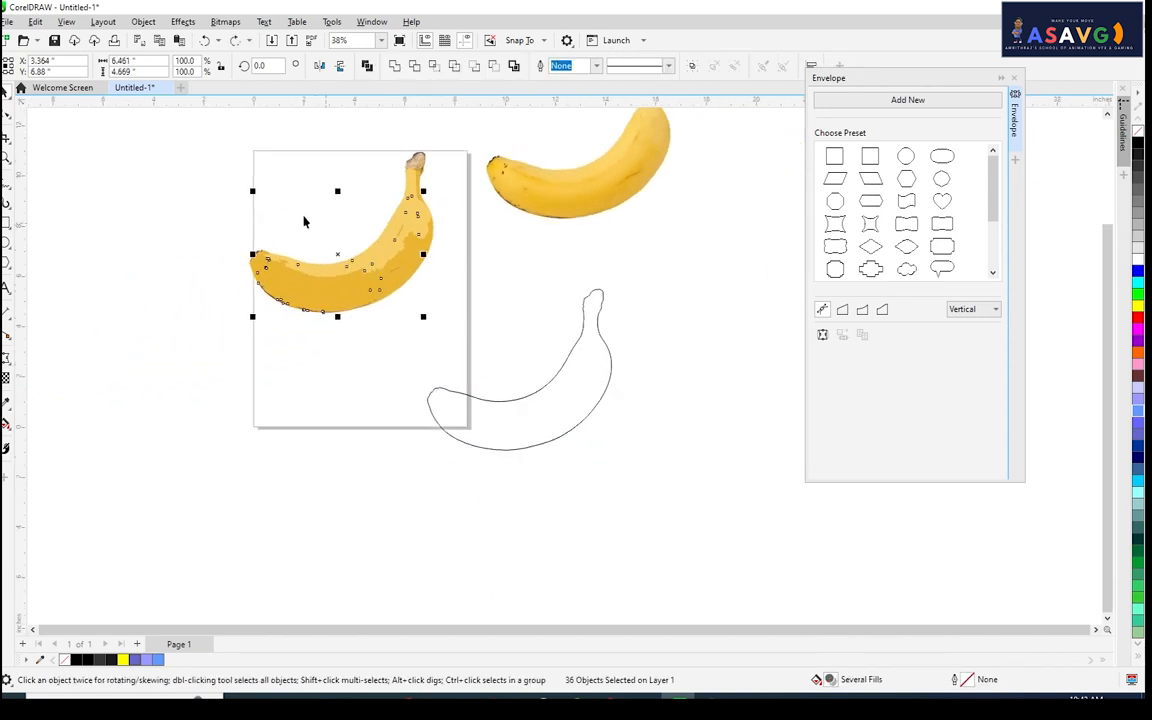
Group all pieces of the traced banana and move the group off the page to the left.
mouse_move(182, 137)
left_mouse_down()
mouse_move(432, 265)
mouse_move(450, 345)
left_mouse_up()
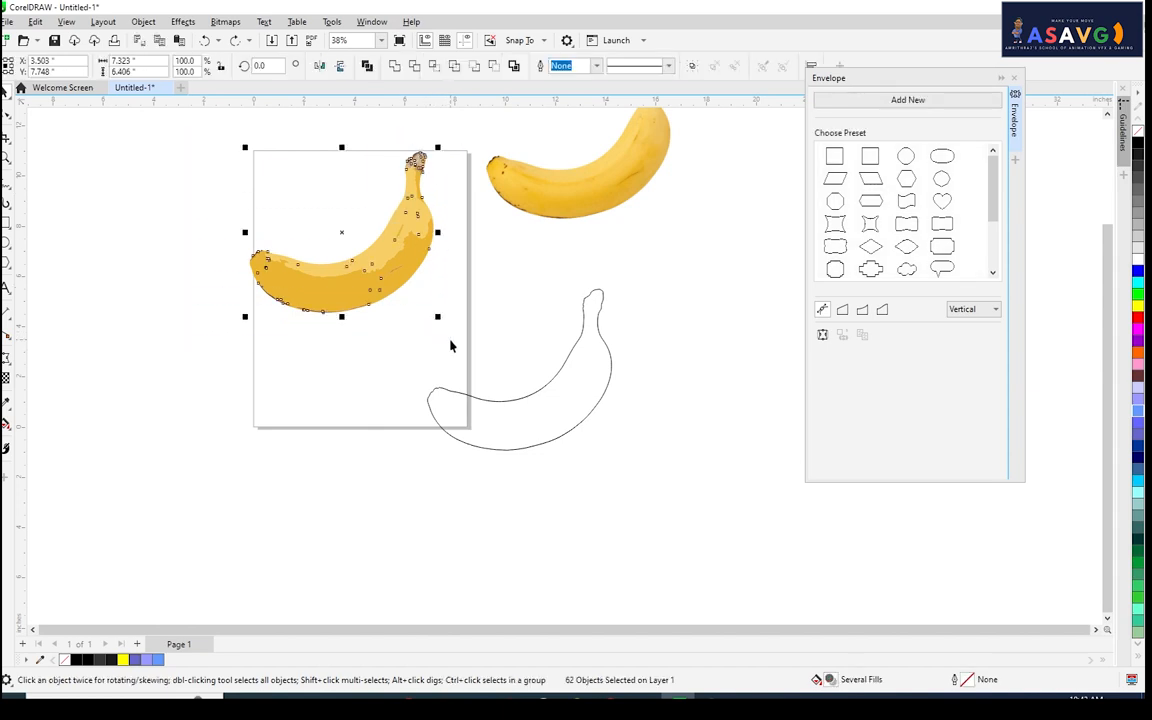
key("ctrl+g")
left_click_drag(360, 296, 76, 368)
Move the banana outline onto the page and rotate it clockwise to an angle of about 333 degrees so it lies flatter.
key("h")
left_click_drag(303, 406, 306, 409)
left_click_drag(523, 418, 312, 361)
left_click(396, 240)
left_click_drag(411, 228, 440, 284)
left_click_drag(329, 362, 425, 347)
scroll(381, 352, "up", 1)
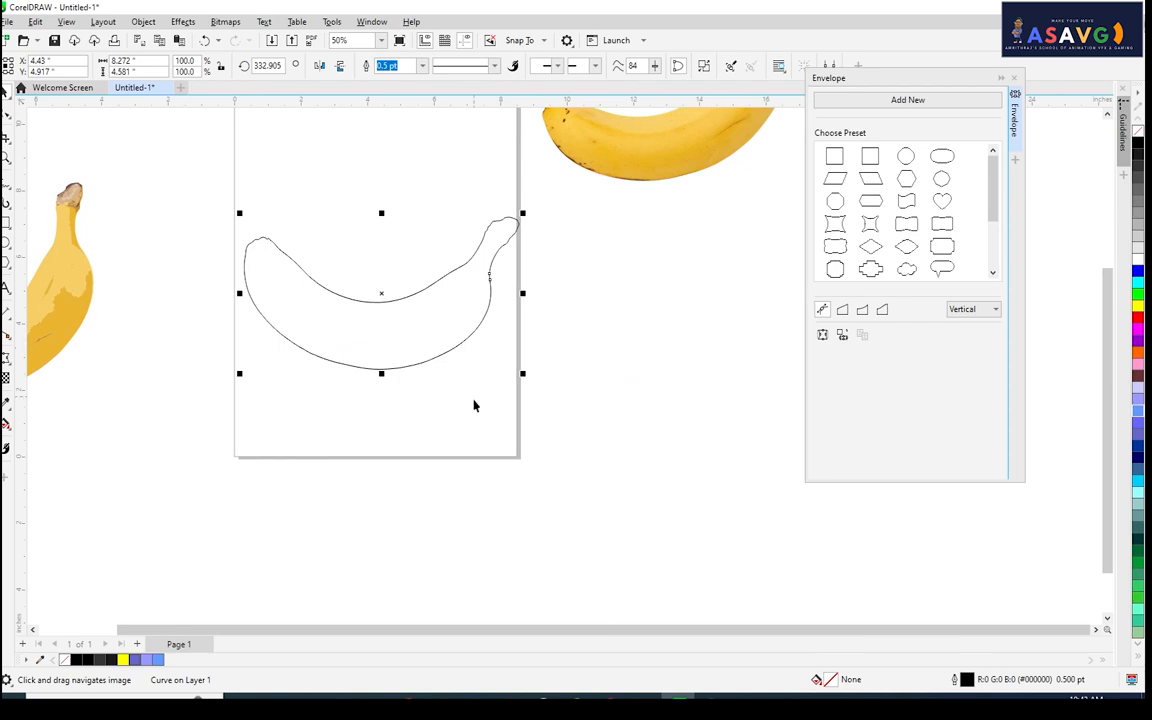
Add the artistic text "GRAPHICS" in capital letters below the page.
left_click_drag(474, 404, 478, 347)
left_click(6, 289)
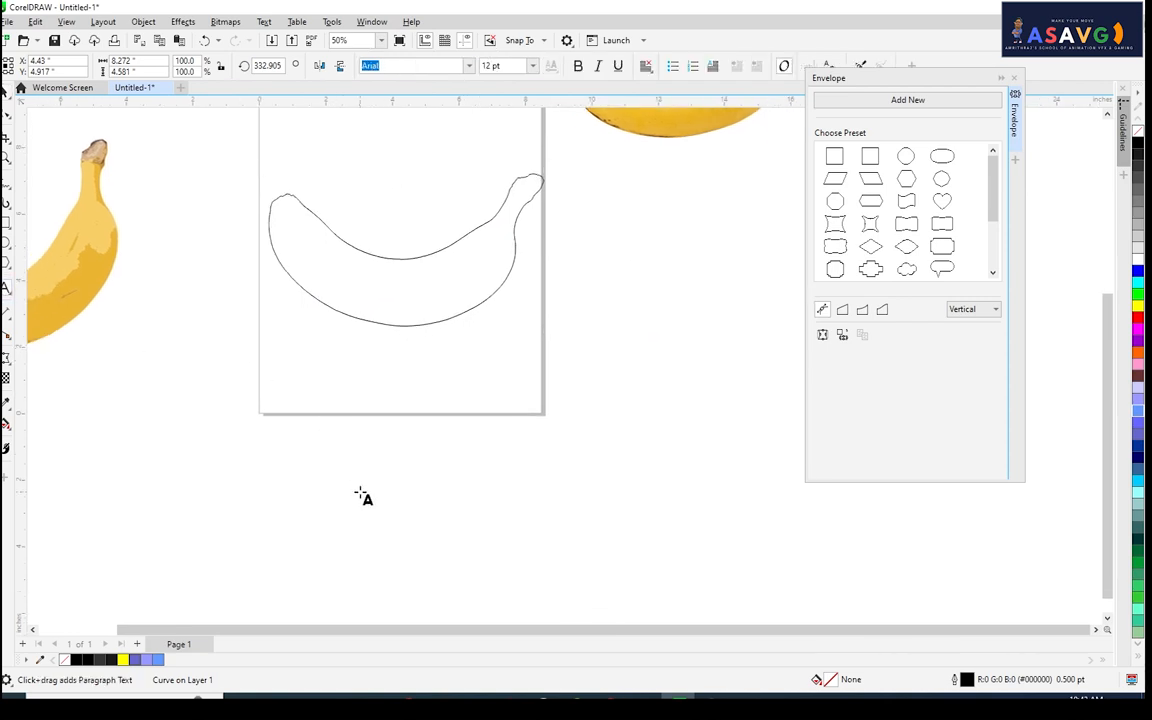
left_click(361, 491)
type("graphics")
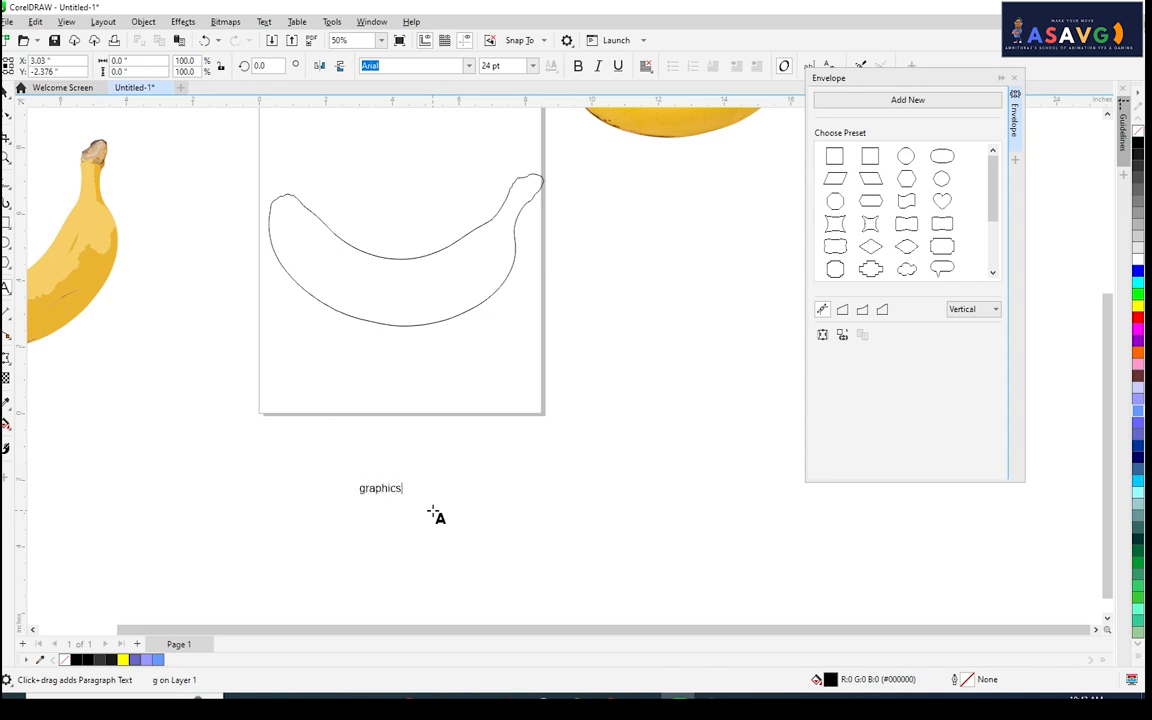
key("ctrl+a")
key("BackSpace")
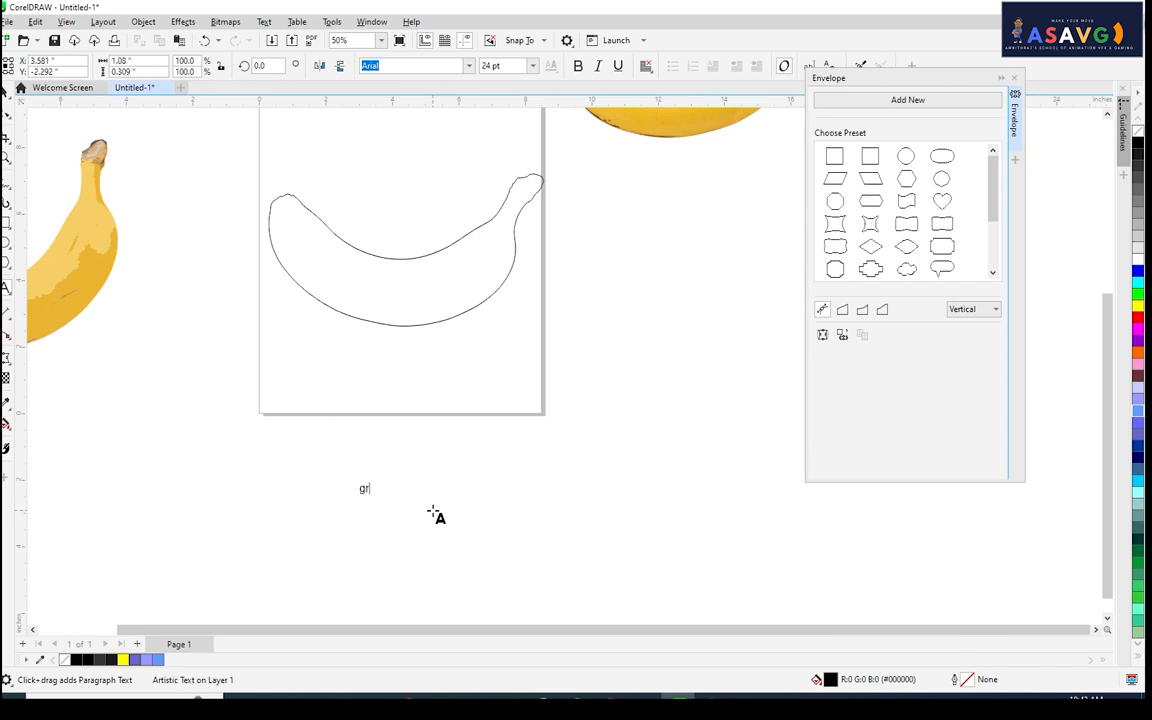
key("BackSpace")
key("BackSpace")
key("BackSpace")
key("BackSpace")
left_click(6, 92)
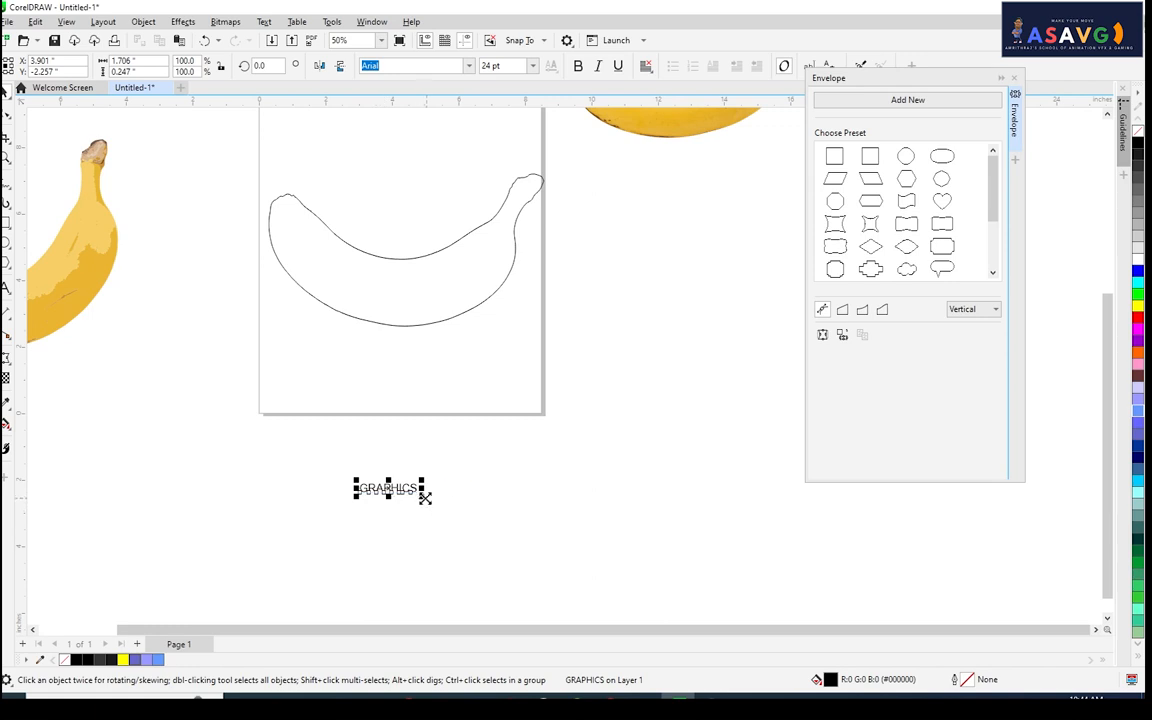
Enlarge the GRAPHICS text to about 8.5 inches wide and place it just below the page edge.
left_click_drag(425, 497, 535, 545)
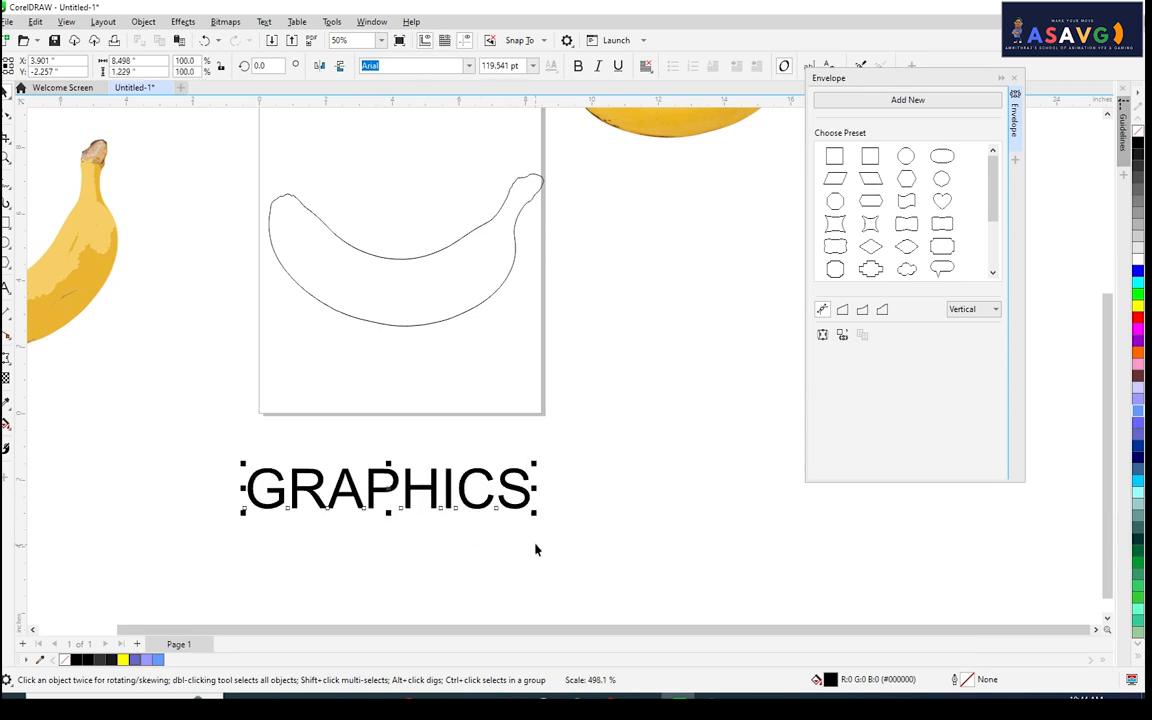
left_click(421, 513)
left_click_drag(421, 513, 411, 475)
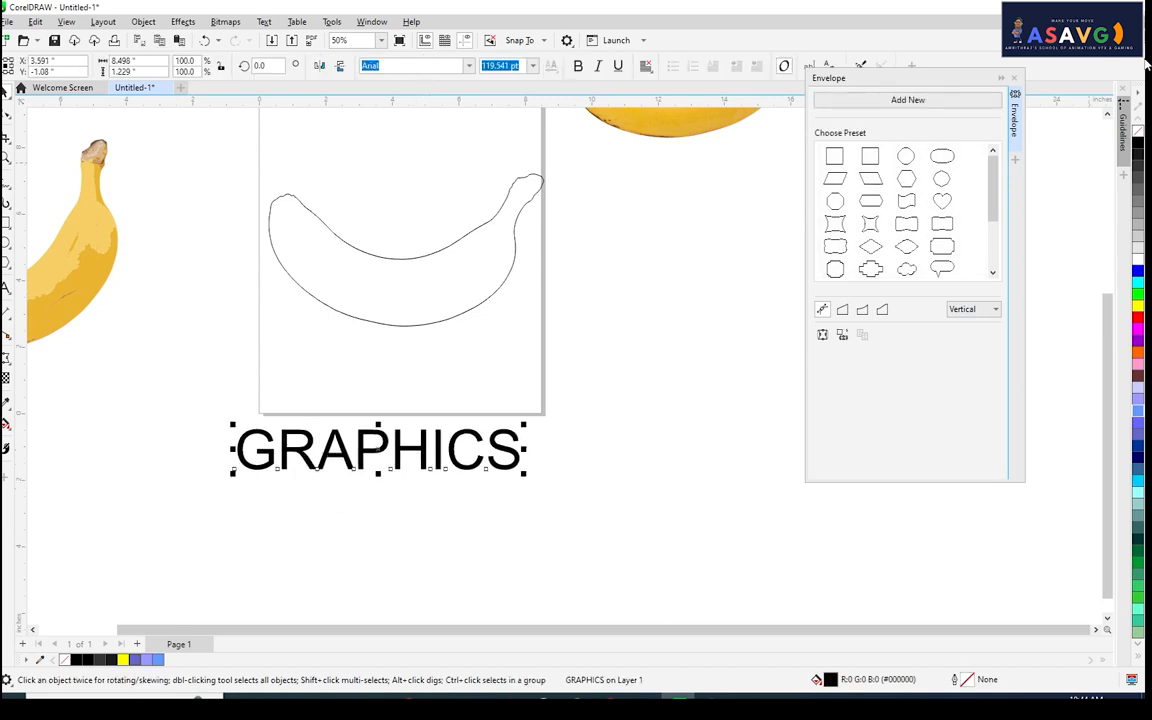
Remove the fill from the GRAPHICS text and give it a 90% Black outline.
left_click(1138, 133)
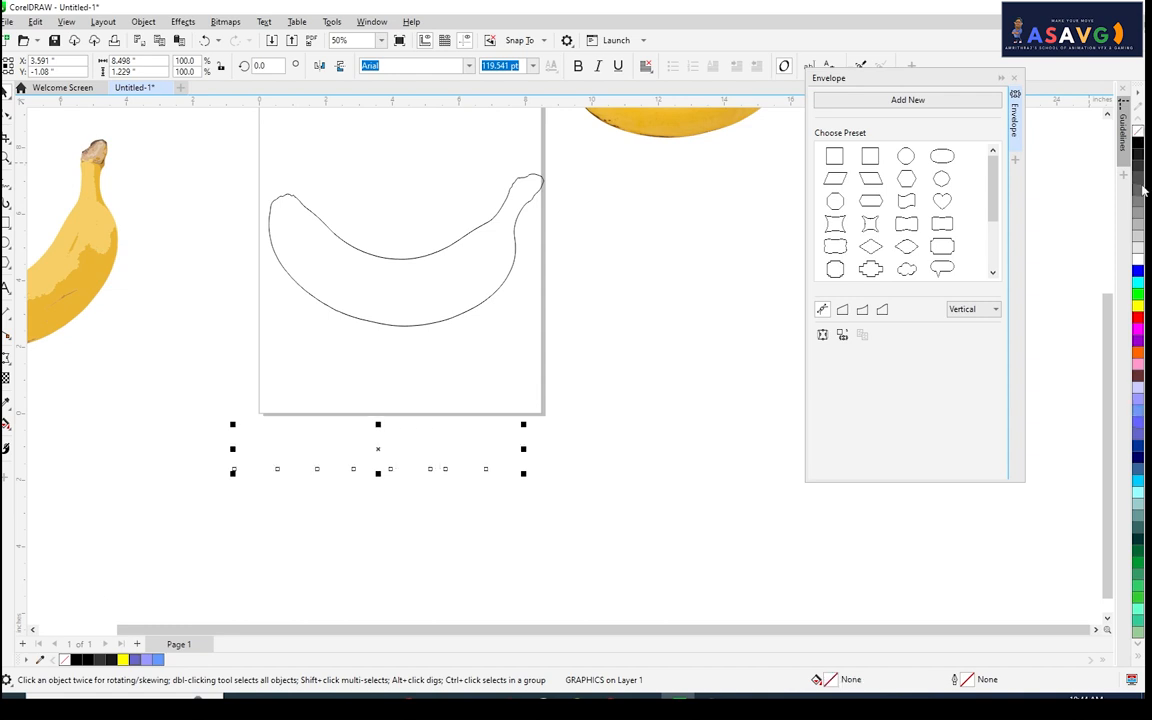
right_click(1137, 157)
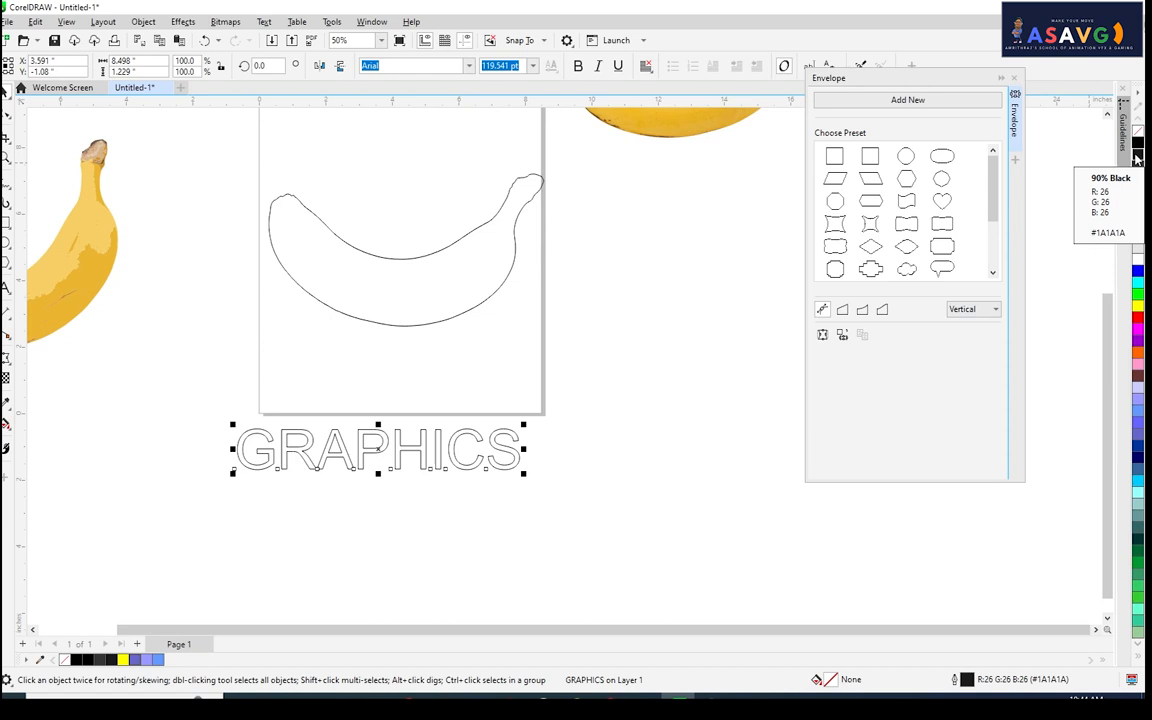
left_click_drag(341, 533, 419, 513)
left_click(419, 513)
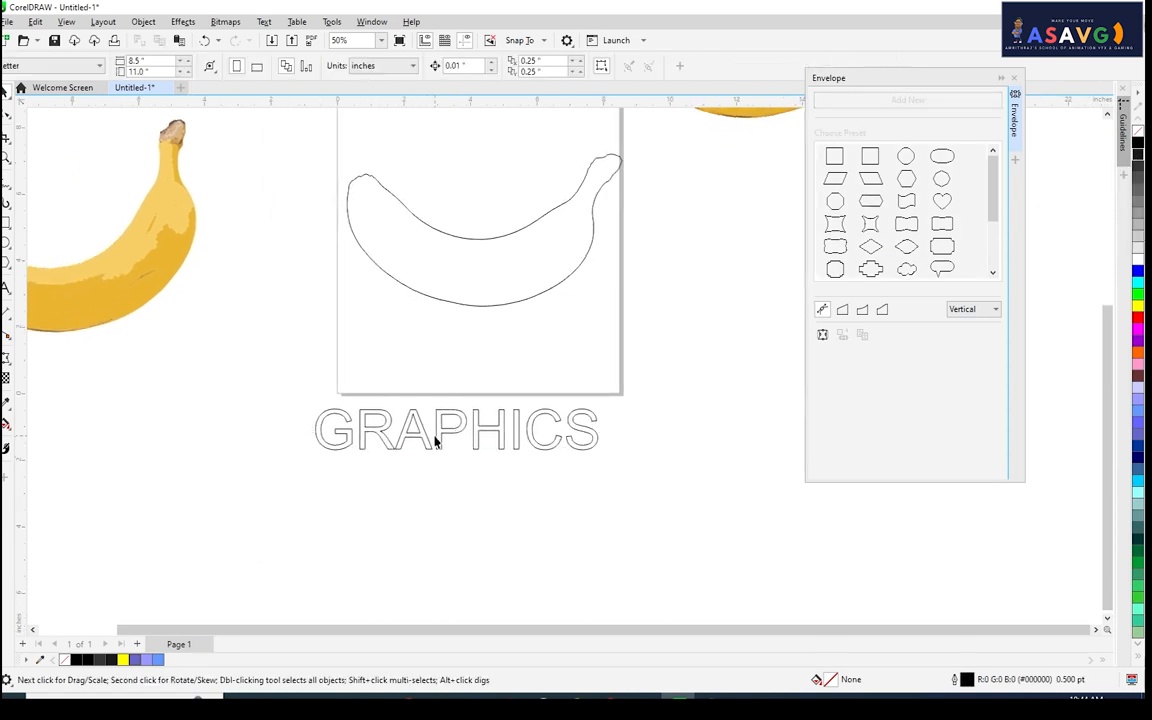
left_click(437, 437)
right_click(440, 430)
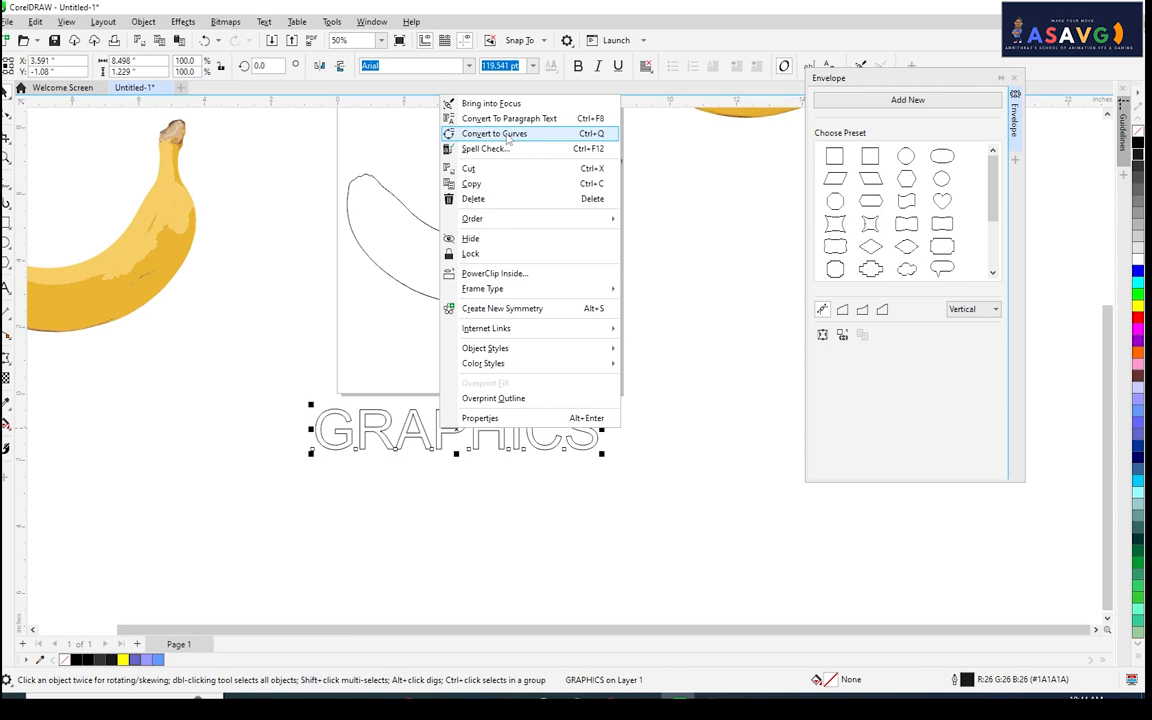
left_click(750, 303)
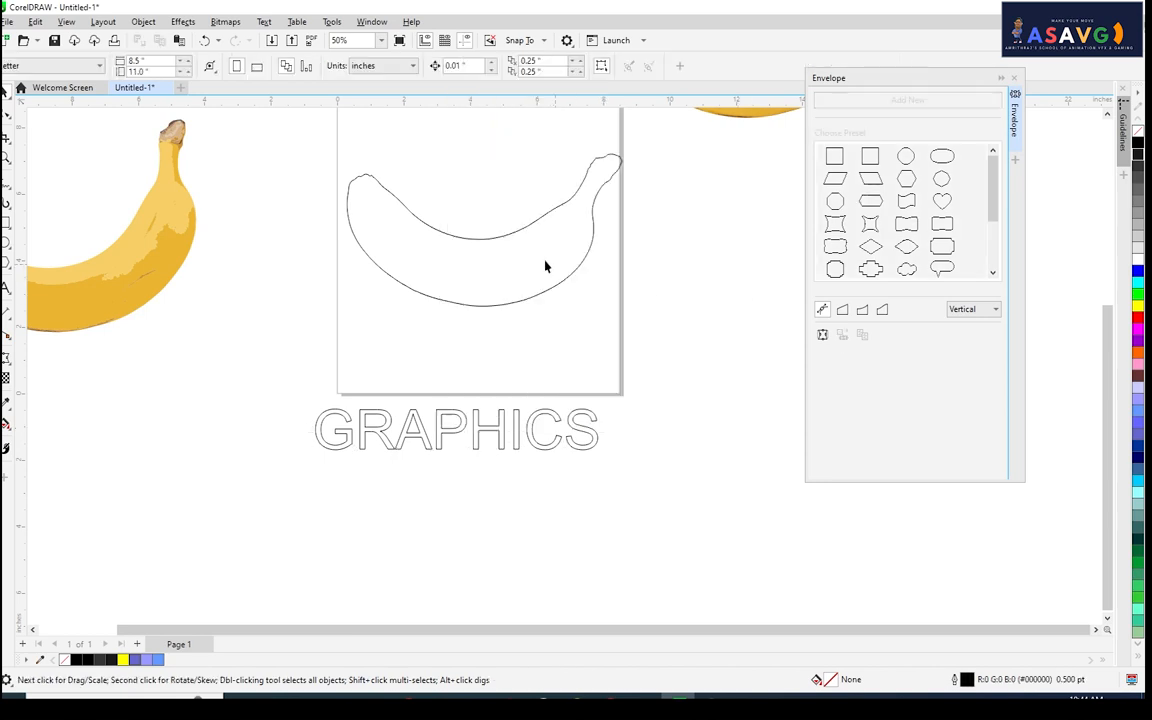
left_click(487, 245)
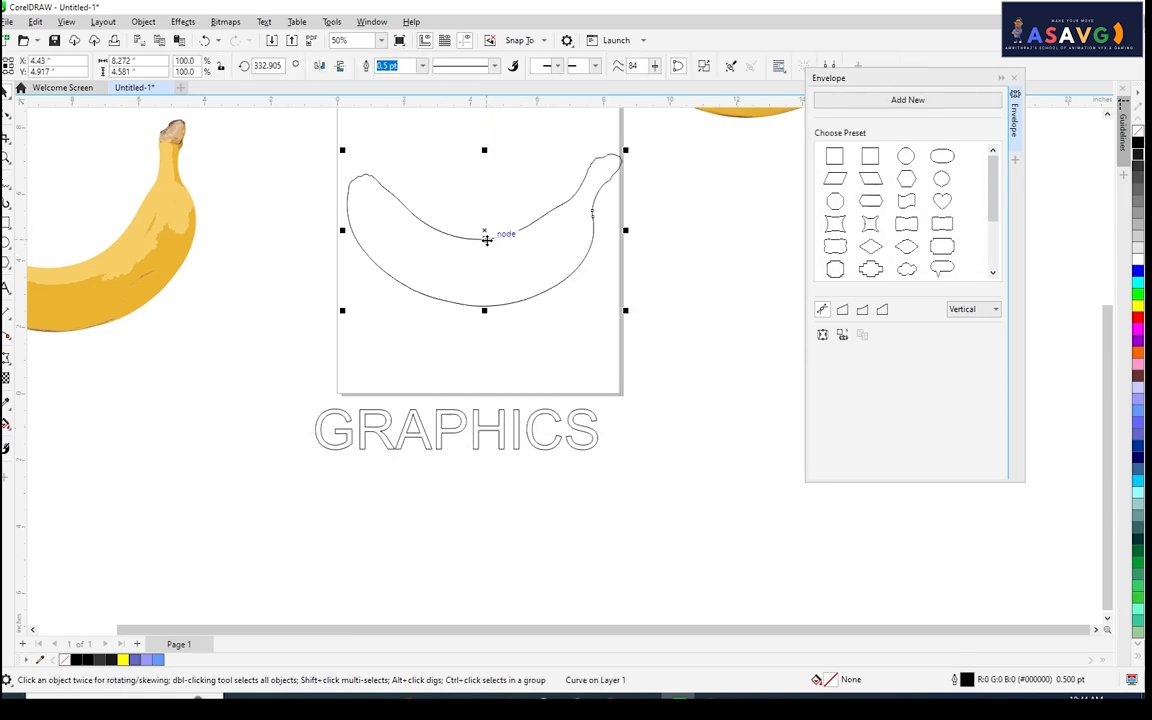
Convert the GRAPHICS text to curves.
left_click(440, 438)
right_click(440, 438)
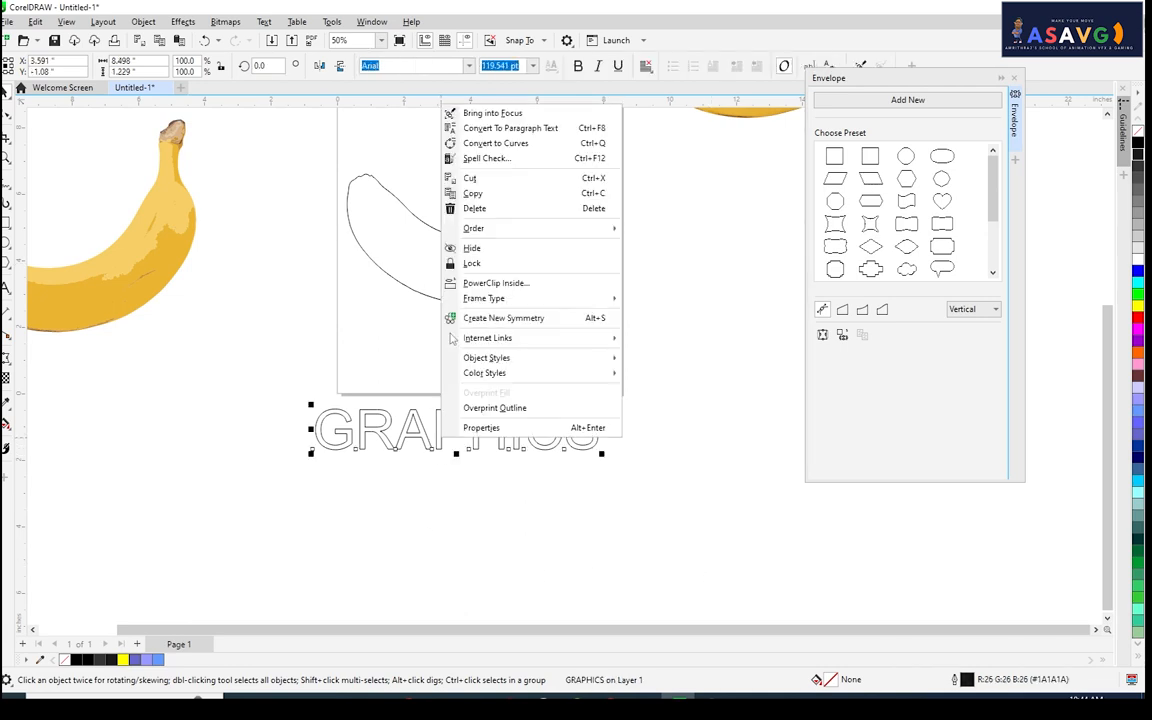
left_click(489, 143)
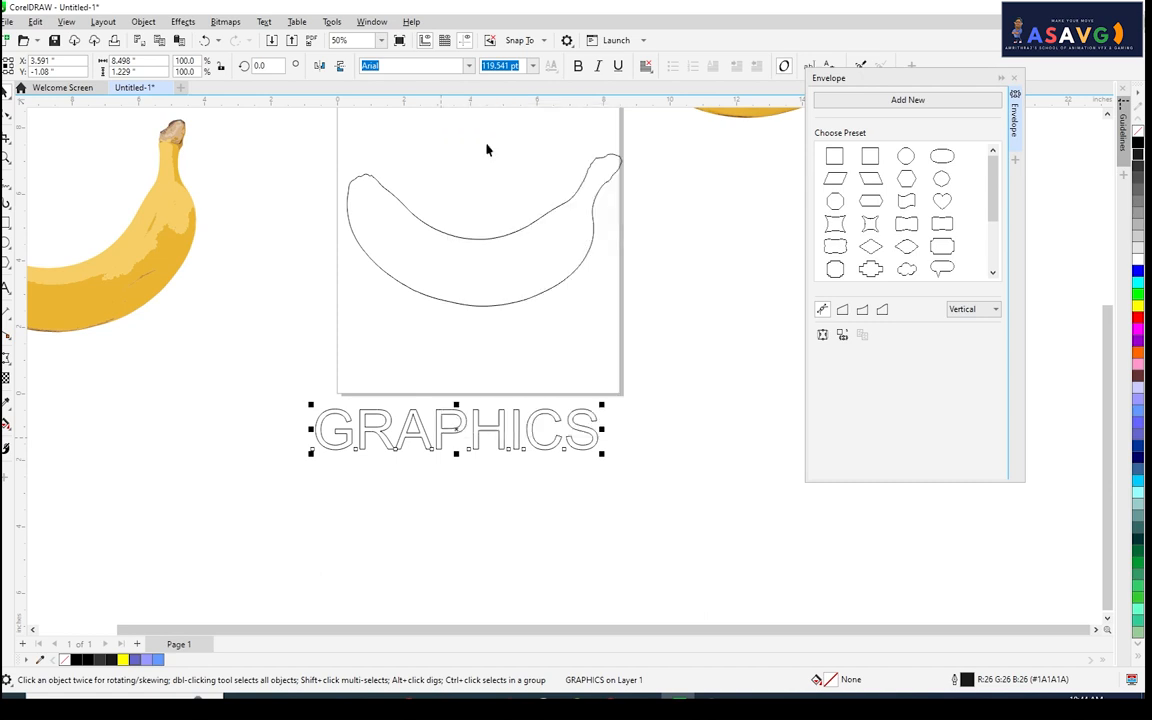
Break the banana outline curve apart into separate objects.
left_click_drag(738, 393, 729, 473)
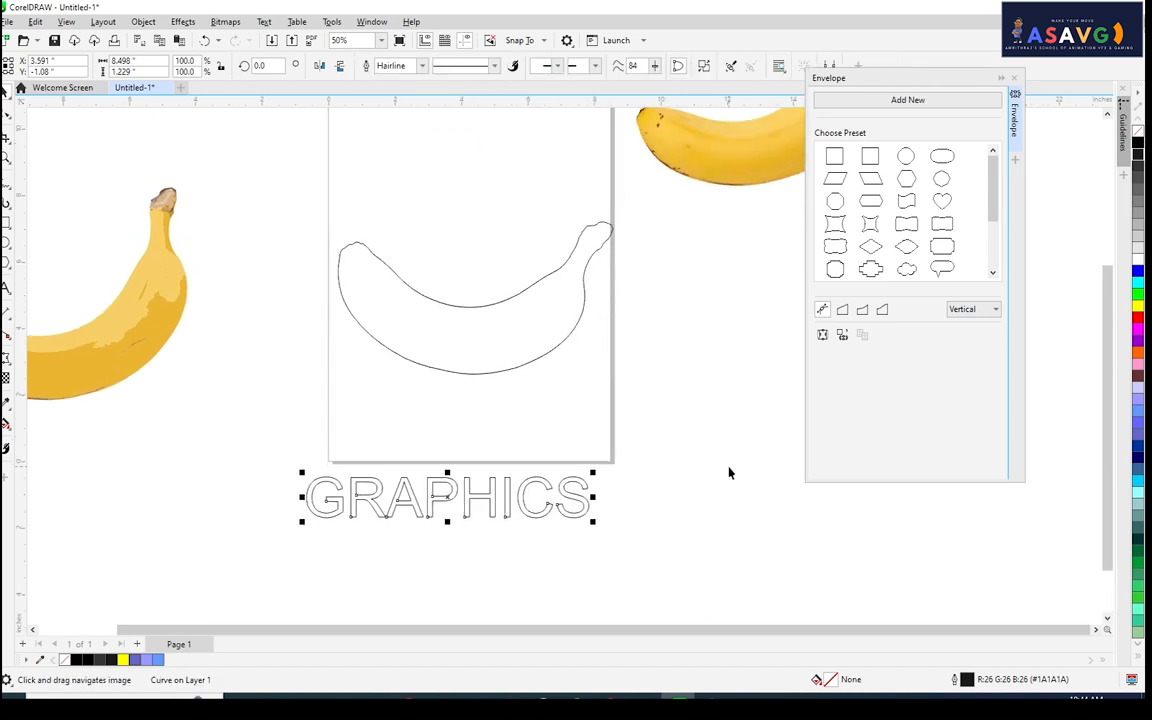
key("space")
right_click(458, 300)
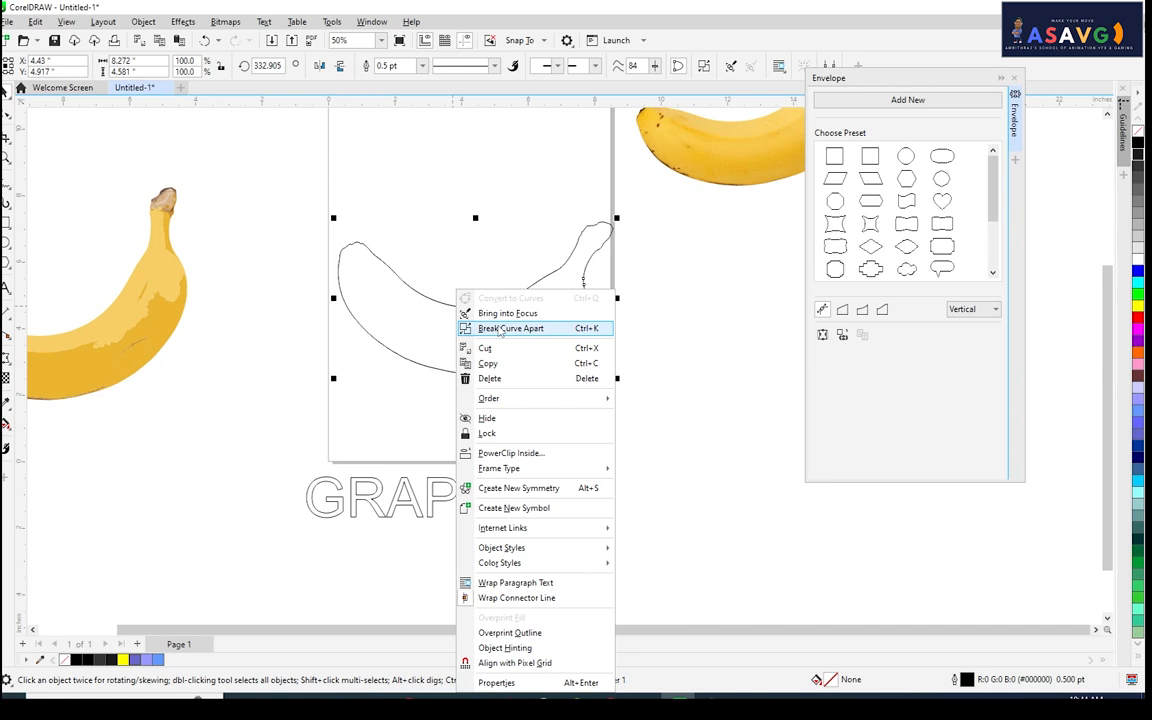
left_click(500, 329)
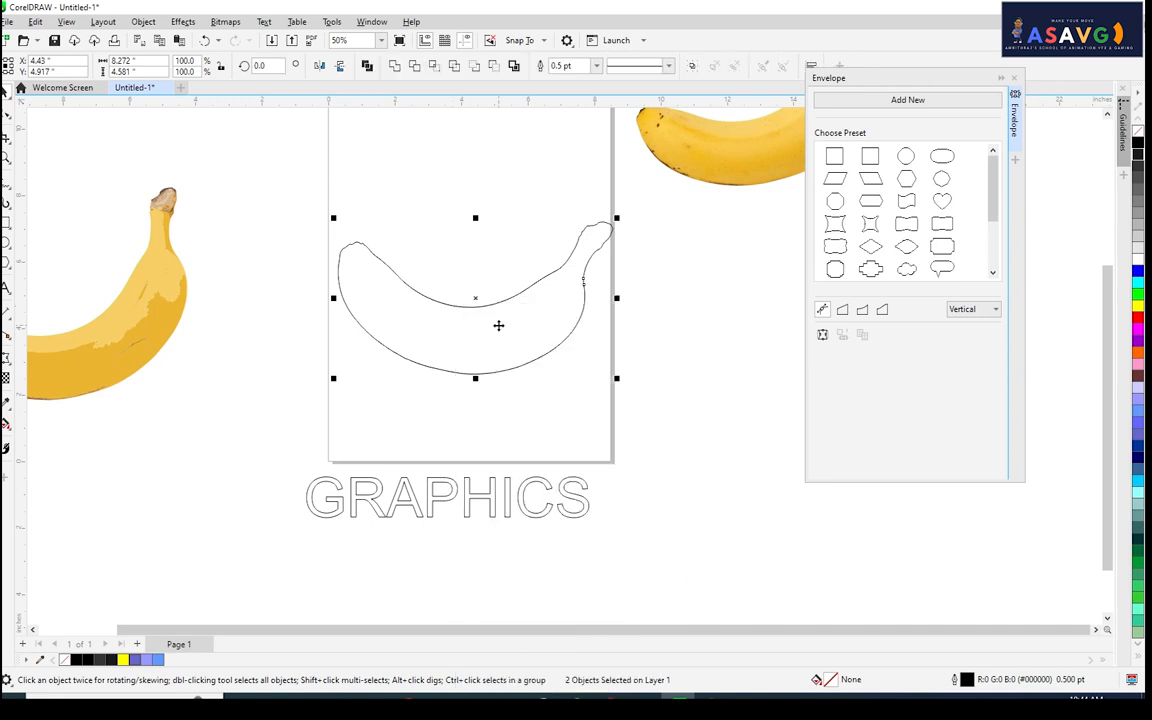
Shape the GRAPHICS curves with an envelope created from the banana outline.
left_click(722, 496)
left_click(443, 498)
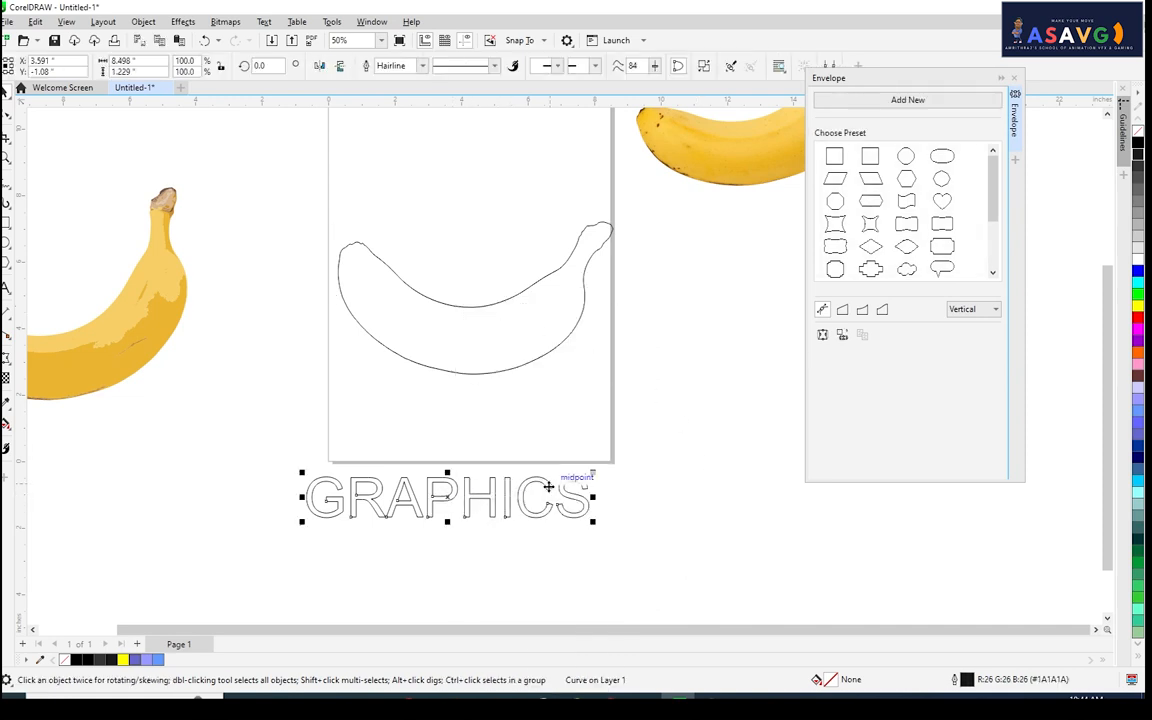
left_click_drag(548, 483, 558, 438)
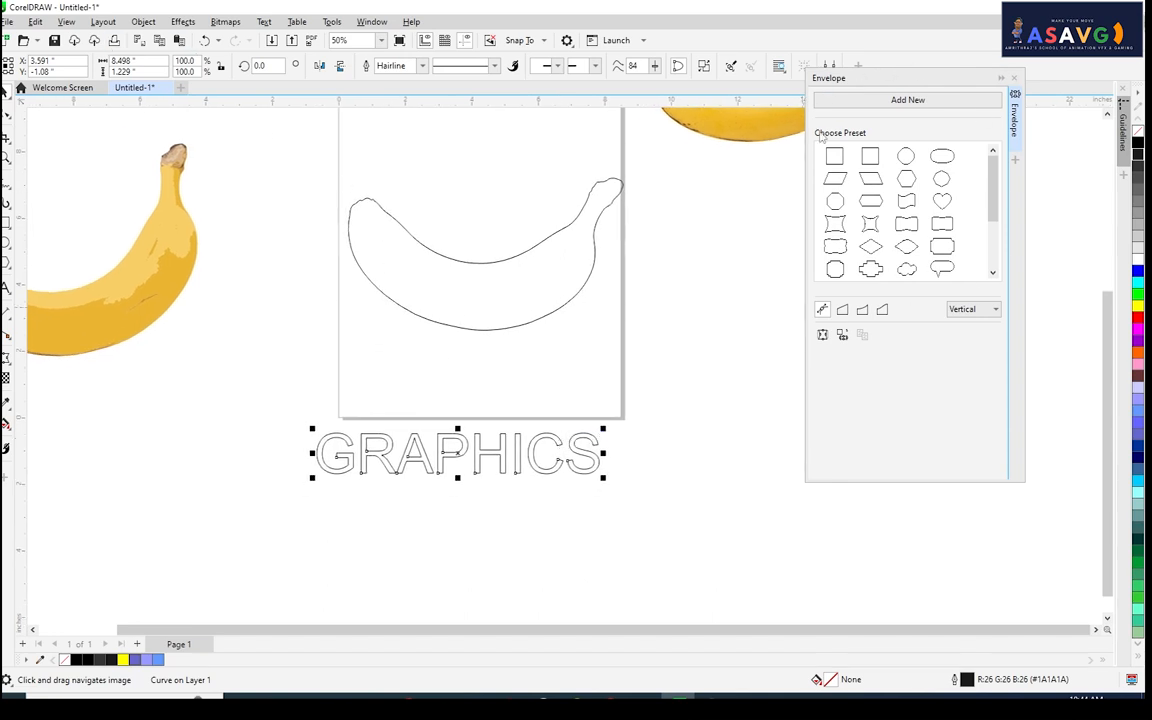
left_click(144, 22)
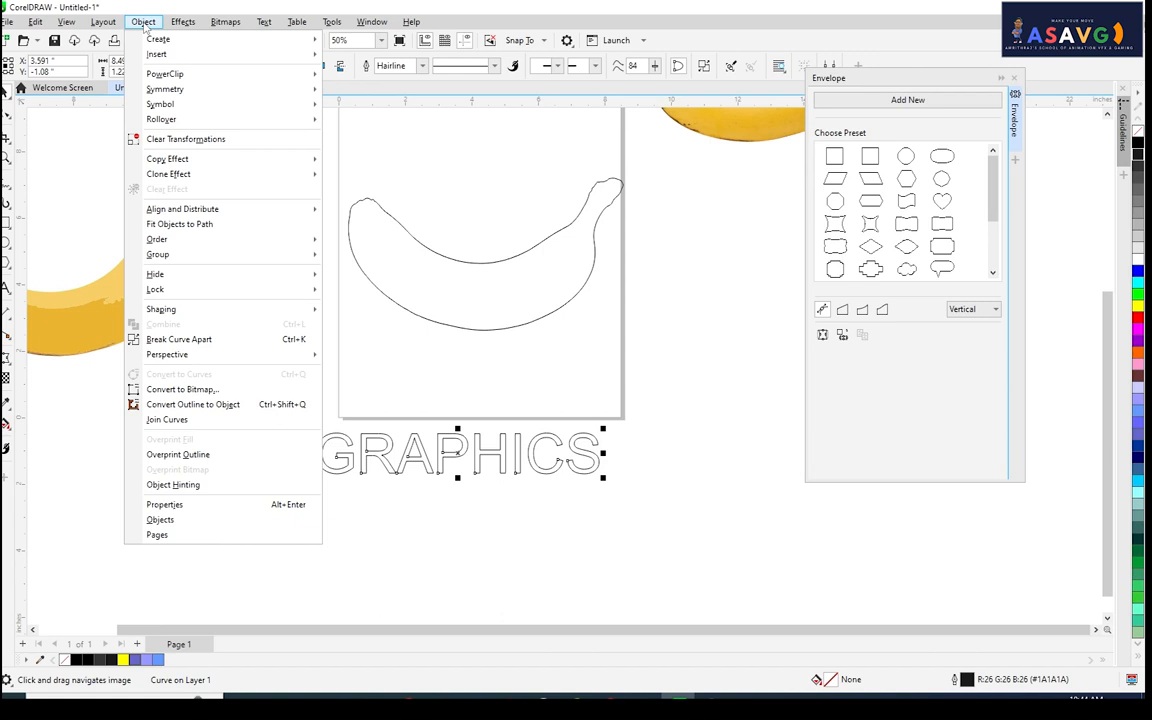
mouse_move(172, 24)
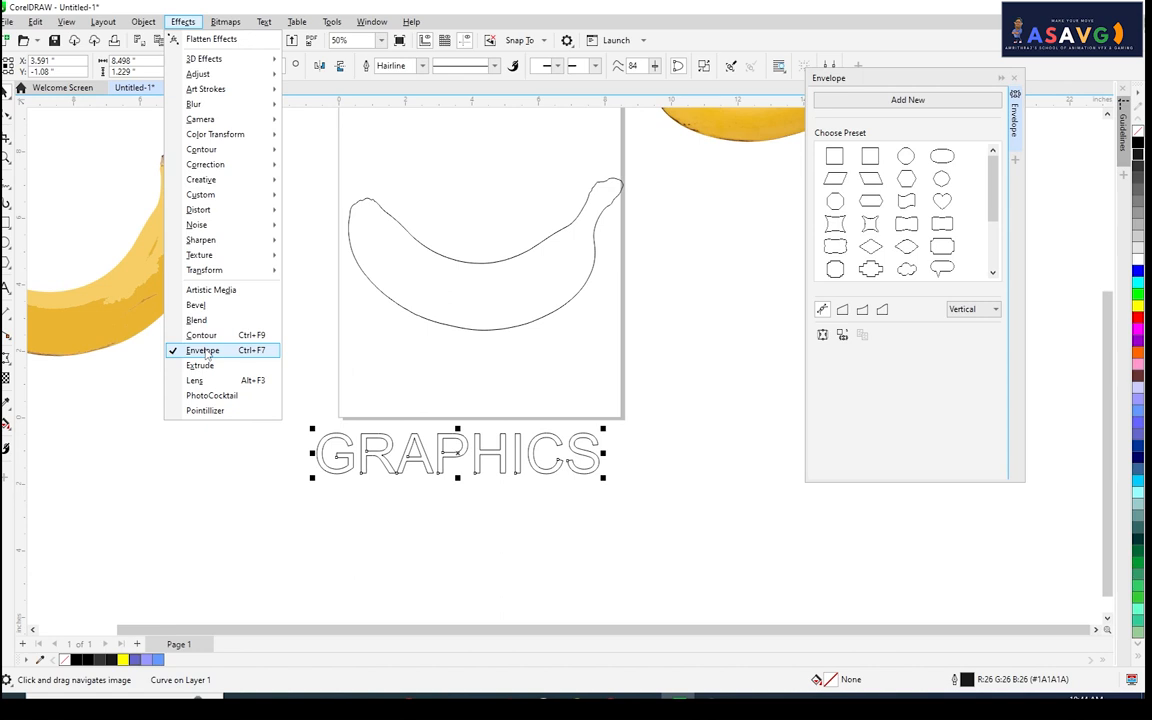
left_click(598, 500)
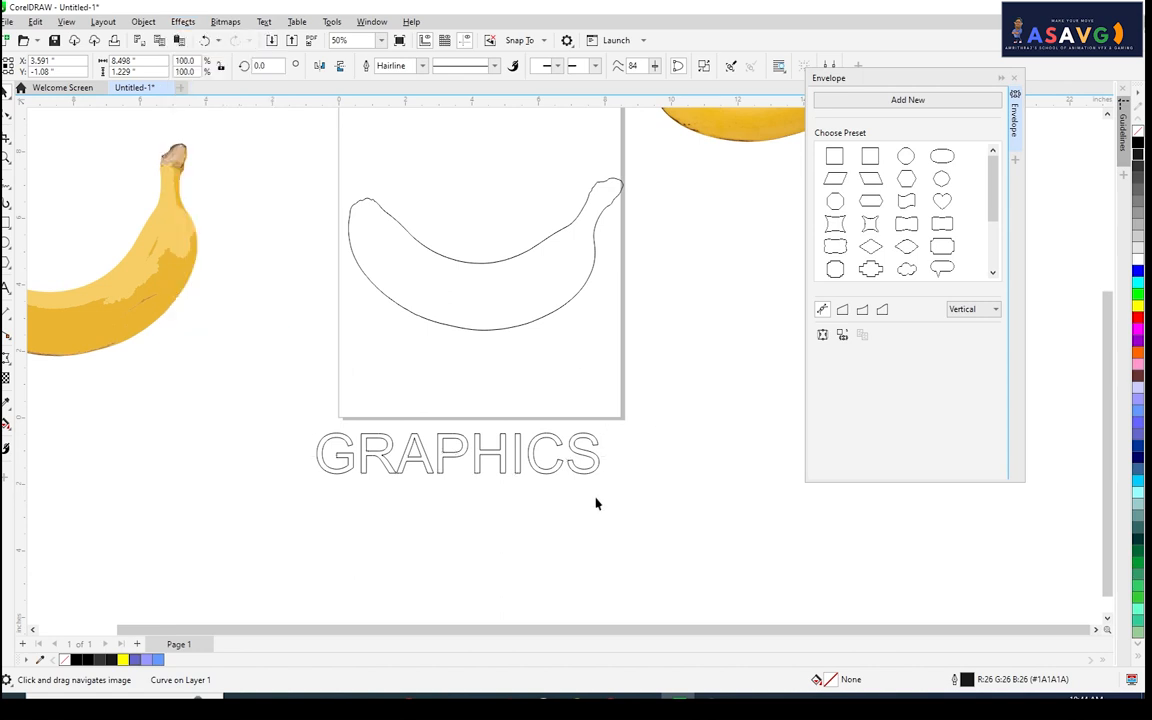
left_click(368, 459)
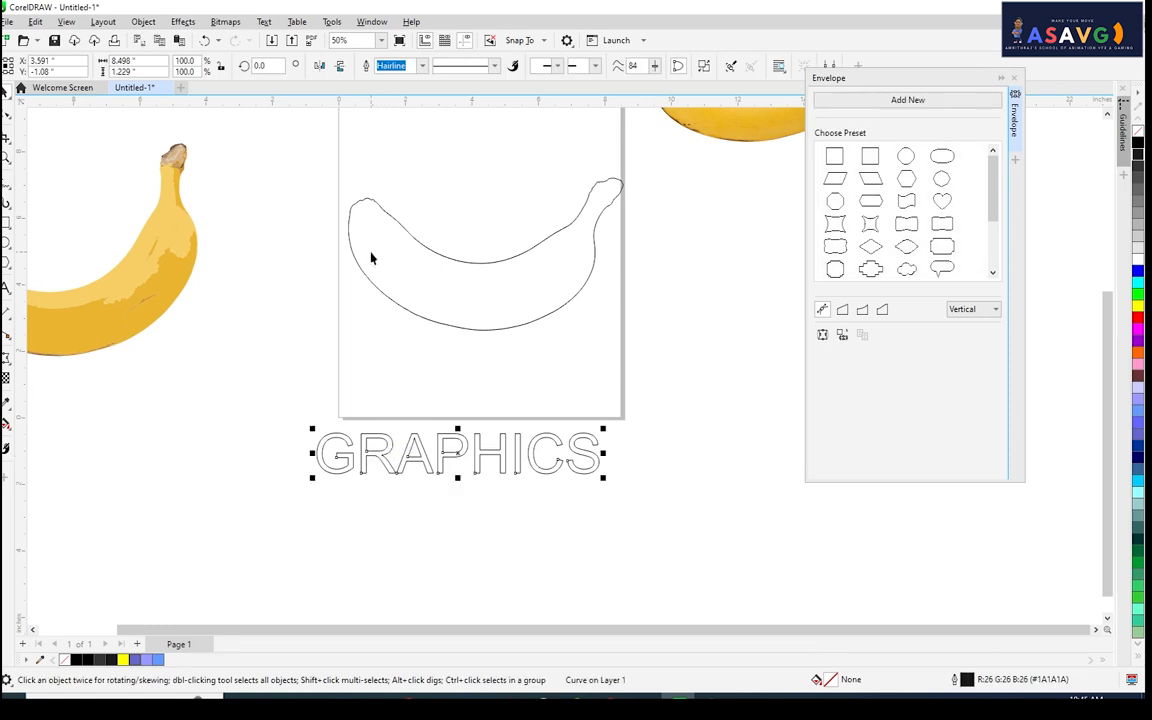
left_click(268, 377)
left_click(362, 457)
left_click(840, 337)
left_click(400, 308)
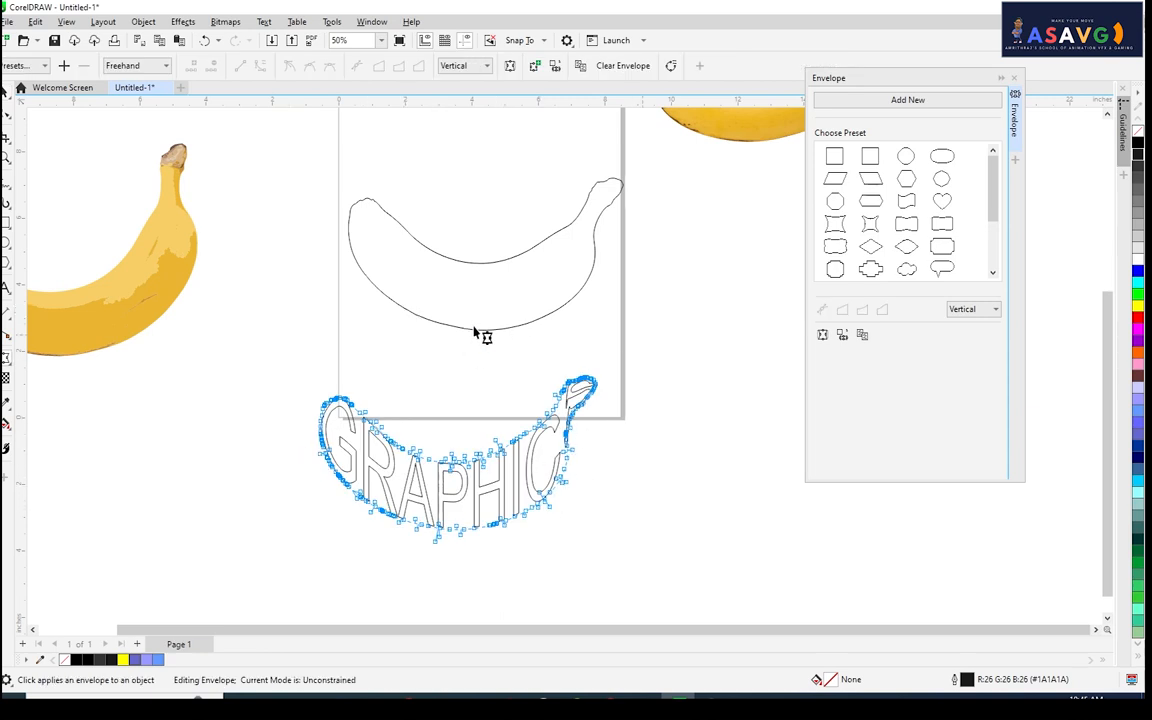
Try the Horizontal, Original and Putty mapping modes on the GRAPHICS envelope, and return it to Vertical.
left_click_drag(864, 78, 824, 71)
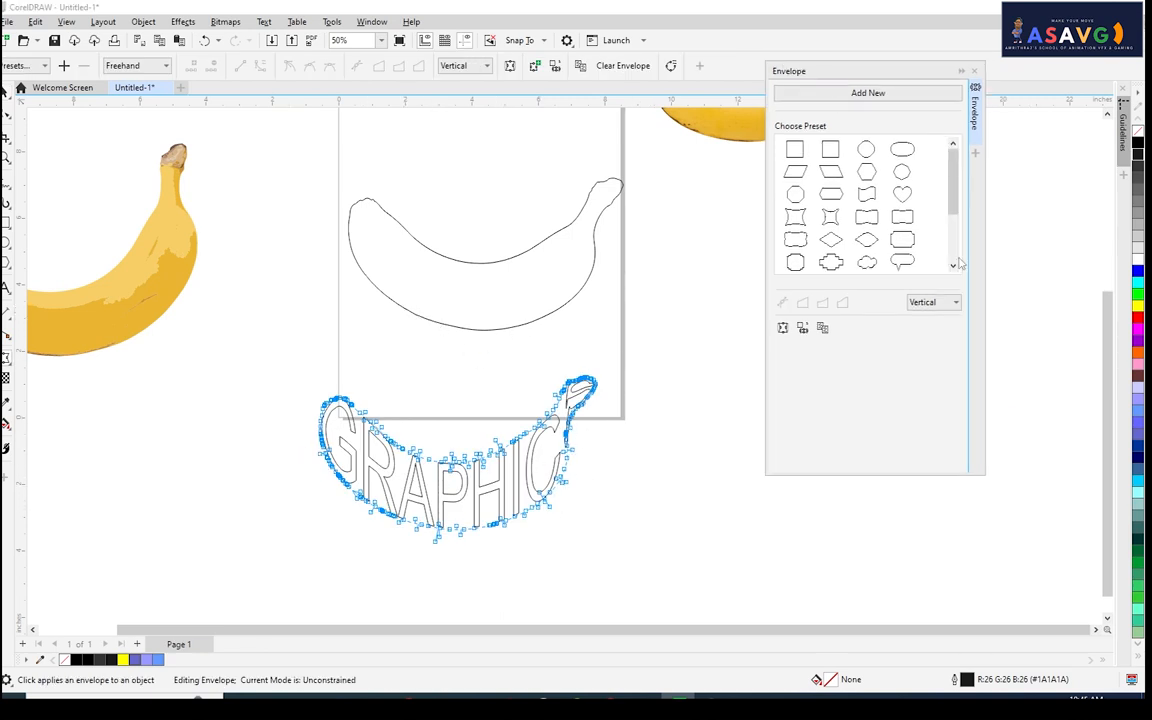
left_click(932, 306)
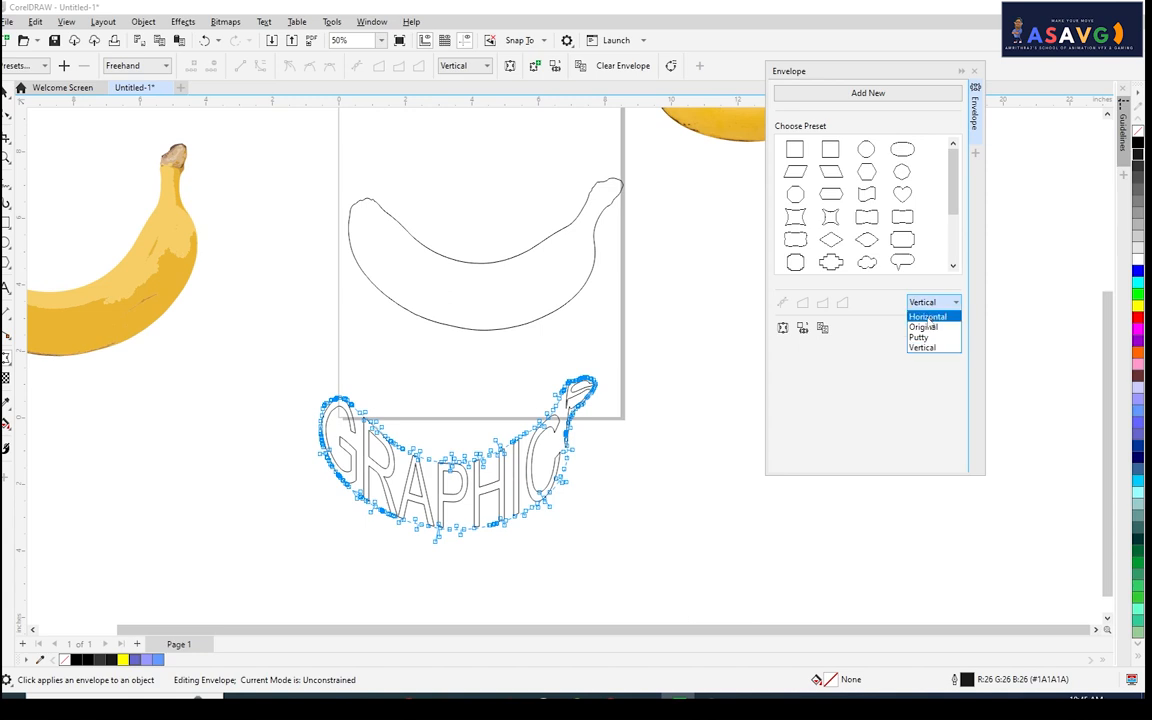
left_click(928, 316)
left_click(925, 303)
left_click(924, 327)
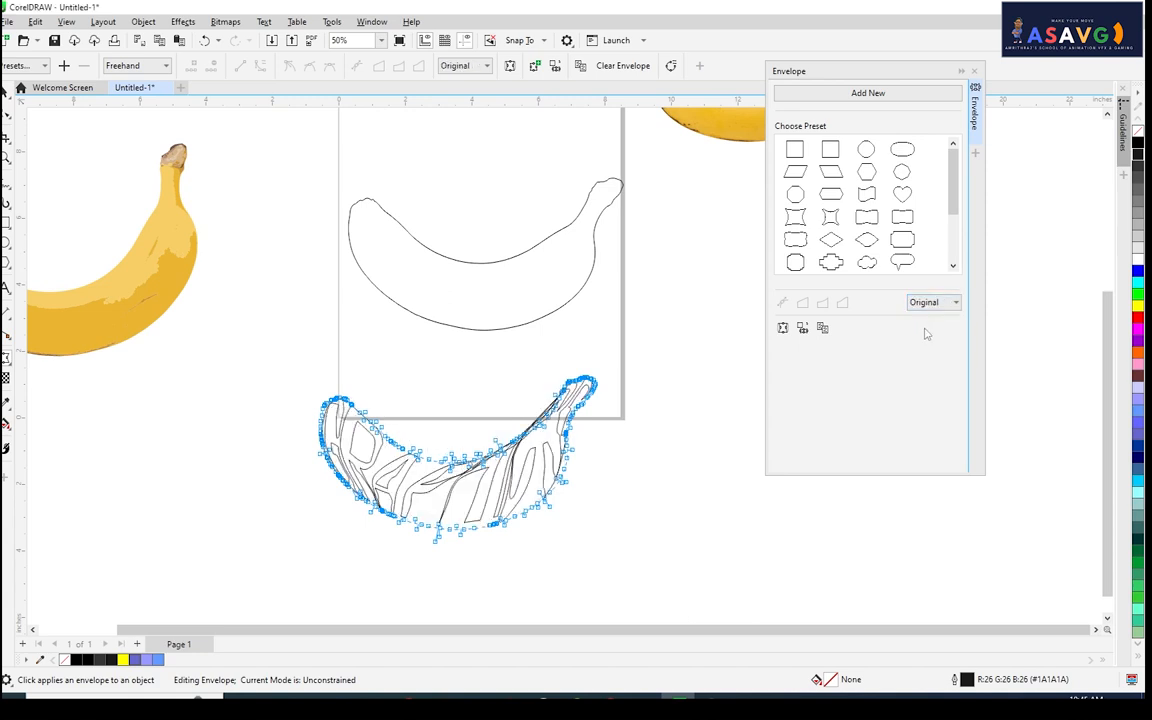
left_click(929, 303)
left_click(918, 337)
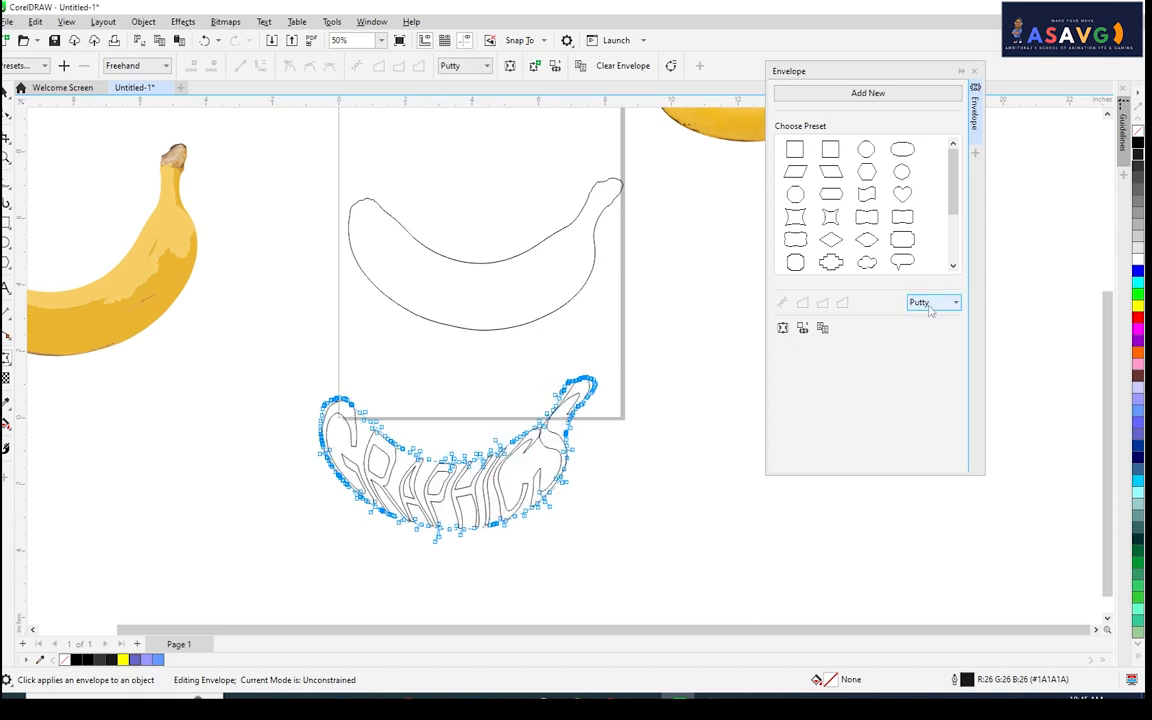
left_click(930, 302)
left_click(921, 347)
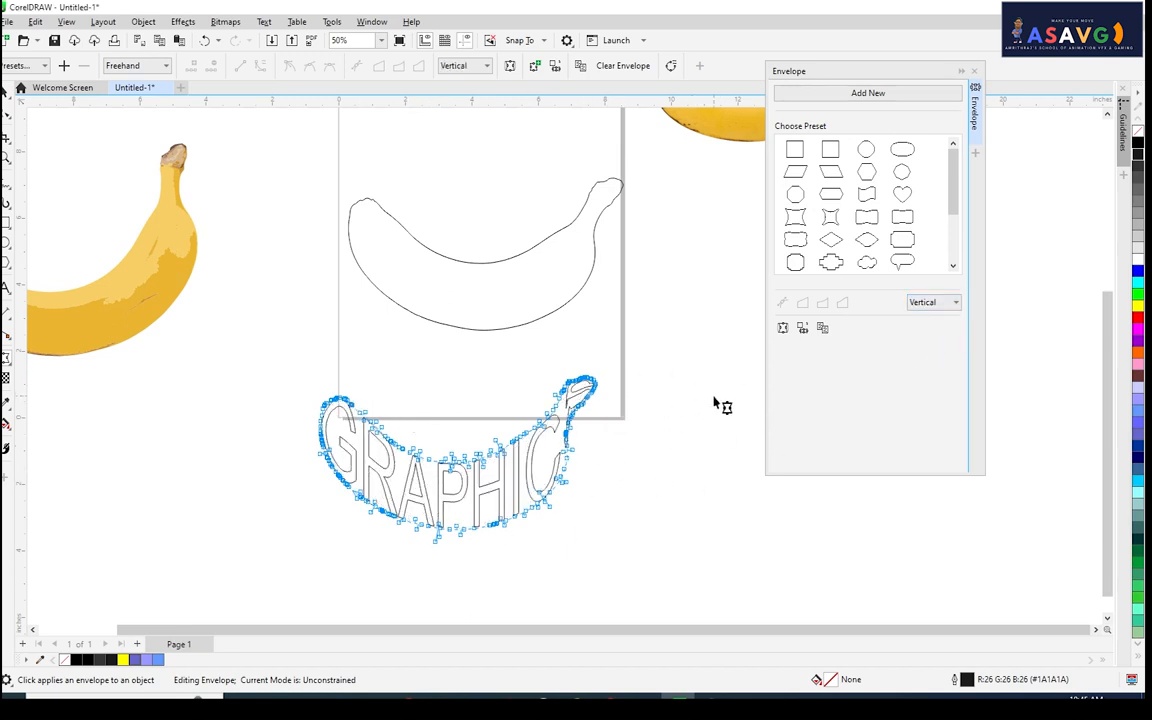
Draw a diagonal 2-point line across the base of the banana's stem, spanning about 1.9 by 1.5 inches.
left_click(5, 91)
left_click(391, 366)
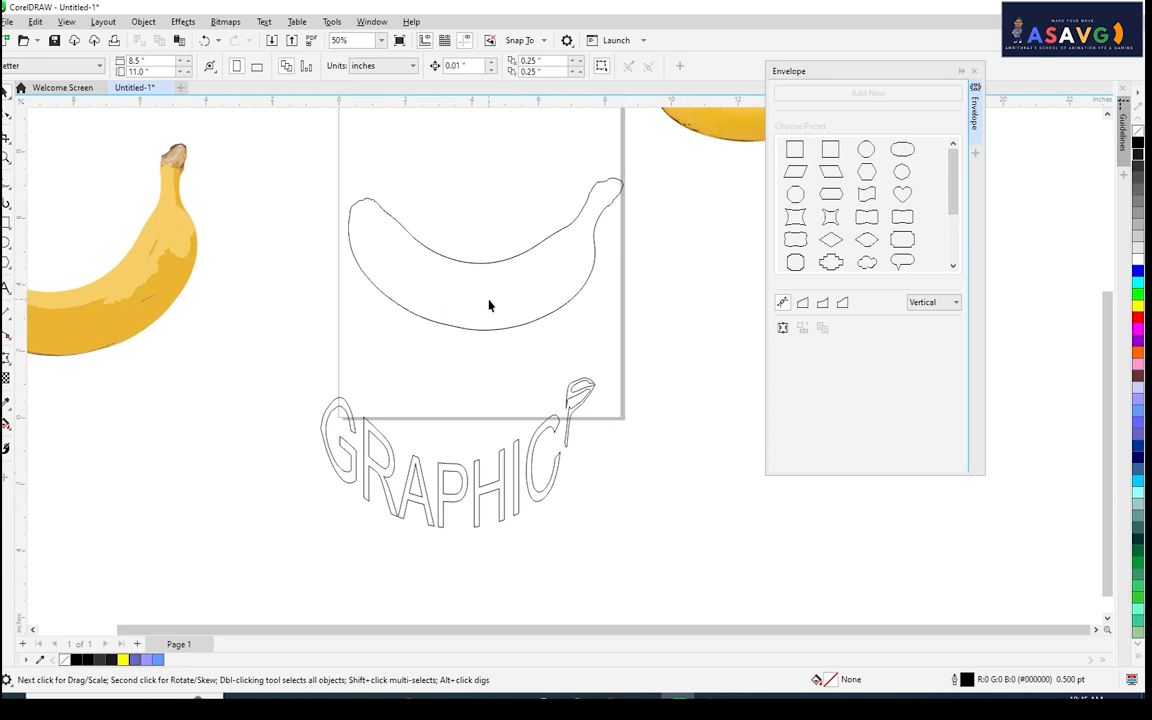
scroll(527, 348, "up", 1)
left_click_drag(565, 321, 506, 326)
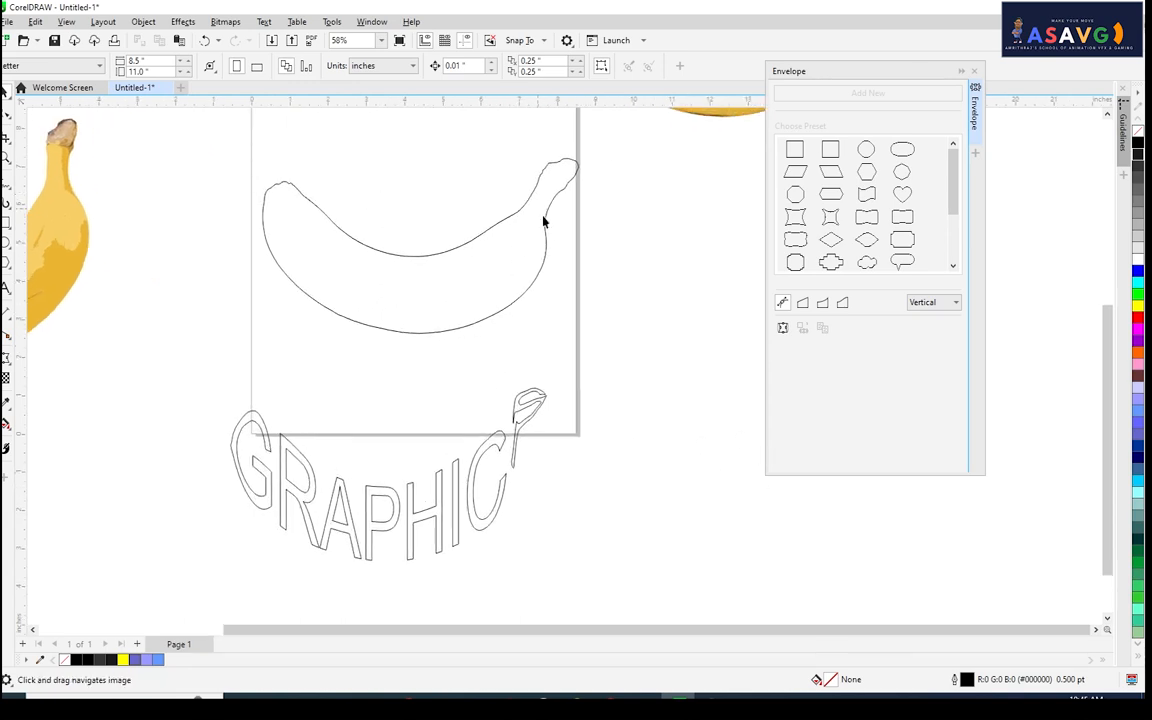
left_click(11, 190)
left_click(40, 186)
left_click(10, 189)
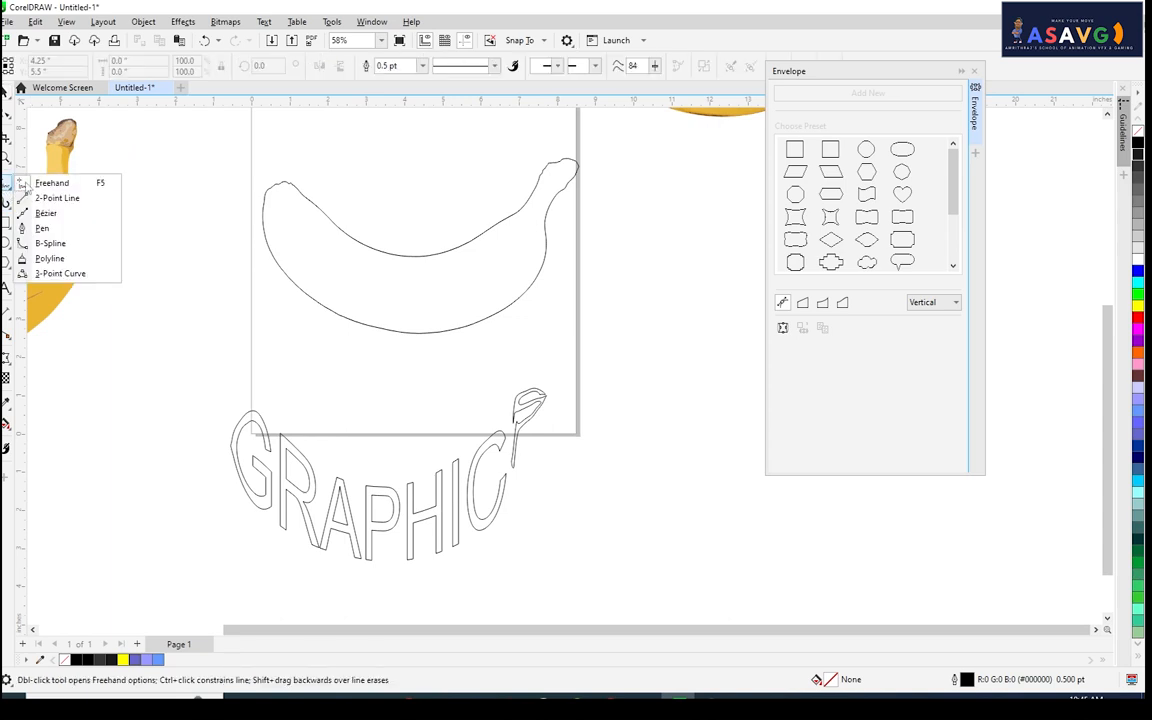
left_click(57, 198)
left_click_drag(492, 184, 568, 244)
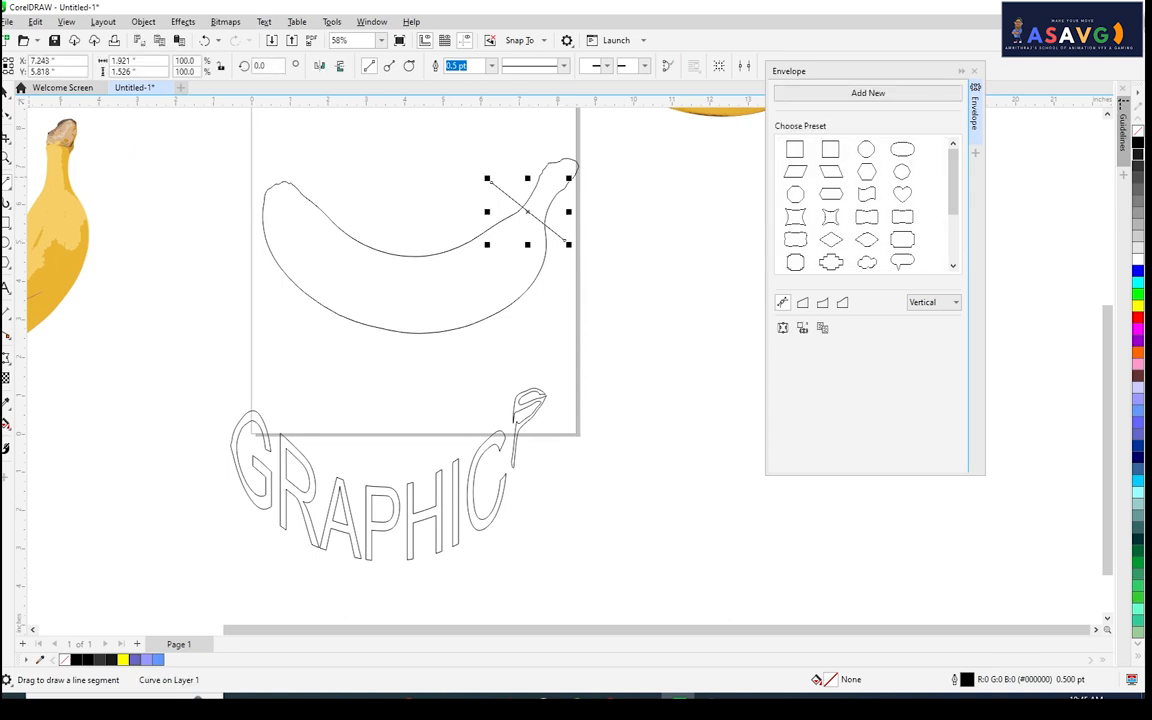
Select the banana outline together with the diagonal line across its stem.
left_click(8, 94)
left_click(418, 249)
left_click(425, 258)
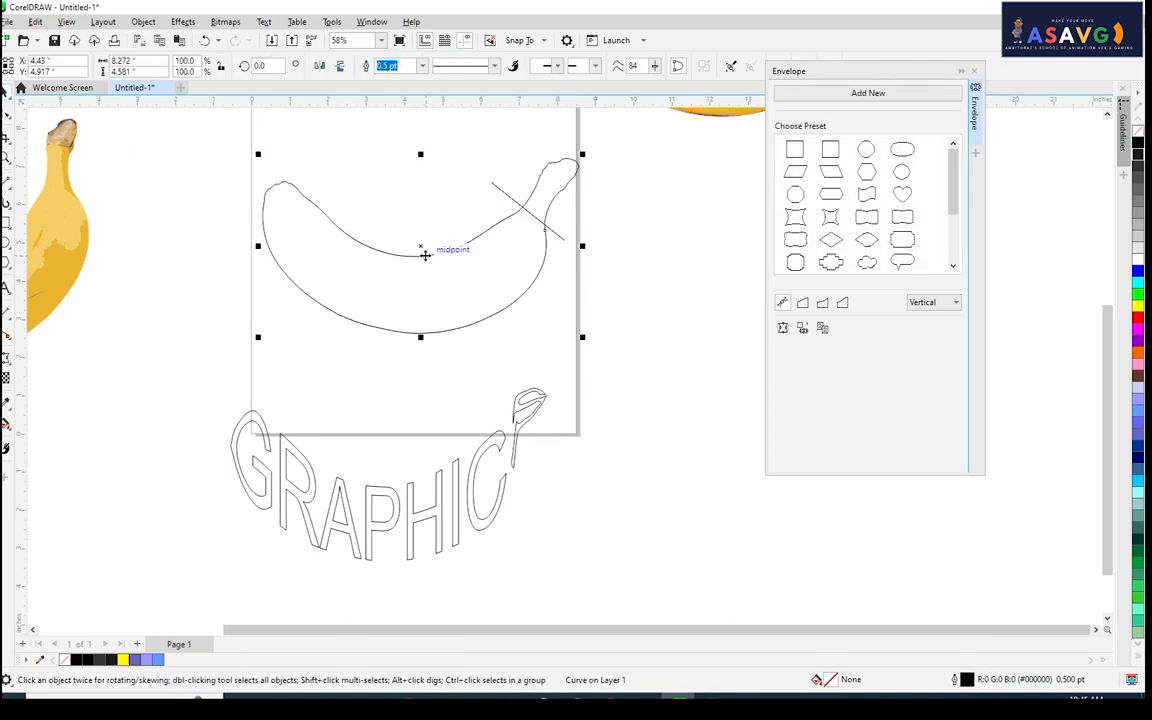
left_click(512, 199, "shift")
left_click(422, 189)
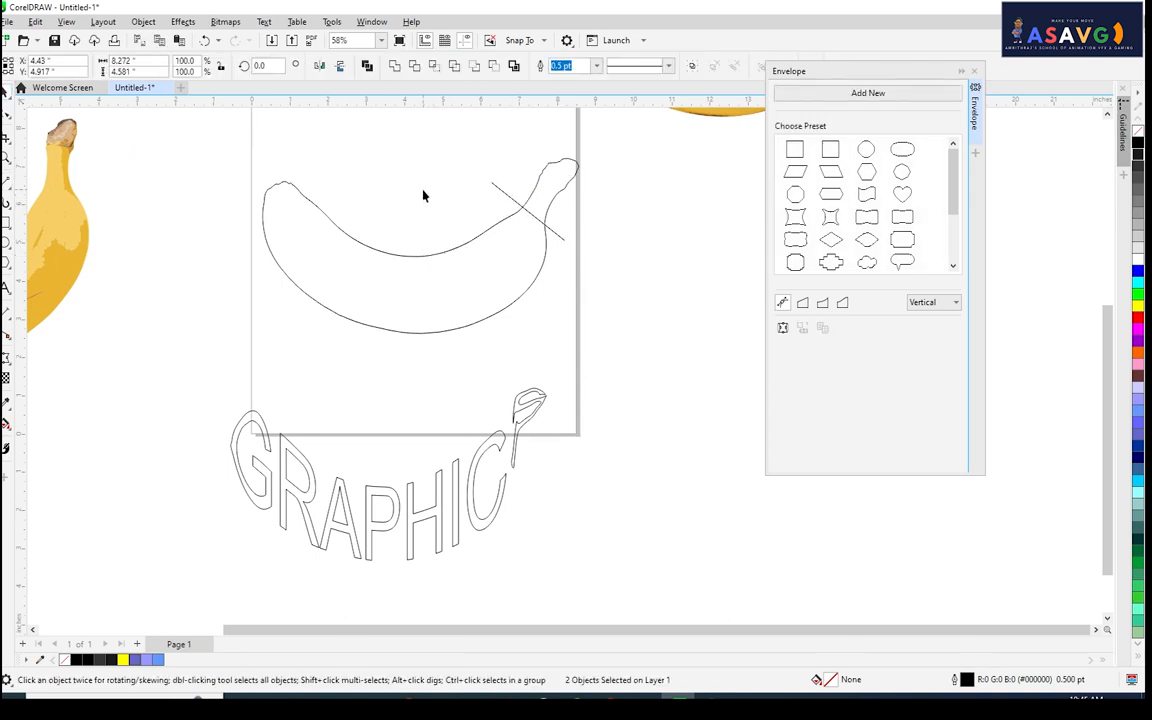
left_click(445, 251)
left_click(510, 197, "shift")
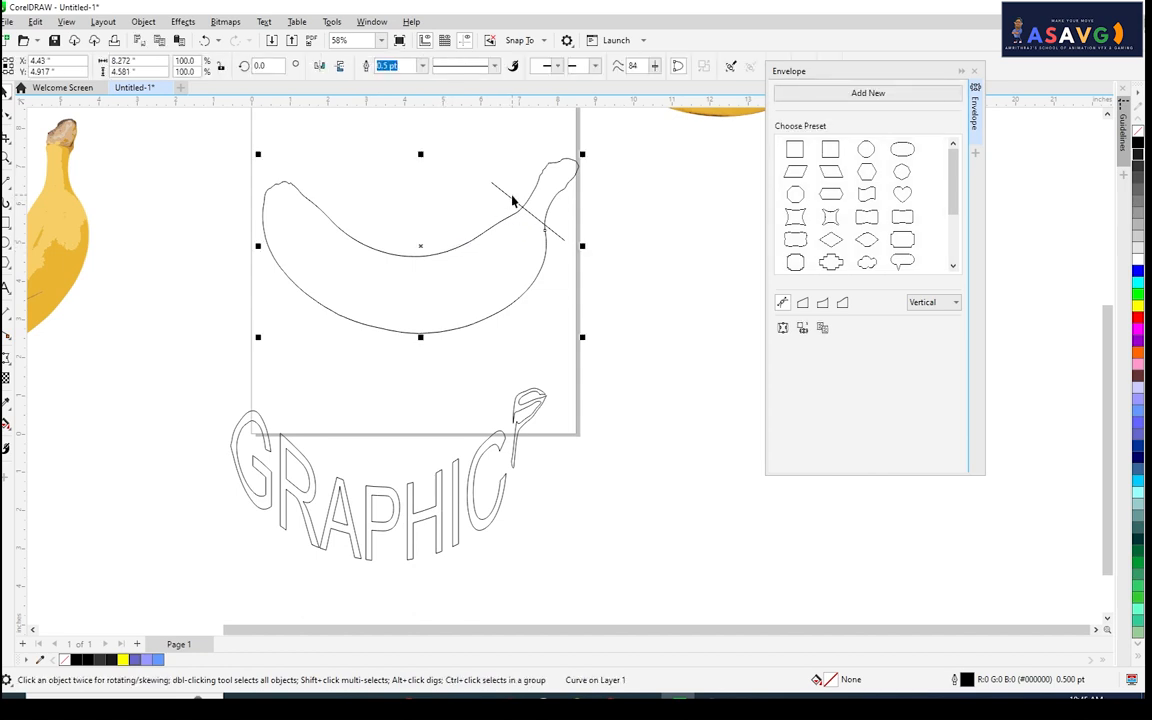
left_click(465, 233)
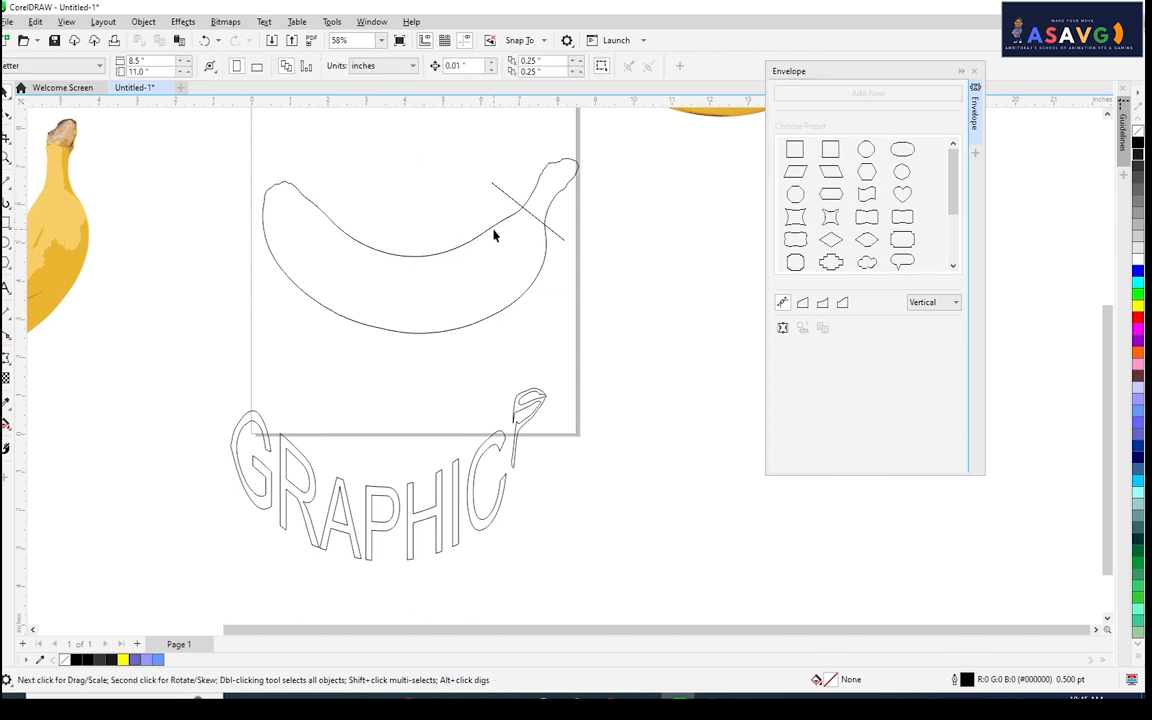
left_click(493, 235)
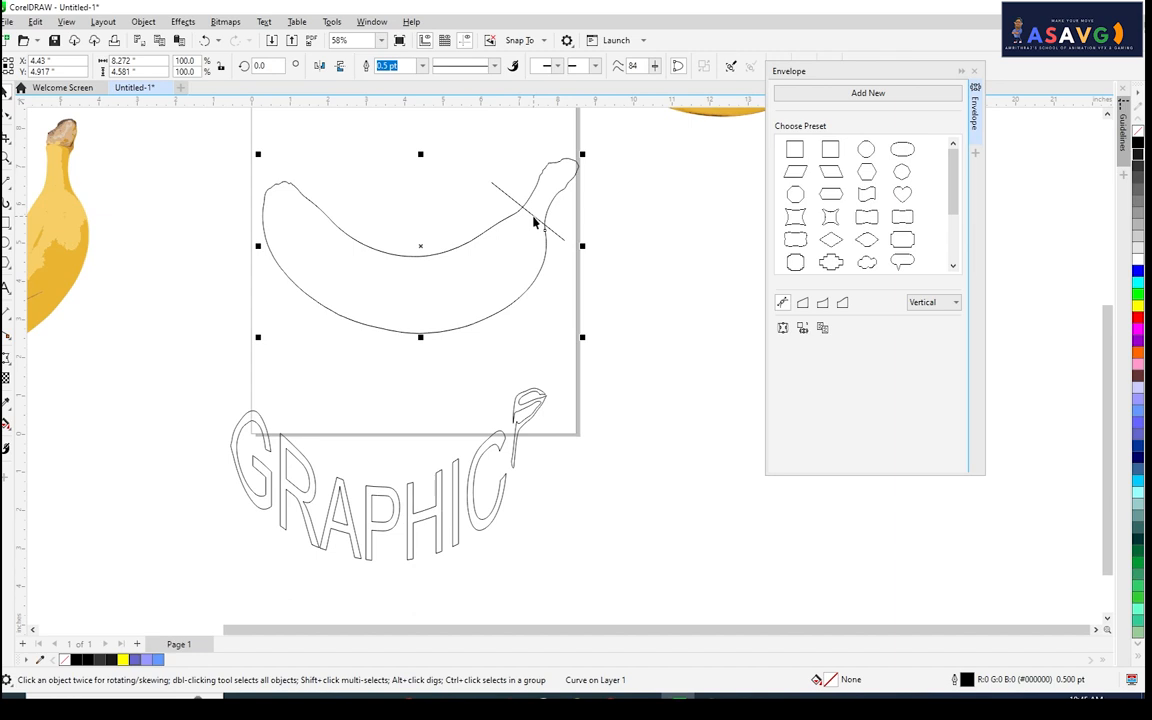
left_click(532, 215, "shift")
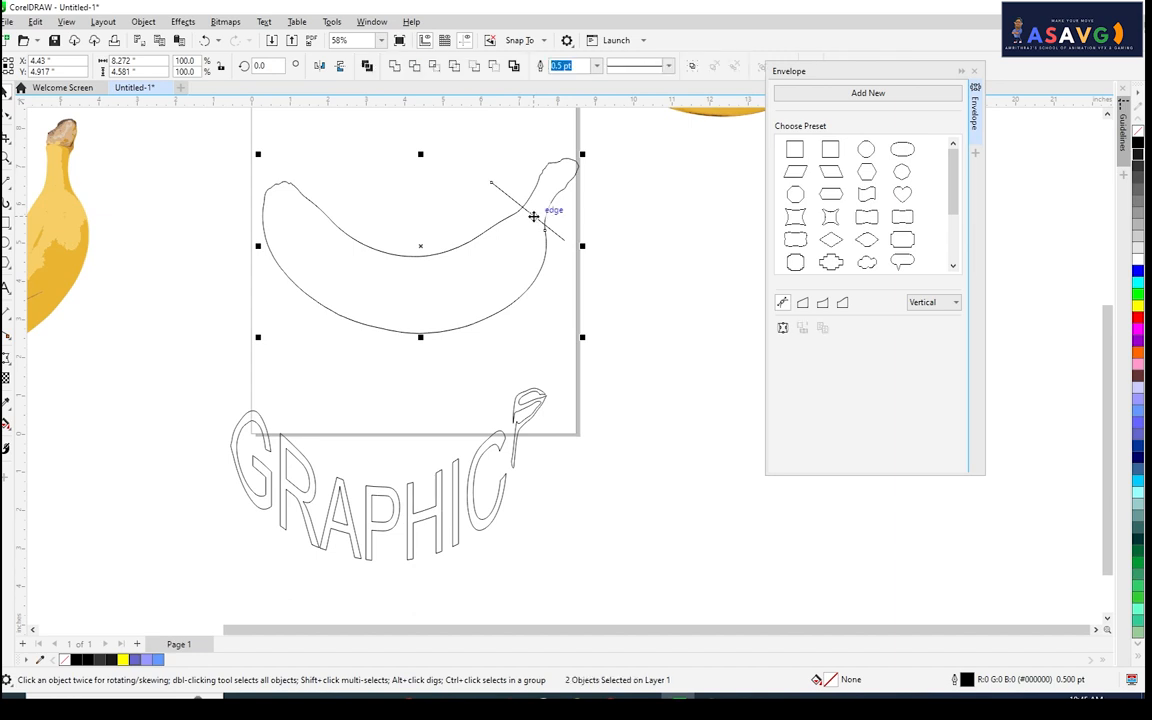
Try Front minus back on the banana outline and the diagonal line, and undo it.
left_click(477, 68)
right_click(476, 68)
left_click(391, 195)
key("ctrl+z")
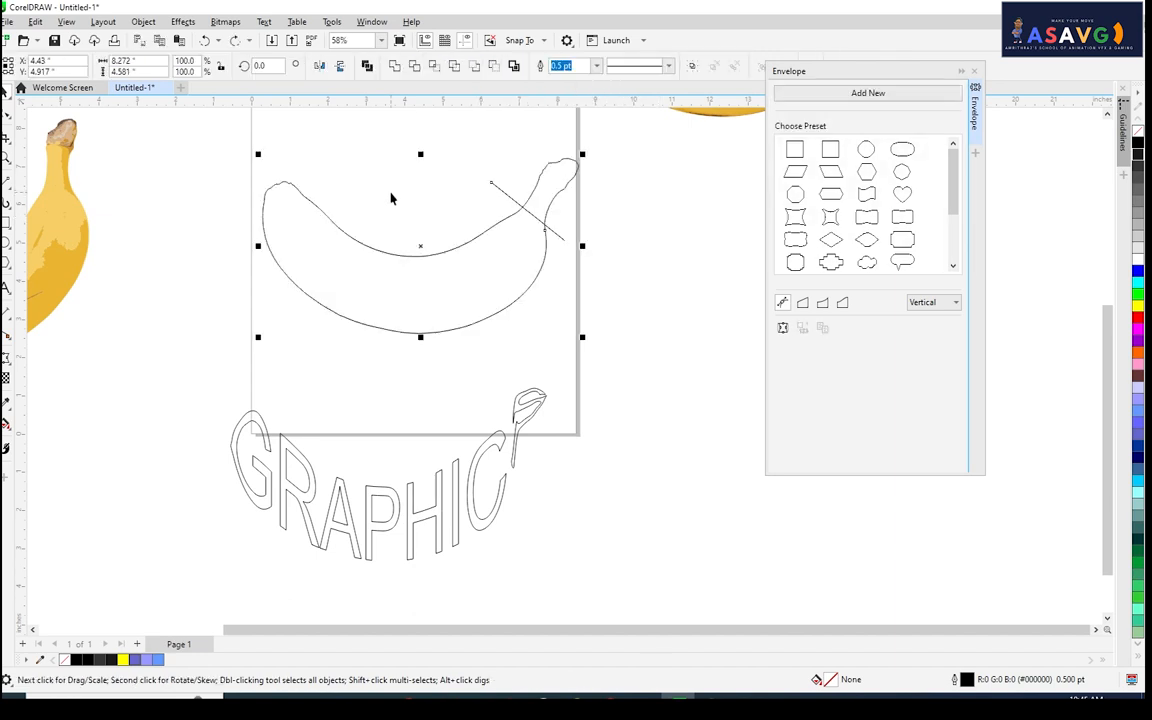
left_click(476, 66)
key("ctrl+z")
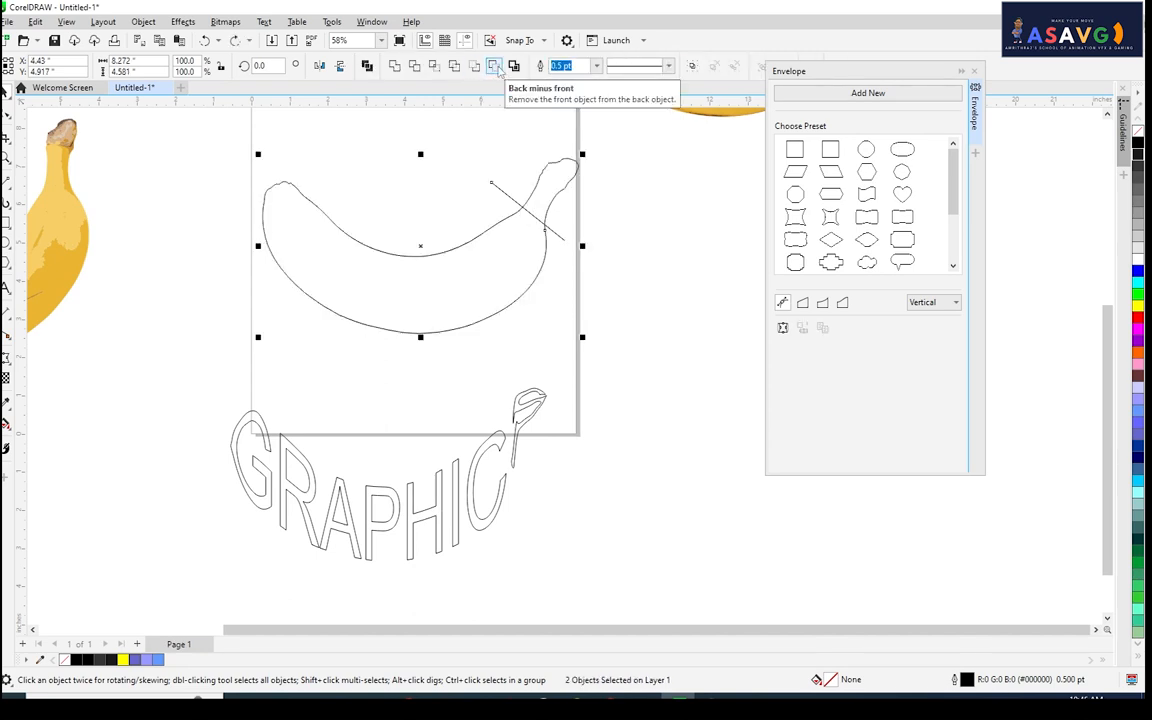
Divide the banana outline at the stem by applying Back minus front with the diagonal line.
left_click(497, 68)
left_click(649, 382)
left_click_drag(445, 375, 519, 338)
Try aligning the enveloped GRAPHICS curves to the banana outline by bottom edges and horizontal centers, and undo both alignments.
left_click(467, 475)
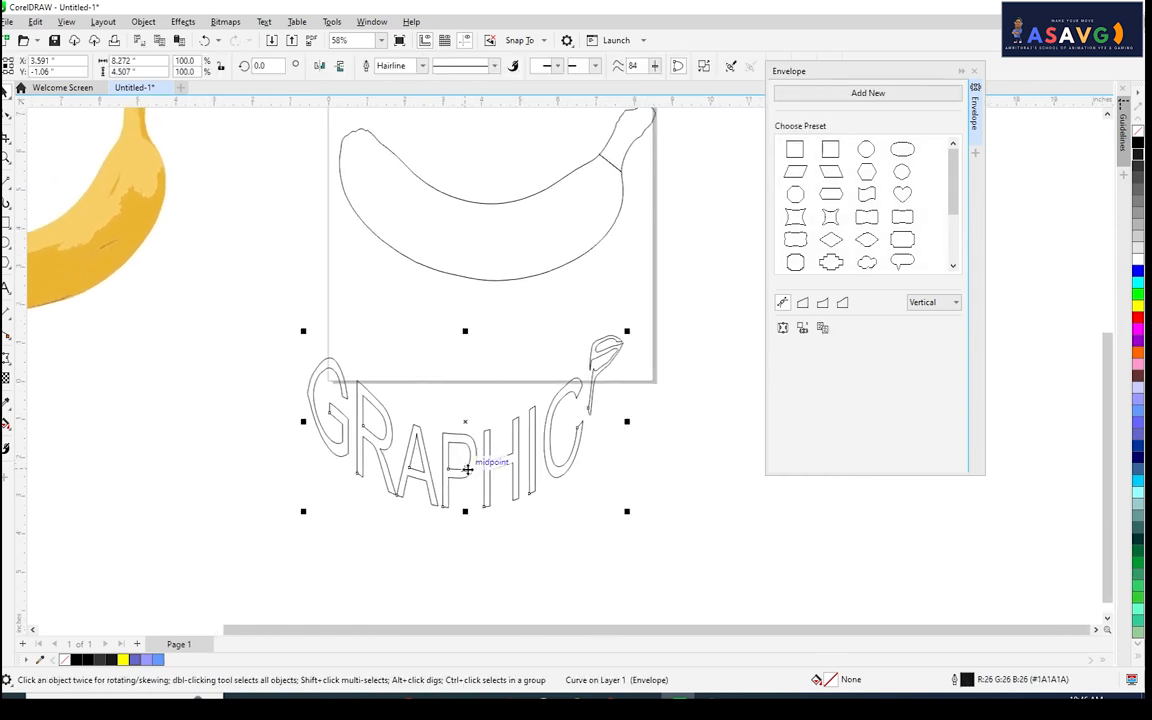
left_click(496, 280, "shift")
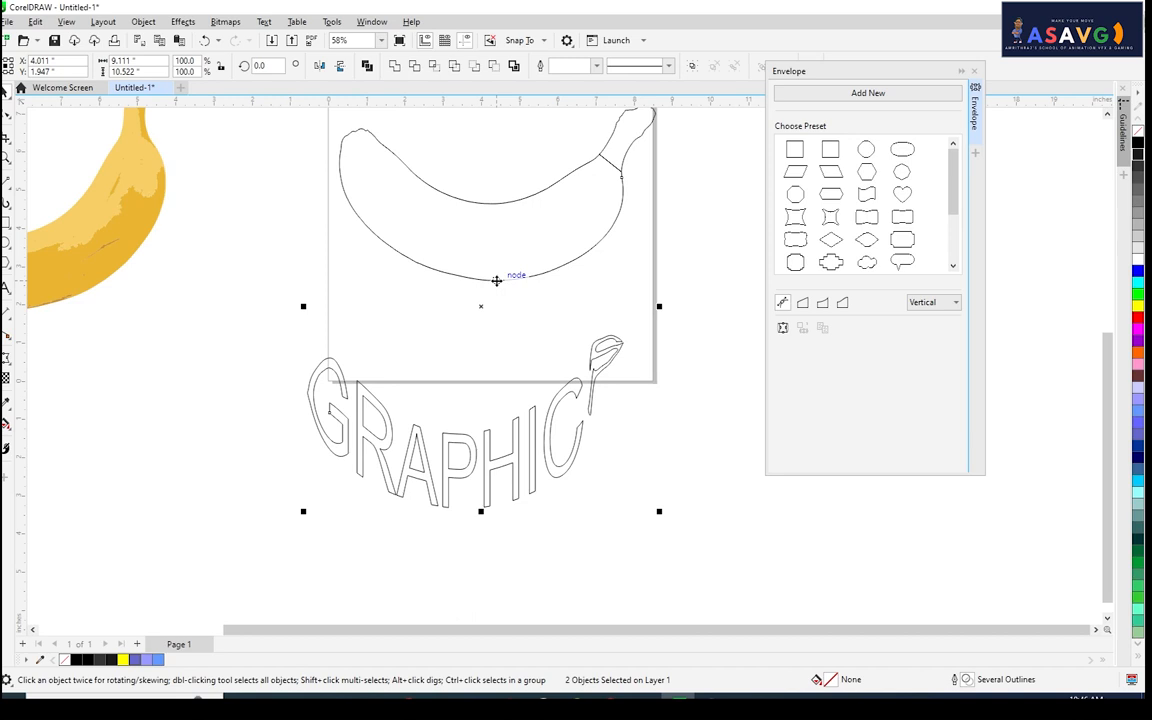
key("b")
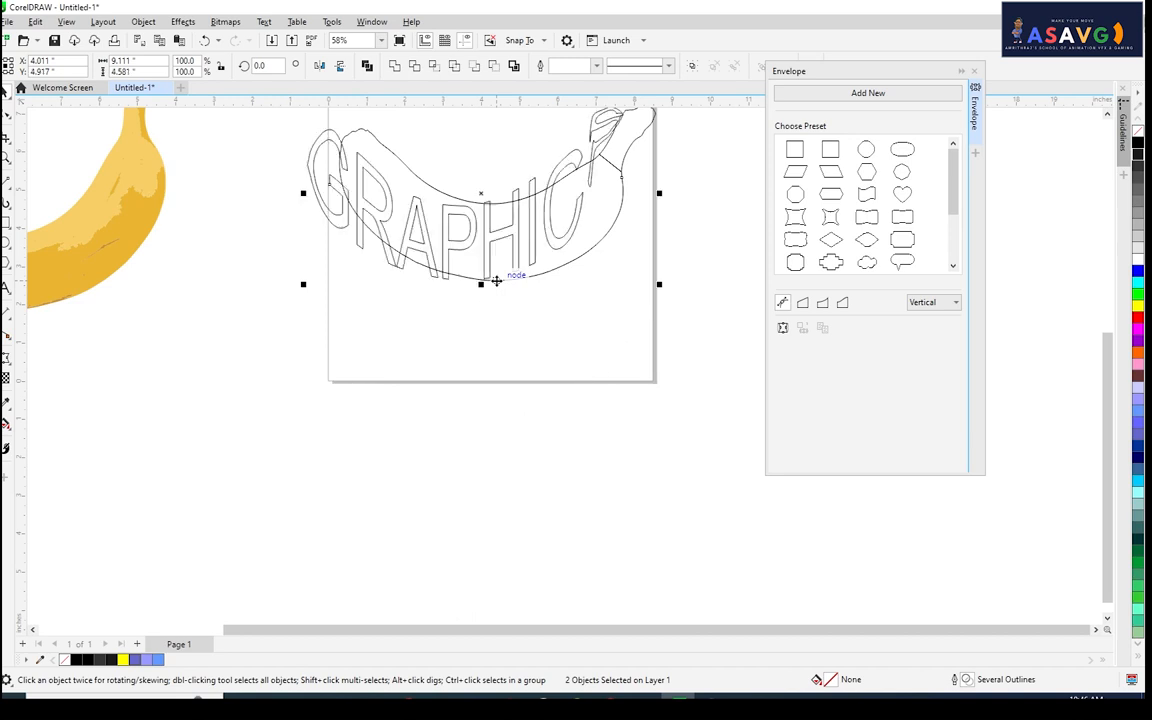
key("c")
left_click_drag(577, 232, 545, 300)
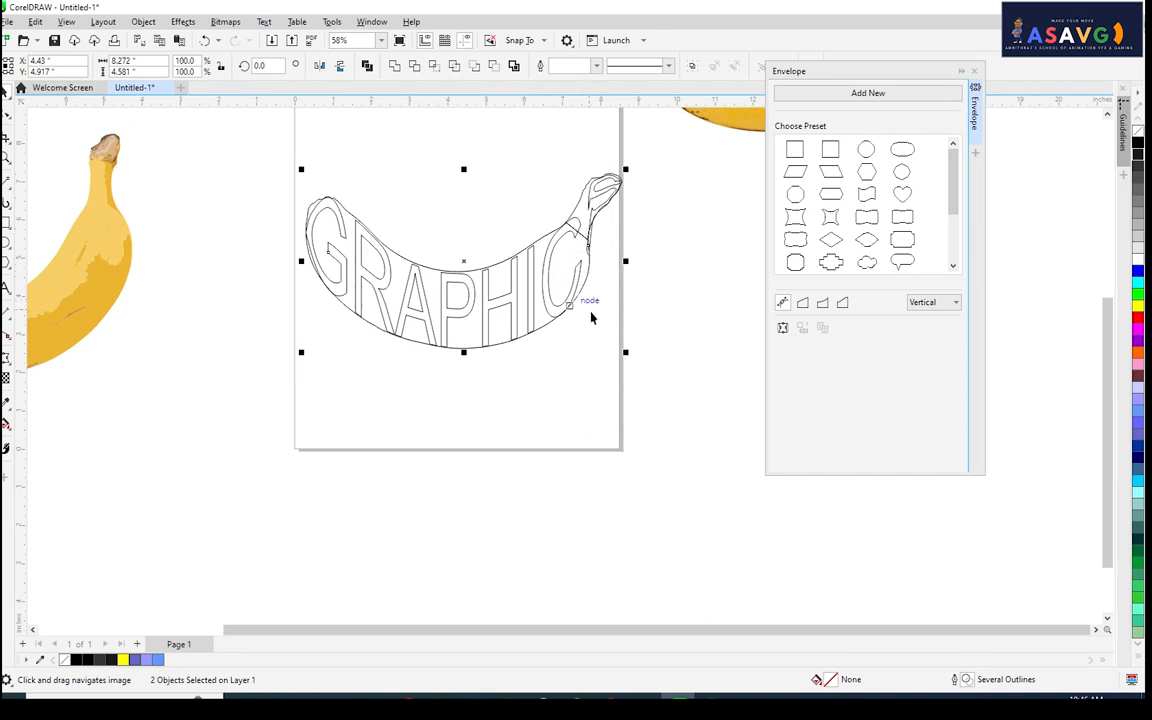
key("ctrl+z")
key("ctrl+z")
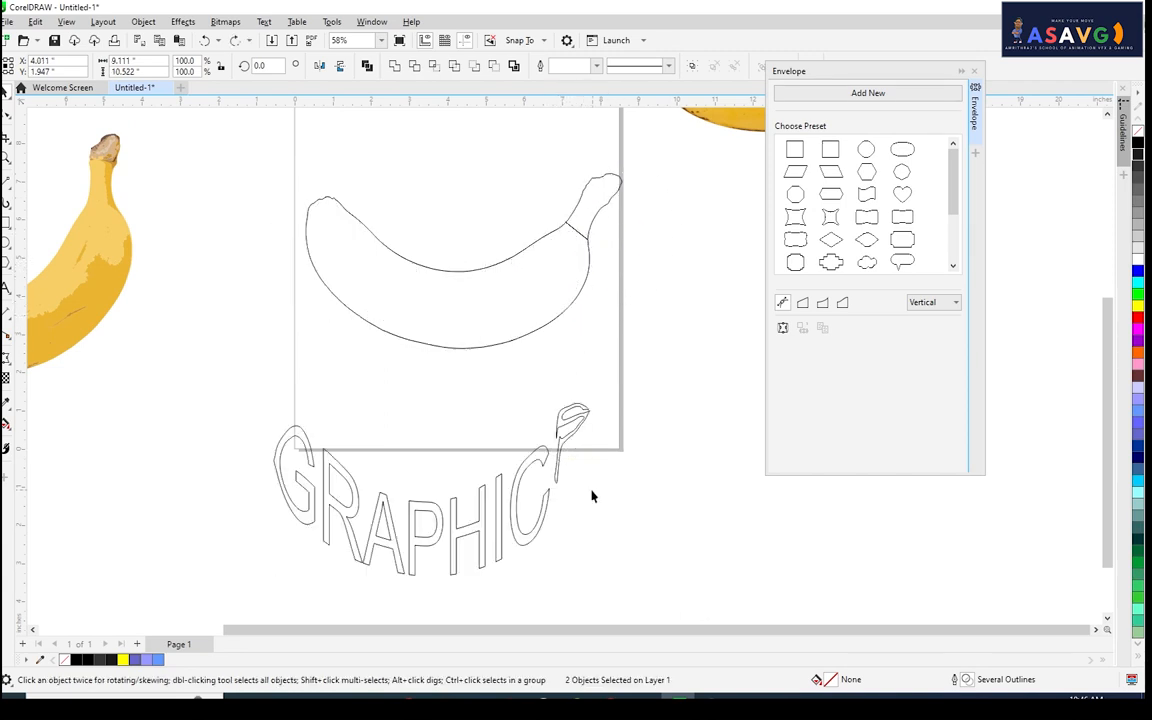
Center the enveloped GRAPHICS curves on the banana outline both horizontally and vertically.
left_click(437, 522)
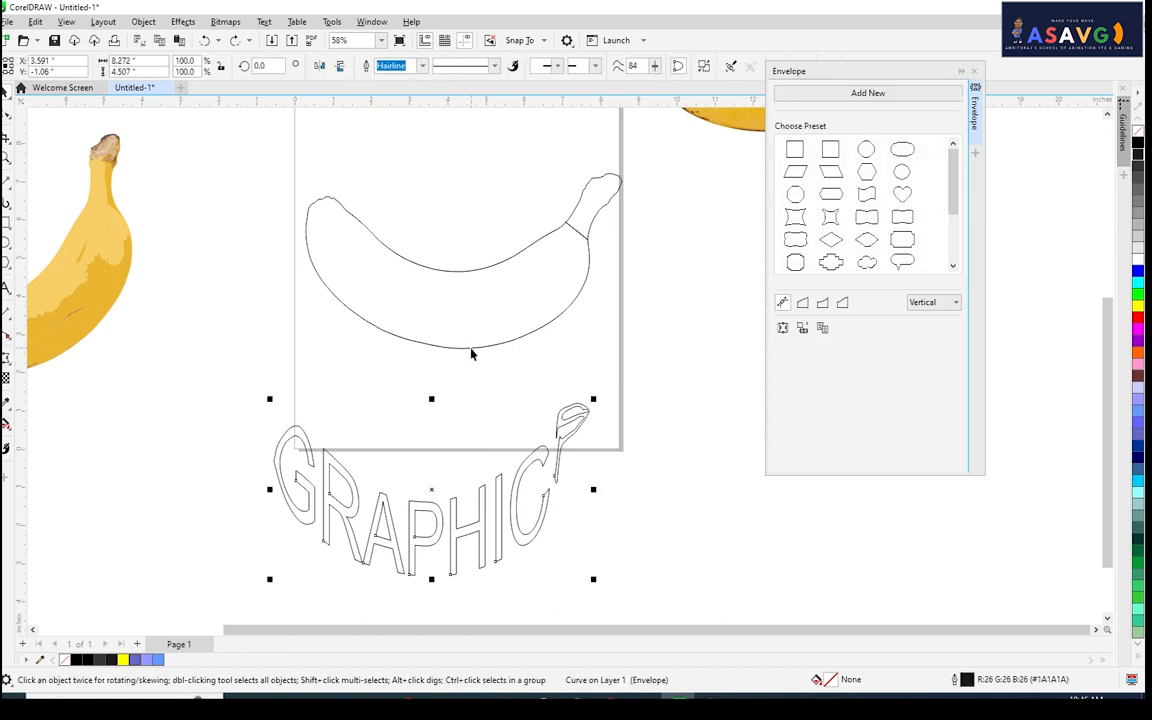
left_click(471, 349, "shift")
key("e")
key("c")
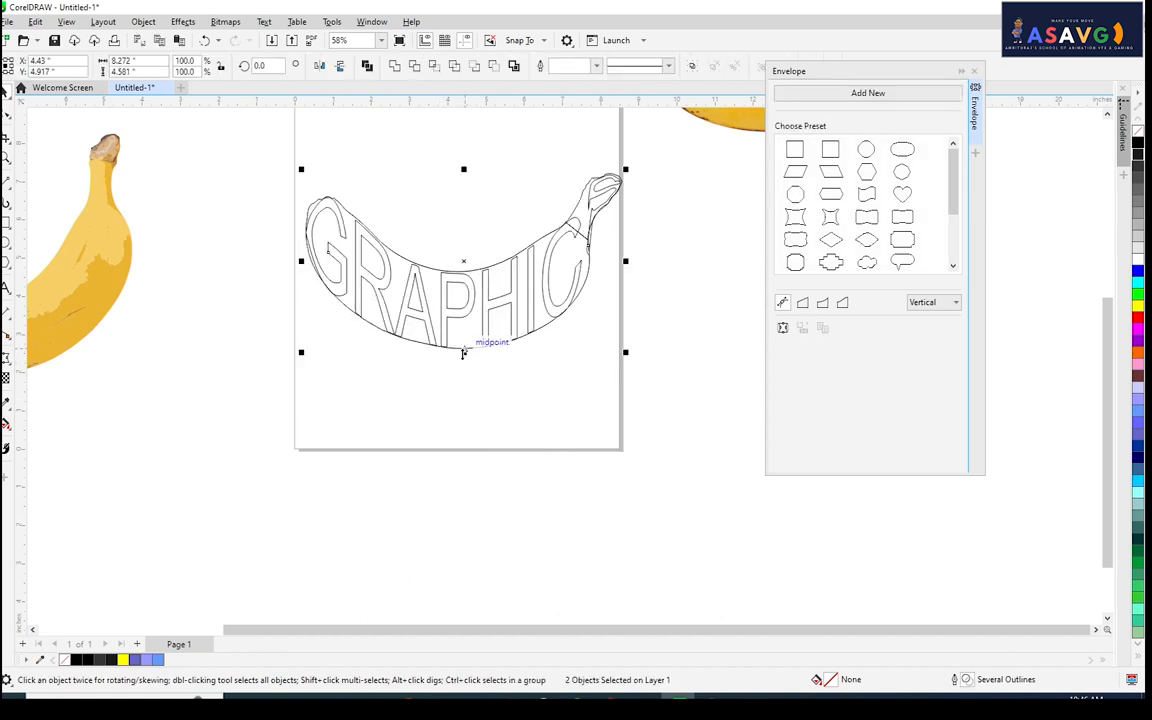
Try welding the enveloped GRAPHICS curves to the banana outline, and undo the weld.
scroll(555, 213, "up", 1)
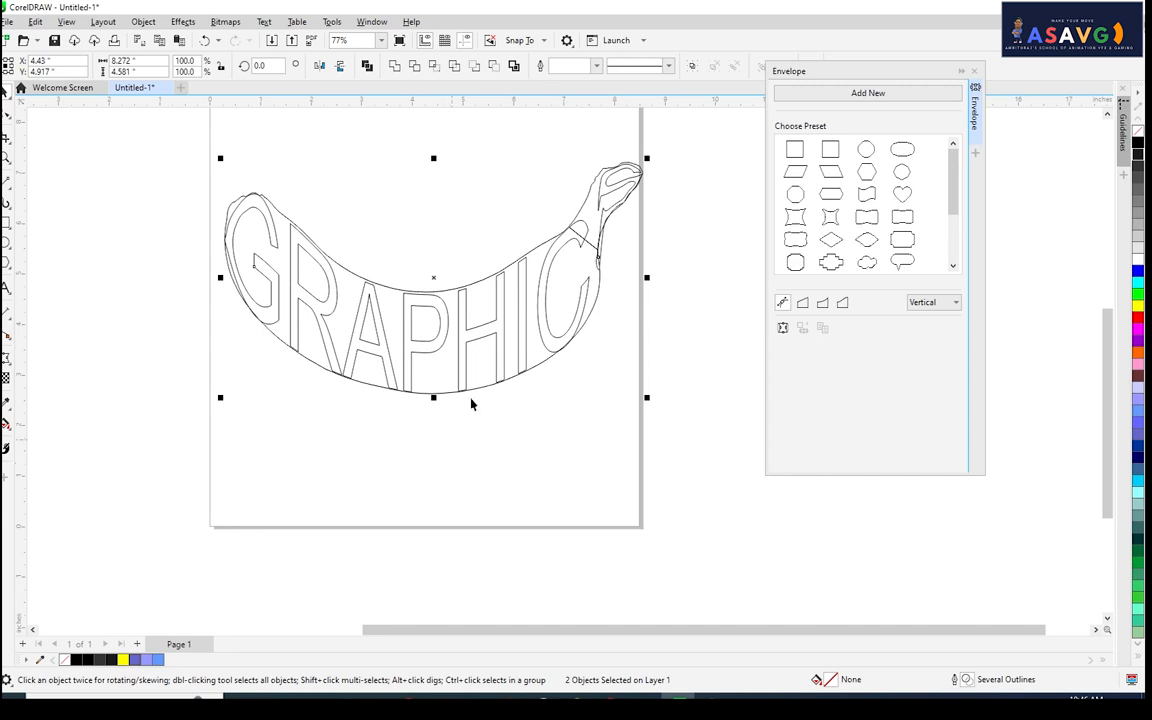
left_click(354, 275)
left_click(391, 247)
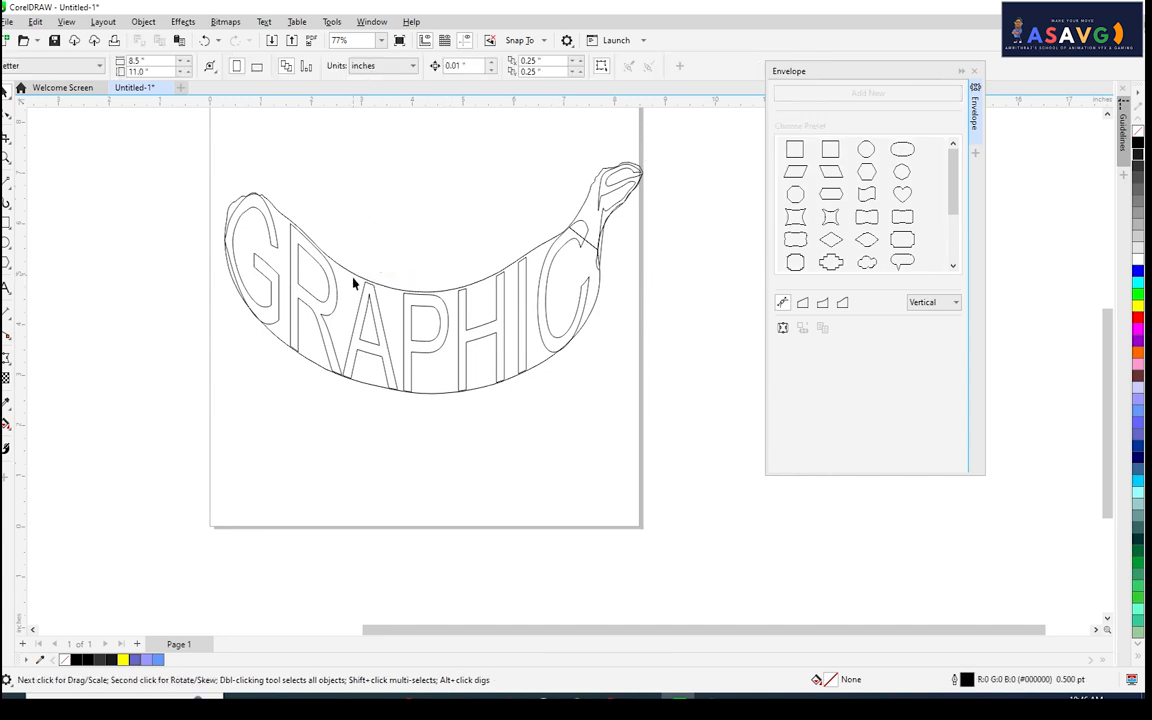
left_click(356, 277)
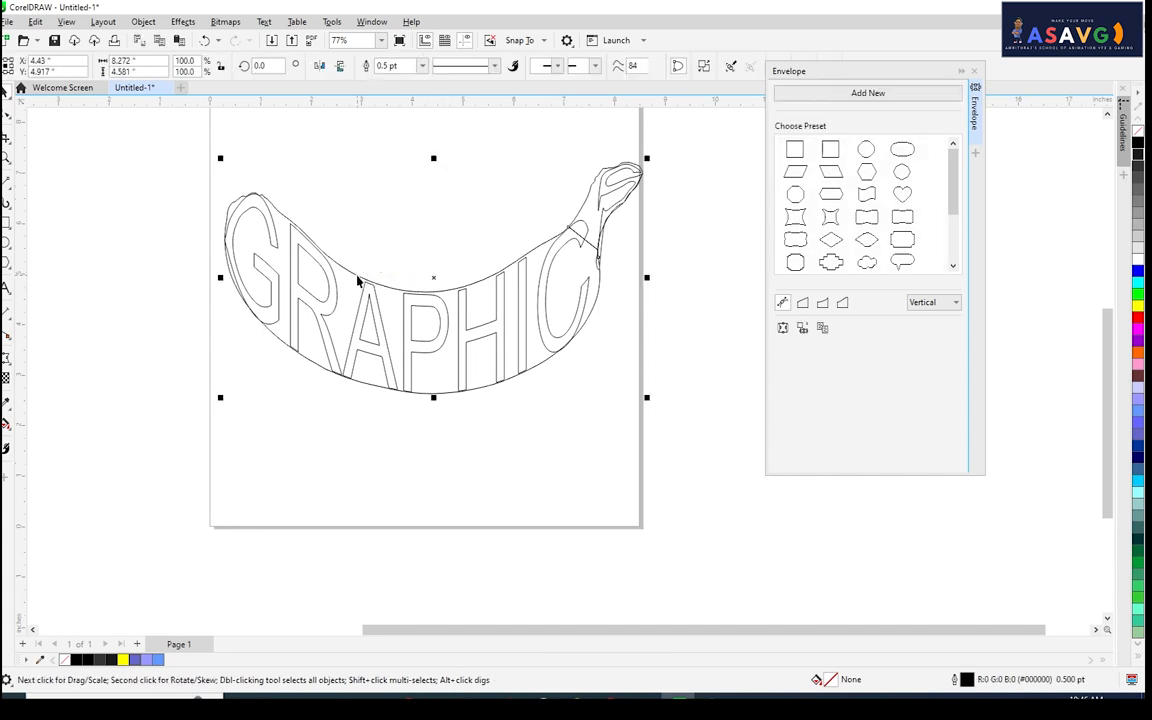
left_click(520, 360, "shift")
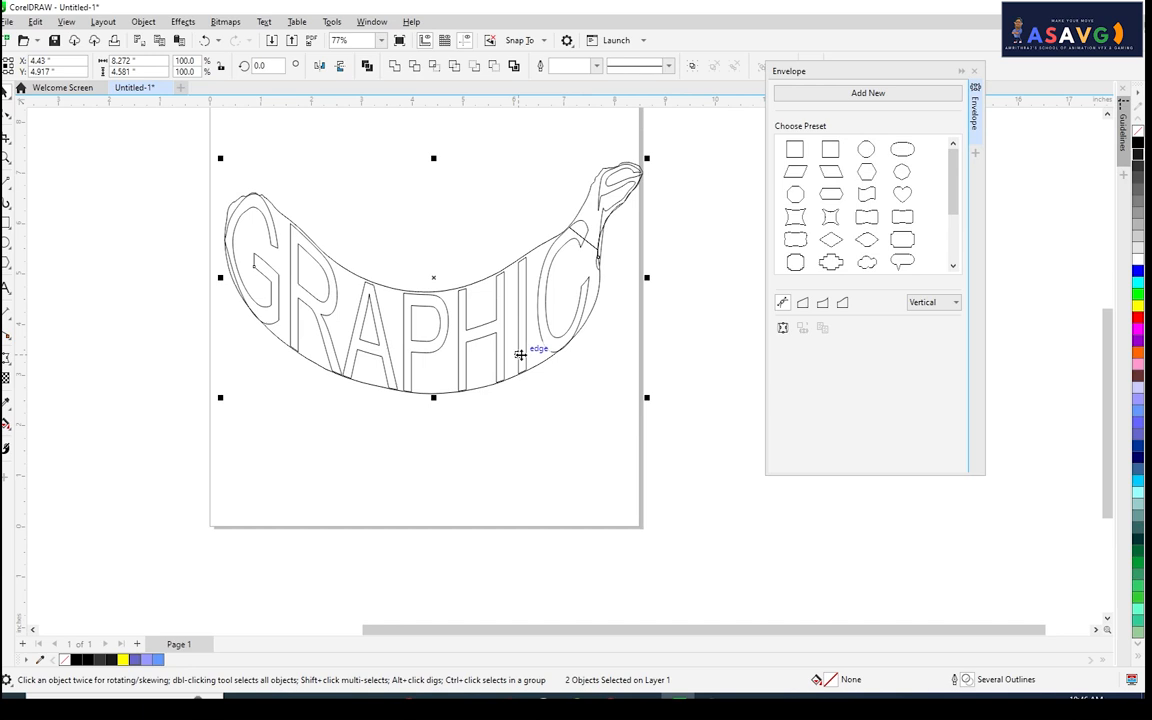
left_click(395, 66)
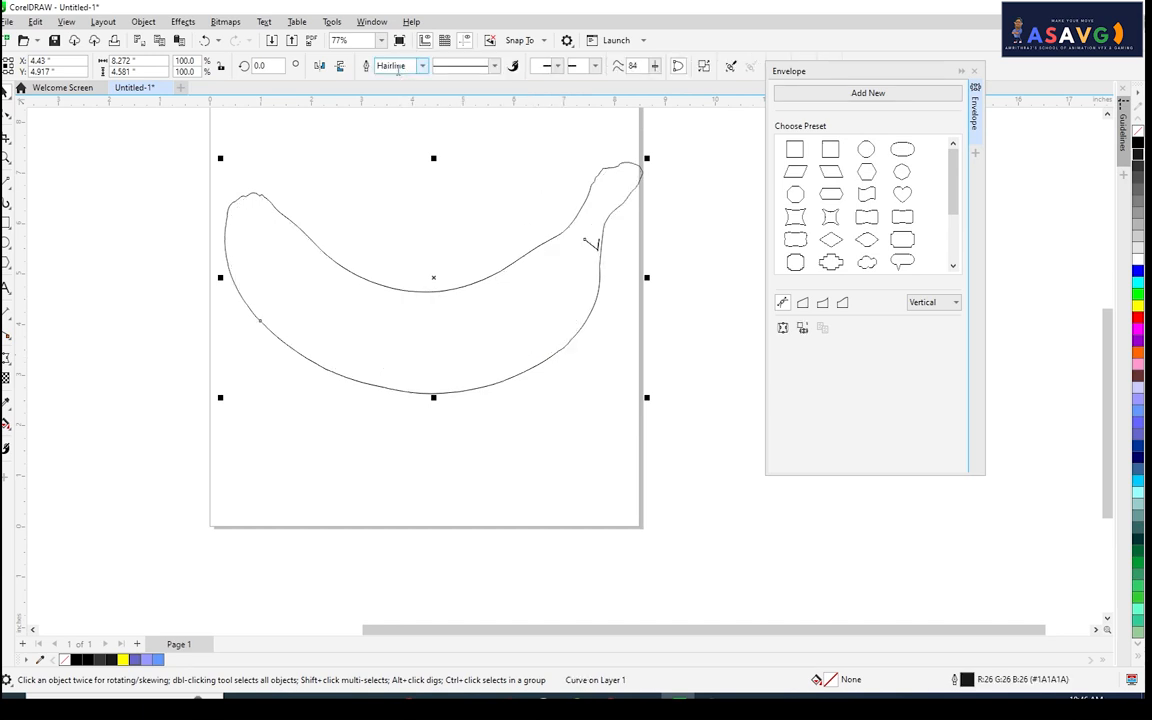
key("ctrl+z")
Trim the banana outline with the overlapping GRAPHICS curves, selecting all the overlapping objects together.
left_click(415, 310)
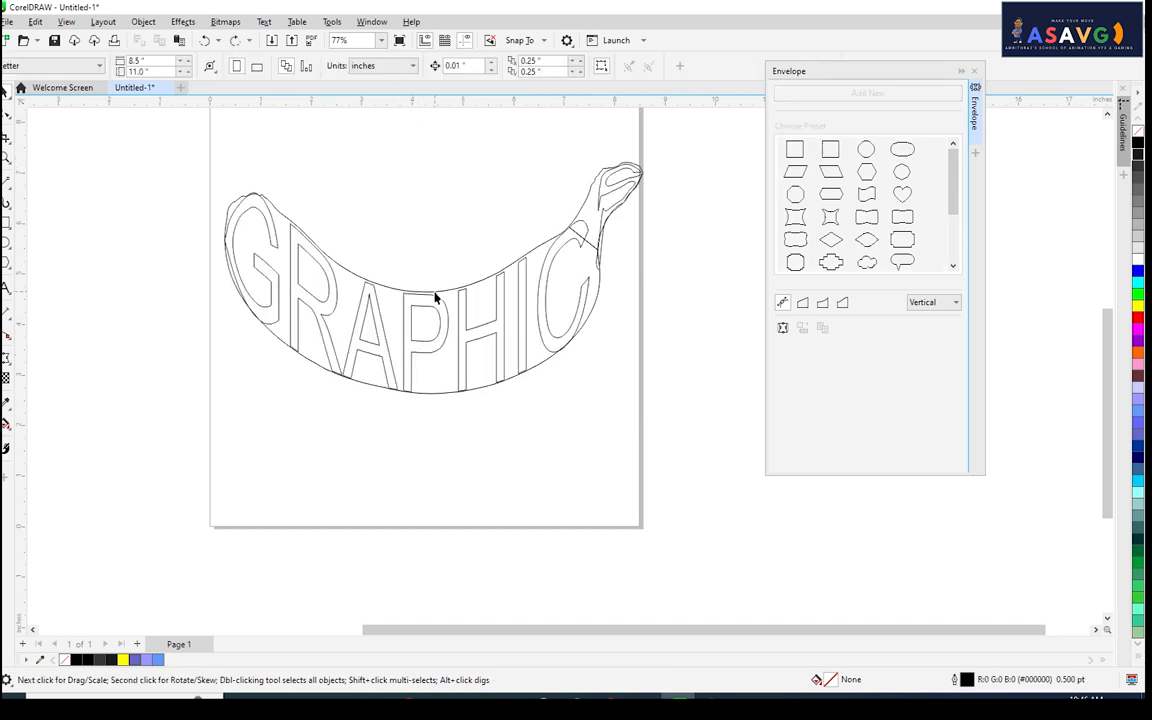
left_click(436, 318)
left_click(140, 222)
left_click_drag(742, 456, 742, 456)
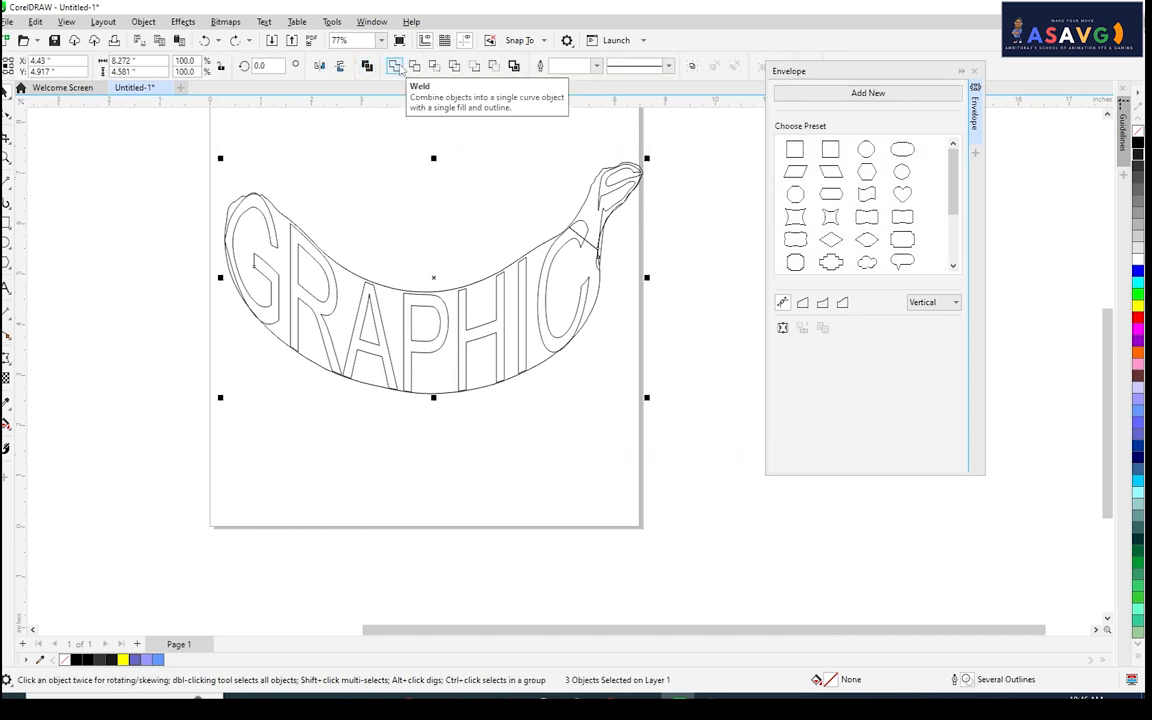
left_click(397, 67)
left_click(412, 67)
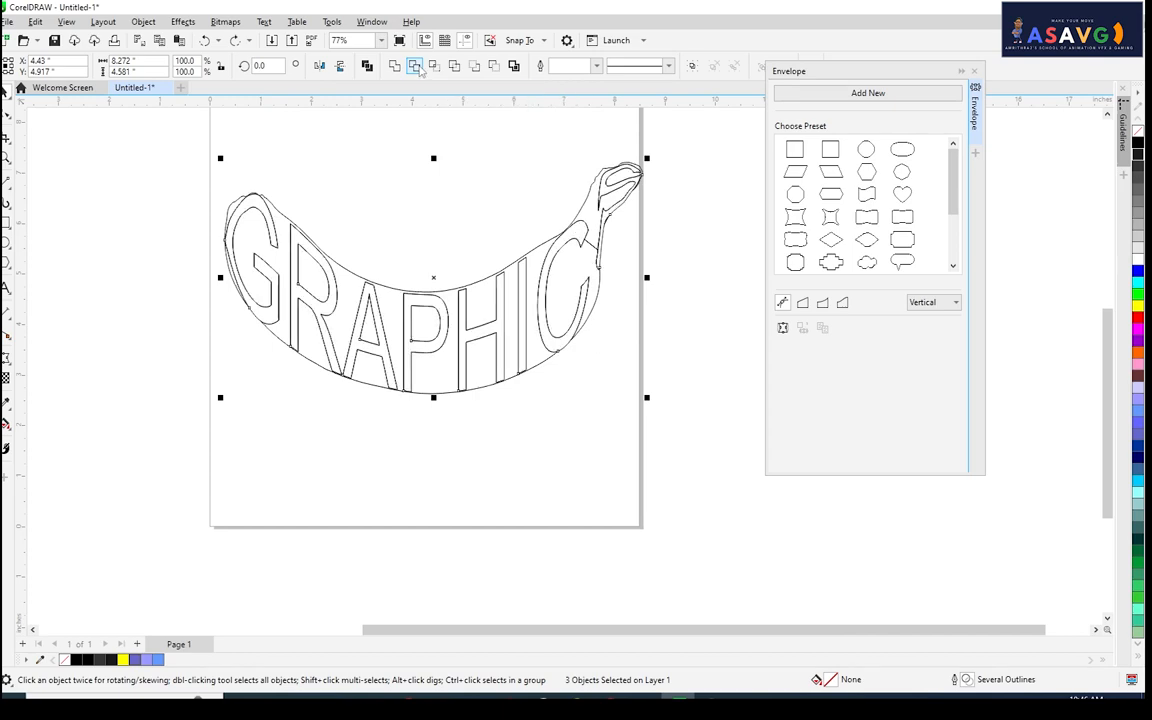
Move the GRAPHICS curves below the trimmed banana outline to check the cut, and undo back to before the lettering was centered.
scroll(662, 285, "up", 1)
scroll(662, 285, "up", 1)
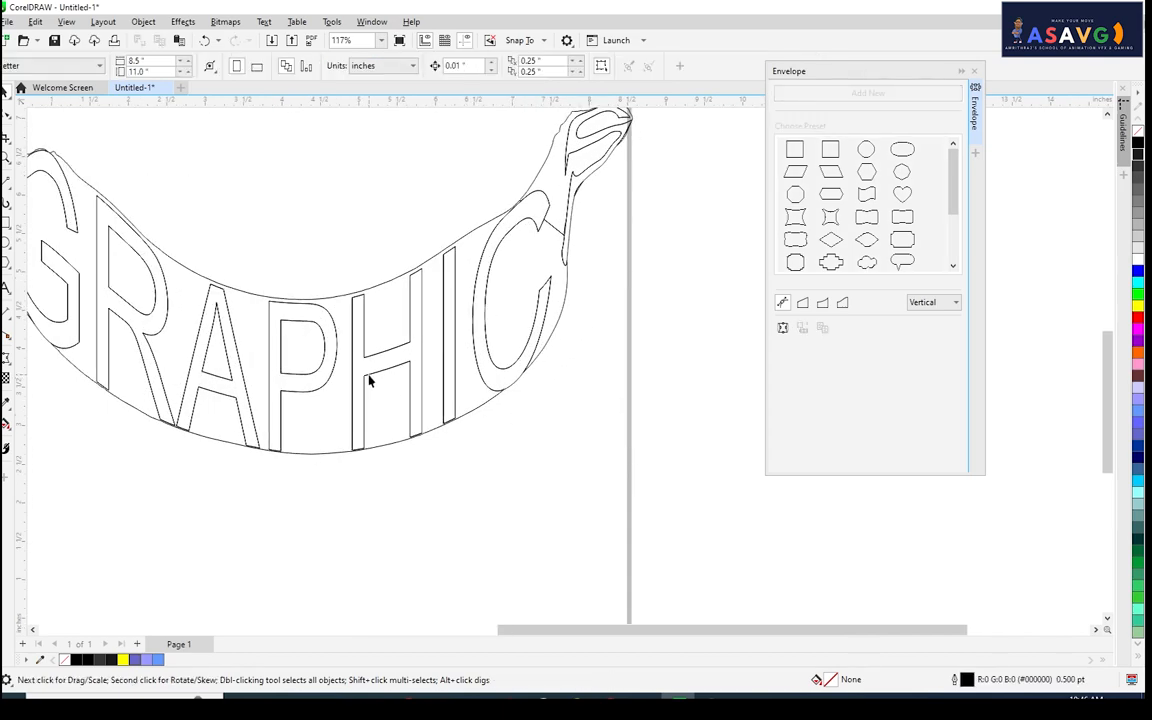
left_click_drag(368, 378, 553, 512)
scroll(553, 512, "down", 1)
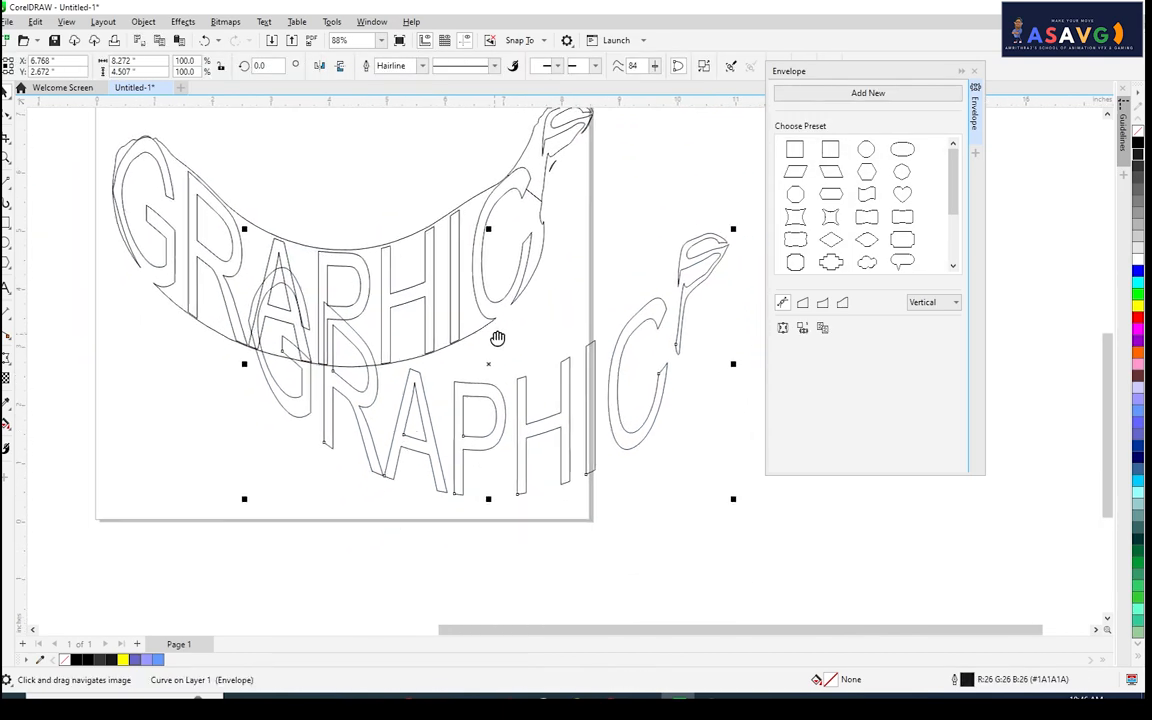
left_click(470, 552)
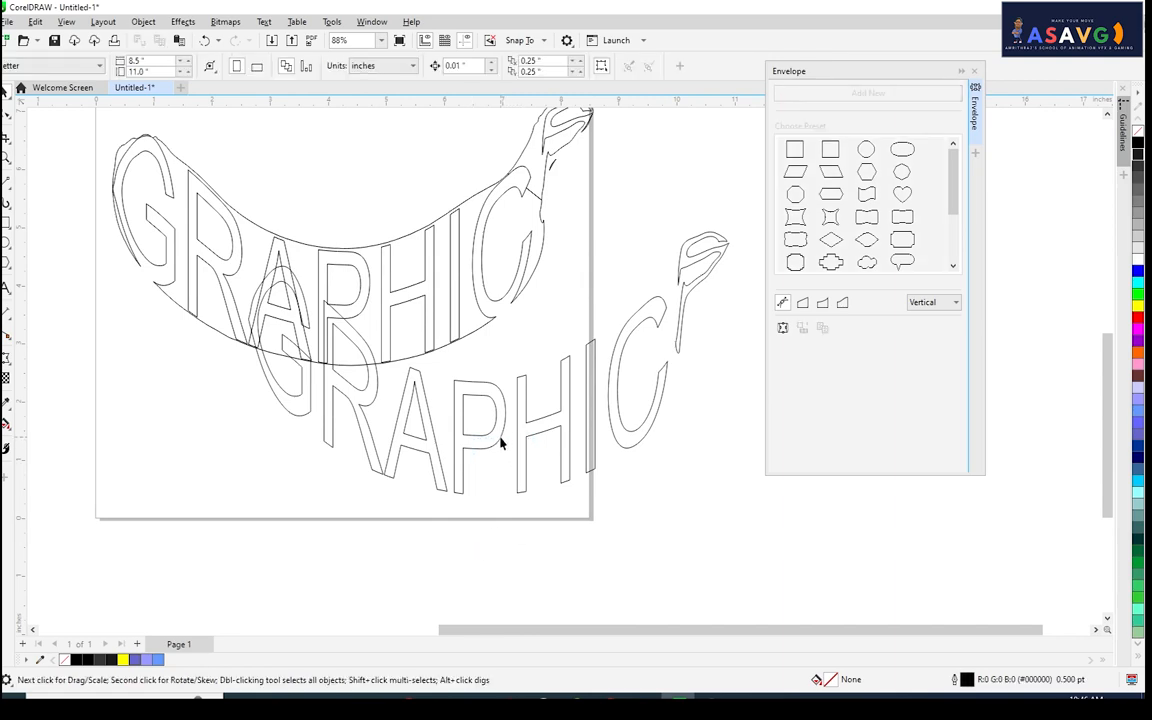
left_click_drag(502, 443, 411, 496)
scroll(475, 545, "down", 1)
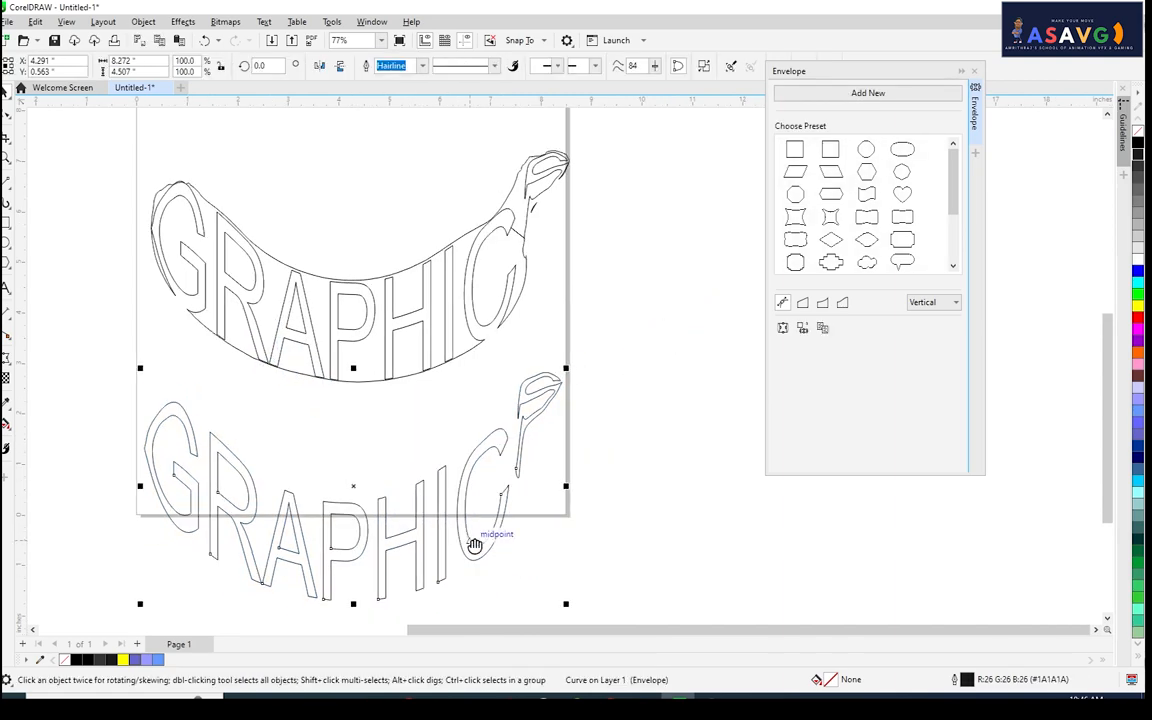
left_click_drag(468, 534, 634, 230)
key("ctrl+z")
key("ctrl+z")
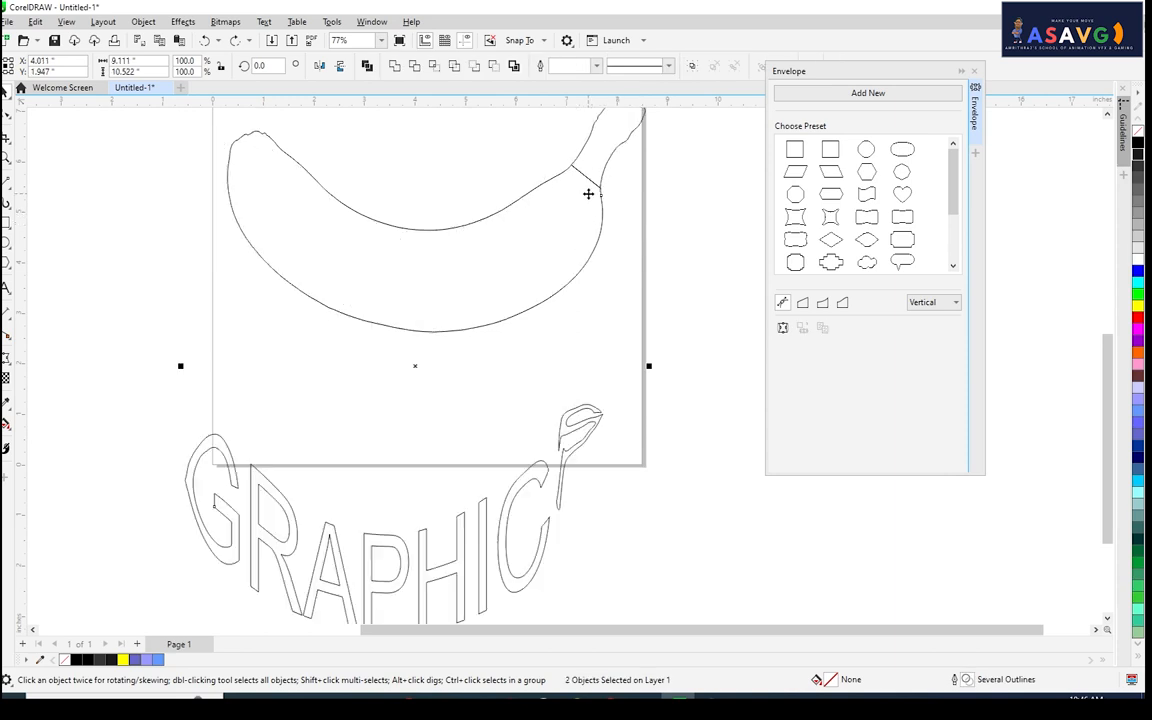
Try deleting the divided banana outline, and undo the deletion.
left_click(595, 177)
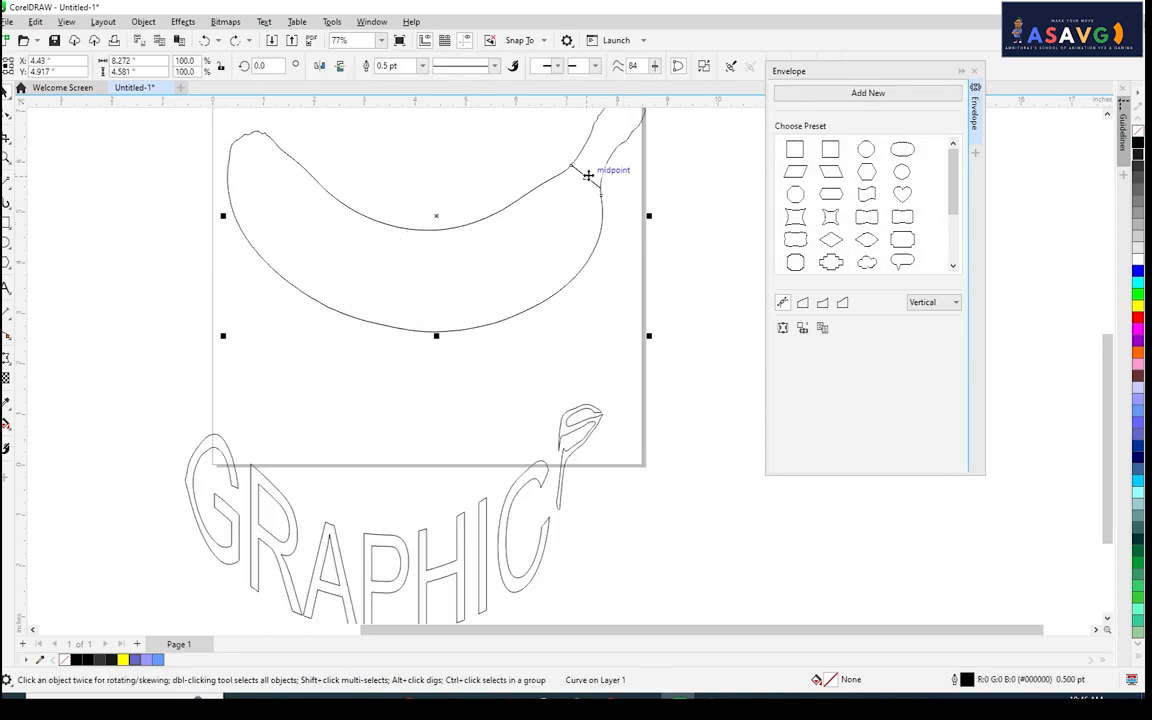
key("Delete")
scroll(508, 272, "down", 1)
left_click_drag(443, 298, 505, 345)
key("ctrl+z")
left_click(628, 298)
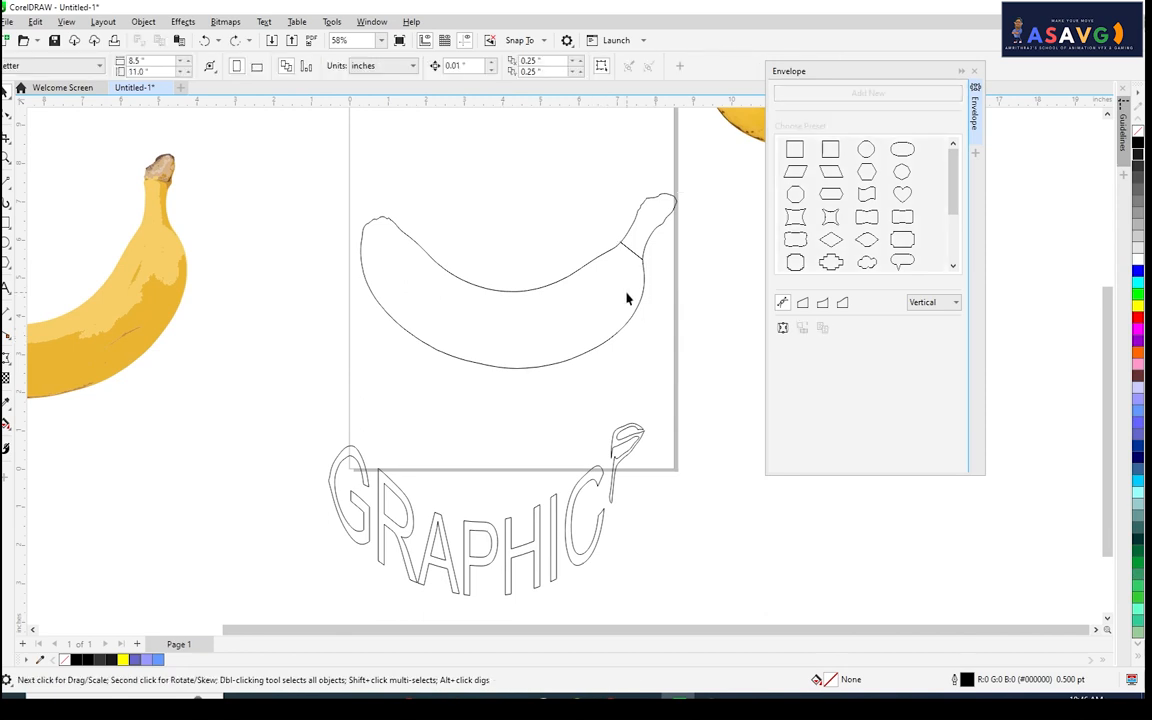
Undo the stem division of the banana outline and delete the diagonal line across its stem.
left_click(629, 251)
key("ctrl+z")
left_click(642, 285)
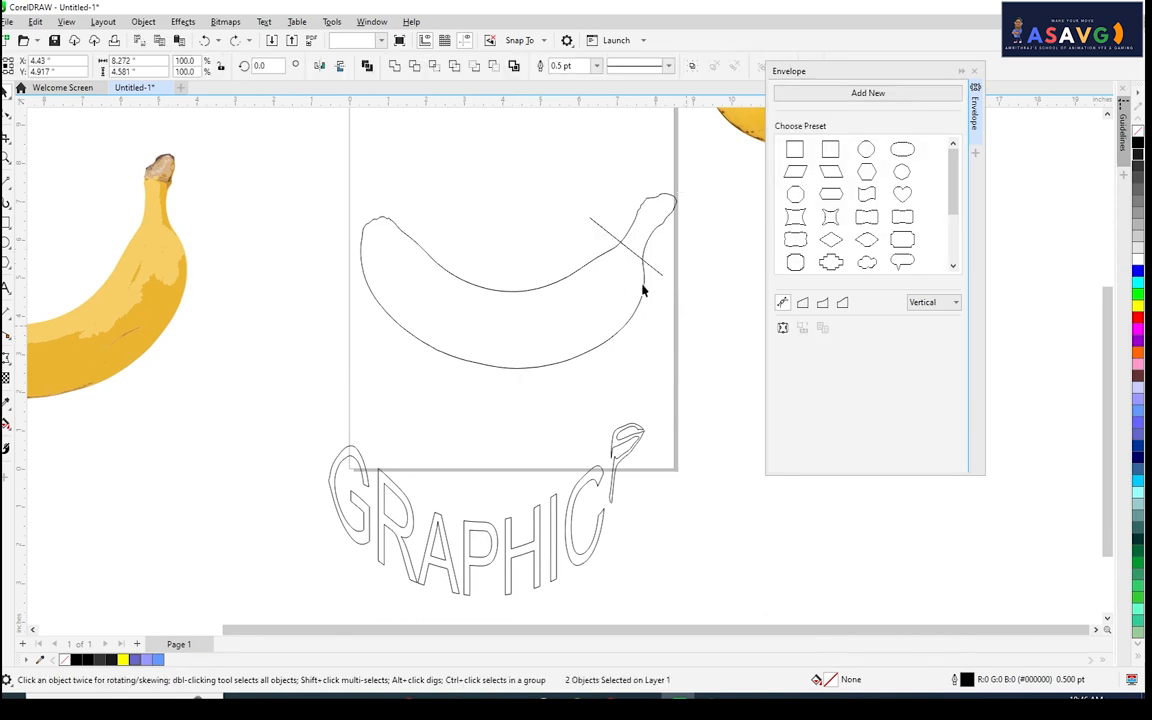
left_click(631, 248)
key("Delete")
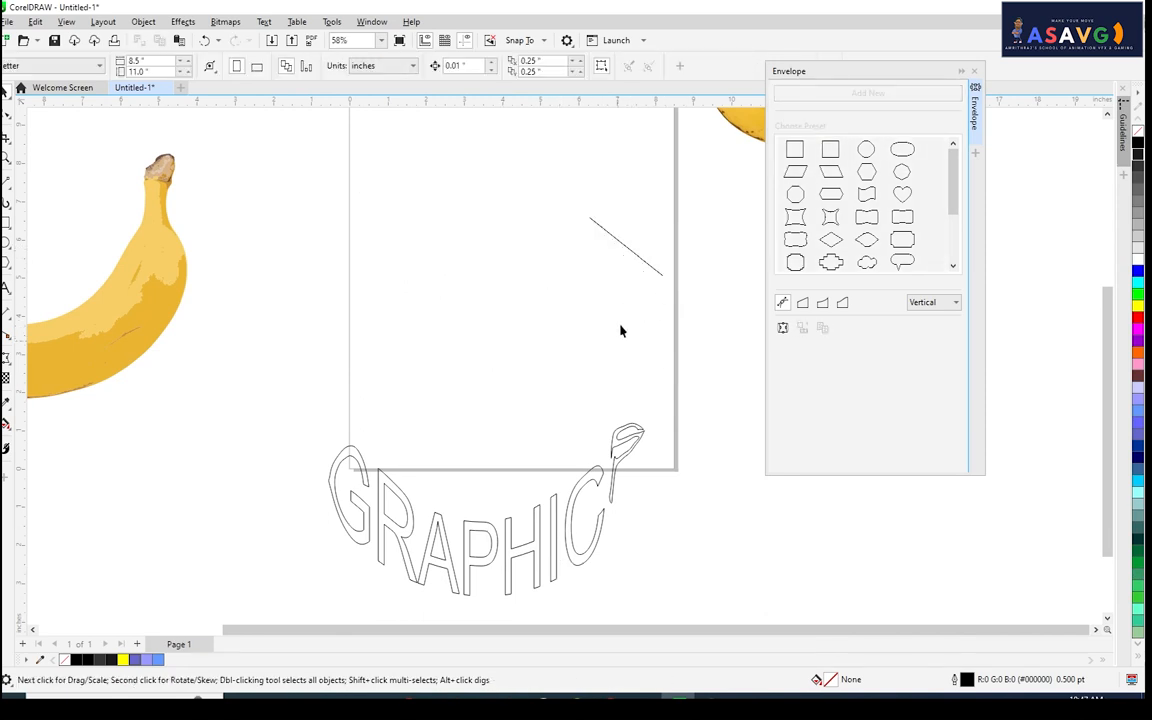
key("ctrl+z")
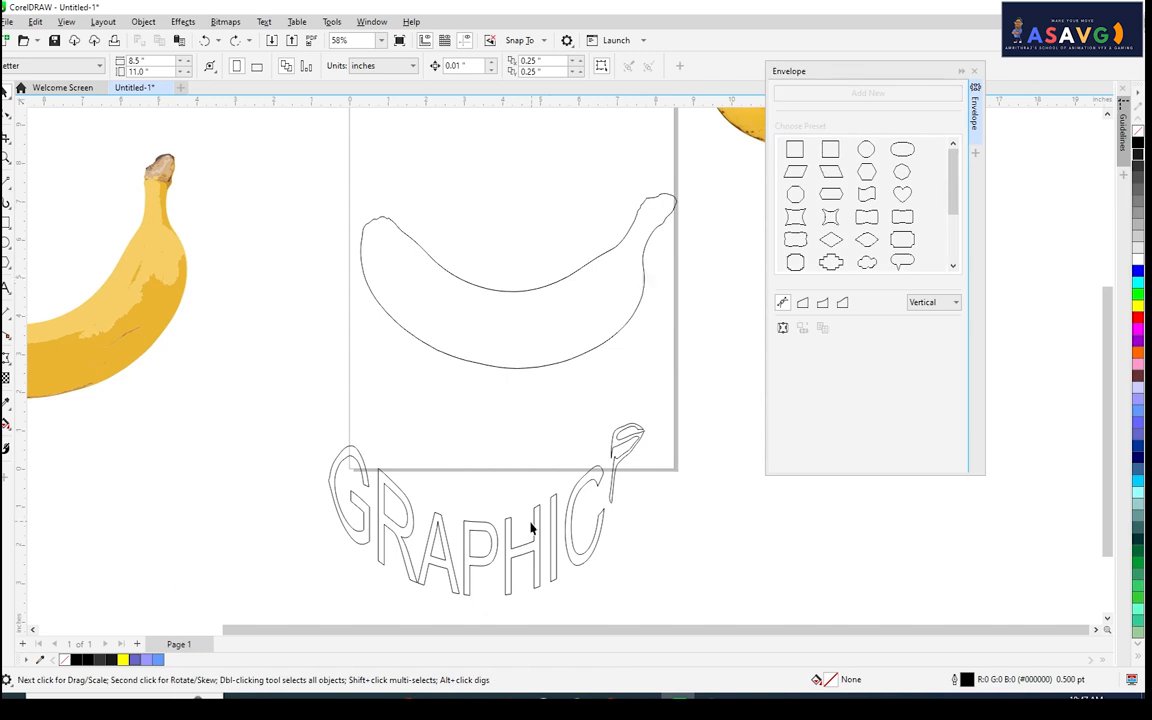
Align the GRAPHICS curves to the undivided banana outline by horizontal and vertical centers.
left_click_drag(538, 535, 562, 317)
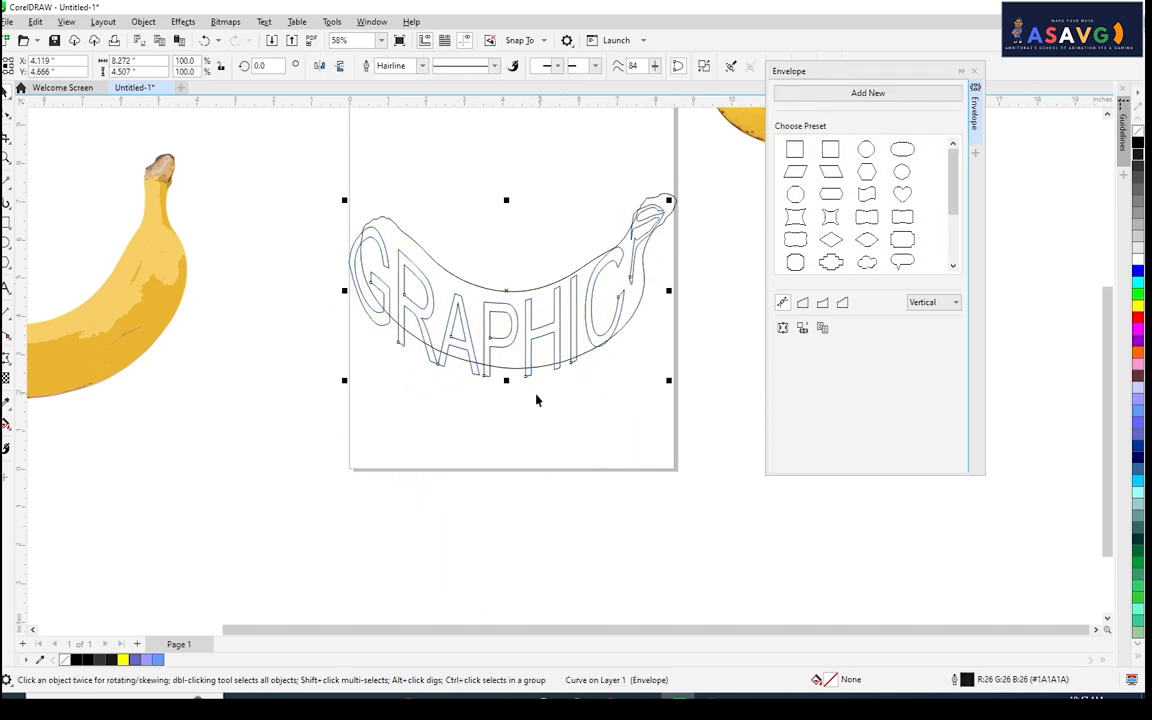
key("ctrl+z")
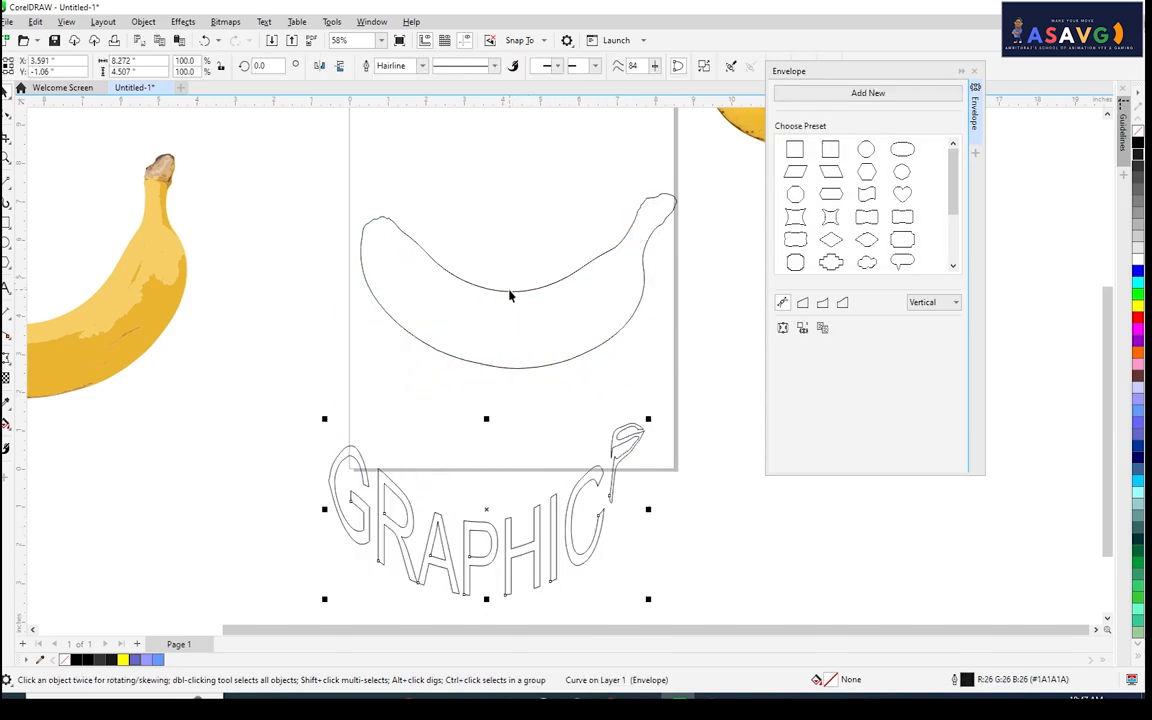
left_click(485, 415)
left_click(380, 515)
left_click(493, 366, "shift")
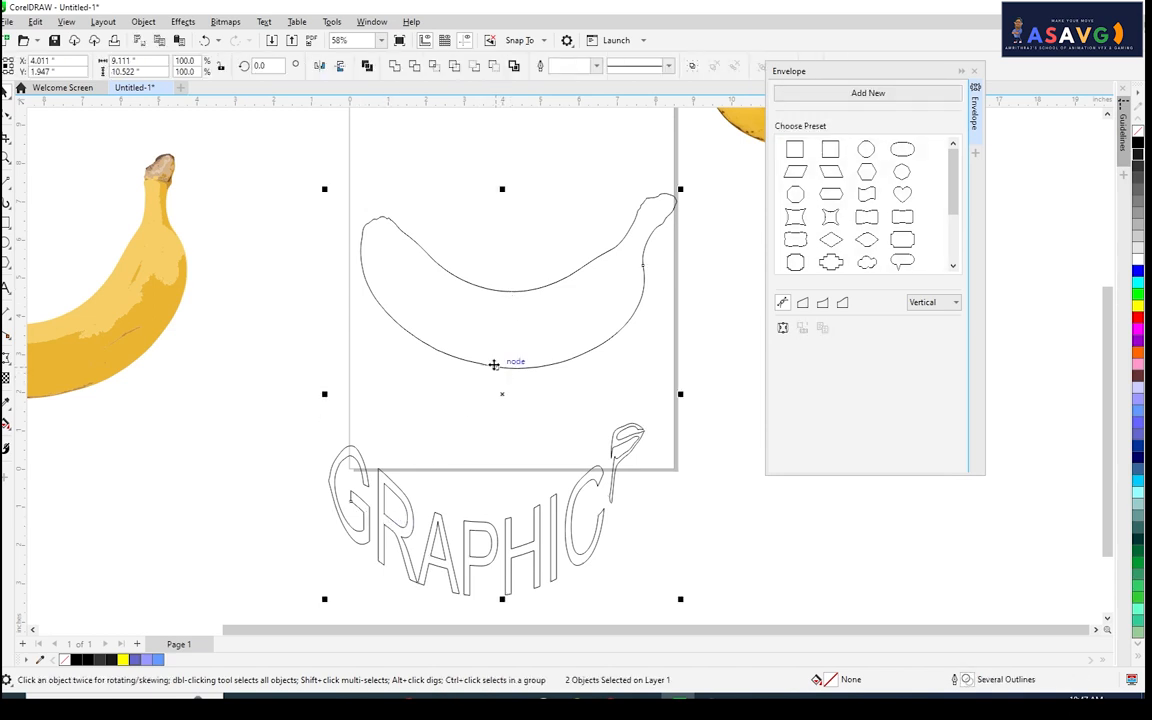
key("e")
key("c")
left_click(671, 444)
left_click_drag(386, 171, 757, 418)
left_click(465, 224)
Try welding the centered GRAPHICS curves with the undivided banana outline, and undo the weld.
left_click(447, 290)
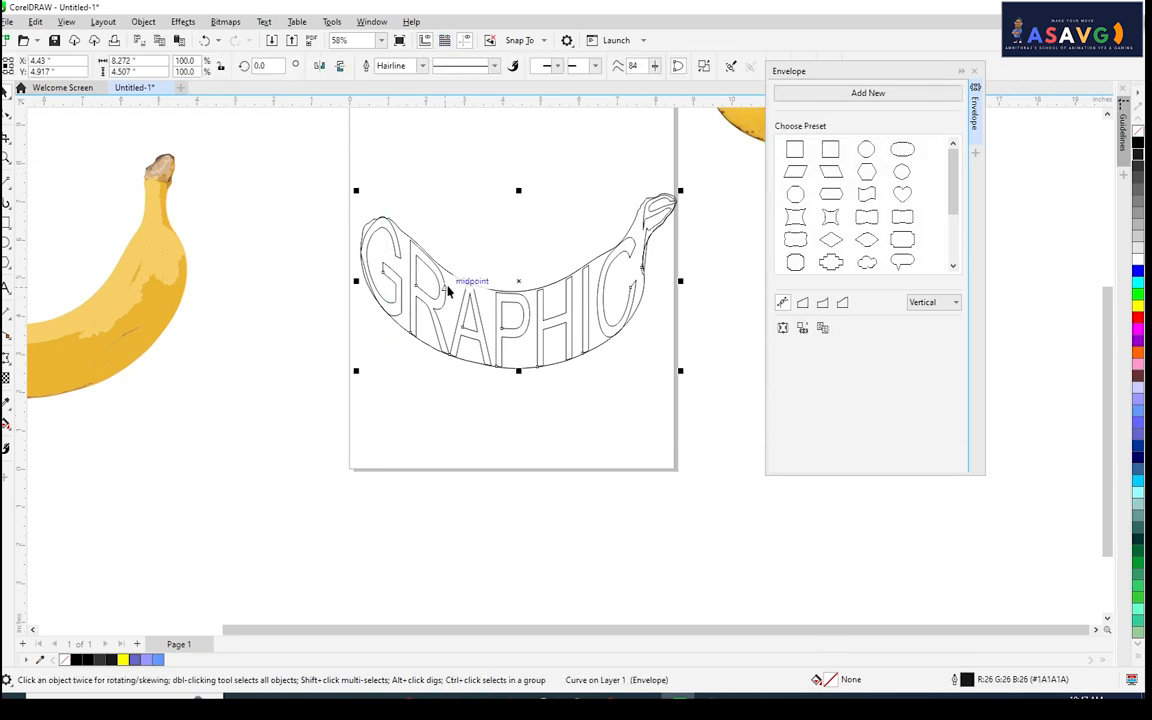
left_click(420, 247, "shift")
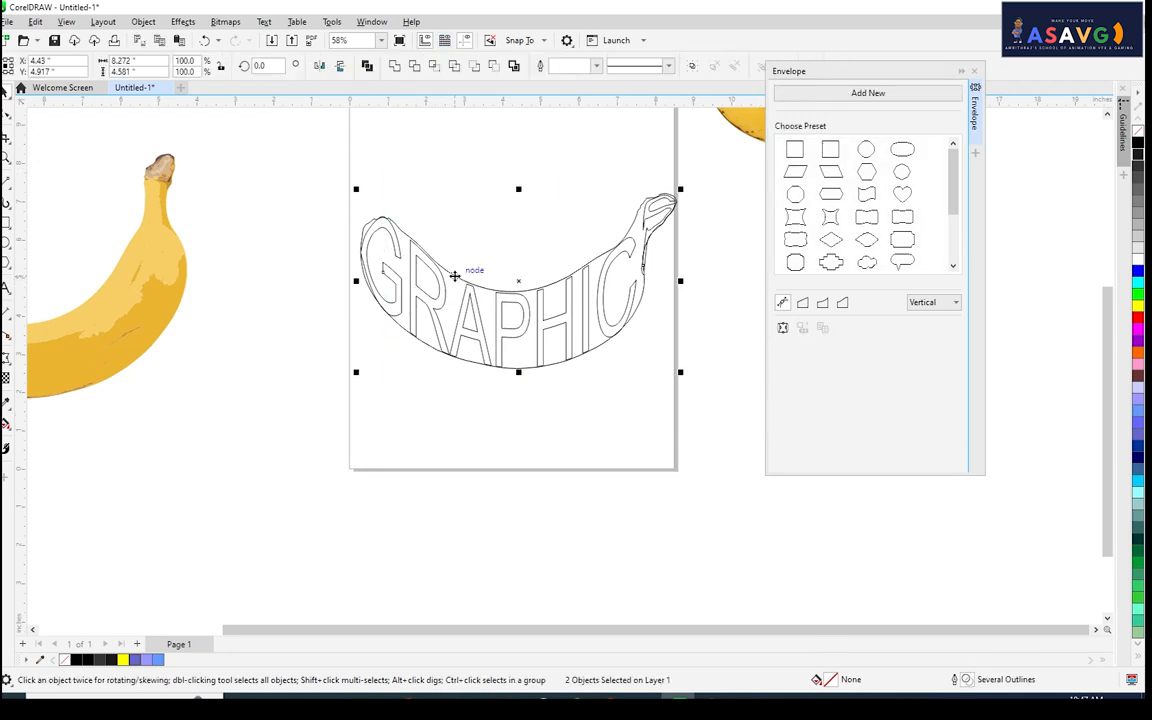
left_click(395, 67)
key("ctrl+z")
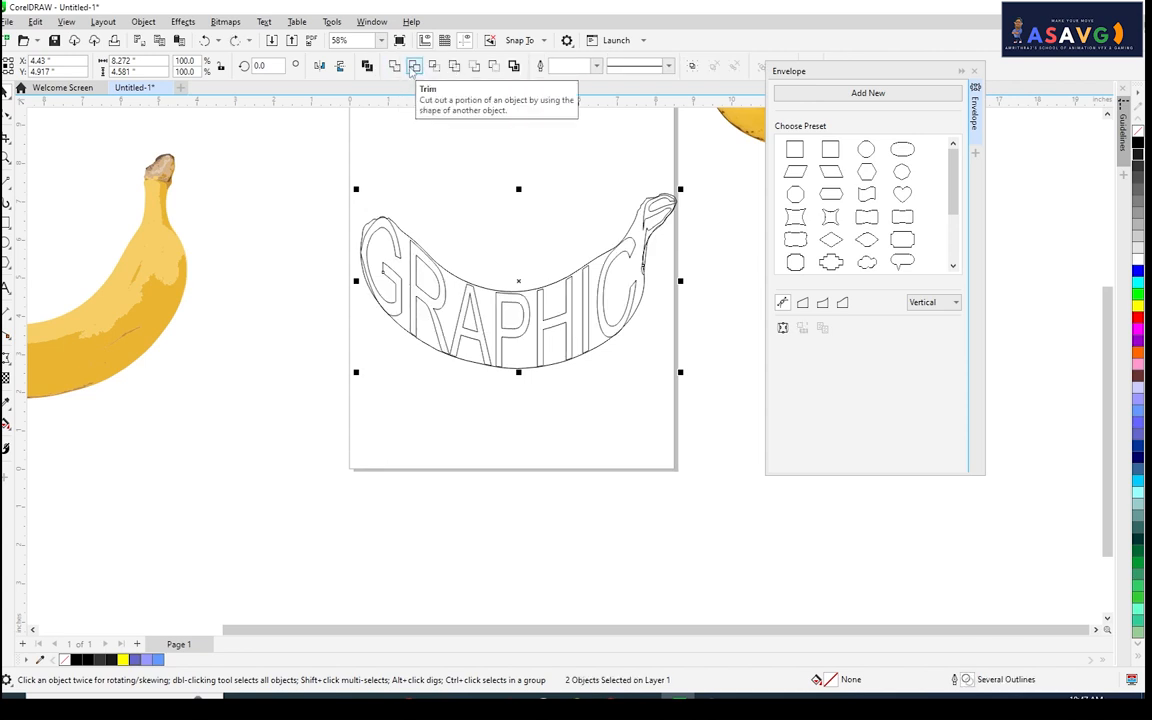
Trim the undivided banana outline with the GRAPHICS curves and move the trimmed outline below the lettering.
left_click(414, 67)
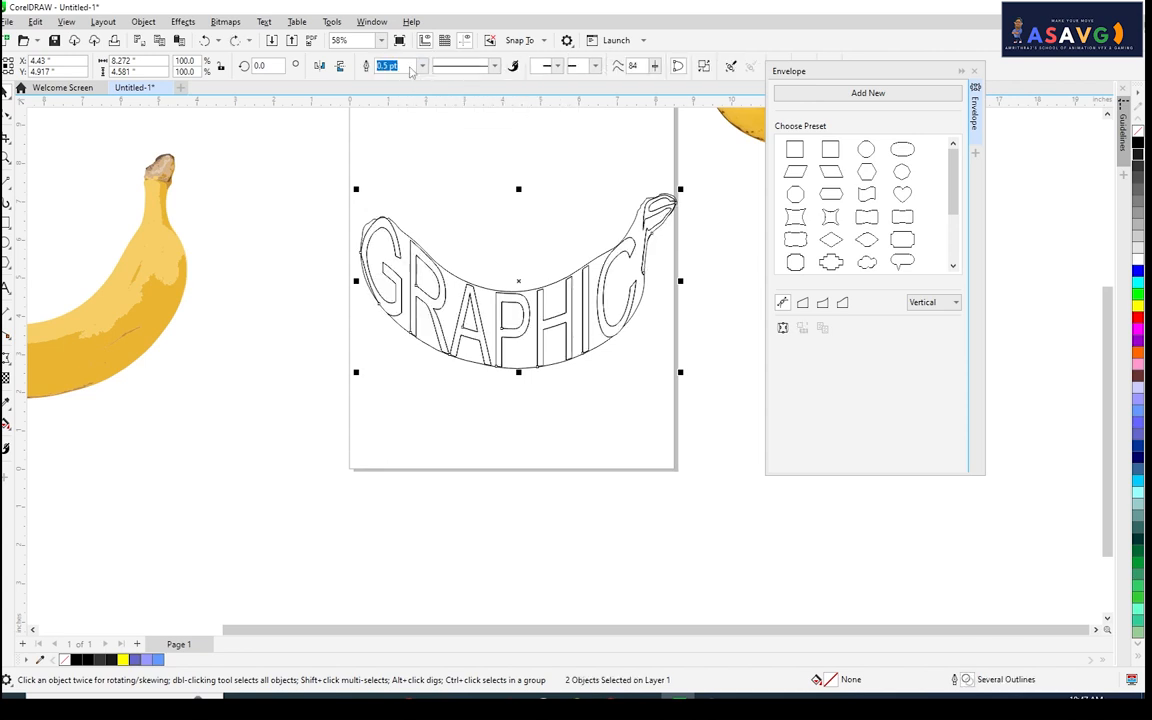
left_click(650, 483)
left_click_drag(589, 387, 536, 488)
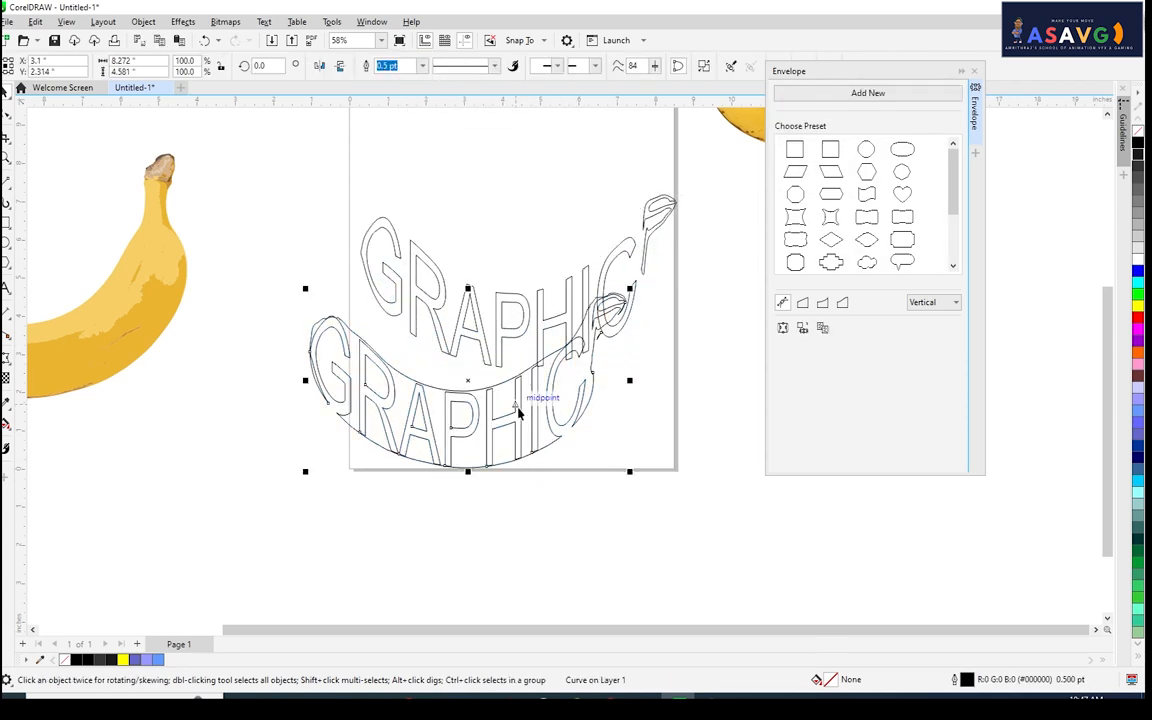
left_click(550, 485)
left_click_drag(486, 446, 510, 560)
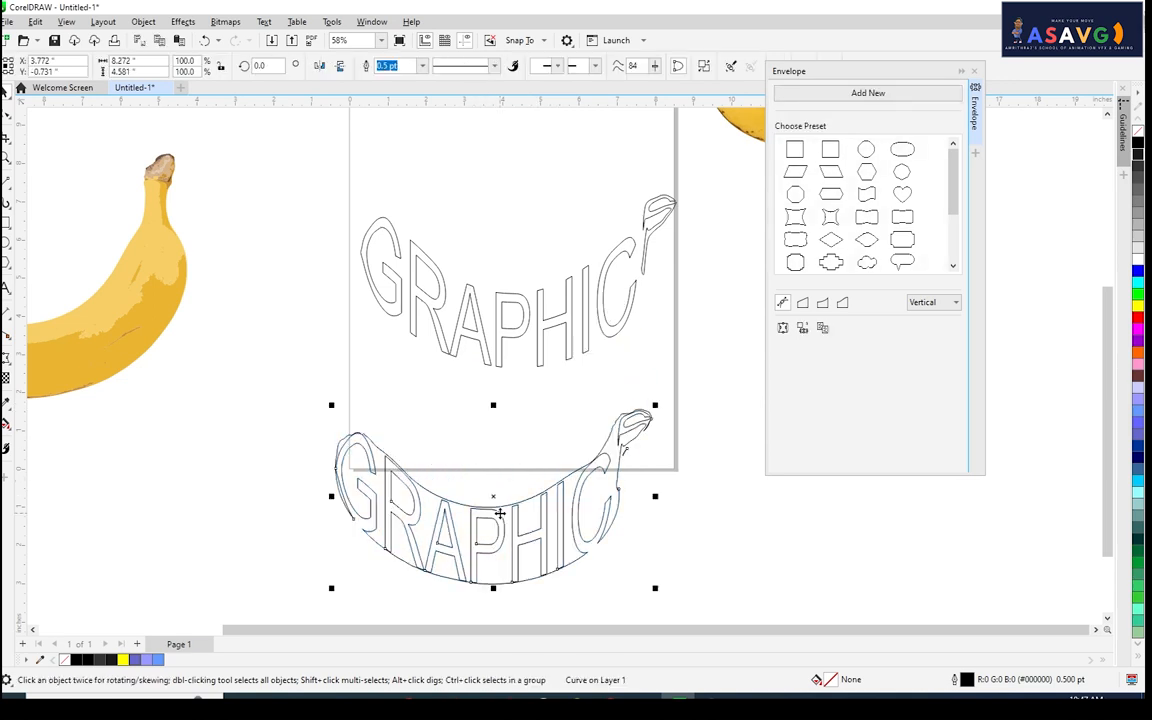
left_click(609, 570)
left_click_drag(558, 493, 570, 350)
Undo the moves of the trimmed outline, the trim and the centering of the lettering.
scroll(570, 350, "up", 1)
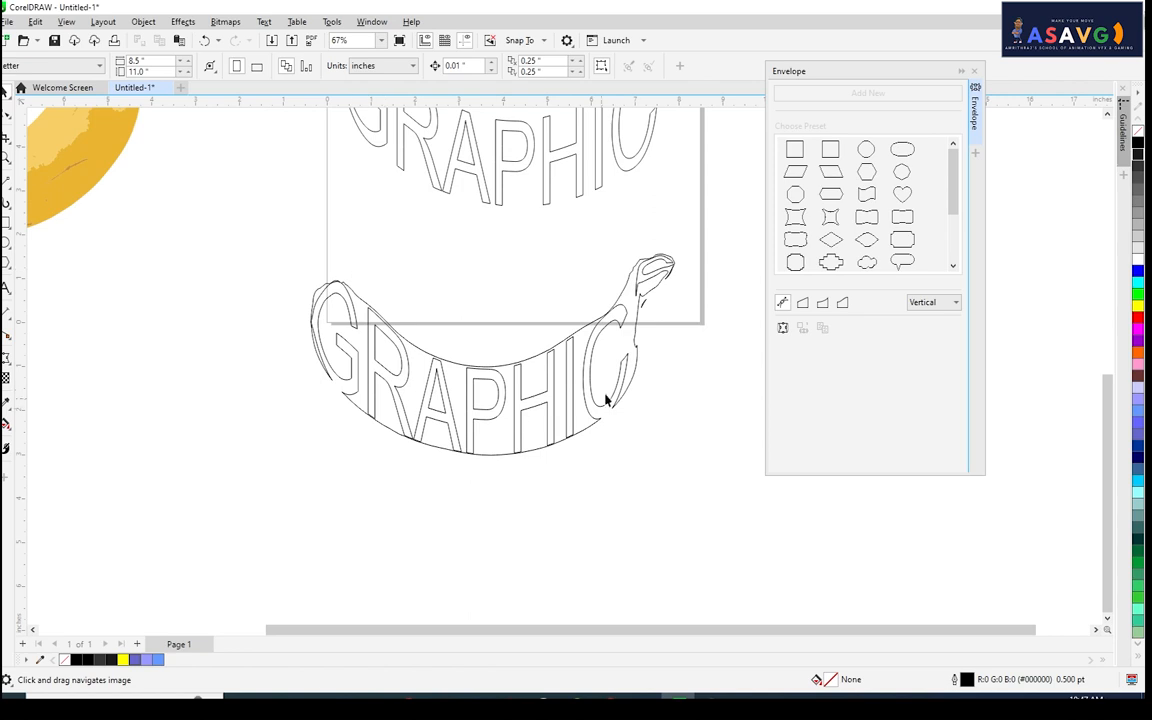
left_click_drag(509, 349, 481, 386)
key("ctrl+z")
key("ctrl+z")
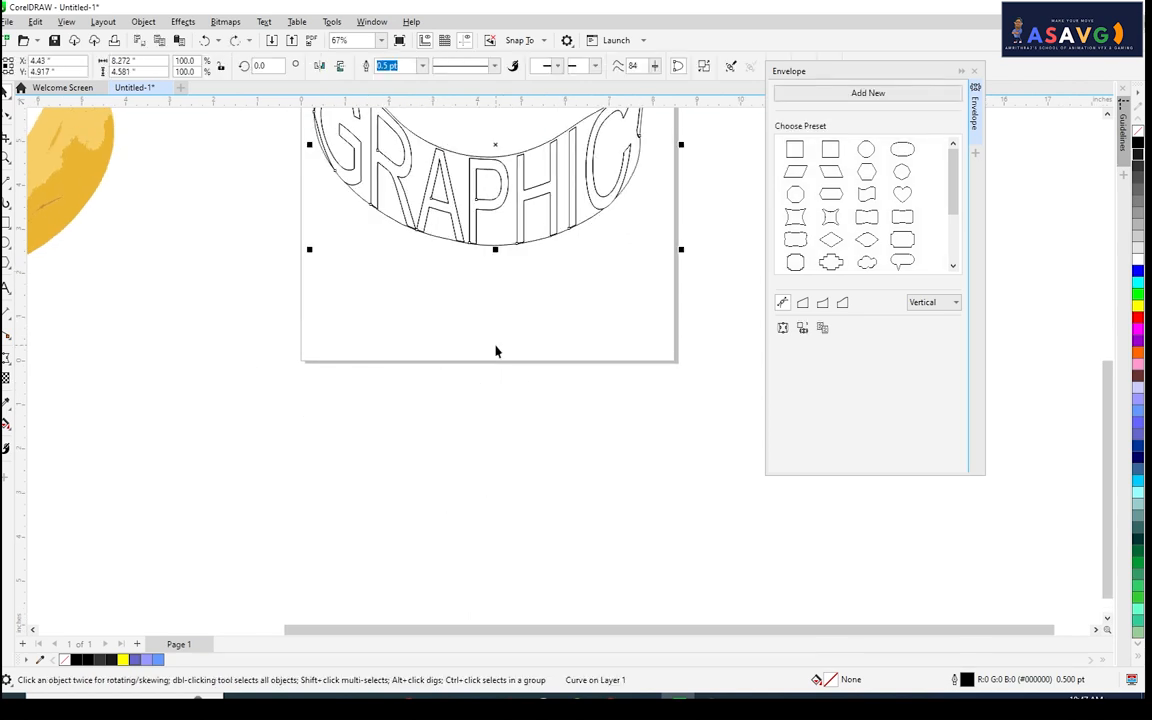
scroll(497, 349, "down", 2)
left_click_drag(530, 293, 543, 372)
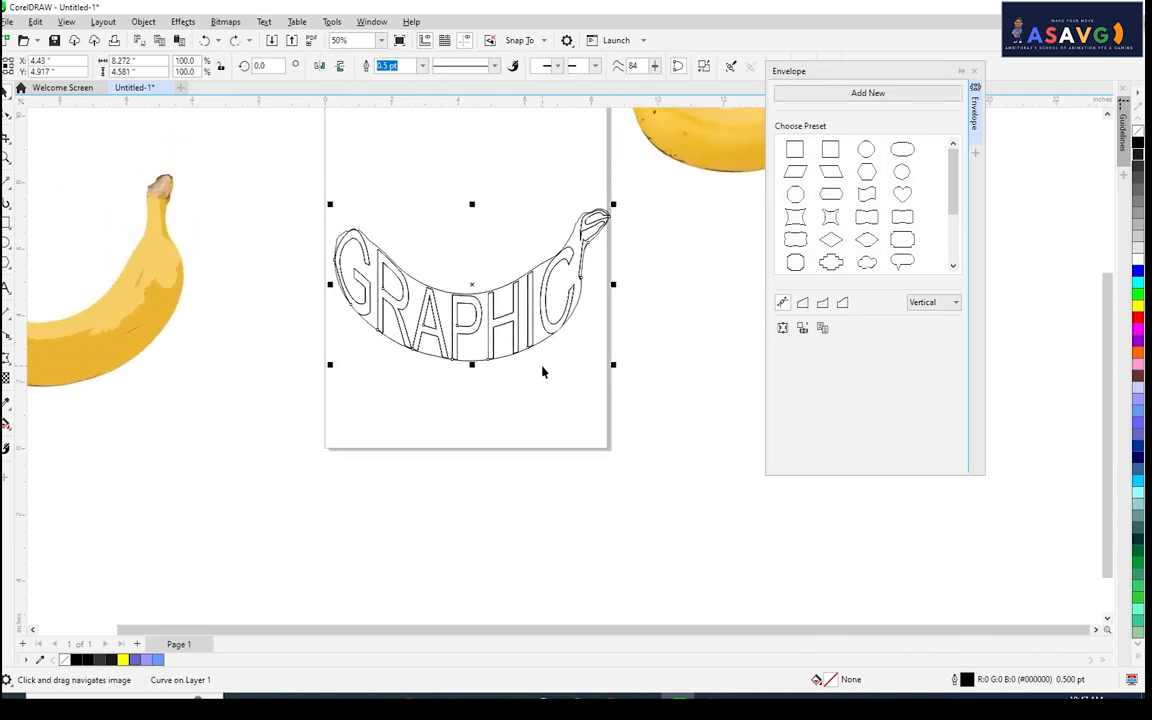
key("ctrl+z")
key("ctrl+z")
key("ctrl+z")
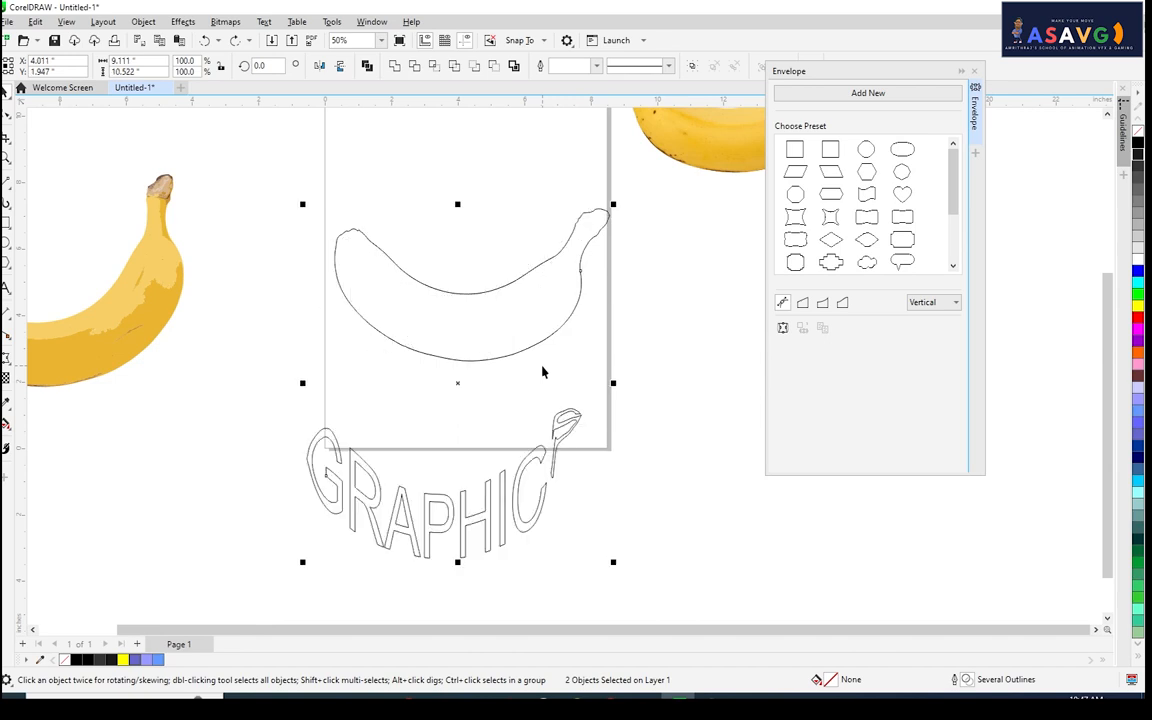
Move the undivided banana outline up to the upper left part of the page, away from the GRAPHICS curves.
left_click_drag(530, 314, 520, 238)
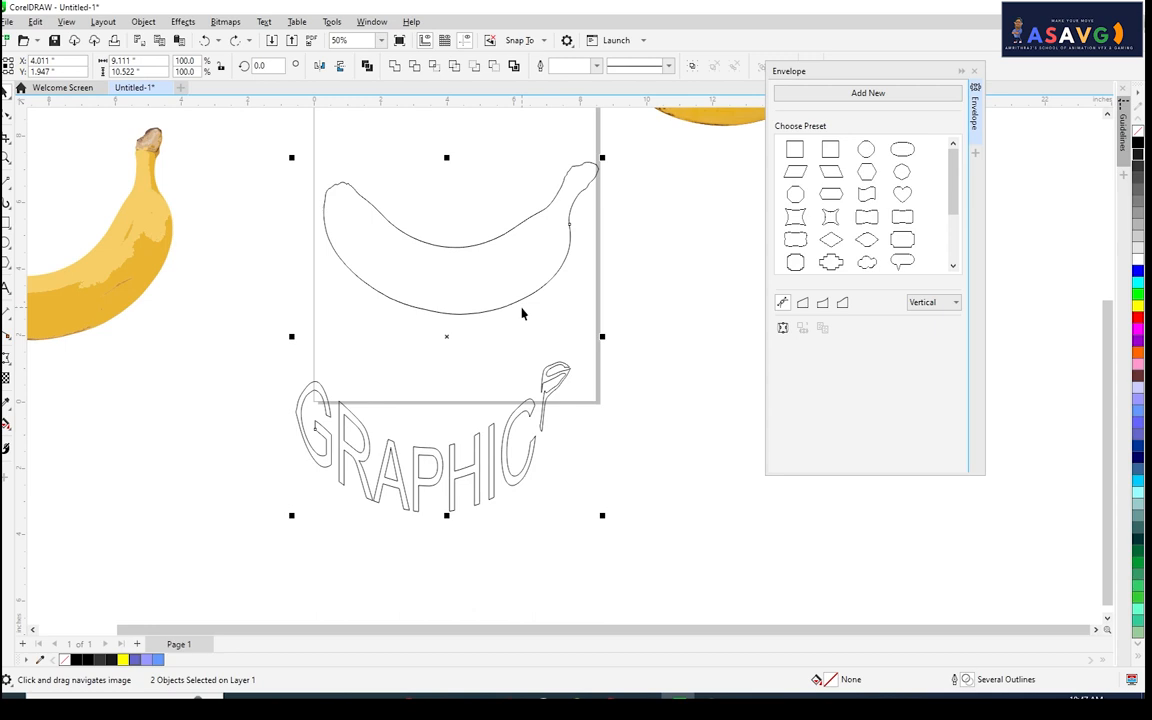
left_click_drag(471, 329, 471, 314)
left_click(481, 301)
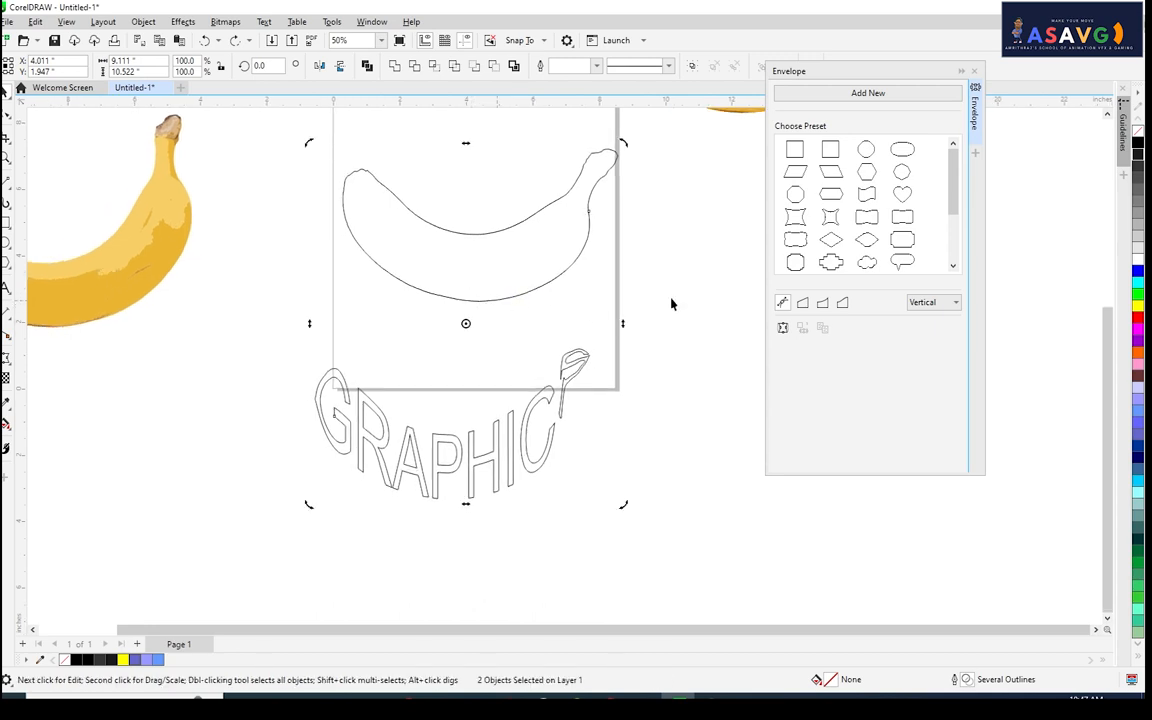
left_click(527, 288)
left_click_drag(527, 288, 581, 360)
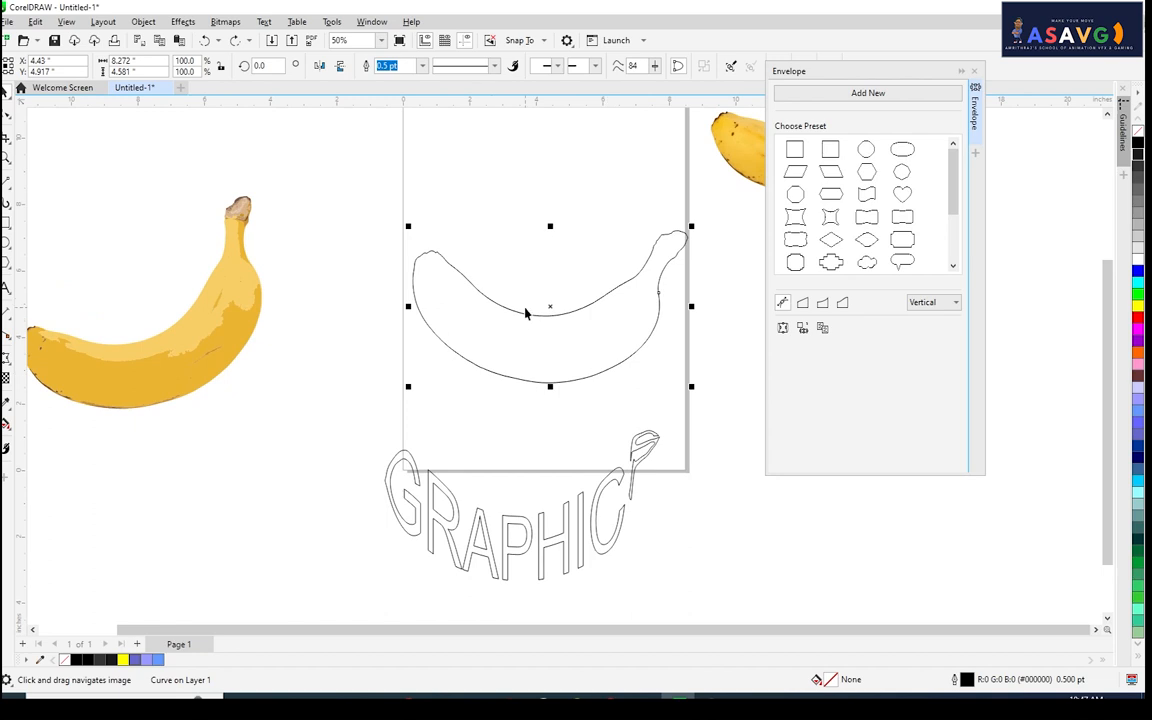
left_click_drag(530, 317, 445, 206)
scroll(465, 249, "down", 1)
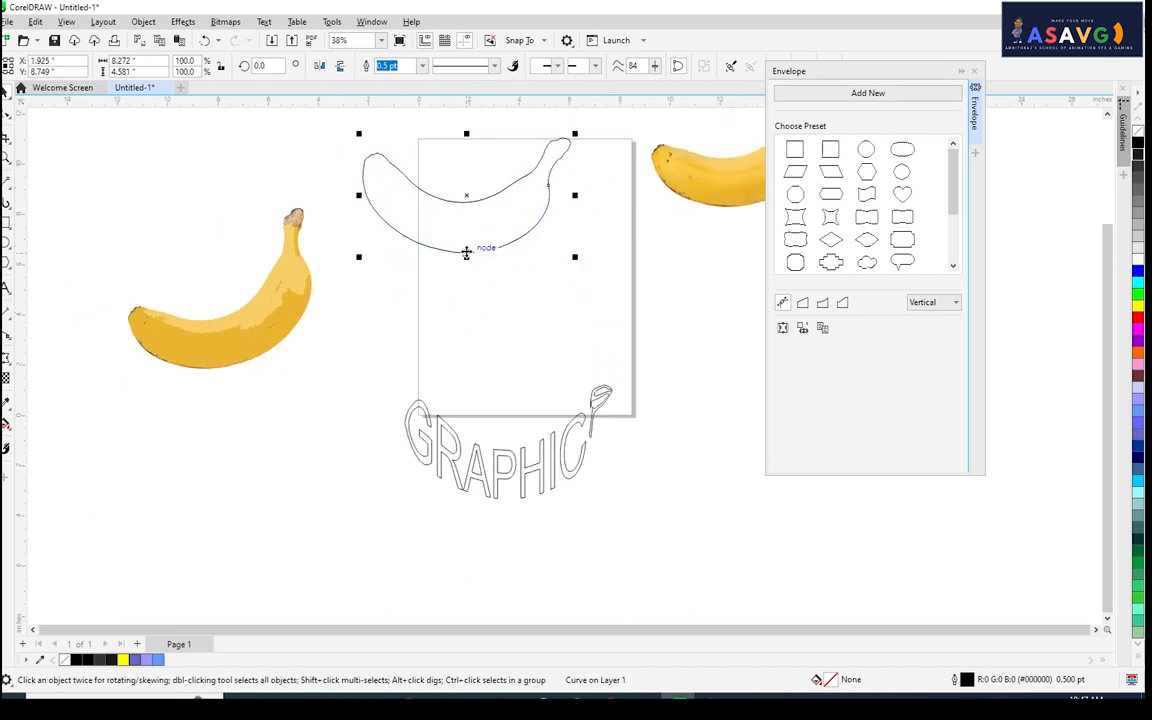
Place two spare copies of the undivided banana outline beside the page, and move the copy overlapping the page edge farther off the page.
left_click_drag(488, 247, 659, 482)
scroll(414, 231, "right", 2)
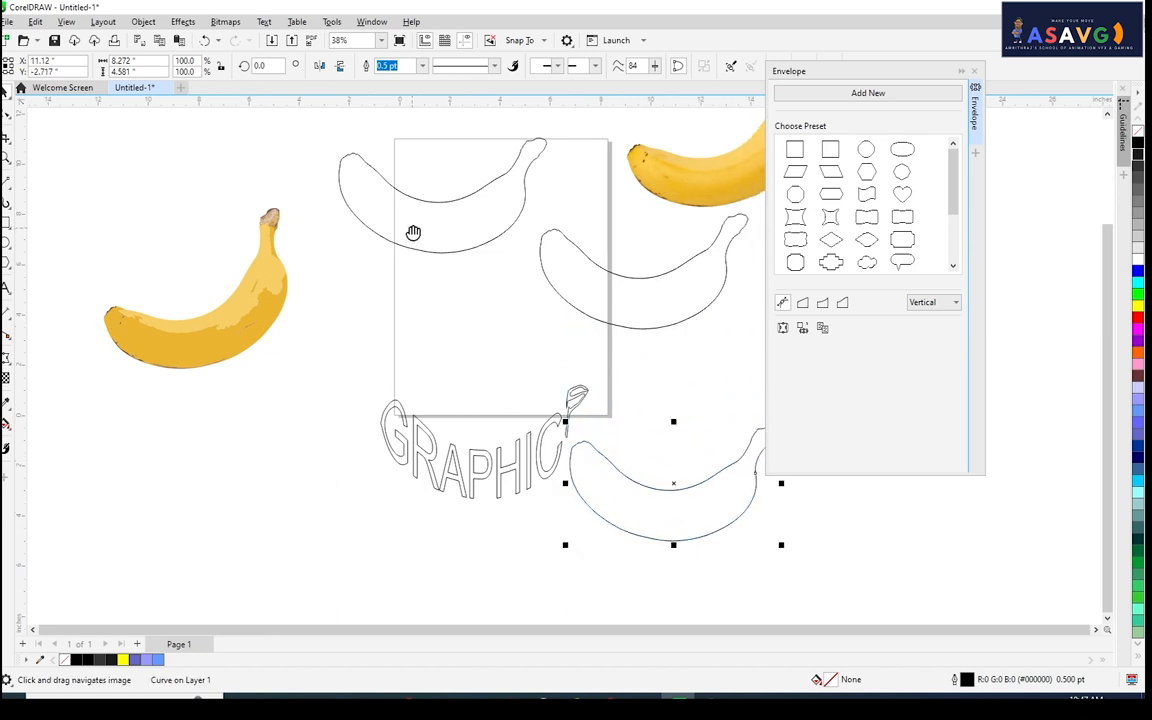
left_click(584, 299)
left_click(595, 282)
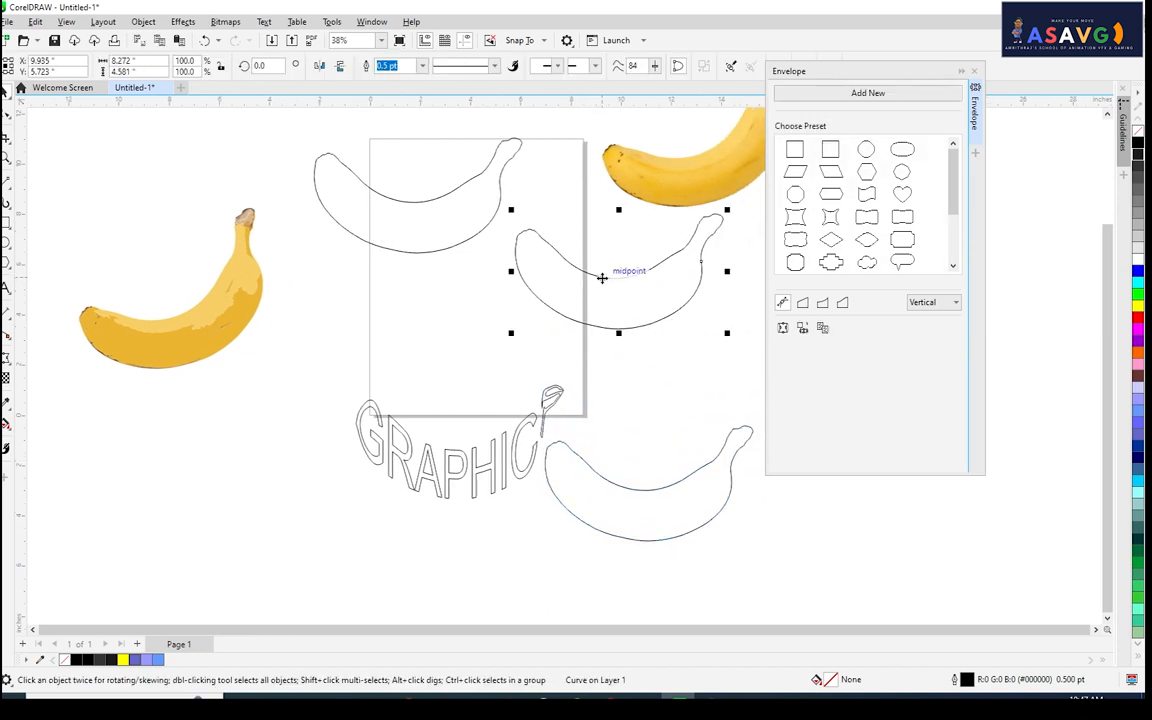
left_click_drag(599, 273, 686, 306)
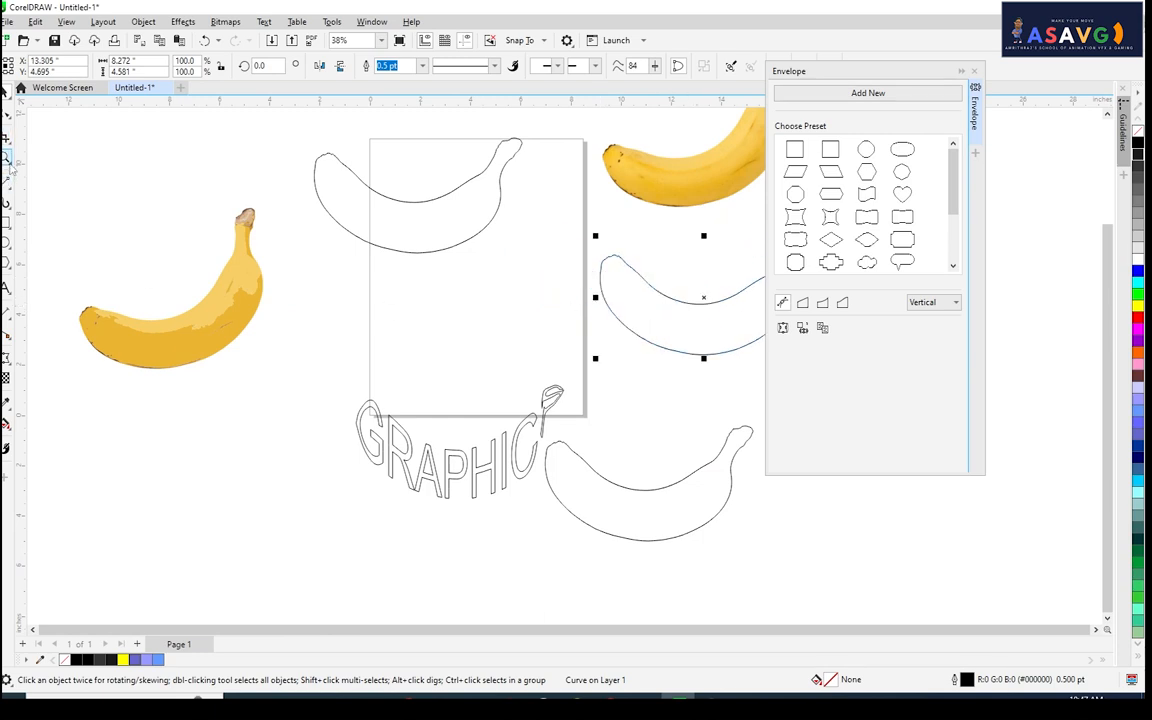
Draw a straight diagonal line spanning about 2.27 by 2.1 inches across the upper-left banana outline where the stem meets the body.
left_click(8, 183)
left_click(40, 180)
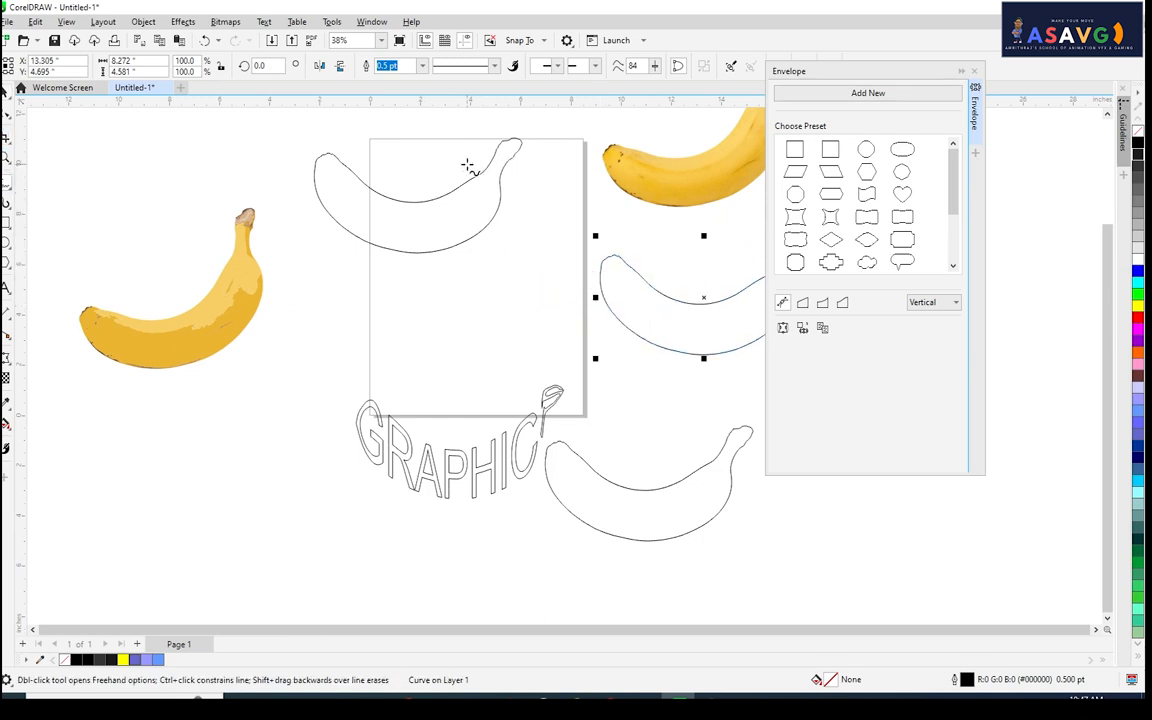
left_click(466, 158)
left_click(527, 214)
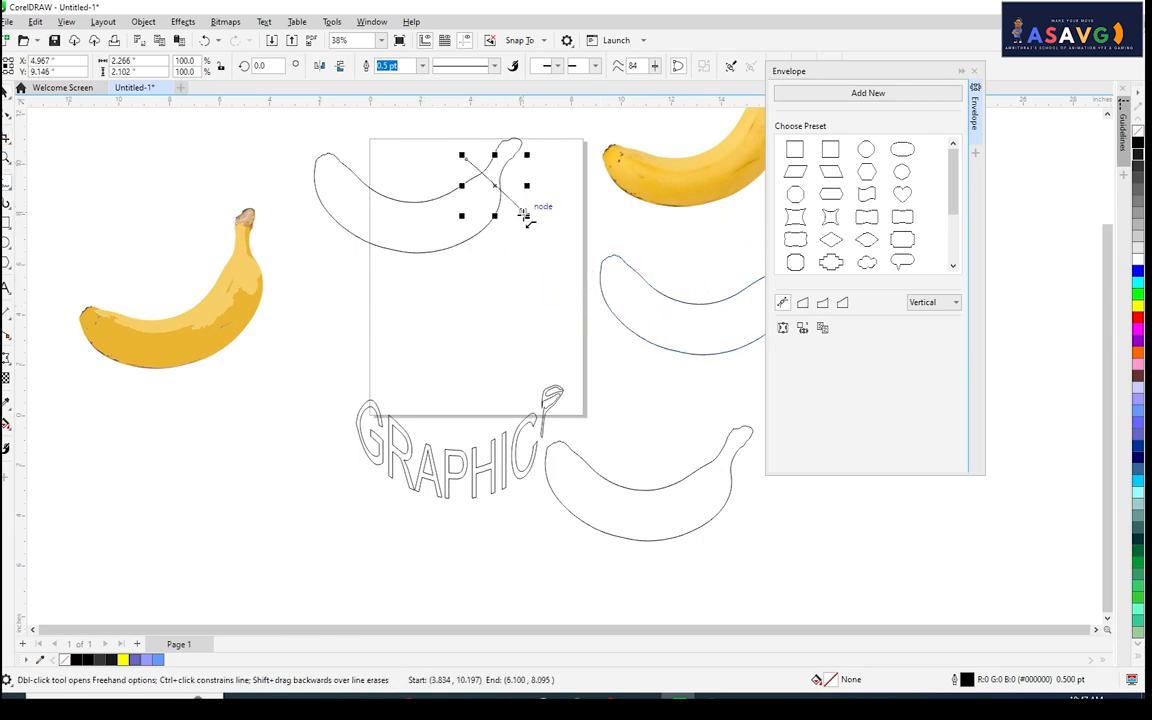
left_click(8, 90)
left_click(404, 167)
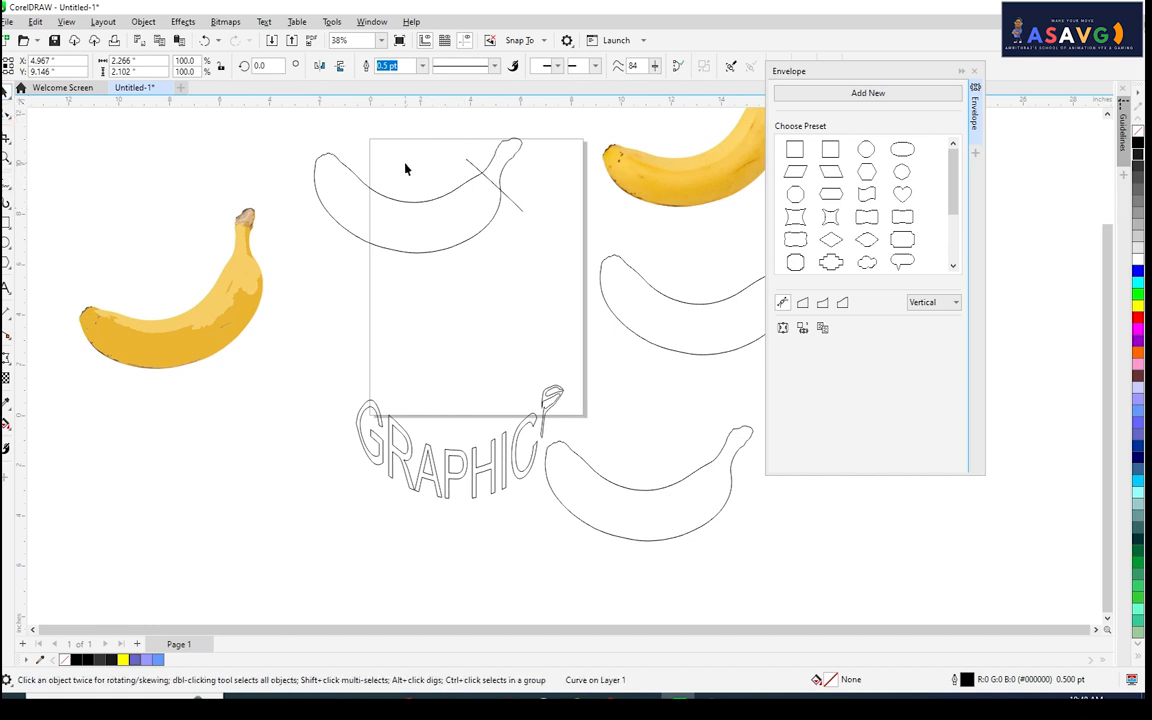
Divide the banana outline at the stem by removing the front diagonal line from it with Back minus front.
scroll(420, 183, "up", 2)
left_click(433, 209)
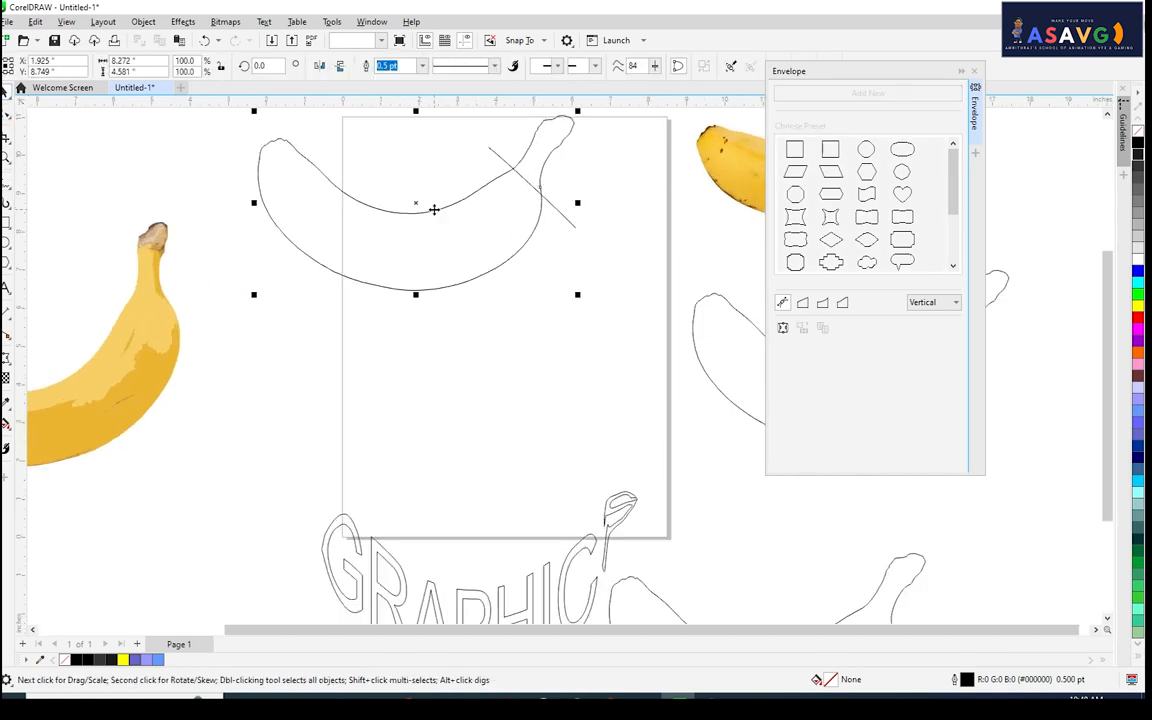
left_click(527, 184, "shift")
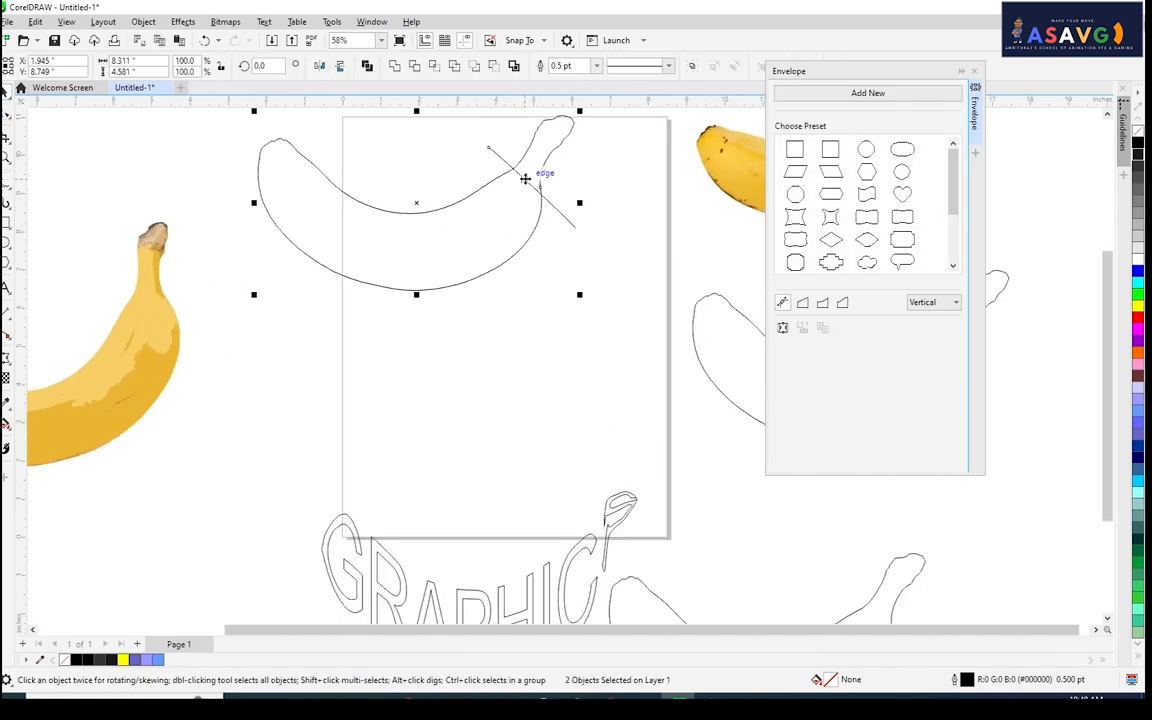
left_click(474, 66)
key("ctrl+z")
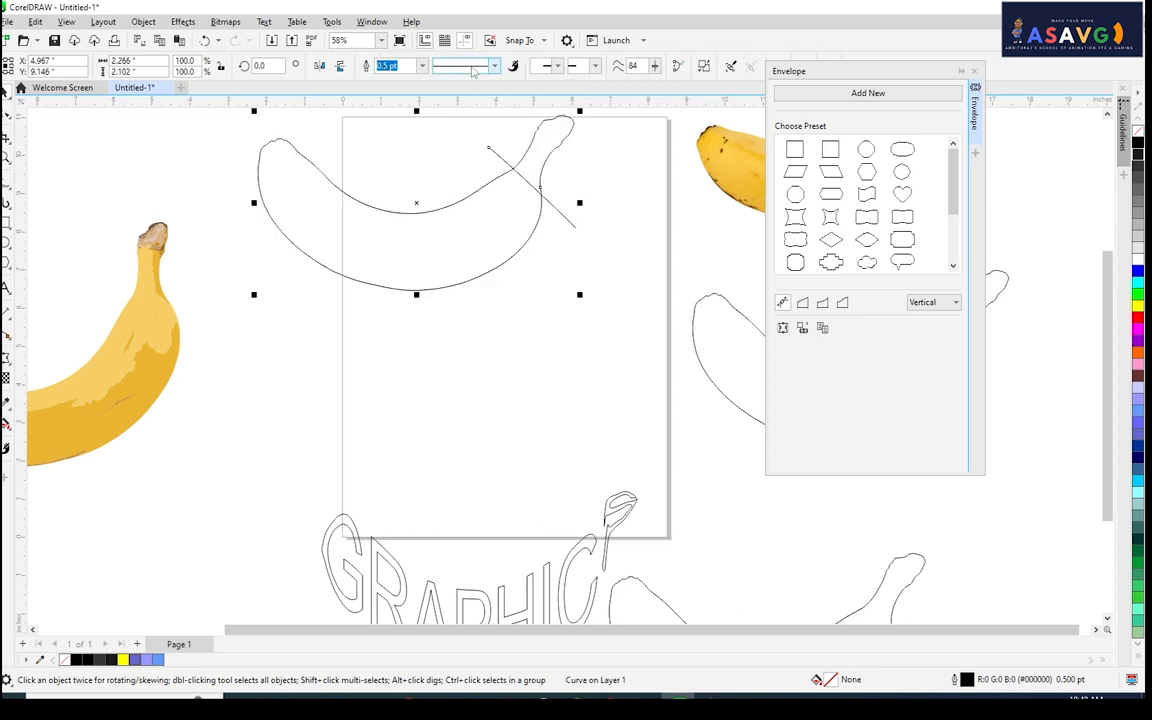
left_click(493, 66)
left_click(494, 316)
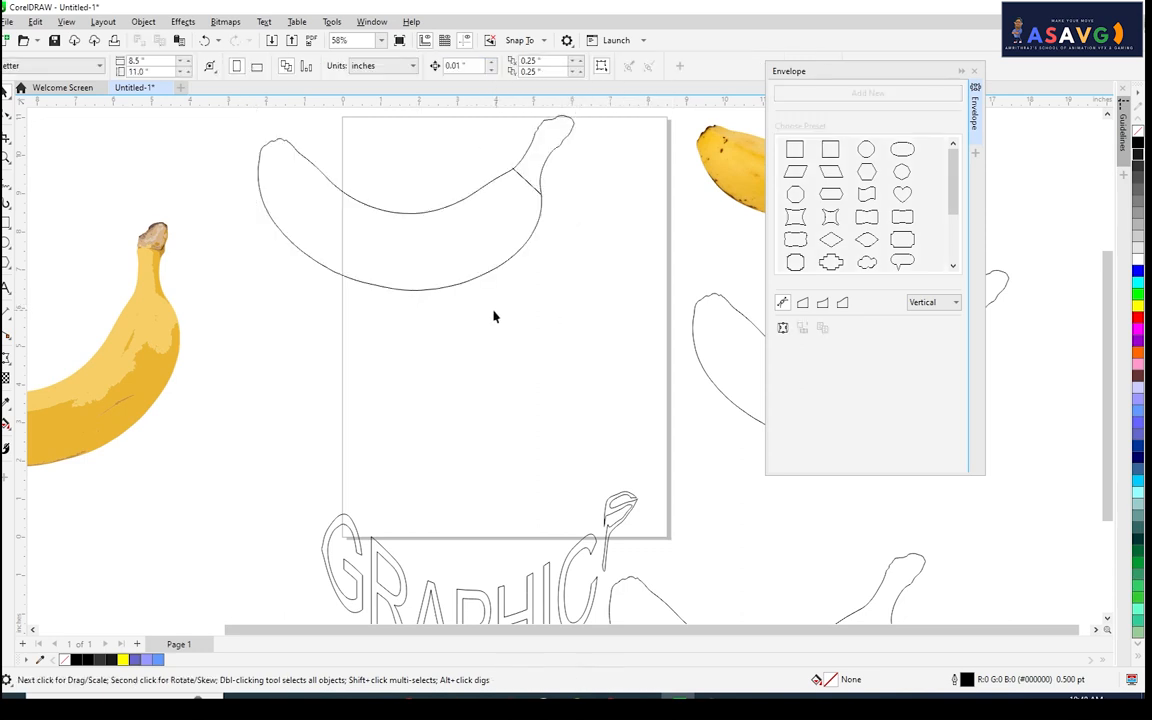
Duplicate the GRAPHICS lettering and place the copy on the page just below the divided banana outline.
scroll(494, 316, "down", 1)
left_click_drag(482, 585, 608, 477)
right_click(608, 477)
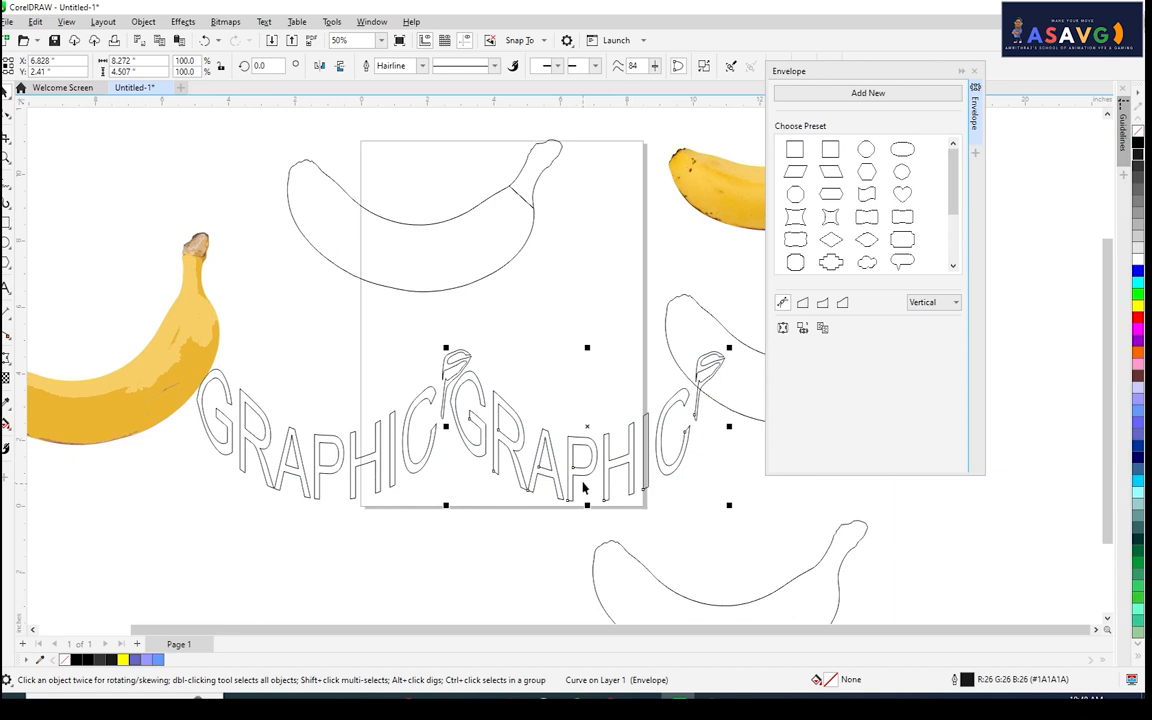
left_click_drag(565, 412, 370, 447)
key("Escape")
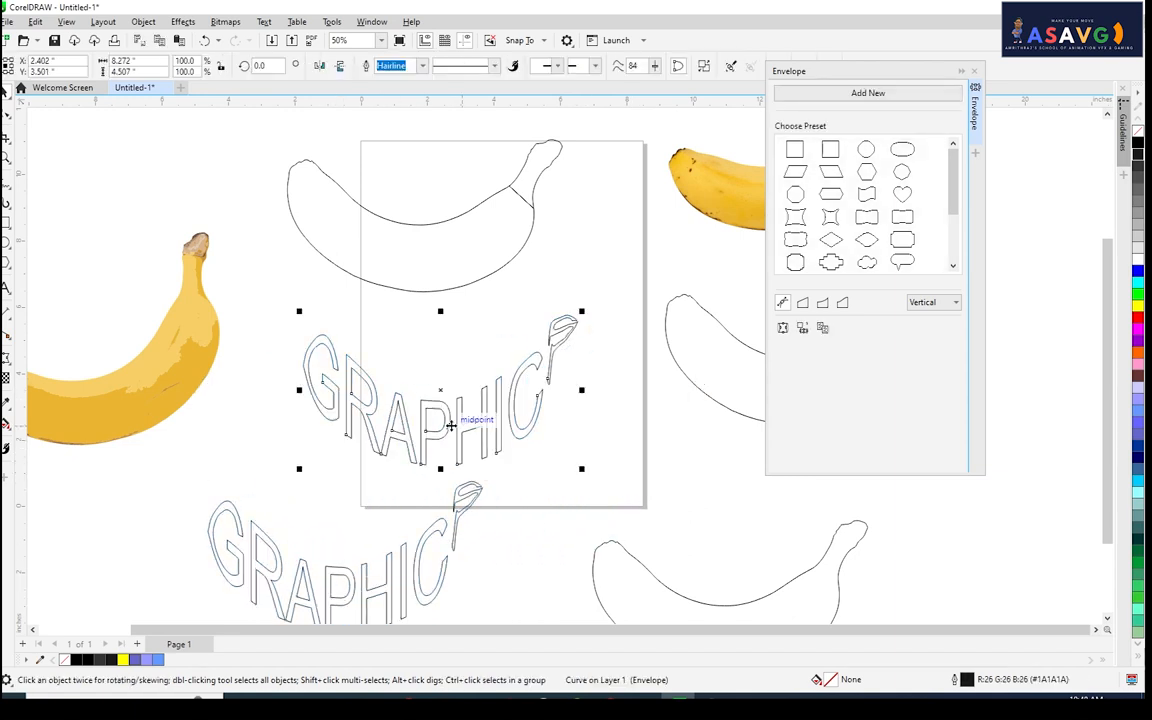
Try centering the copied GRAPHICS lettering on the divided banana outline in both directions, and undo the alignment.
left_click(440, 290, "shift")
key("c")
key("e")
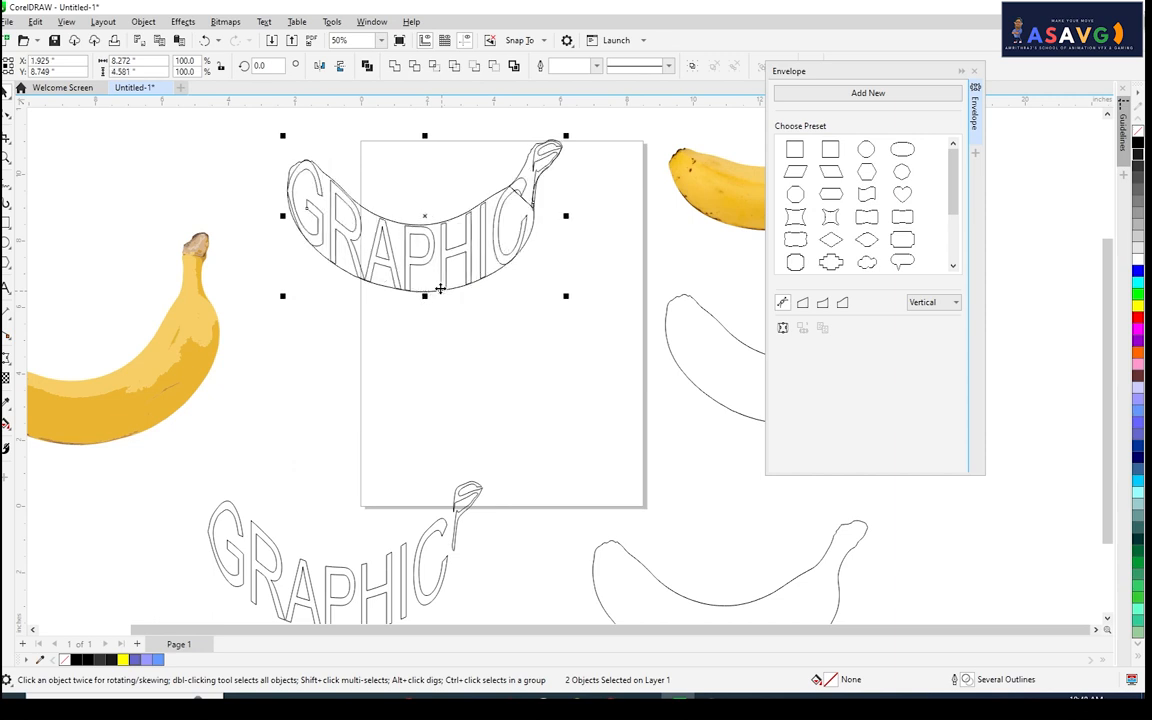
left_click(543, 327)
scroll(531, 257, "up", 1)
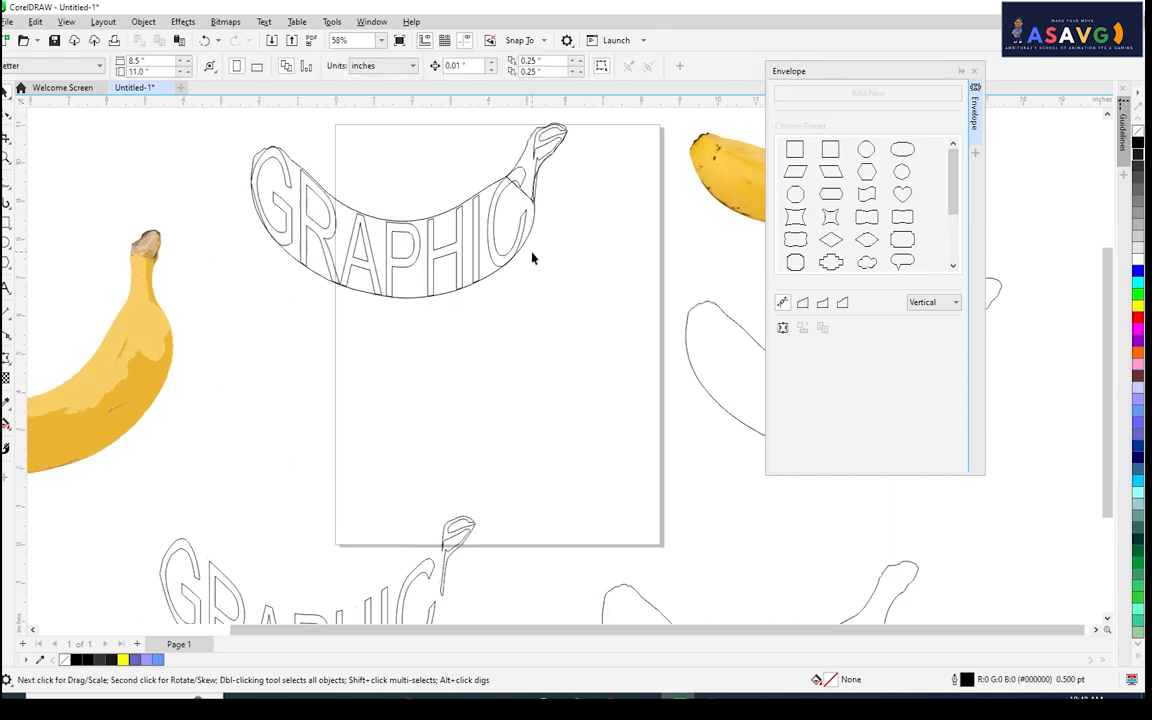
key("ctrl+z")
key("ctrl+z")
Align the copied GRAPHICS lettering with the divided banana outline by vertical and horizontal centers.
left_click(543, 204)
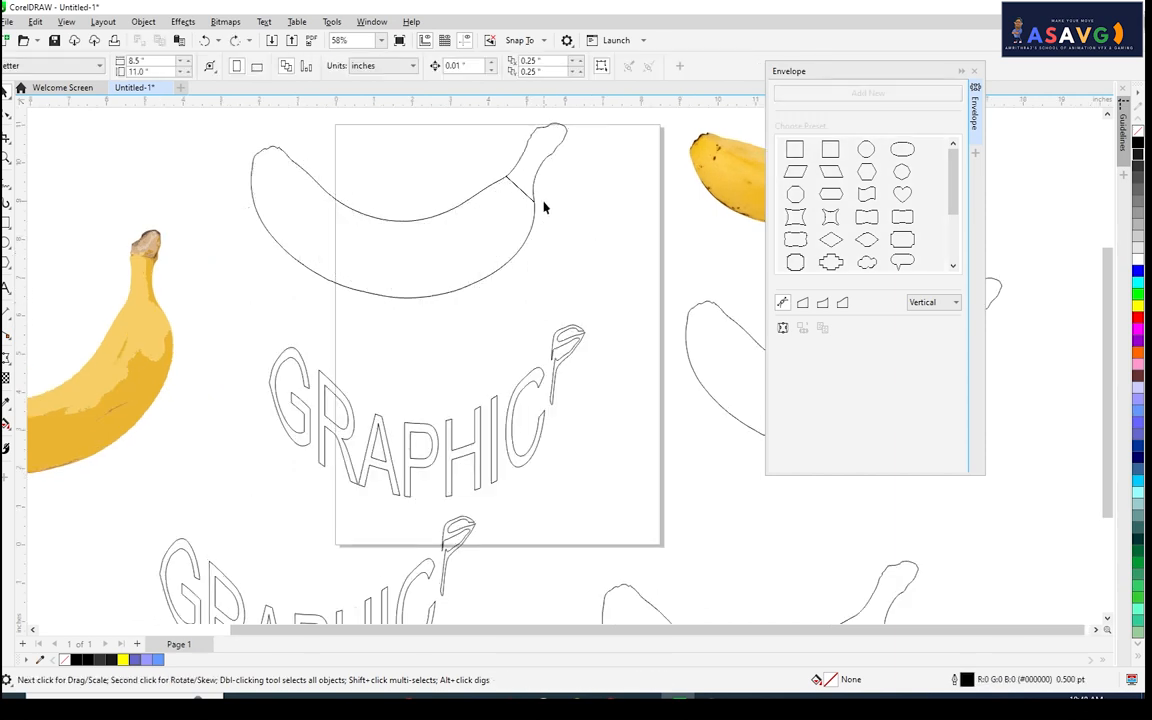
left_click(520, 193)
left_click(437, 378)
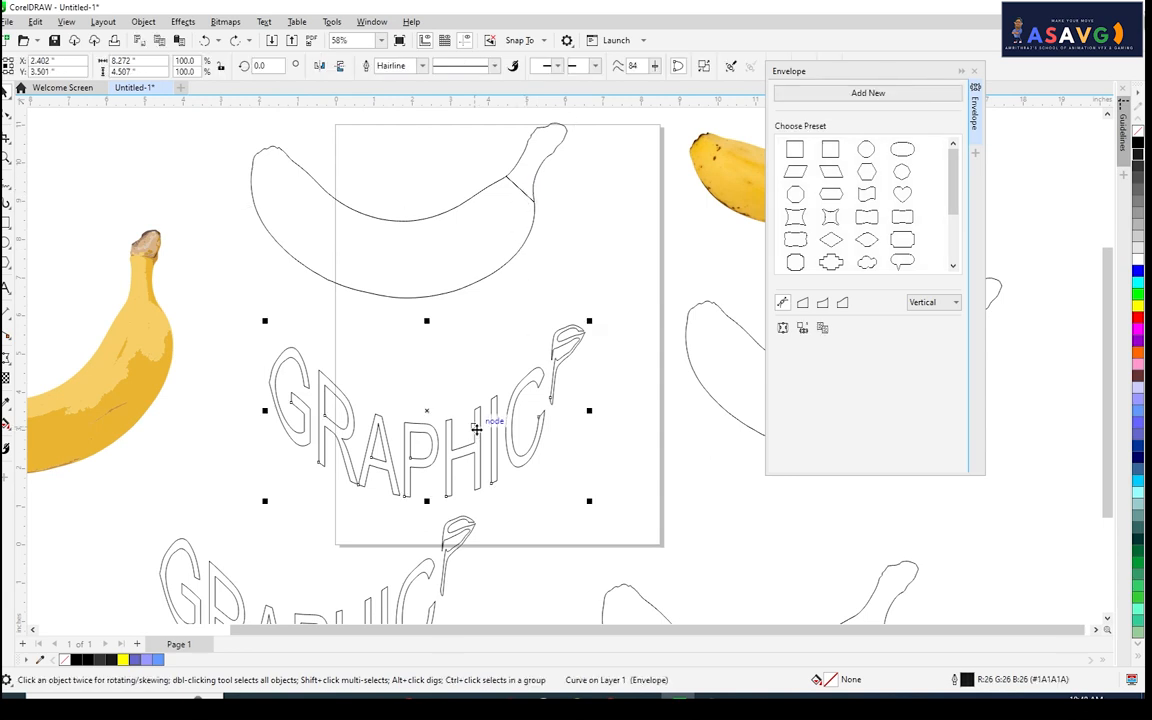
left_click(465, 286, "shift")
key("e")
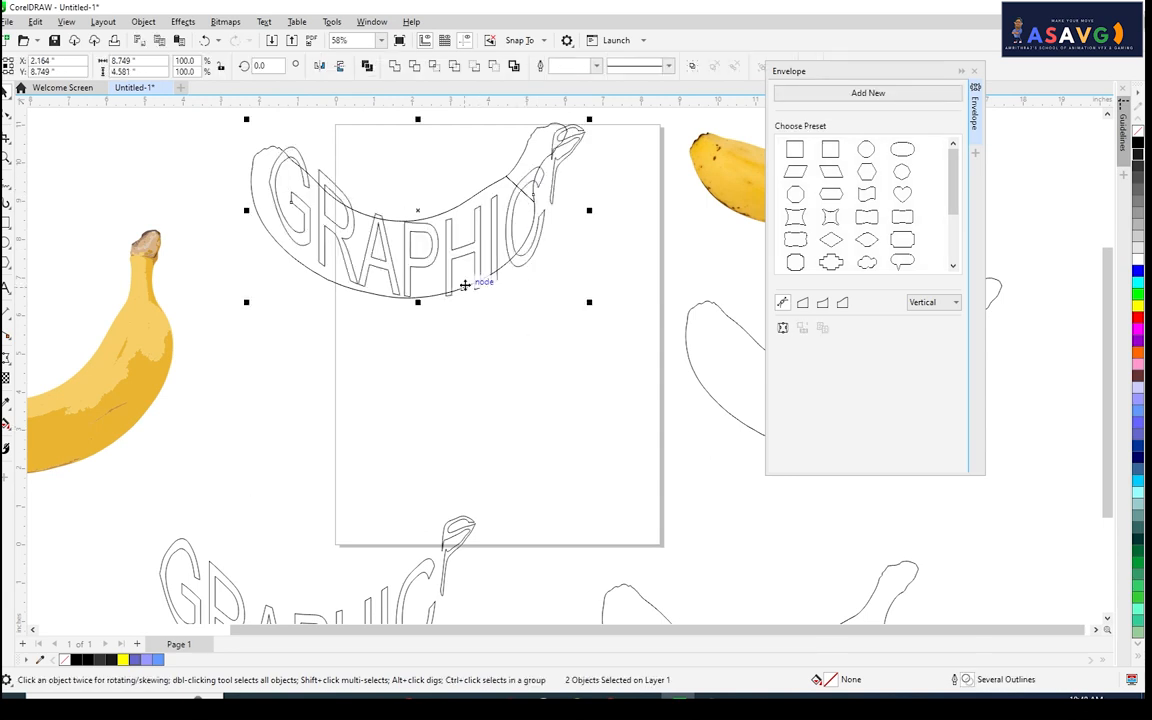
key("c")
left_click_drag(525, 224, 538, 309)
scroll(538, 310, "up", 1)
scroll(540, 308, "up", 1)
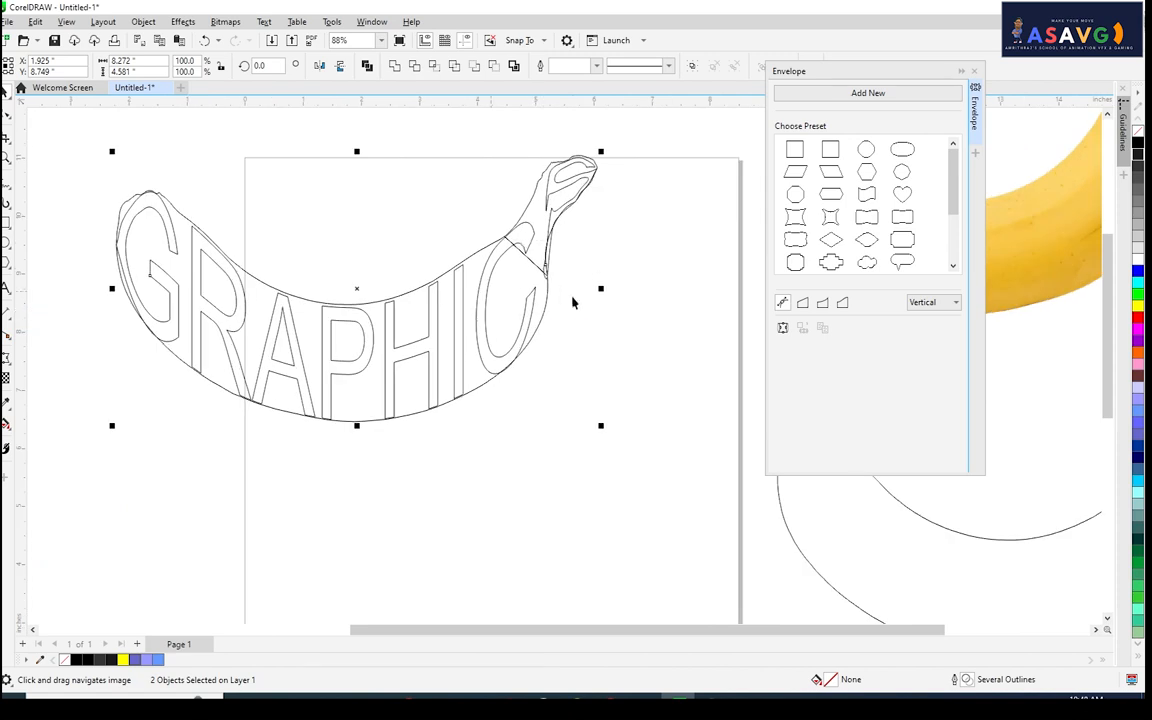
left_click(484, 298)
left_click(364, 230)
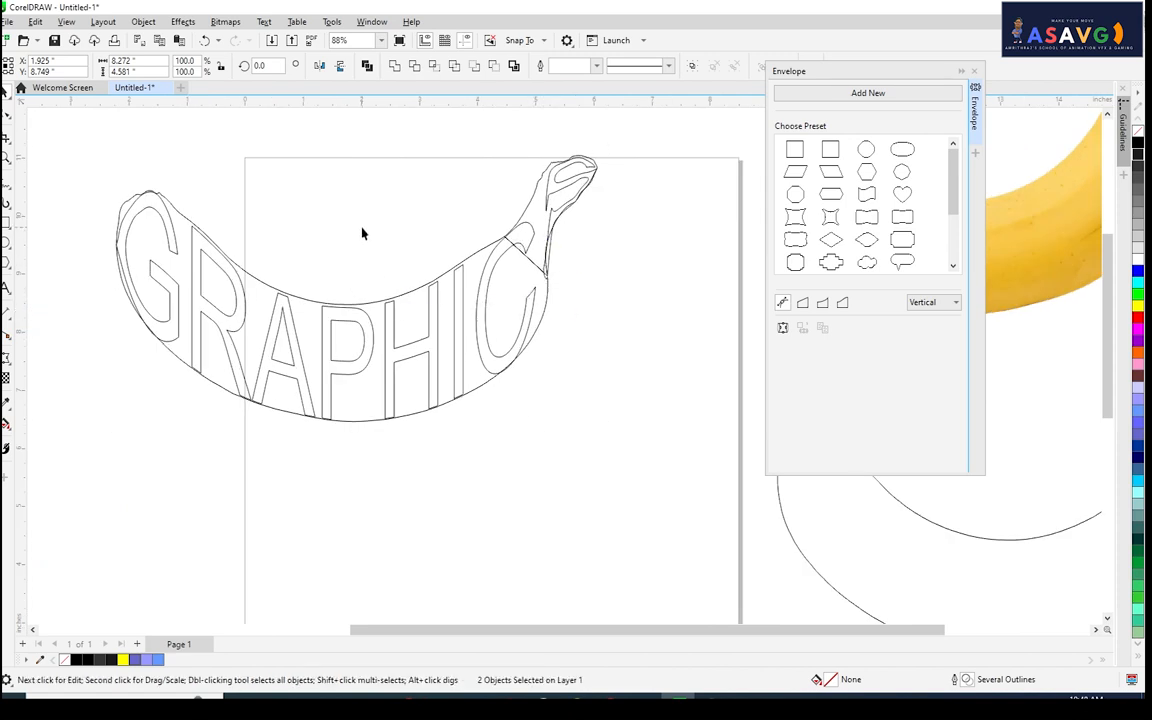
Undo the horizontal centering of the GRAPHICS lettering on the divided banana outline.
left_click(535, 261)
left_click_drag(536, 262, 558, 287)
key("ctrl+z")
scroll(575, 285, "up", 1)
left_click(560, 290)
scroll(559, 290, "down", 1)
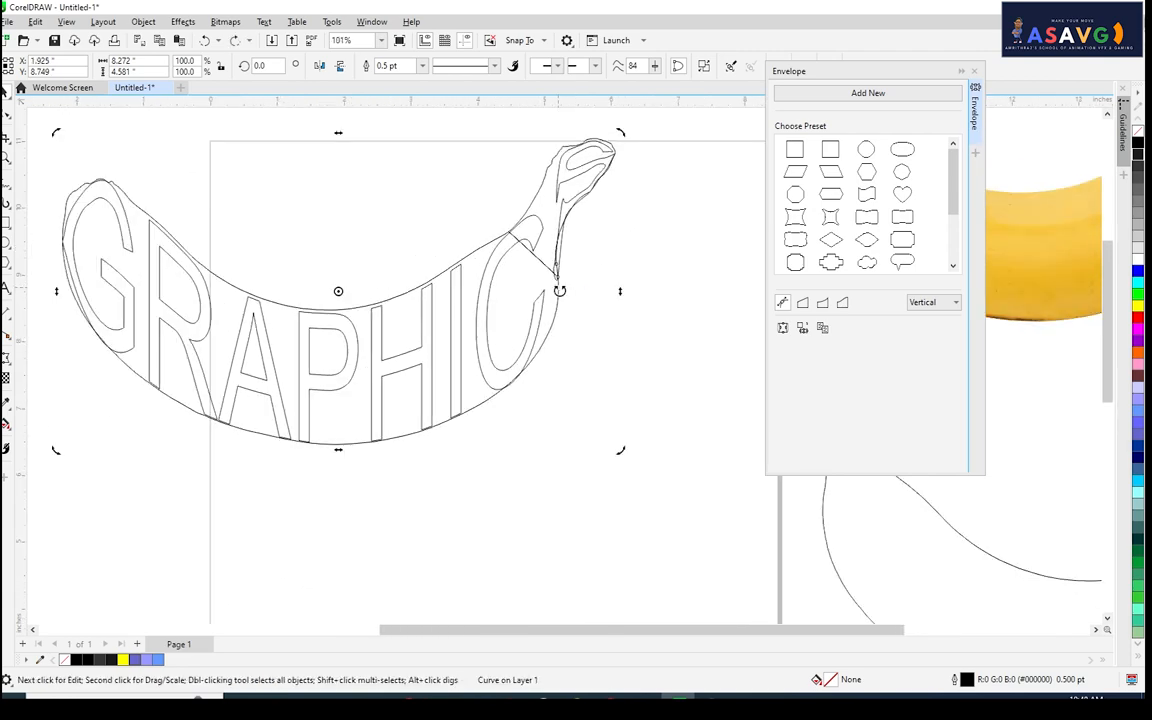
scroll(559, 290, "down", 1)
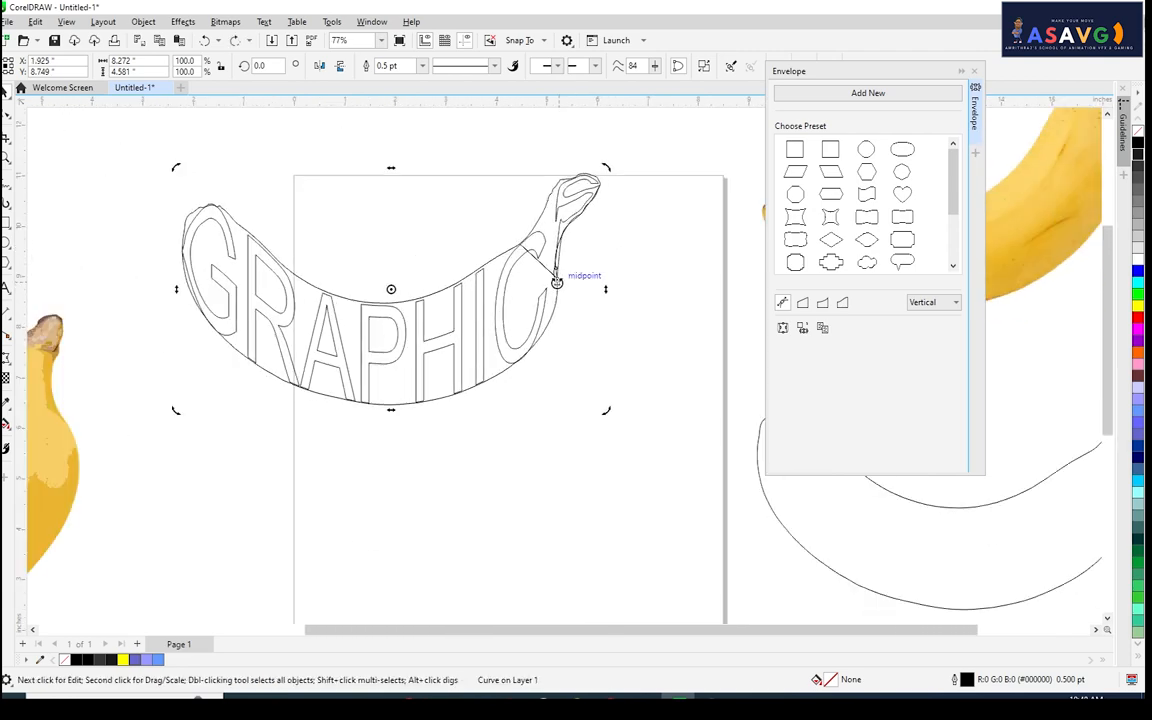
key("ctrl+z")
left_click(611, 330)
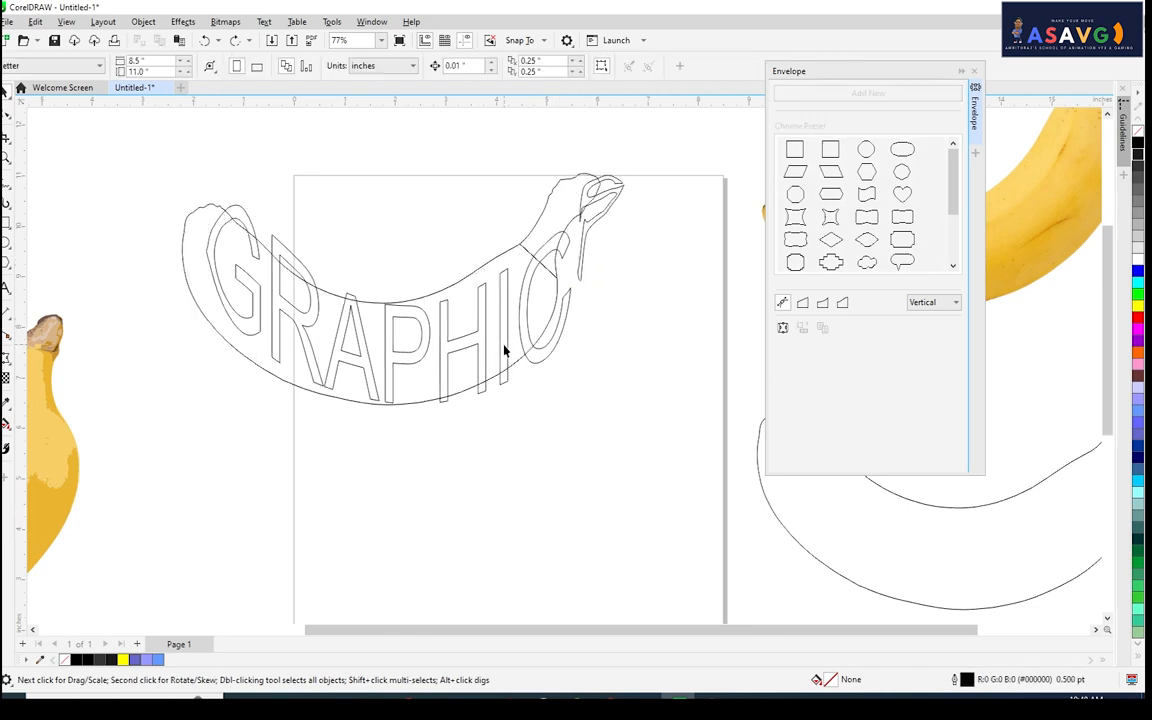
Move the GRAPHICS lettering clear of the divided banana outline, and reposition it by hand to fit inside the banana shape.
left_click_drag(503, 352, 520, 516)
scroll(558, 345, "down", 1)
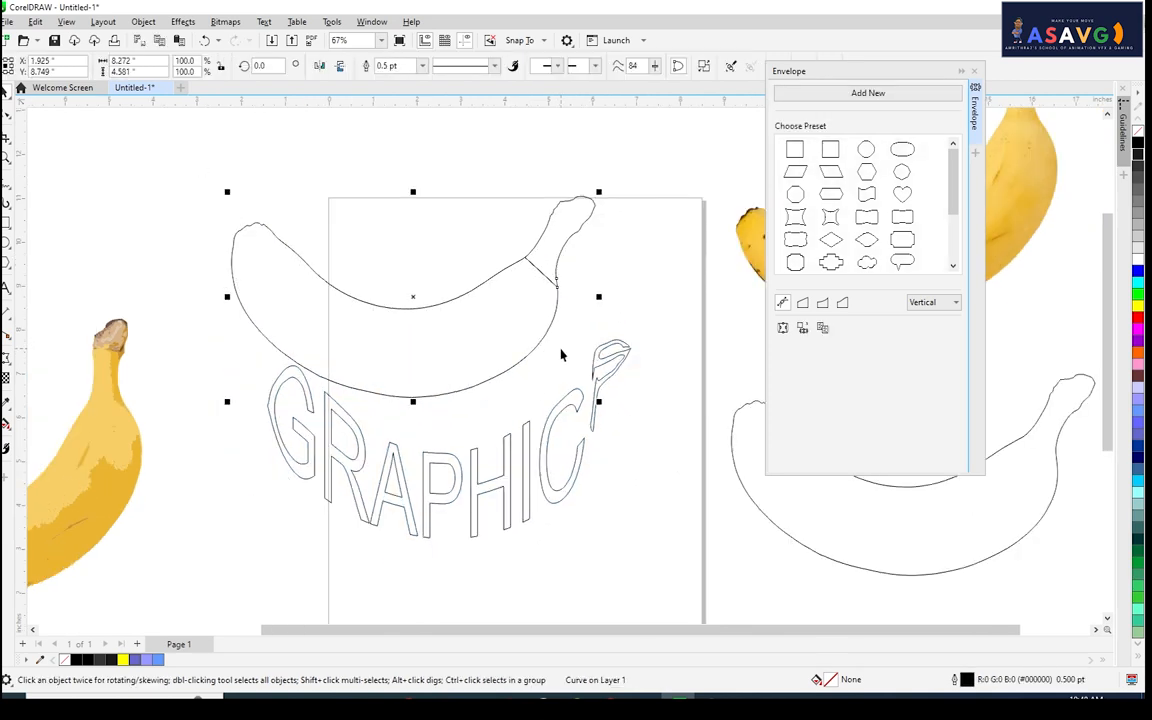
left_click_drag(463, 352, 488, 329)
scroll(527, 280, "up", 4)
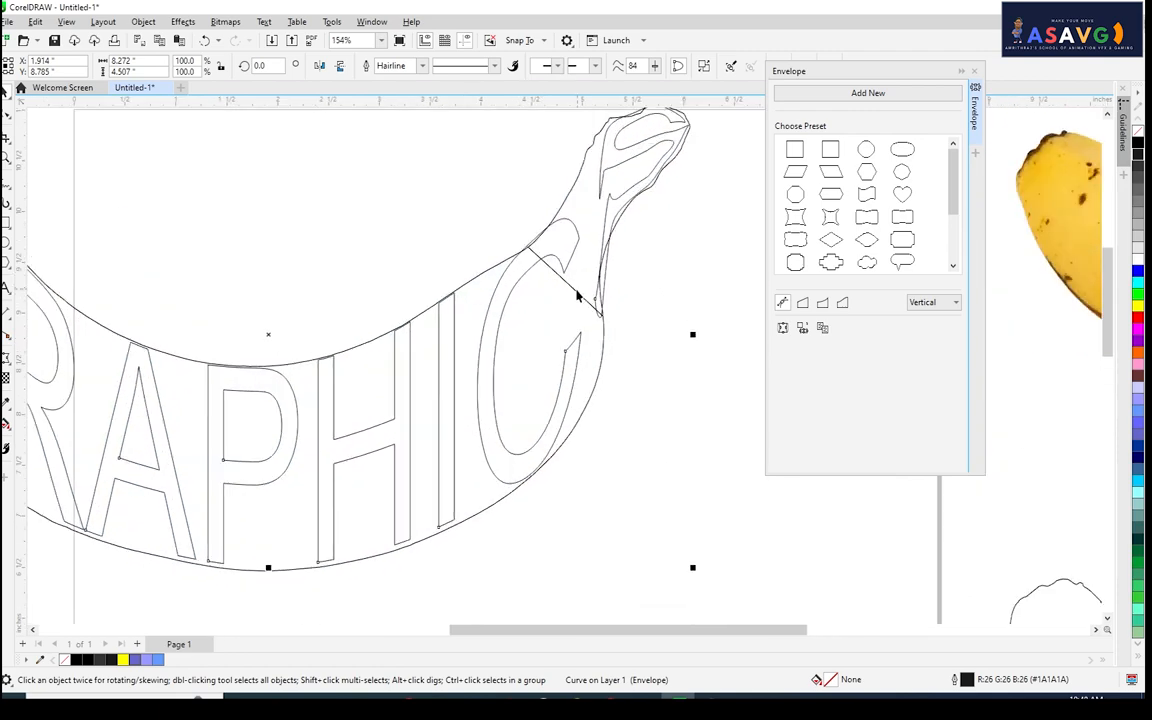
Try welding the divided banana outline with the GRAPHICS lettering placed inside it, and undo the weld.
left_click(472, 281)
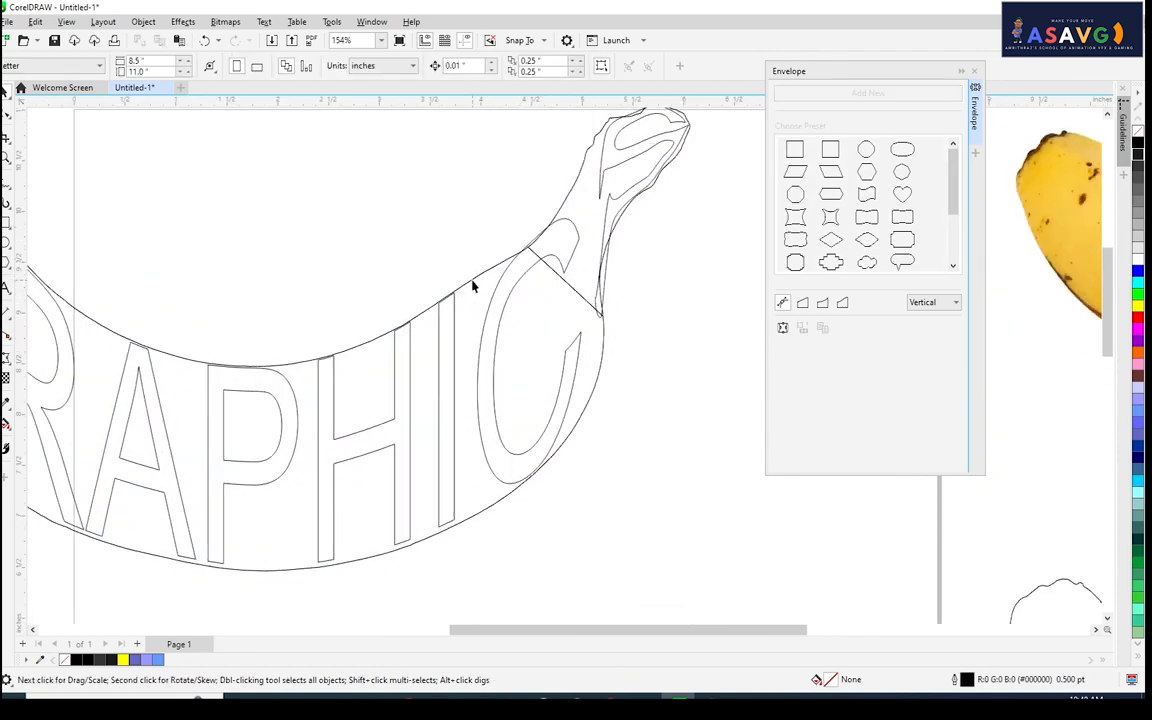
left_click(492, 327, "shift")
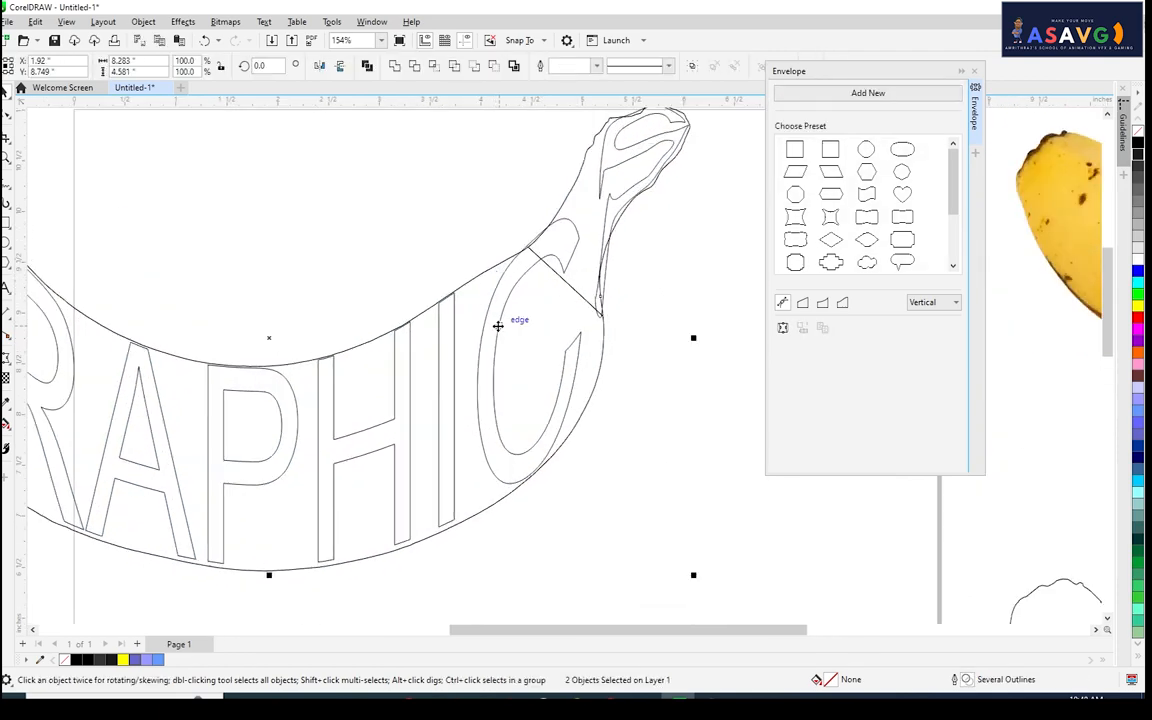
left_click(395, 66)
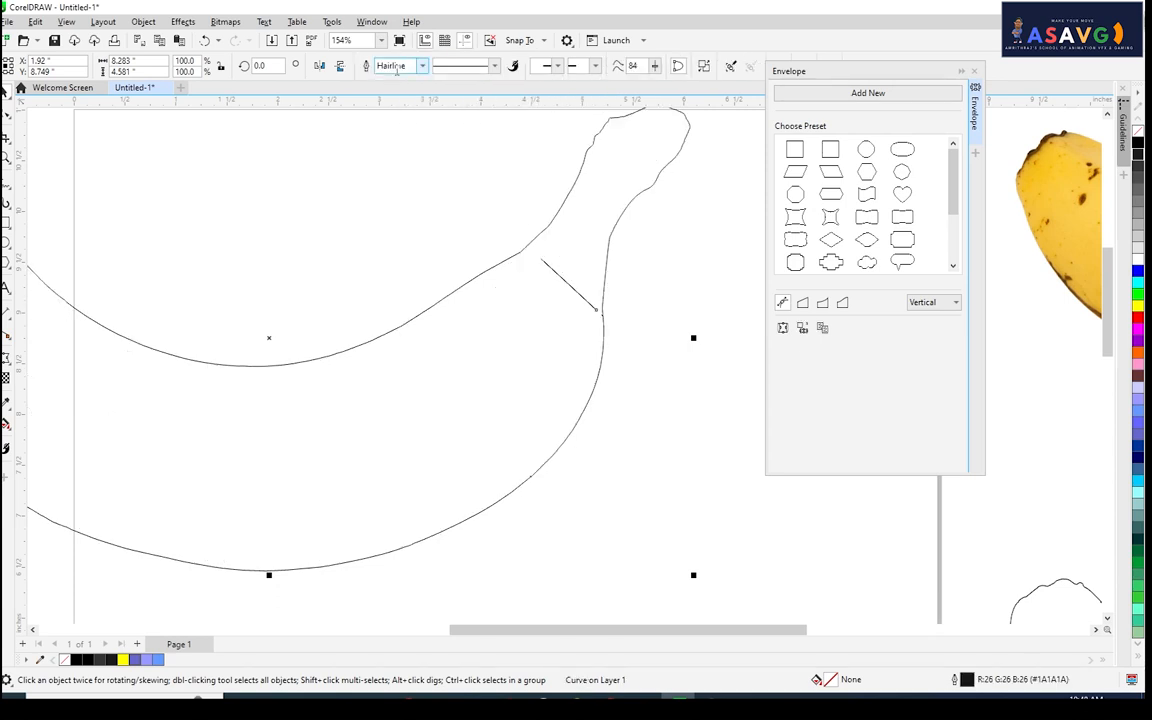
key("ctrl+z")
Try the Trim and Intersect operations on the divided banana outline and the lettering, undoing each.
left_click(415, 68)
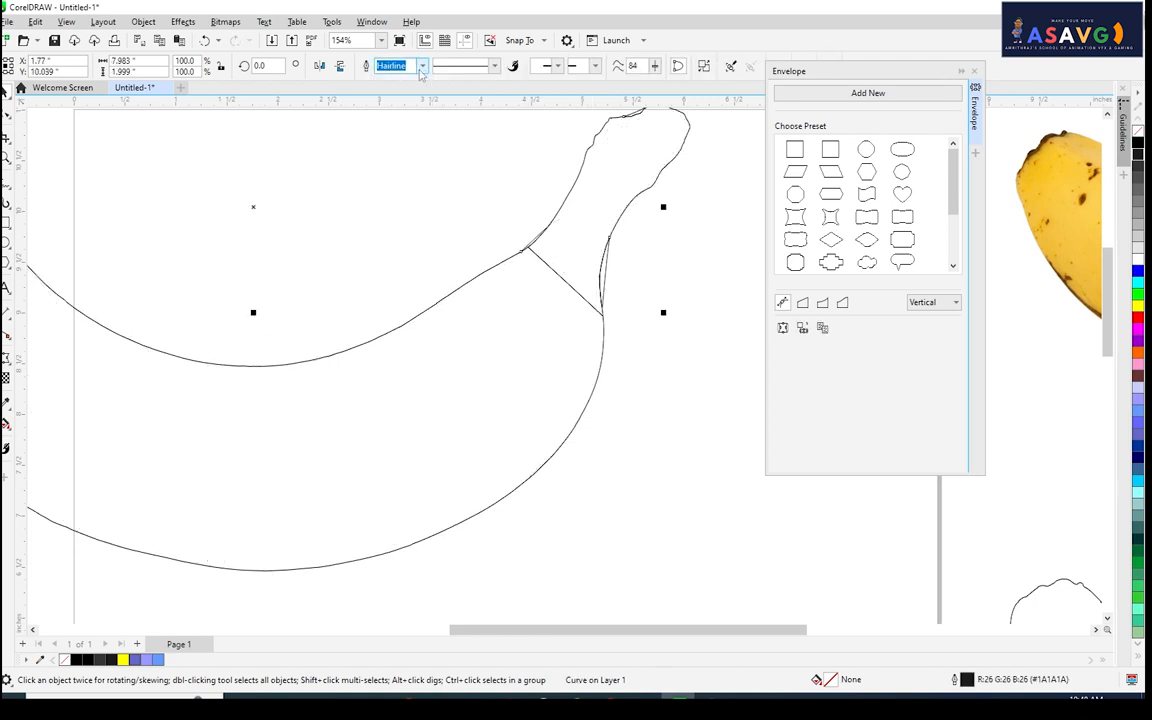
key("ctrl+z")
left_click(435, 67)
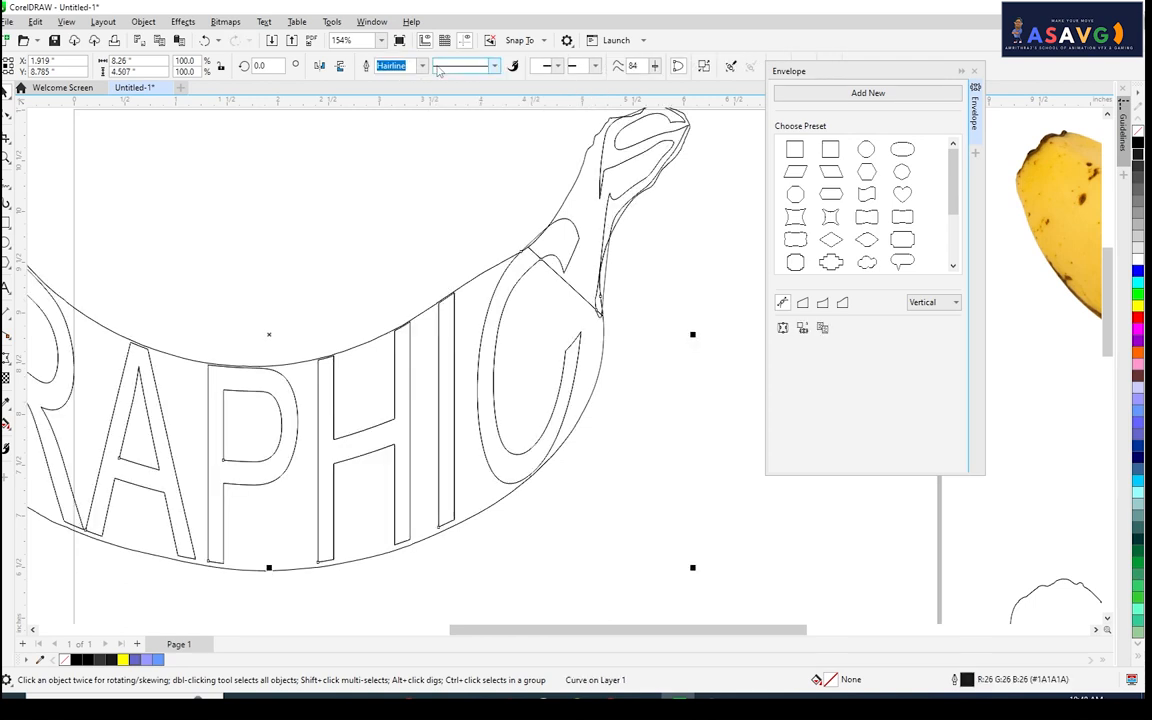
key("ctrl+z")
Try the Simplify and Front minus back operations on the divided banana outline and the lettering, undoing each.
left_click(453, 69)
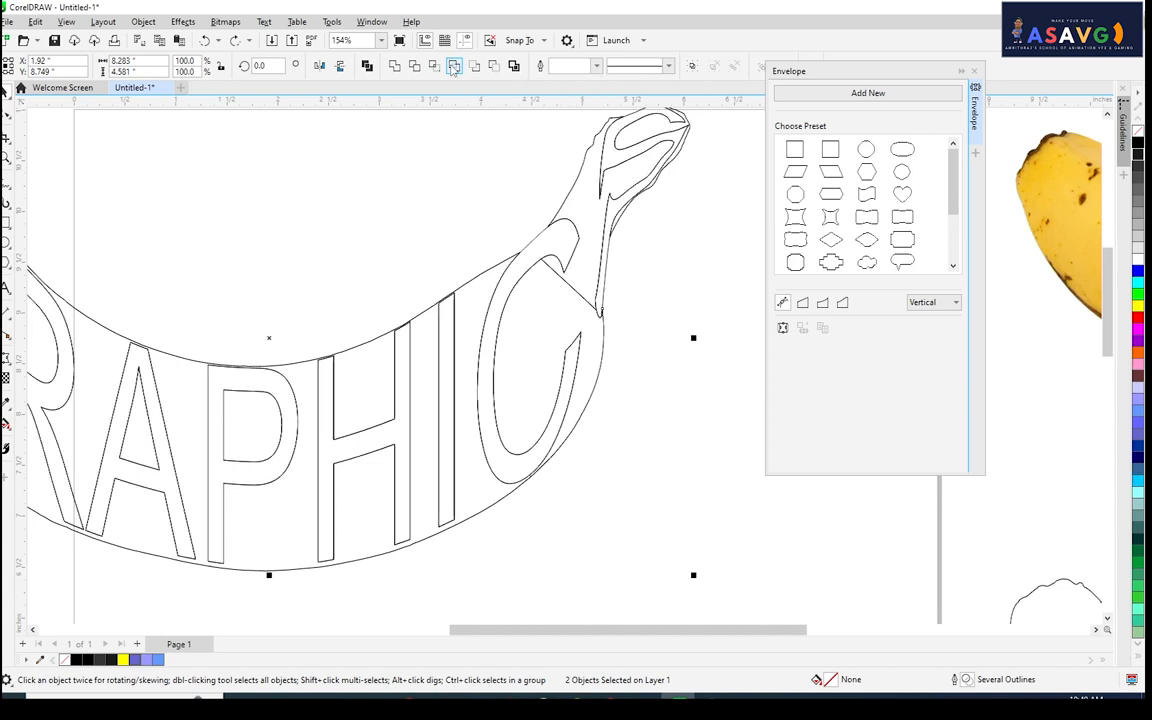
key("ctrl+z")
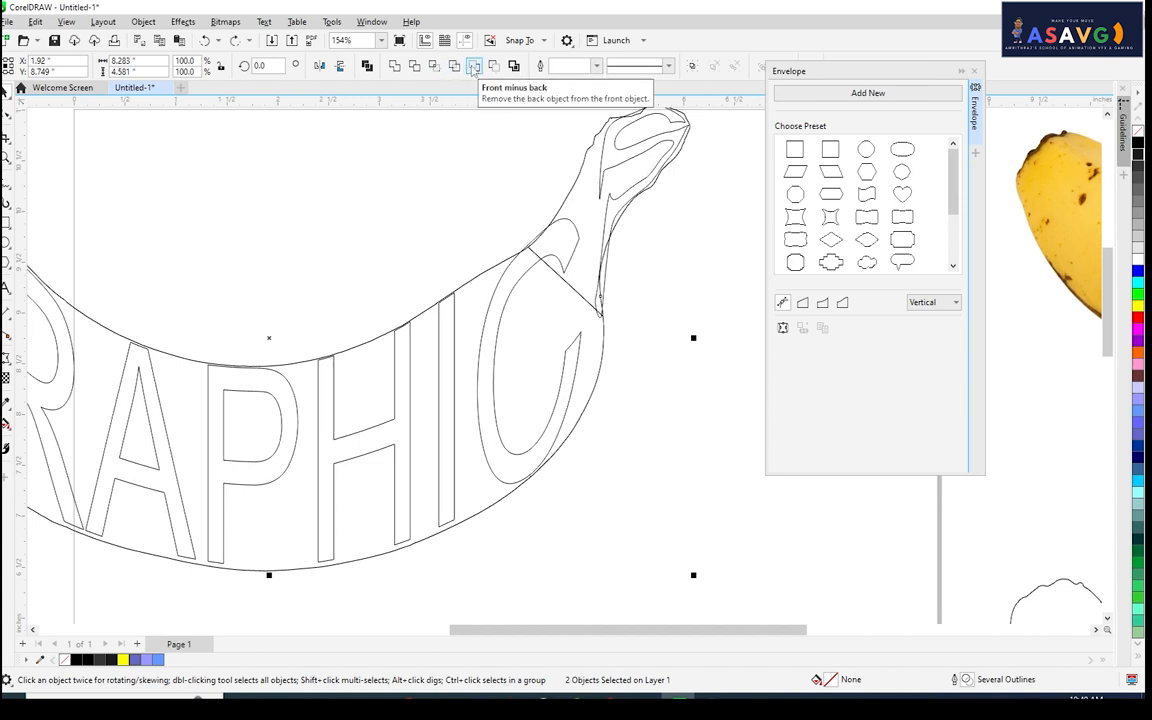
left_click(474, 67)
key("ctrl+z")
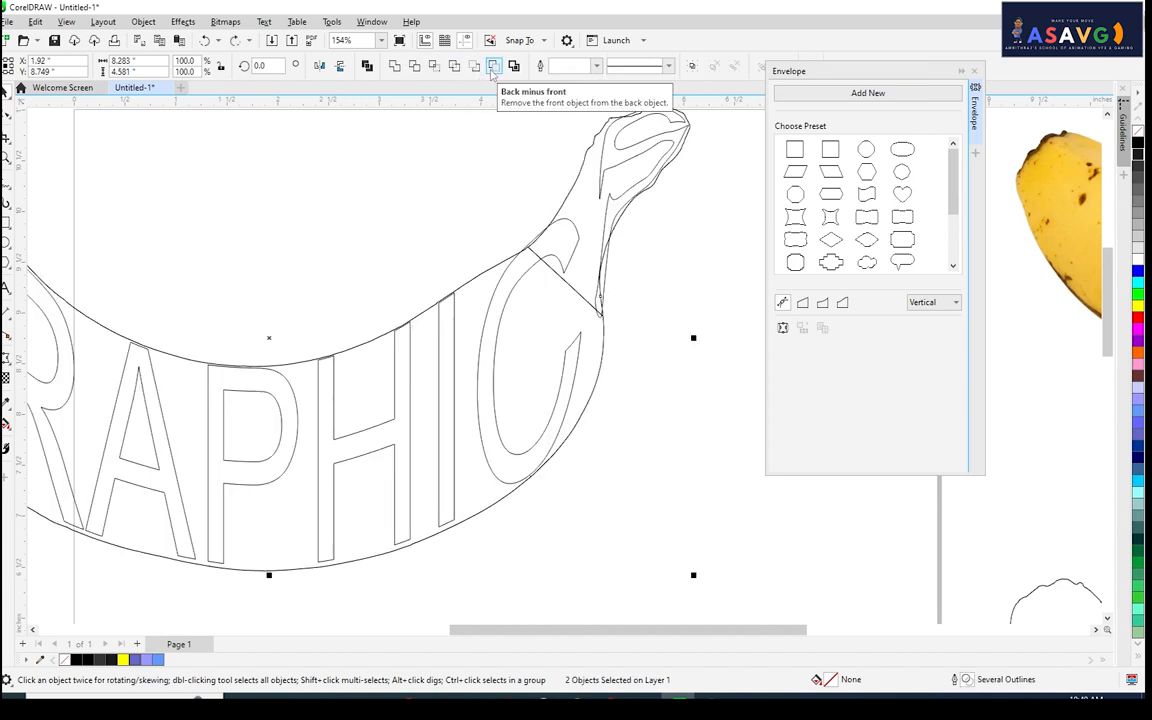
Cut the front GRAPHICS lettering out of the divided banana outline with Back minus front.
left_click(490, 68)
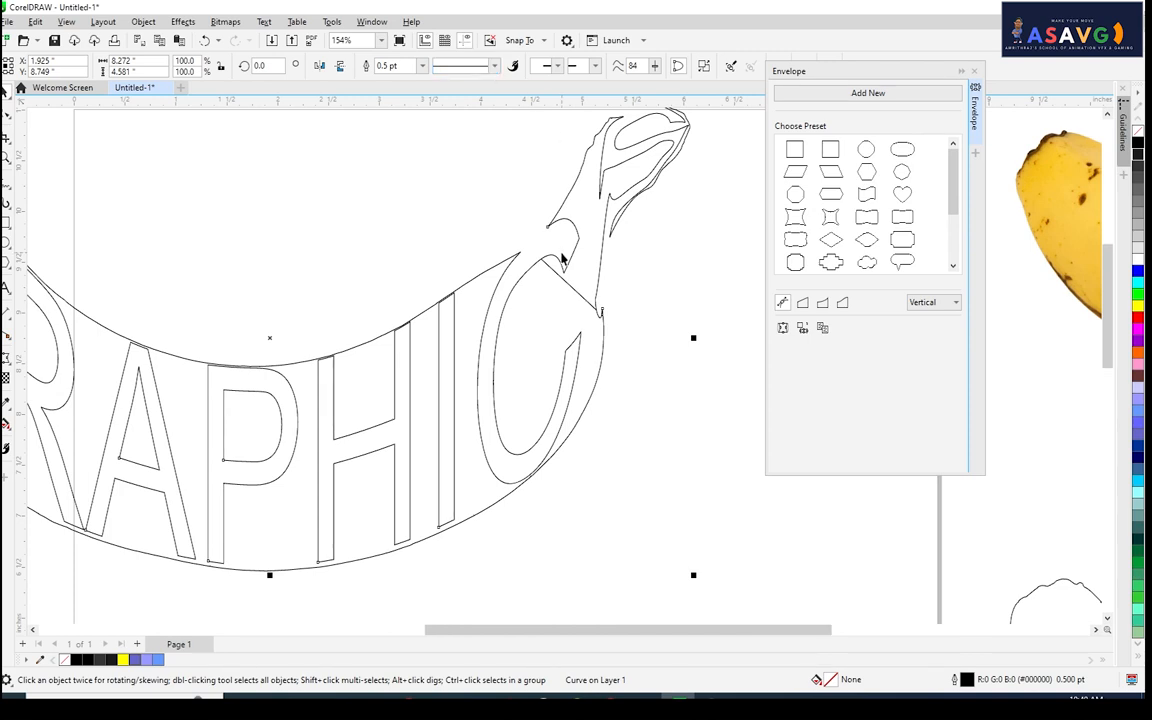
scroll(563, 258, "down", 1)
left_click_drag(577, 360, 633, 362)
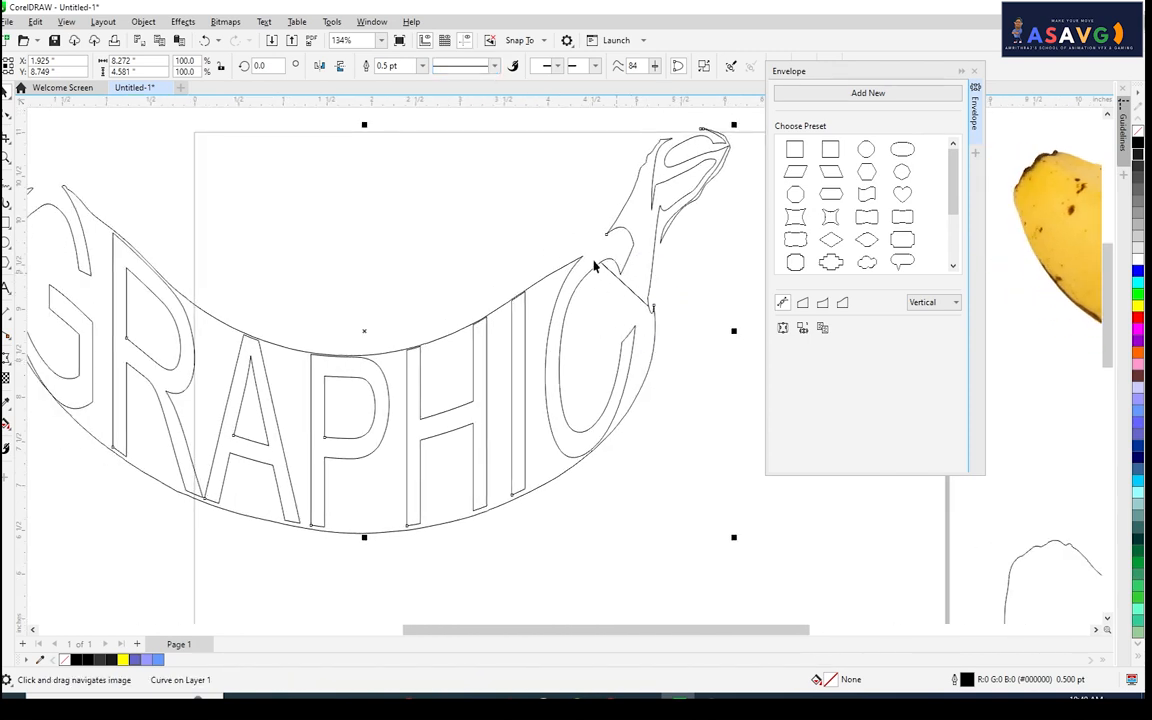
left_click_drag(573, 284, 555, 268)
scroll(462, 280, "down", 3)
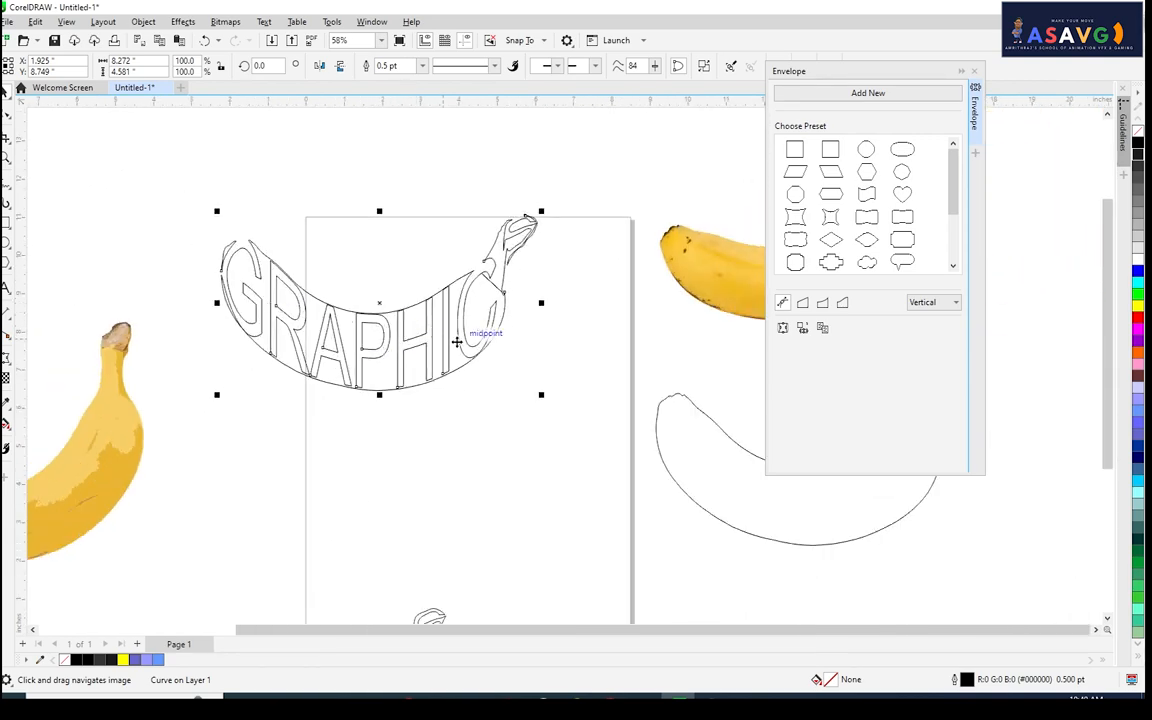
Place a duplicate of the traced colour banana below the original.
left_click_drag(459, 345, 507, 341)
scroll(450, 360, "down", 2)
left_click_drag(257, 431, 245, 500)
right_click(245, 500)
PowerClip the upper traced banana inside the banana outline that has the GRAPHICS lettering cut out.
left_click(181, 322)
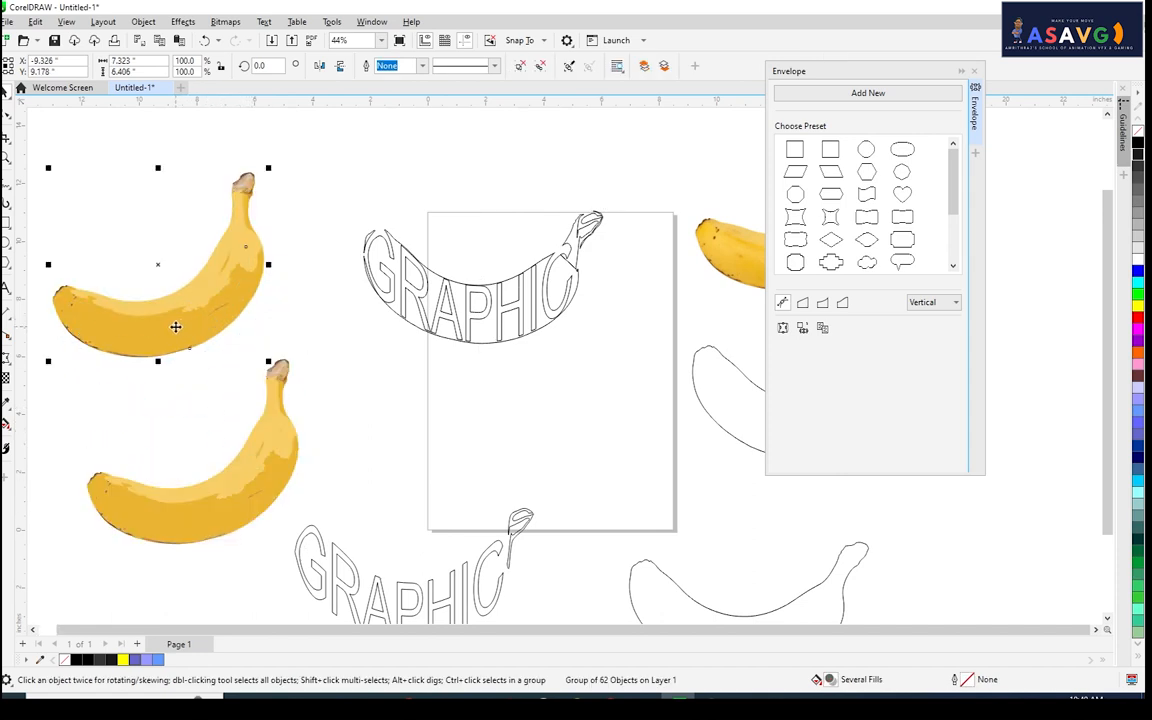
left_click_drag(175, 327, 489, 320)
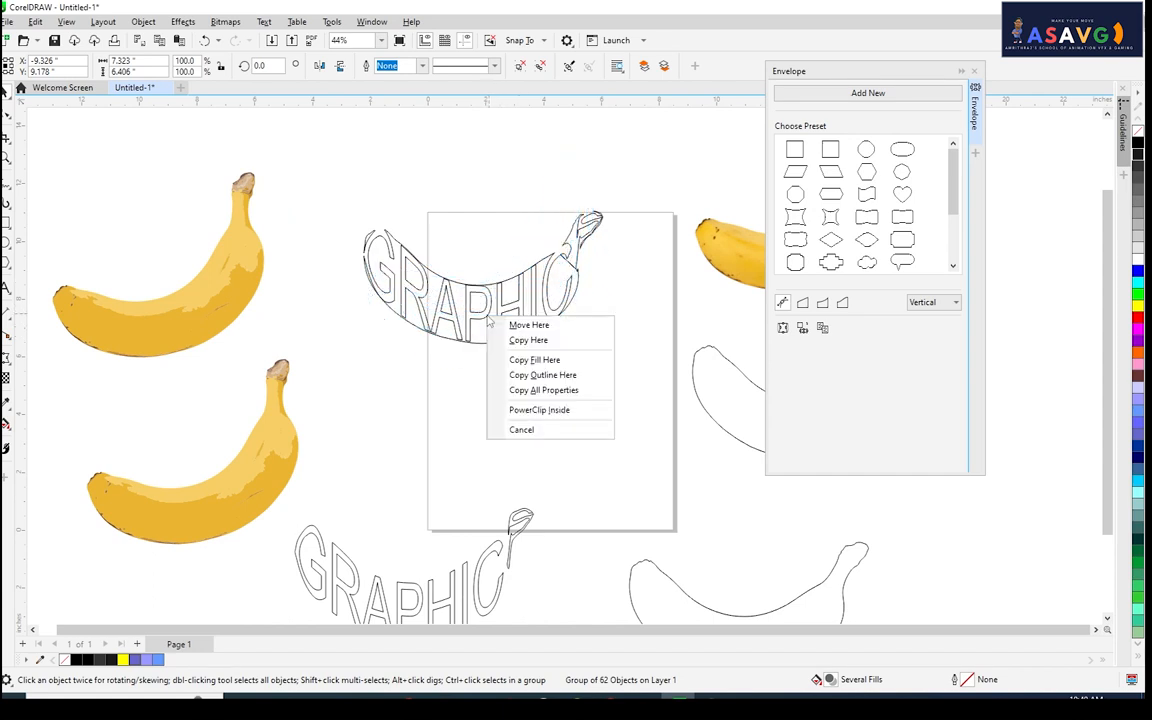
left_click(539, 410)
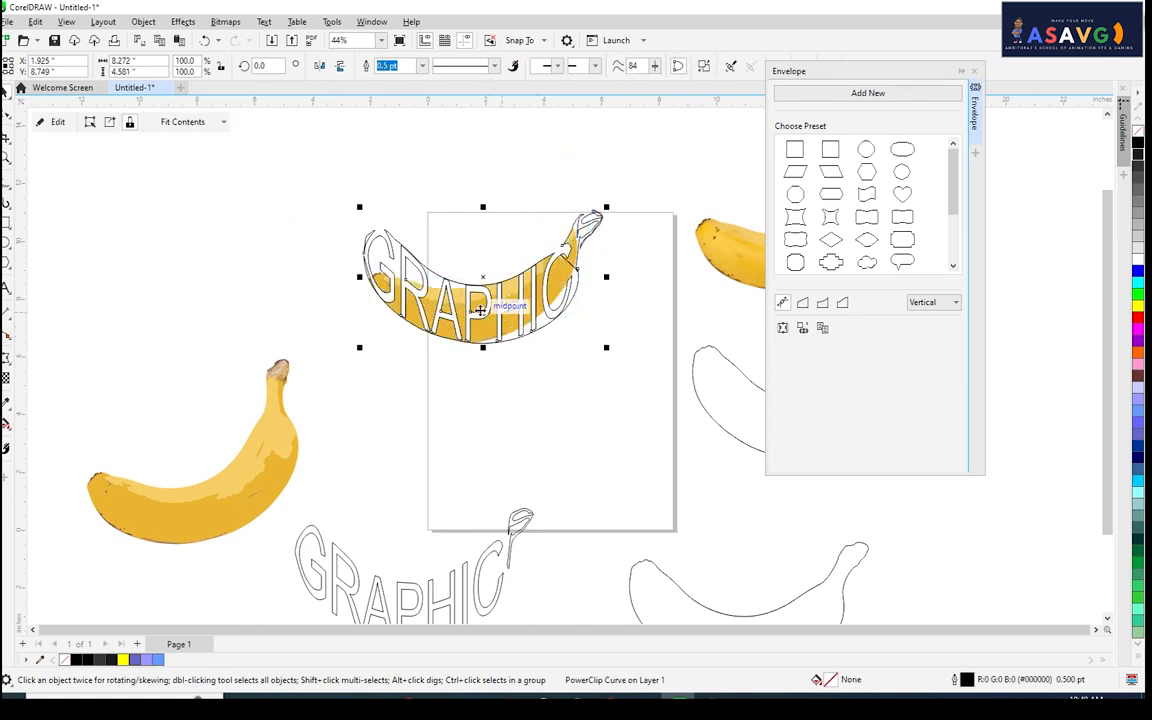
Edit the PowerClip contents and rotate the banana to about 330.3° so it follows the lettered outline.
scroll(481, 311, "up", 1)
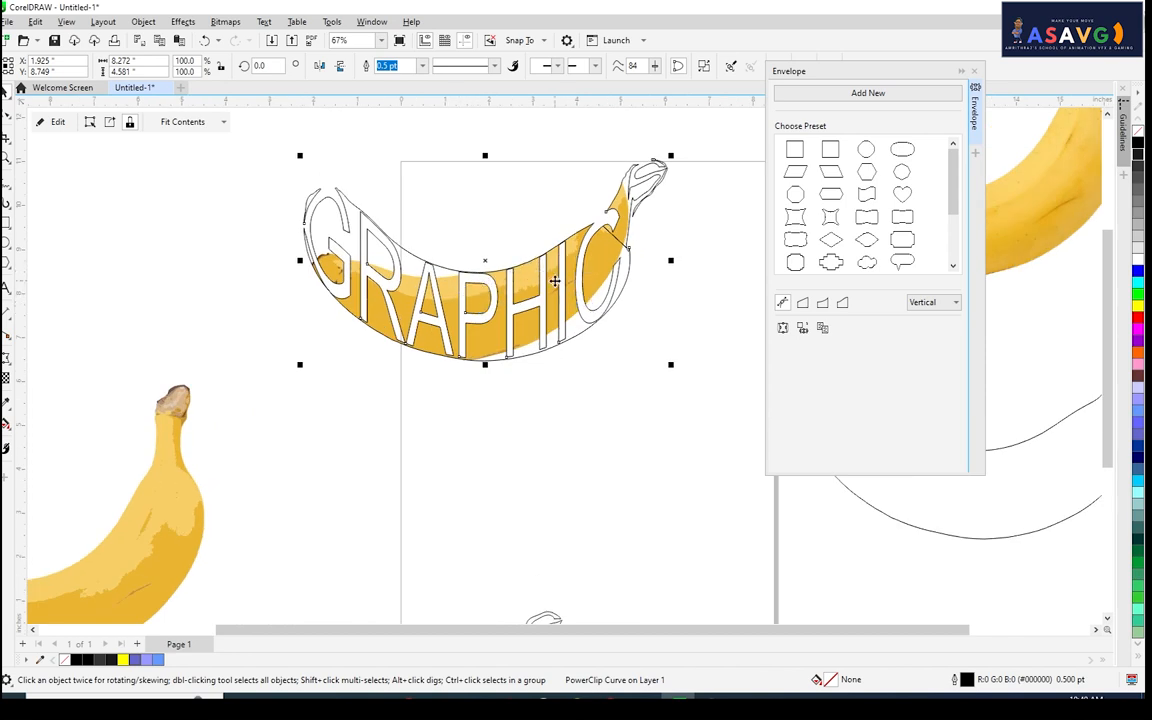
left_click_drag(555, 281, 536, 247)
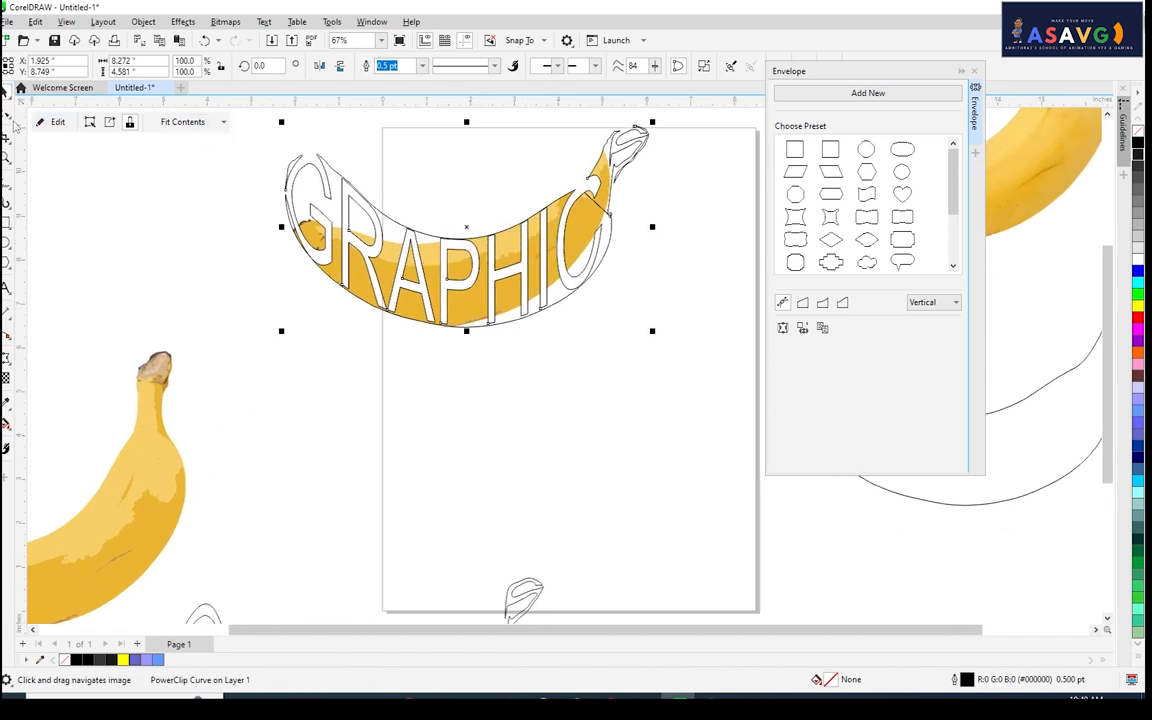
left_click(58, 122)
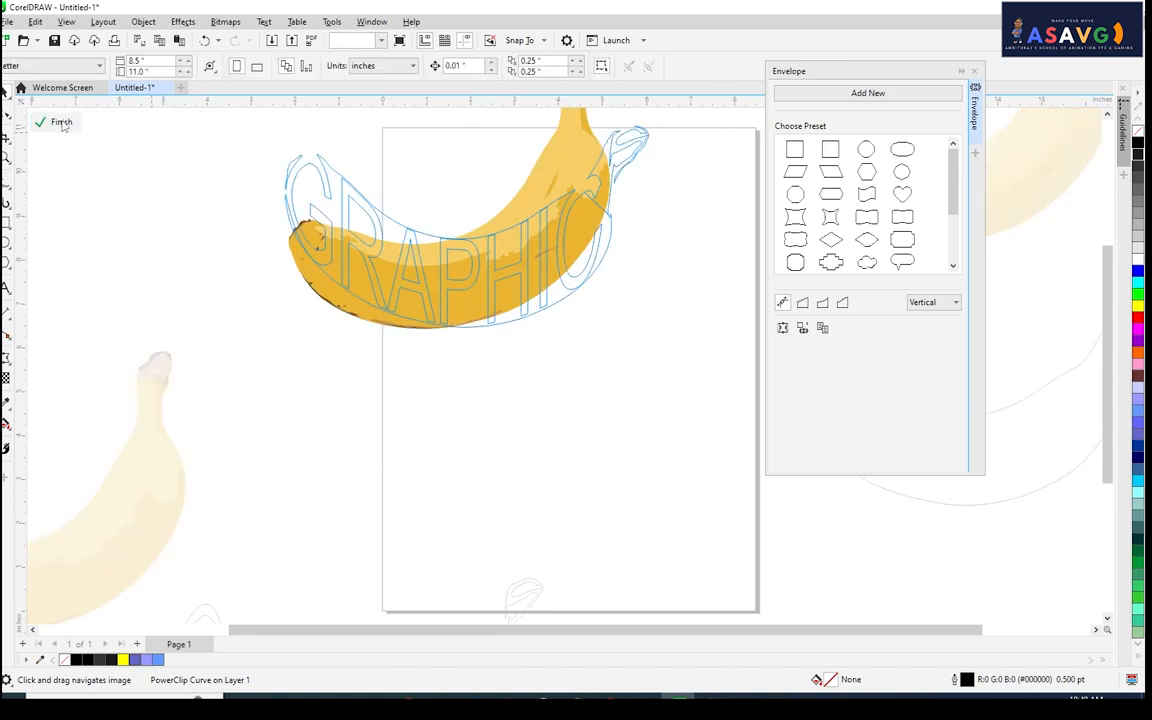
left_click(549, 168)
left_click_drag(561, 182, 550, 279)
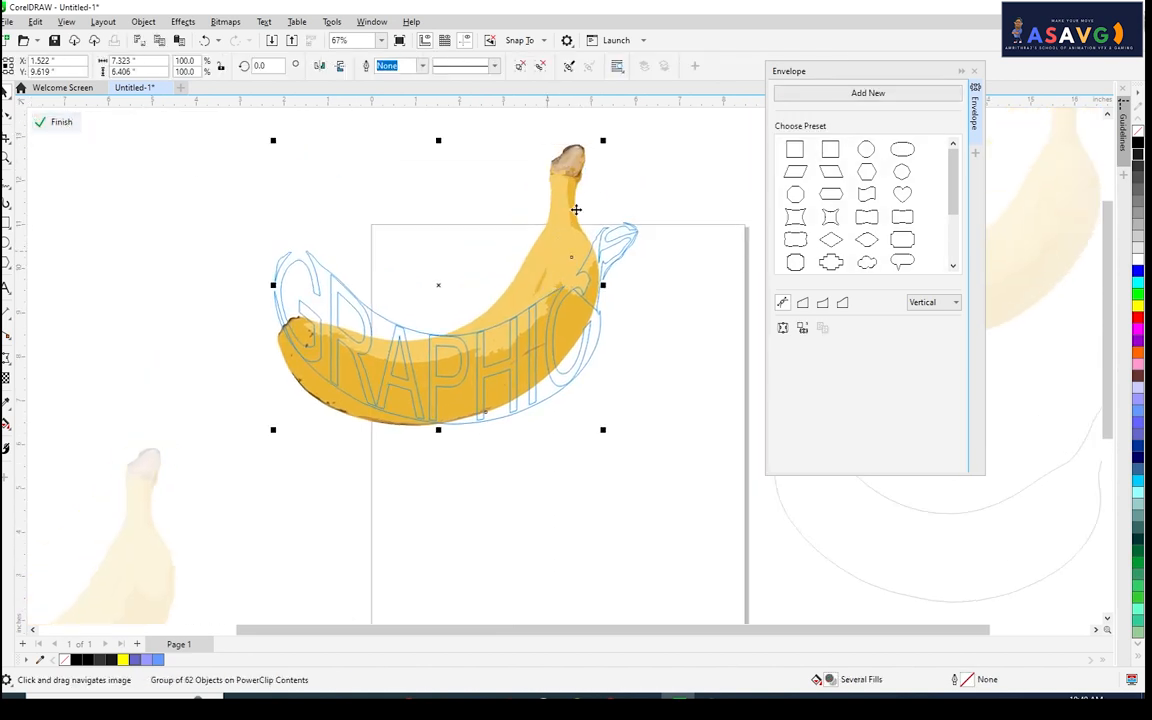
left_click(561, 193)
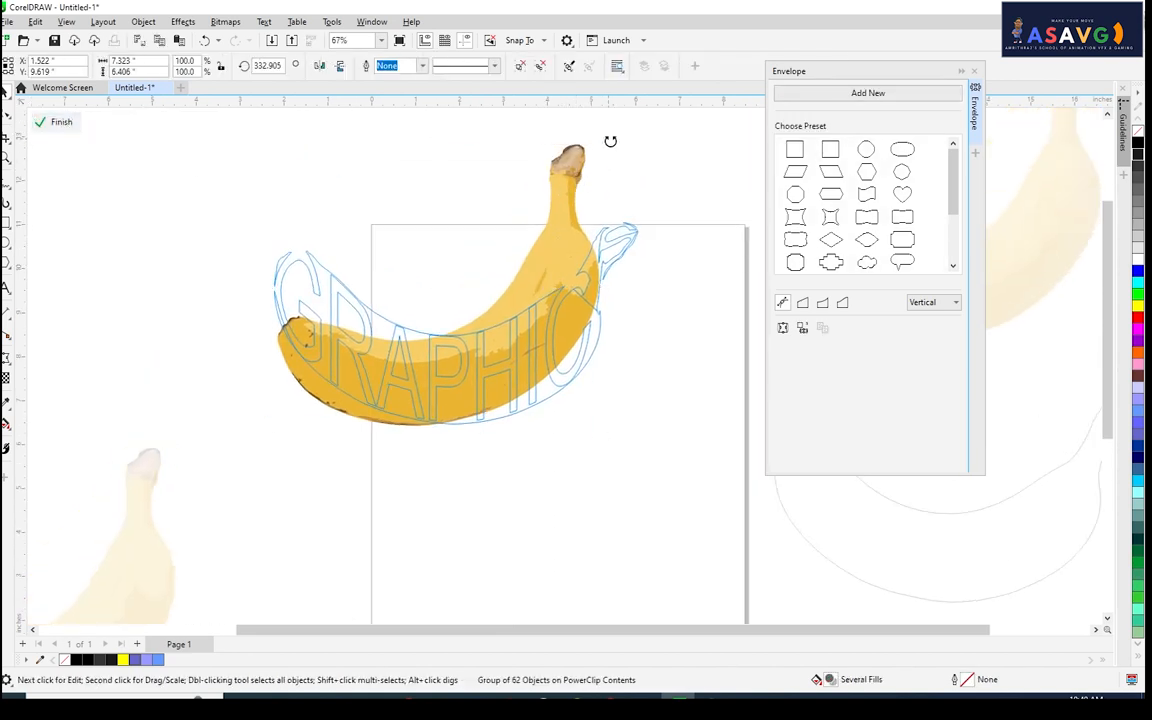
left_click_drag(609, 141, 646, 228)
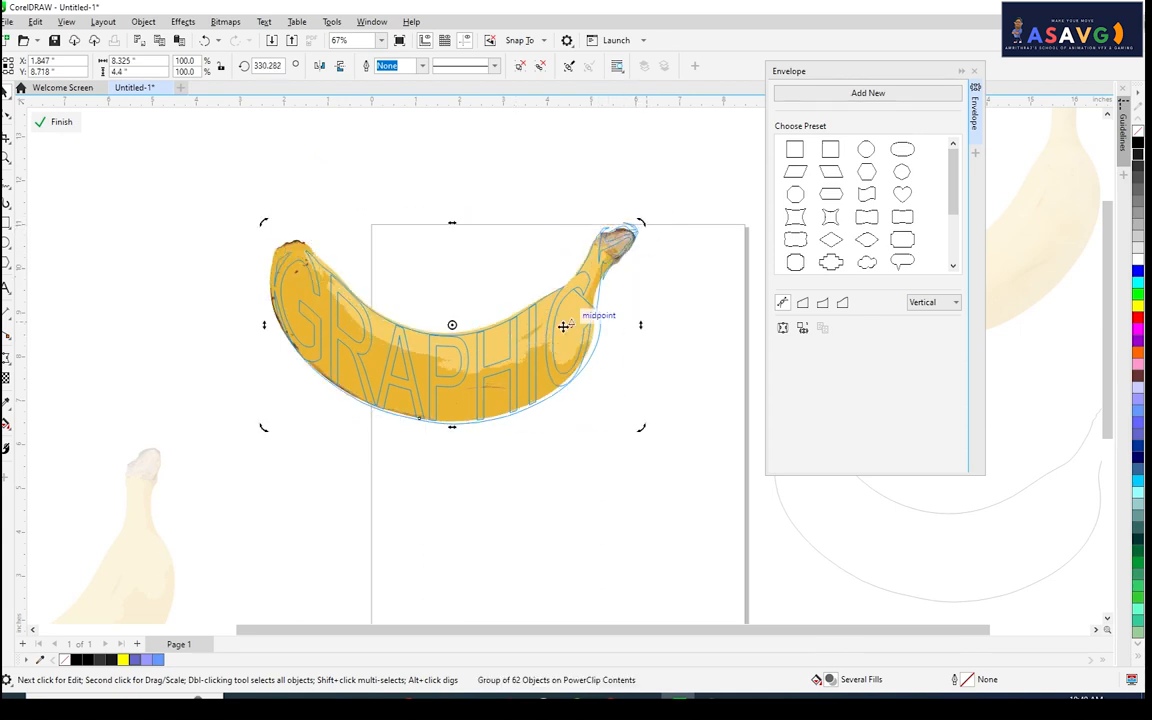
Reposition the clipped banana over the lettered outline, stretch it to about 6.13 in tall, and finish editing the PowerClip.
mouse_move(508, 359)
left_mouse_down()
mouse_move(519, 366)
mouse_move(501, 359)
mouse_move(516, 345)
left_mouse_up()
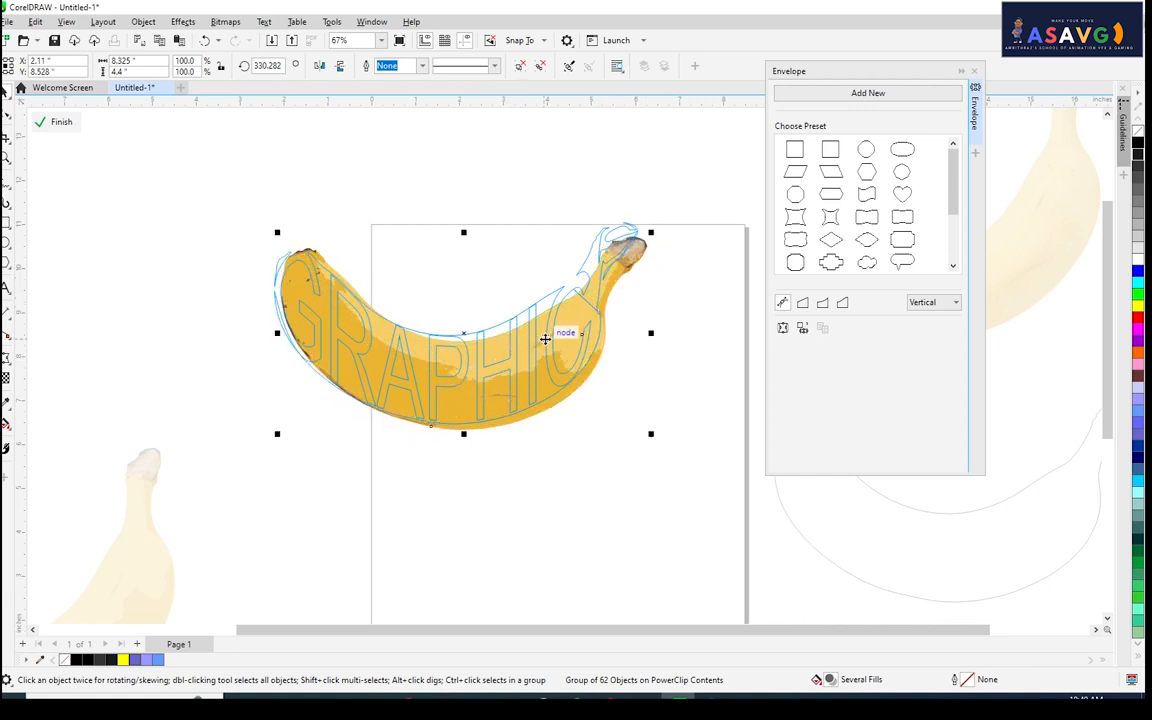
left_click(636, 237)
left_click(477, 332)
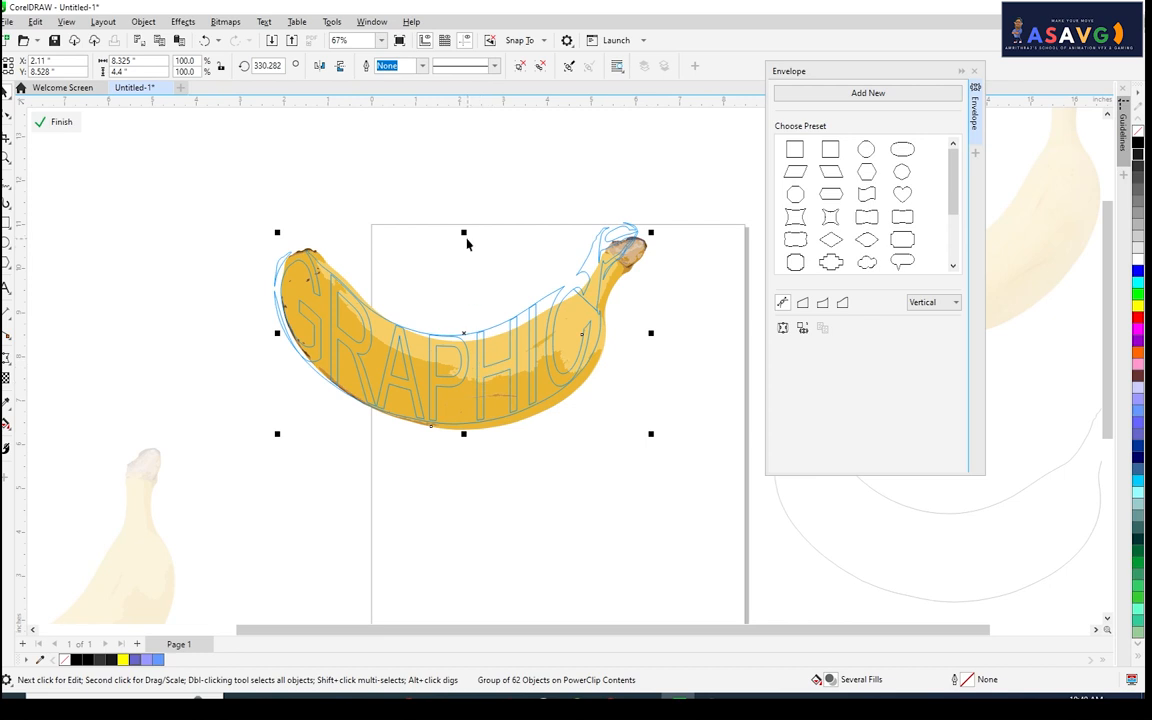
left_click_drag(463, 233, 470, 196)
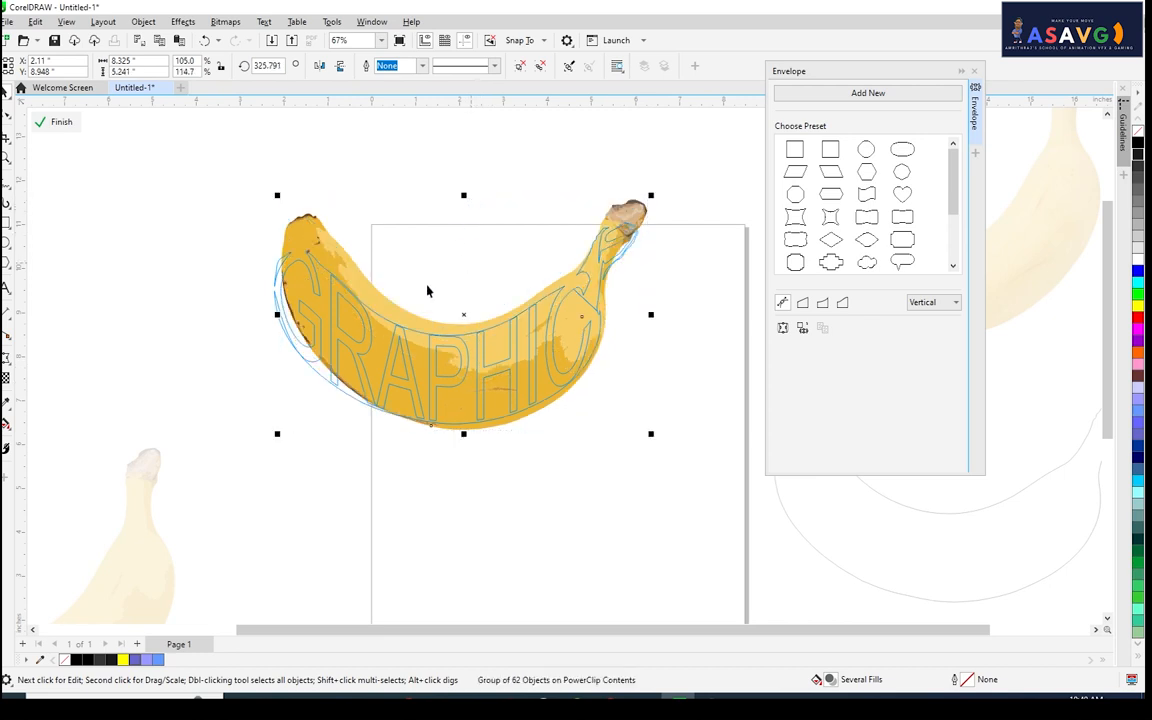
left_click_drag(361, 284, 353, 304)
left_click(353, 304)
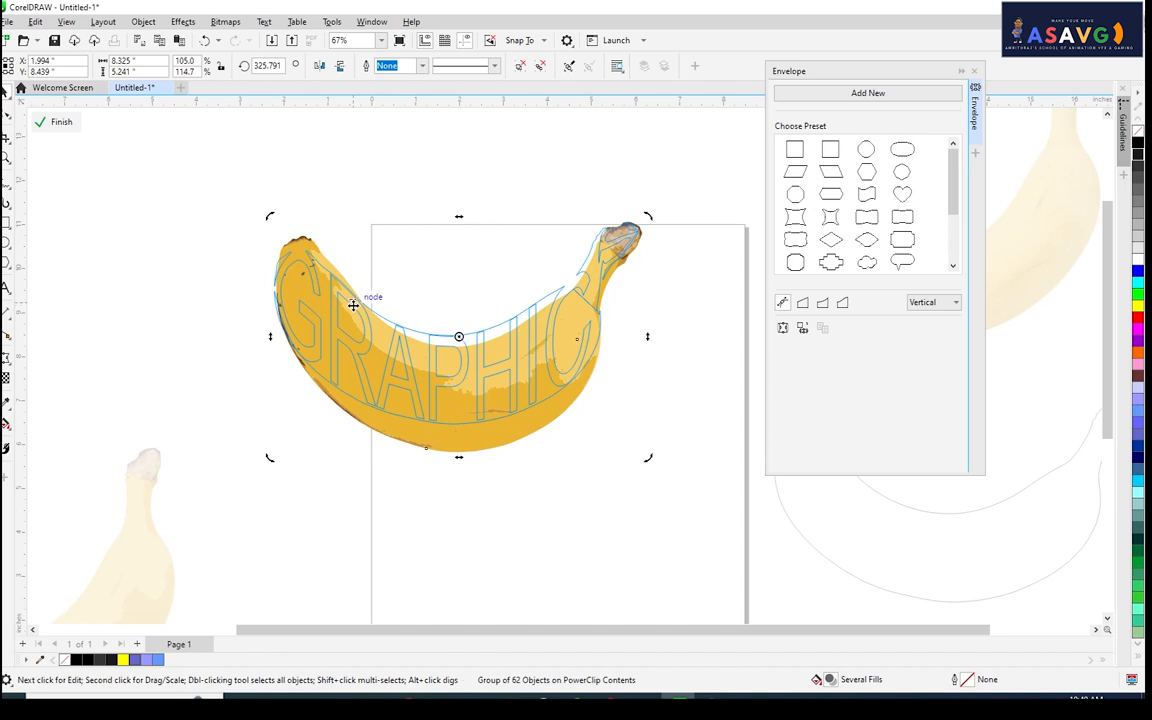
left_click(495, 416)
left_click_drag(459, 458, 507, 433)
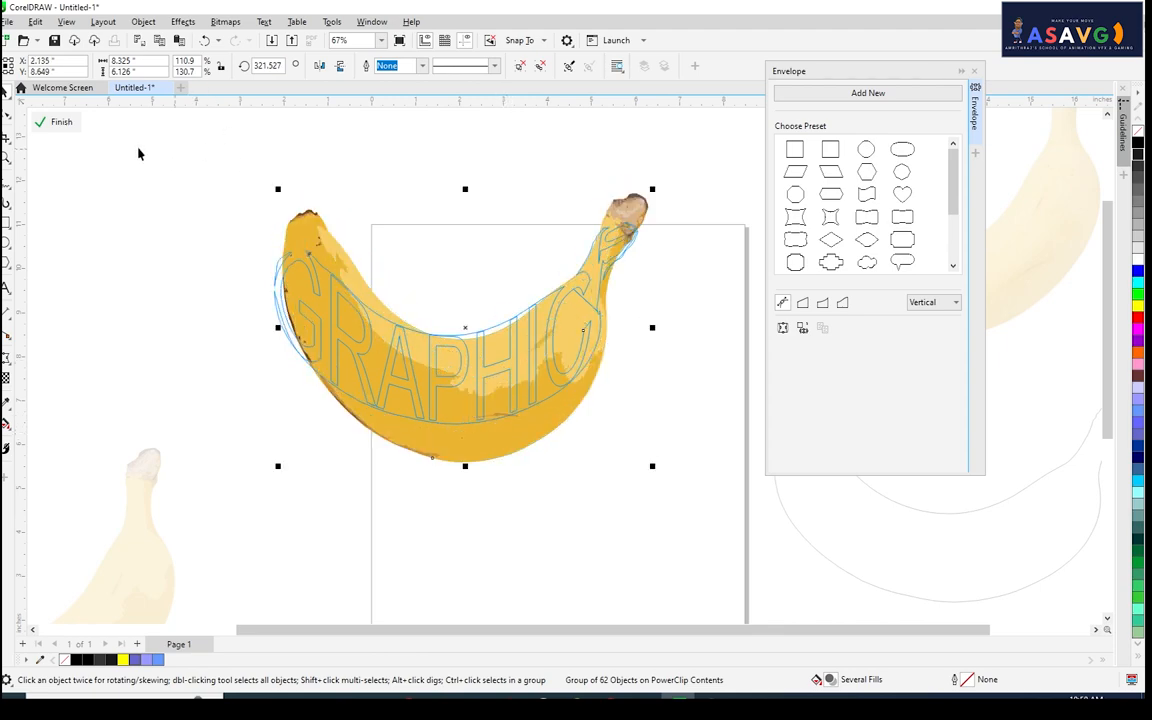
left_click(58, 124)
Examine the banana-filled GRAPHICS artwork up close and alongside the other objects around the page.
left_click(460, 192)
scroll(554, 338, "down", 1)
scroll(455, 402, "up", 2)
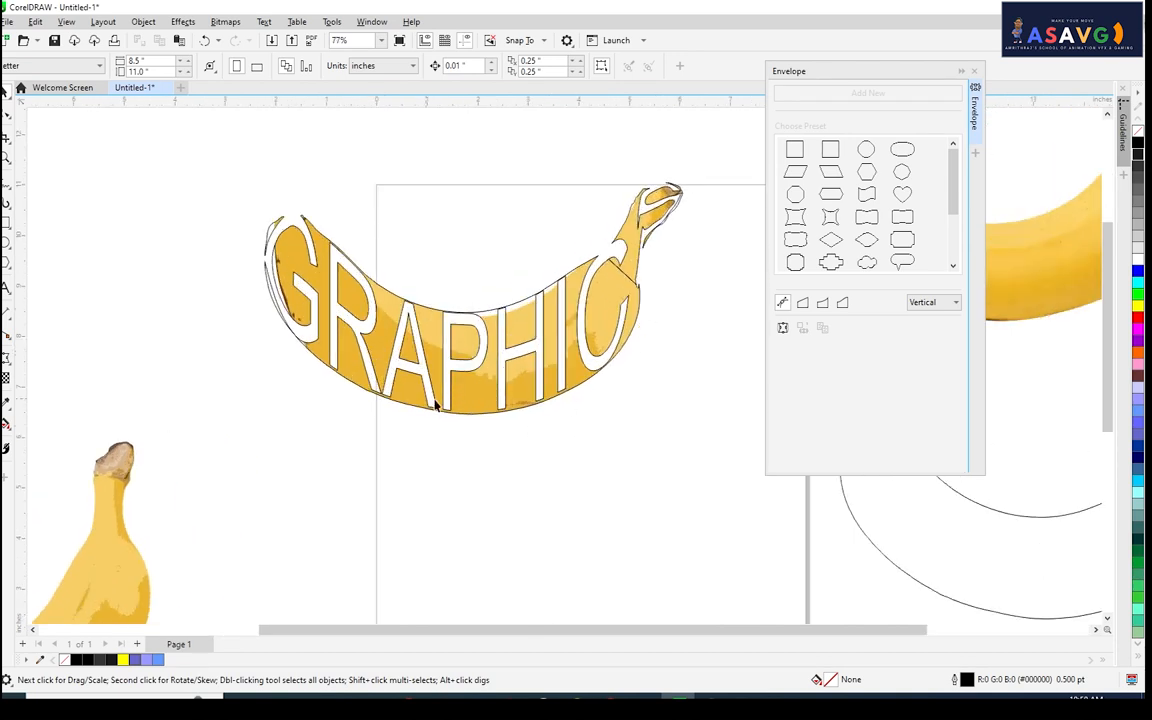
scroll(436, 405, "down", 1)
scroll(527, 399, "down", 1)
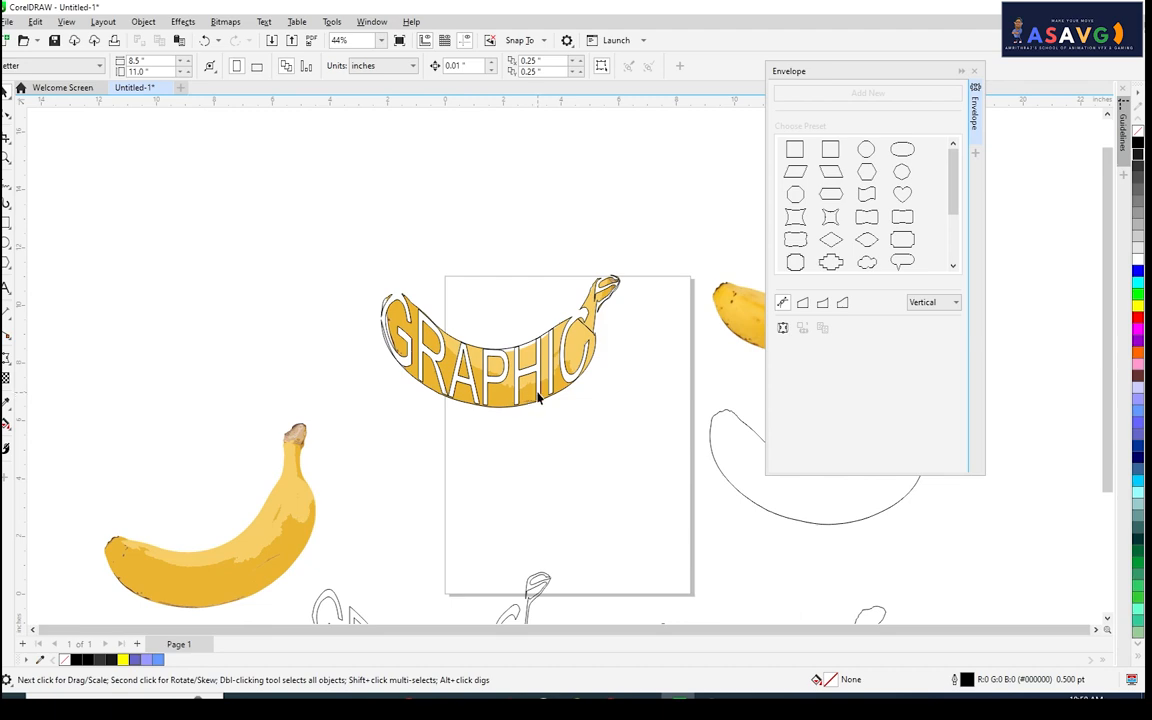
scroll(537, 398, "up", 1)
left_click_drag(535, 396, 313, 305)
scroll(400, 294, "down", 2)
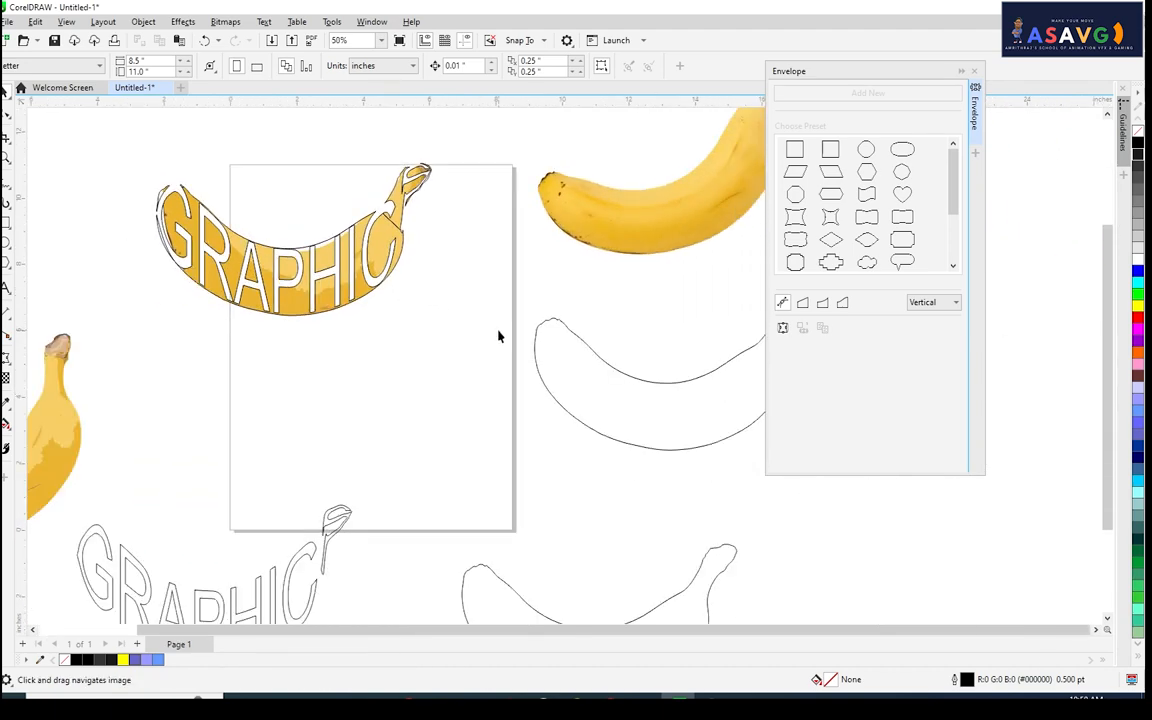
left_click_drag(327, 416, 465, 385)
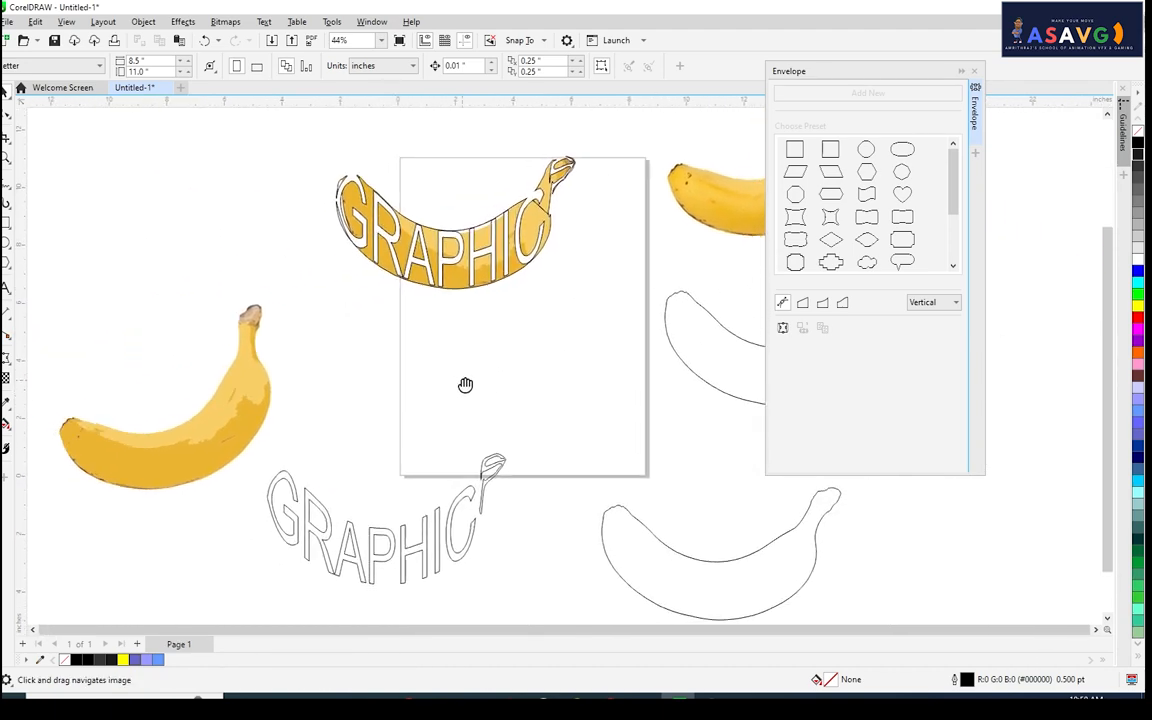
left_click(226, 433)
scroll(267, 399, "down", 2)
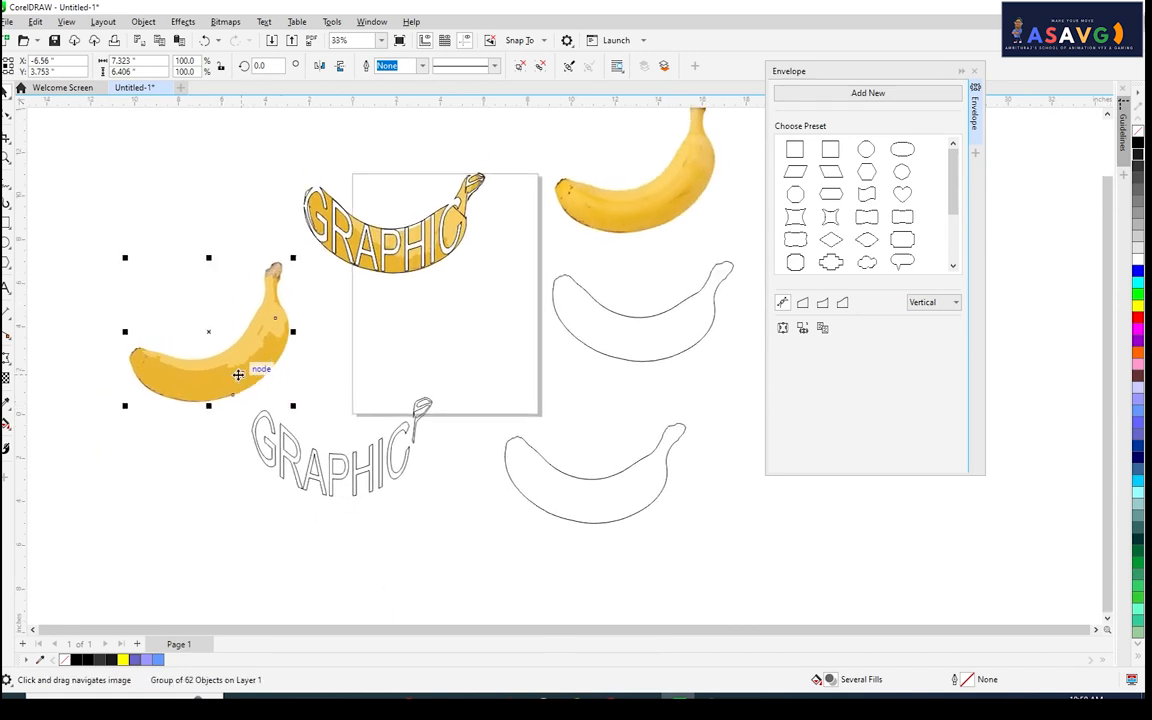
left_click(238, 374)
left_click_drag(291, 407, 352, 375)
key("ctrl+z")
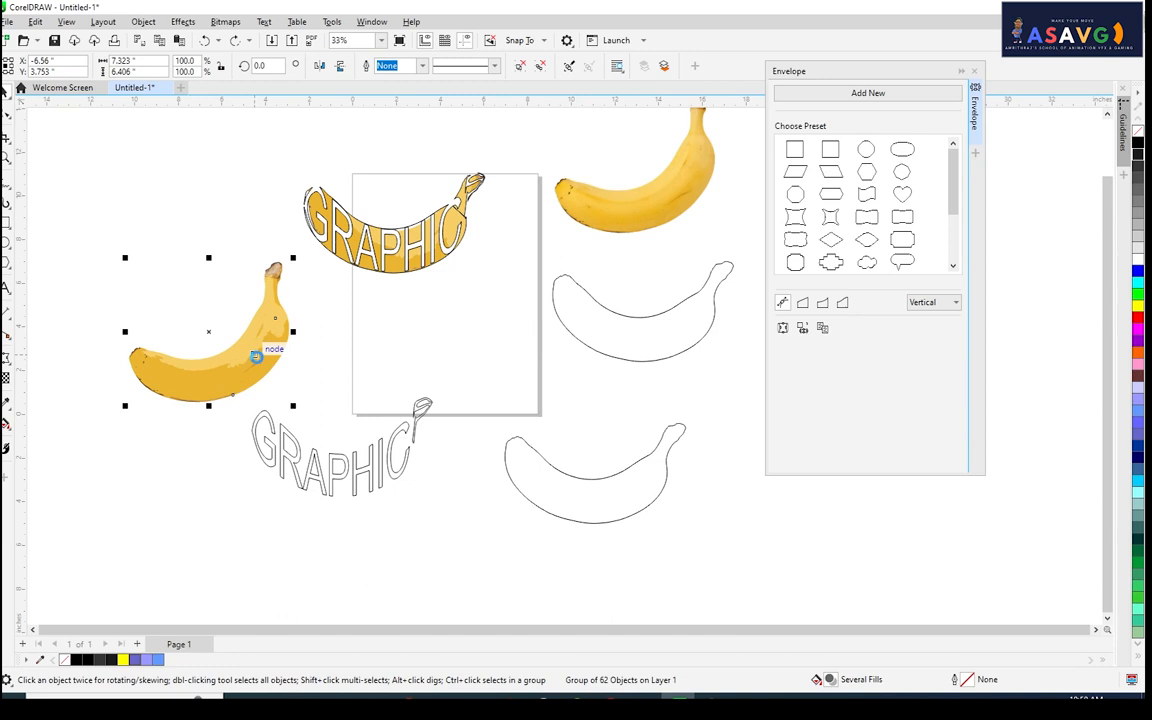
Place a copy of the traced banana on the page and move the spare lettering and the undivided banana outline below the two bananas.
left_click_drag(256, 356, 522, 342)
scroll(334, 464, "up", 2)
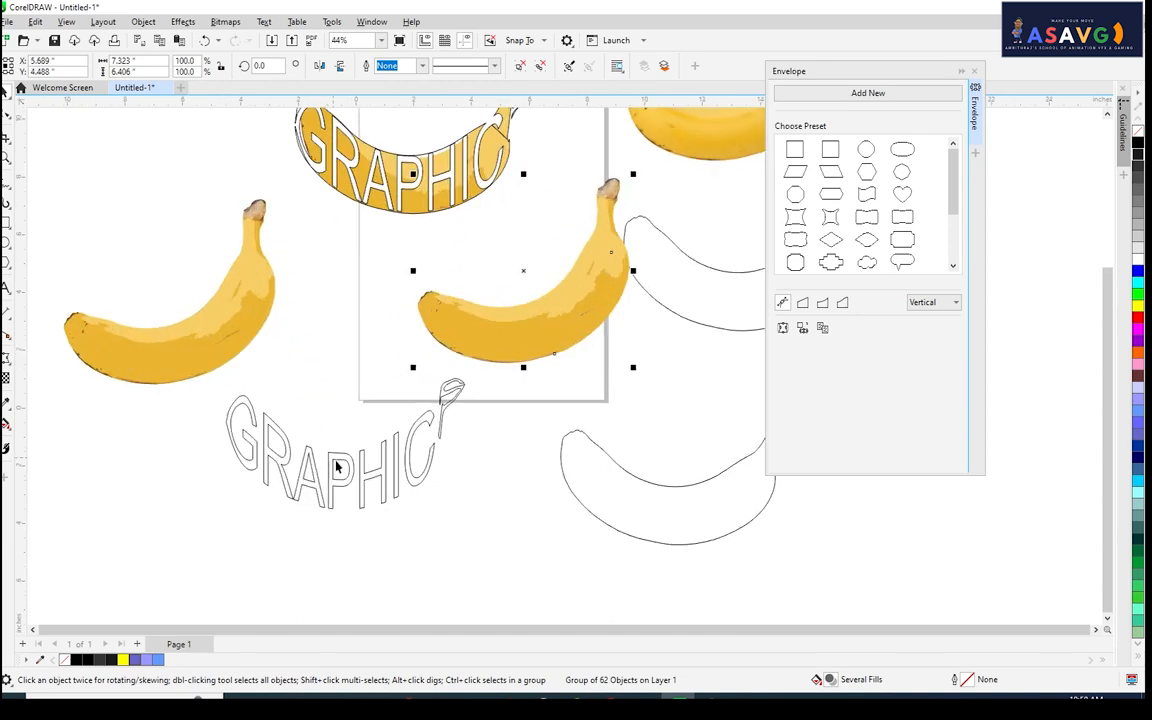
left_click_drag(368, 483, 242, 505)
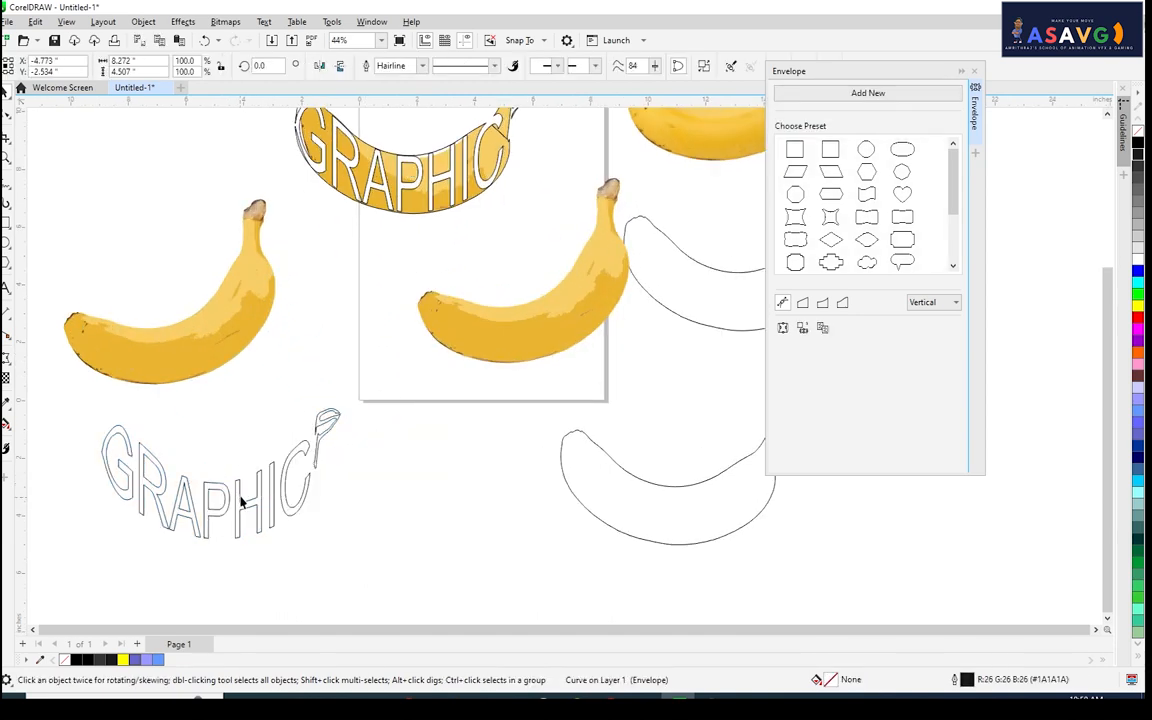
scroll(465, 475, "down", 1)
left_click_drag(634, 508, 531, 522)
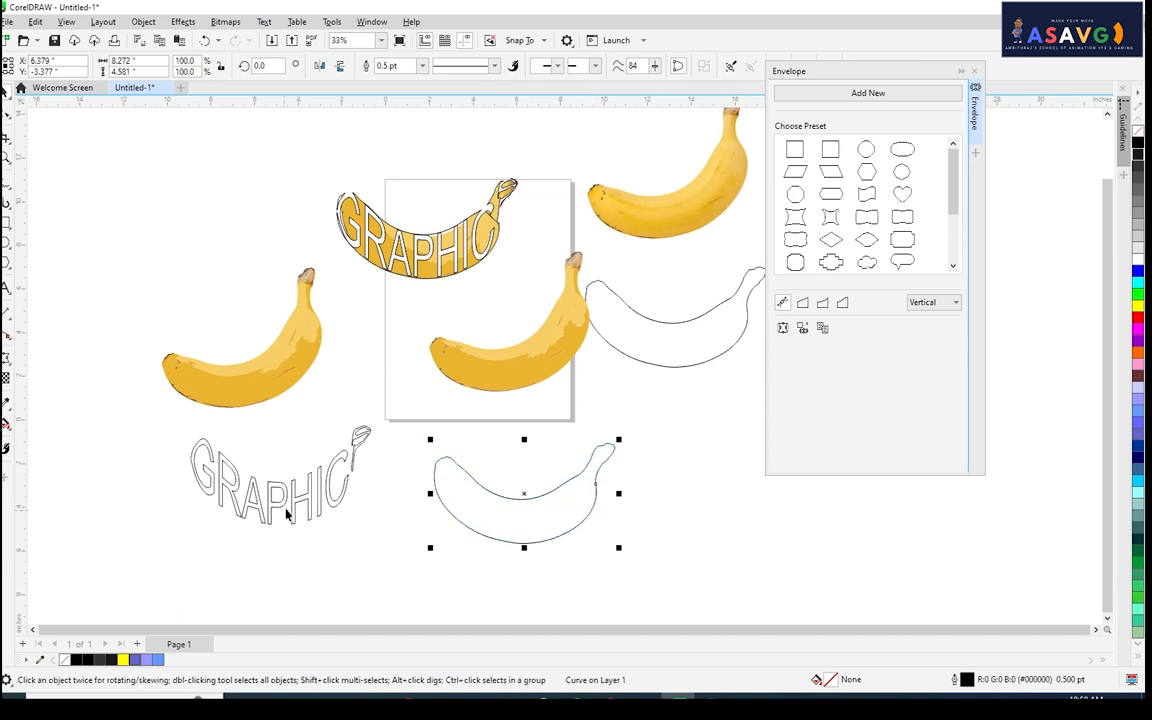
Align the spare GRAPHICS lettering to the undivided banana outline by their horizontal and vertical centres.
scroll(287, 513, "up", 1)
left_click(292, 512)
left_click(525, 530, "shift")
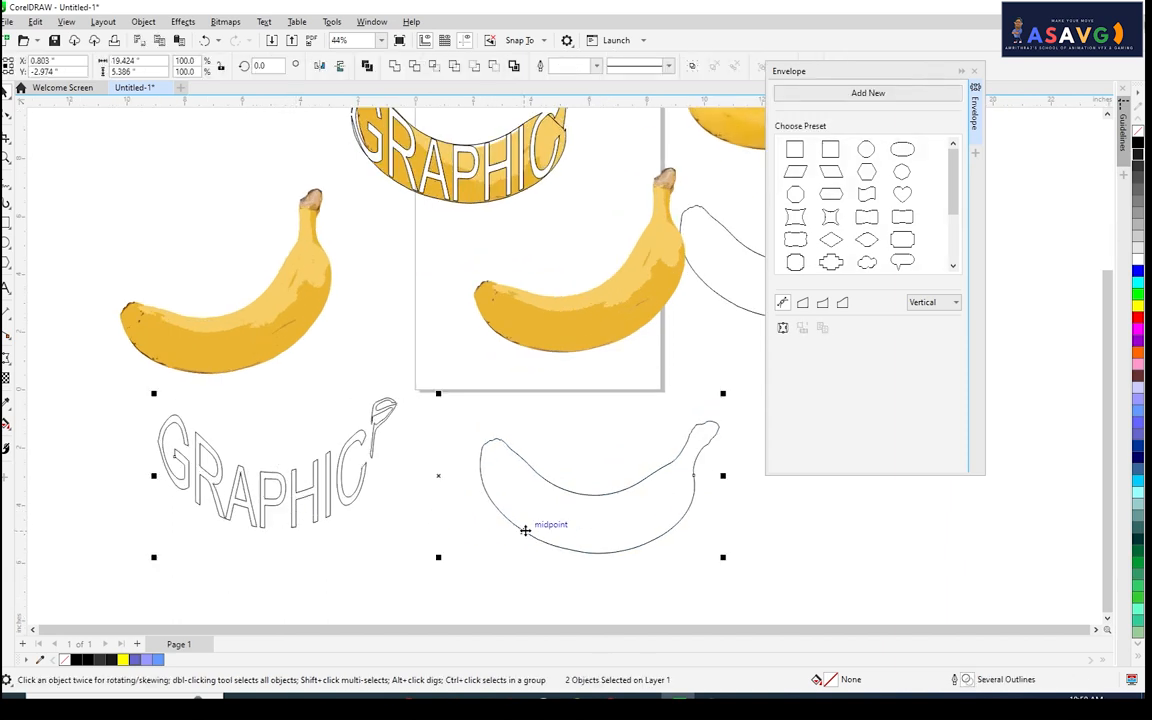
key("e")
key("c")
left_click_drag(518, 514, 408, 487)
scroll(498, 455, "up", 1)
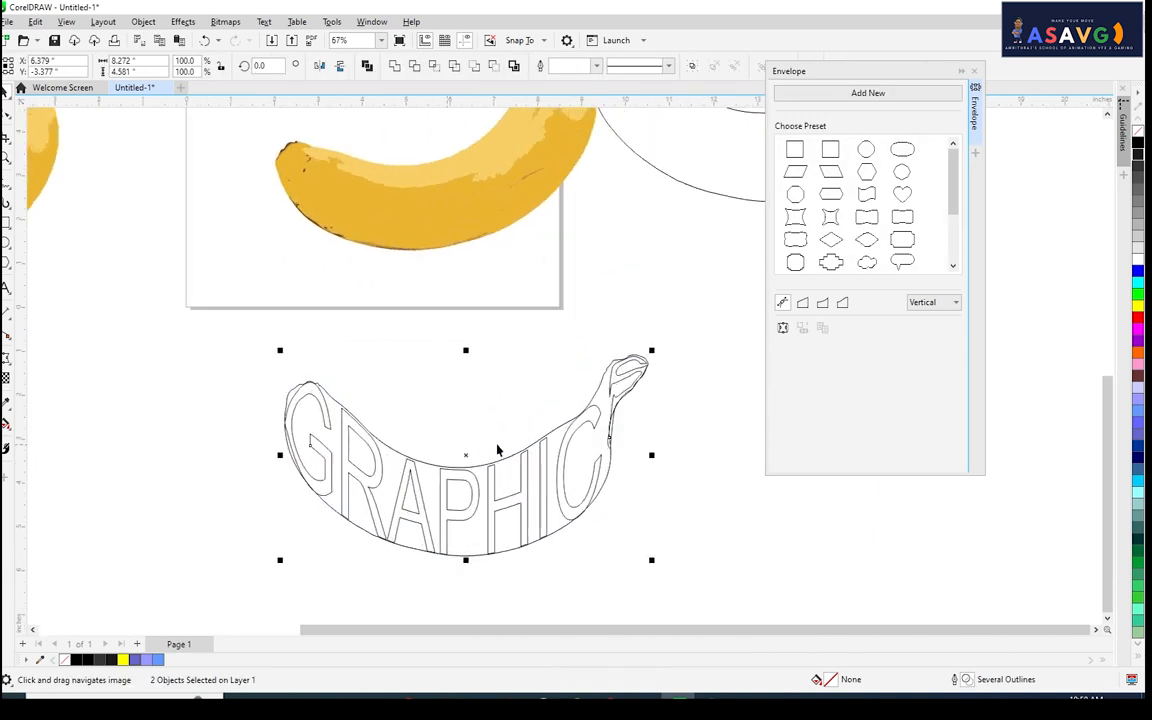
Try welding the spare lettering to the undivided banana outline, and undo the weld.
left_click(670, 468)
scroll(670, 468, "down", 1)
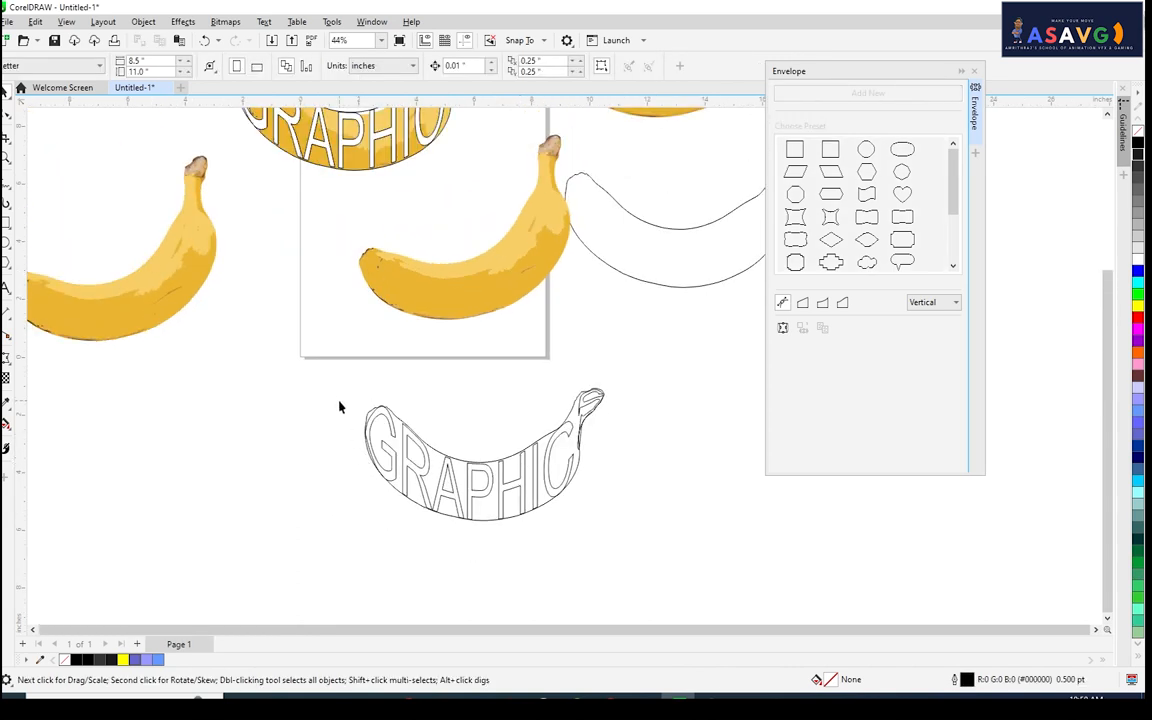
scroll(572, 490, "up", 1)
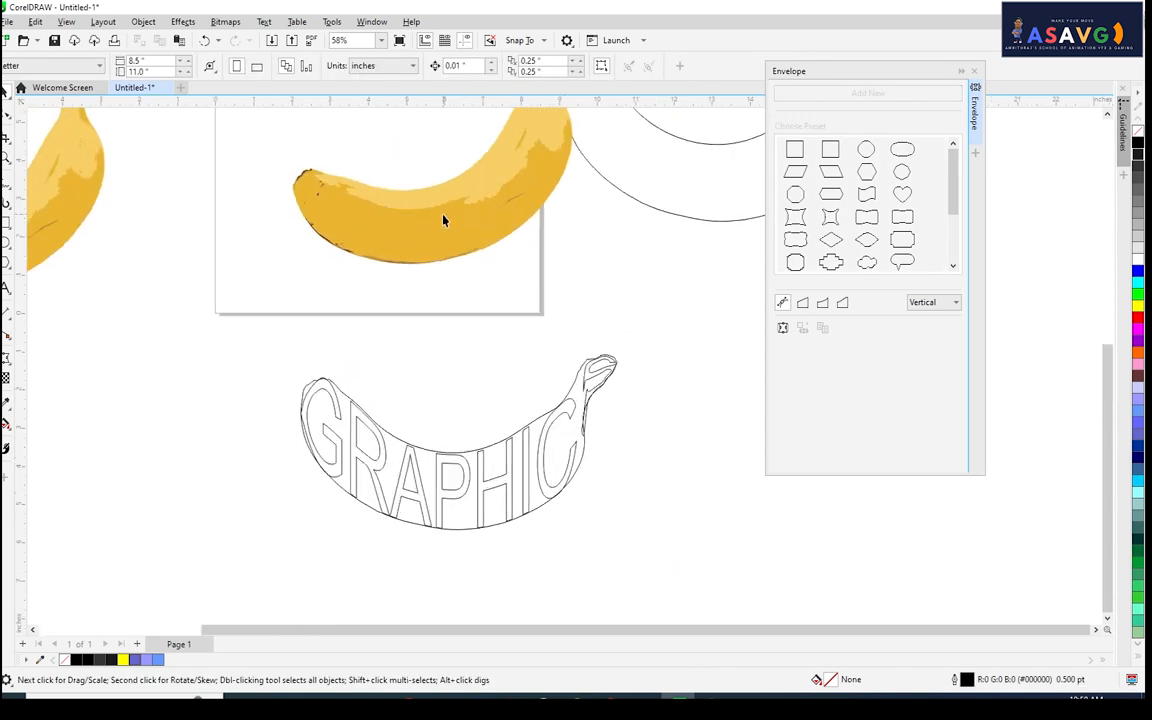
left_click(400, 447)
left_click(418, 497, "shift")
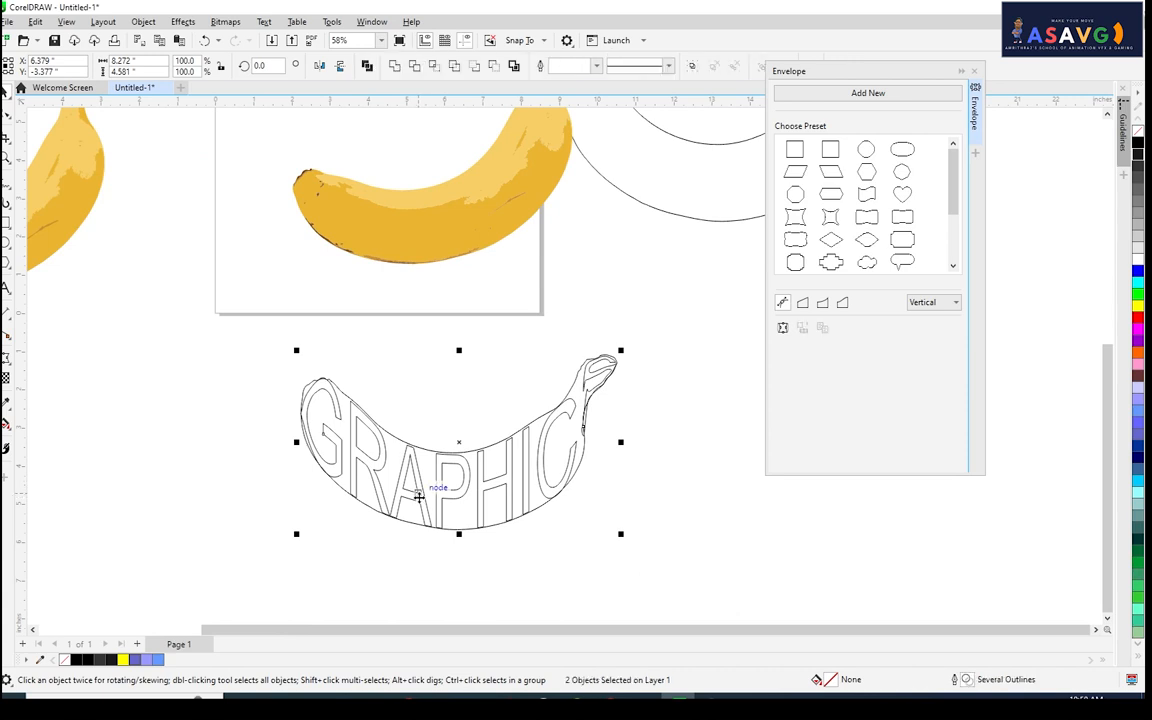
left_click(394, 66)
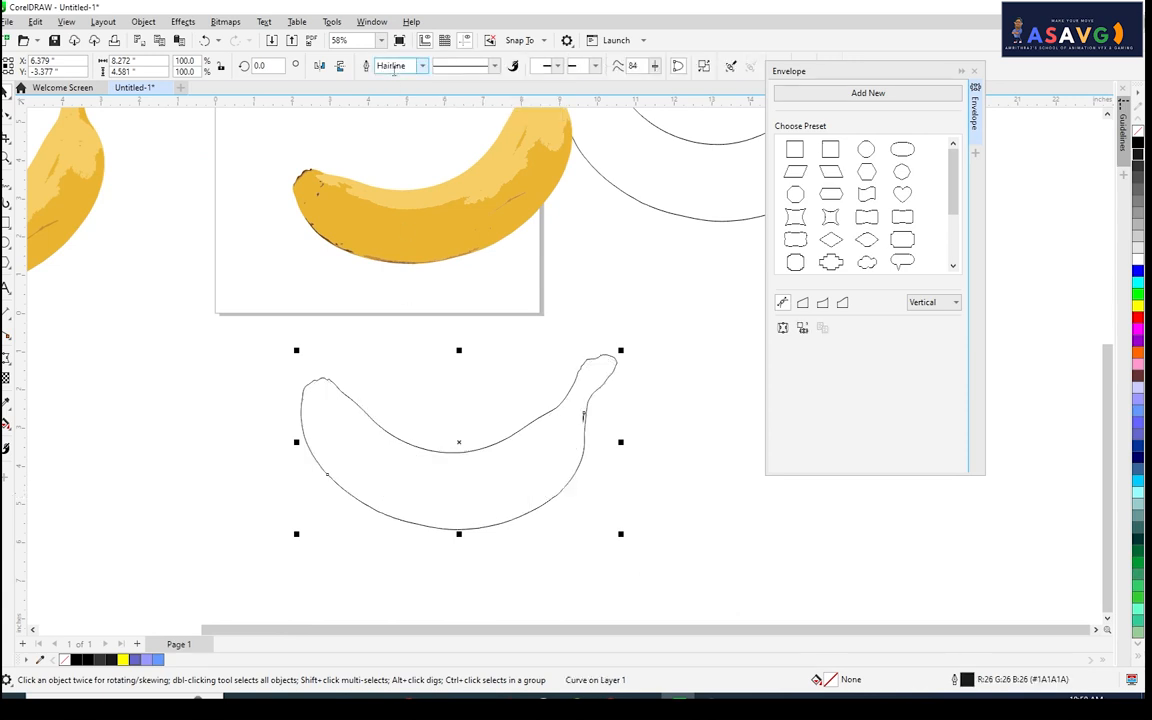
key("ctrl+z")
Try Front minus back on the spare lettering and the undivided banana outline, and undo it.
left_click(490, 477)
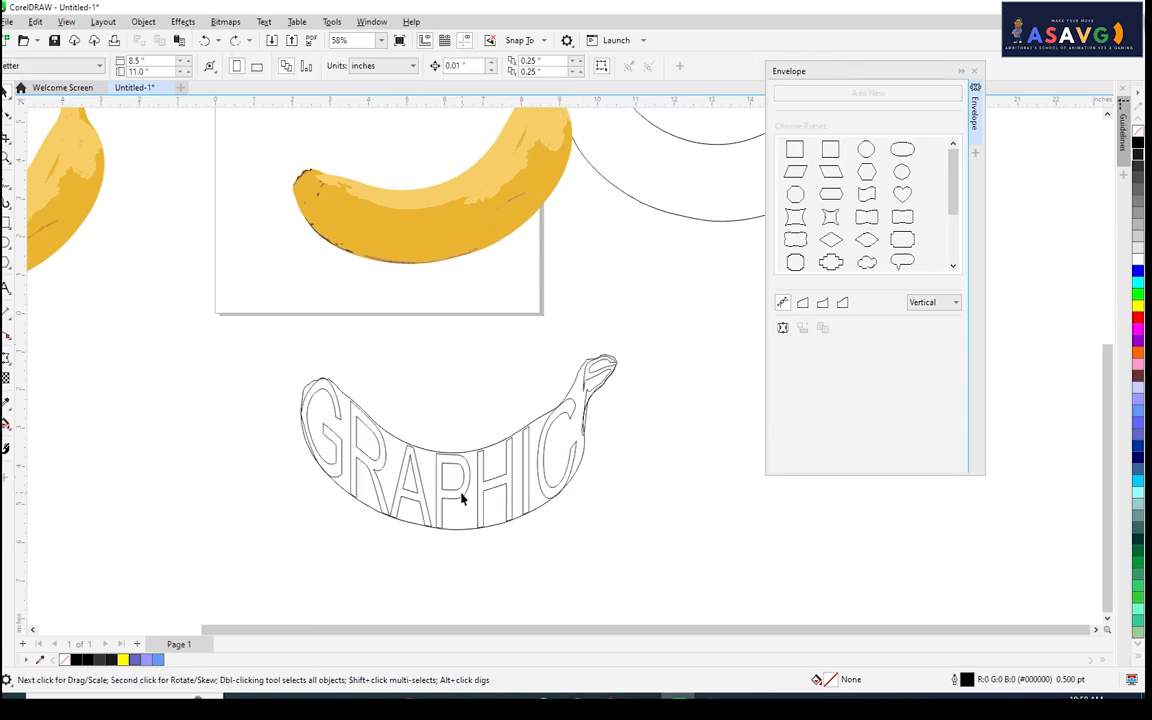
left_click(462, 497)
left_click(392, 441, "shift")
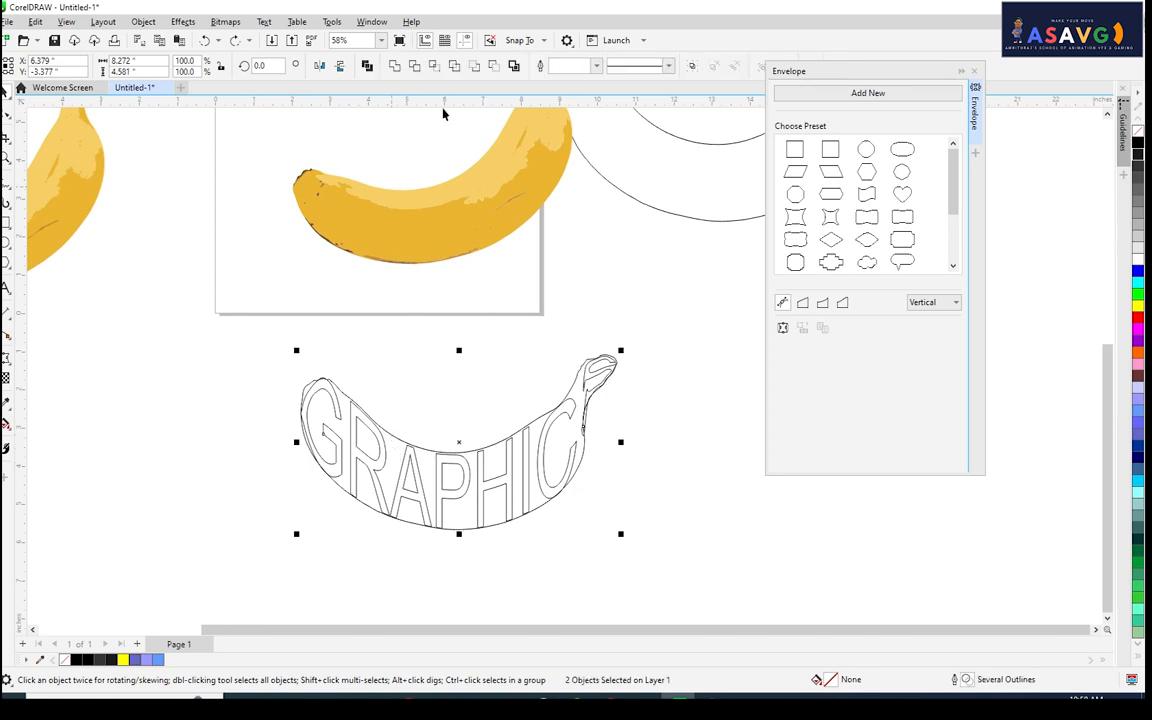
left_click(475, 66)
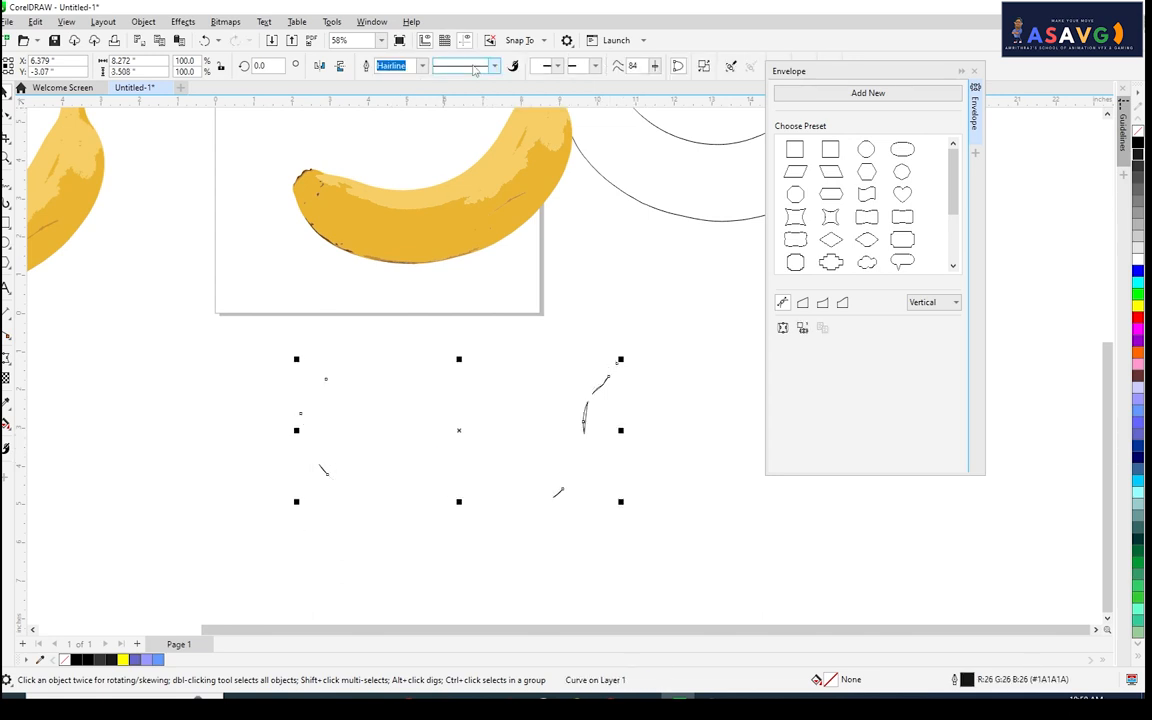
key("ctrl+z")
Cut the spare GRAPHICS lettering out of the undivided banana outline with Back minus front.
left_click(493, 66)
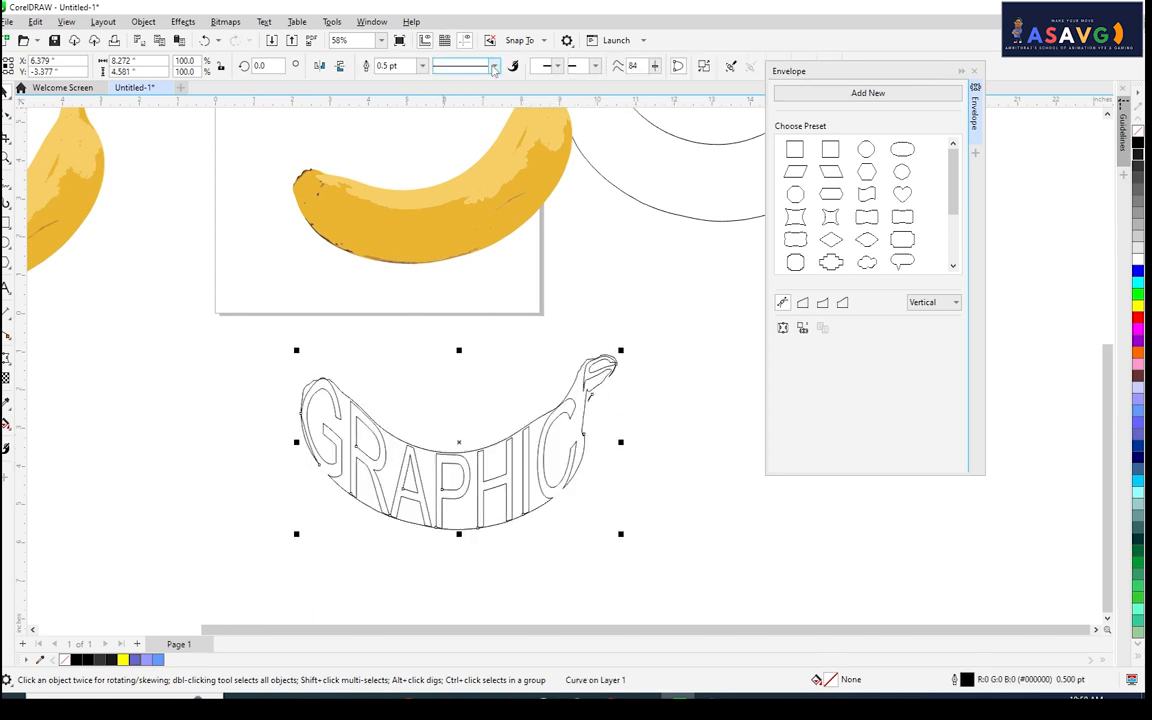
key("ctrl+z")
scroll(540, 391, "up", 4)
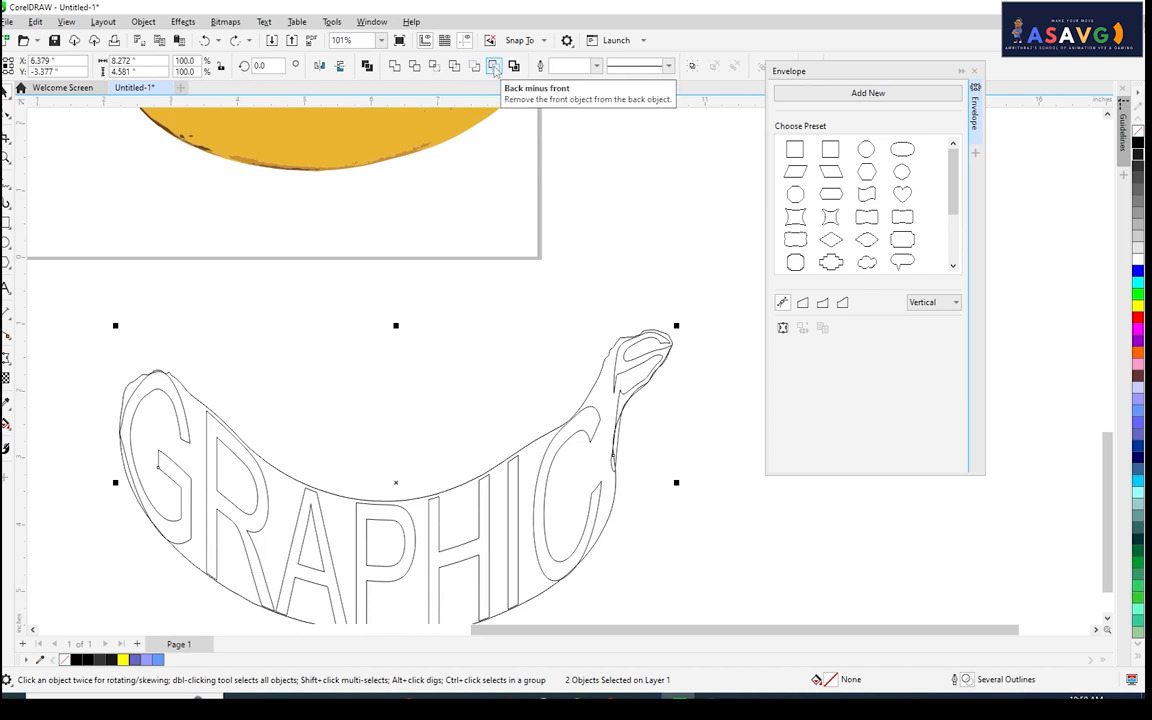
left_click(493, 66)
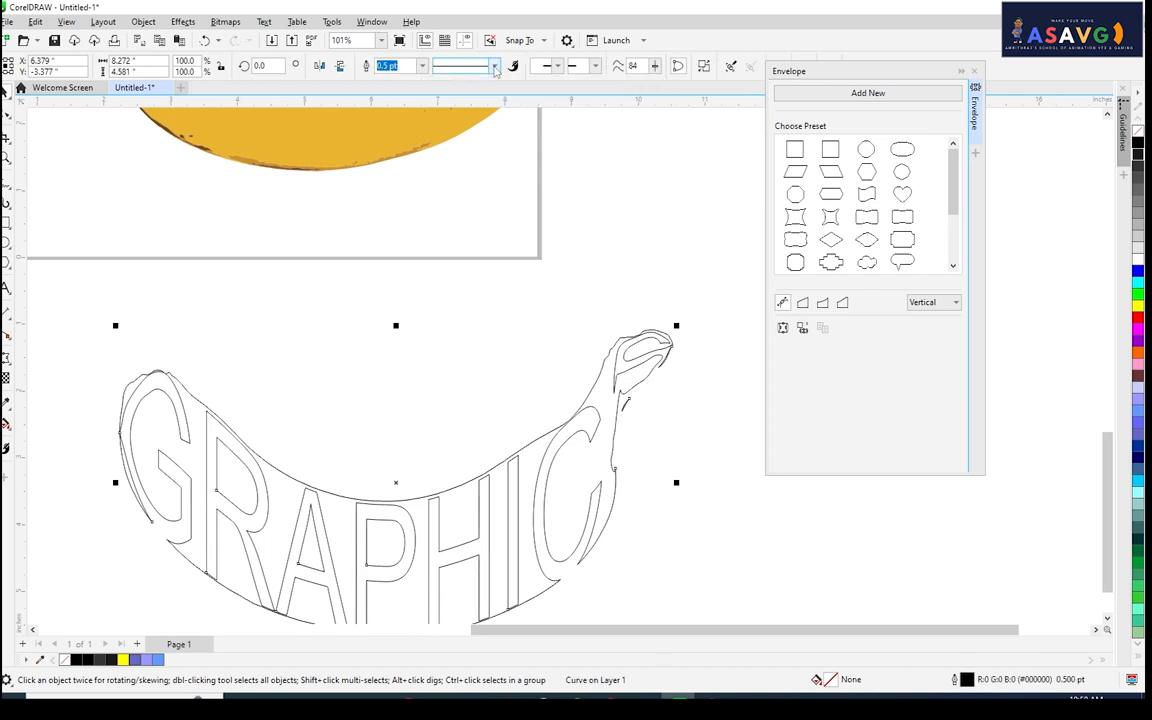
Try Back minus front again on the spare GRAPHICS lettering and the banana outline around it, and undo it.
left_click(450, 337)
scroll(555, 476, "down", 2)
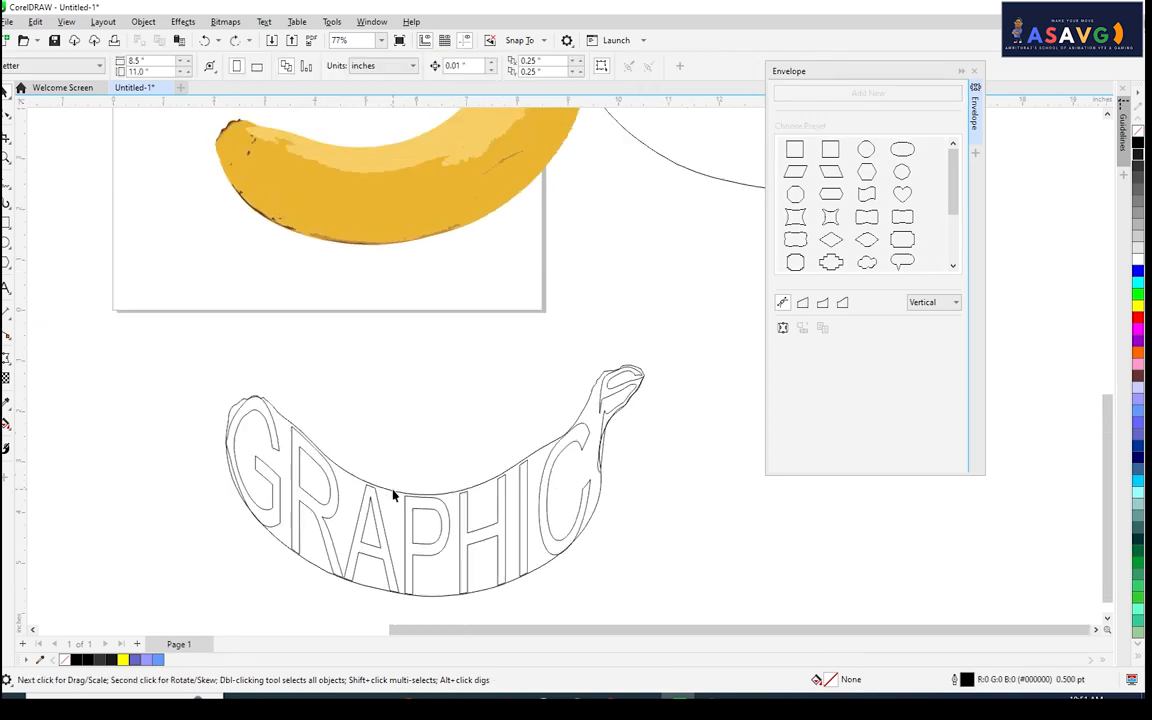
left_click(374, 511)
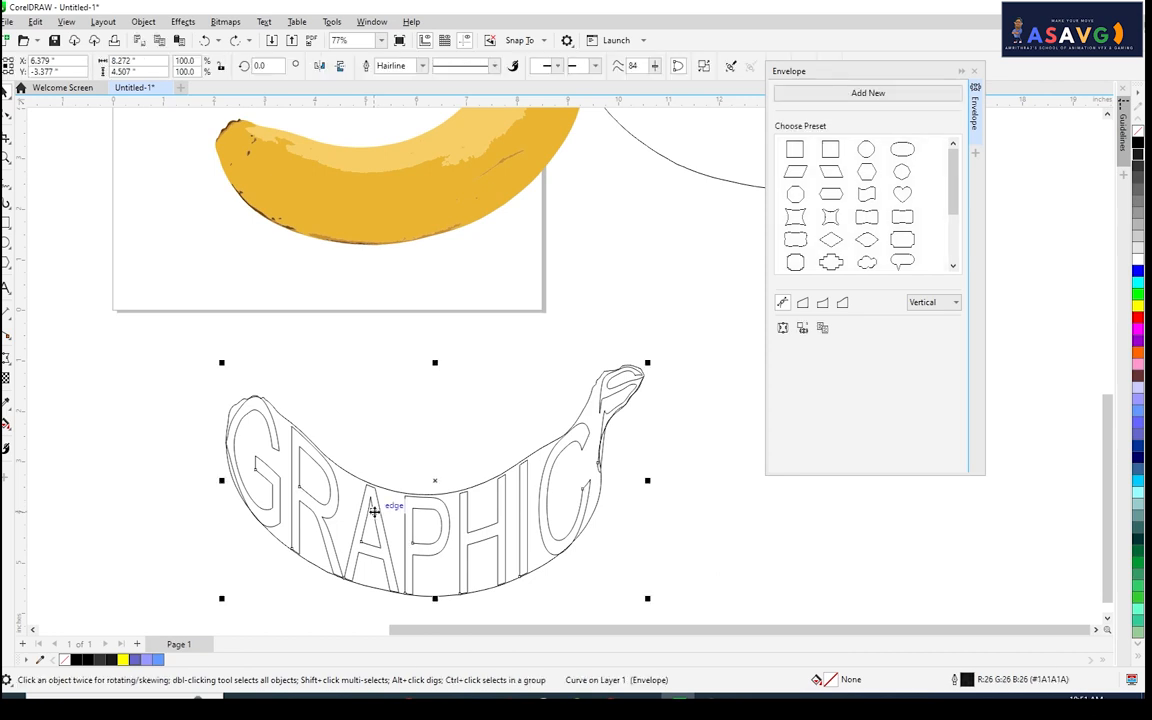
left_click(345, 470, "shift")
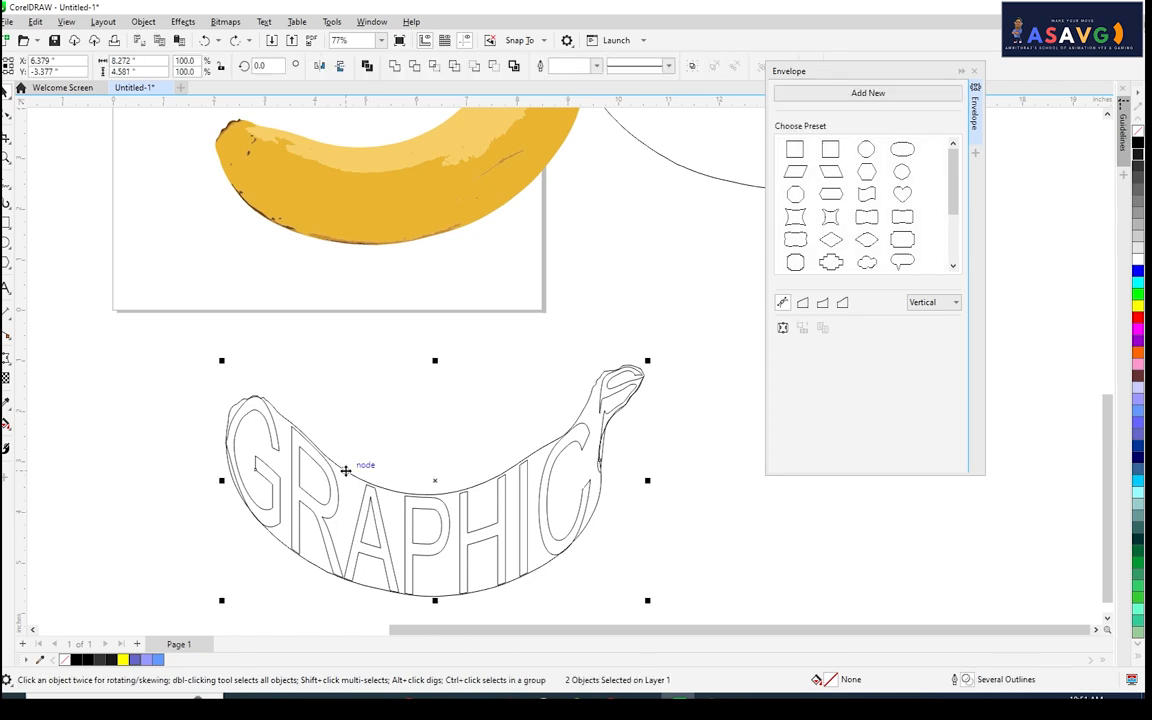
left_click(393, 461)
double_click(412, 555)
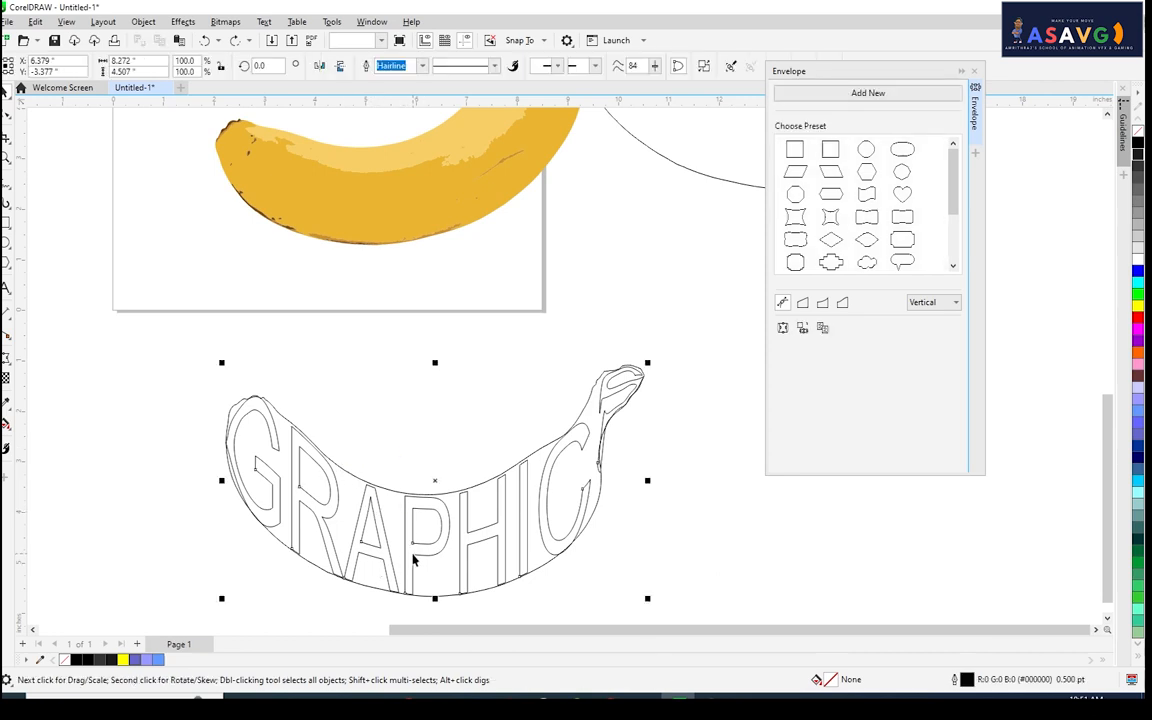
key("space")
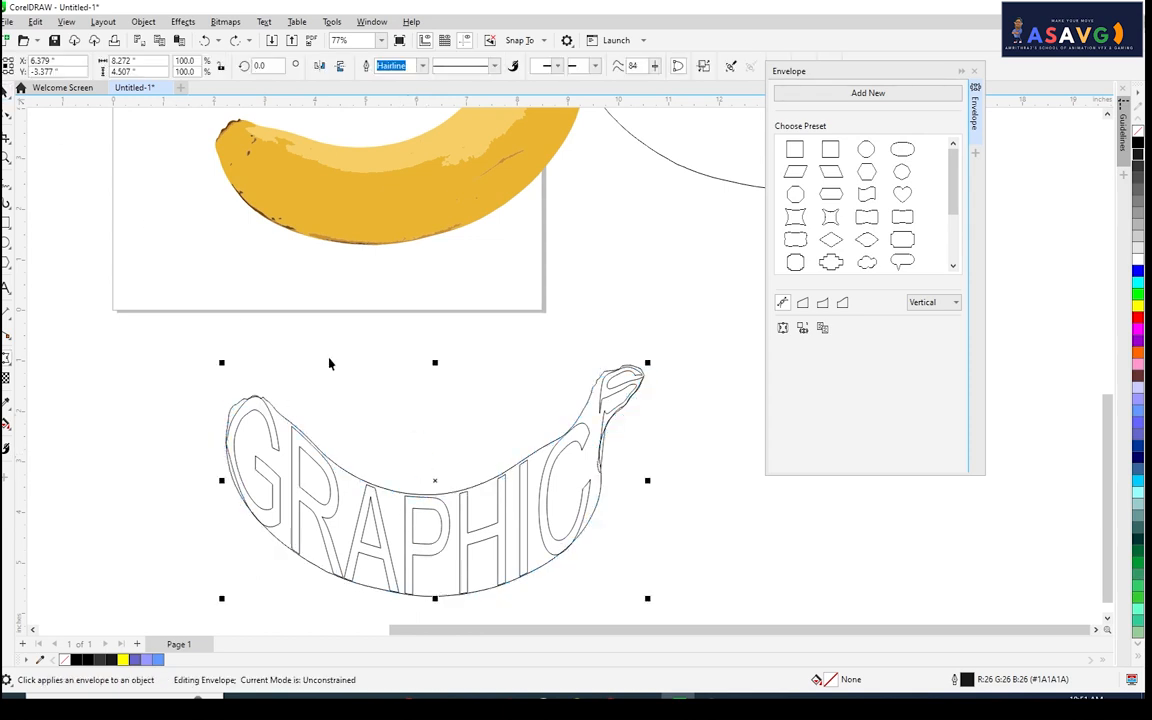
left_click(351, 475, "shift")
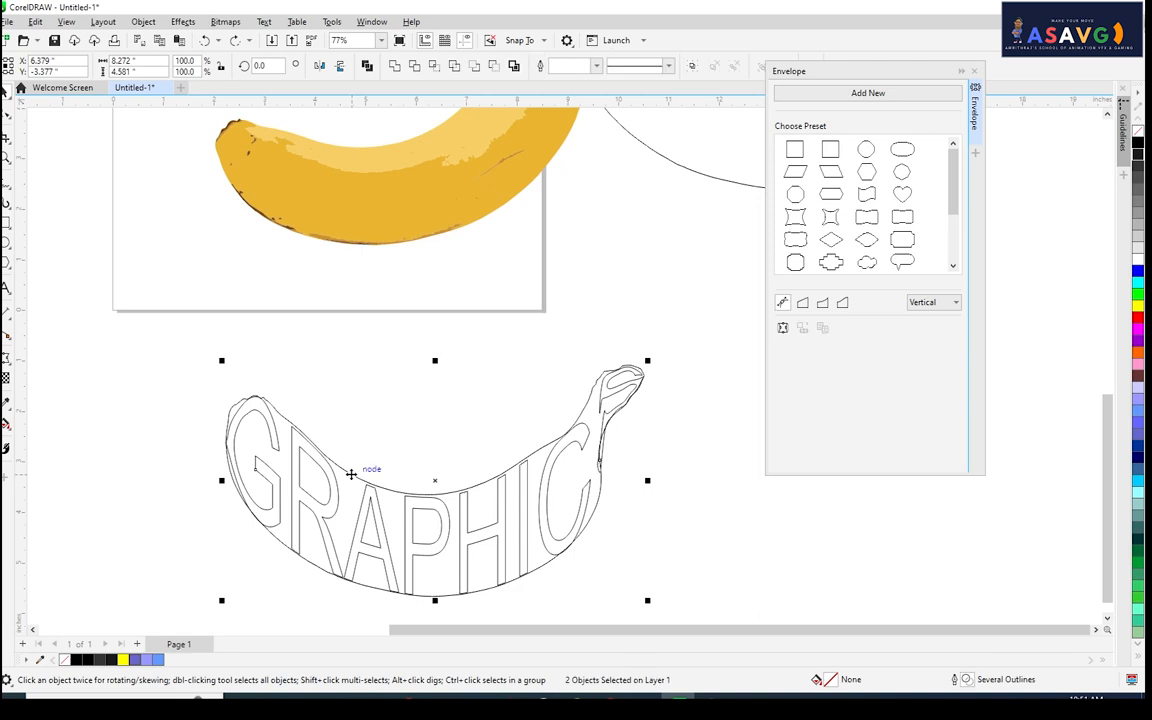
left_click(493, 67)
key("ctrl+z")
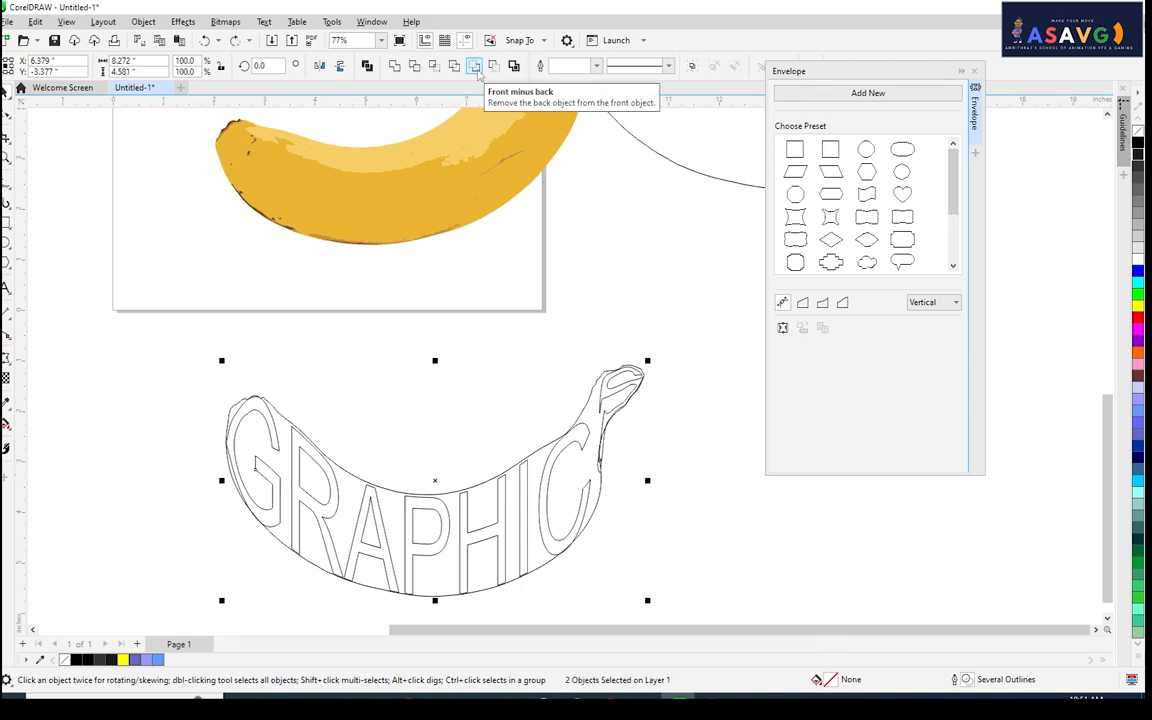
Try Intersect on the spare GRAPHICS lettering and the banana outline around it, and undo it.
left_click(430, 66)
key("z")
key("ctrl+z")
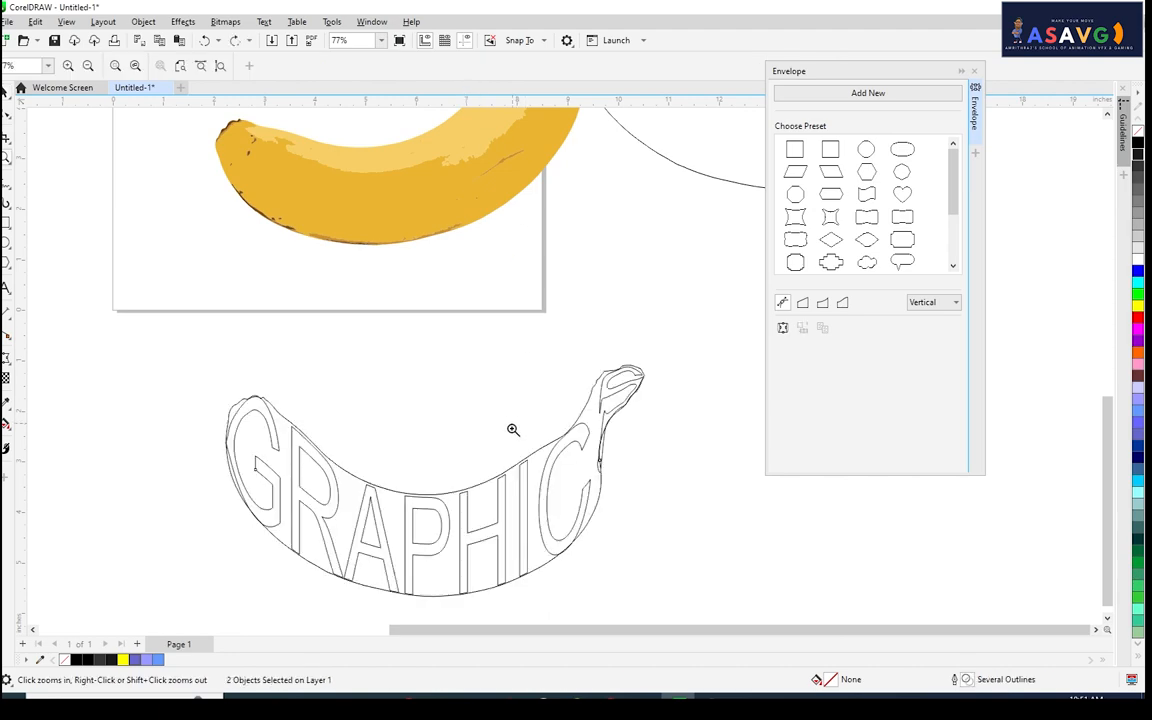
Try moving the traced banana beside the page onto the spare GRAPHICS lettering, and undo the move.
scroll(404, 404, "up", 3)
scroll(415, 415, "down", 2)
scroll(481, 368, "down", 4)
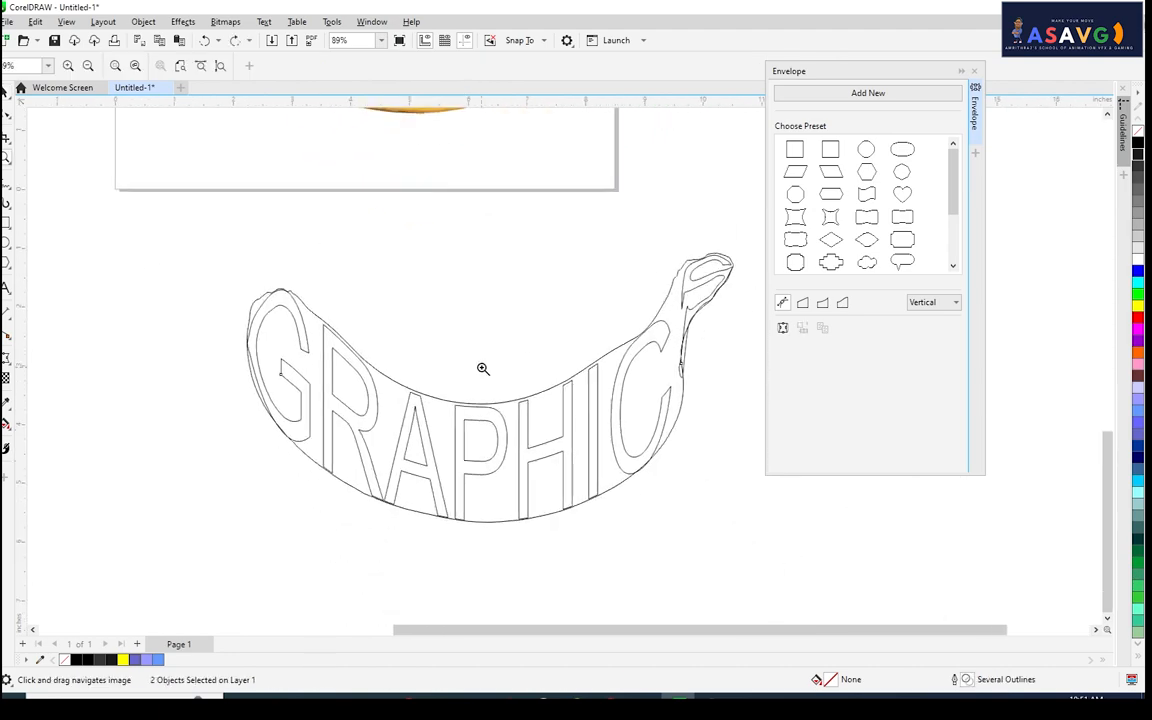
left_click_drag(499, 394, 460, 476)
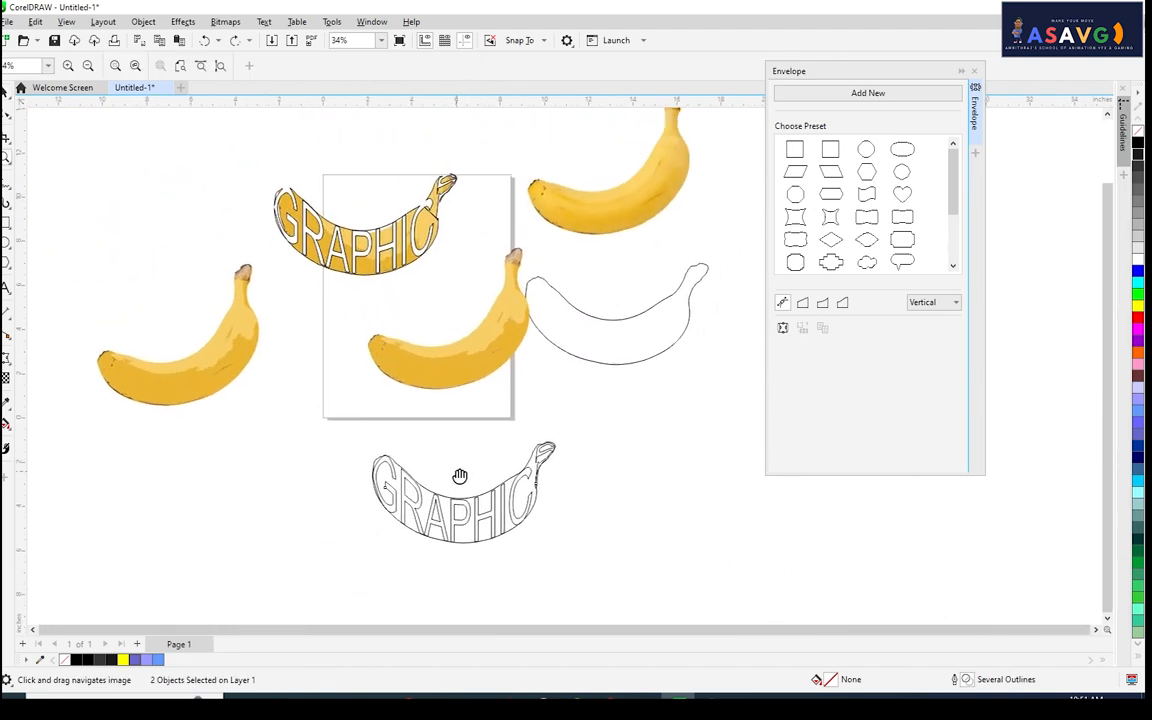
scroll(457, 432, "up", 2)
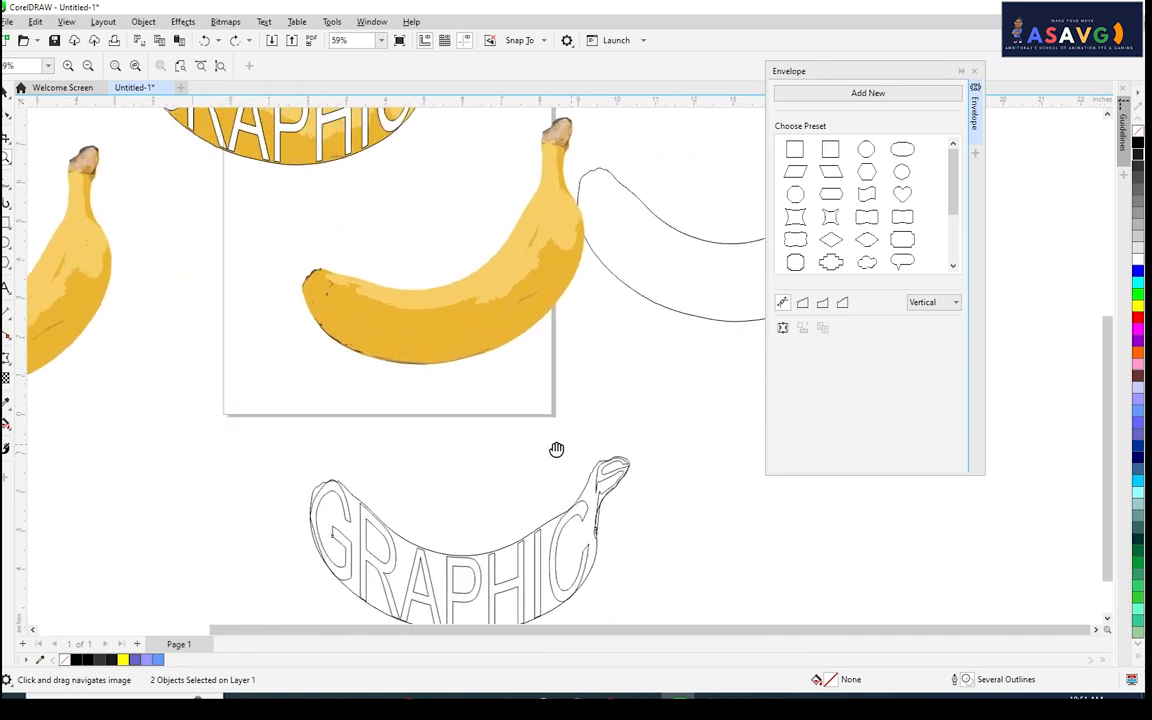
scroll(495, 397, "down", 1)
left_click_drag(438, 406, 574, 401)
left_click(6, 92)
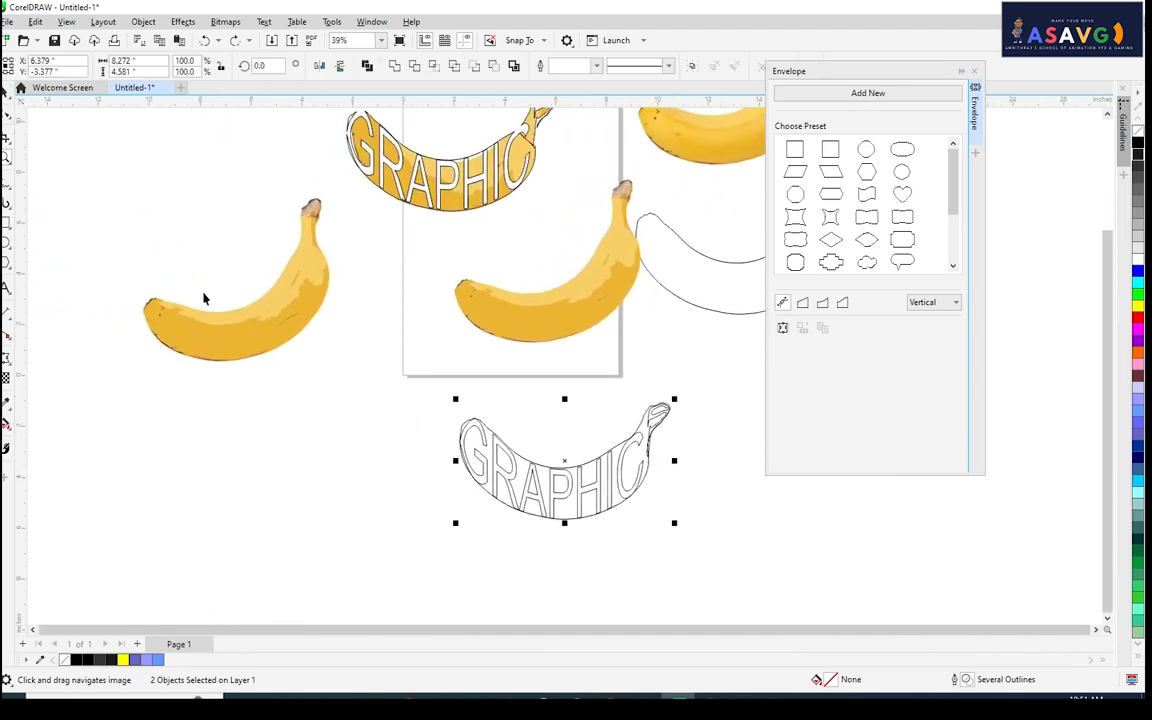
left_click(243, 326)
left_click_drag(244, 321, 571, 481)
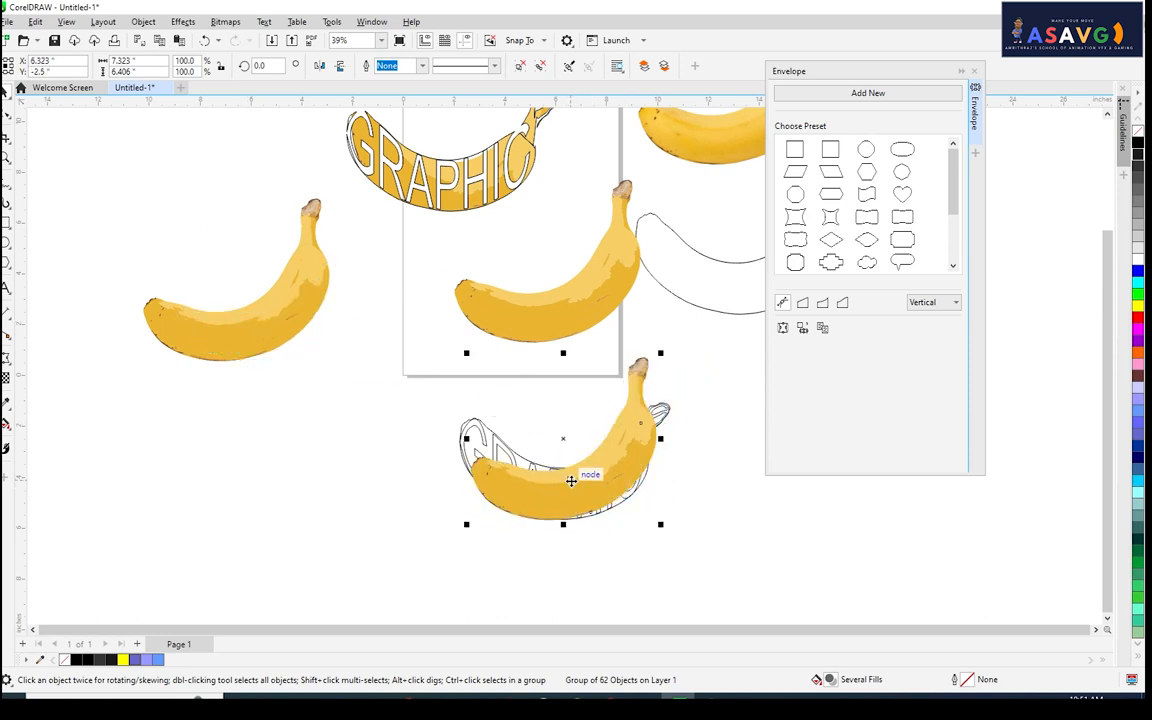
key("ctrl+z")
Place the traced banana from beside the page inside the spare GRAPHICS lettering with PowerClip.
left_click_drag(226, 329, 560, 495)
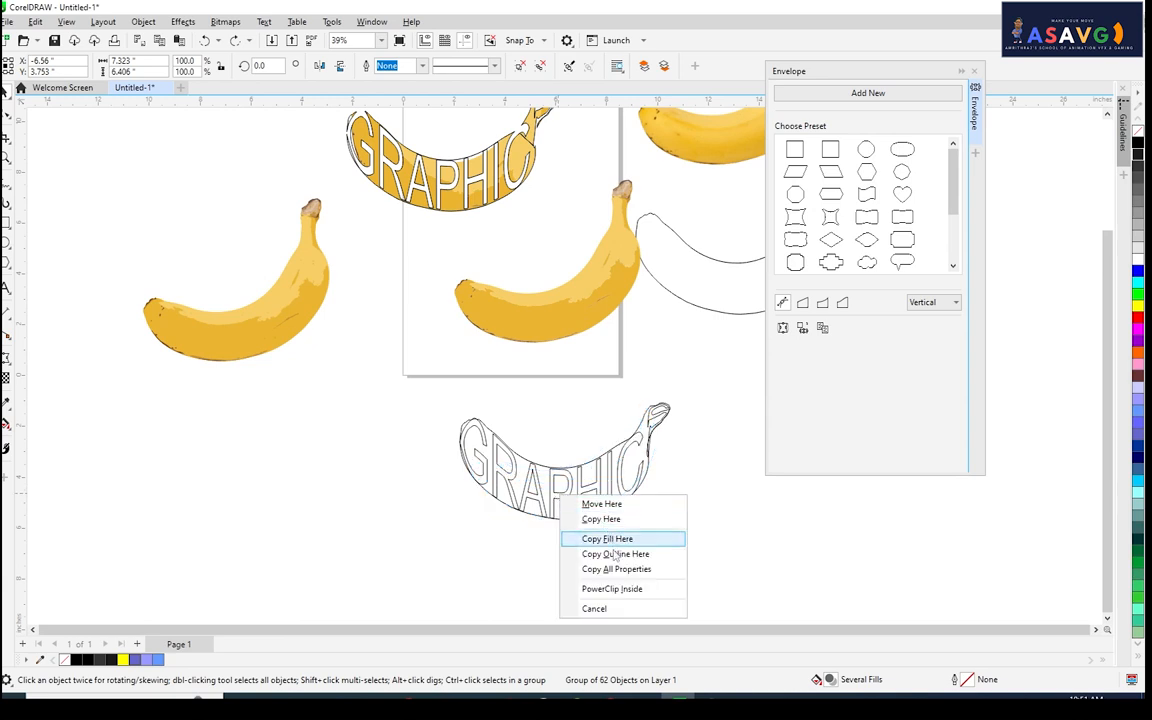
left_click(610, 589)
scroll(721, 487, "up", 1)
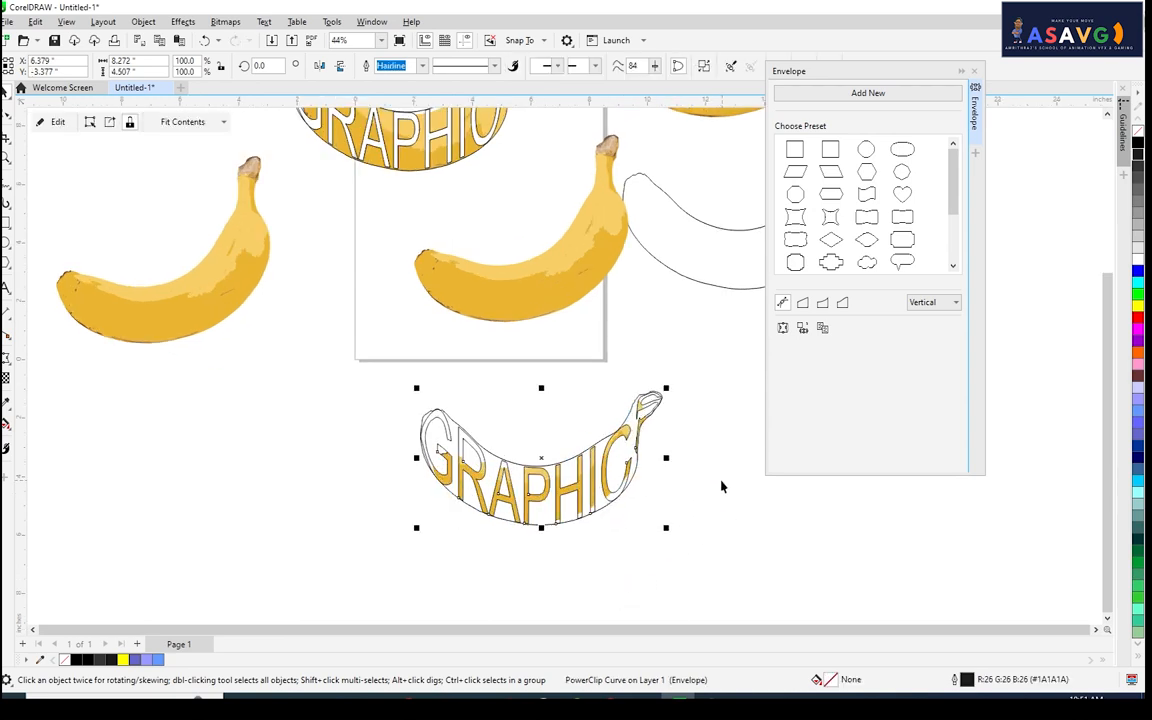
Move the empty banana outline about 1.6 inches further right, away from the page.
scroll(721, 487, "up", 2)
left_click_drag(366, 478, 530, 468)
scroll(590, 388, "down", 2)
left_click_drag(560, 346, 216, 432)
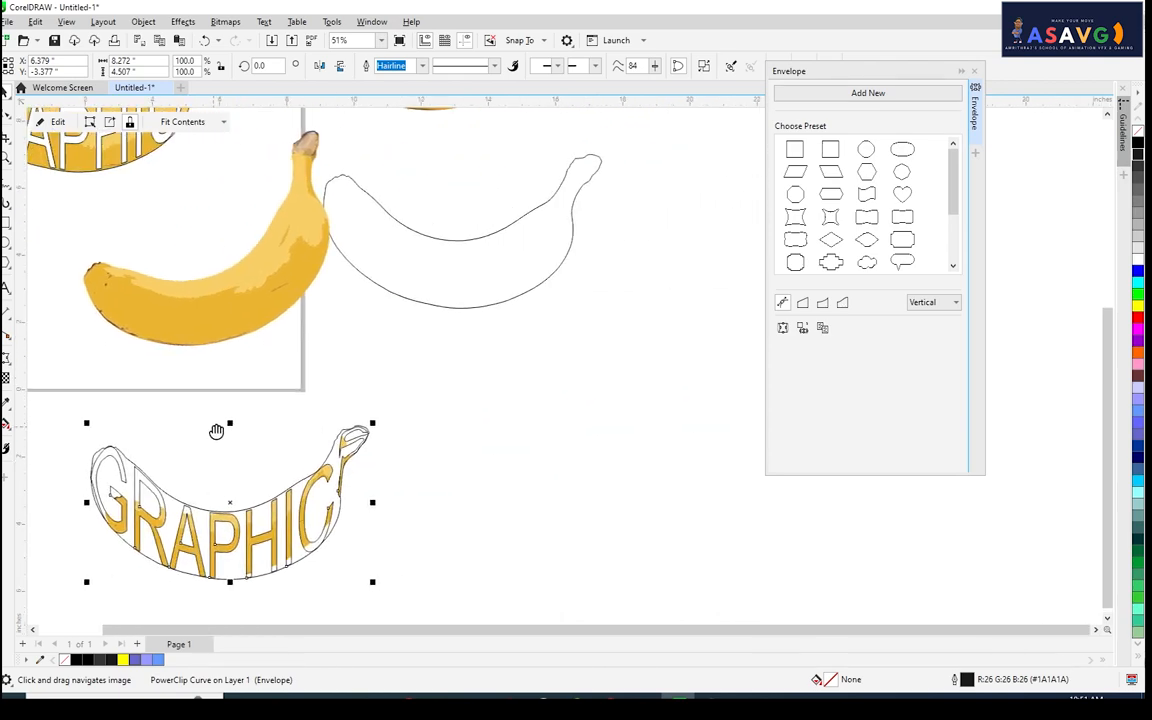
left_click_drag(442, 360, 454, 450)
left_click(512, 330)
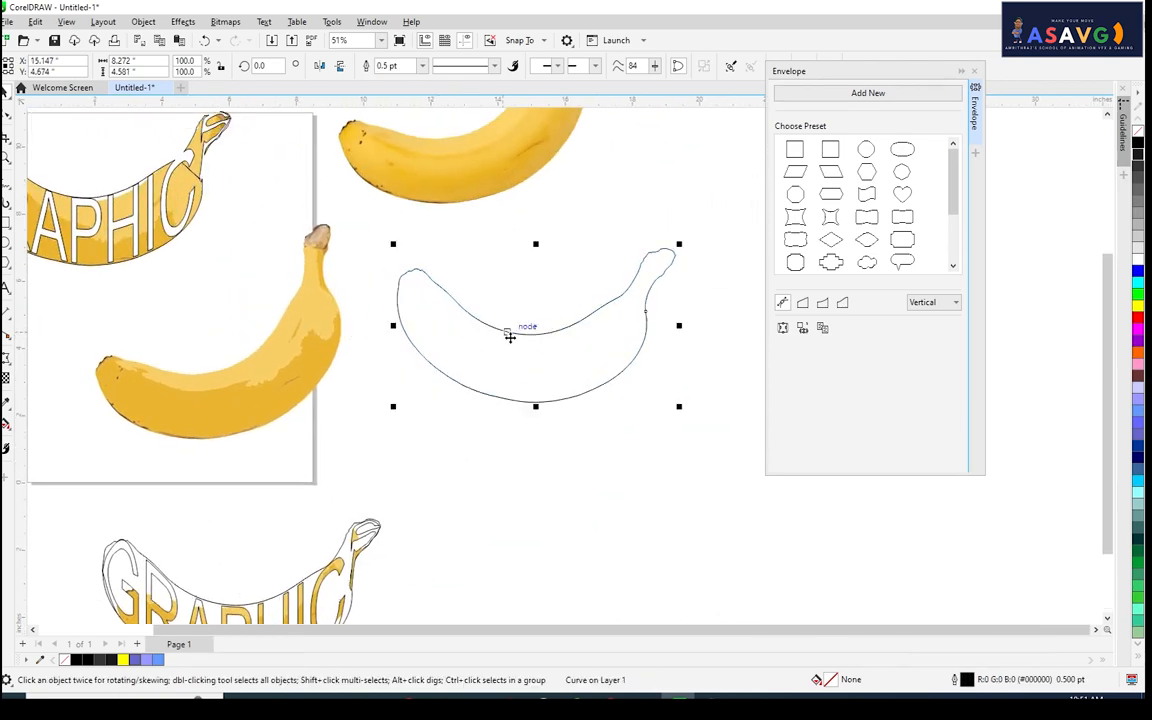
scroll(512, 334, "down", 2)
left_click_drag(385, 384, 503, 397)
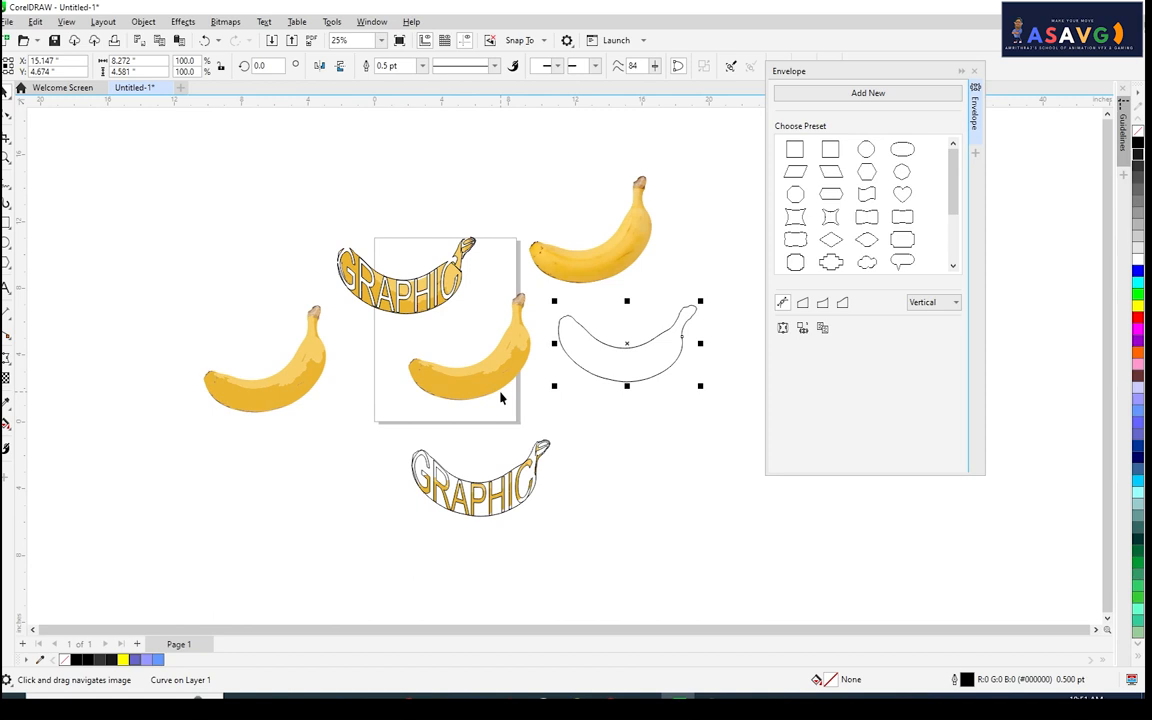
key("ctrl+z")
left_click_drag(600, 348, 661, 344)
left_click_drag(614, 399, 532, 386)
Add the text "graphics" in Arial, enlarge it to about 15.4 inches wide, and place it beside the banana-filled lettering.
key("F8")
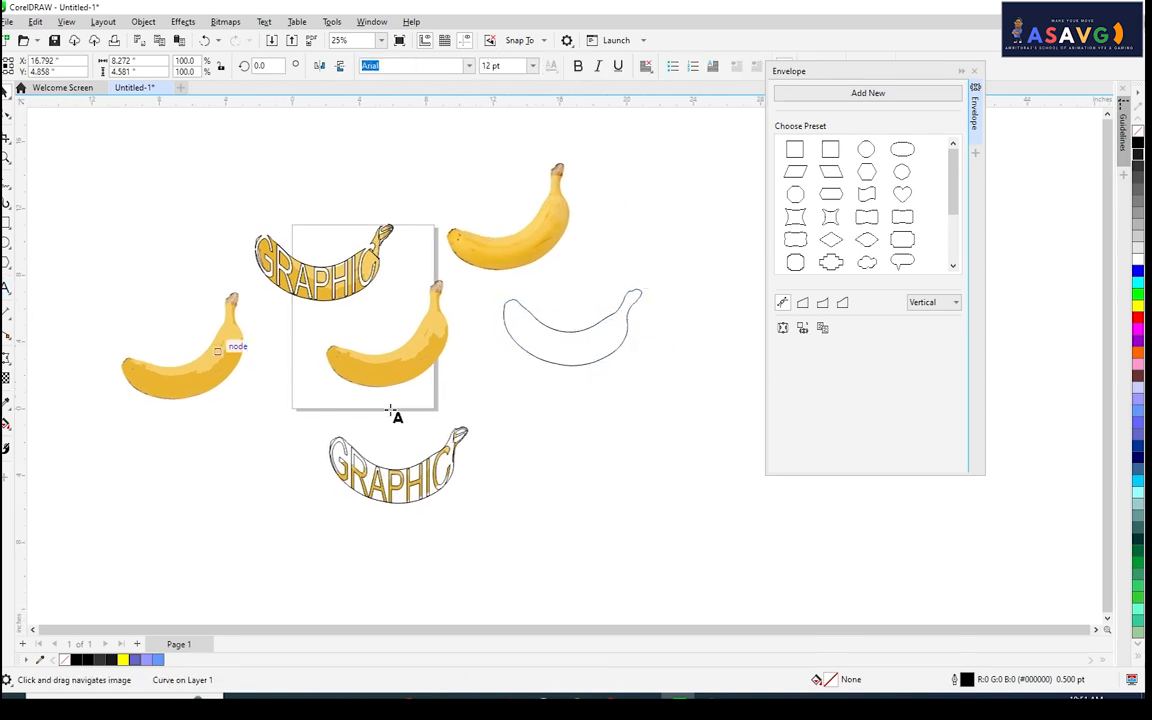
left_click(513, 493)
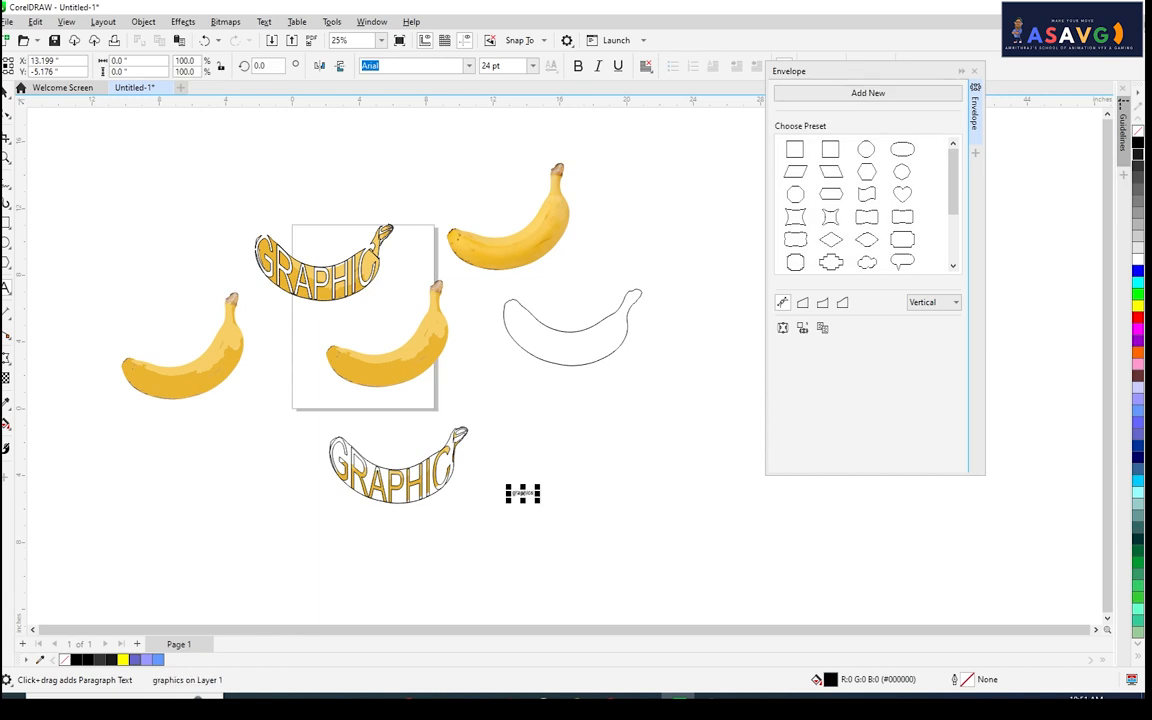
left_click(12, 98)
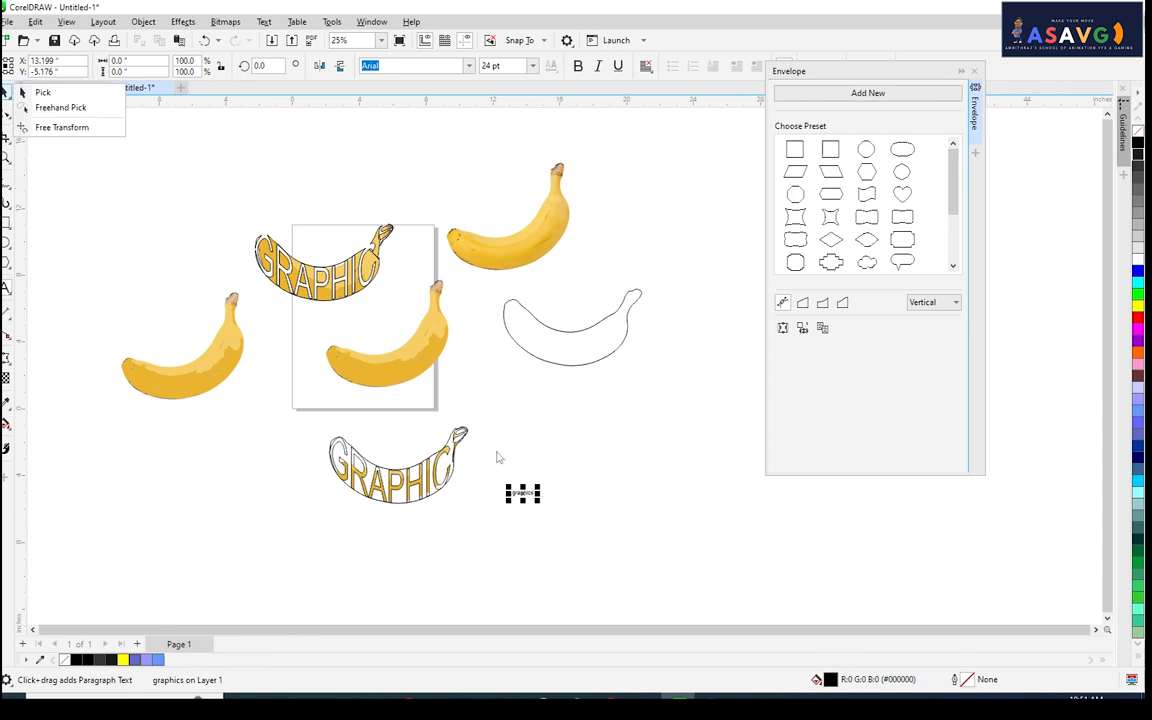
left_click(485, 452)
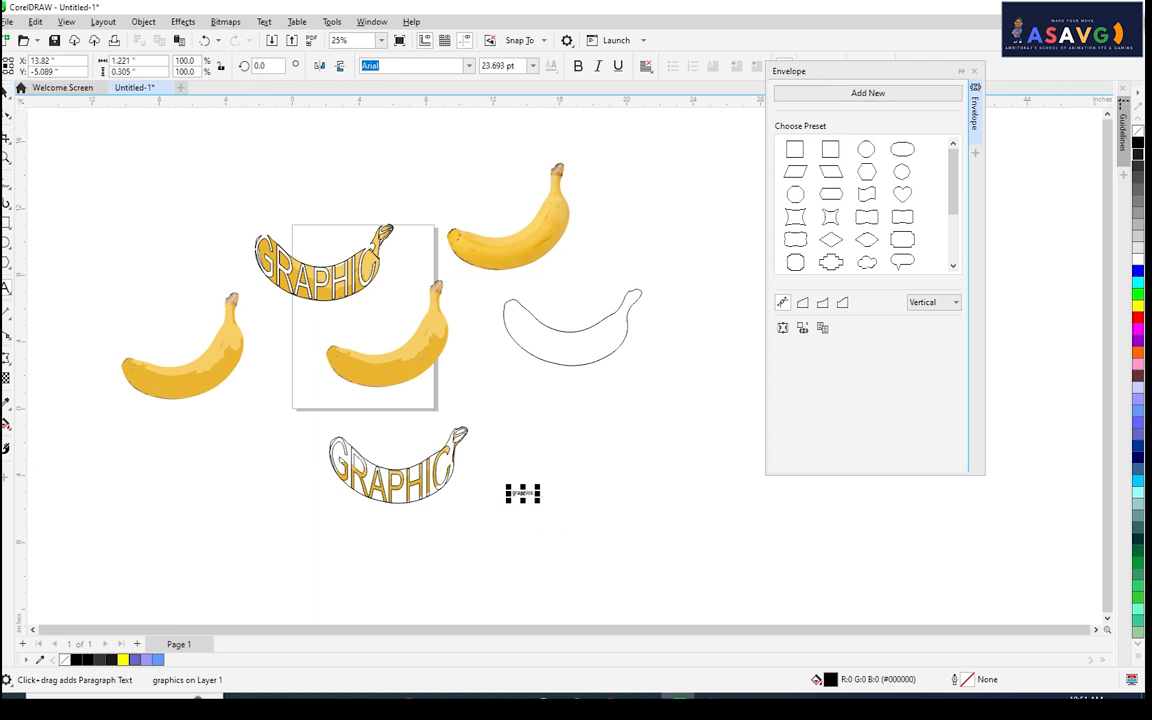
left_click(6, 90)
left_click_drag(538, 502, 692, 591)
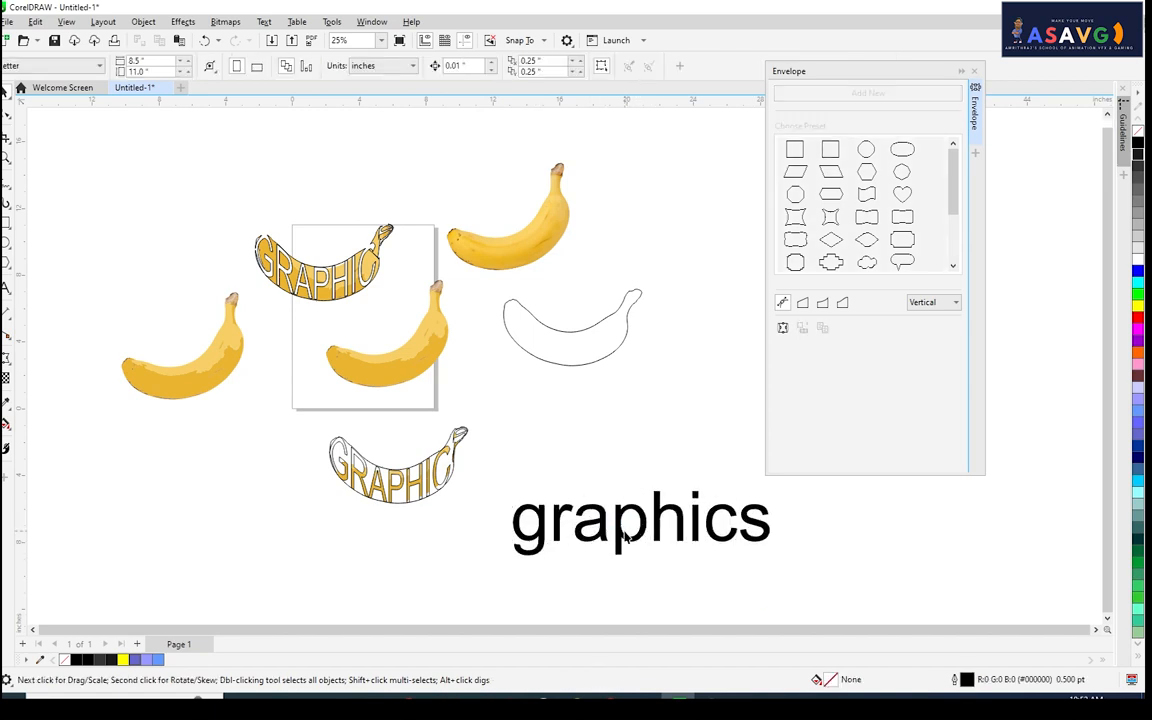
left_click_drag(590, 520, 536, 485)
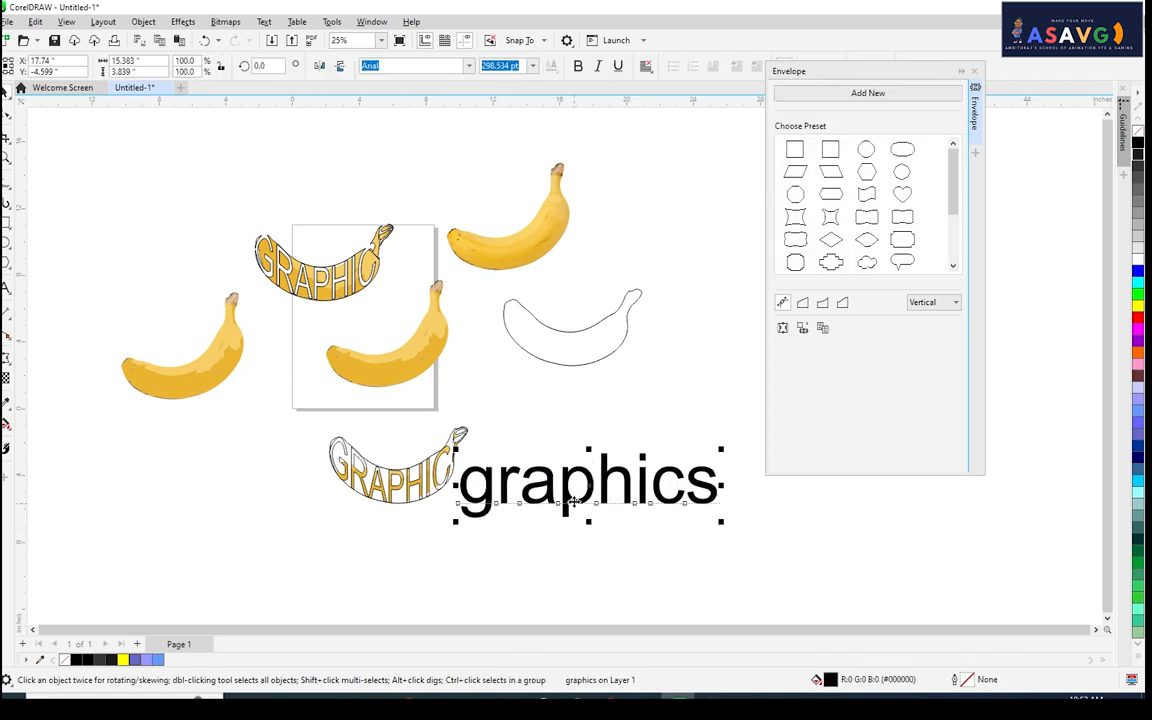
Remove the fill from the graphics text and give it a black outline.
left_click(1137, 128)
right_click(1138, 144)
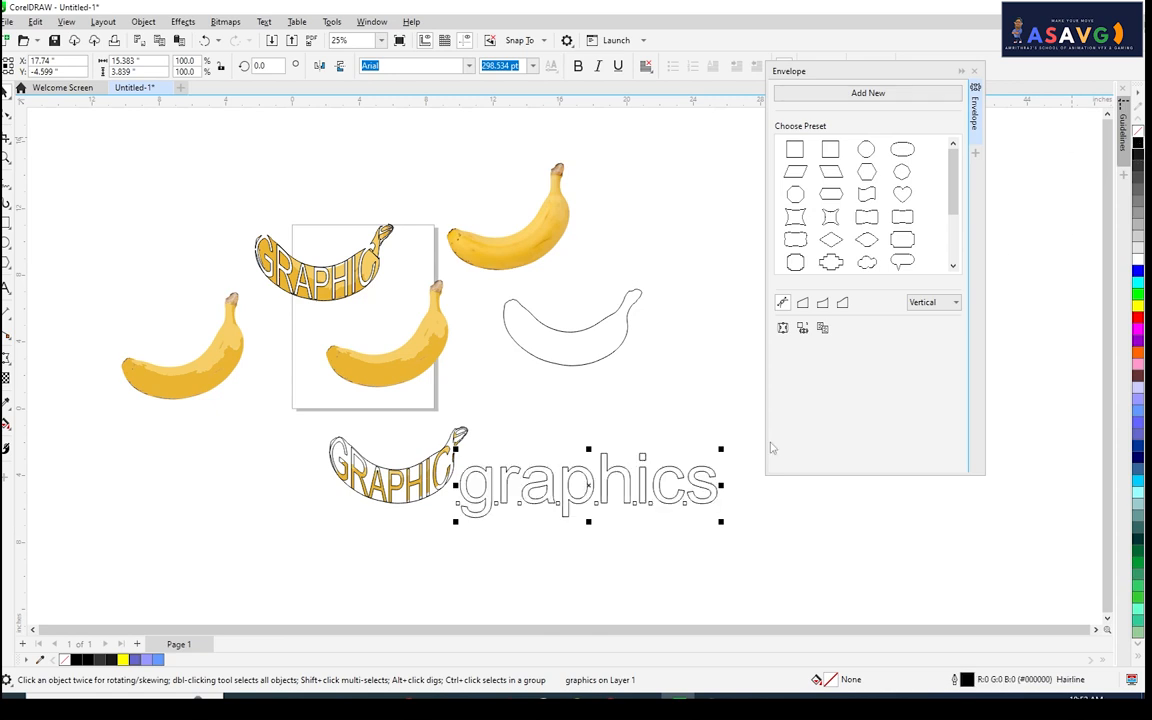
left_click(650, 521)
Scale the graphics text down to about 11.8 inches wide and move it below the empty banana outline.
left_click(571, 362)
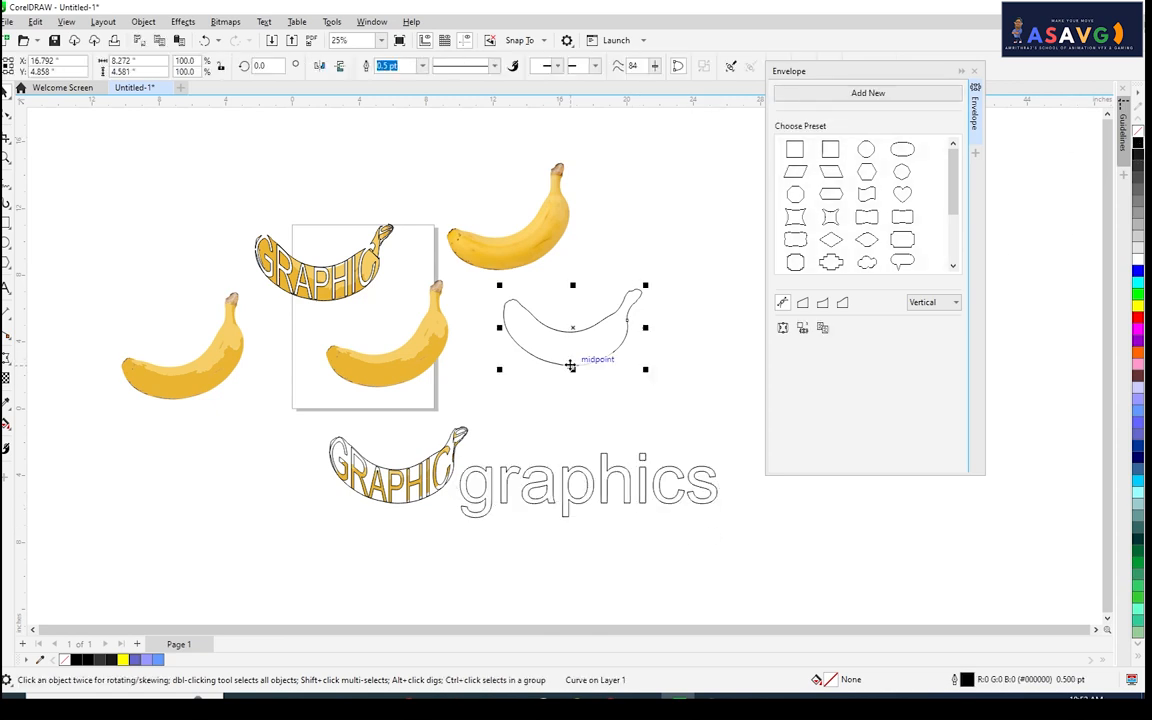
right_click(571, 363)
left_click(615, 288)
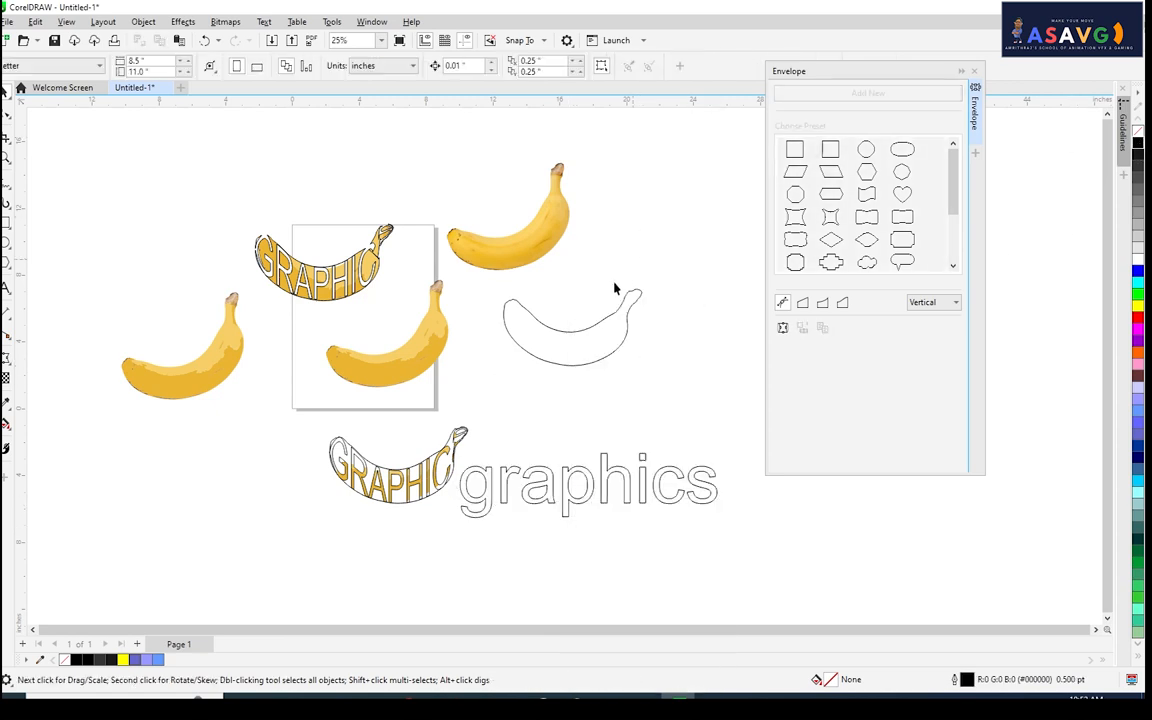
left_click(558, 364)
left_click(615, 488)
left_click(689, 502)
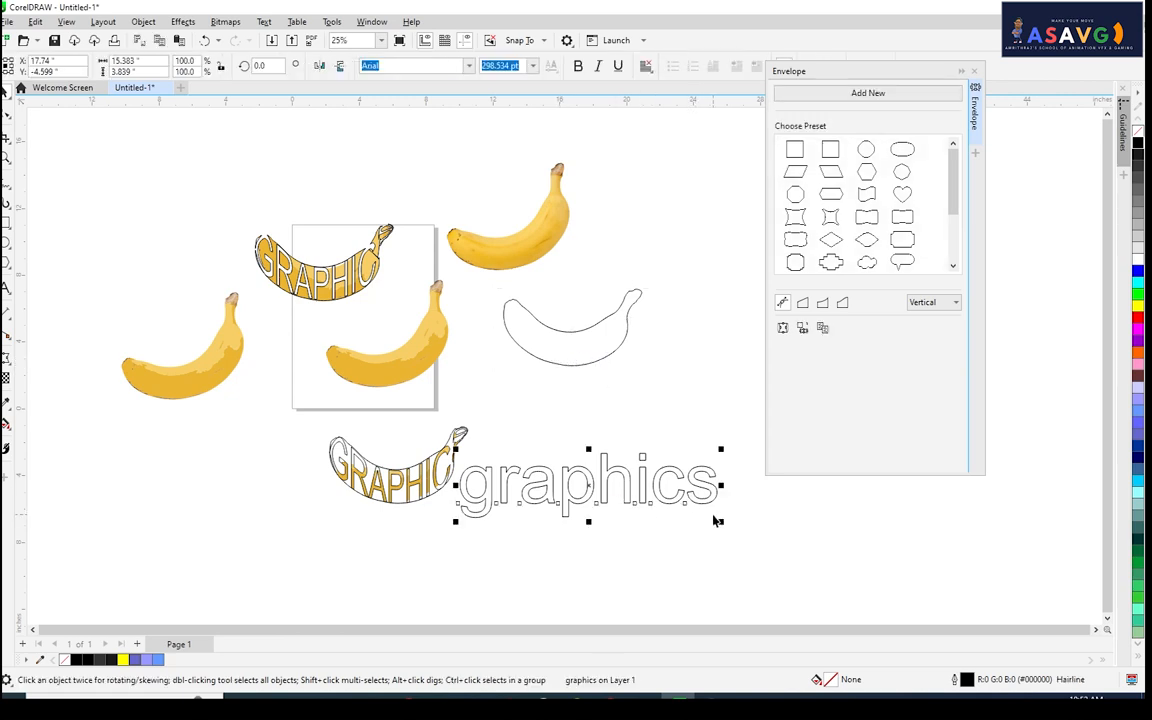
left_click_drag(716, 521, 659, 505)
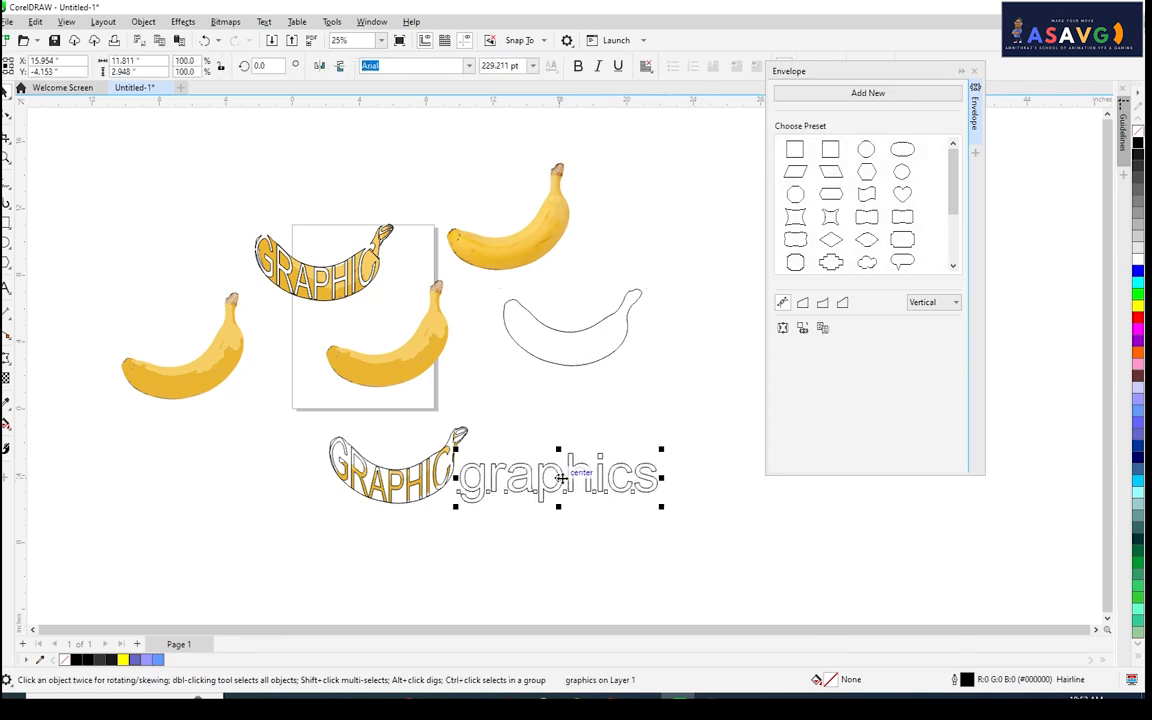
left_click_drag(562, 478, 611, 455)
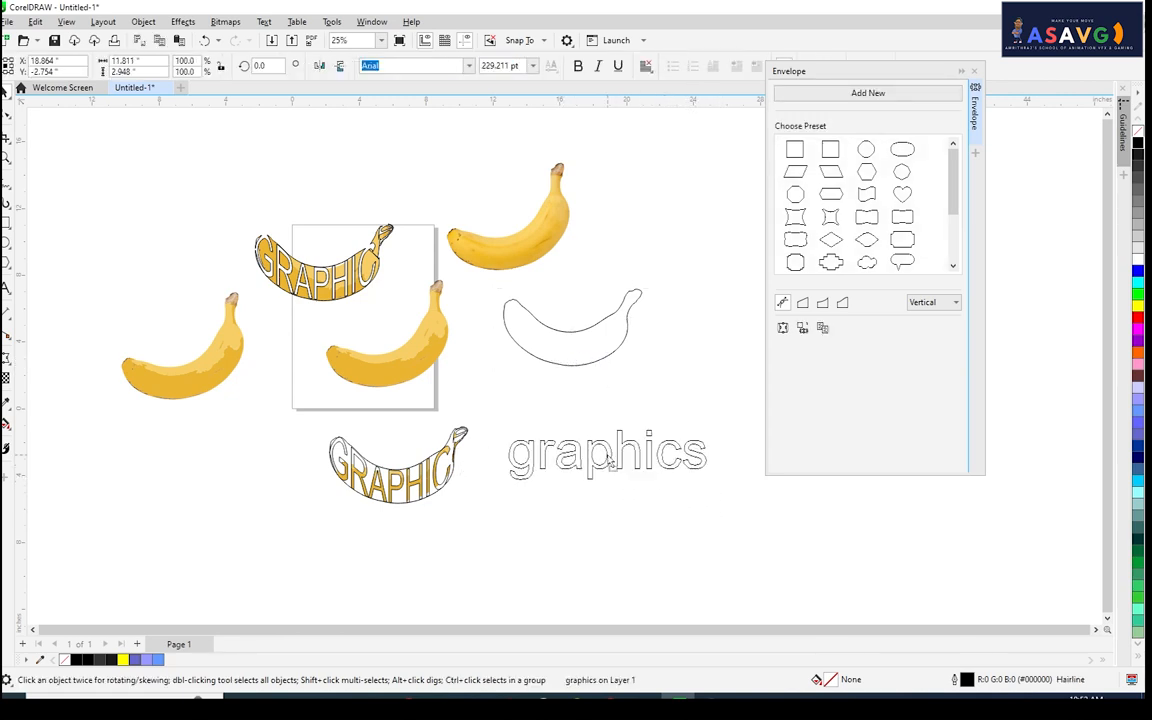
Shape the graphics text with an envelope taken from the empty banana outline, and align both objects by their centres.
left_click(575, 366)
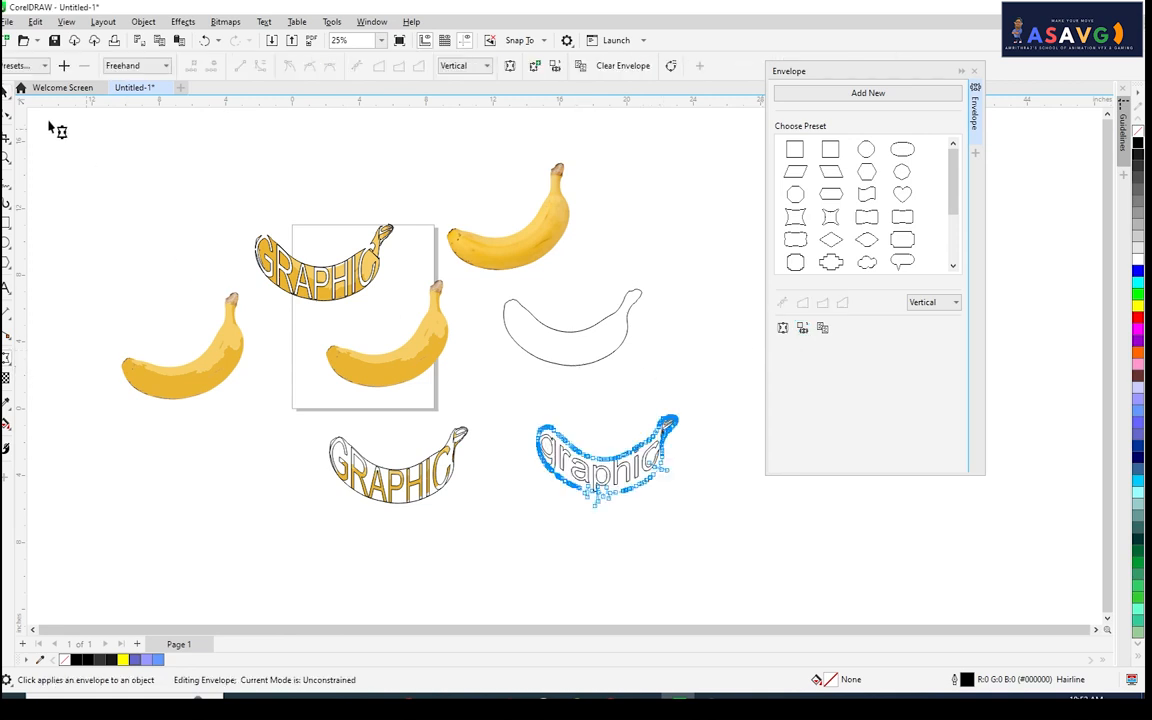
left_click(6, 88)
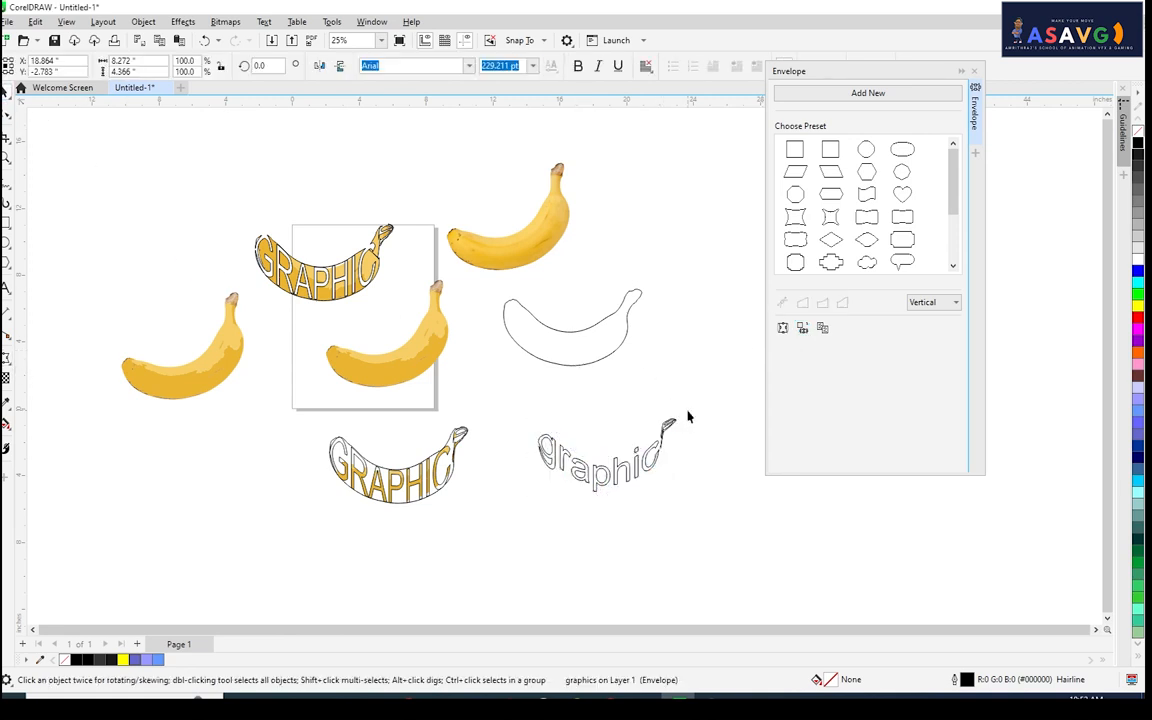
left_click(606, 483)
left_click(588, 362, "shift")
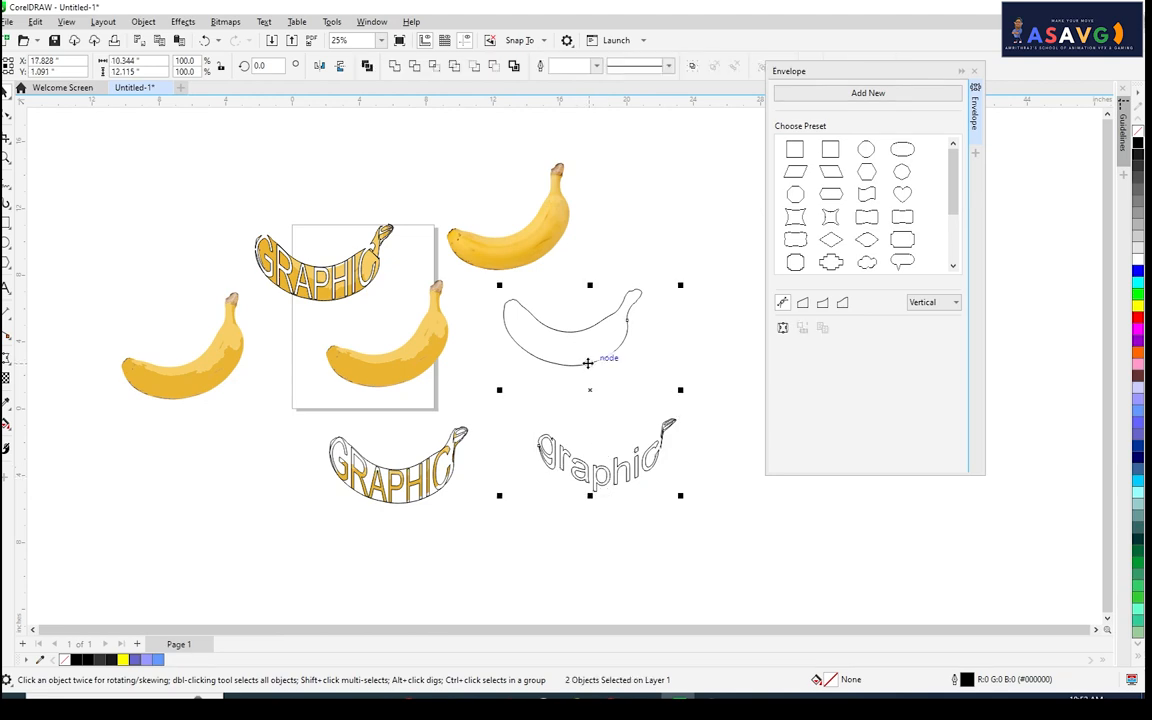
key("e")
key("c")
scroll(600, 338, "up", 5)
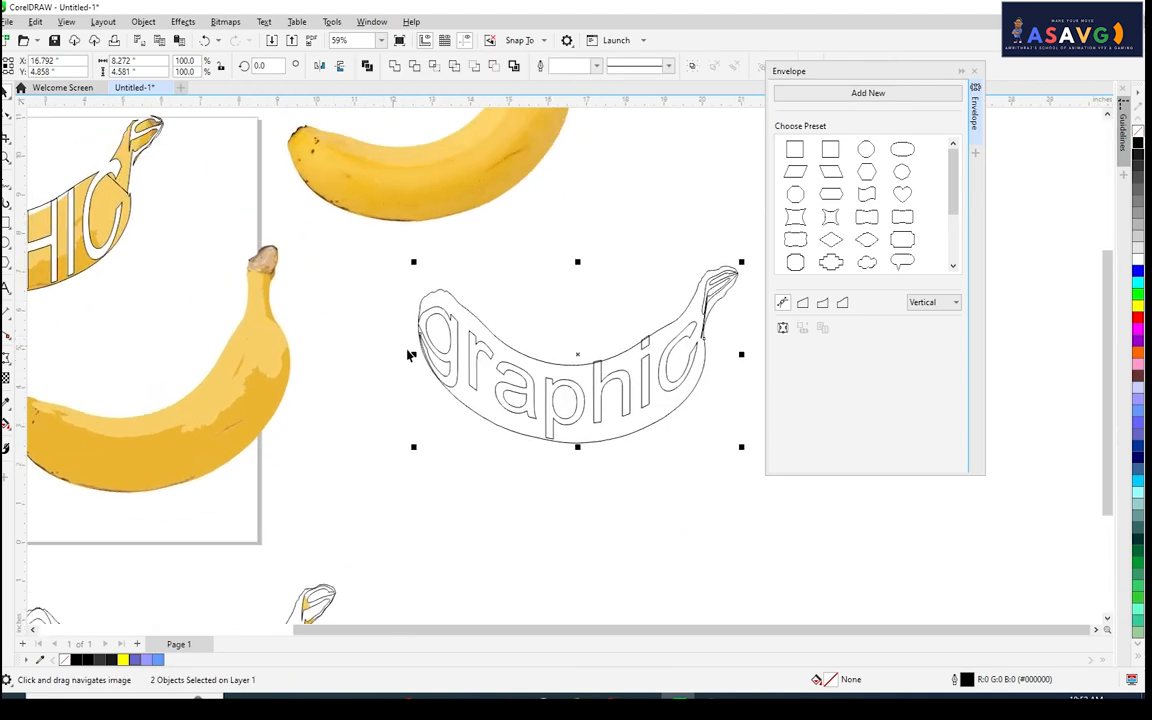
Fill the enveloped graphics text with dark blue #003399 and the banana outline behind it with light violet #9999FF.
left_click(405, 314)
left_click(514, 296)
left_click(452, 323)
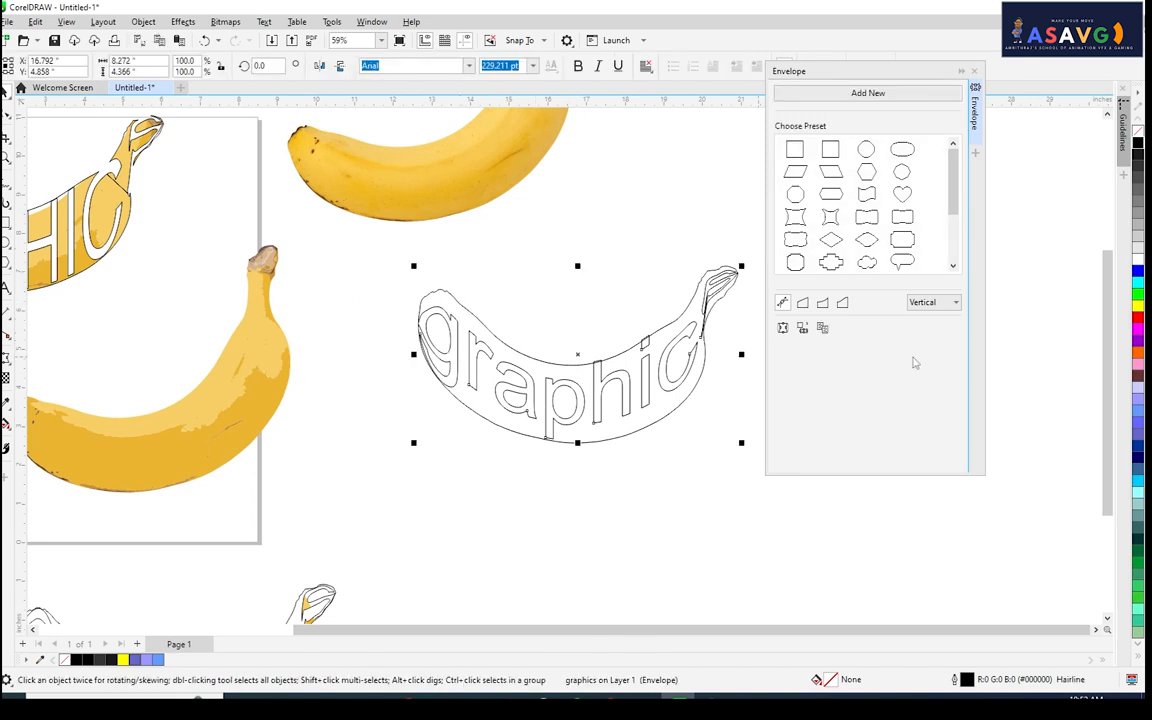
left_click(1138, 444)
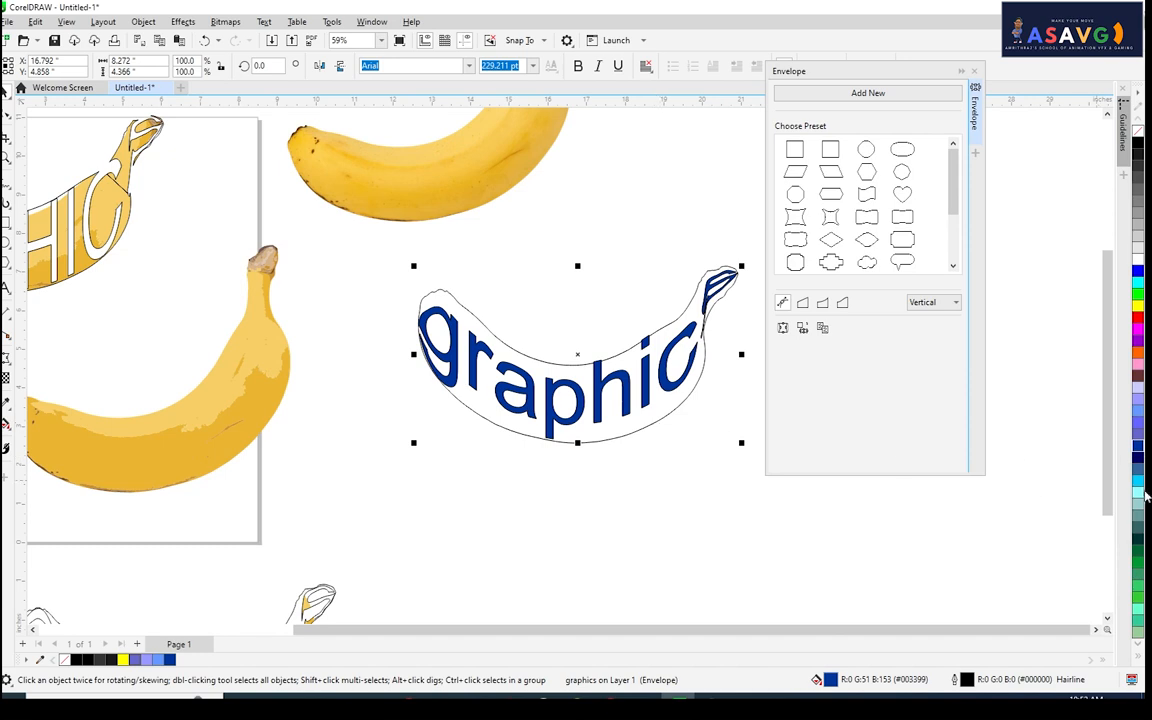
left_click(558, 371)
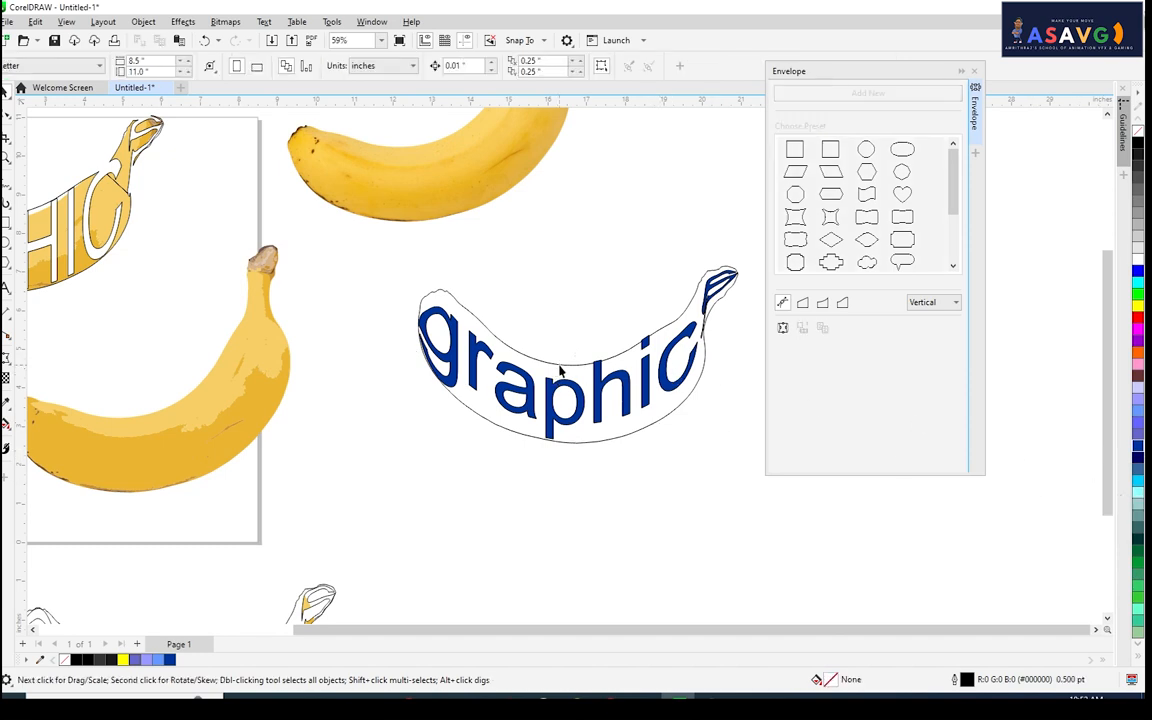
left_click(558, 371)
left_click(1137, 407)
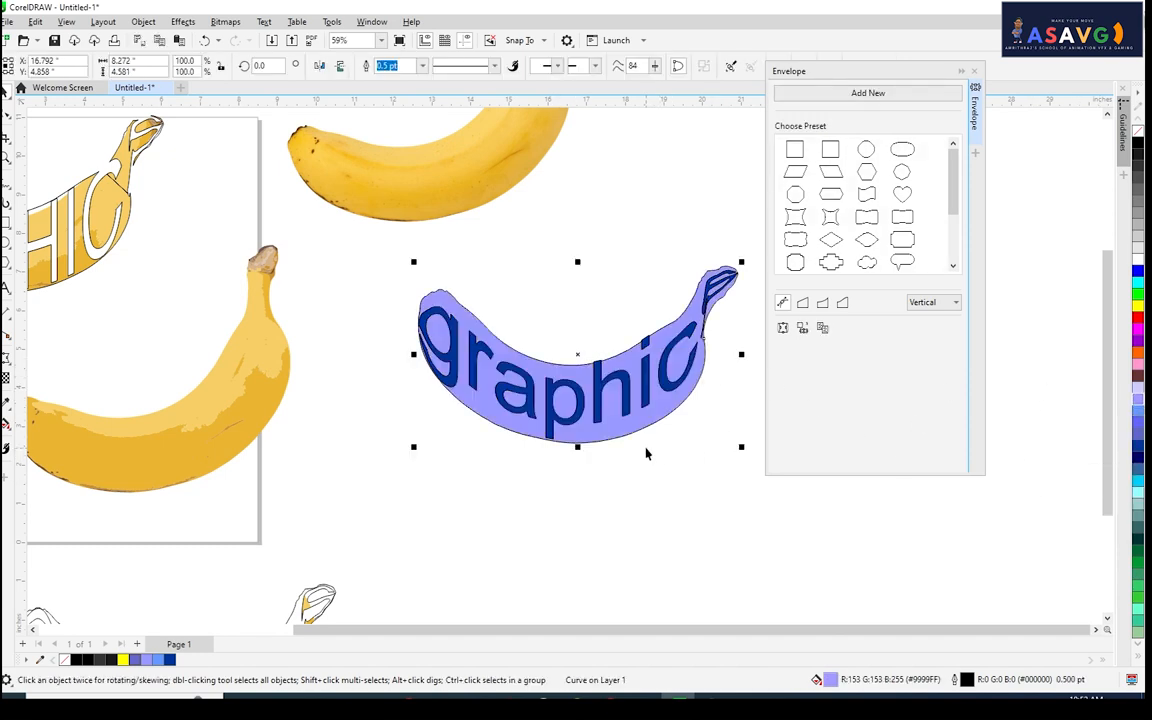
scroll(645, 452, "up", 1)
scroll(617, 419, "down", 1)
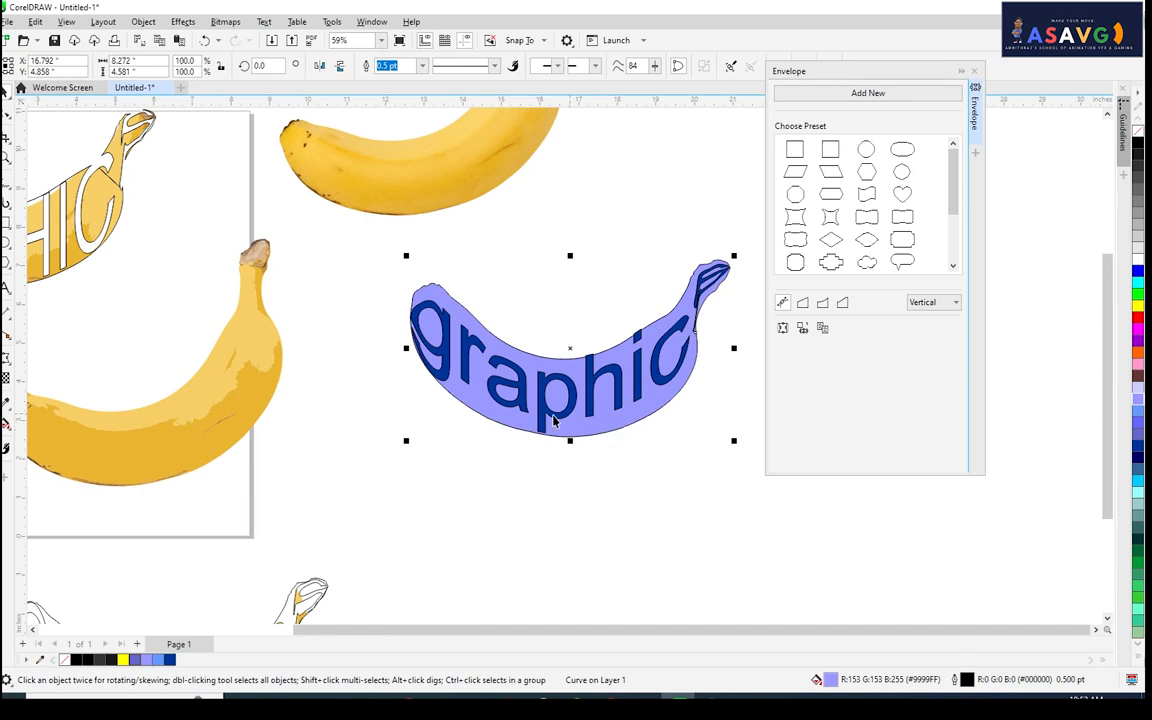
Import the Netflix logo PNG from the coreldraw classs folder and place it about 8.7 inches wide in the empty area beside the outlined GRAPHIC lettering.
scroll(528, 400, "down", 1)
left_click_drag(488, 413, 782, 374)
scroll(450, 217, "up", 1)
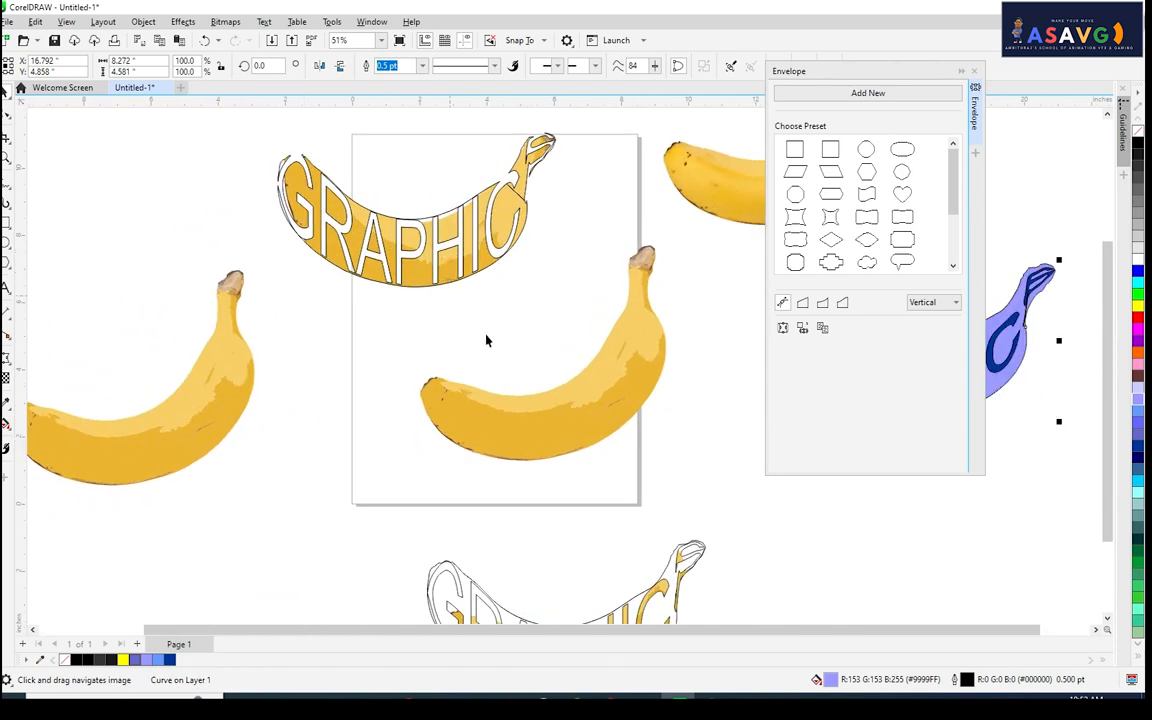
left_click_drag(486, 341, 494, 190)
left_click_drag(542, 401, 514, 321)
scroll(511, 331, "down", 1)
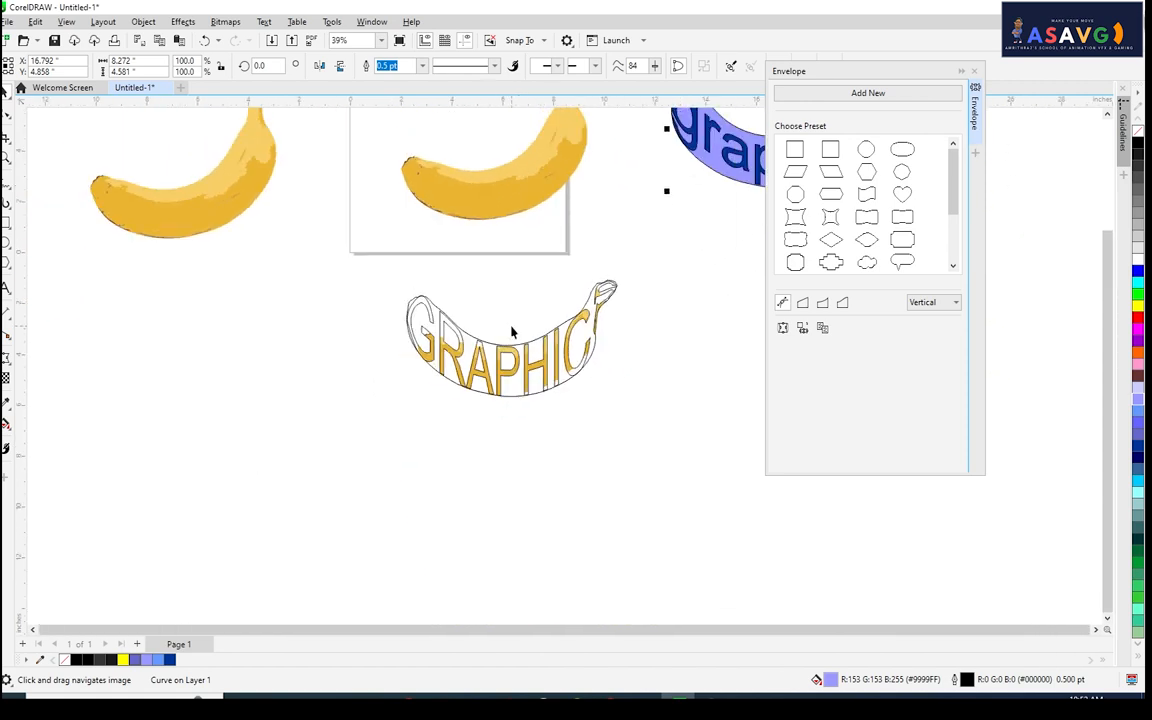
scroll(514, 335, "down", 1)
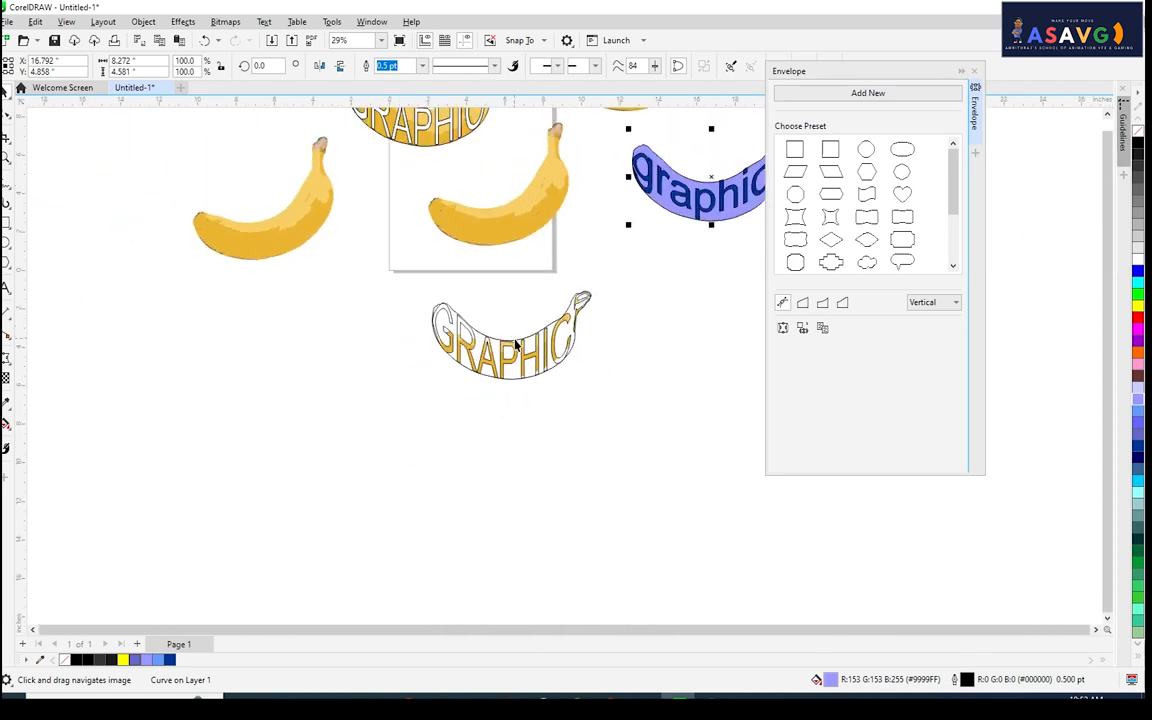
scroll(537, 398, "down", 1)
left_click_drag(560, 281, 496, 349)
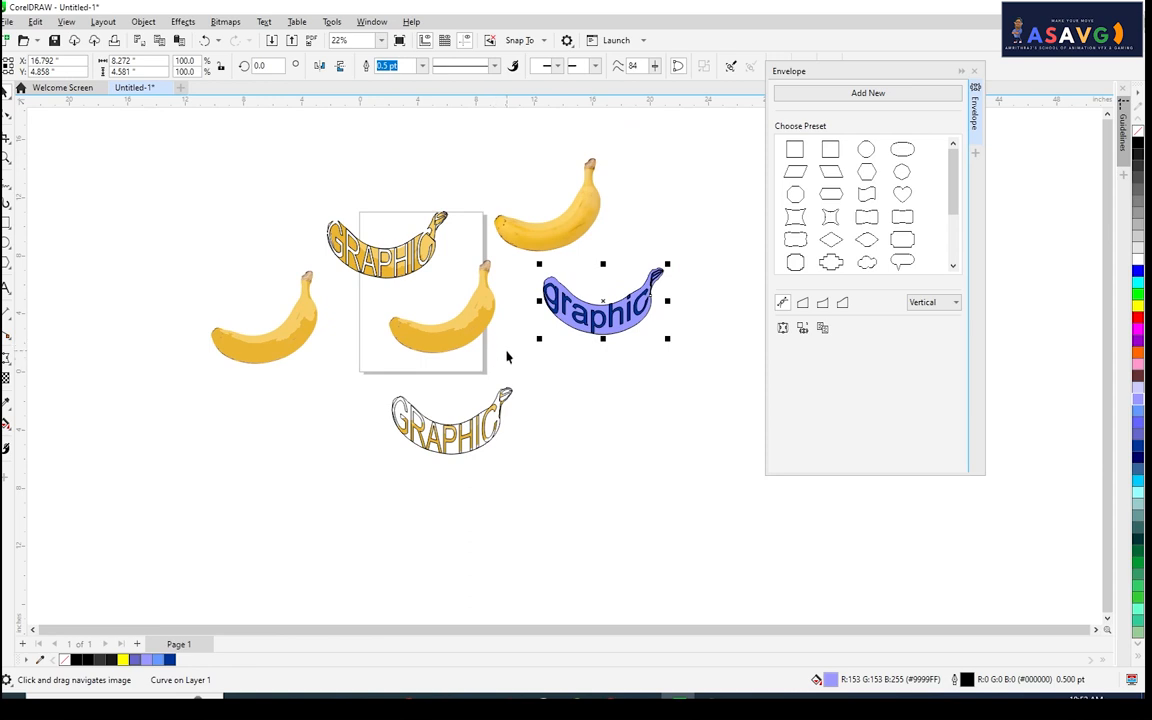
scroll(507, 356, "up", 1)
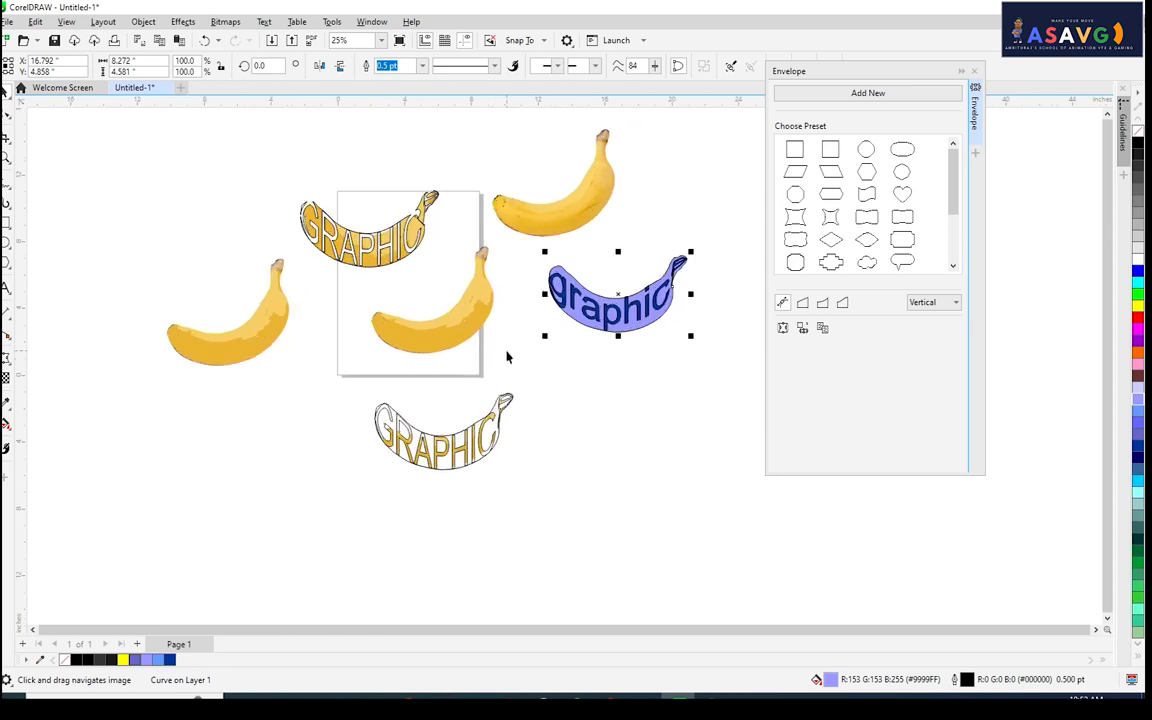
left_click(7, 21)
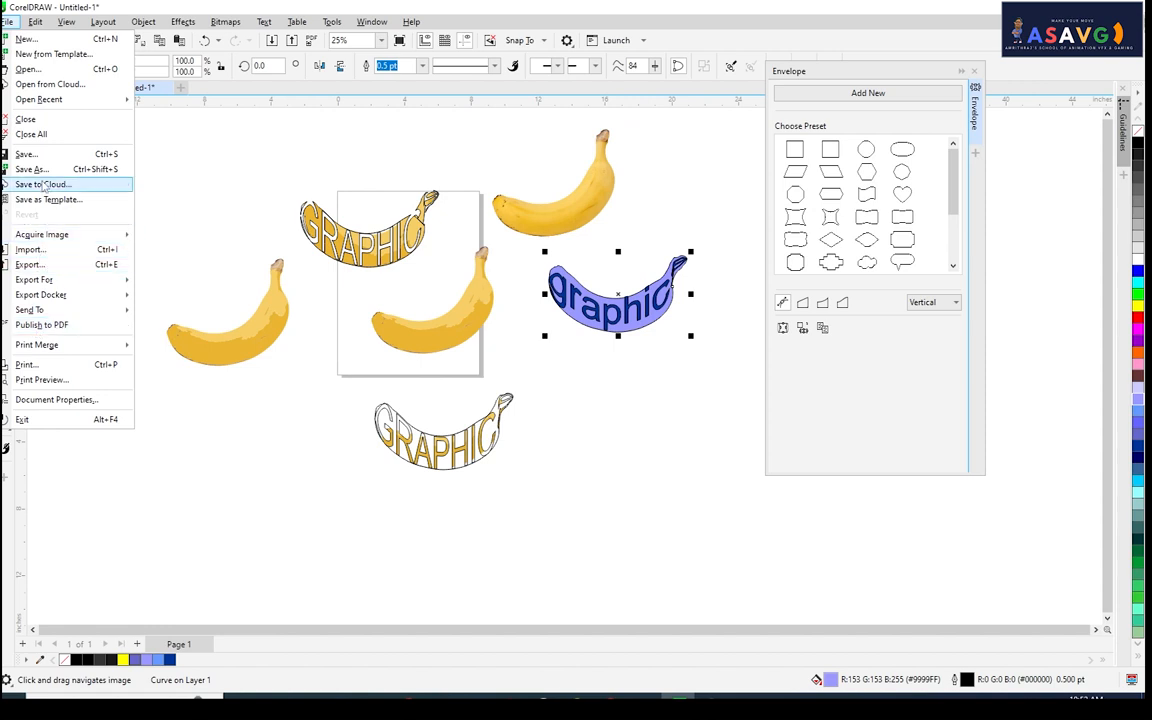
left_click(38, 249)
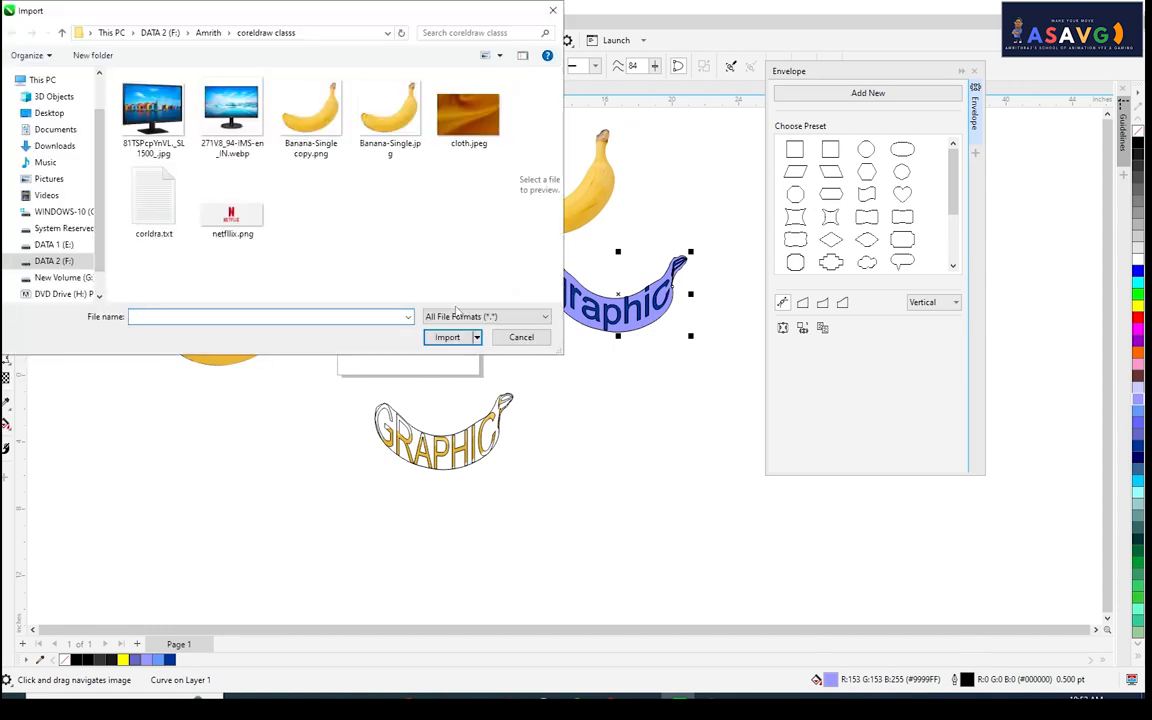
double_click(213, 213)
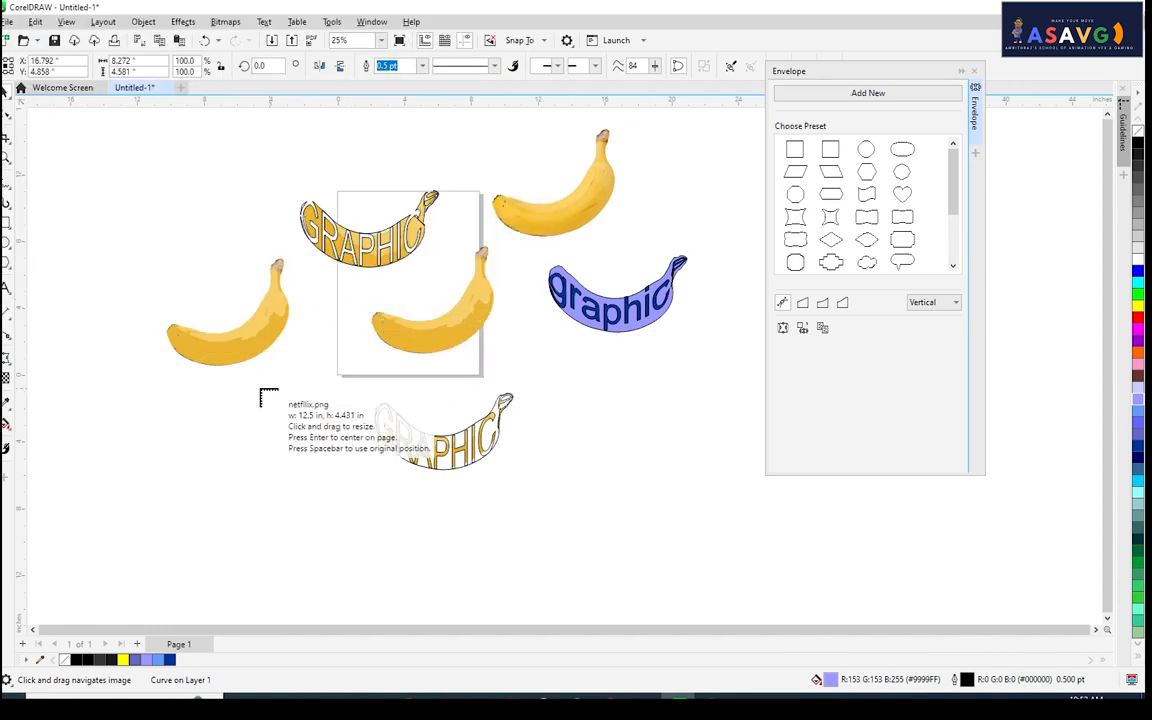
left_click_drag(178, 427, 323, 570)
Enlarge the Netflix logo image to about 11.8 inches wide and position it against the outlined GRAPHIC lettering.
scroll(291, 477, "up", 4)
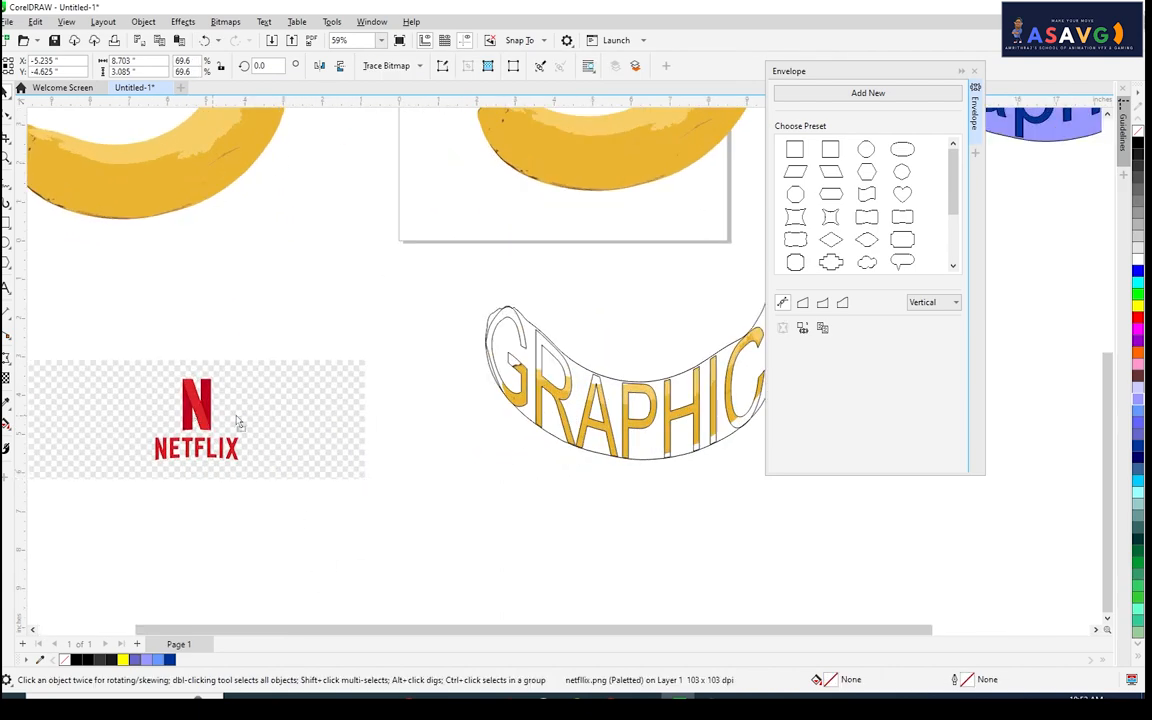
left_click_drag(242, 424, 331, 342)
left_click_drag(457, 401, 575, 448)
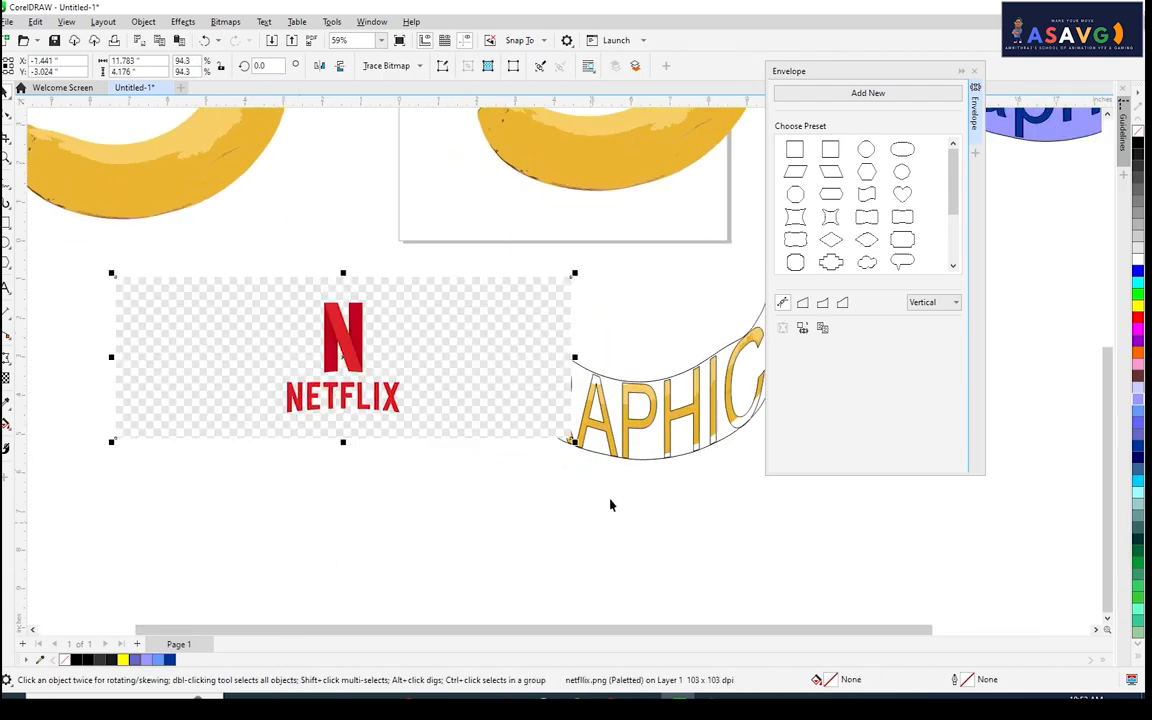
left_click_drag(358, 360, 328, 362)
Trace the Netflix image with Outline Trace as a detailed logo, and move the traced group below the original bitmap.
left_click(386, 65)
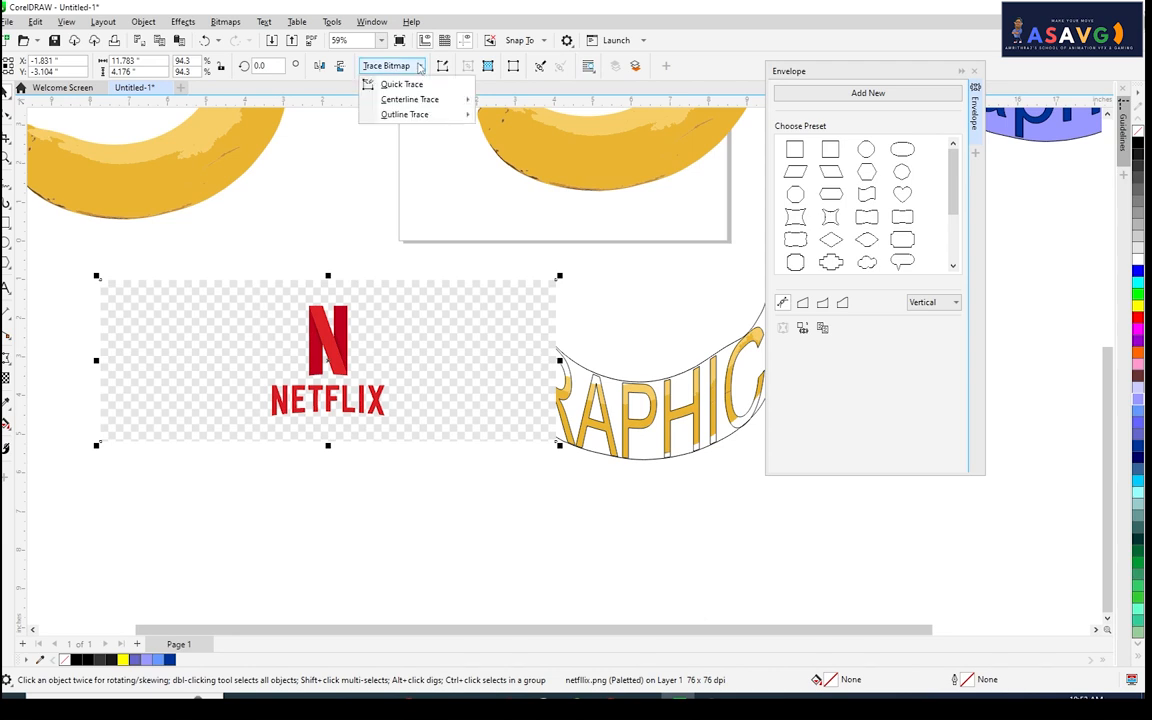
mouse_move(428, 115)
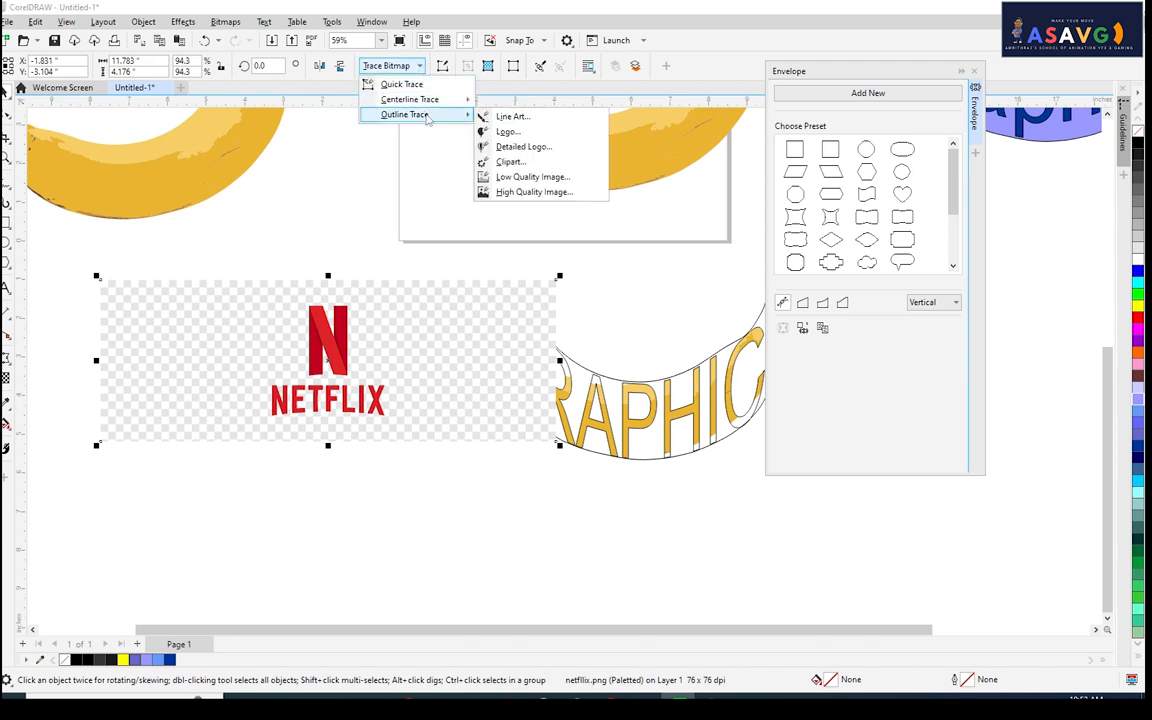
left_click(521, 150)
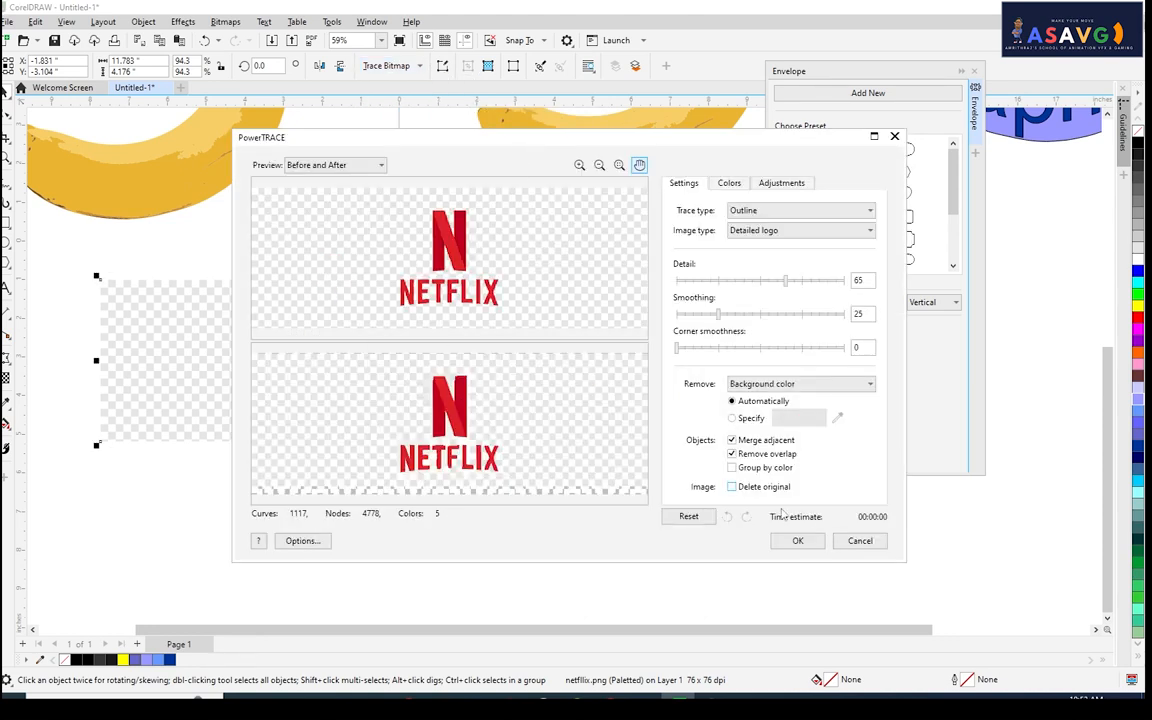
left_click(797, 540)
scroll(300, 412, "down", 1)
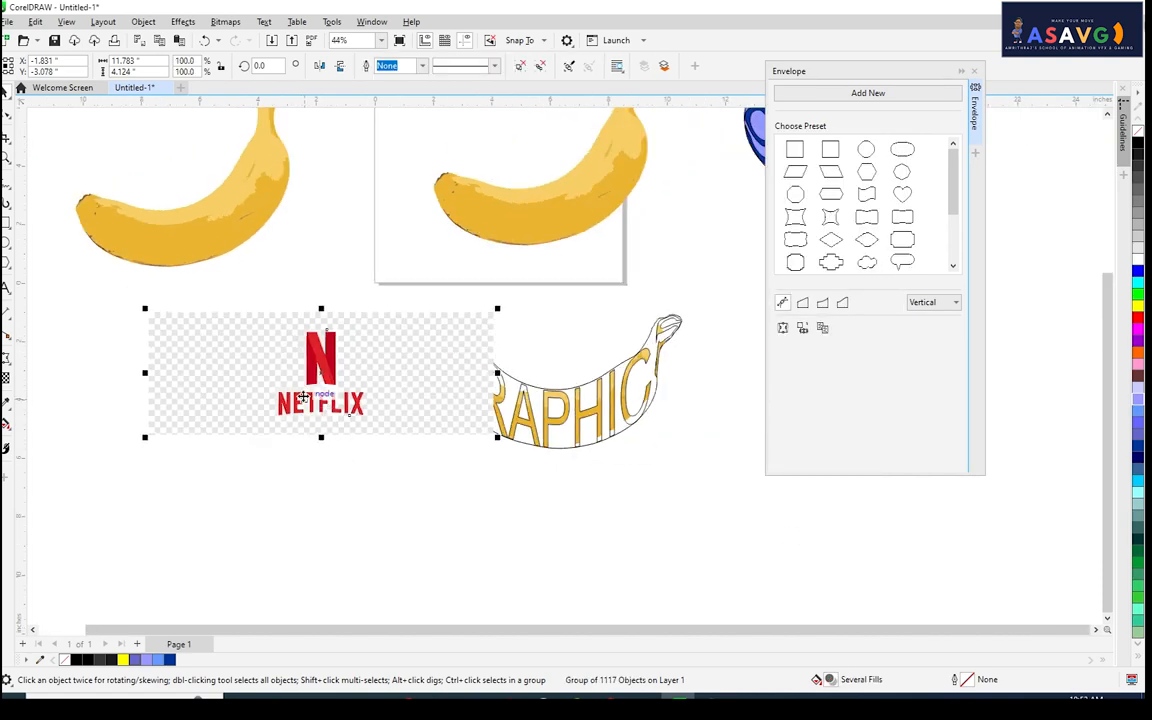
mouse_move(314, 385)
left_mouse_down()
mouse_move(299, 523)
mouse_move(457, 383)
left_mouse_up()
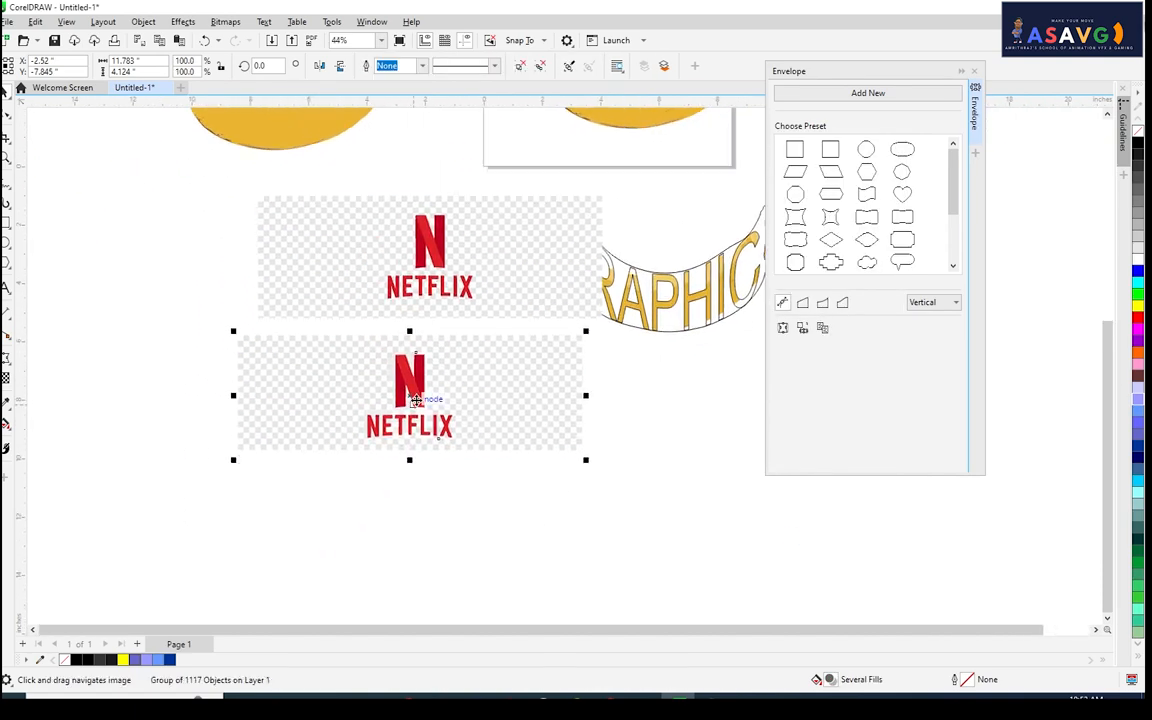
Try converting the traced Netflix group to curves, and ungroup all of its objects.
right_click(417, 399)
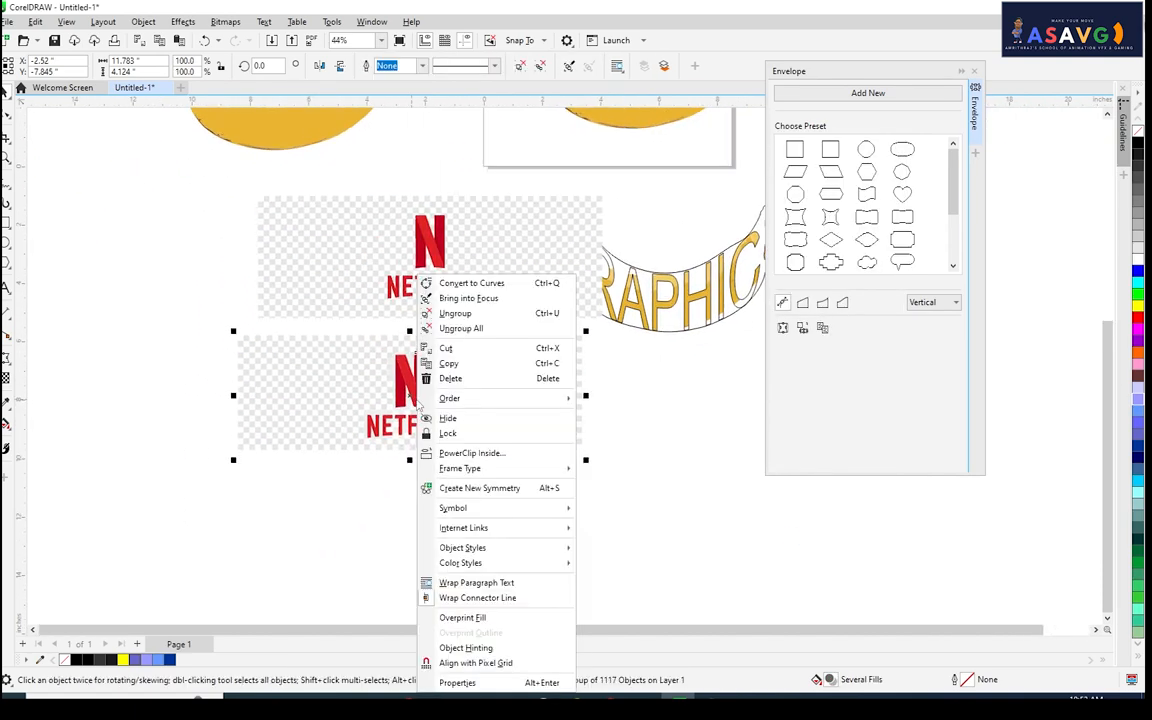
left_click(491, 288)
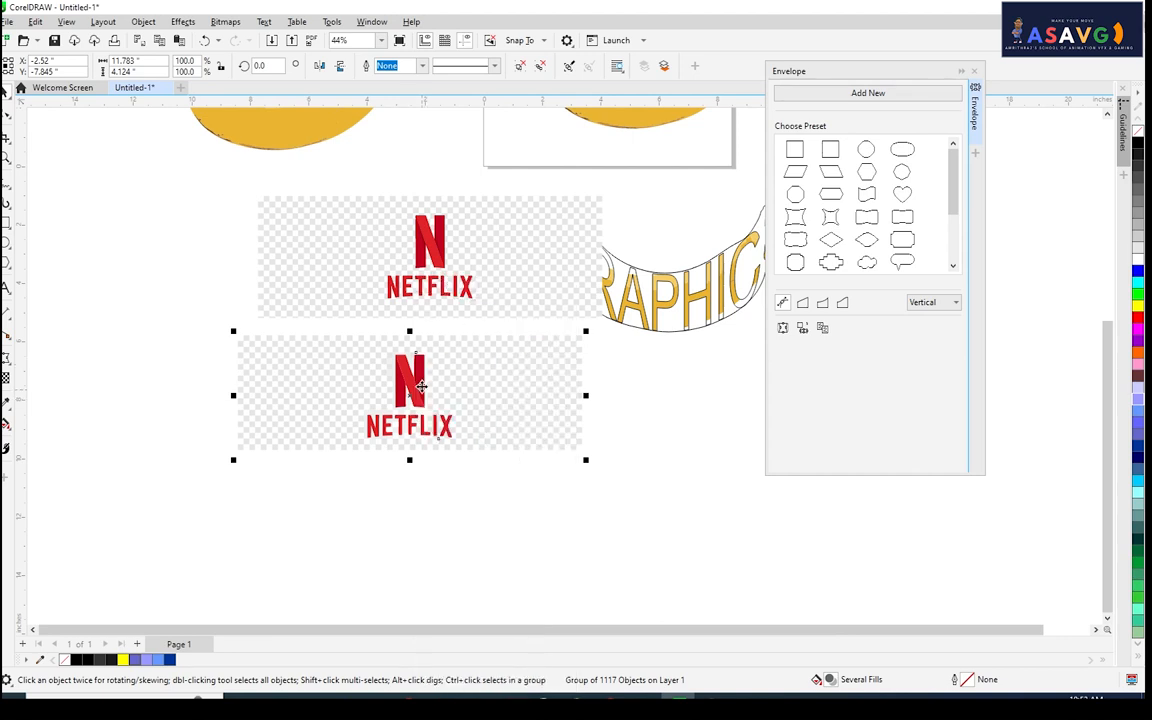
right_click(421, 386)
left_click(454, 330)
Test the ungrouped trace by selecting single background squares and moving part of the N aside, and undo the move.
left_click(603, 424)
left_click(468, 417)
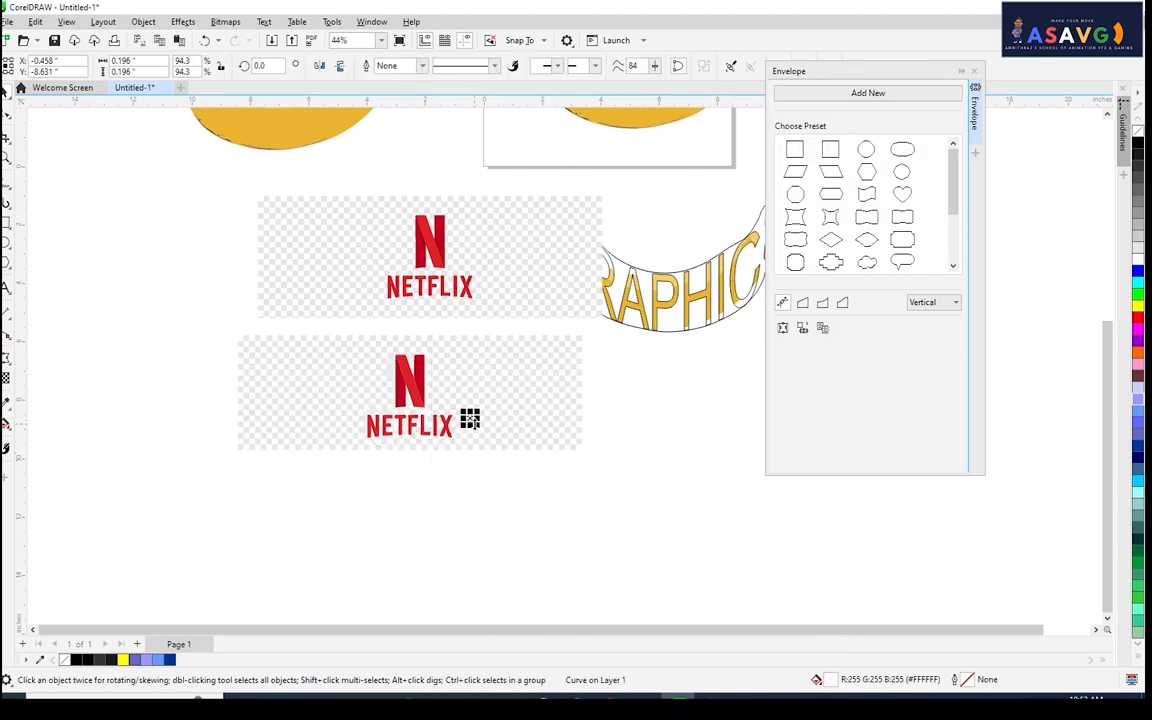
left_click(526, 420)
left_click(410, 393)
left_click_drag(410, 393, 105, 399)
key("ctrl+z")
left_click(538, 397)
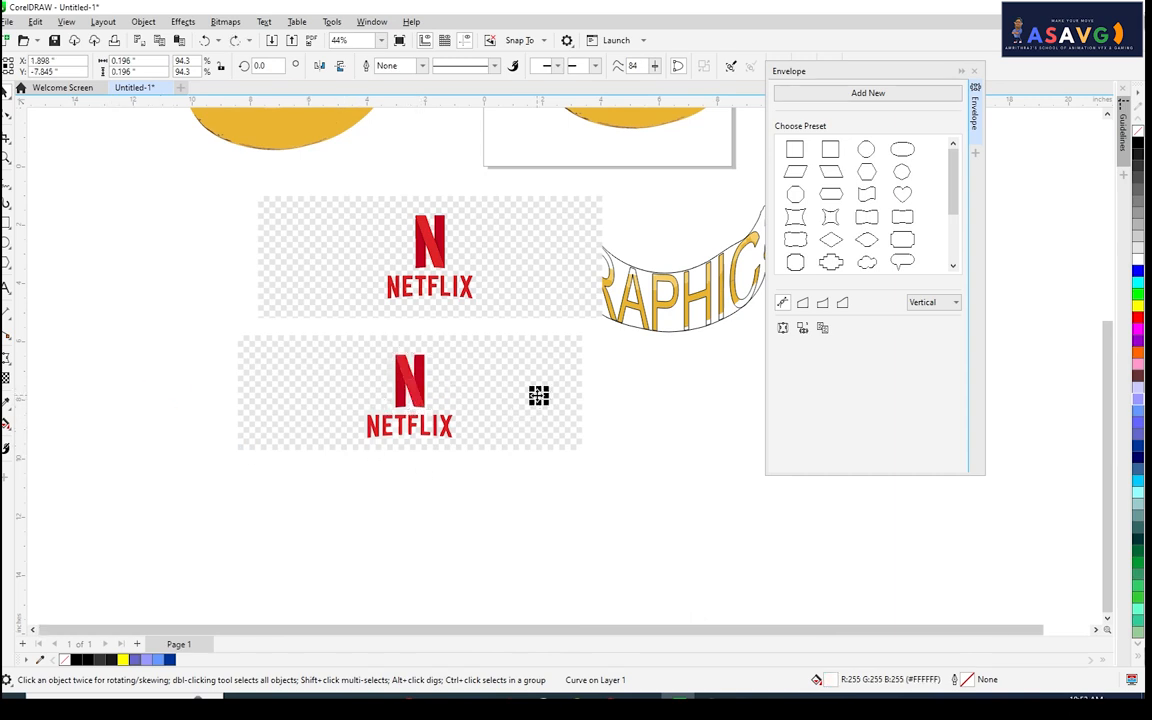
Delete the checkered background squares lying on both sides of the traced Netflix logo.
left_click(492, 403)
left_click_drag(685, 485, 500, 380)
key("Delete")
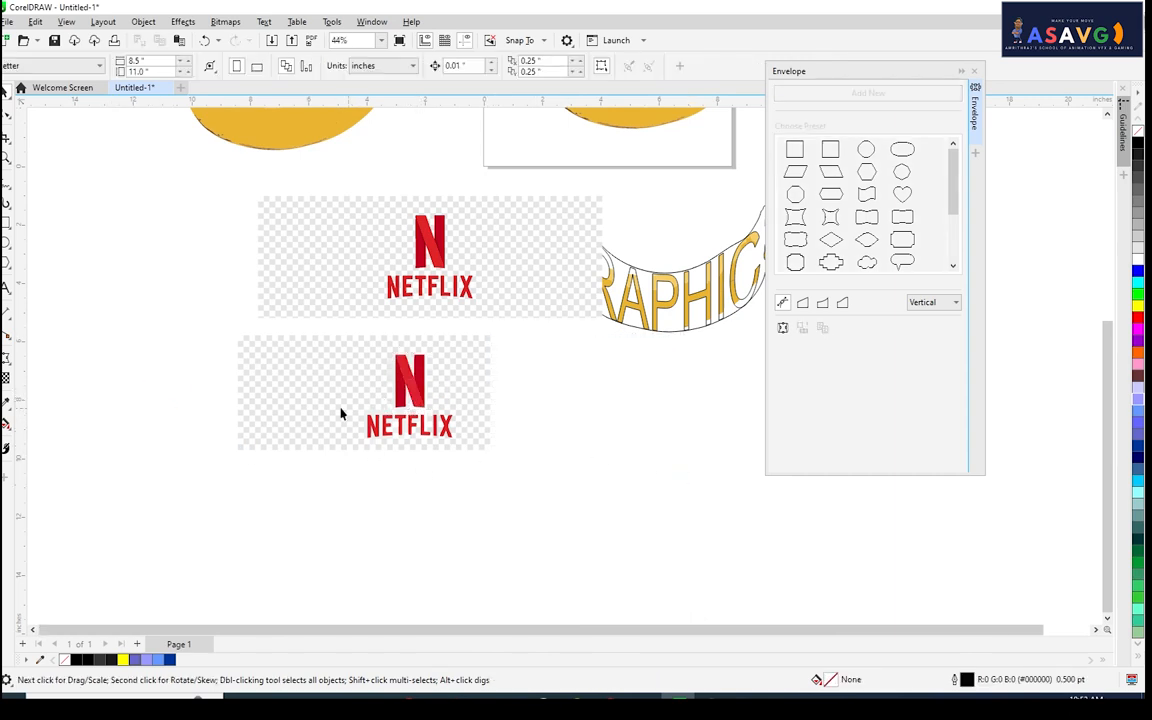
left_click_drag(328, 414, 338, 437)
key("Delete")
scroll(494, 461, "up", 1)
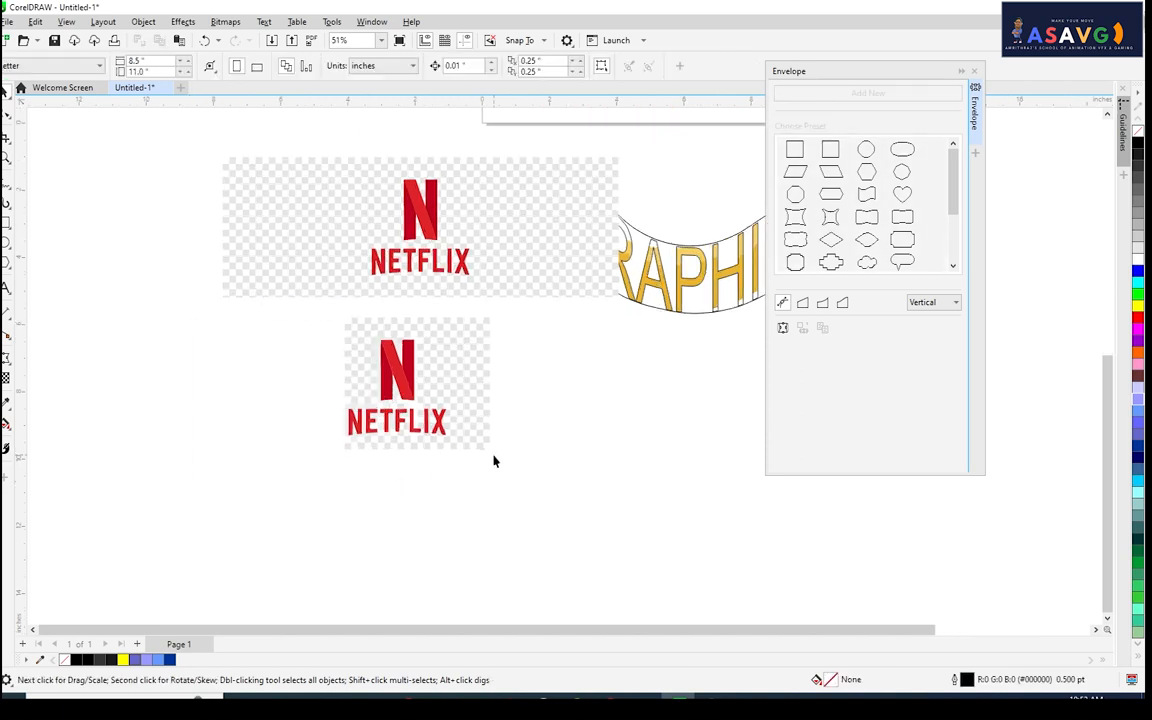
scroll(504, 435, "up", 2)
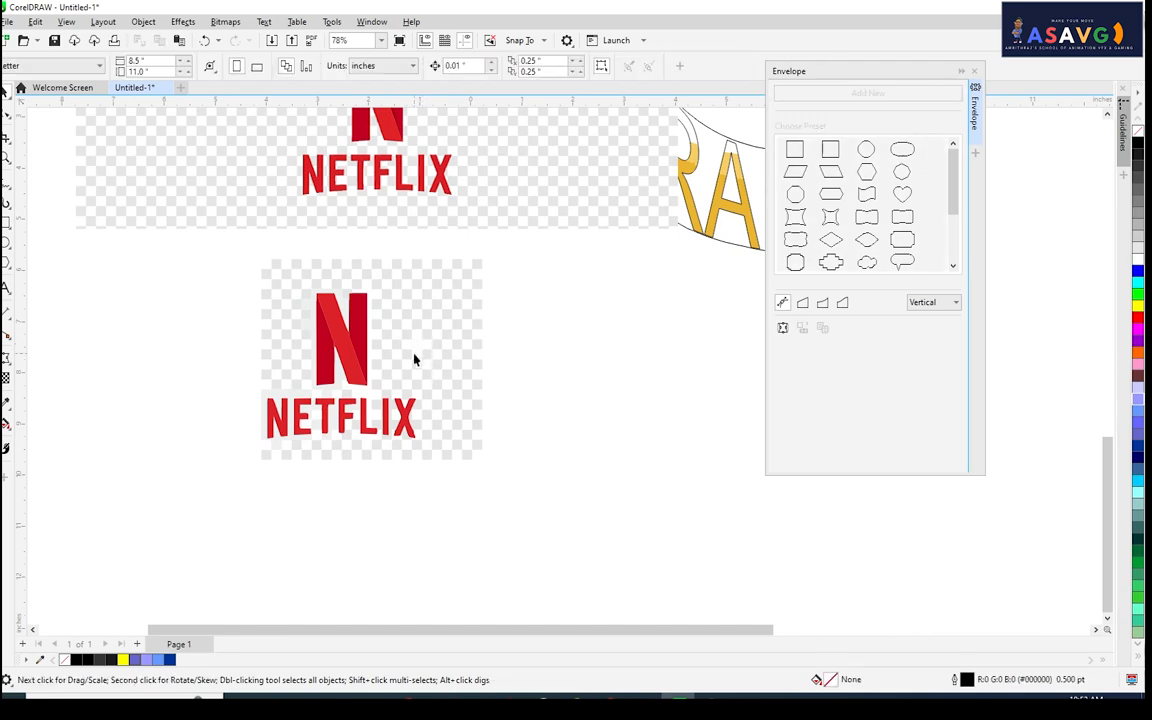
Undo the background deletions, the ungrouping and the move of the traced Netflix logo.
key("ctrl+z")
key("ctrl+z")
key("ctrl+z")
key("ctrl+z")
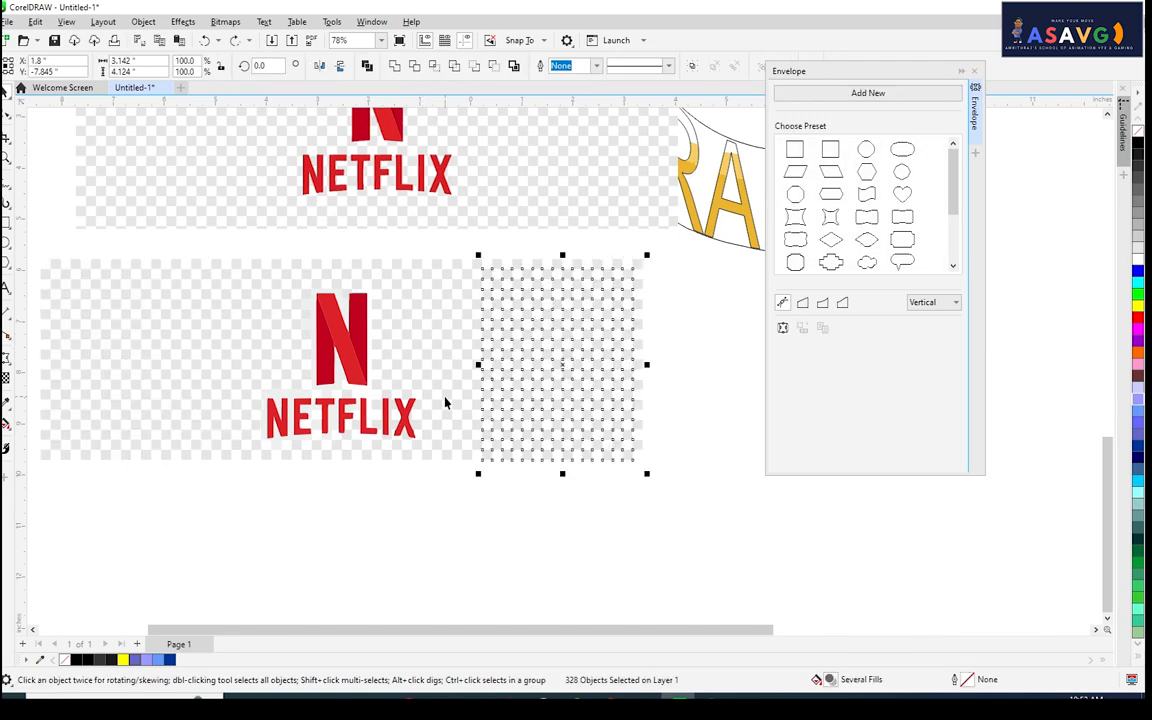
key("ctrl+z")
scroll(398, 388, "down", 1)
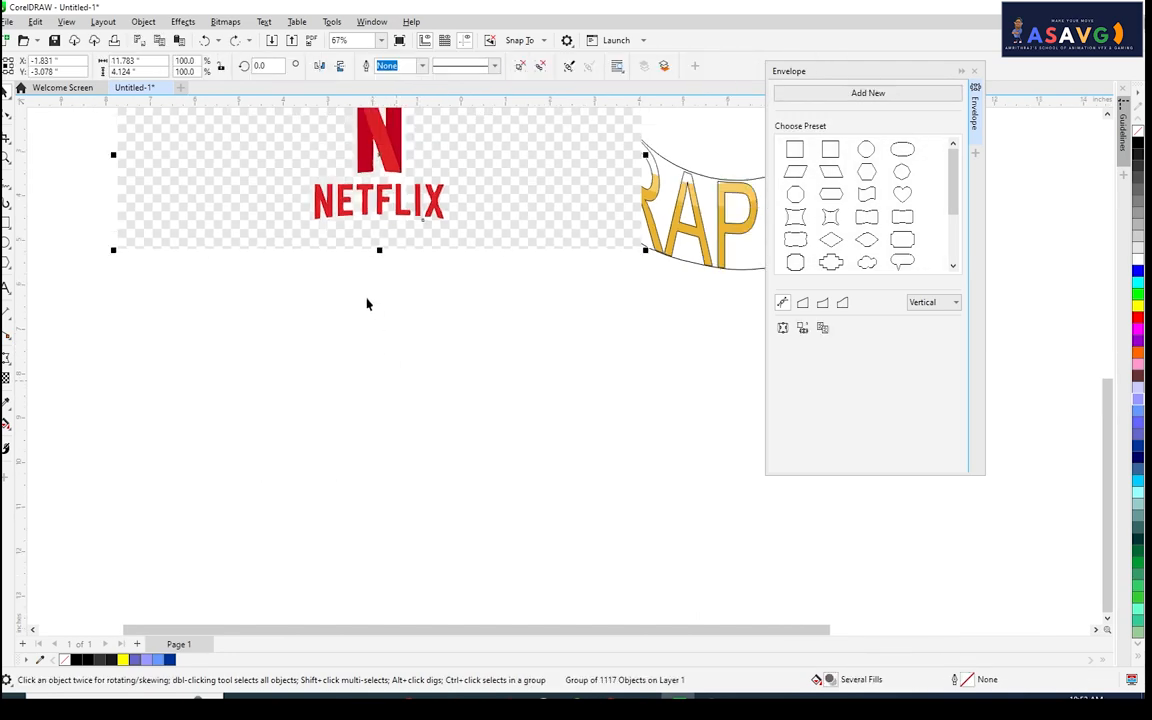
Move the traced Netflix group down off the original bitmap and delete it.
left_click_drag(359, 224, 364, 328)
left_click(411, 210)
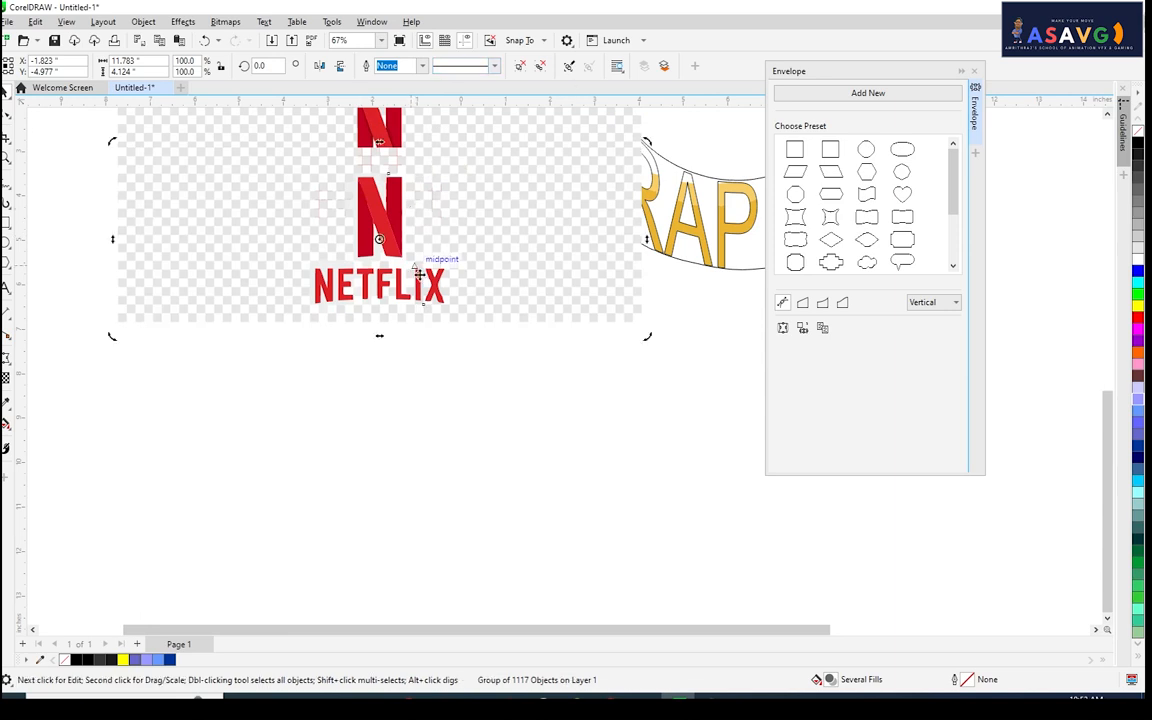
left_click_drag(648, 337, 609, 412)
key("Delete")
Select the original Netflix bitmap and start an outline trace of it with the Detailed logo image type.
left_click_drag(387, 319, 377, 426)
left_click(381, 290)
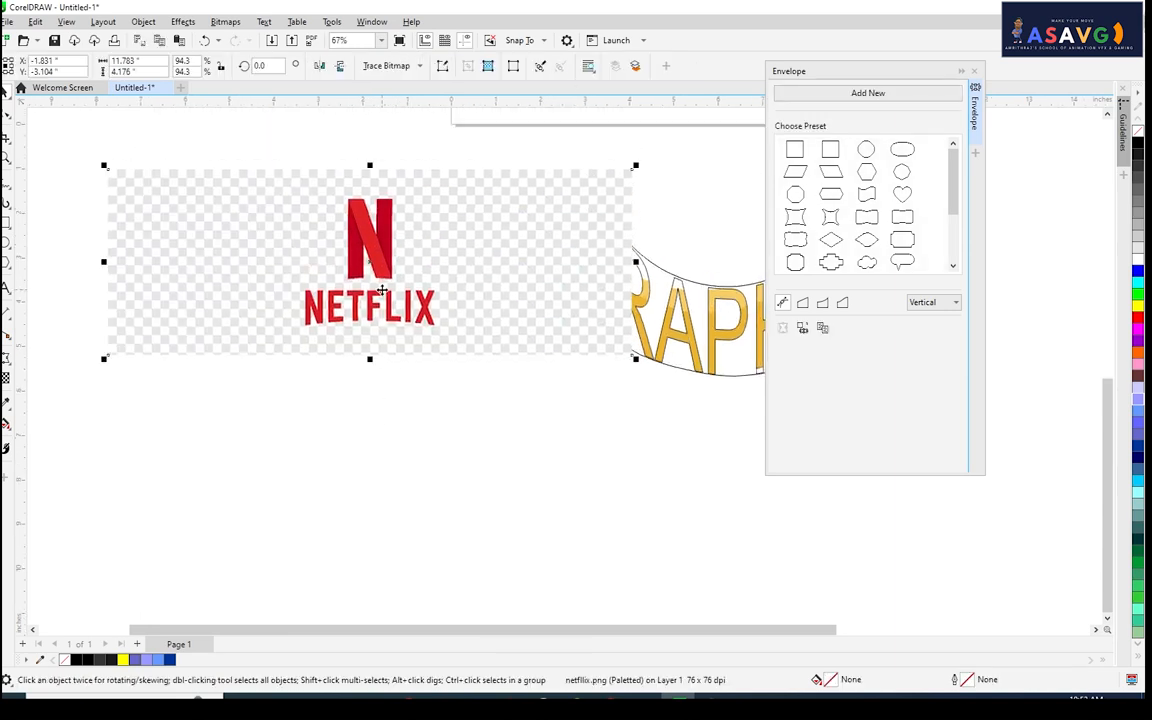
left_click(388, 65)
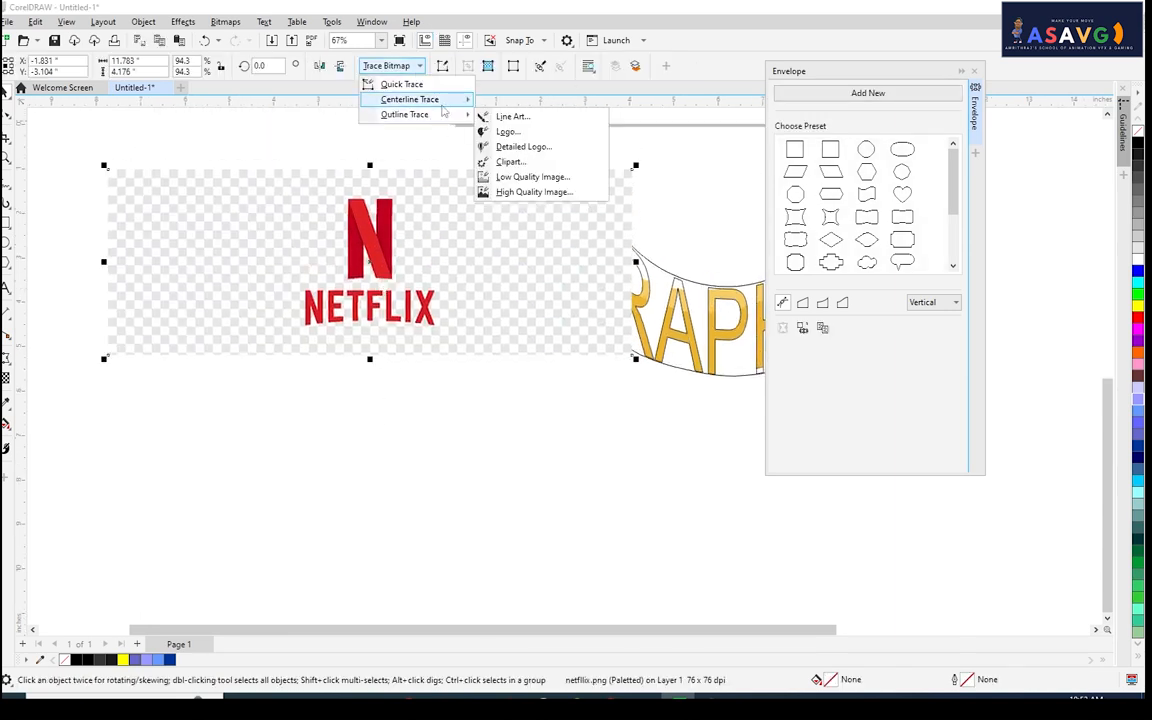
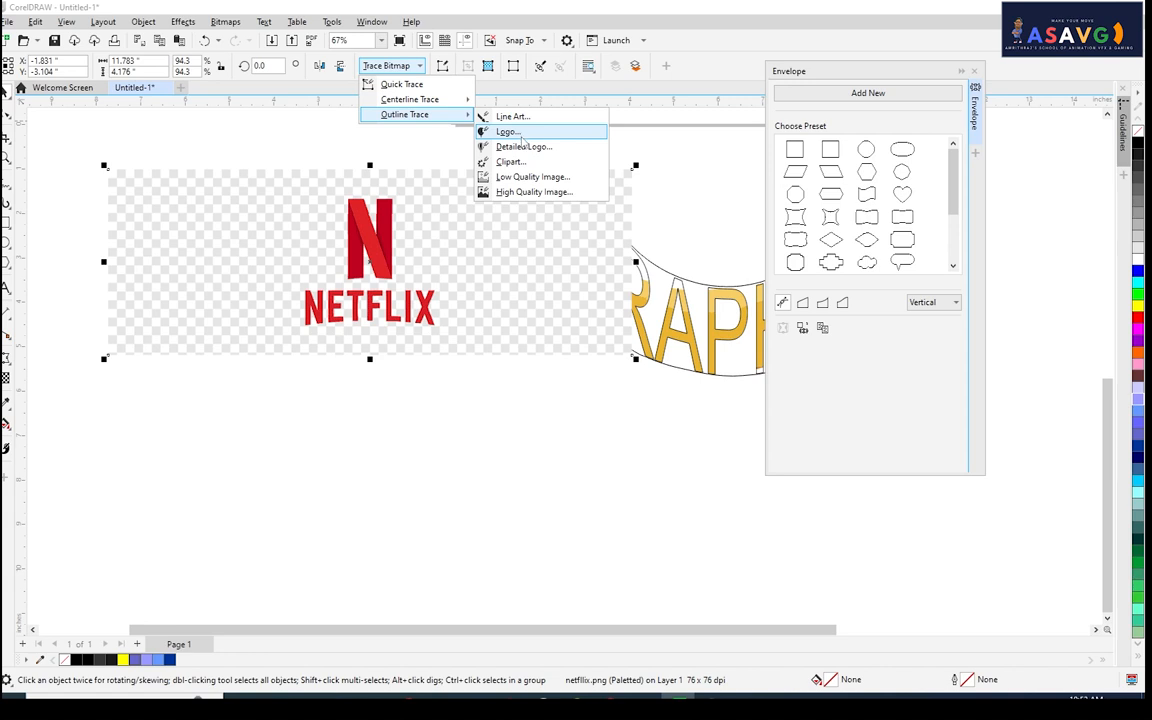
left_click(523, 147)
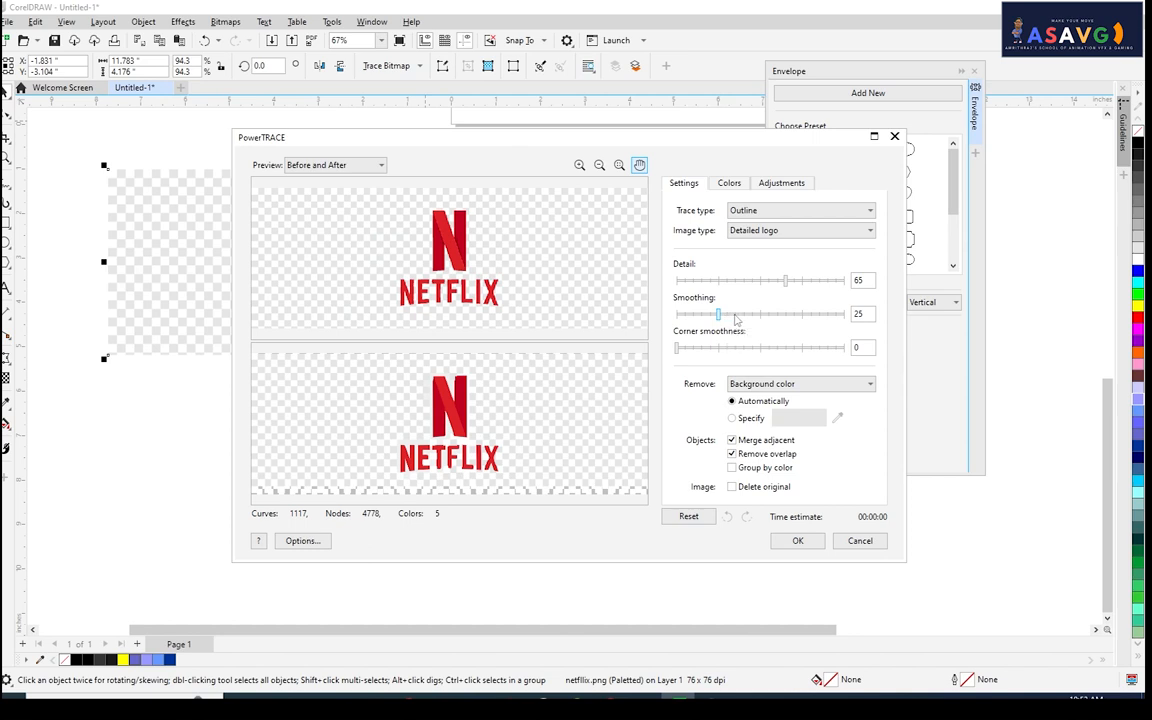
Set the trace's smoothing to 31 and its corner smoothness to 10.
left_click_drag(717, 314, 741, 314)
scroll(430, 409, "up", 2)
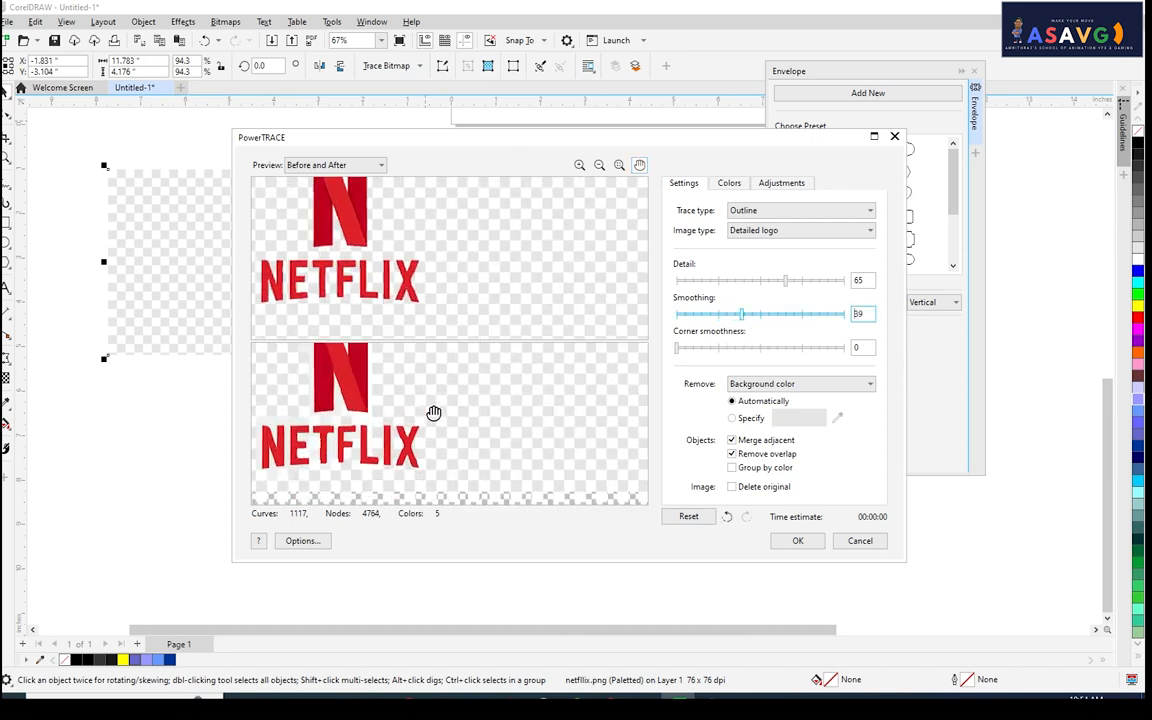
left_click_drag(420, 428, 481, 464)
mouse_move(741, 314)
left_mouse_down()
mouse_move(779, 314)
mouse_move(730, 318)
left_mouse_up()
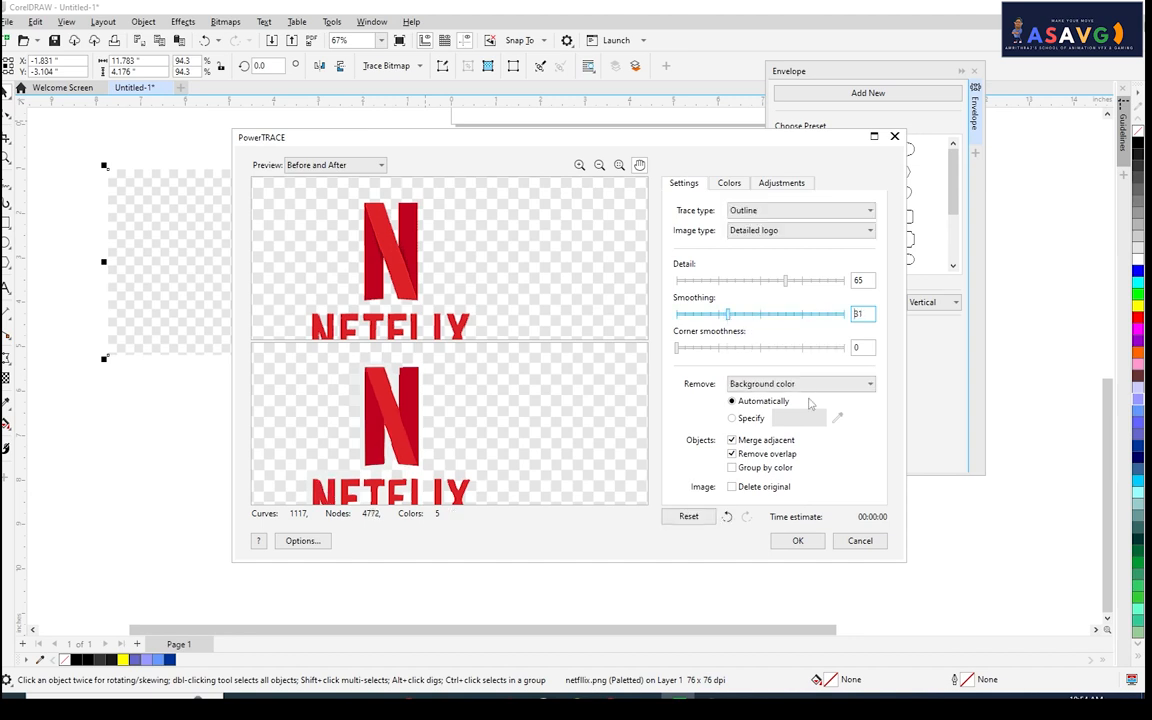
left_click_drag(677, 348, 724, 347)
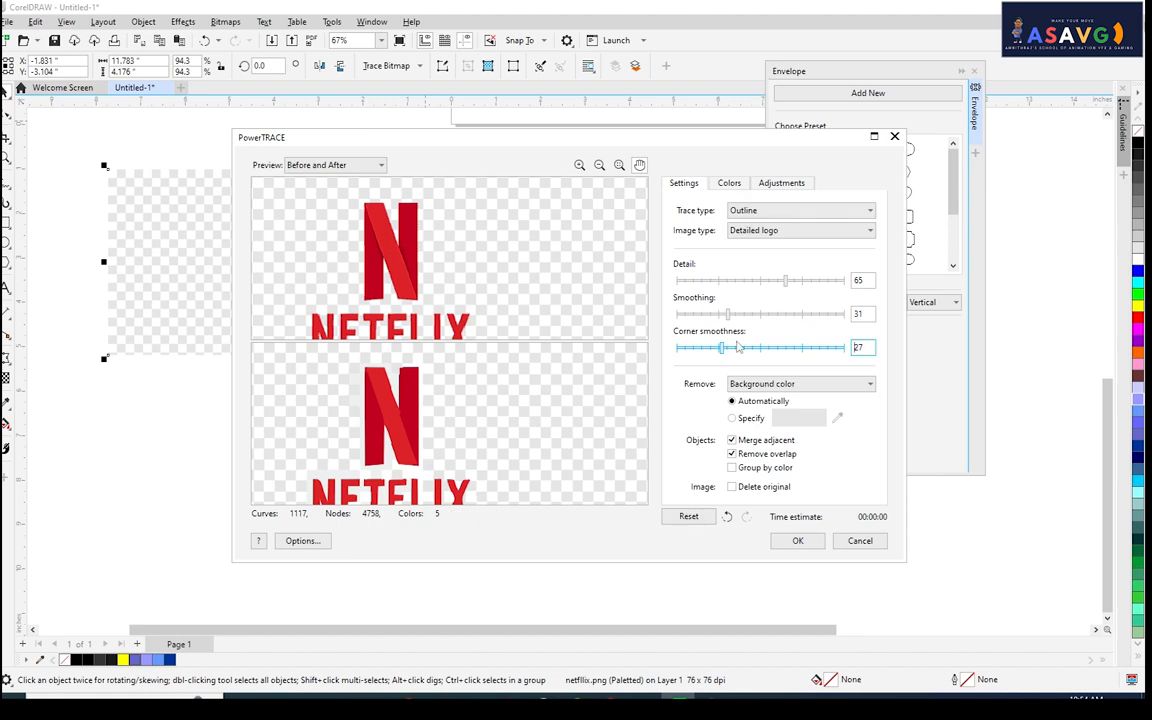
left_click(699, 348)
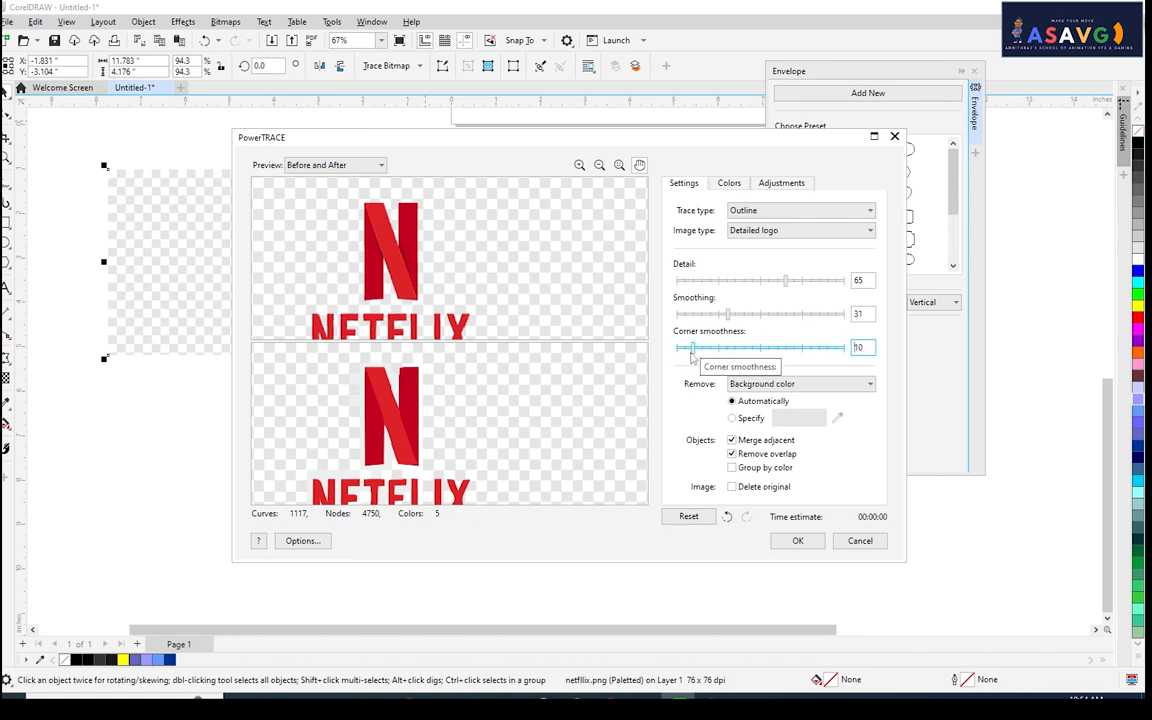
Try the Logo image type for the outline trace, compare the preview, and switch back to Detailed logo.
left_click(776, 212)
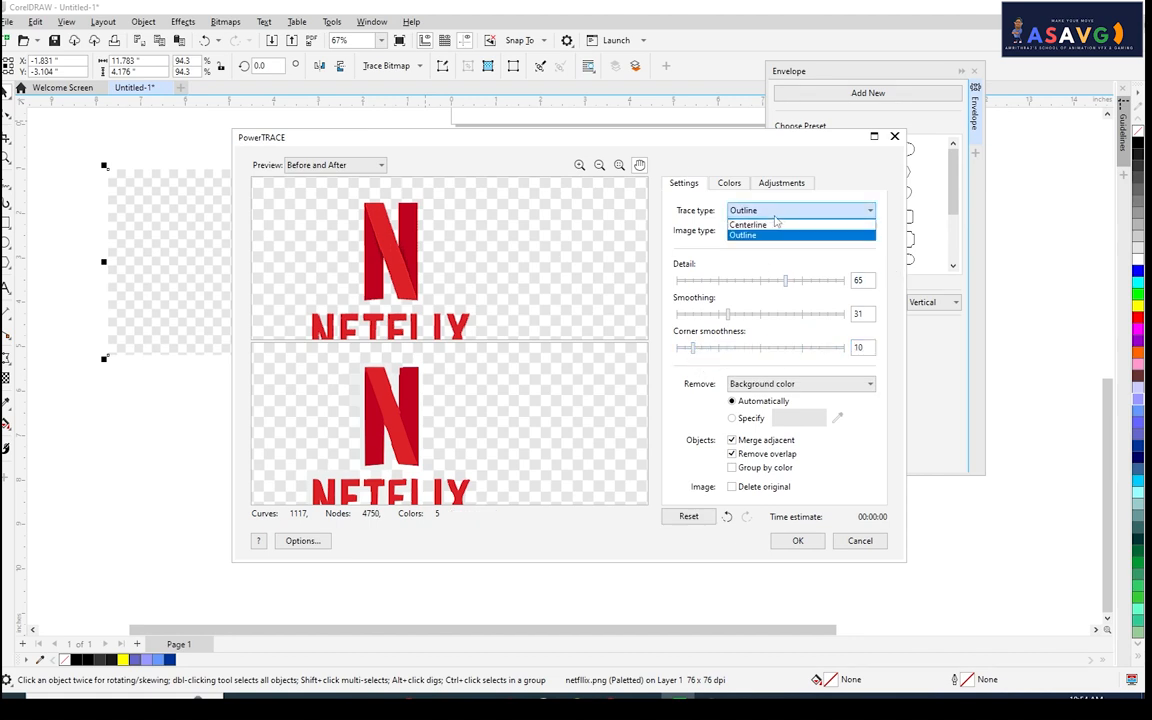
left_click(776, 234)
left_click(773, 231)
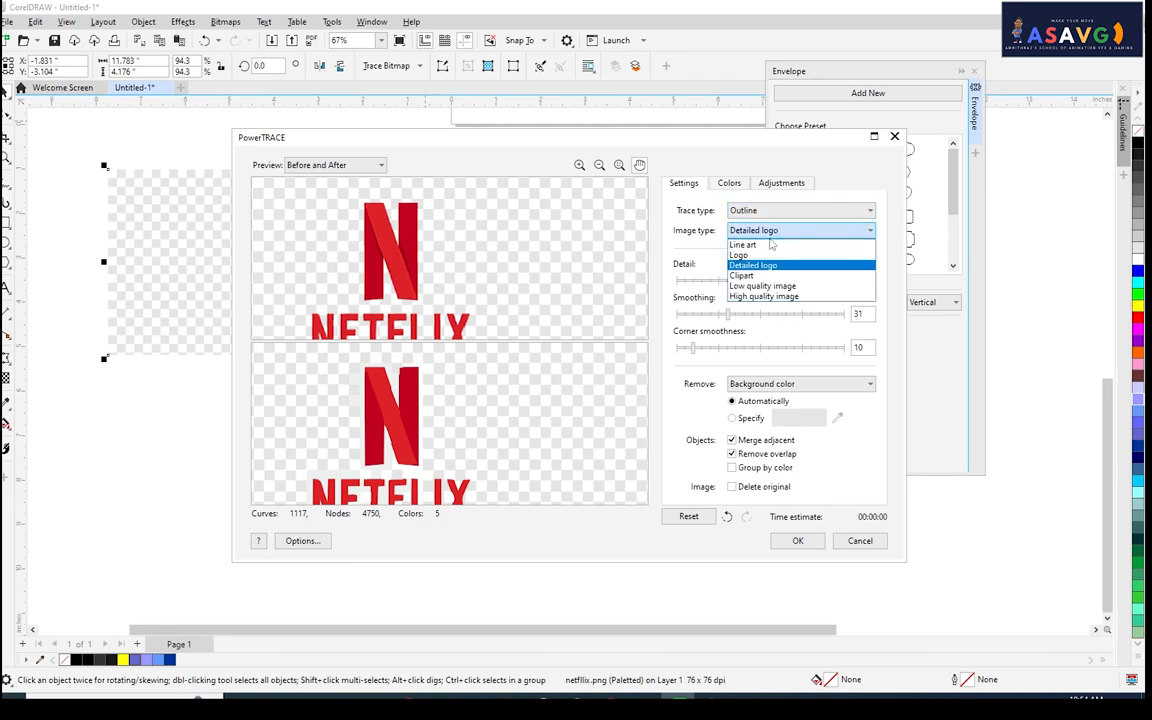
left_click(776, 231)
left_click(776, 231)
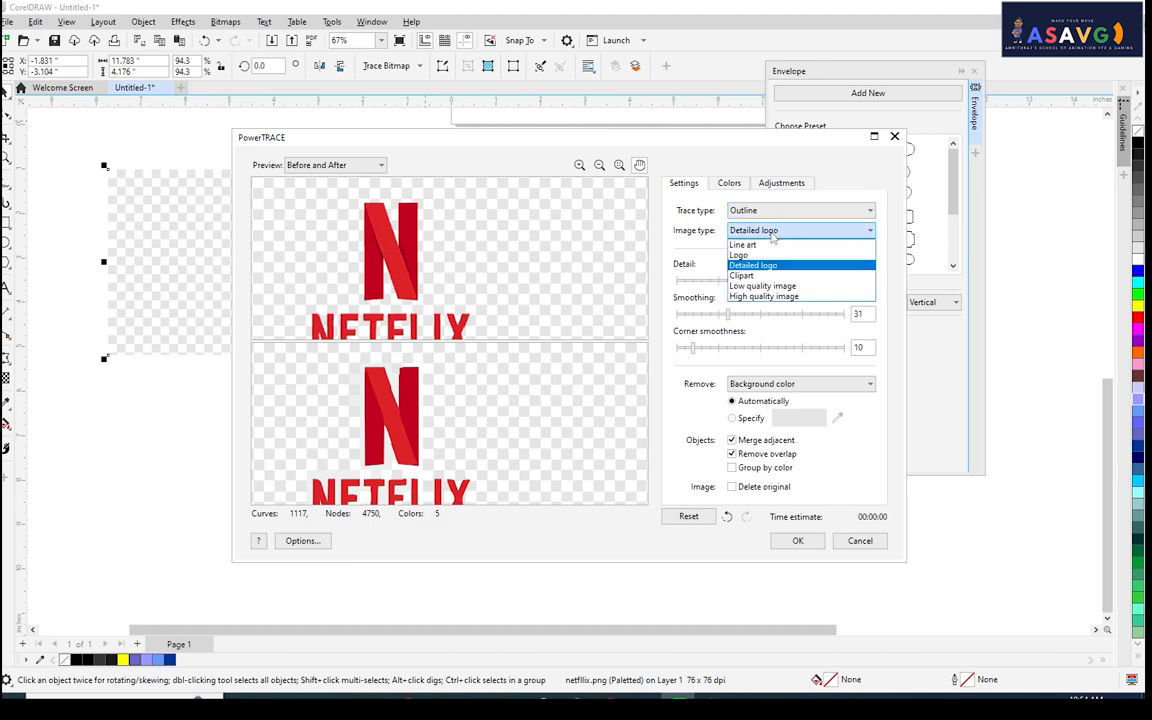
left_click(767, 255)
scroll(442, 404, "up", 1)
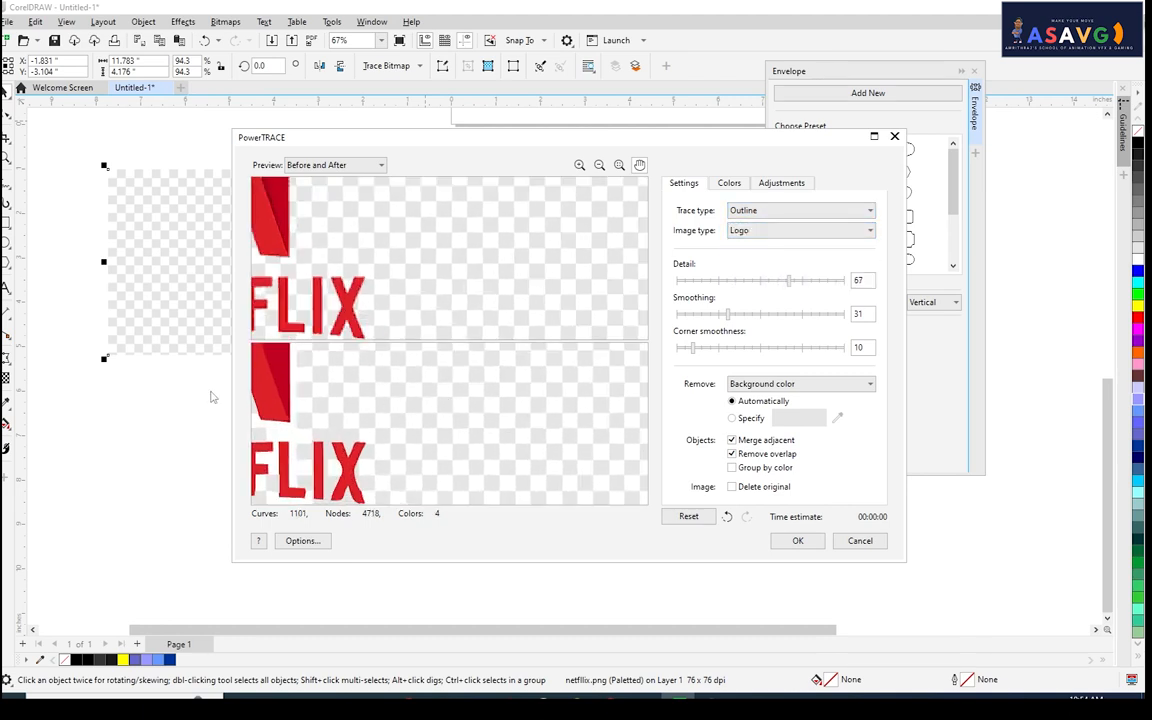
scroll(514, 432, "down", 1)
scroll(567, 415, "up", 1)
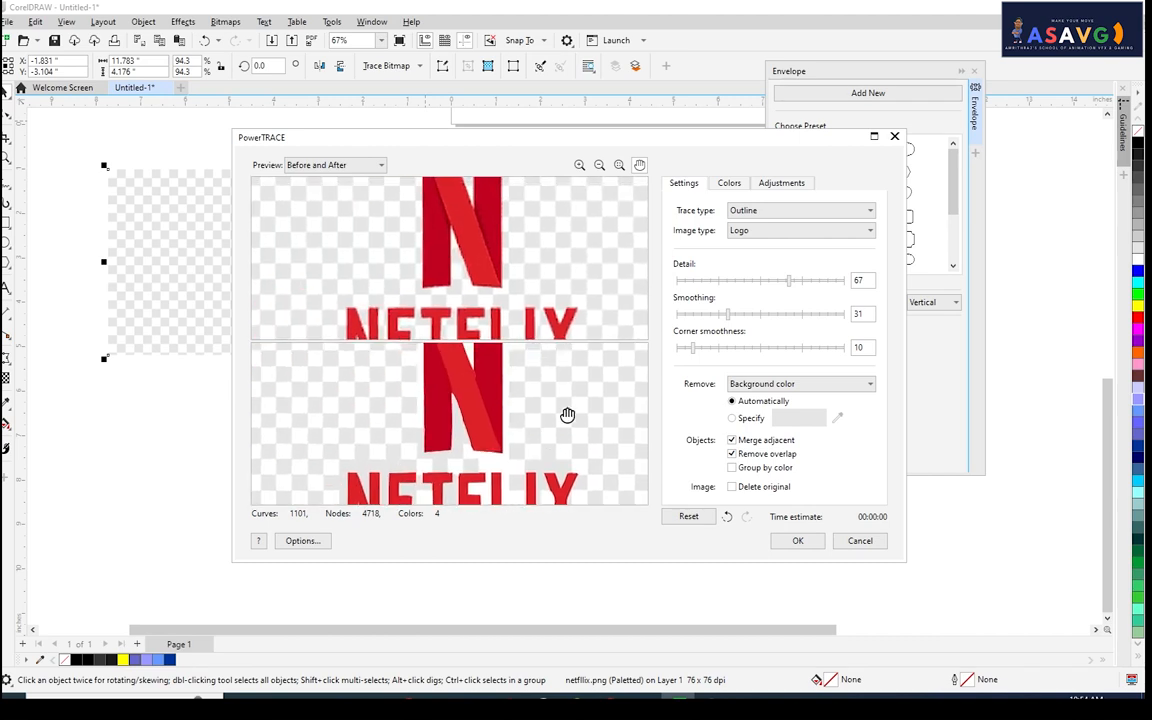
left_click(748, 231)
left_click(760, 261)
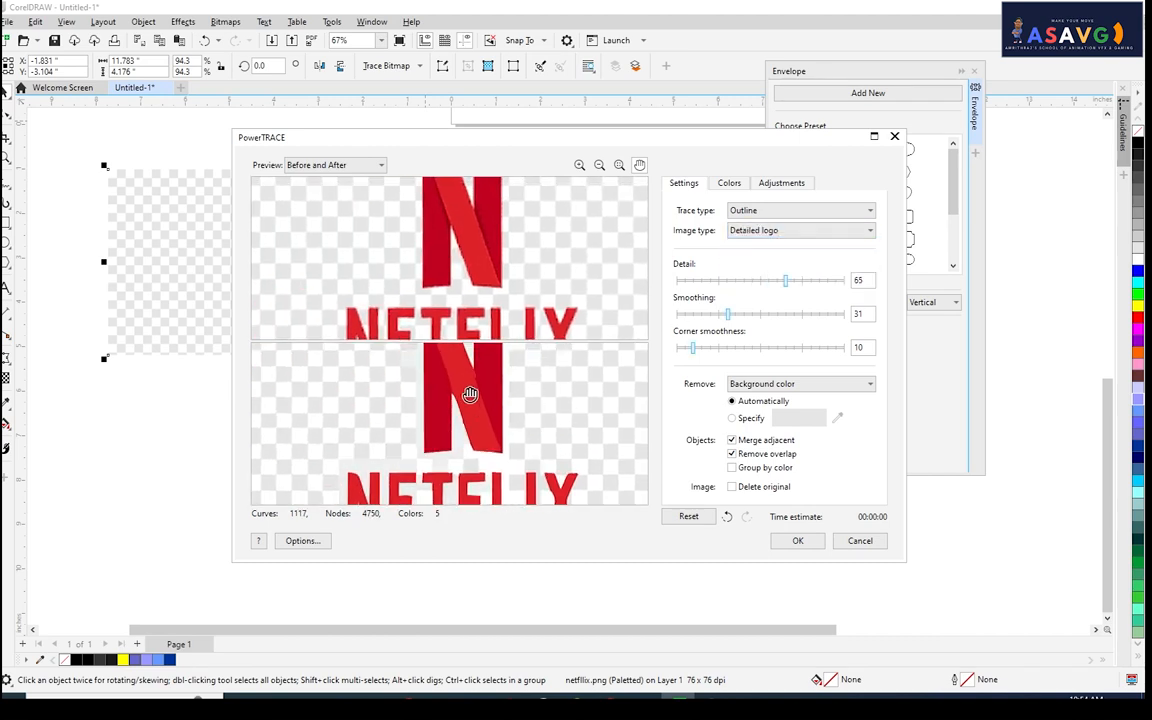
left_click_drag(484, 410, 543, 395)
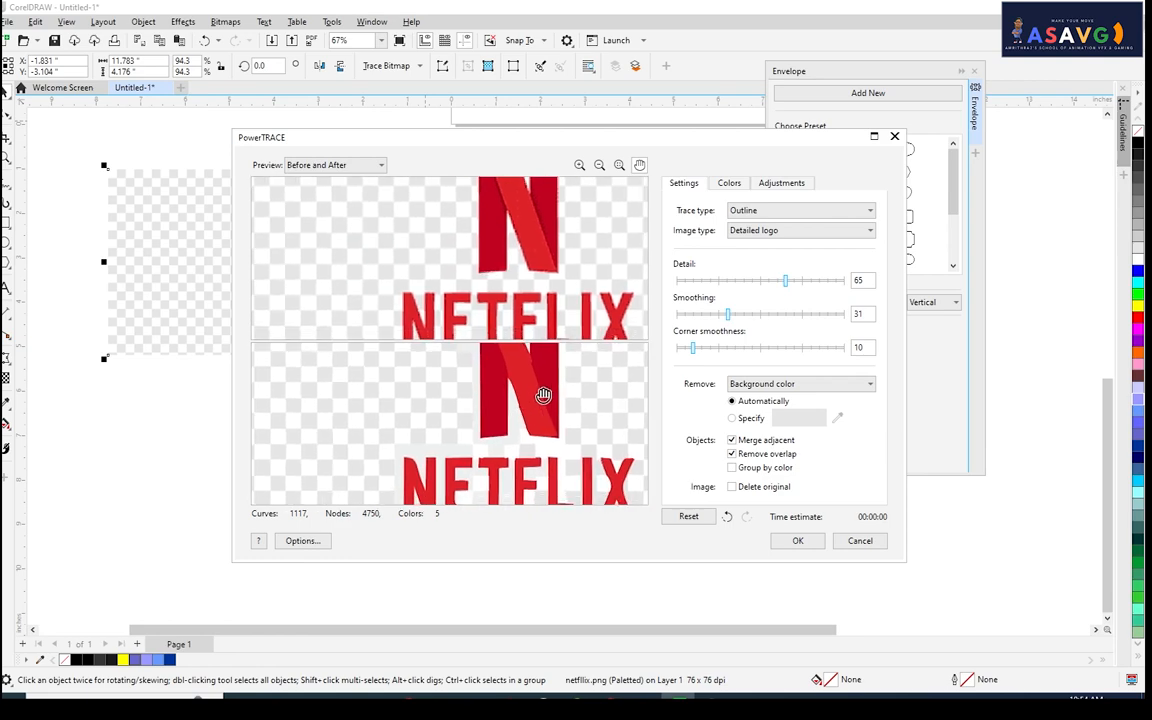
Trace the Netflix bitmap as an outline using the Detailed logo type, then place the result below the original and ungroup all its objects.
left_click(797, 541)
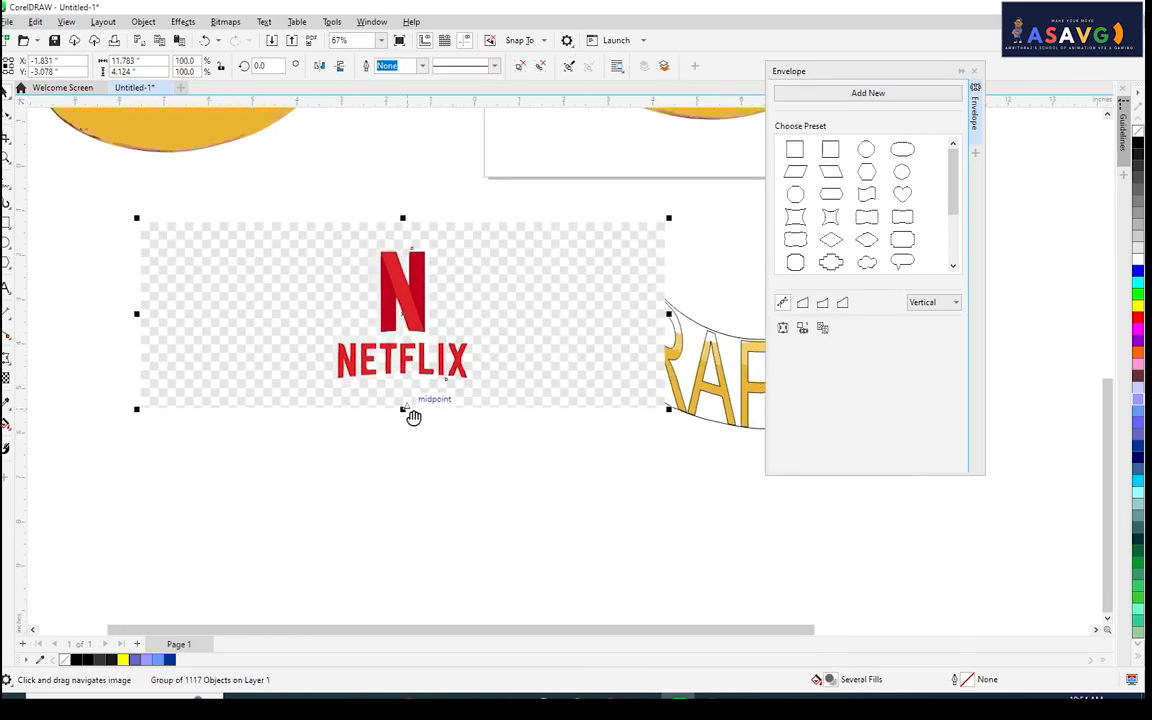
left_click_drag(411, 414, 434, 535)
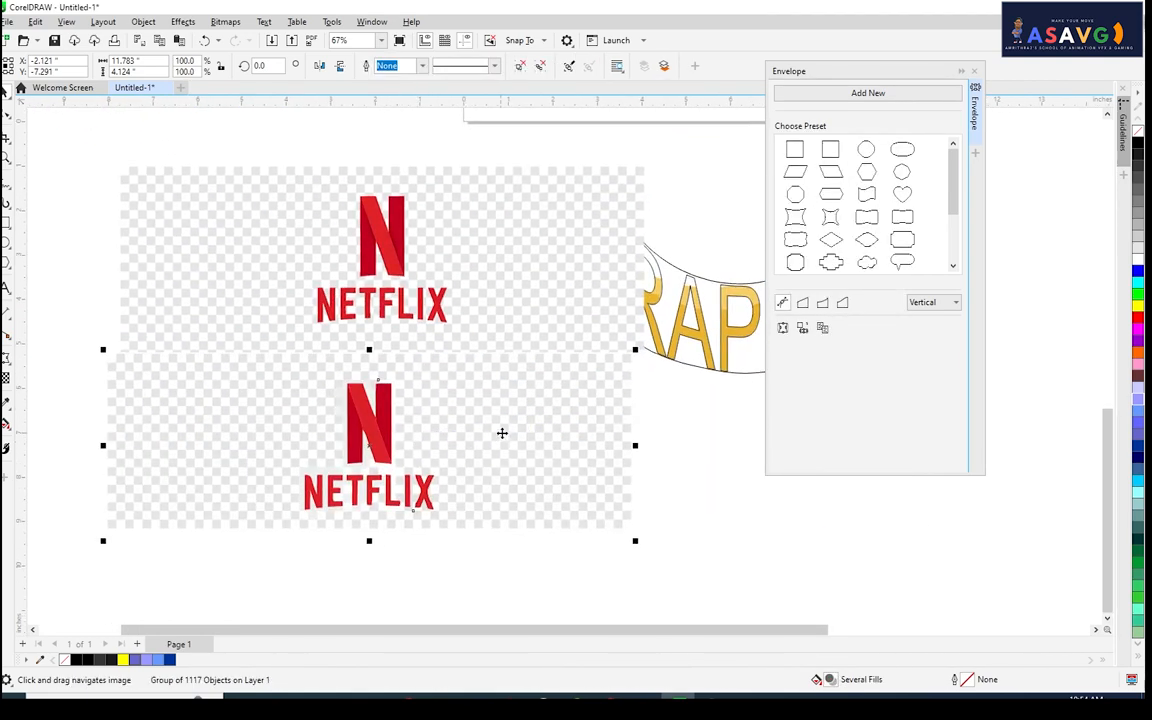
right_click(500, 432)
left_click(540, 53)
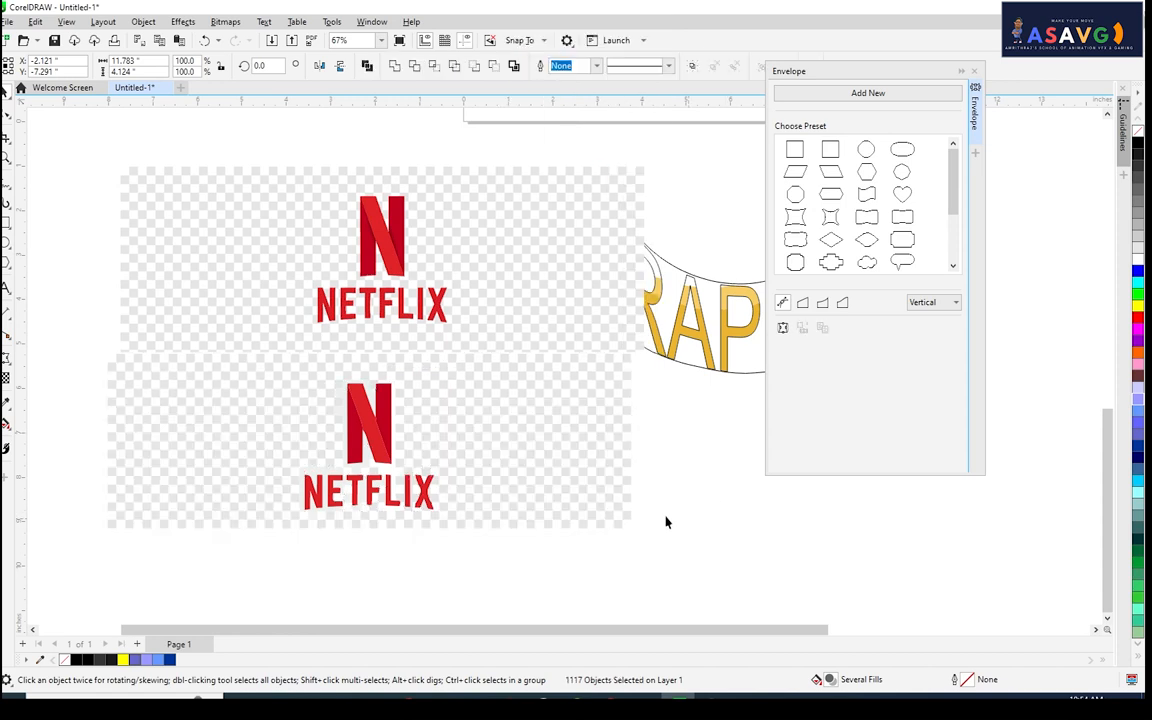
Delete the large grey checkered background piece beside the traced wordmark.
left_click(477, 457)
left_click(463, 395)
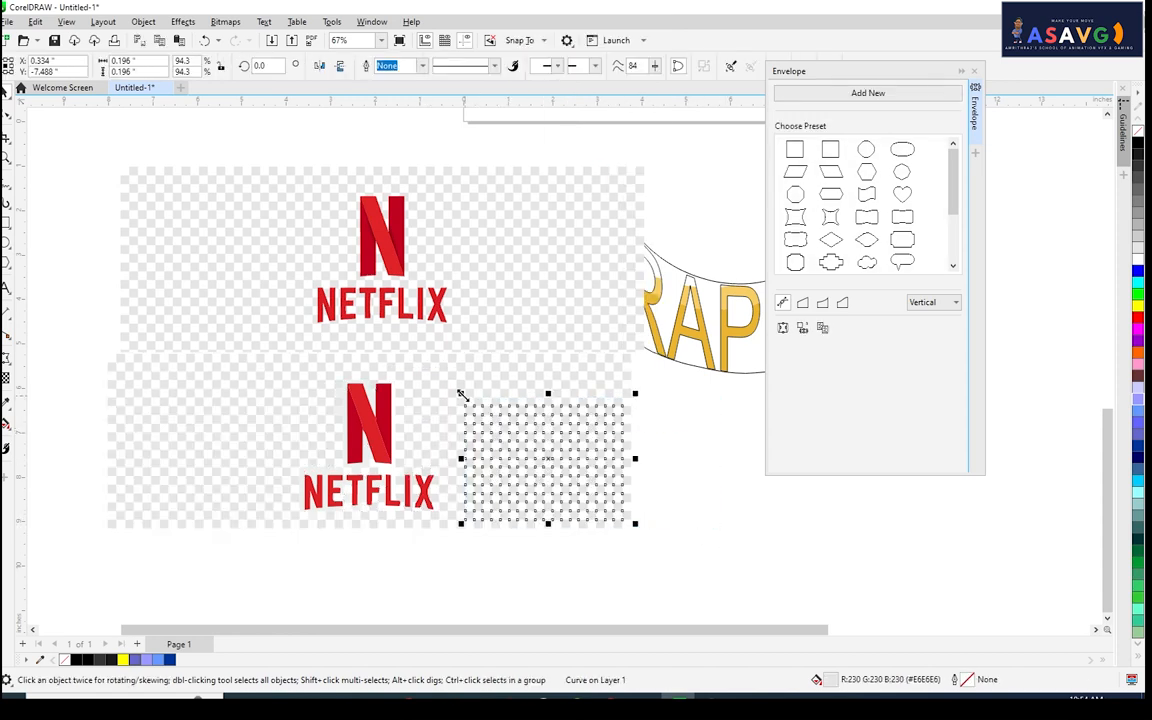
key("Delete")
Move the pieces of the traced large N out of the checkered background into empty space and reassemble them there.
left_click(386, 437)
left_click_drag(386, 437, 683, 497)
left_click_drag(376, 426, 673, 492)
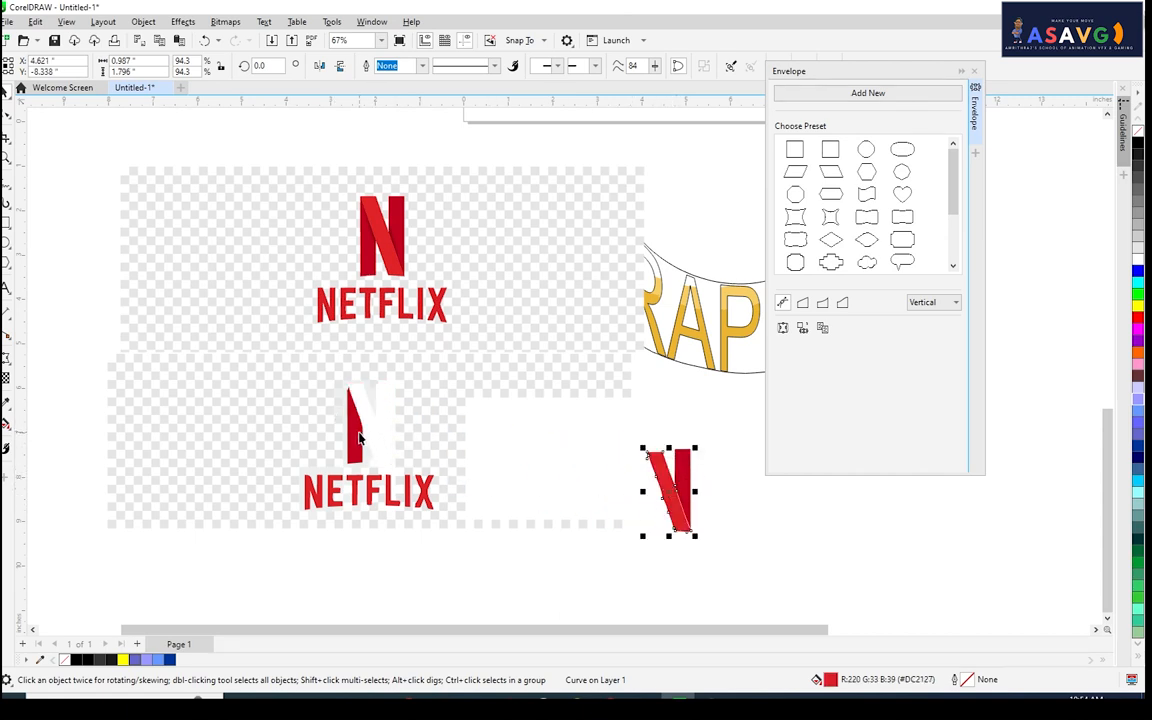
left_click_drag(360, 438, 662, 490)
left_click(652, 543)
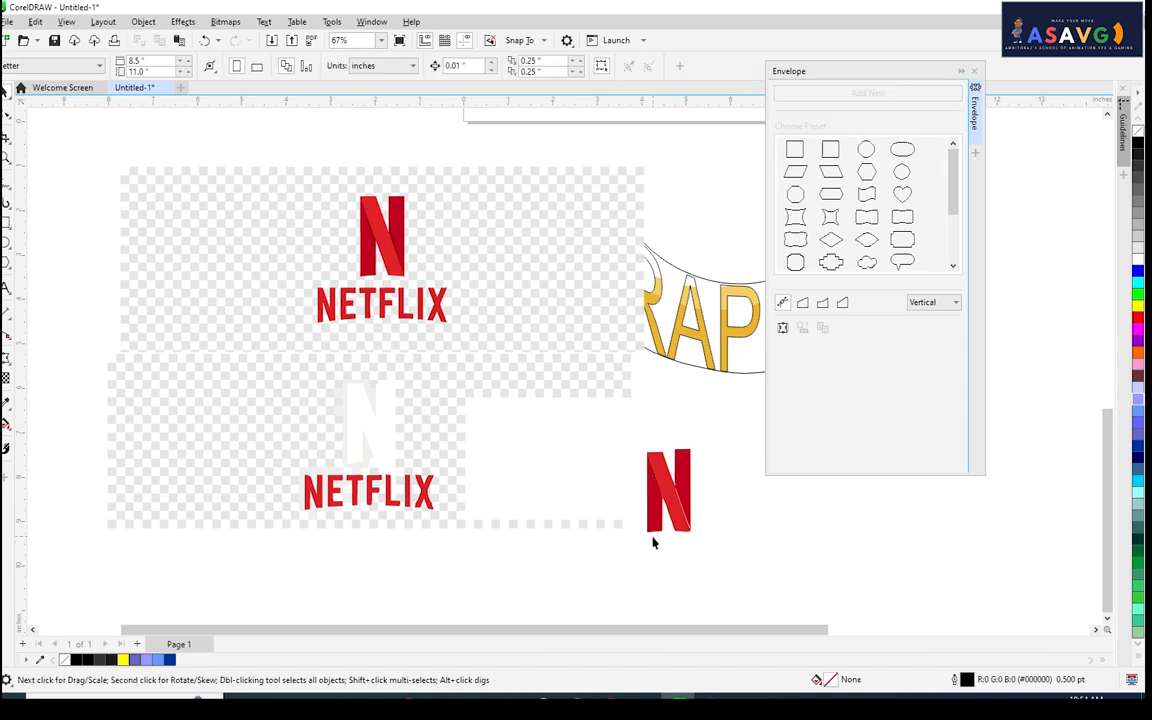
Select the traced NETFLIX letters and move them out of the background to sit directly beneath the relocated large N.
left_click(314, 498)
left_click(338, 503, "shift")
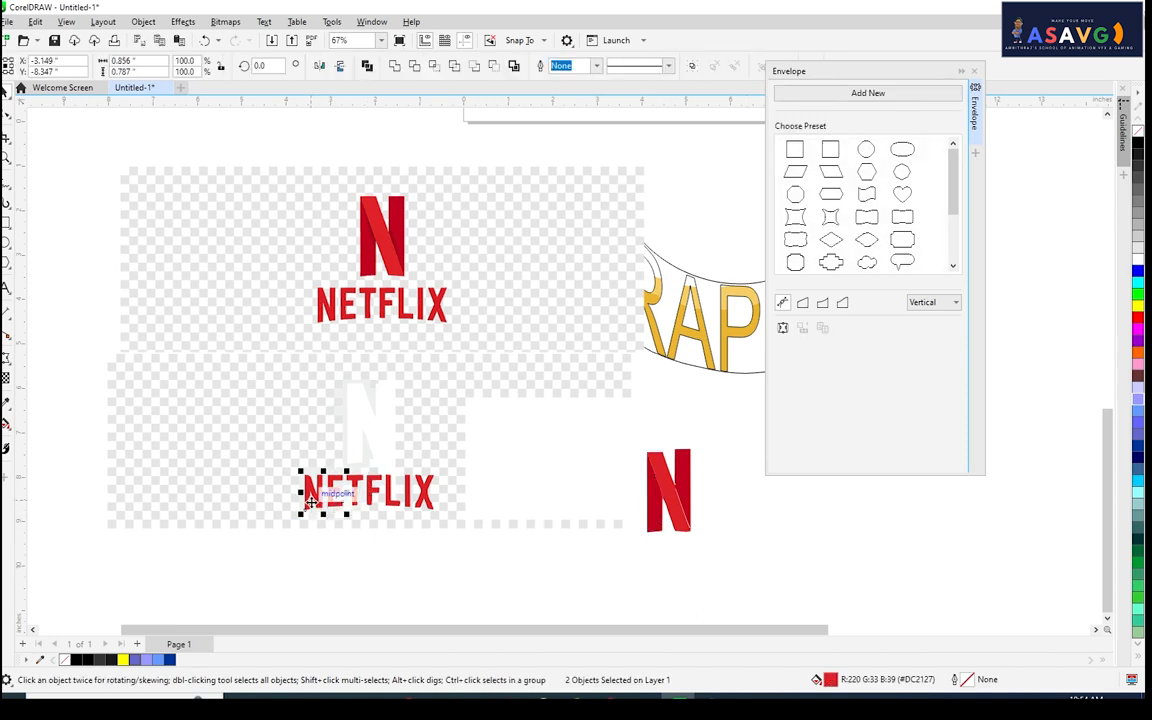
left_click(357, 495, "shift")
left_click(370, 497, "shift")
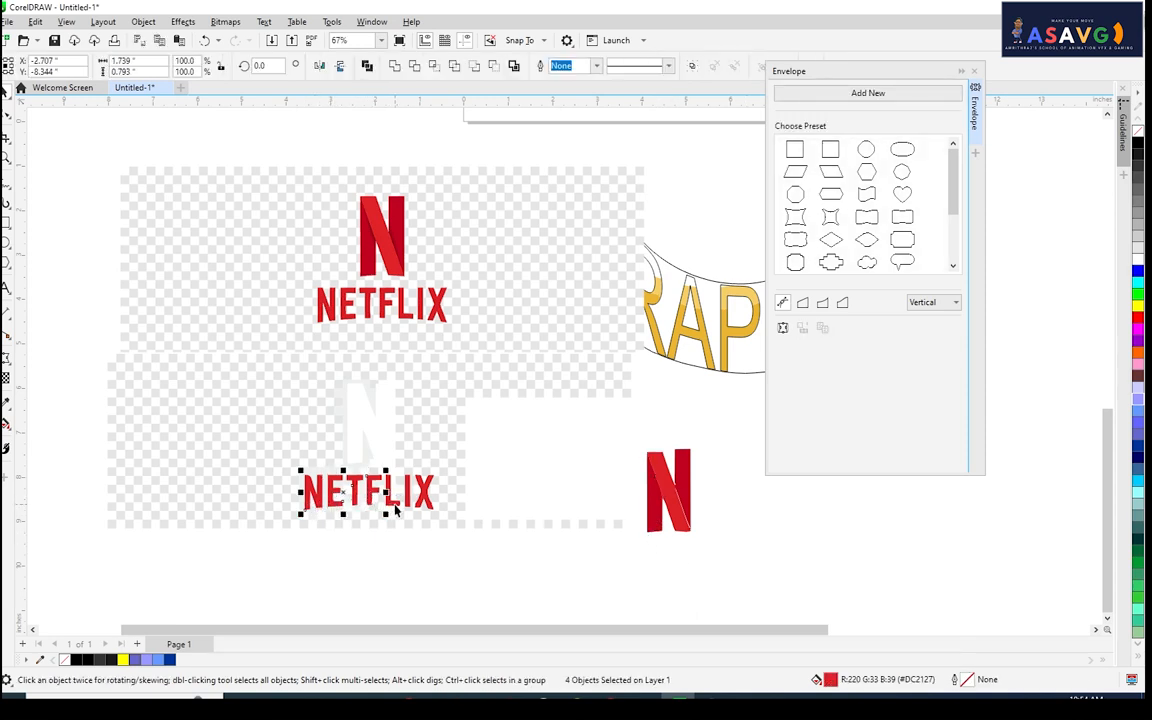
left_click(404, 500, "shift")
left_click(414, 492, "shift")
left_click(426, 492, "shift")
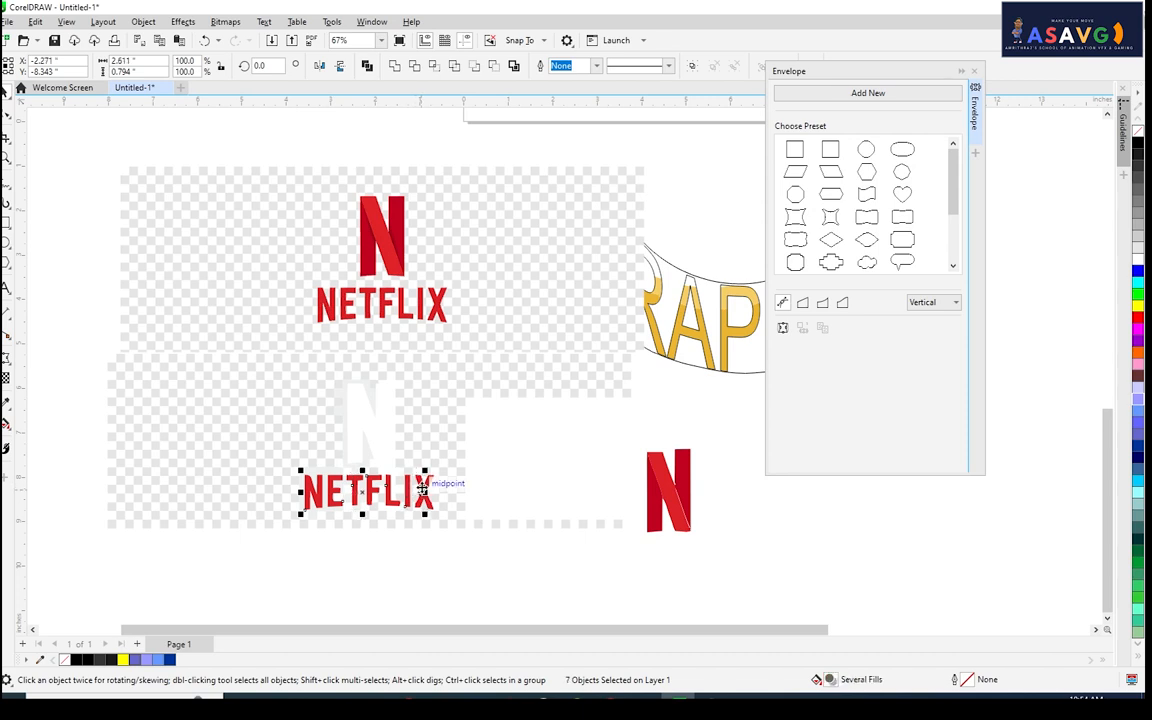
left_click_drag(397, 500, 705, 558)
left_click_drag(425, 492, 737, 555)
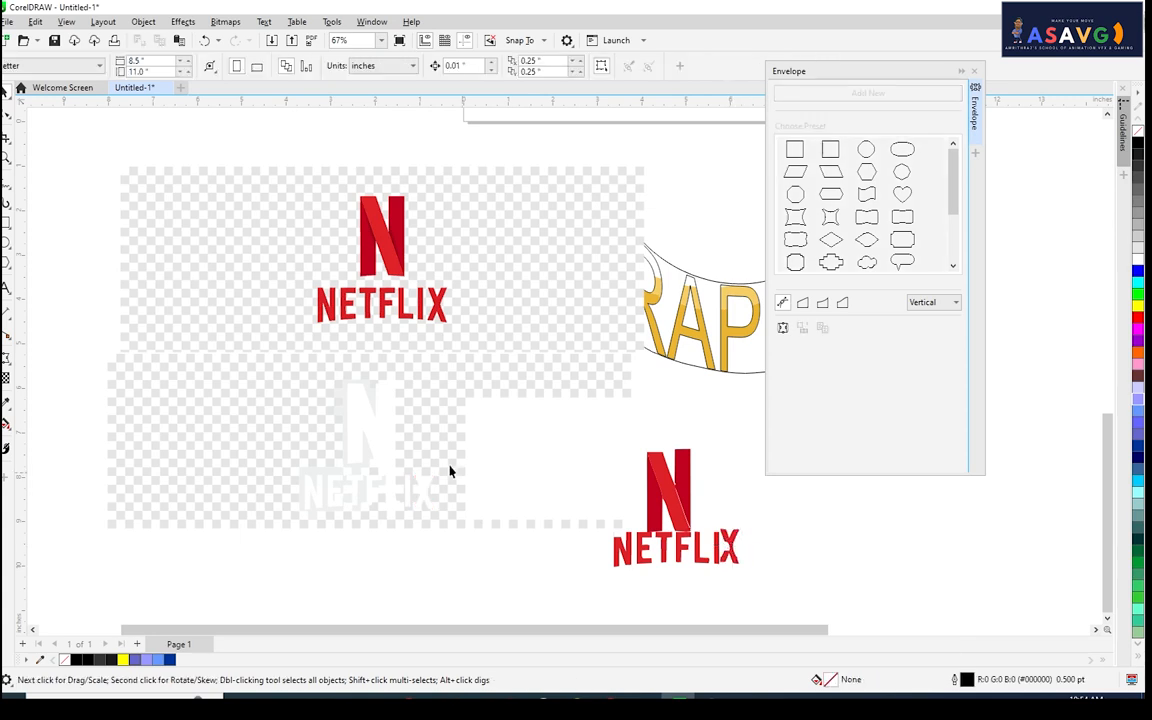
Delete most of the leftover grey and white background pieces where the traced logo had been.
key("Delete")
left_click(310, 469)
key("Delete")
left_click(313, 447)
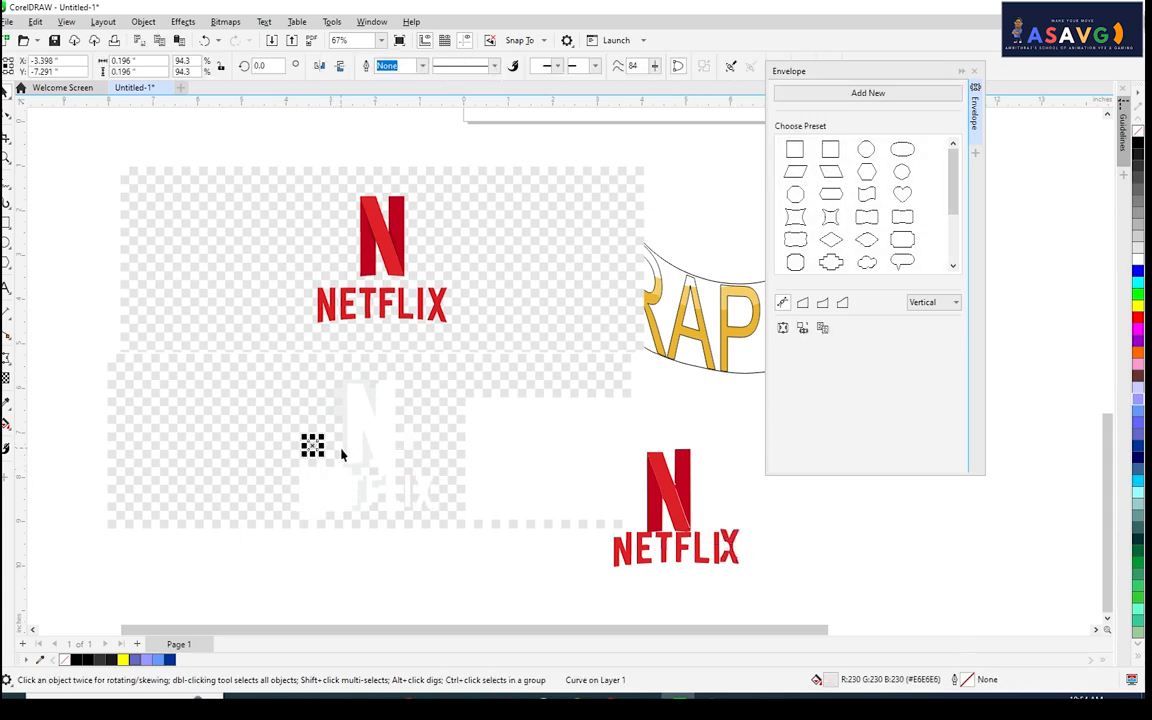
key("Delete")
left_click_drag(100, 406, 411, 514)
key("Delete")
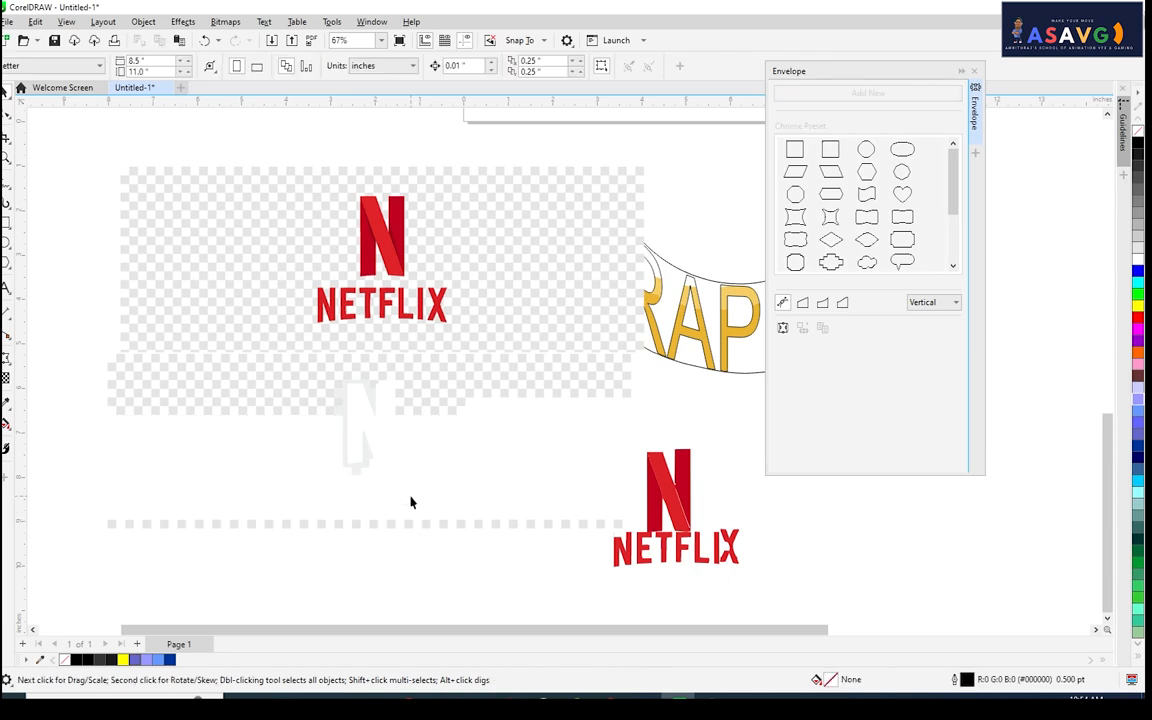
left_click(357, 524)
key("Delete")
left_click_drag(564, 447, 564, 445)
key("Delete")
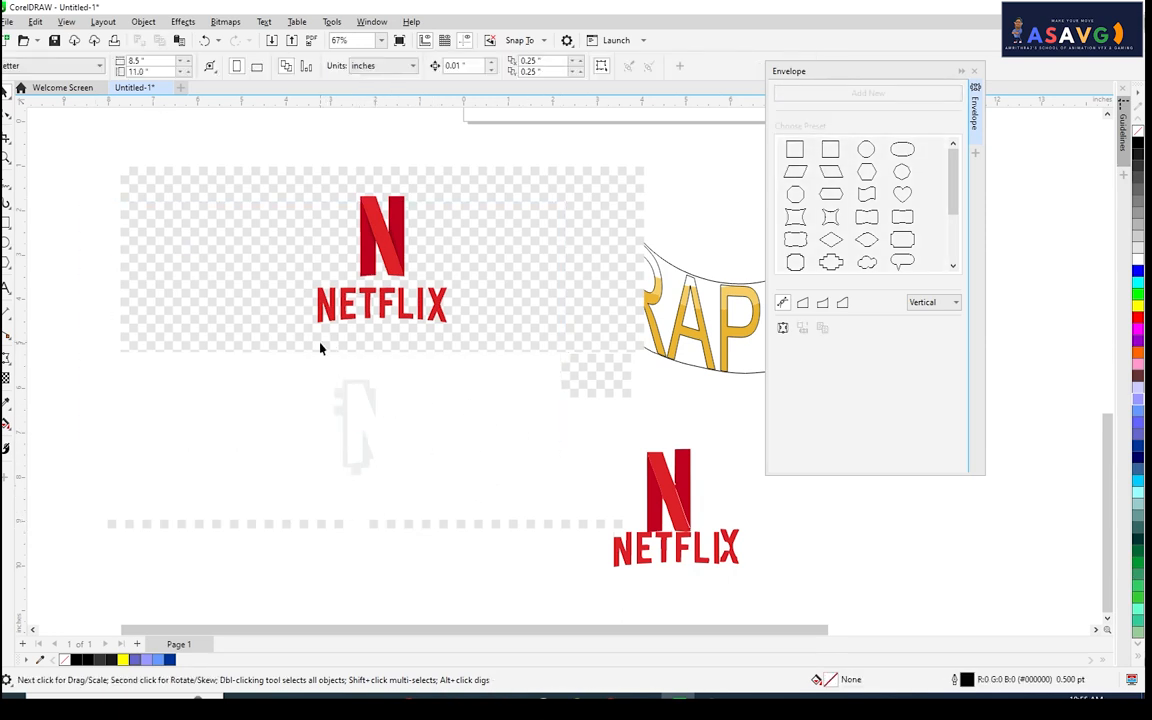
Delete the original Netflix bitmap above the traced pieces.
left_click(170, 188)
left_click_drag(170, 188, 356, 488)
key("Delete")
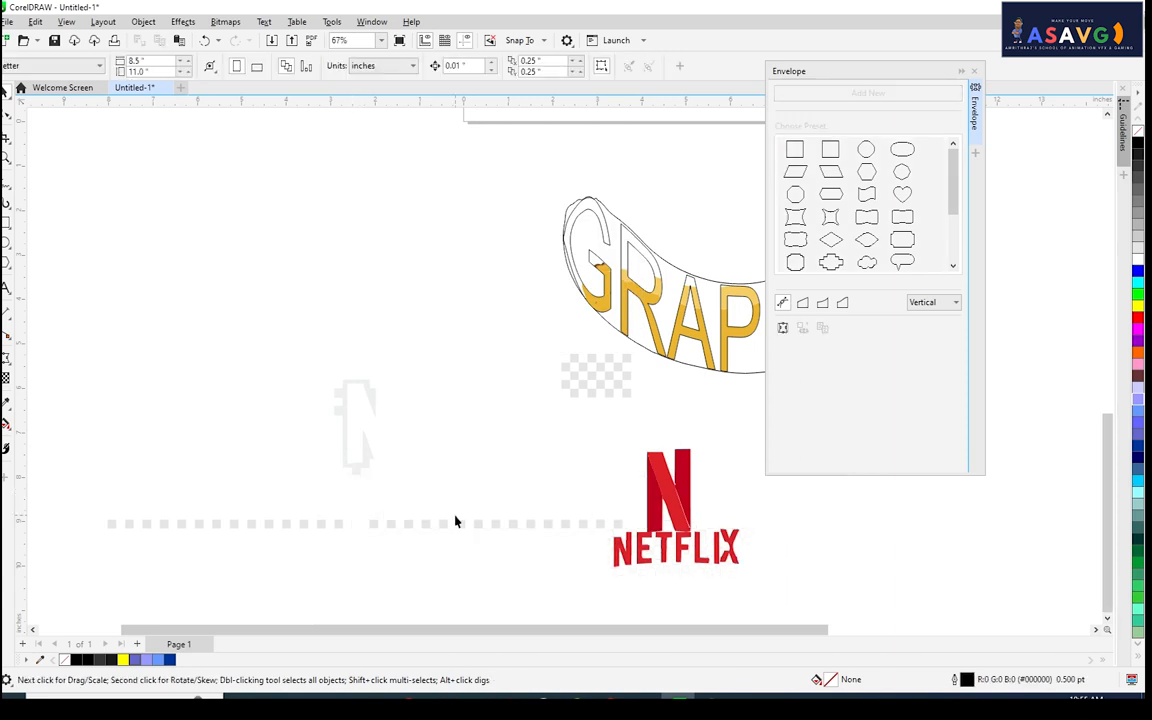
Shift the large N's dark red outer bar against the diagonal band to close the thin gap between them.
left_click(260, 522)
scroll(413, 486, "down", 1)
scroll(543, 508, "up", 9)
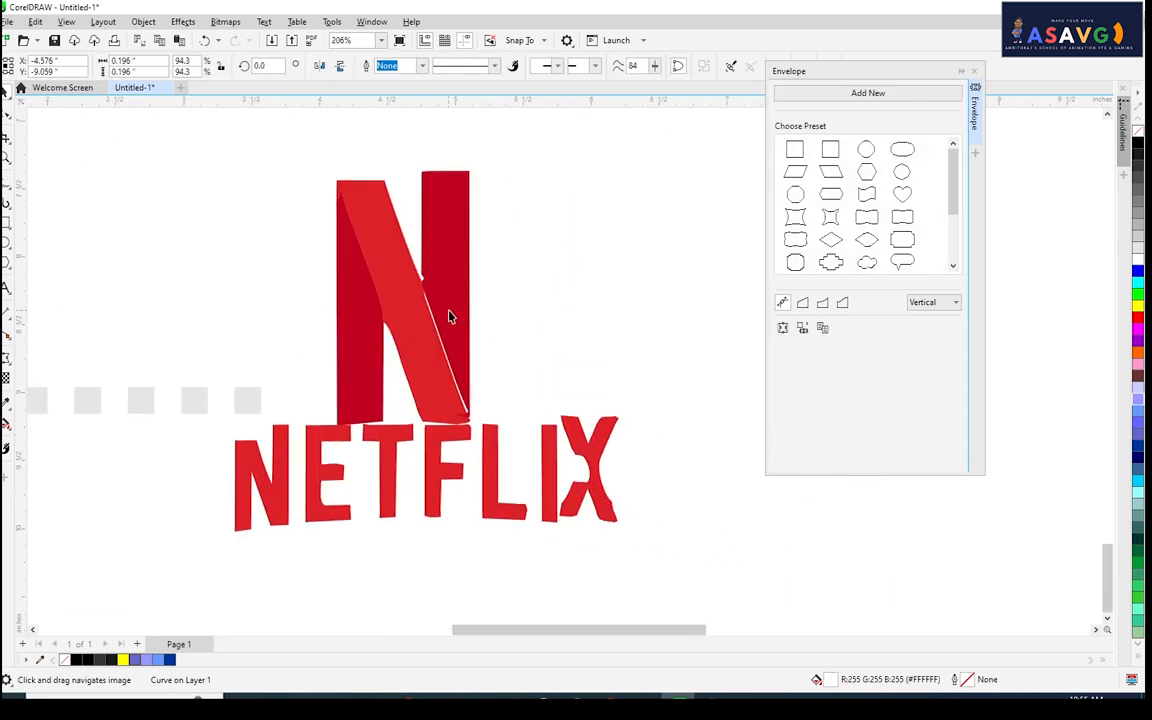
left_click(442, 306)
left_click(592, 357)
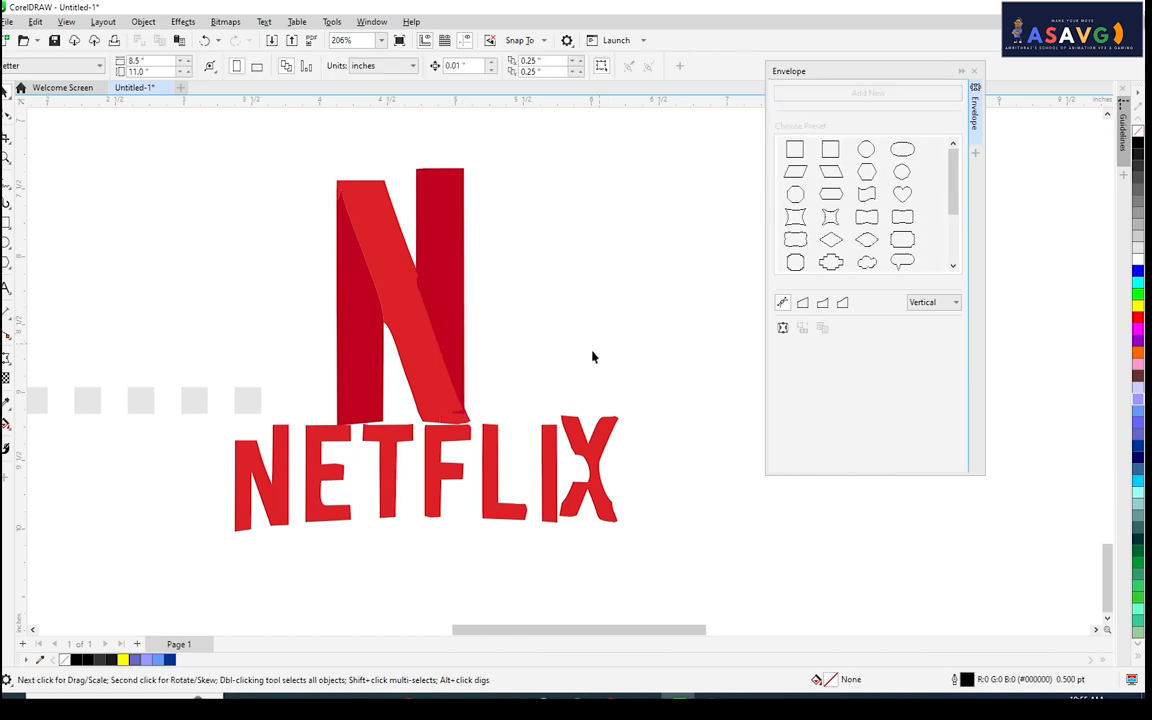
Try to move the large N's bright red diagonal band away from its vertical bars.
left_click(462, 421)
scroll(335, 428, "up", 5)
left_click_drag(416, 422, 700, 240)
left_click(345, 318)
scroll(380, 327, "down", 6)
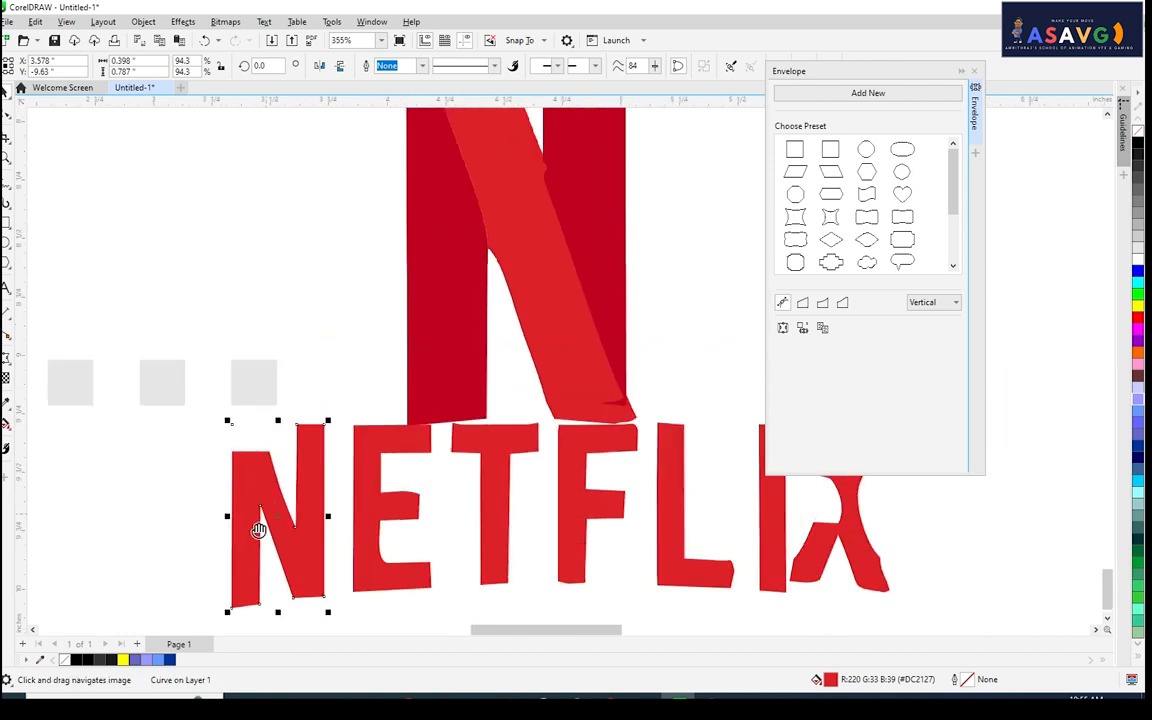
left_click(433, 258)
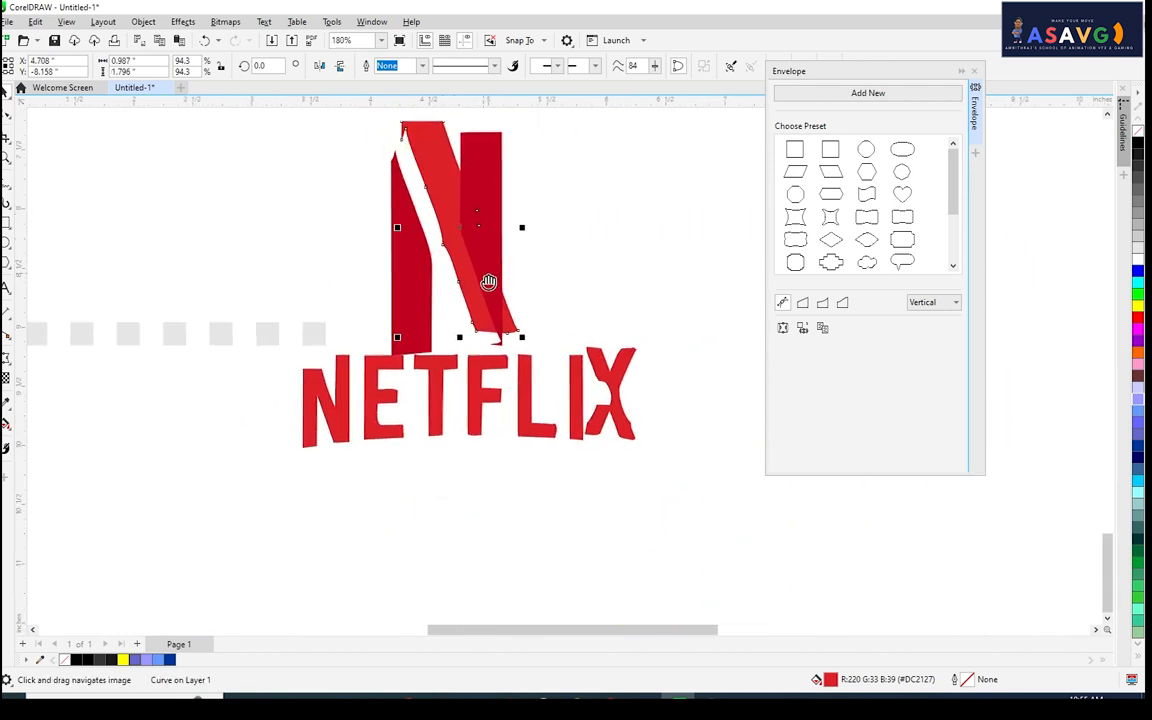
scroll(520, 310, "down", 2)
scroll(541, 313, "down", 1)
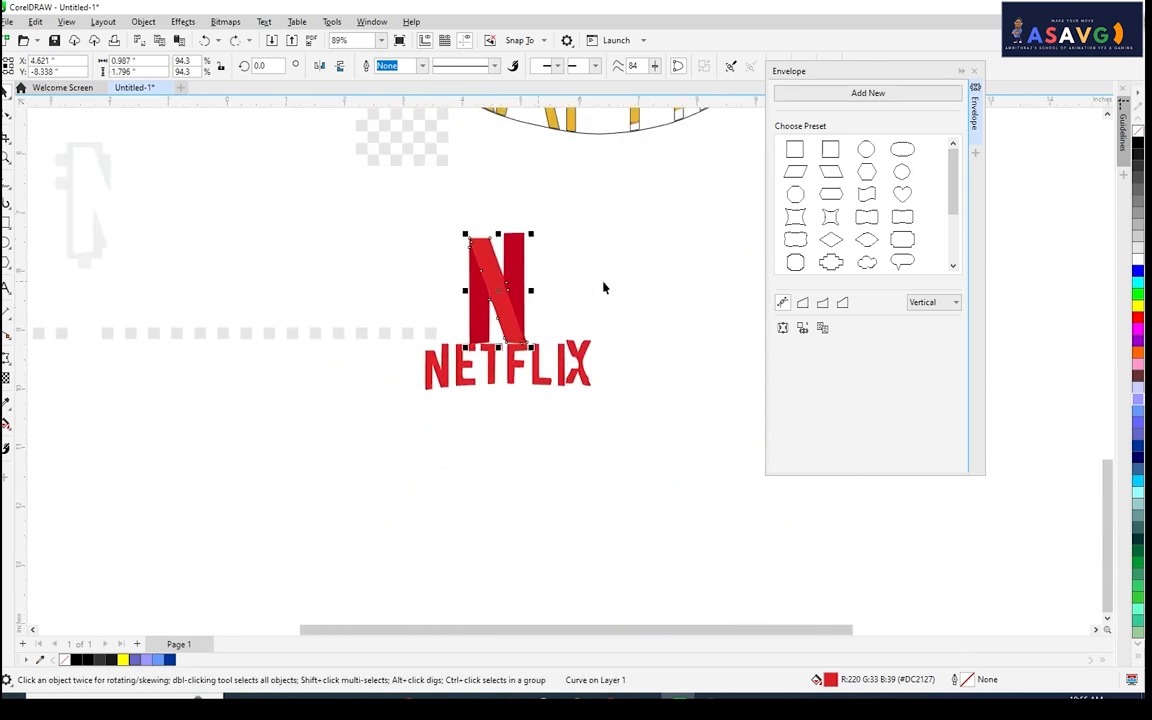
left_click_drag(511, 315, 345, 366)
key("ctrl+z")
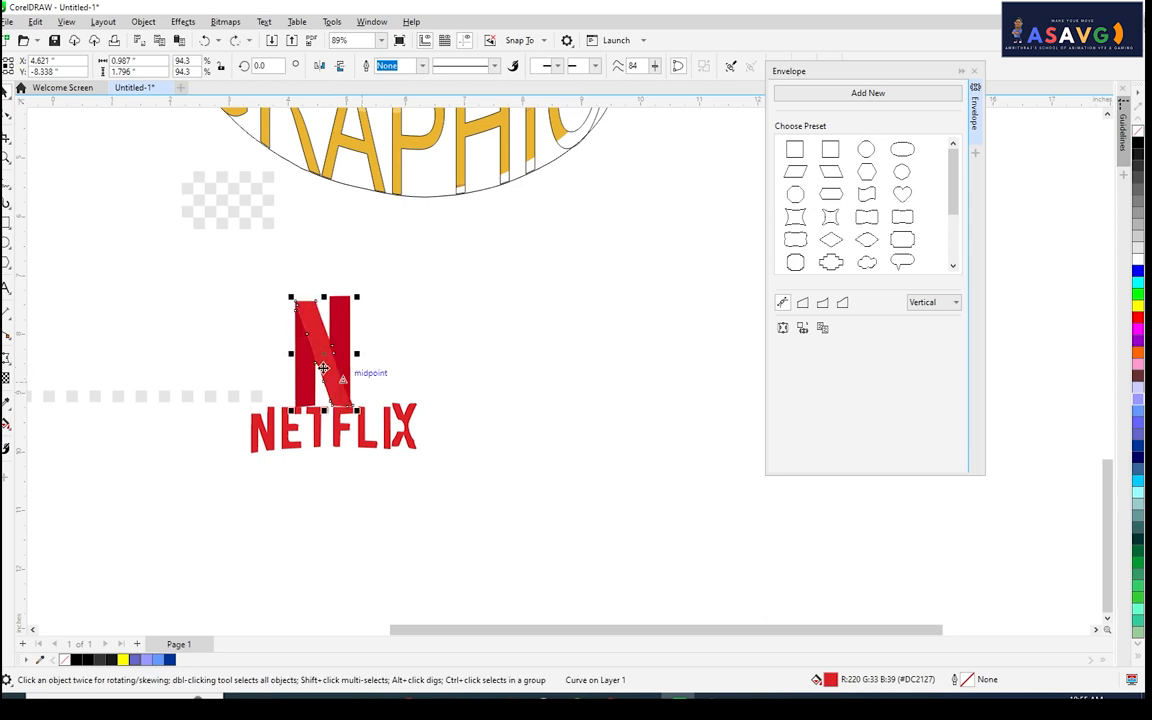
Examine the traced outlines of the large N and the X in the wordmark.
left_click_drag(265, 290, 408, 403)
left_click(338, 384)
left_click_drag(239, 282, 385, 403)
scroll(427, 436, "up", 2)
left_click(343, 393)
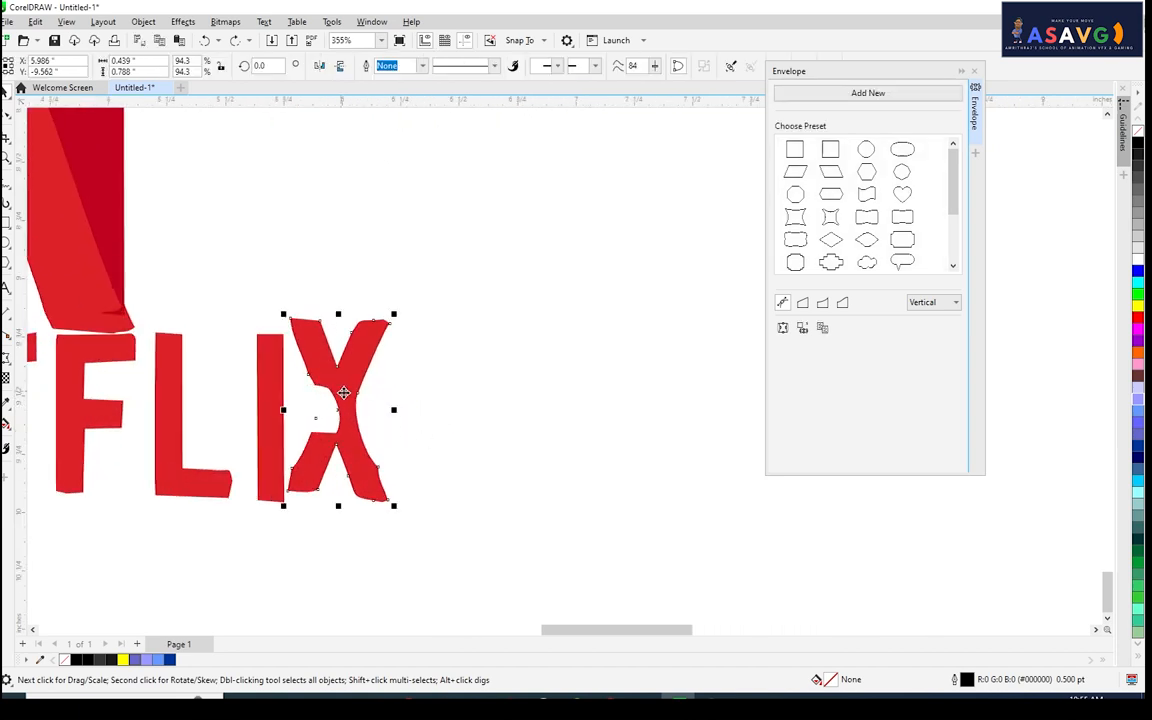
left_click_drag(293, 355, 748, 355)
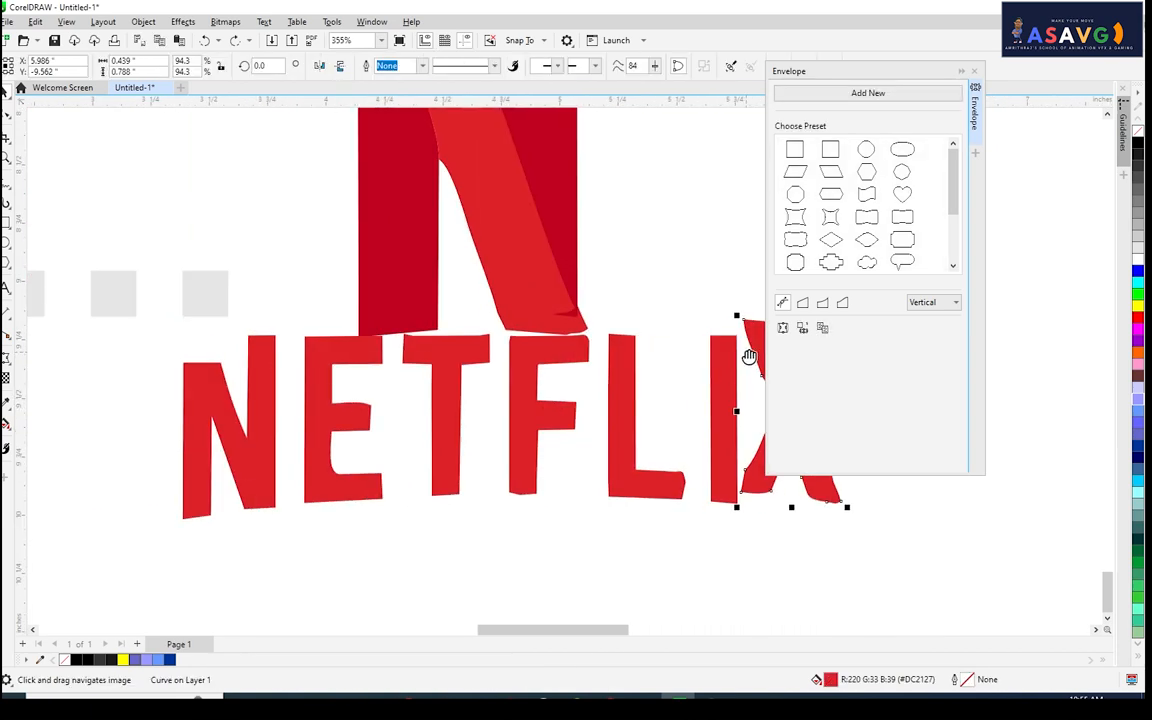
scroll(470, 465, "down", 1)
Reshape the upper outer corner of the wordmark's first letter N by moving its corner node with the Shape tool.
left_click_drag(478, 401, 497, 447)
scroll(298, 464, "down", 1)
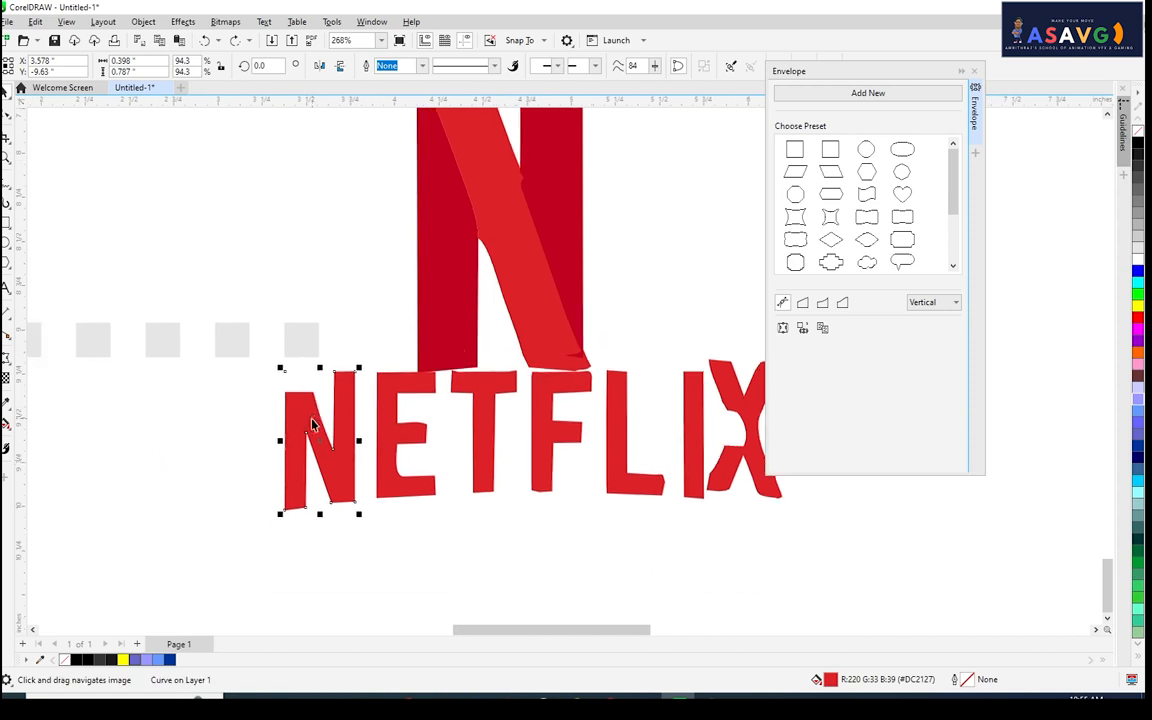
right_click(310, 412)
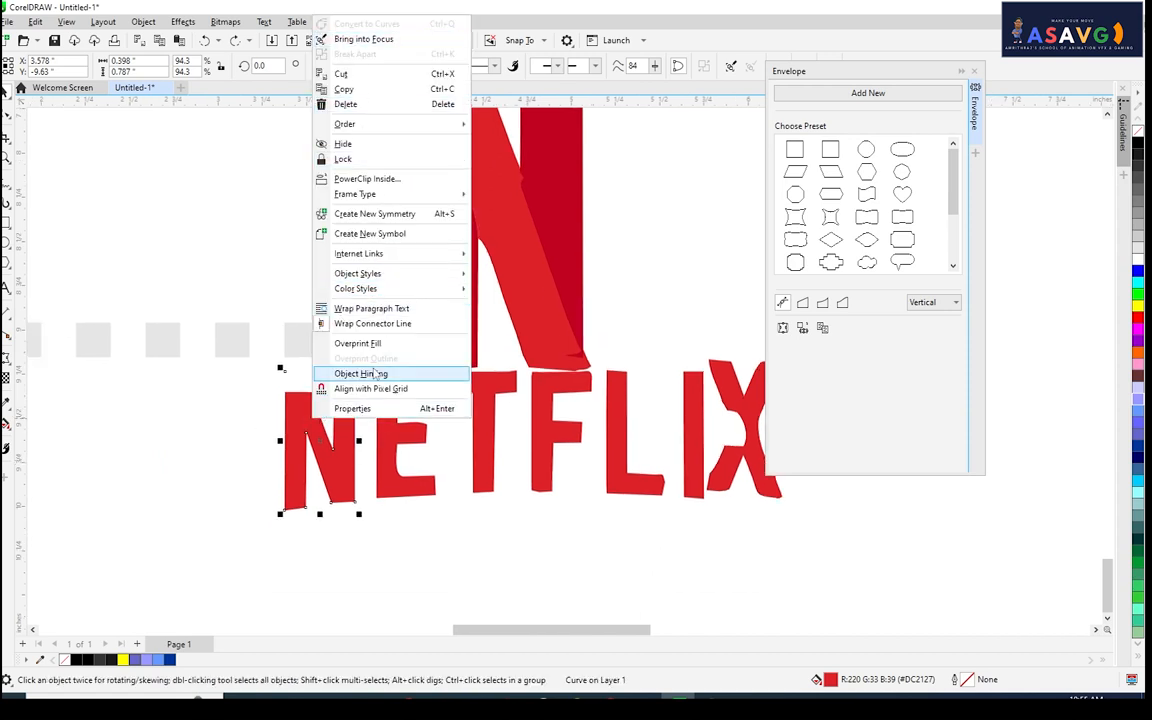
left_click(8, 117)
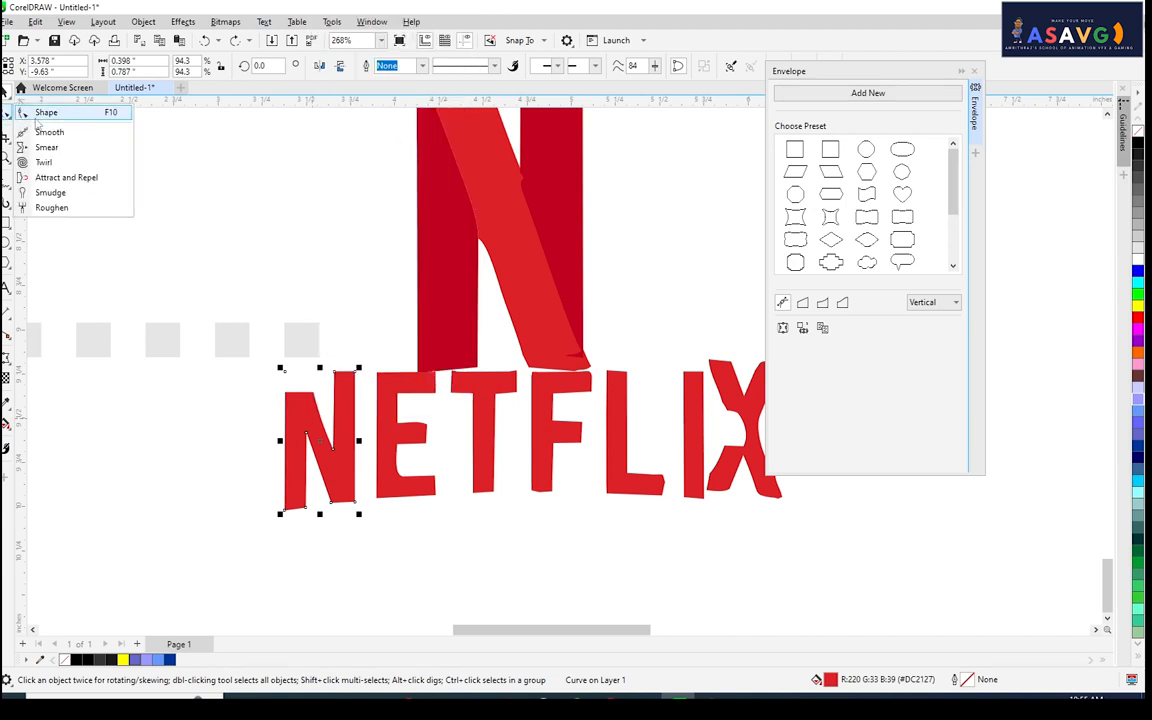
left_click(67, 117)
scroll(264, 358, "up", 2)
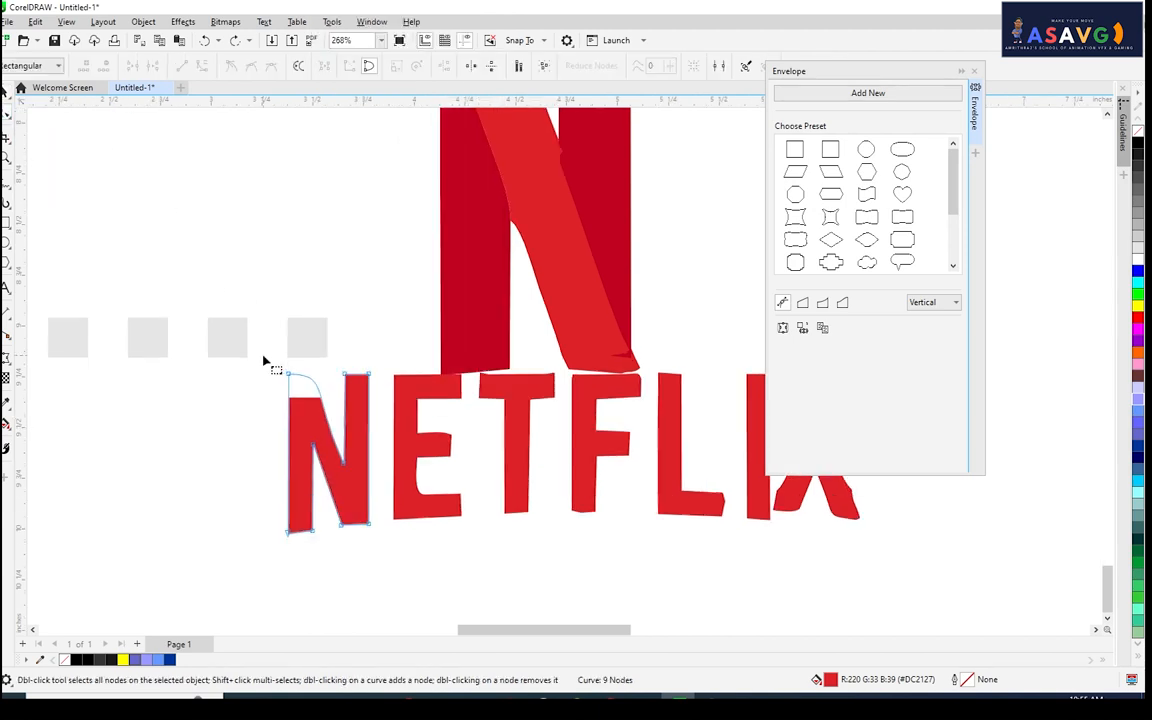
left_click_drag(292, 378, 295, 404)
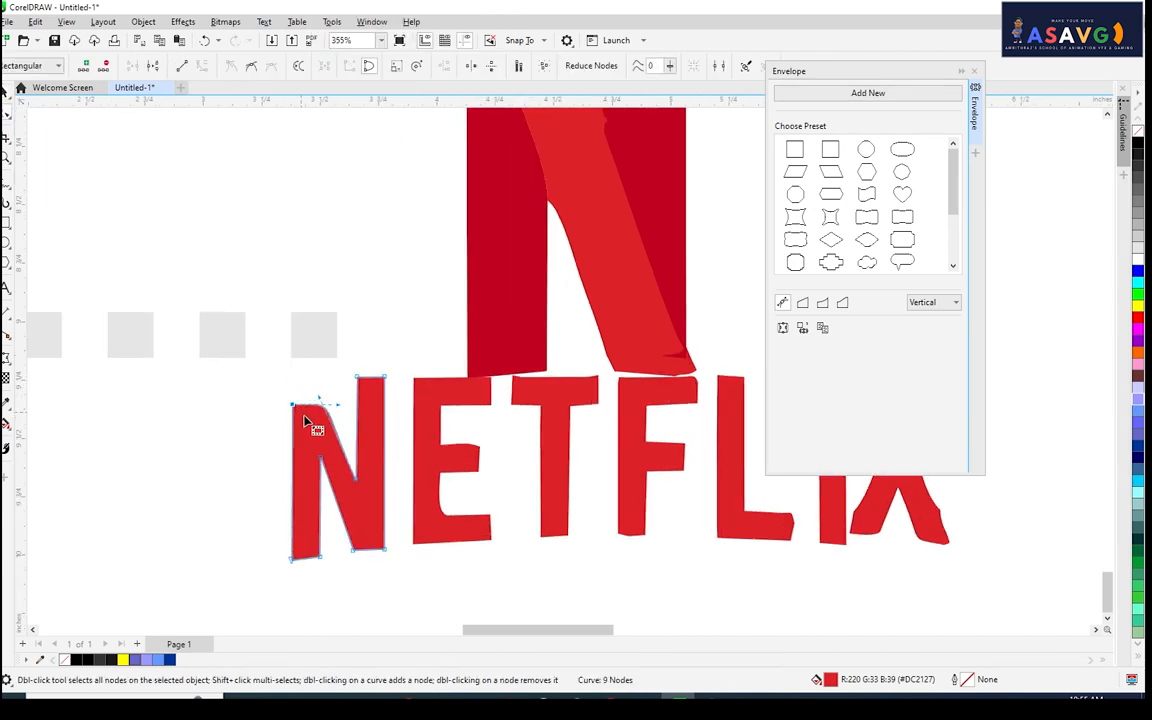
scroll(310, 440, "up", 3)
left_click_drag(311, 489, 307, 453)
key("ctrl+z")
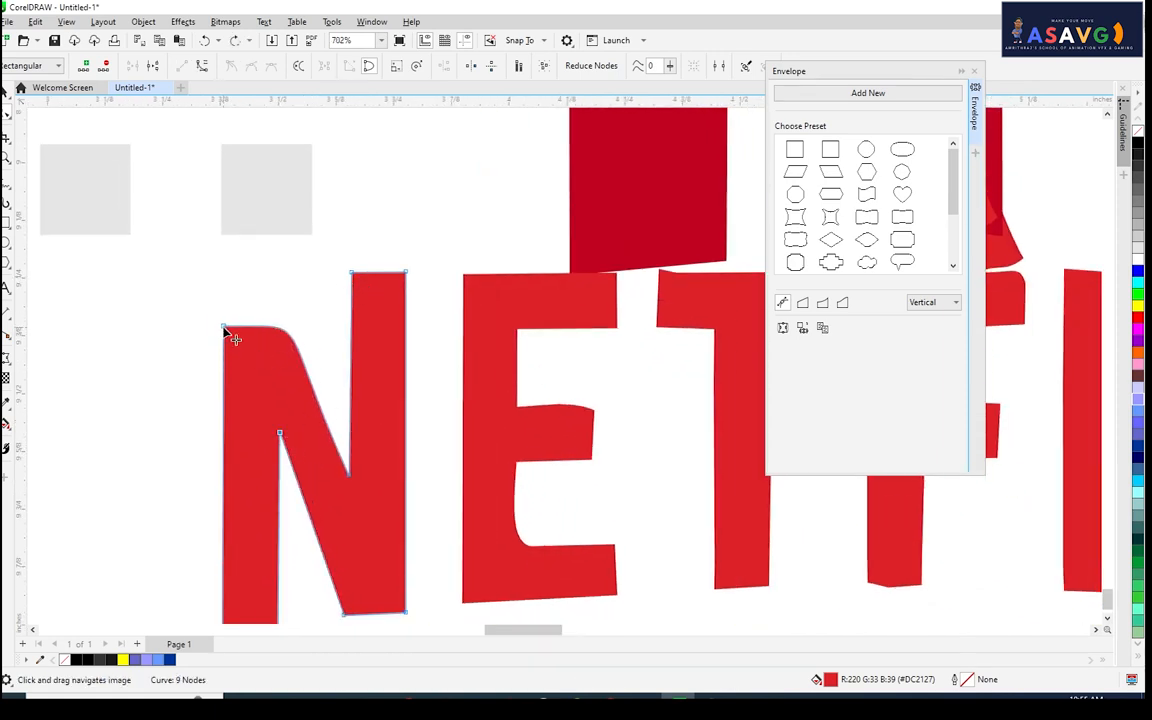
left_click_drag(223, 327, 221, 316)
Reshape the white curve covering the inner side of the wordmark's X by moving its nodes.
left_click_drag(317, 344, 273, 292)
left_click_drag(382, 386, 240, 325)
left_click_drag(457, 380, 332, 355)
left_click_drag(501, 360, 122, 372)
left_click_drag(741, 371, 419, 306)
left_click(445, 371)
left_click_drag(488, 371, 393, 259)
scroll(464, 320, "up", 2)
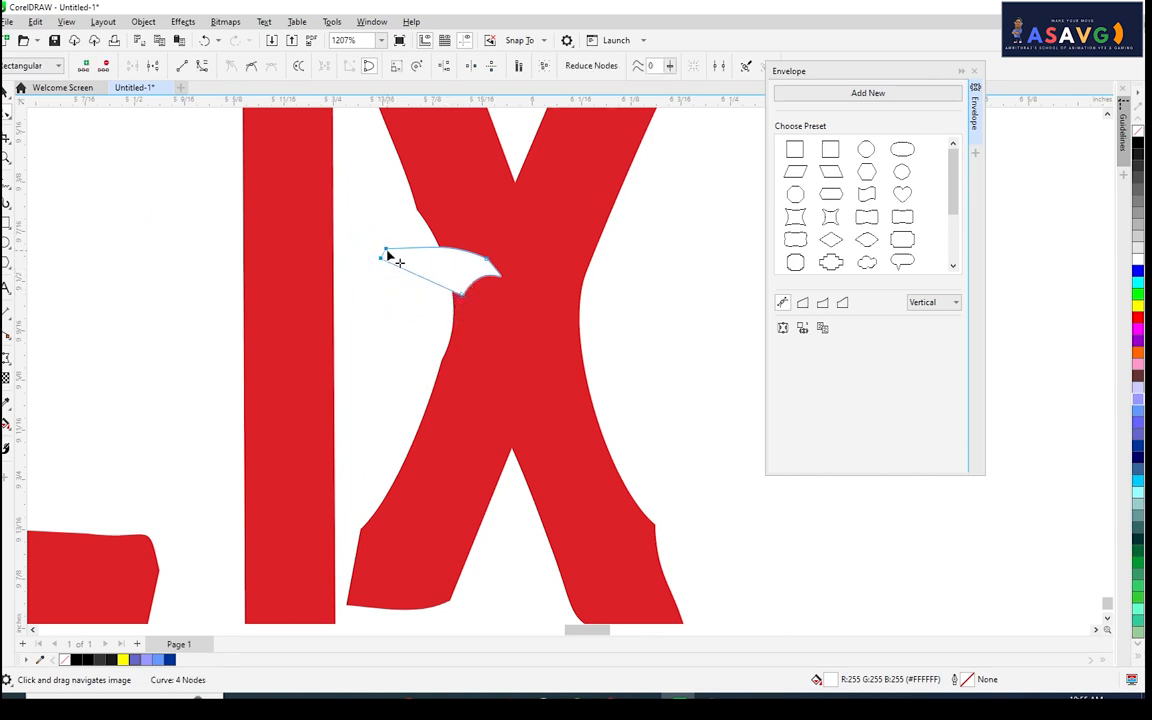
Try the Close Curve option on the white curve covering part of the X.
right_click(390, 256)
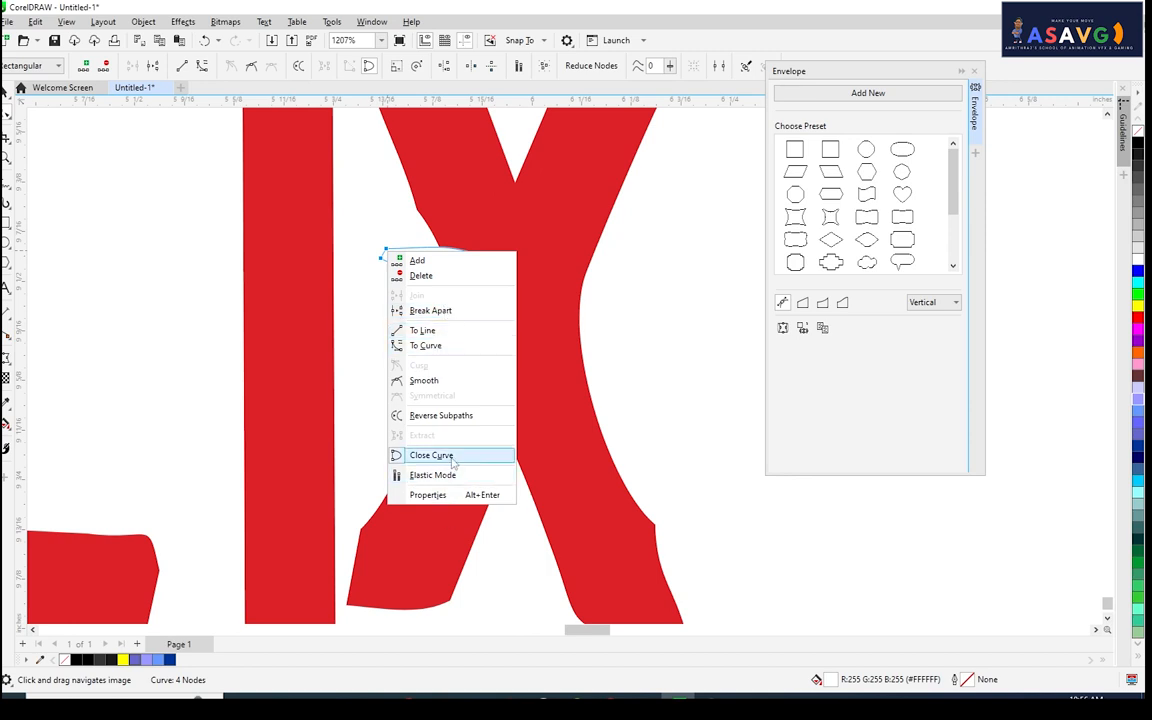
left_click(425, 455)
scroll(698, 355, "down", 1)
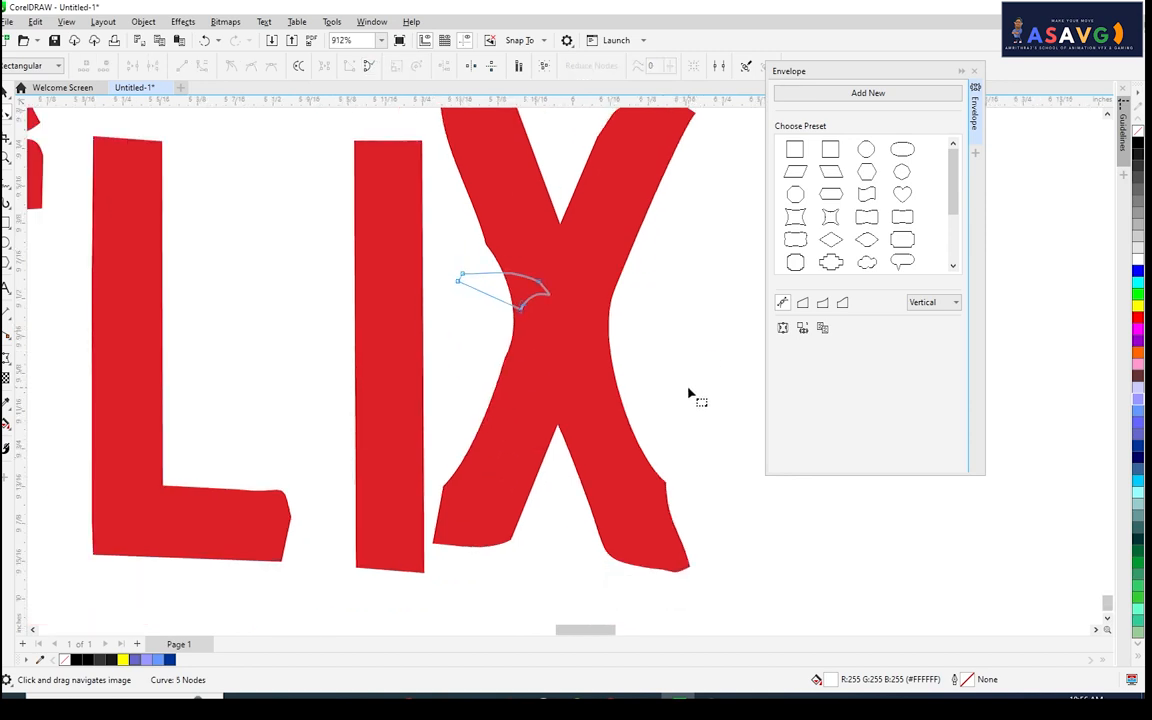
key("ctrl+z")
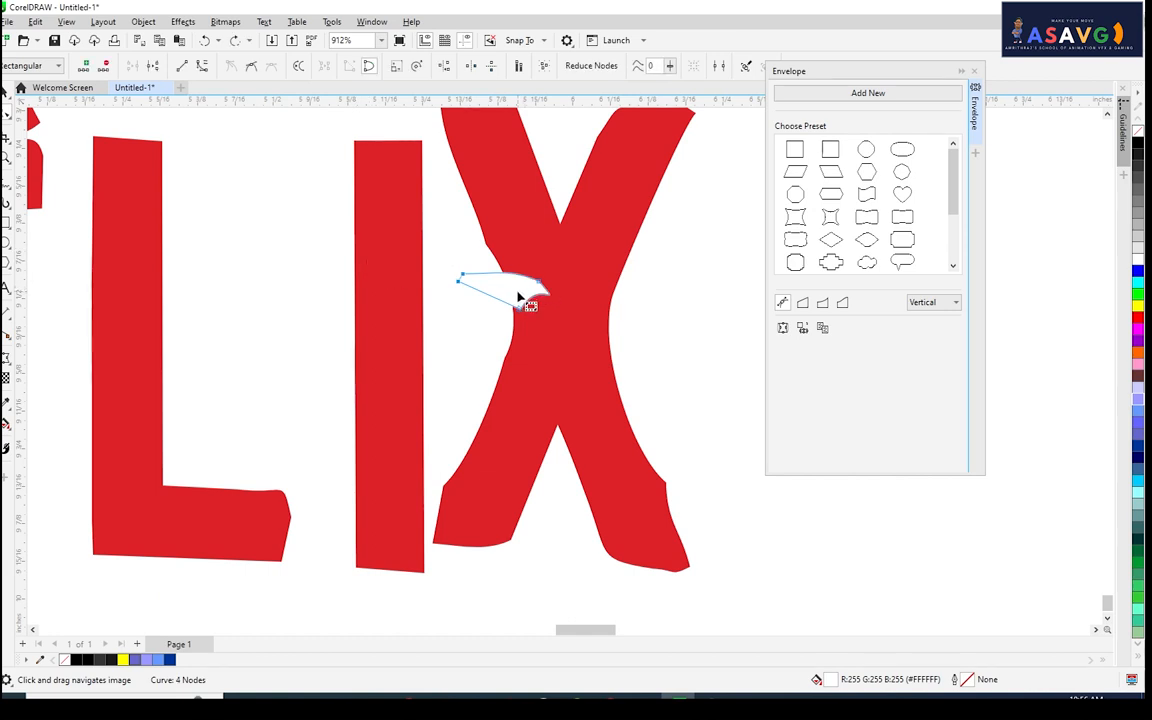
Toggle Close Curve on the white shape over the X to open its outline and remove the white fill.
right_click(518, 296)
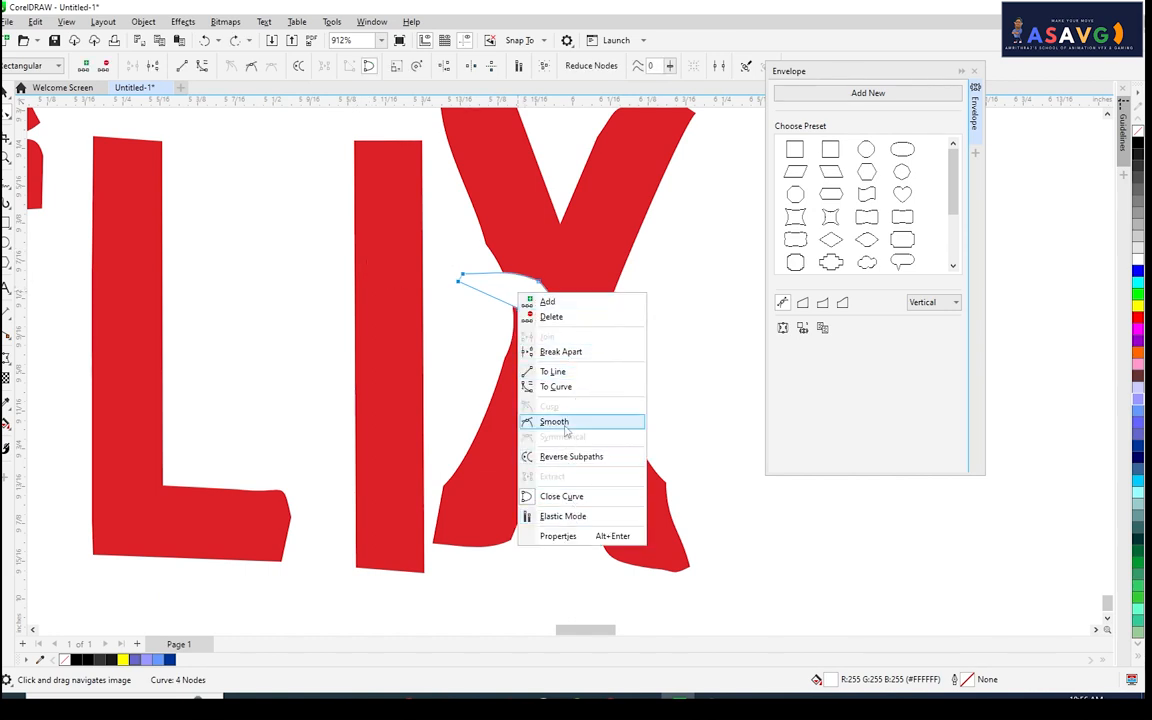
left_click(693, 374)
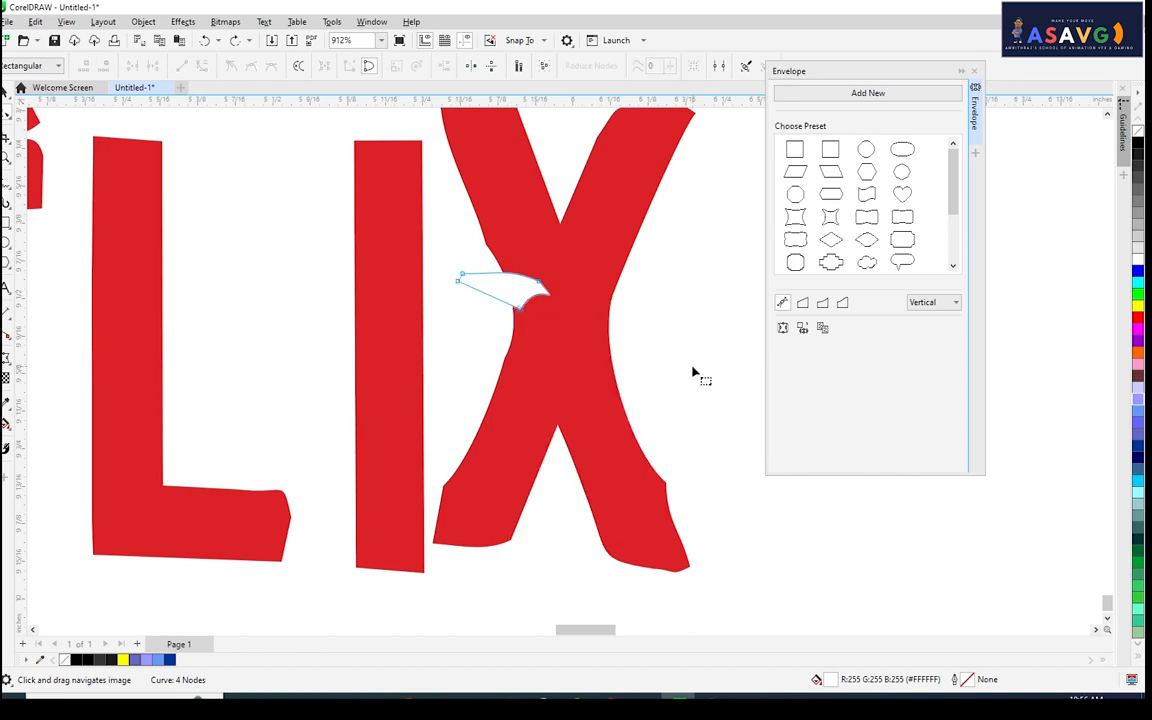
right_click(508, 300)
left_click(566, 498)
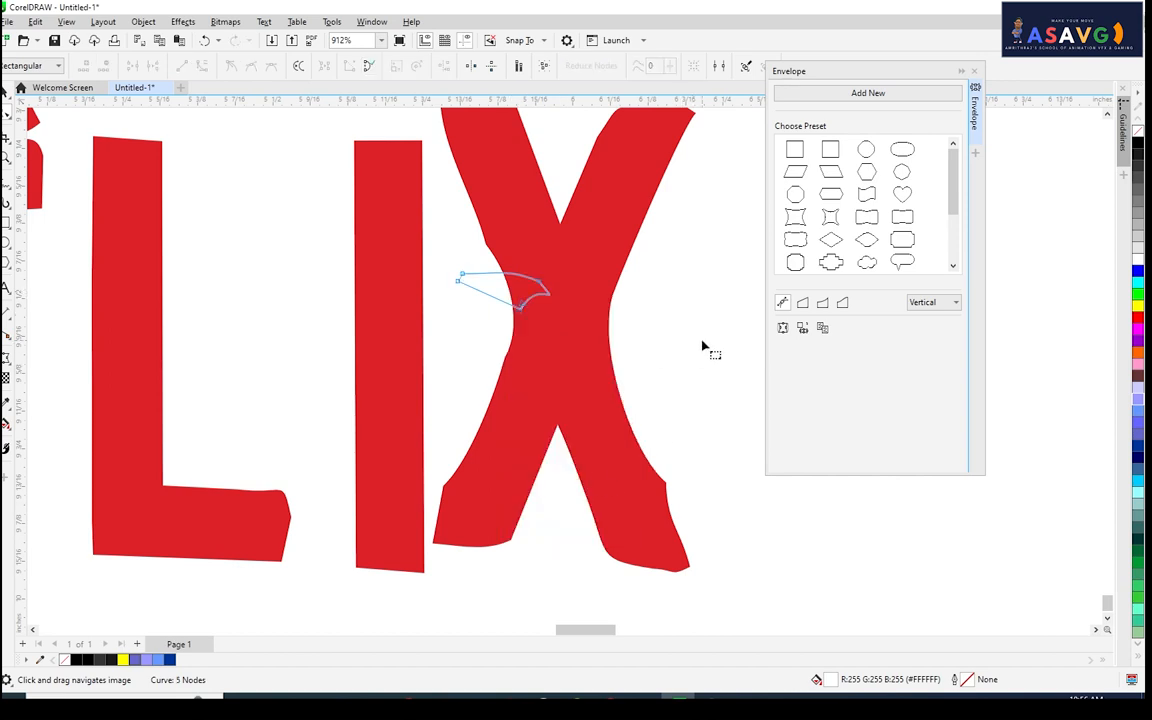
Examine the cleaned-up wordmark and the large N together for remaining tracing flaws.
left_click(5, 92)
left_click(664, 325)
scroll(650, 338, "down", 2)
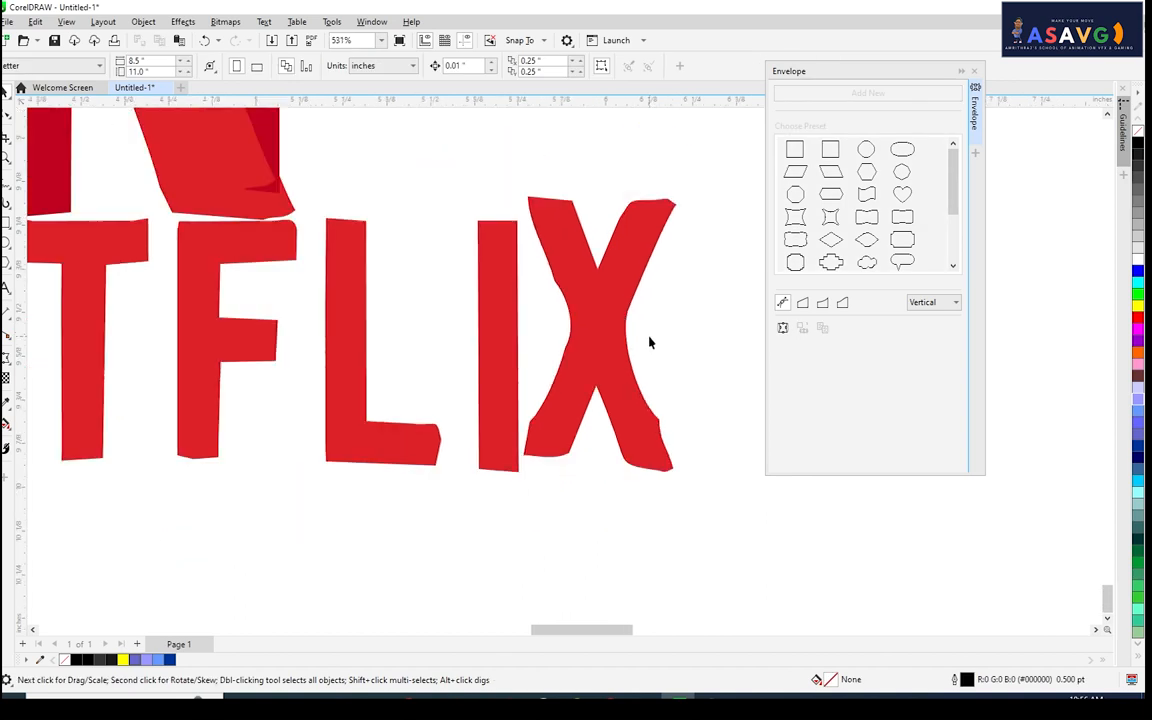
left_click_drag(649, 341, 771, 413)
scroll(634, 415, "down", 1)
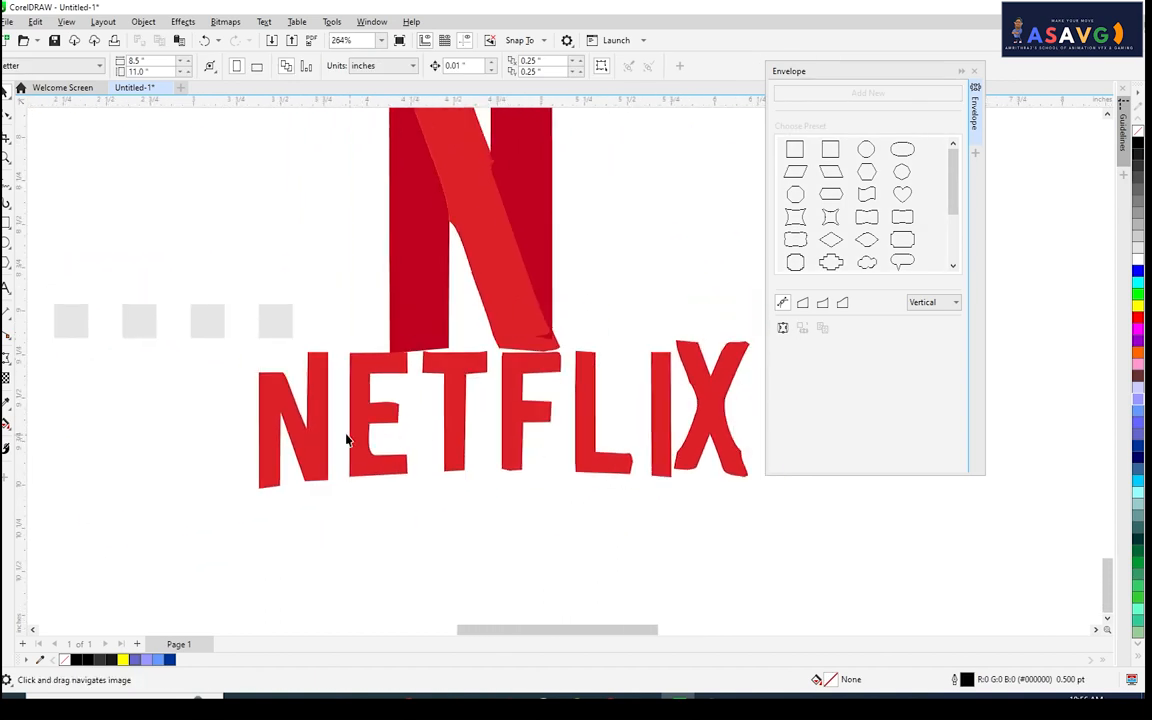
left_click(306, 434)
scroll(306, 434, "down", 2)
left_click_drag(474, 436, 420, 443)
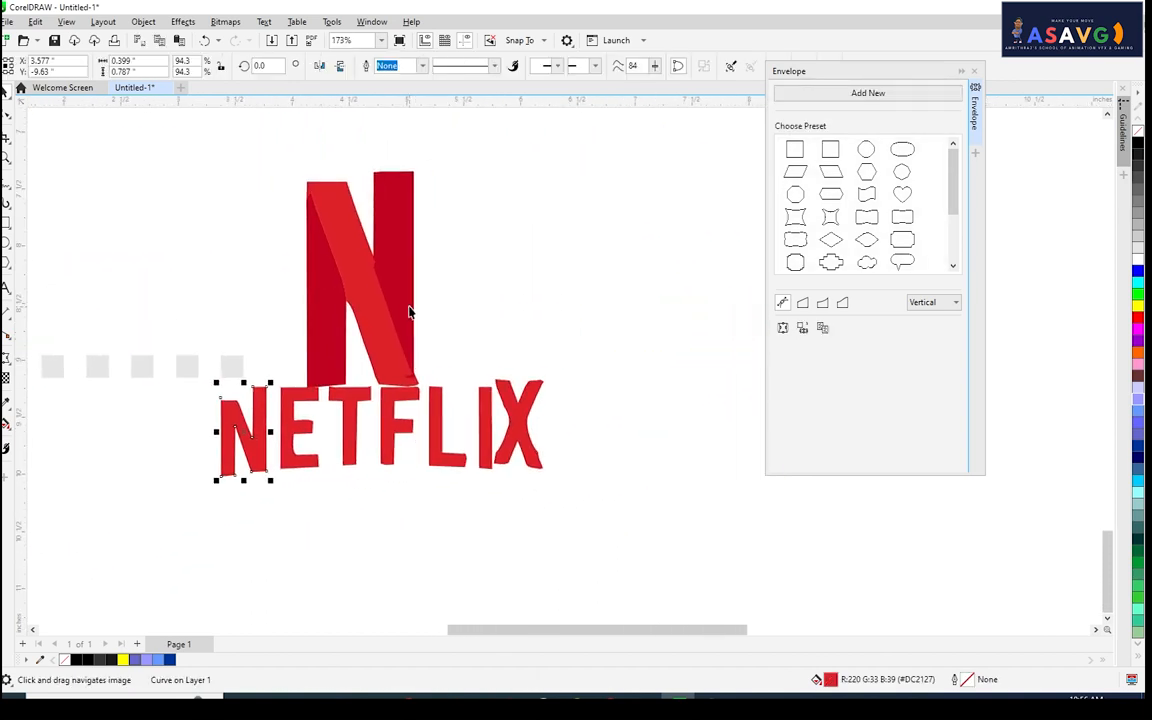
left_click(408, 305)
left_click(244, 218)
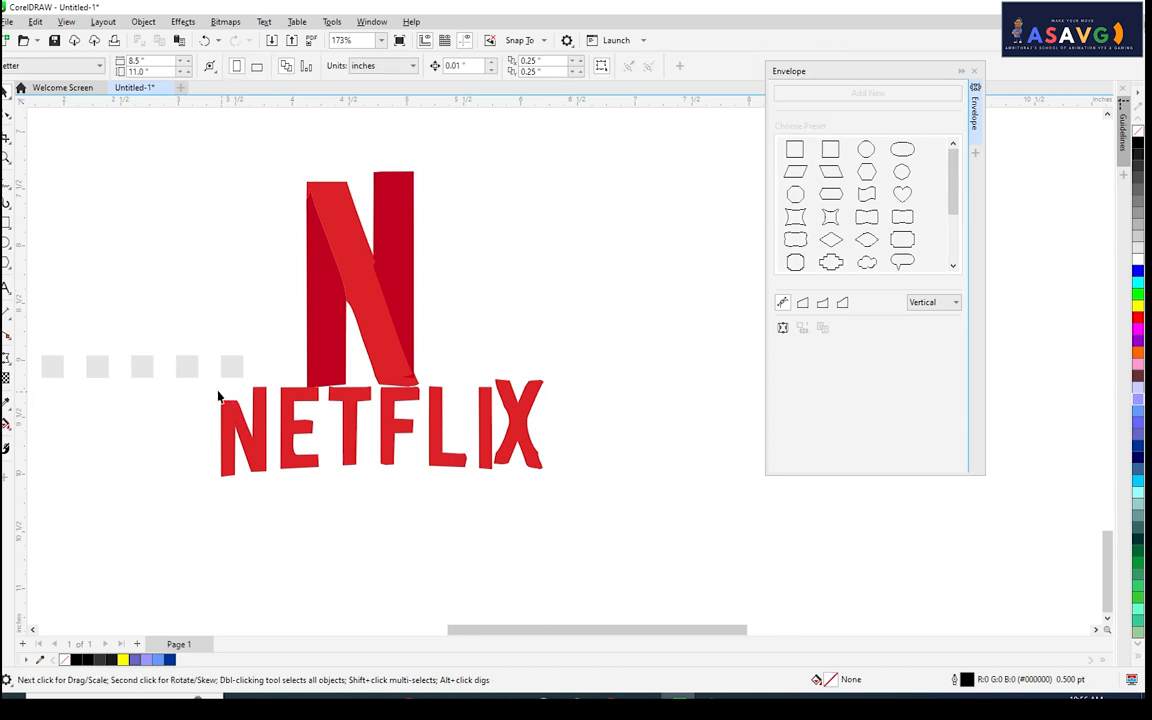
Move the leftover grey background squares near the wordmark's first N away from the logo.
left_click(97, 367)
left_click_drag(191, 370, 99, 301)
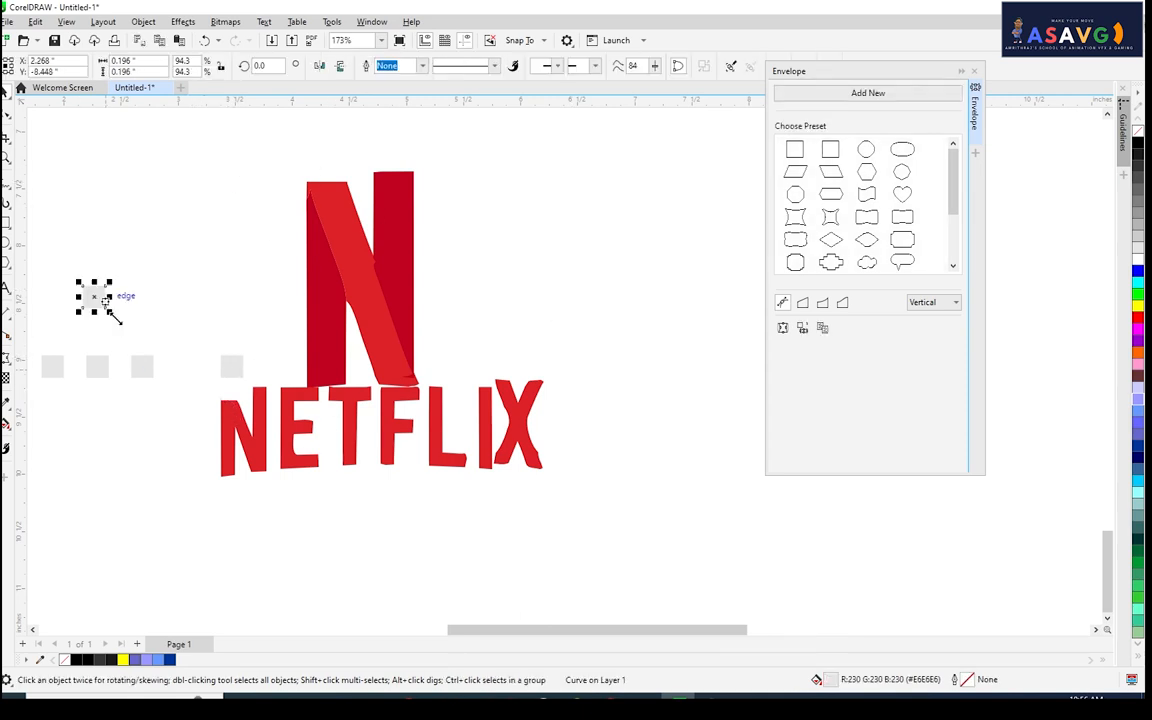
left_click_drag(150, 371, 106, 361)
left_click_drag(241, 369, 84, 201)
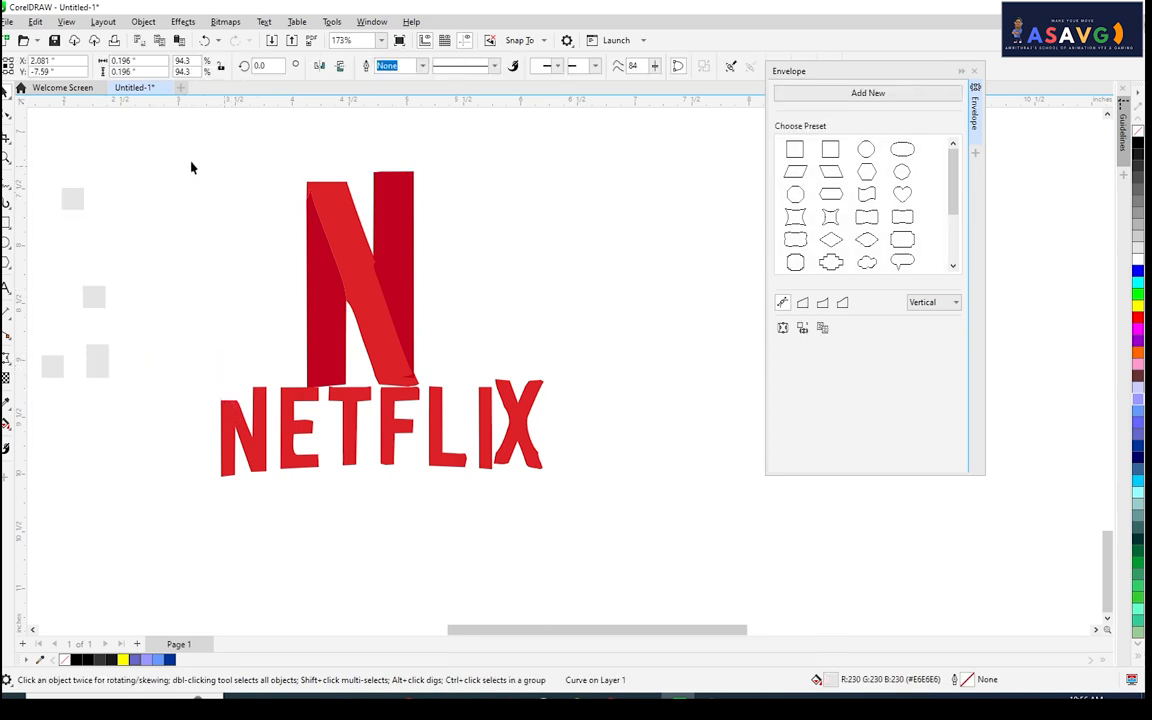
Try creating a boundary outline around the whole logo and placing it beside the artwork.
left_click_drag(190, 160, 789, 615)
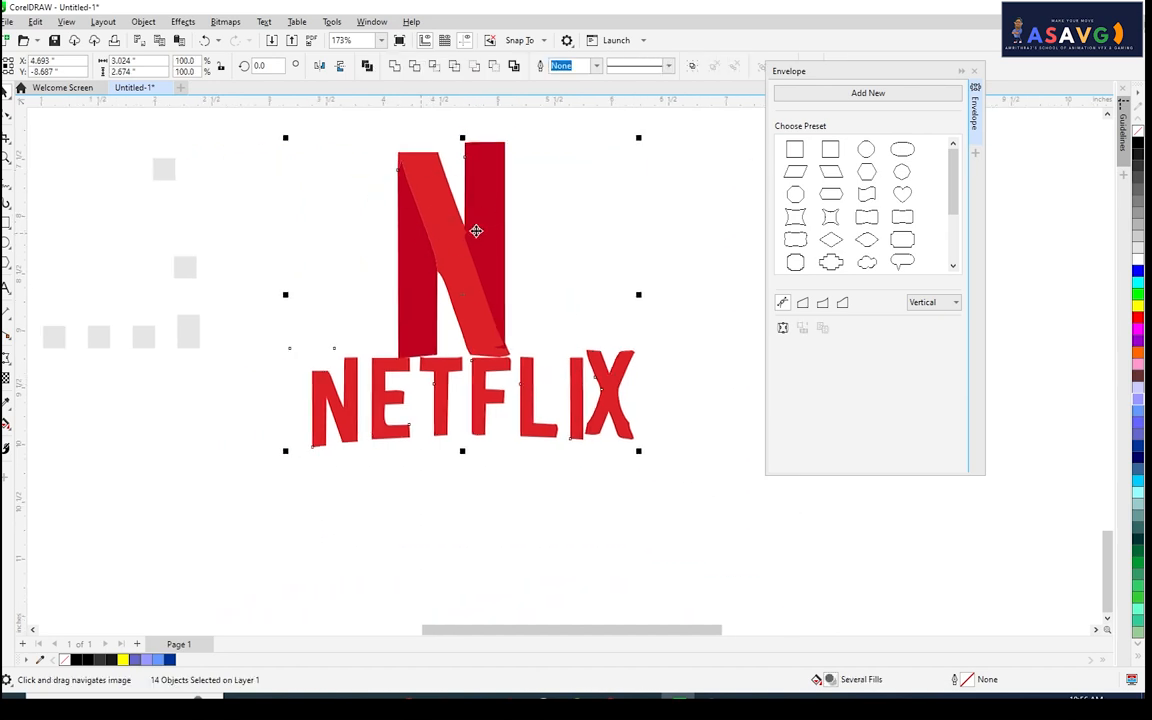
left_click(514, 66)
scroll(398, 234, "down", 1)
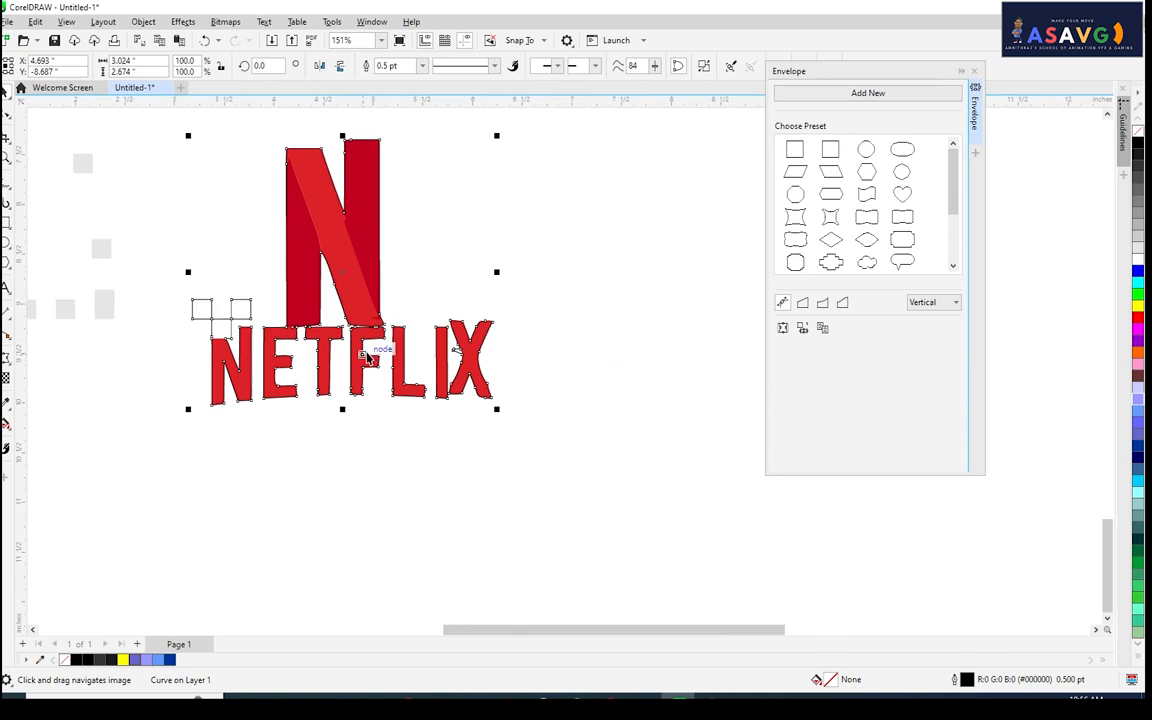
left_click_drag(367, 358, 725, 246)
left_click_drag(721, 318, 622, 406)
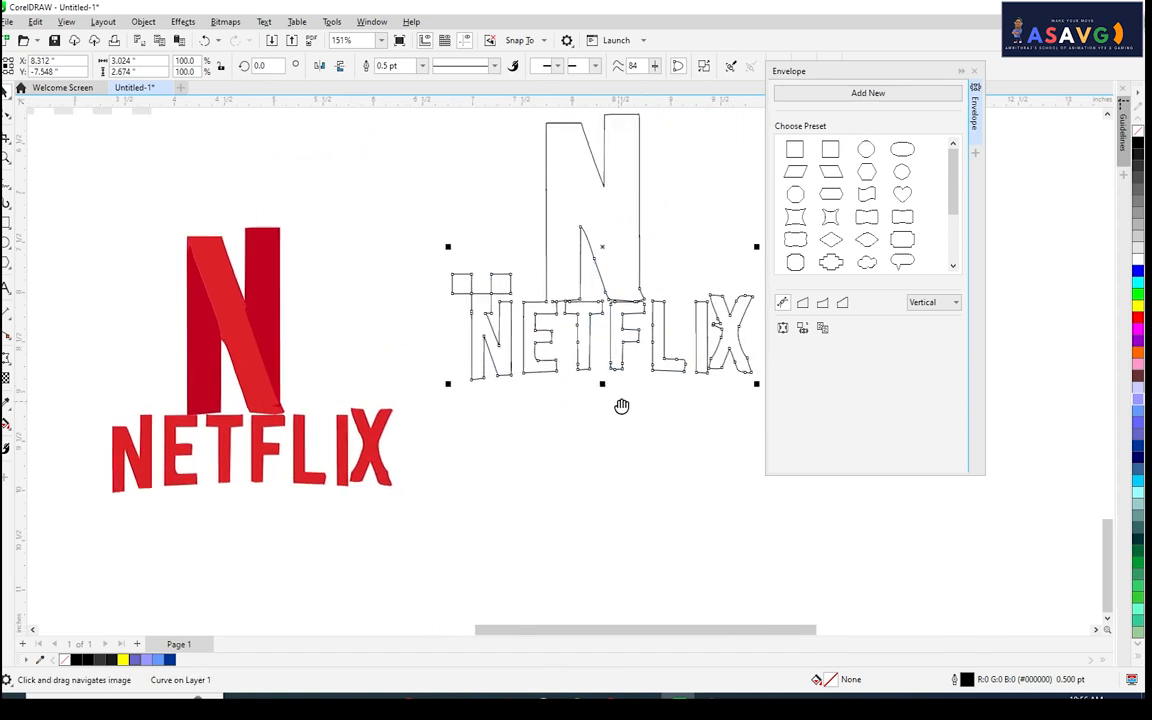
left_click(641, 490)
Undo the boundary outline of the whole logo and its move.
key("ctrl+z")
key("ctrl+z")
key("ctrl+z")
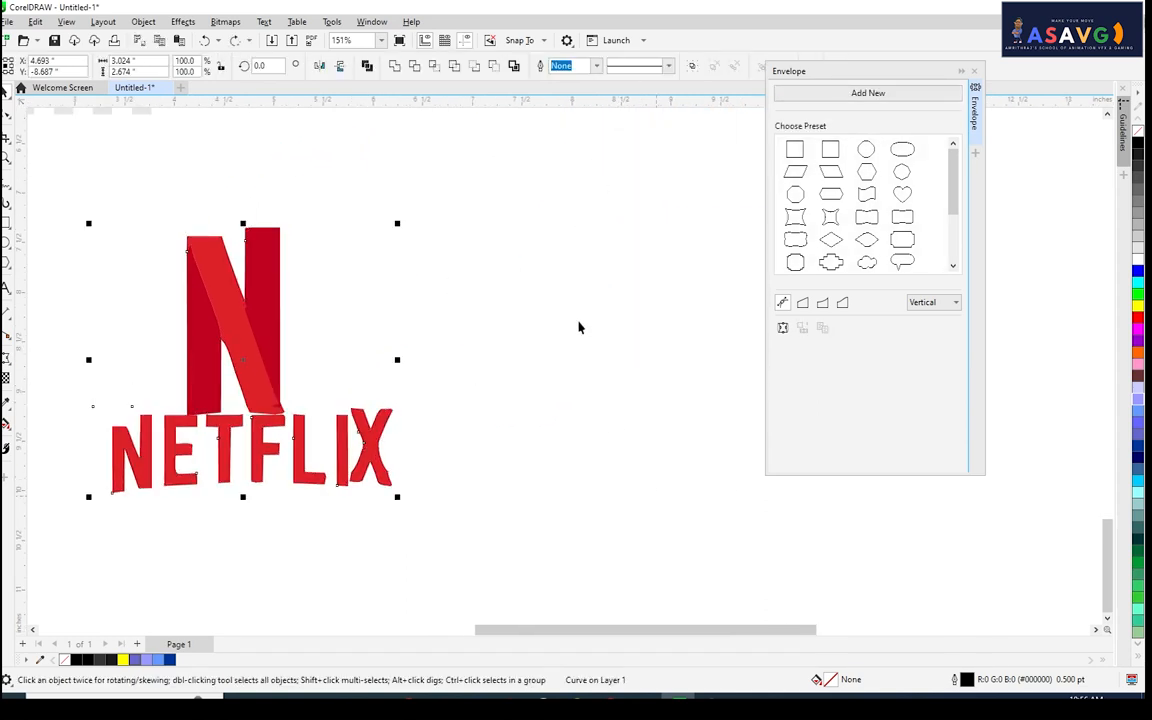
Try to select the wordmark's letters together on the canvas.
left_click(142, 428)
left_click(143, 470)
left_click_drag(459, 482, 95, 435)
left_click_drag(464, 476, 87, 422)
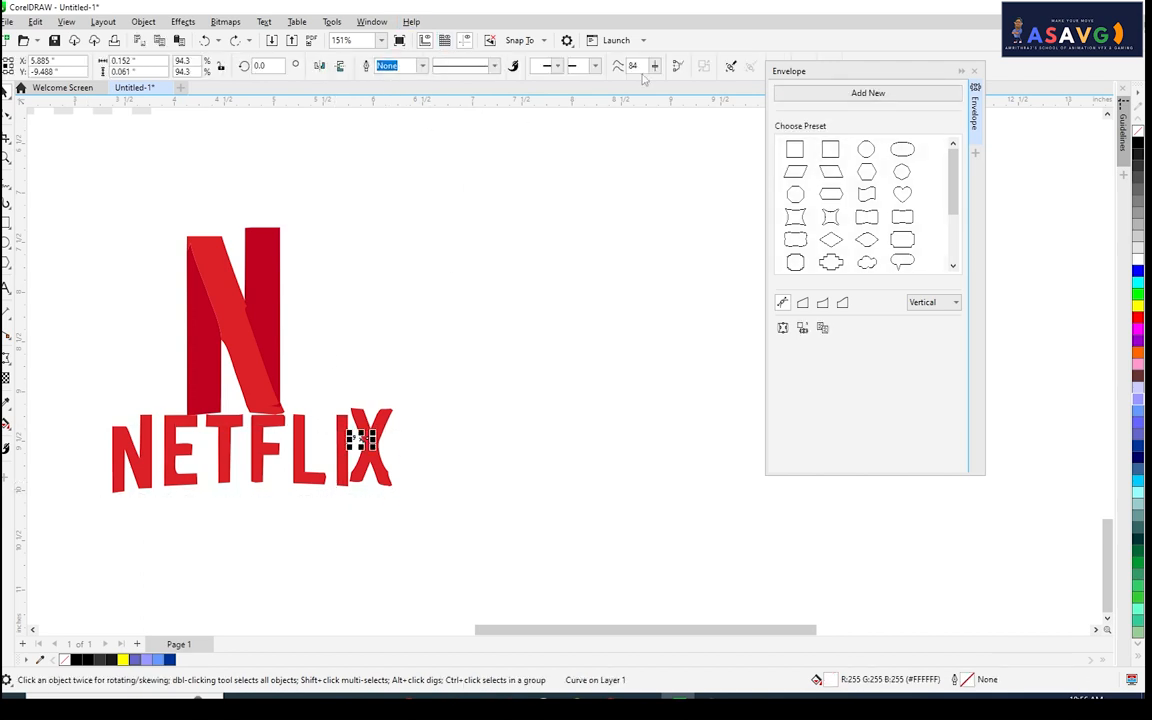
Display the document's object list and enlarge it to show more of the layer's curves.
left_click(384, 24)
mouse_move(417, 207)
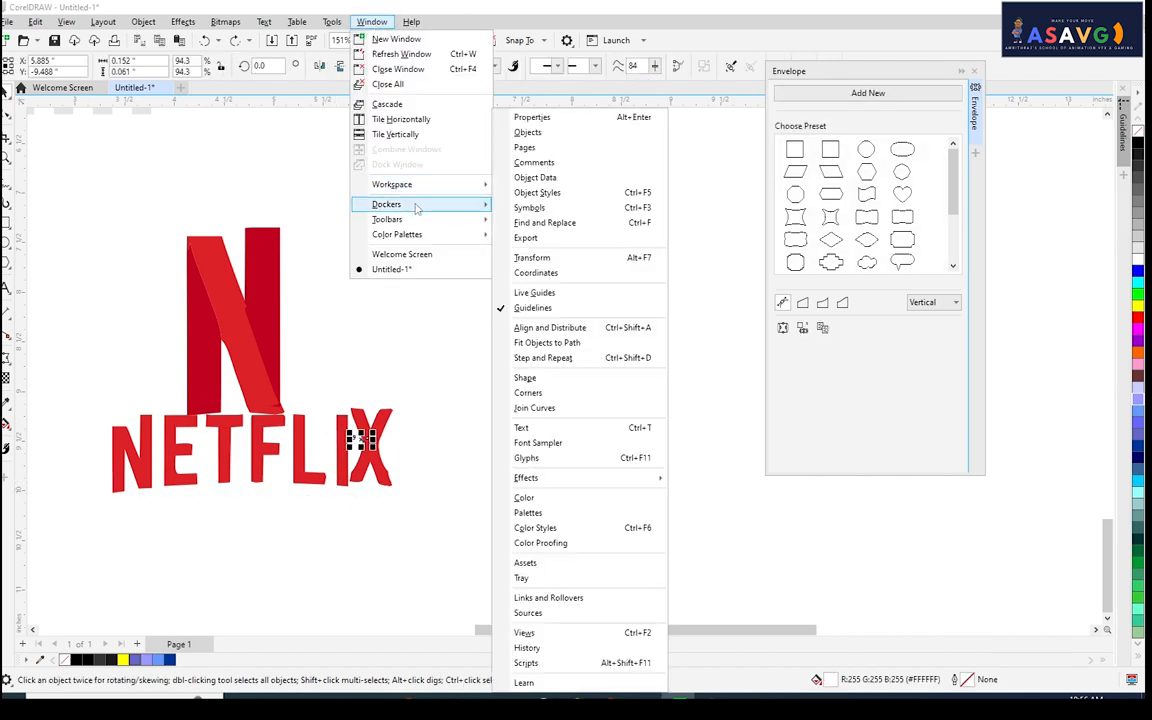
left_click(528, 133)
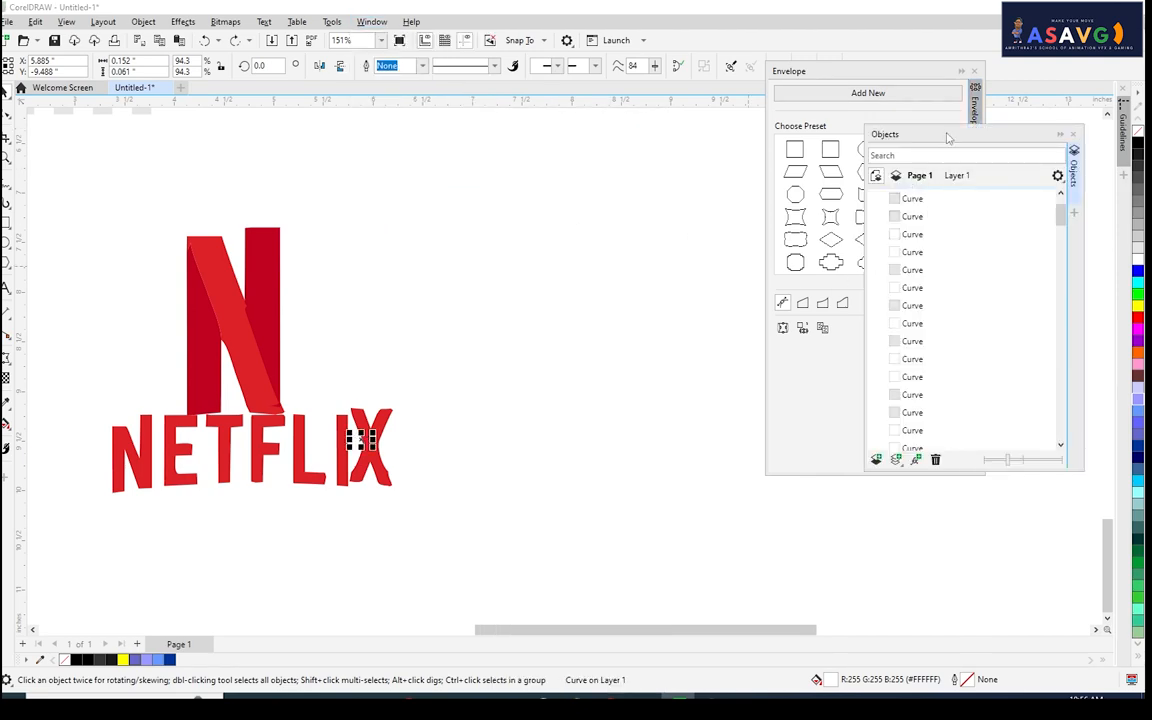
left_click_drag(948, 138, 905, 182)
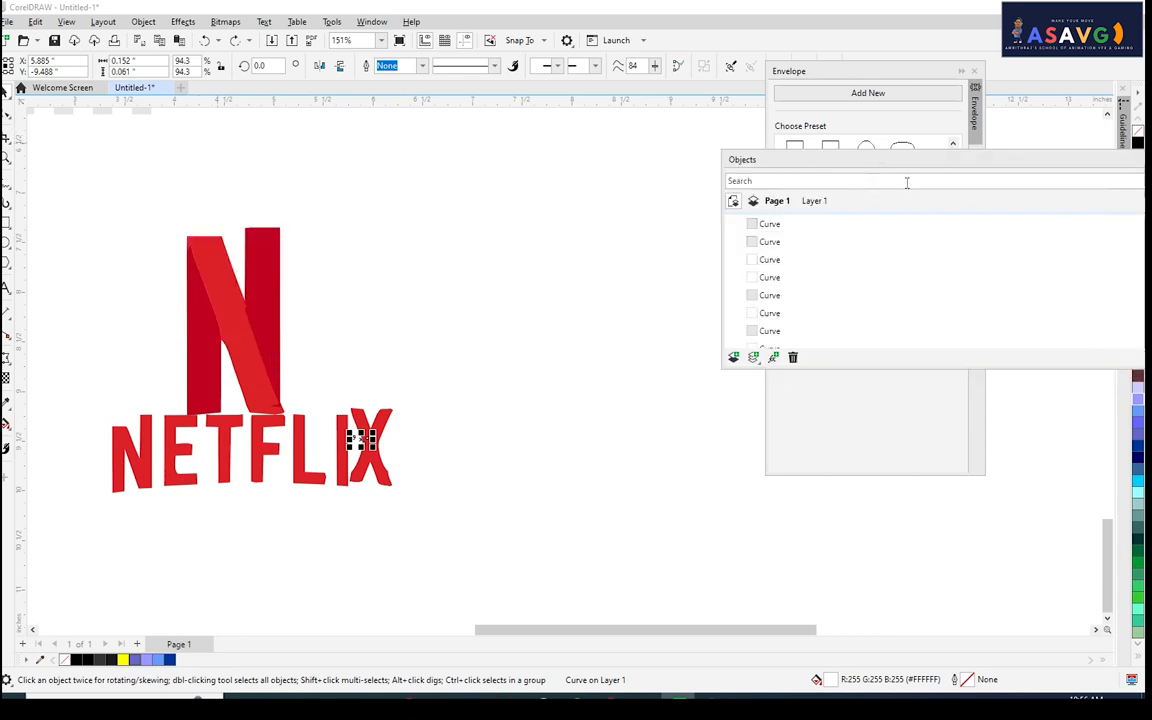
left_click_drag(851, 376, 892, 578)
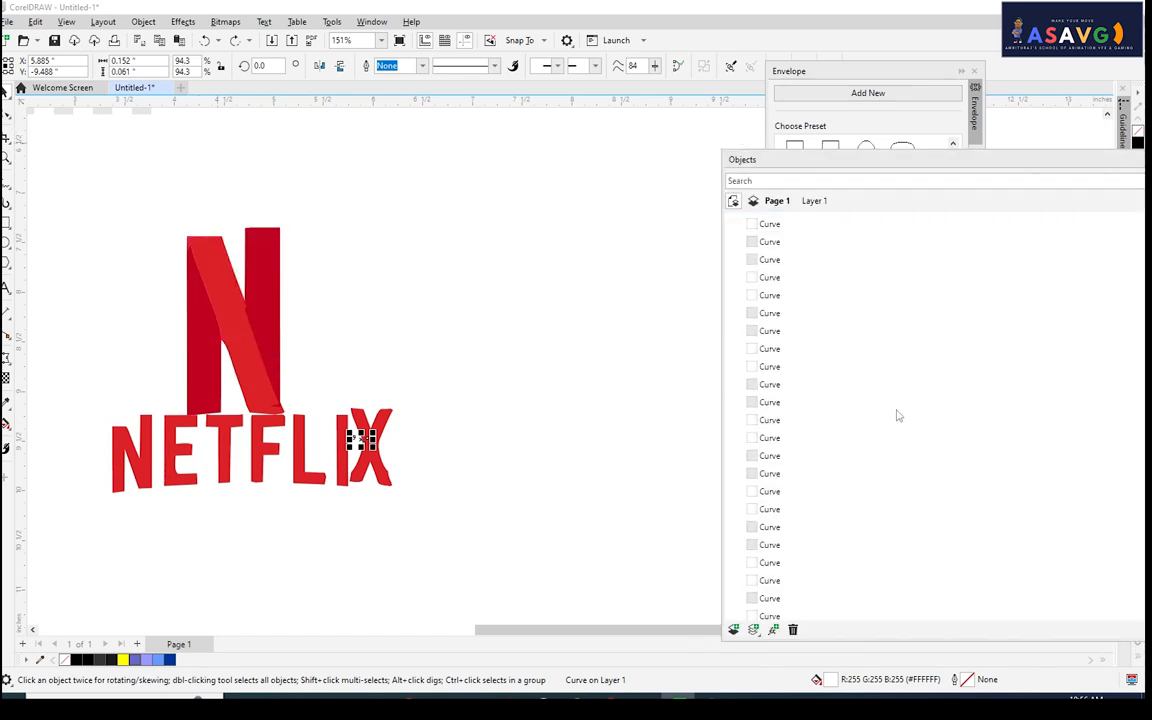
Undo the accidental move of a white square and select the wordmark's first N to locate it in the object list.
left_click_drag(113, 422, 514, 492)
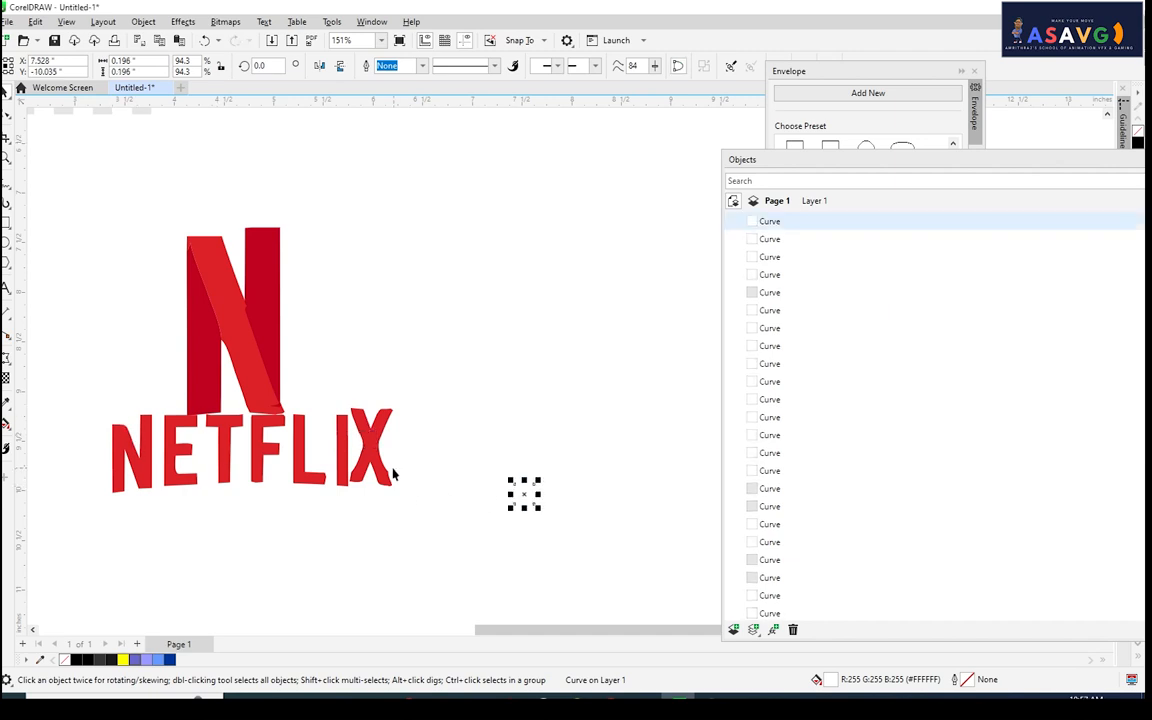
key("ctrl+z")
left_click(378, 466)
left_click(115, 424)
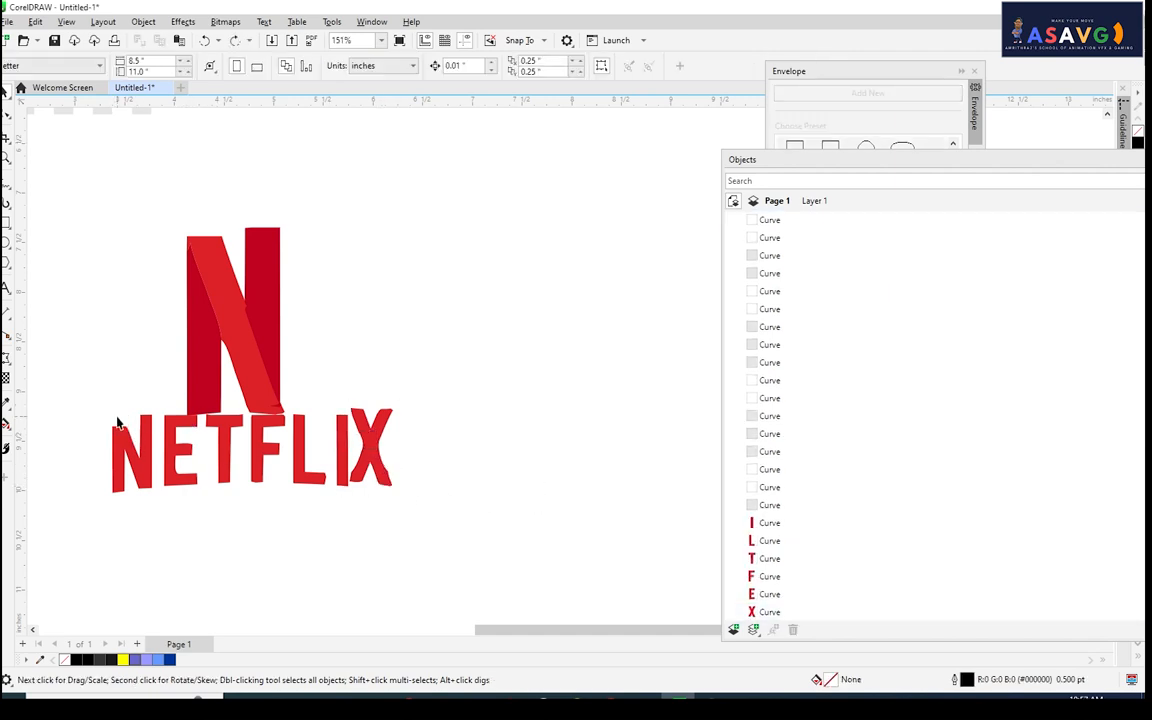
scroll(741, 477, "down", 1)
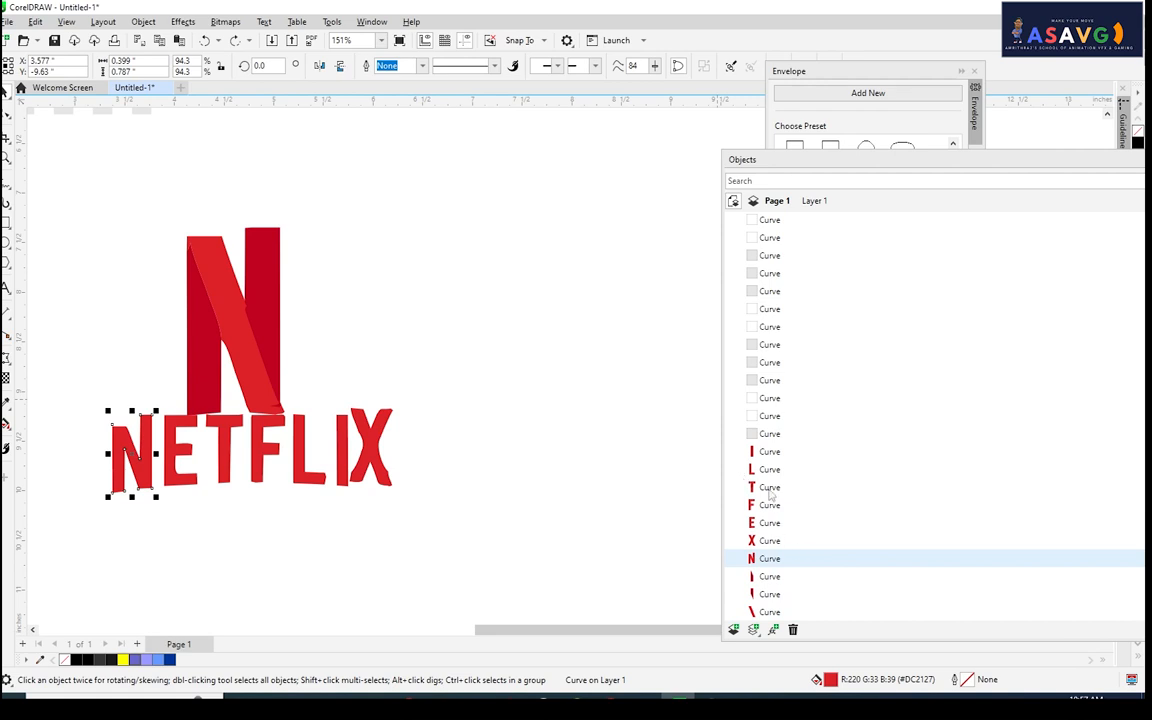
Select the seven wordmark letters and the three large N pieces in the object list and group them.
left_click(771, 456)
left_click(775, 474, "ctrl")
left_click(777, 492, "ctrl")
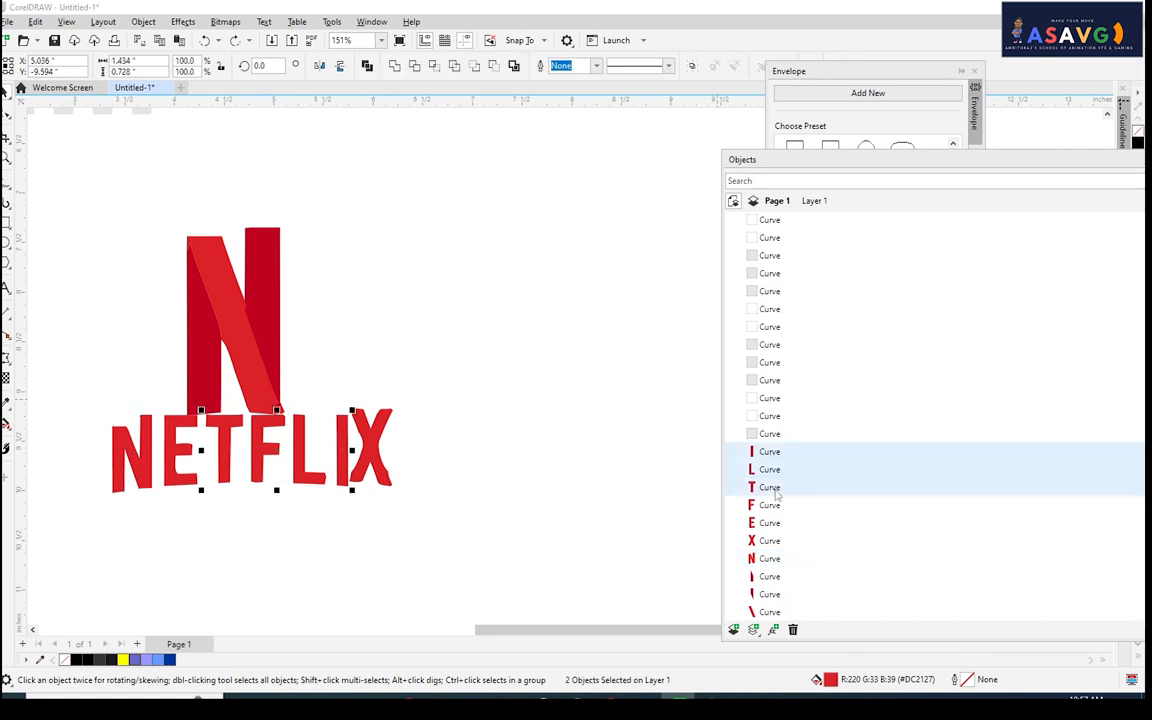
left_click(776, 506, "ctrl")
left_click(777, 522, "ctrl")
left_click(778, 540, "ctrl")
left_click(779, 558, "ctrl")
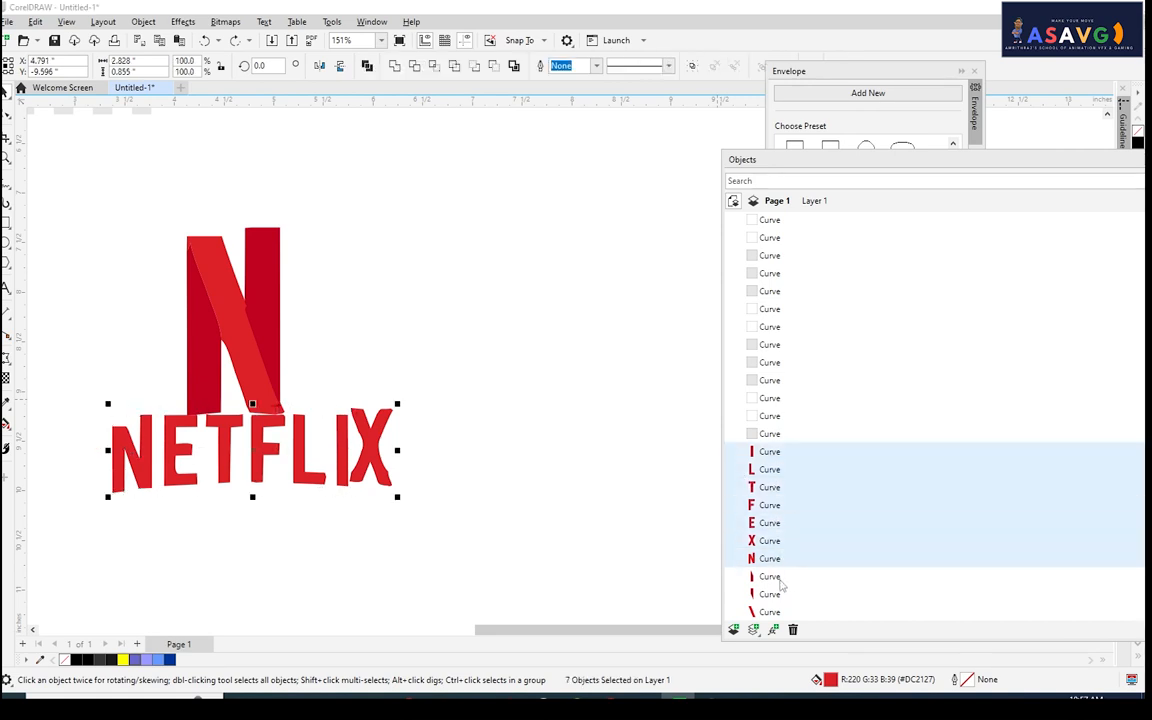
left_click(780, 576, "ctrl")
left_click(785, 596, "ctrl")
left_click(782, 612, "ctrl")
scroll(848, 532, "down", 3)
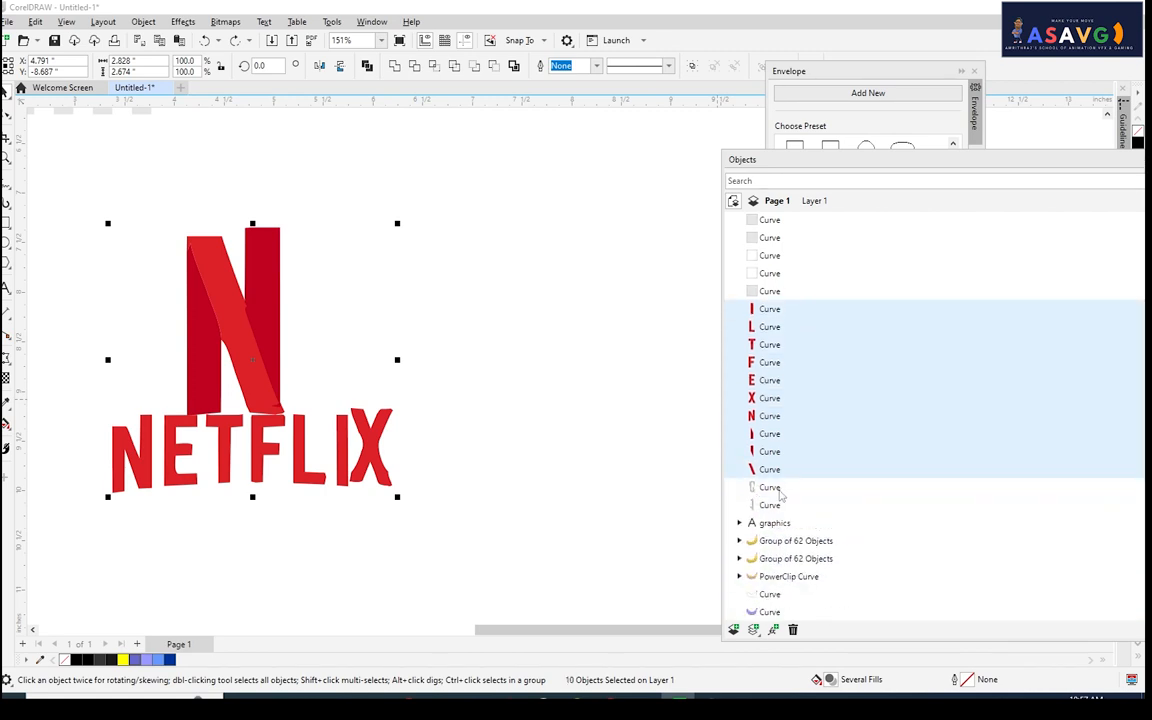
key("ctrl+g")
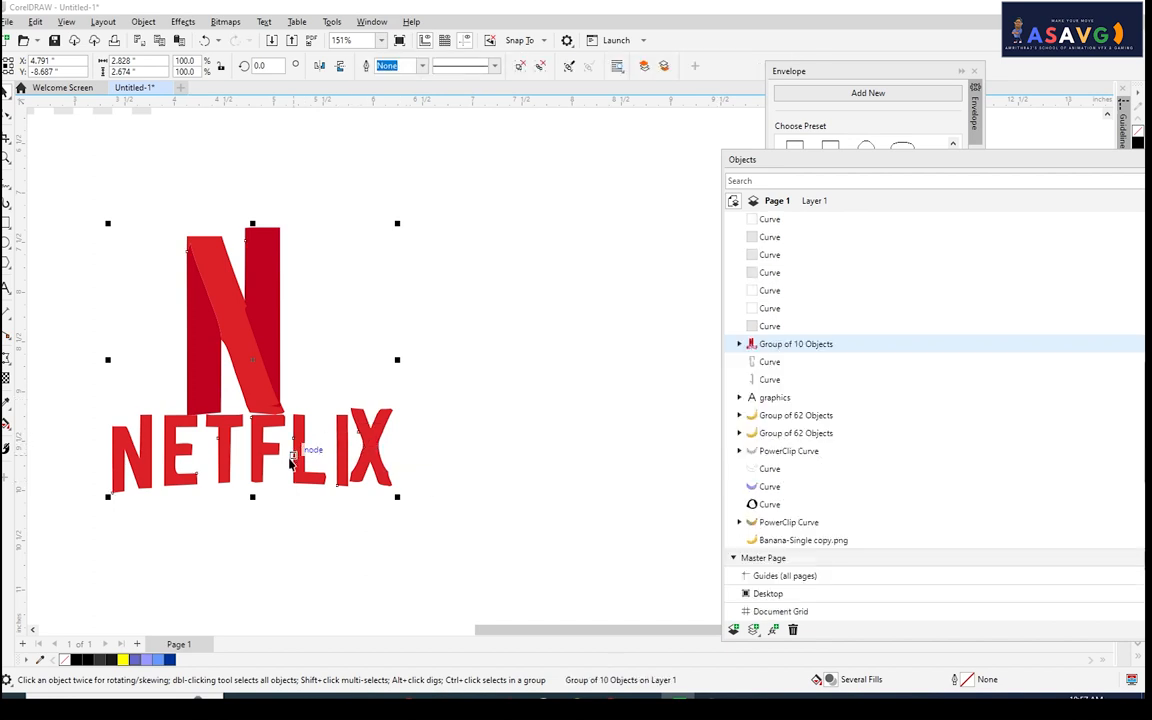
Try moving the grouped logo across the page, and undo both the move and the grouping.
left_click_drag(303, 456, 552, 327)
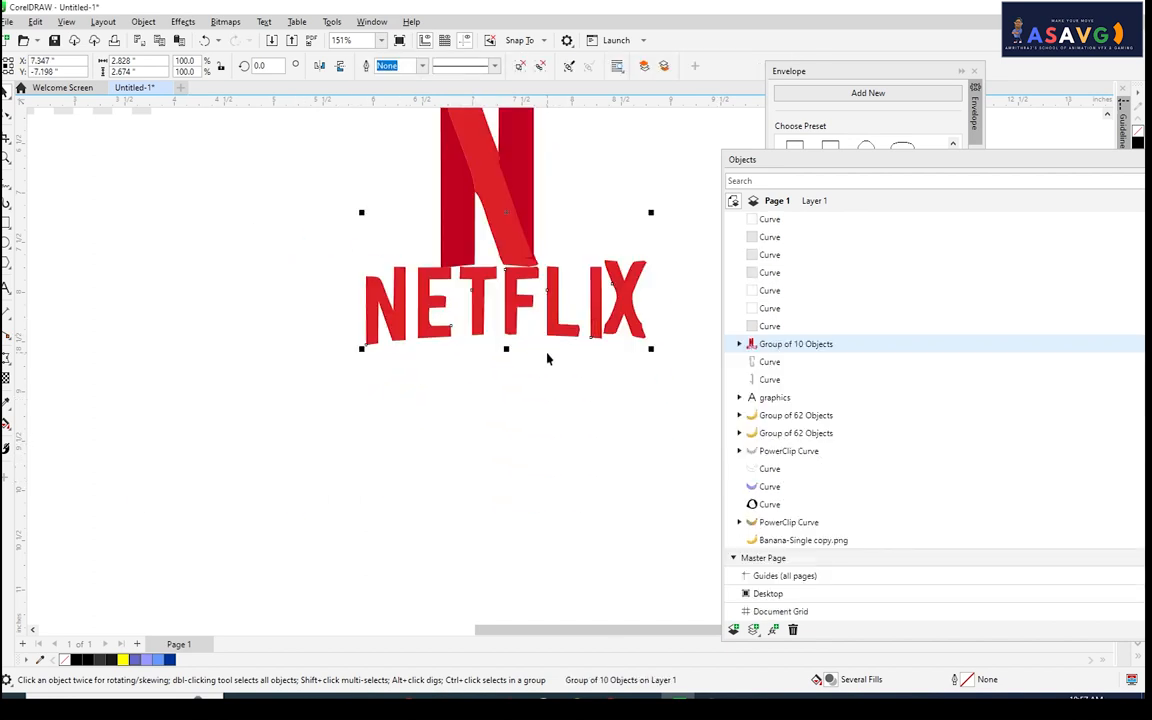
key("ctrl+z")
key("ctrl+z")
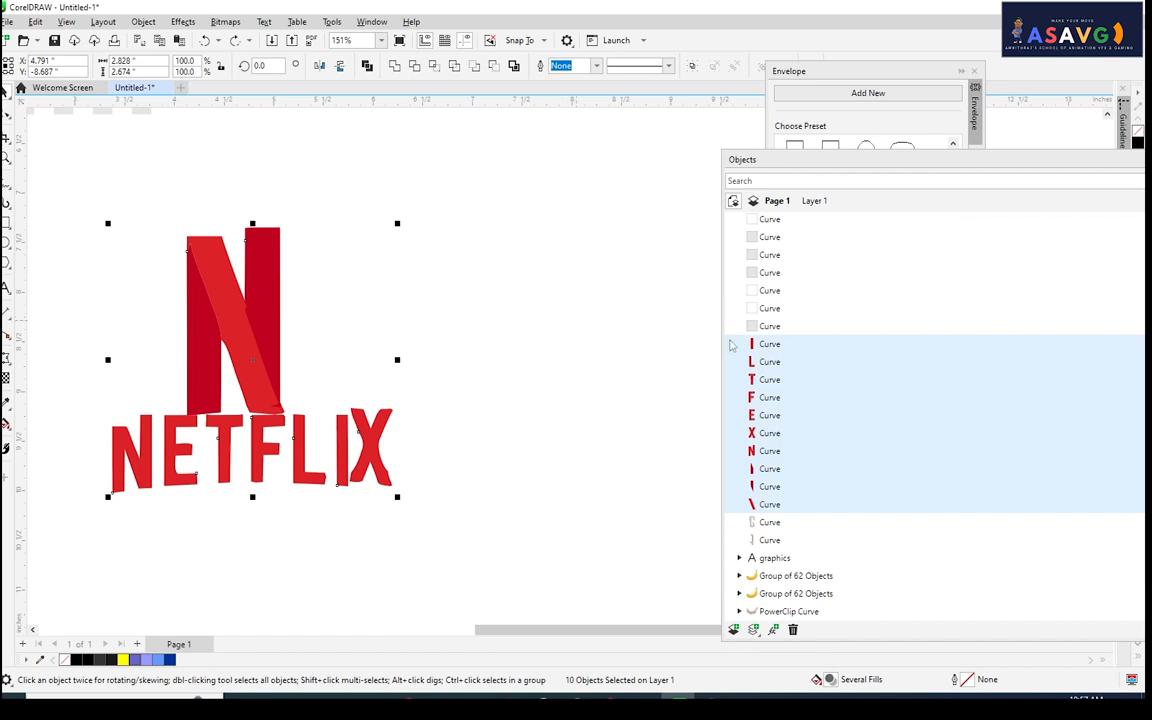
Reselect the ten red logo curves in the object list and try moving them, undoing the move.
scroll(800, 380, "up", 1)
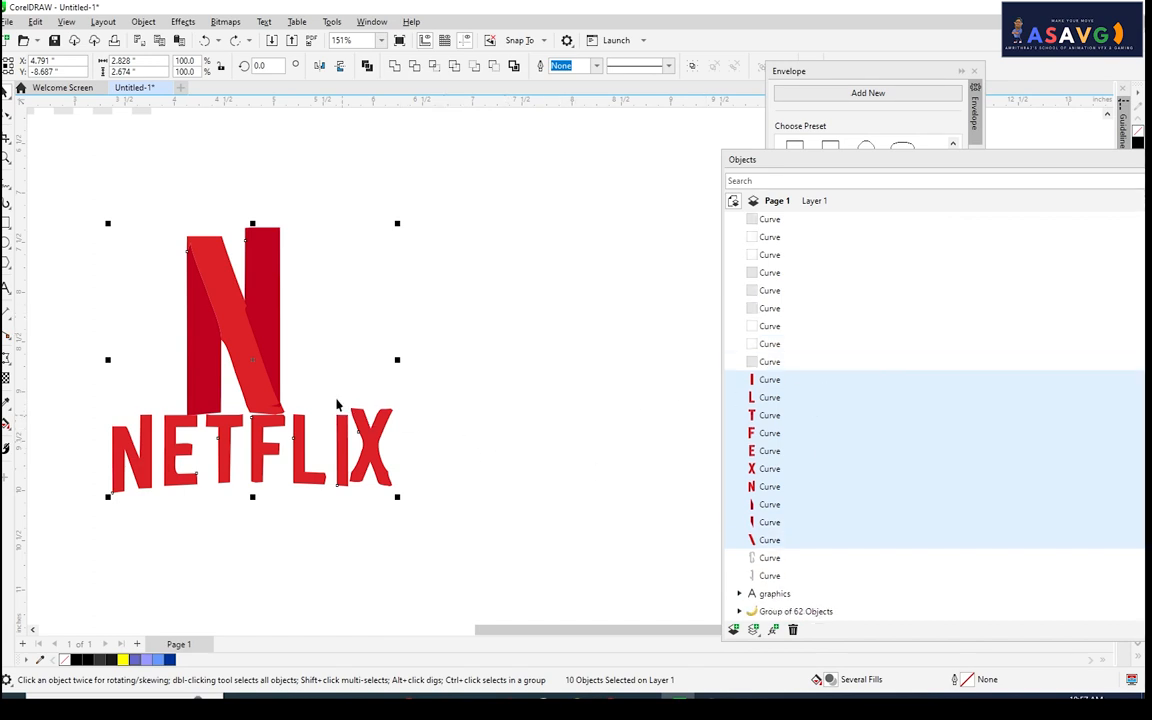
scroll(833, 481, "down", 2)
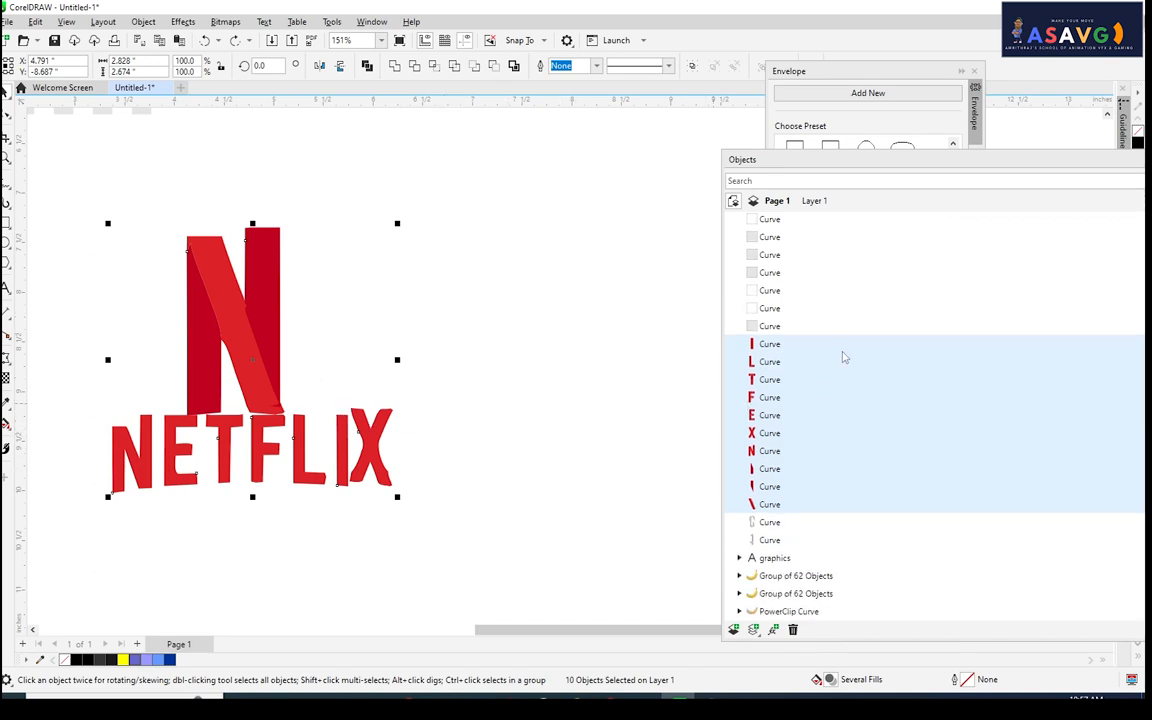
left_click(820, 346)
left_click(793, 508, "shift")
left_click_drag(315, 477, 586, 456)
key("ctrl+z")
right_click(263, 356)
left_click(375, 283)
left_click(249, 365)
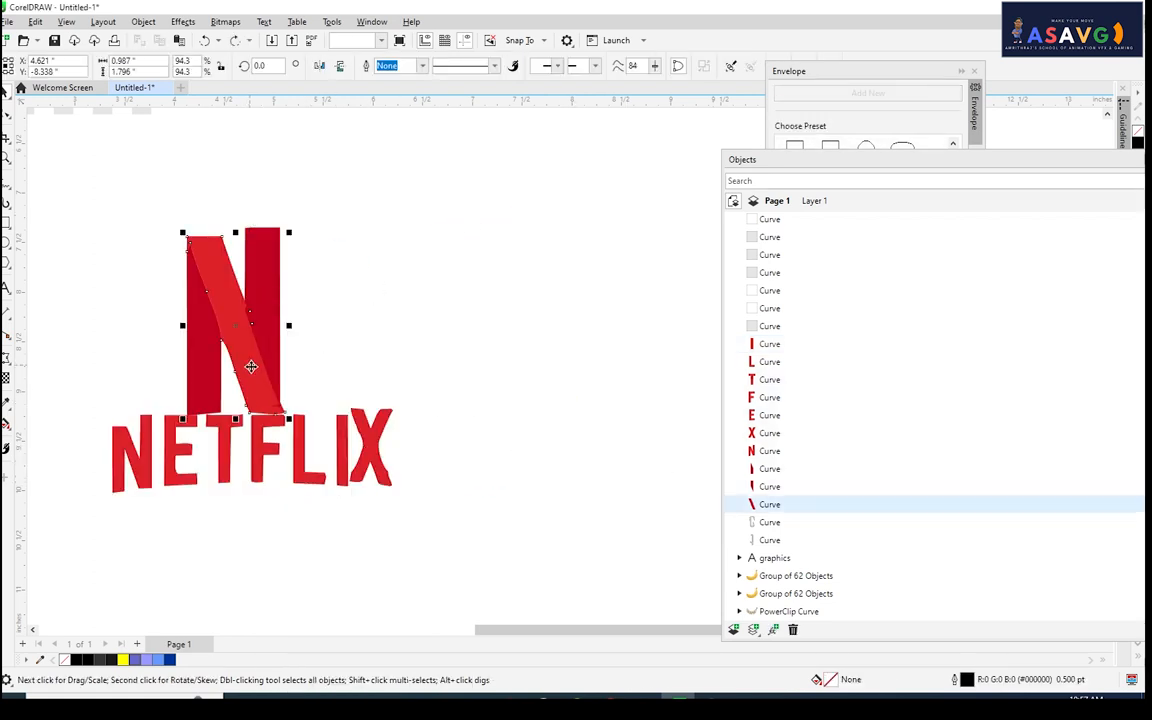
right_click(249, 365)
left_click(415, 346)
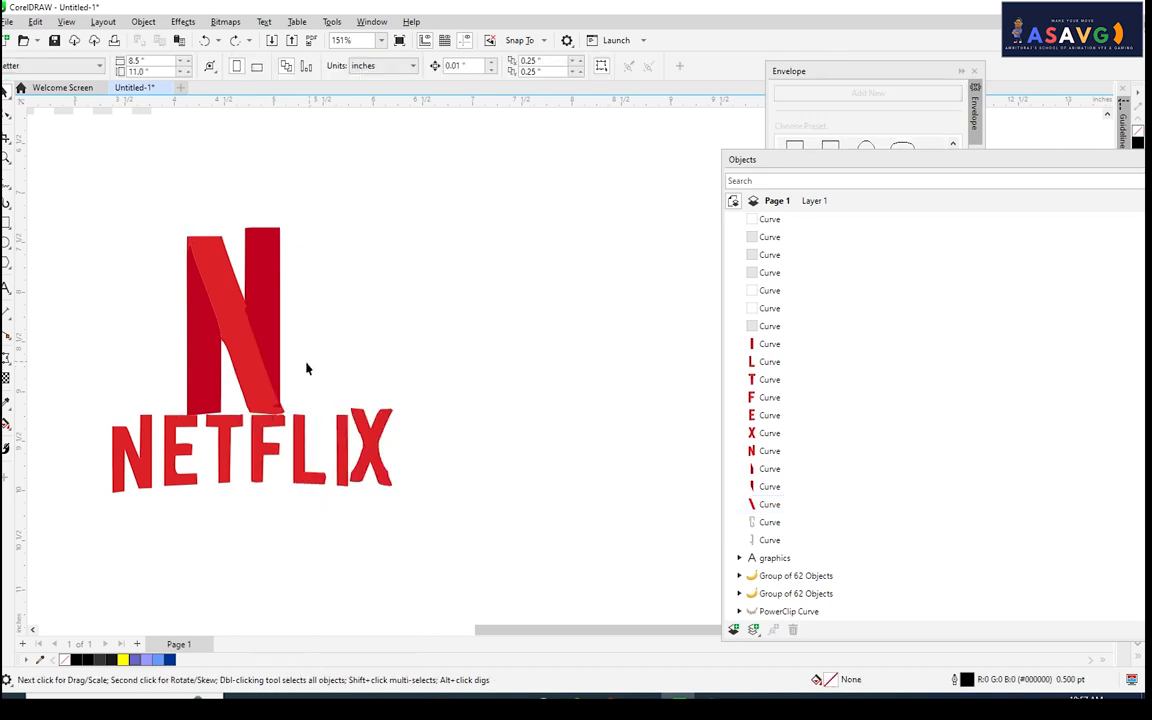
Group the three pieces of the large N and move the group up and away from the wordmark.
left_click(278, 358)
left_click(210, 380, "shift")
left_click(207, 375, "shift")
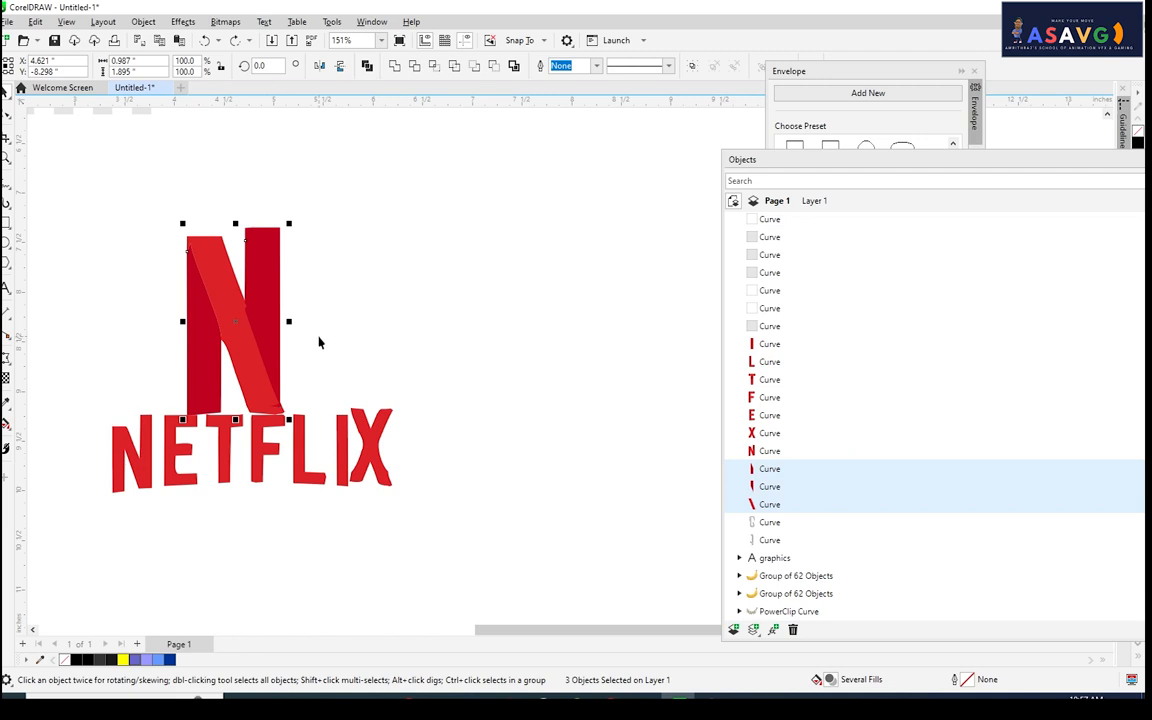
key("ctrl+g")
left_click_drag(257, 365, 432, 252)
scroll(405, 315, "down", 1)
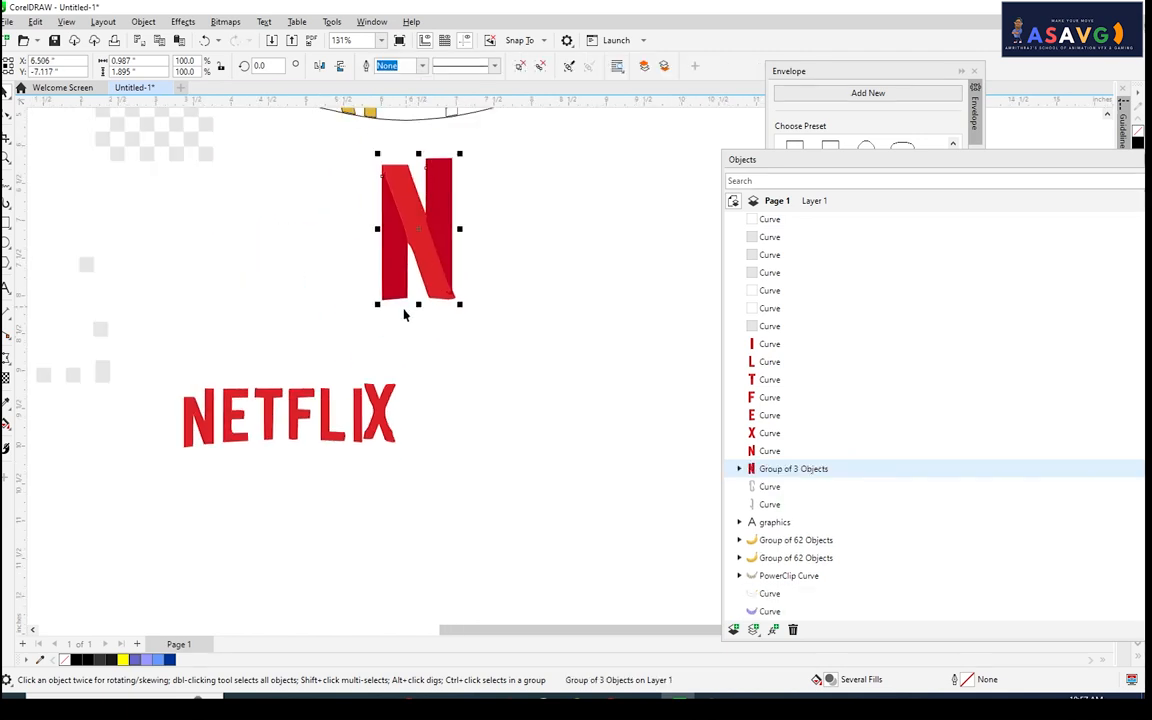
Create a boundary outline around the selected wordmark and place it beside the red letters.
left_click_drag(176, 371, 504, 481)
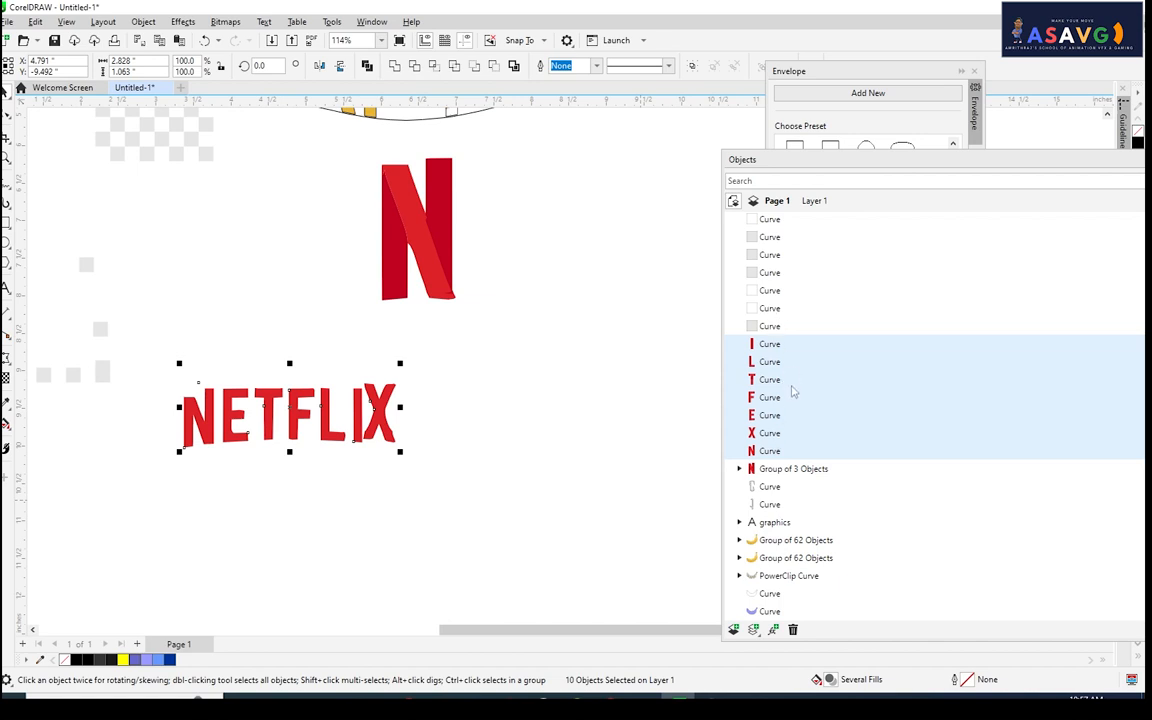
left_click(513, 65)
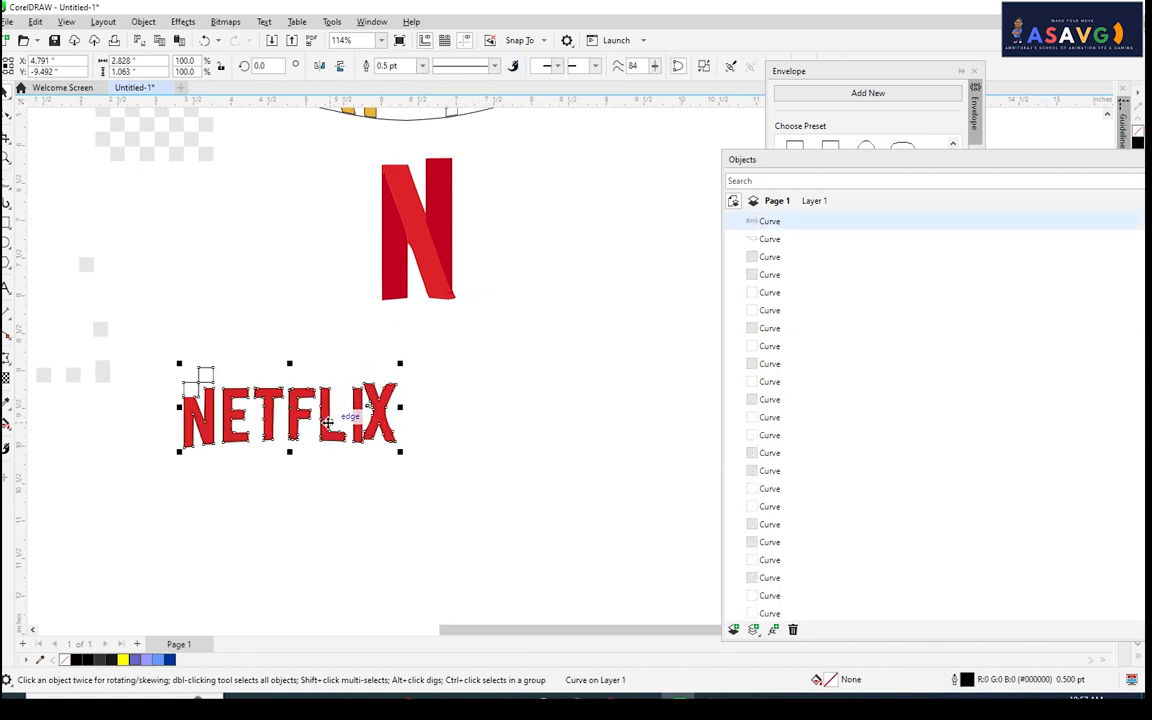
left_click_drag(329, 422, 622, 432)
left_click(558, 517)
scroll(380, 357, "right", 2)
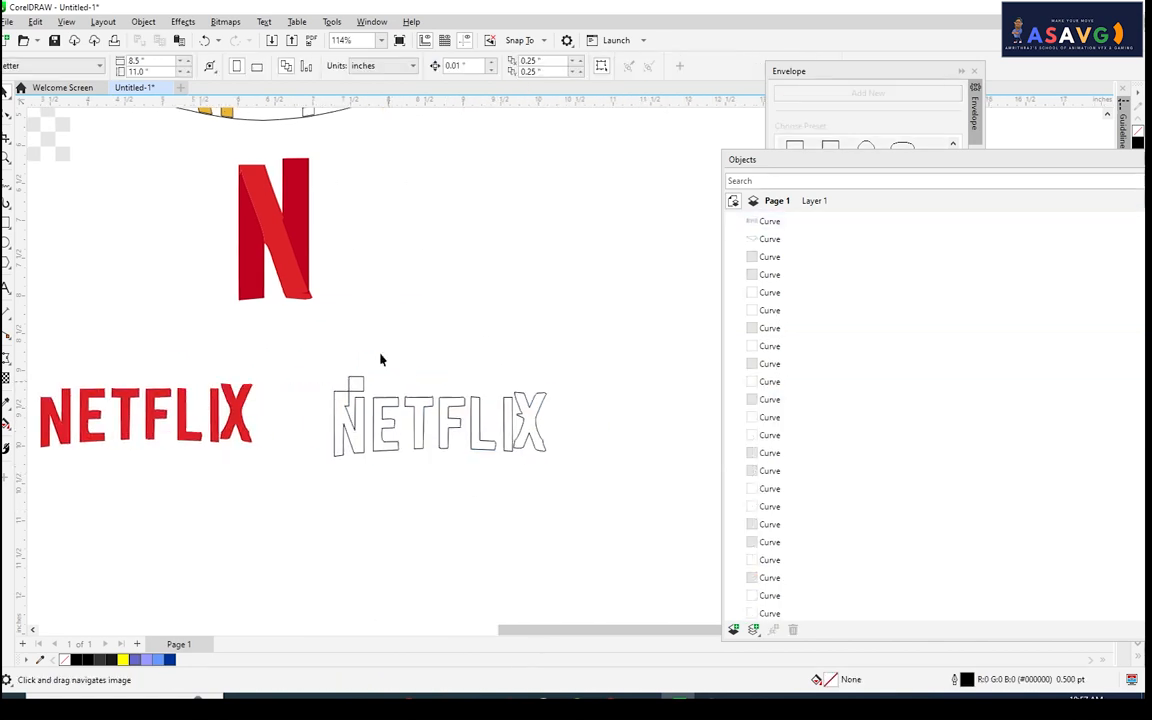
Move the large N above the wordmark's outline copy and ungroup its three pieces.
scroll(370, 404, "up", 3)
scroll(371, 404, "up", 3)
left_click_drag(371, 404, 389, 360)
scroll(353, 252, "down", 2)
left_click(280, 235)
scroll(284, 243, "down", 3)
left_click_drag(276, 230, 500, 250)
scroll(497, 293, "right", 2)
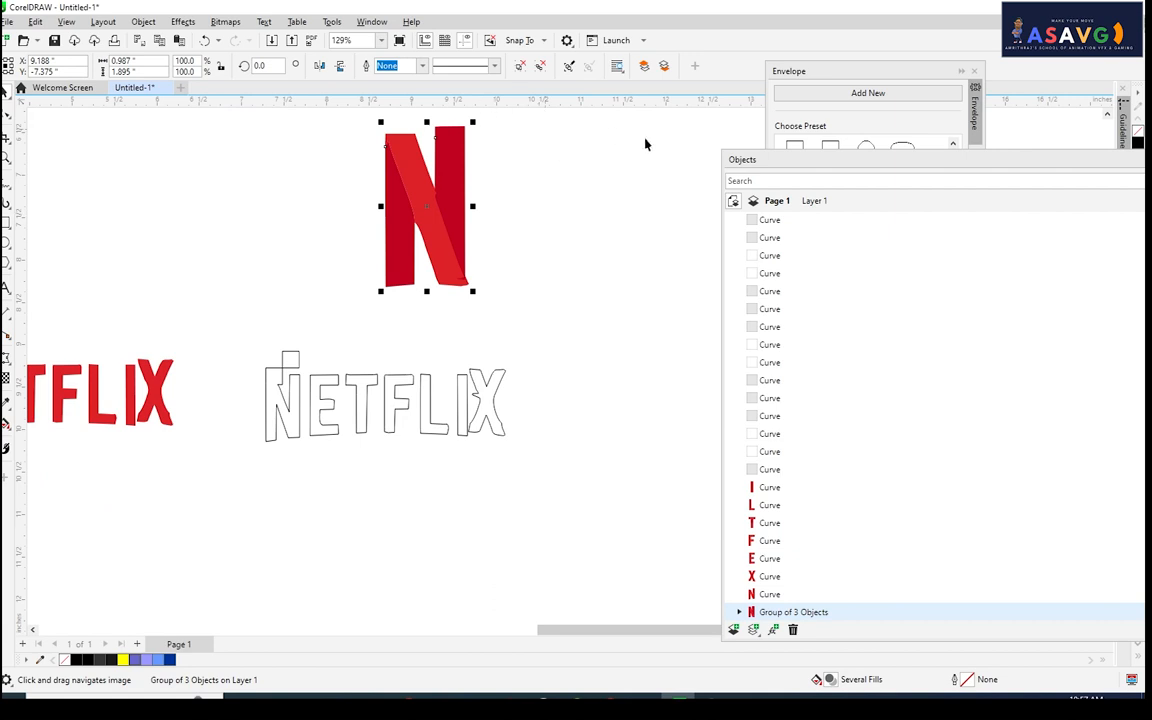
left_click(520, 66)
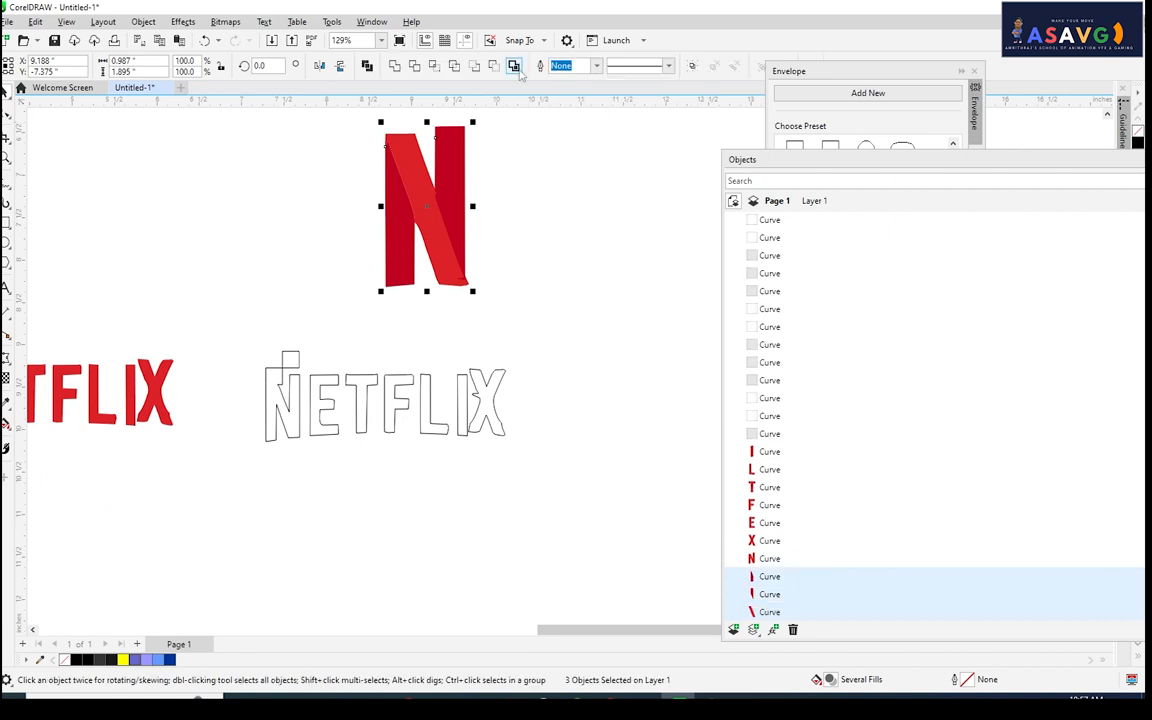
Create a boundary outline around the large N's three pieces and place the outline to the left of the filled N.
left_click(455, 249)
left_click_drag(455, 249, 622, 287)
key("ctrl+z")
key("ctrl+z")
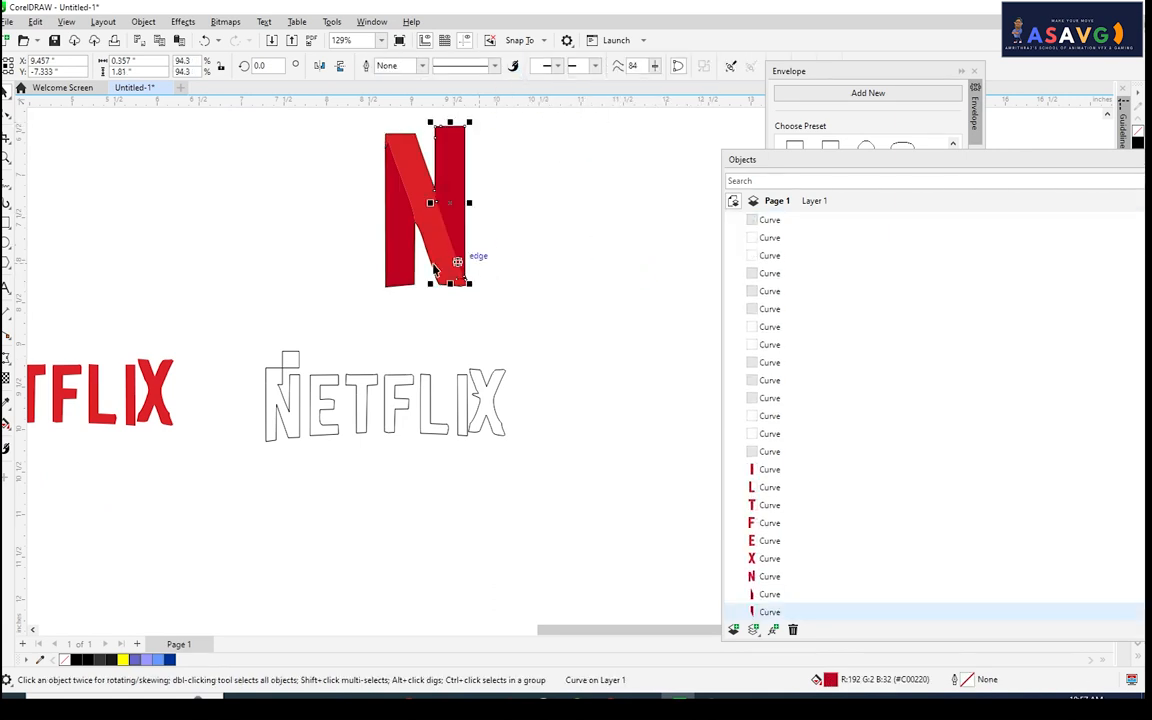
left_click_drag(298, 264, 253, 236)
left_click_drag(334, 258, 524, 229)
left_click(515, 228)
left_click_drag(548, 296, 342, 275)
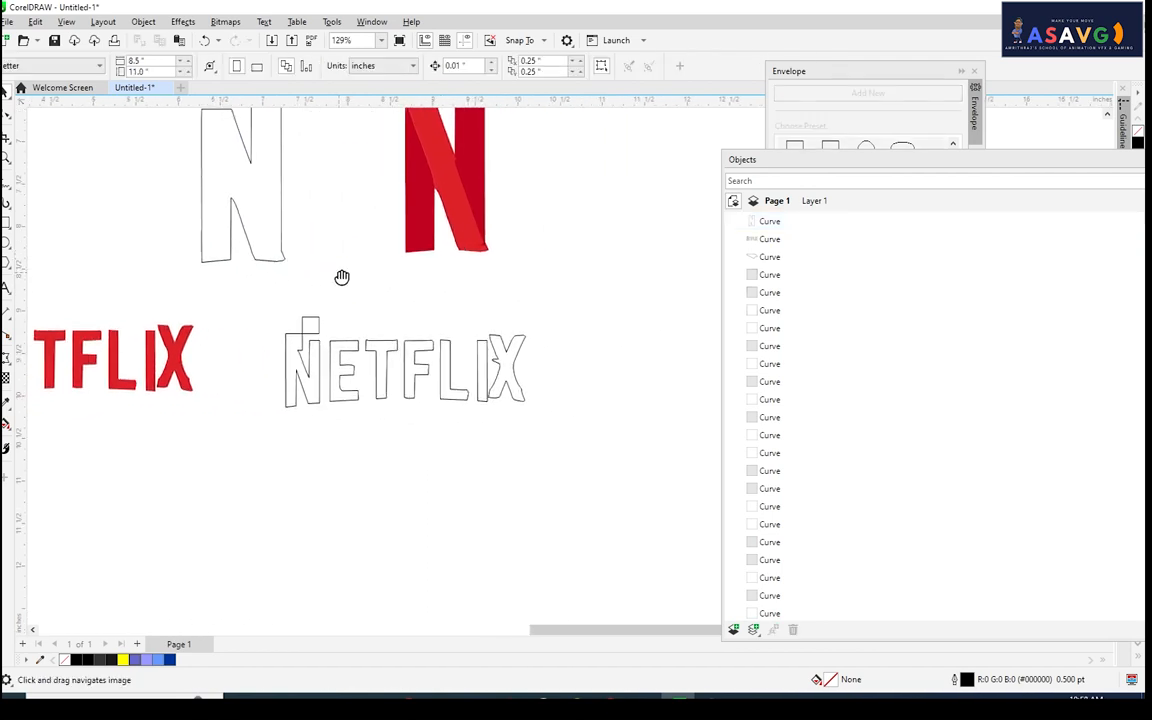
scroll(342, 275, "down", 2)
left_click_drag(223, 135, 359, 293)
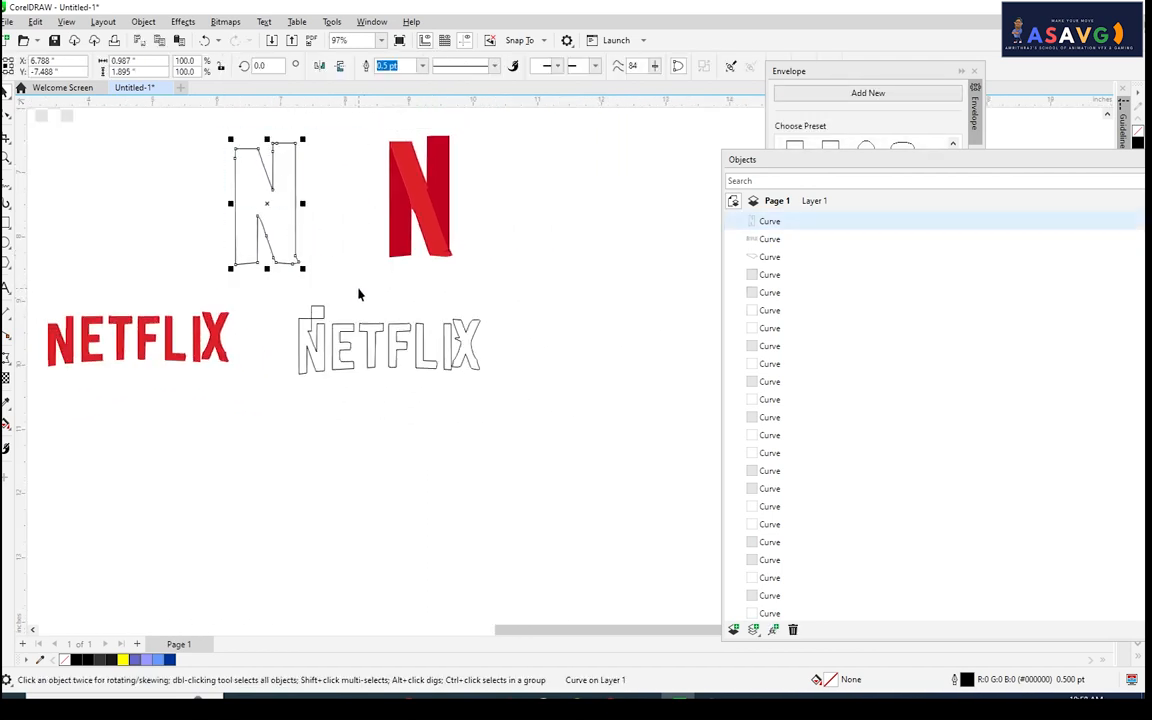
Group the three pieces of the large N and PowerClip the group inside the N outline.
left_click(393, 222)
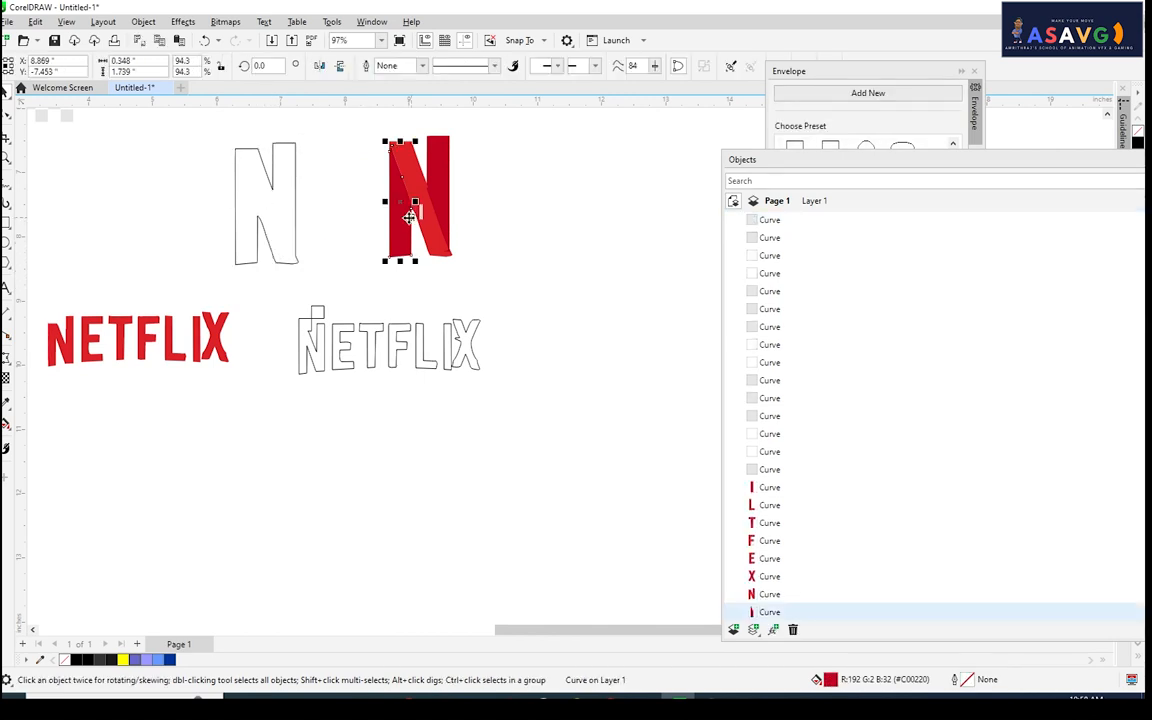
left_click_drag(360, 122, 579, 319)
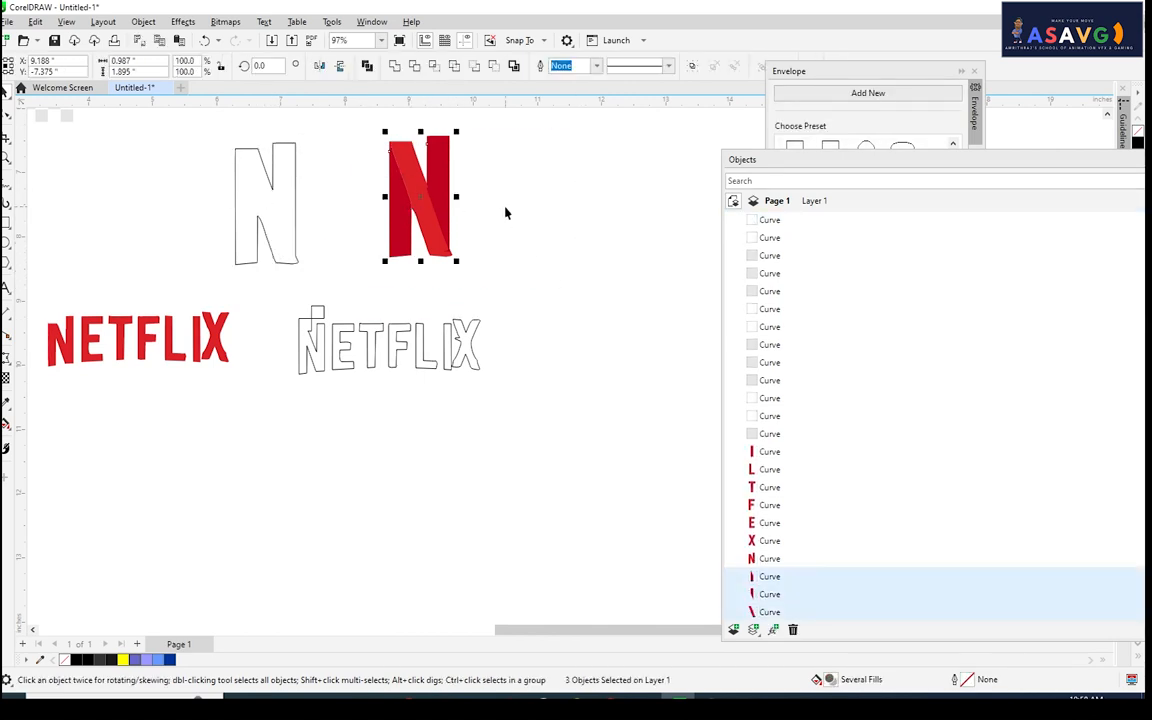
key("ctrl+g")
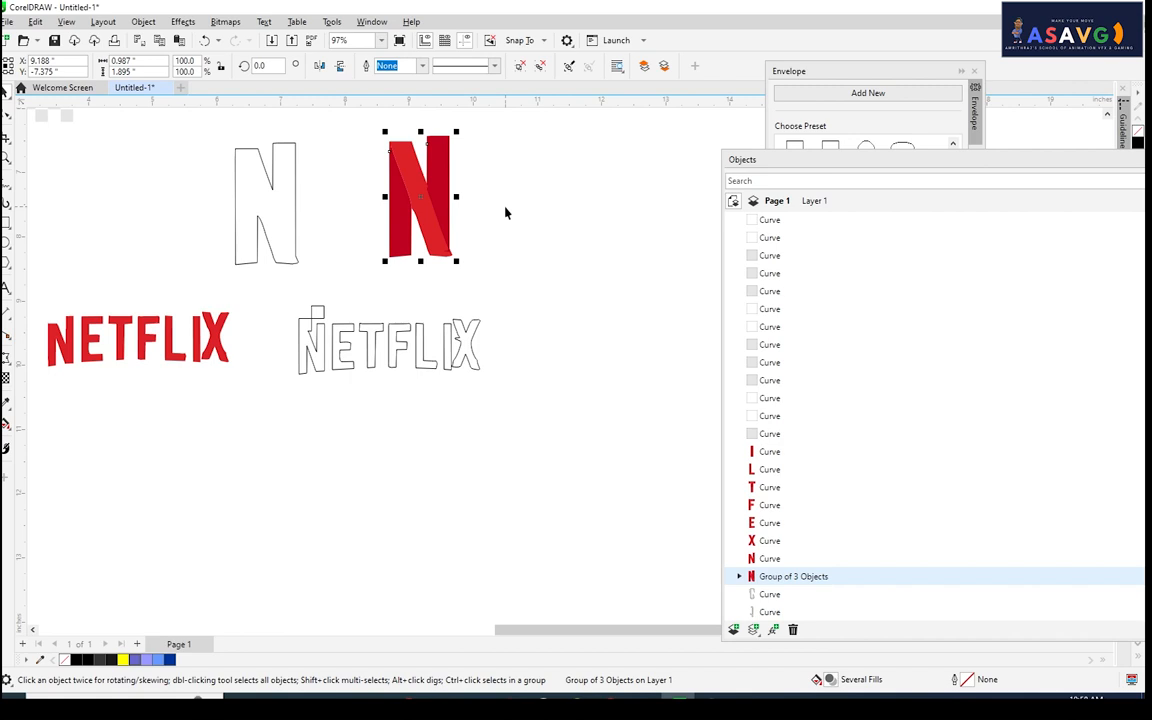
left_click(458, 244)
left_click(441, 225)
left_click_drag(385, 188, 269, 214)
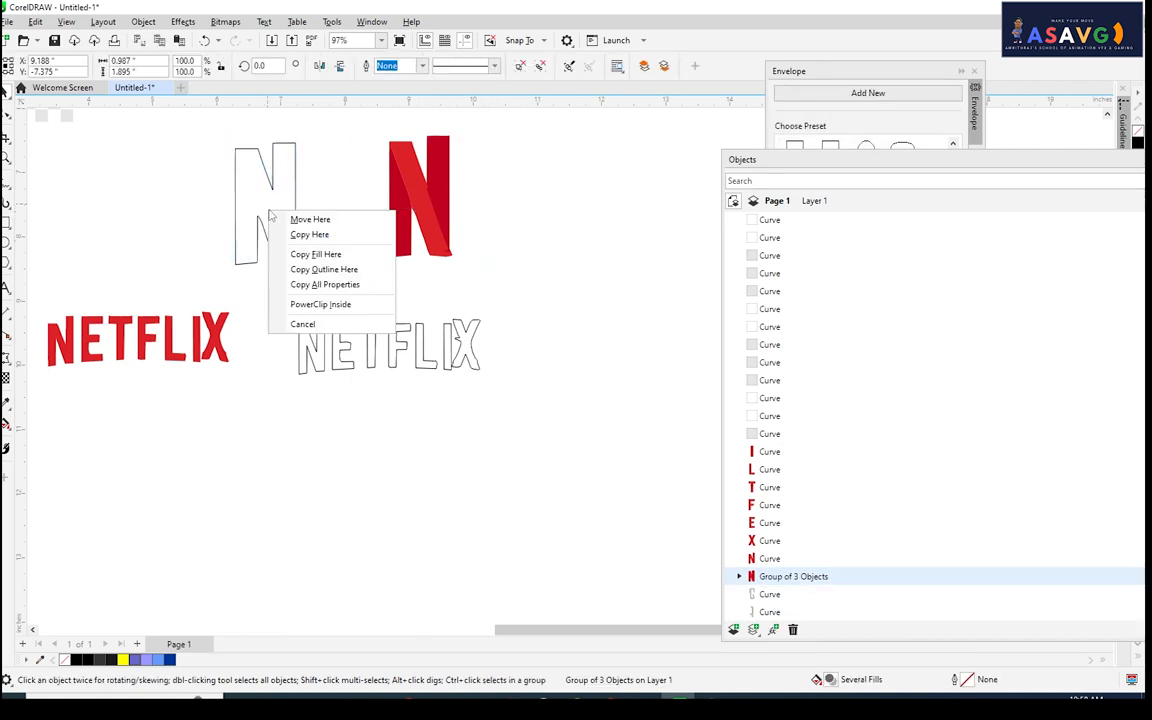
left_click(316, 307)
left_click(485, 271)
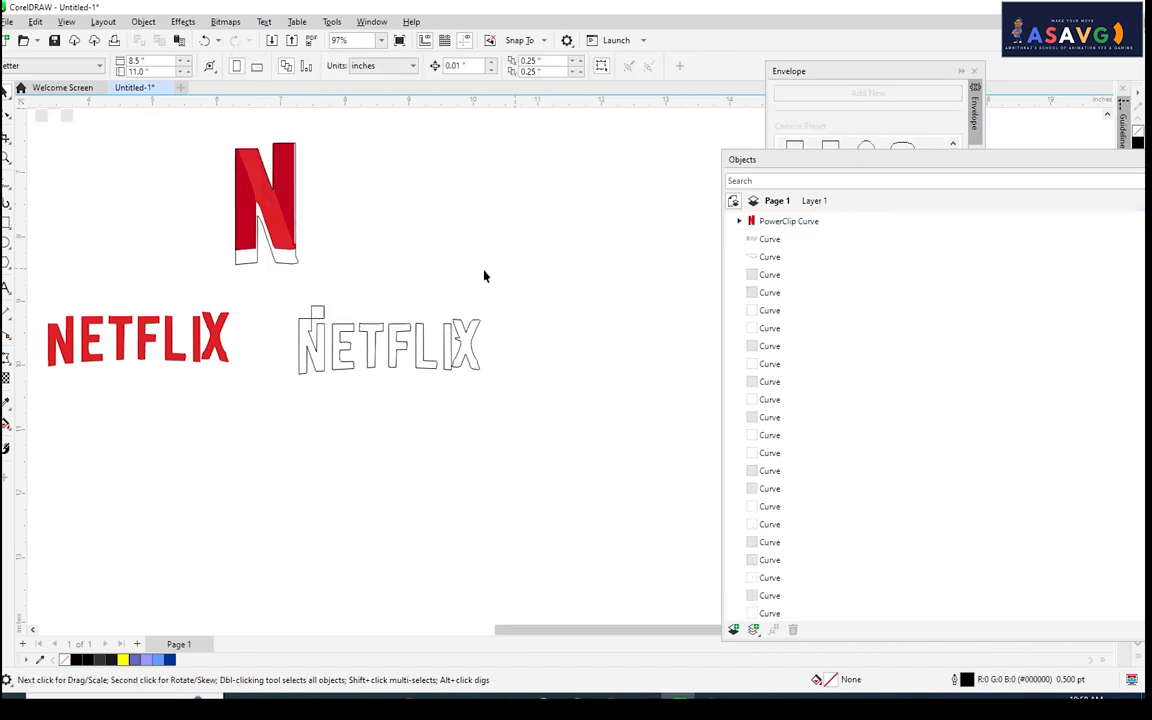
Undo the PowerClip of the grouped large N.
left_click_drag(390, 258, 506, 311)
scroll(429, 224, "up", 2)
key("ctrl+z")
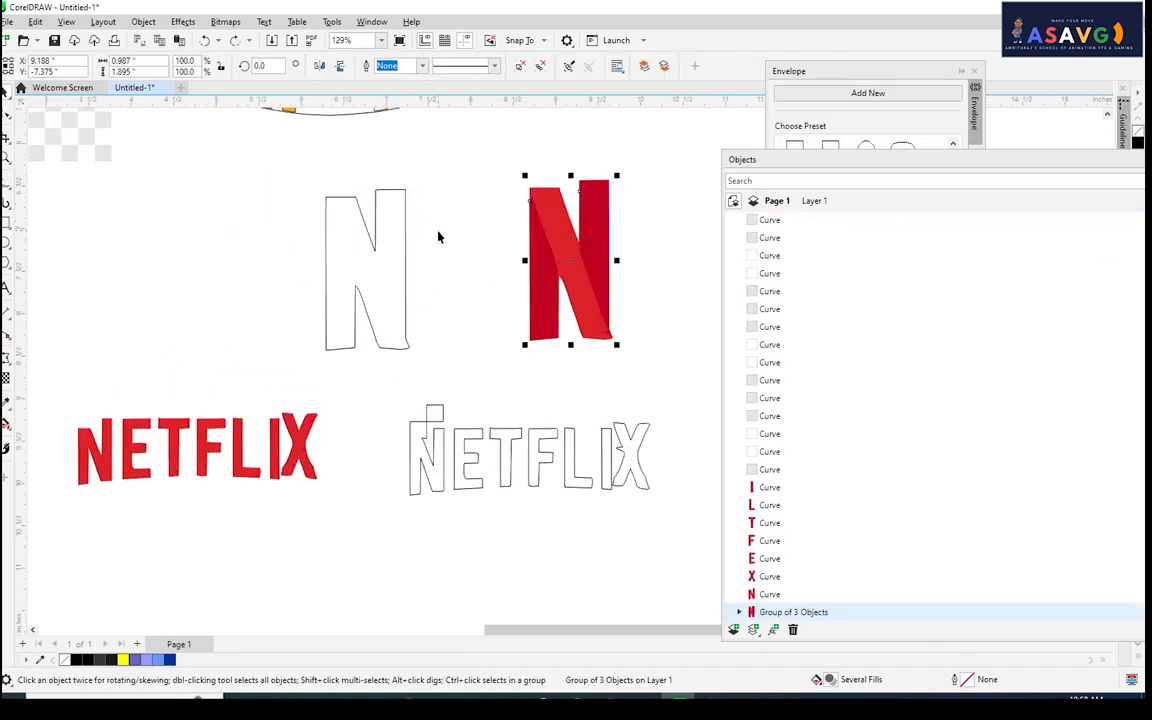
Ungroup the large N and fill its right stem purple, its diagonal slate blue and its left stem light blue.
scroll(456, 240, "down", 1)
left_click_drag(460, 175, 678, 323)
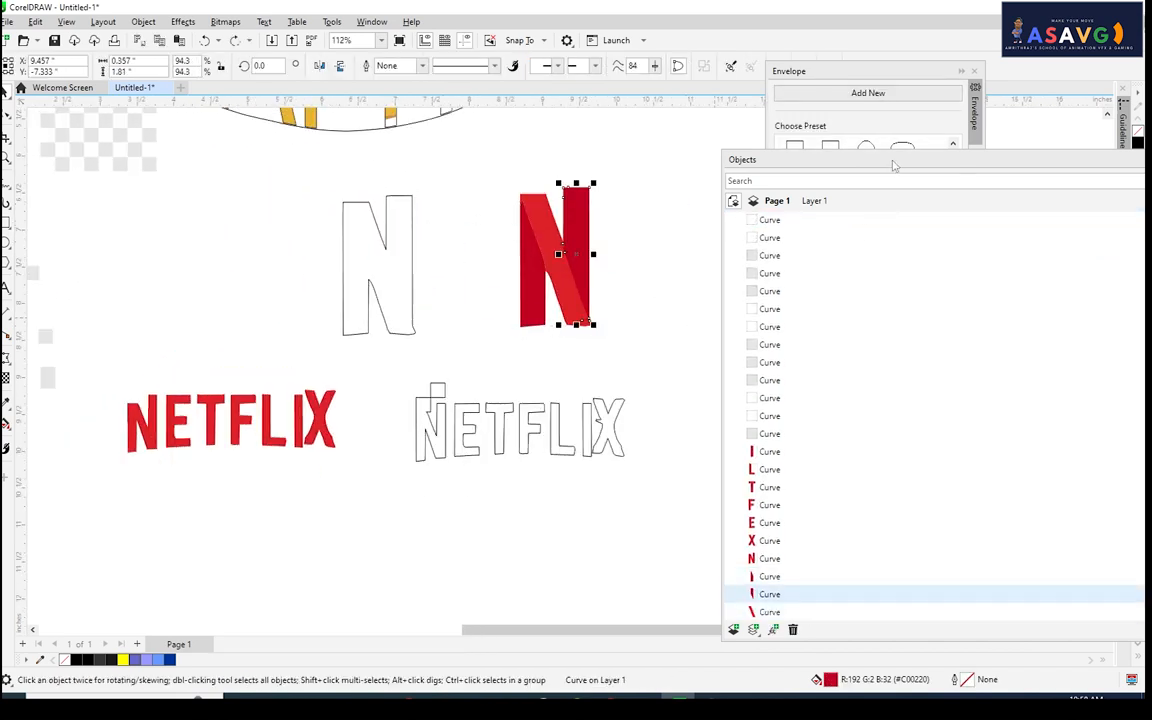
left_click_drag(892, 162, 635, 513)
left_click(1137, 340)
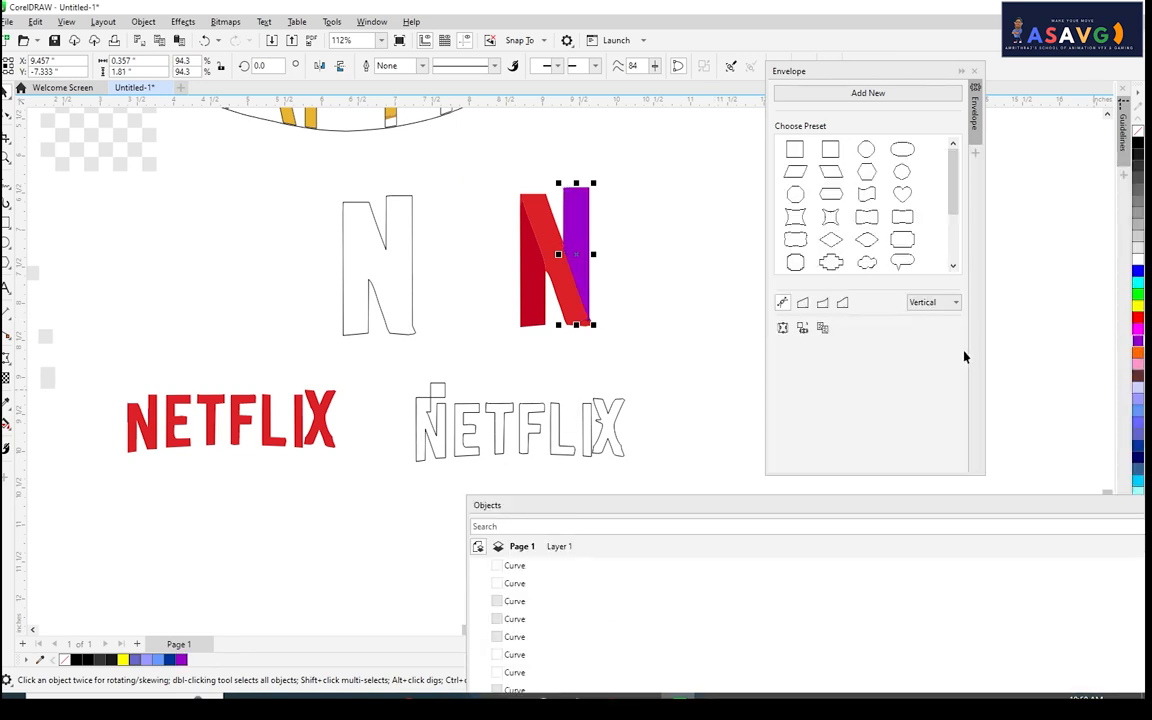
left_click(573, 288)
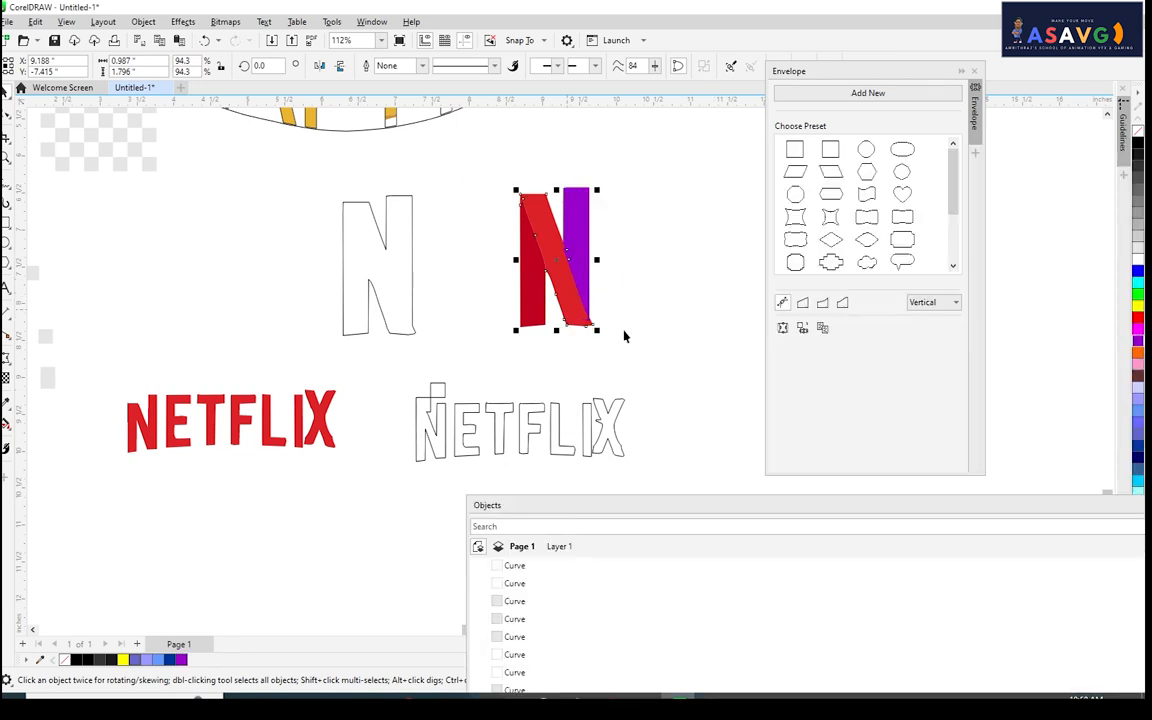
left_click(1138, 448)
left_click(707, 309)
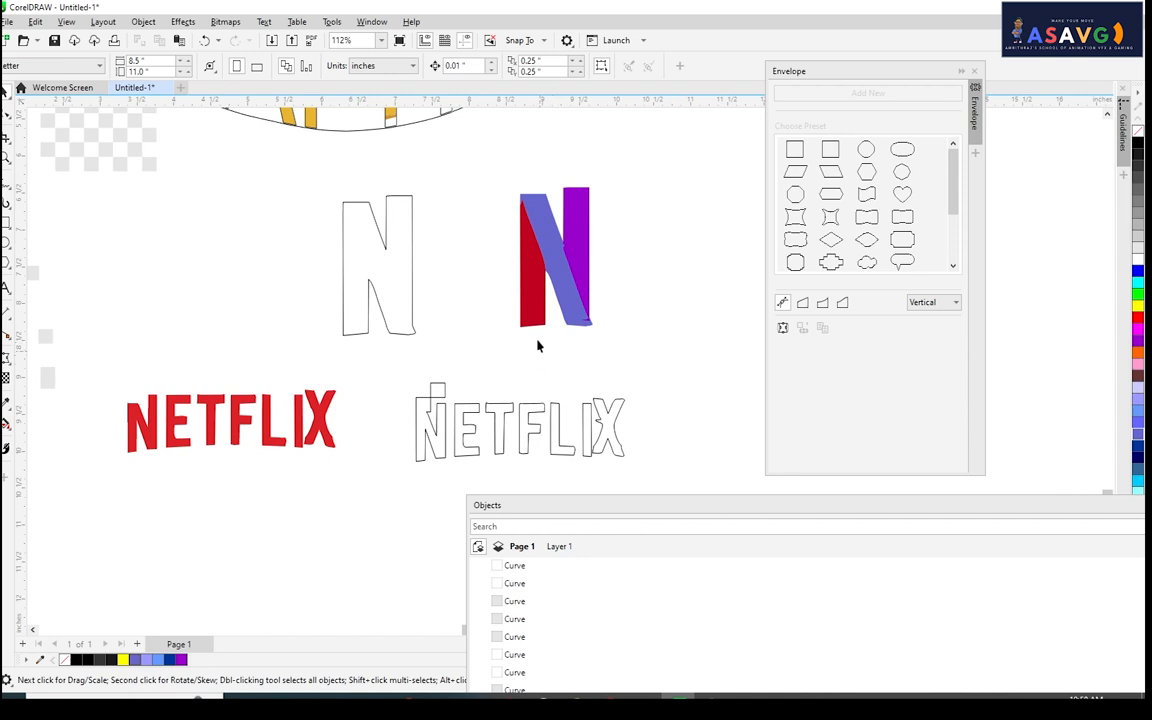
left_click(532, 300)
left_click(1138, 415)
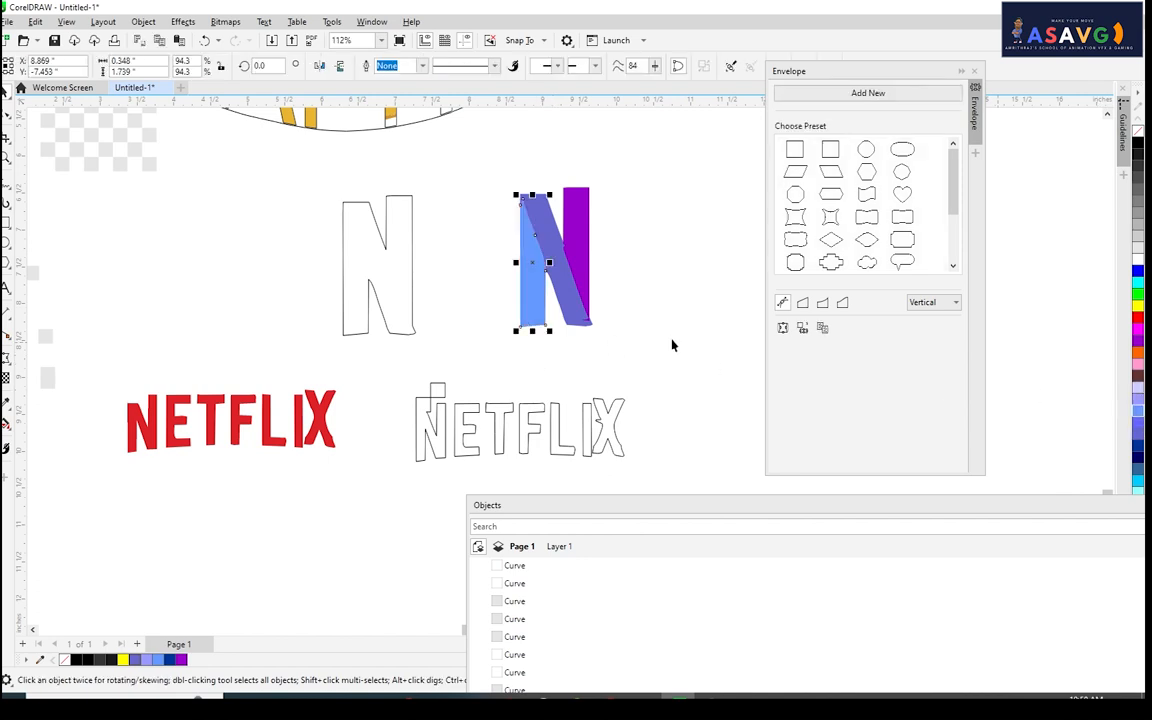
Enlarge the three coloured N pieces together to about 1.286 by 2.469 inches and PowerClip them inside the N outline.
left_click(474, 212)
left_click_drag(679, 354, 684, 363)
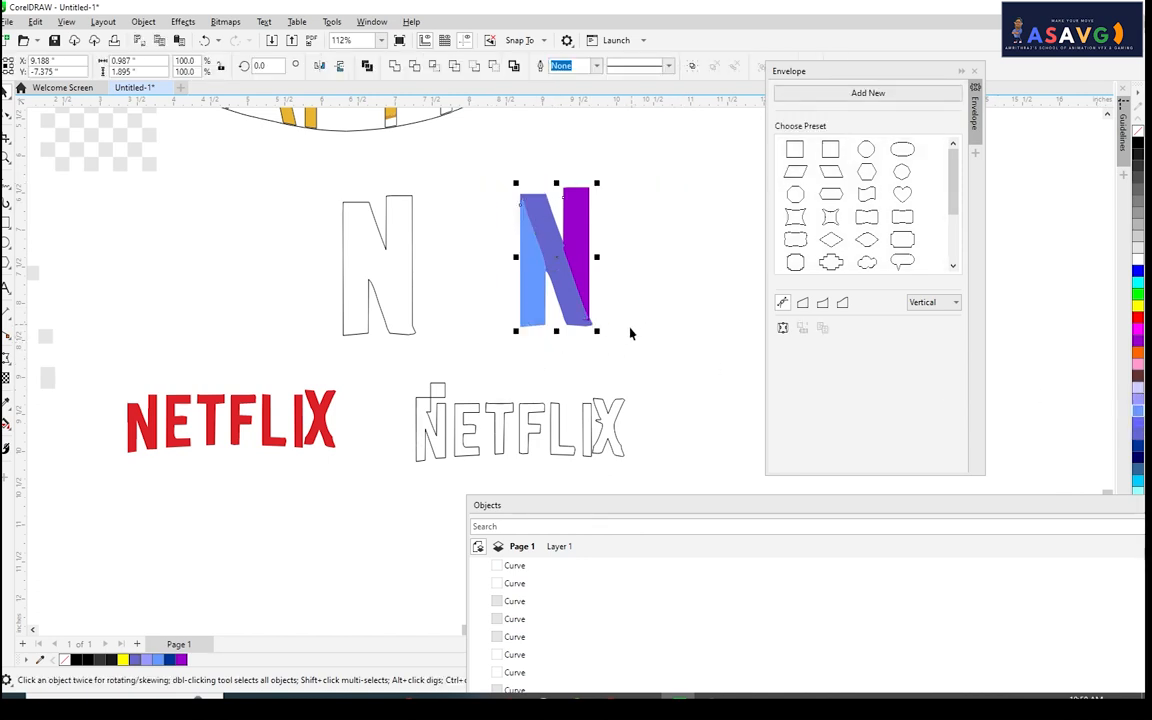
mouse_move(597, 329)
left_mouse_down()
mouse_move(624, 356)
mouse_move(606, 350)
left_mouse_up()
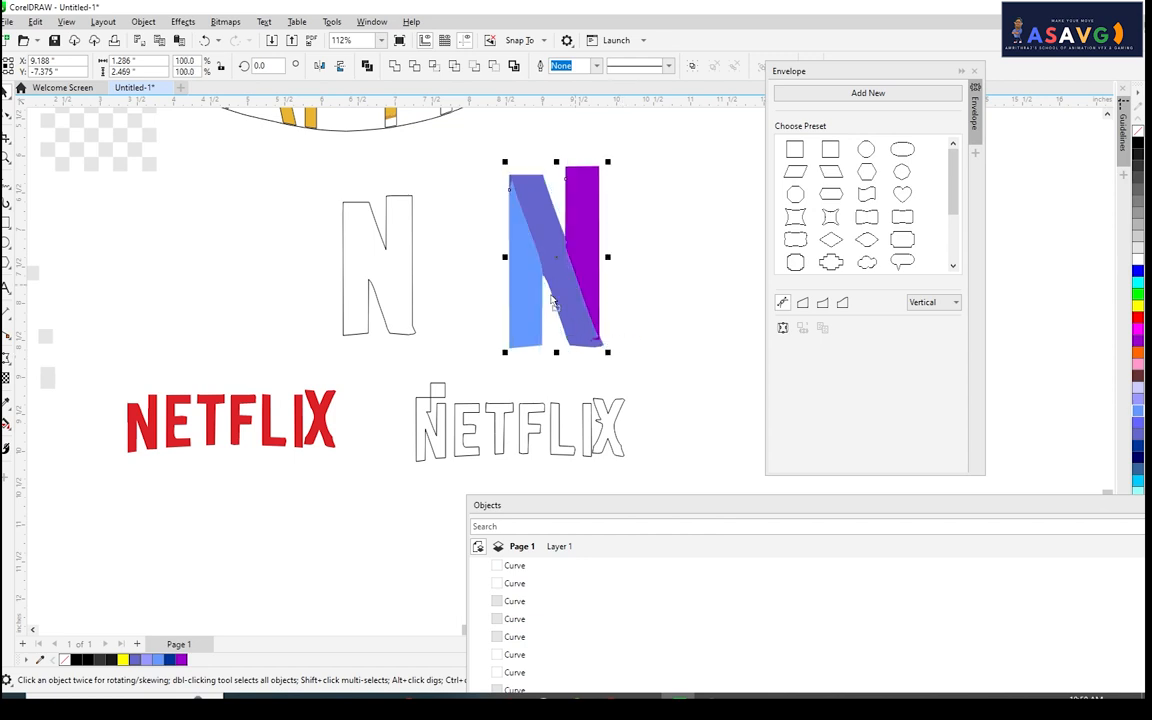
left_click_drag(552, 300, 404, 288)
left_click(441, 380)
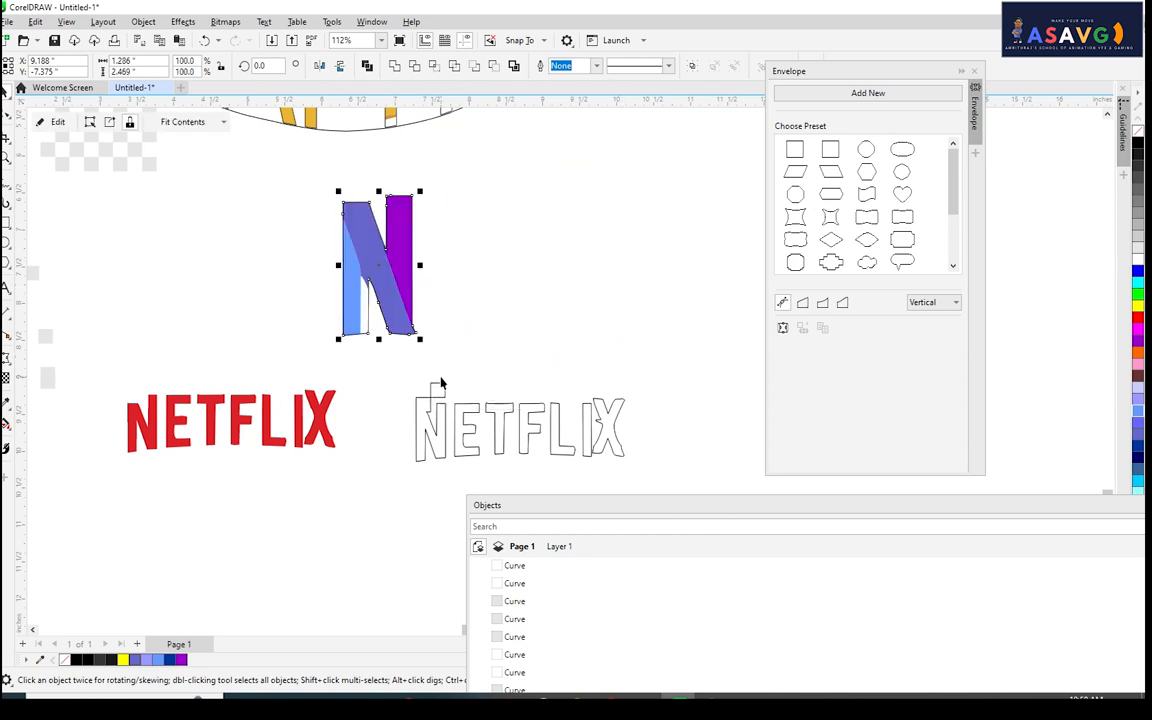
Fit the PowerClip contents to the large N outline so the coloured pieces fill the frame.
scroll(329, 290, "up", 2)
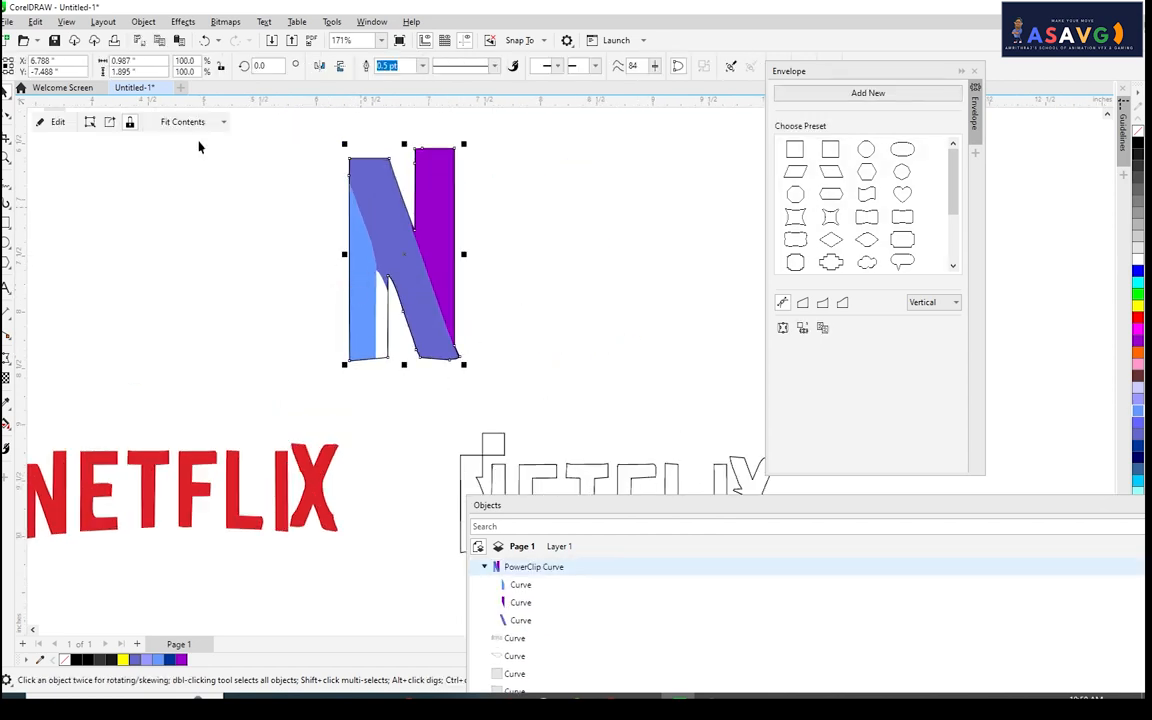
left_click(213, 124)
left_click(180, 170)
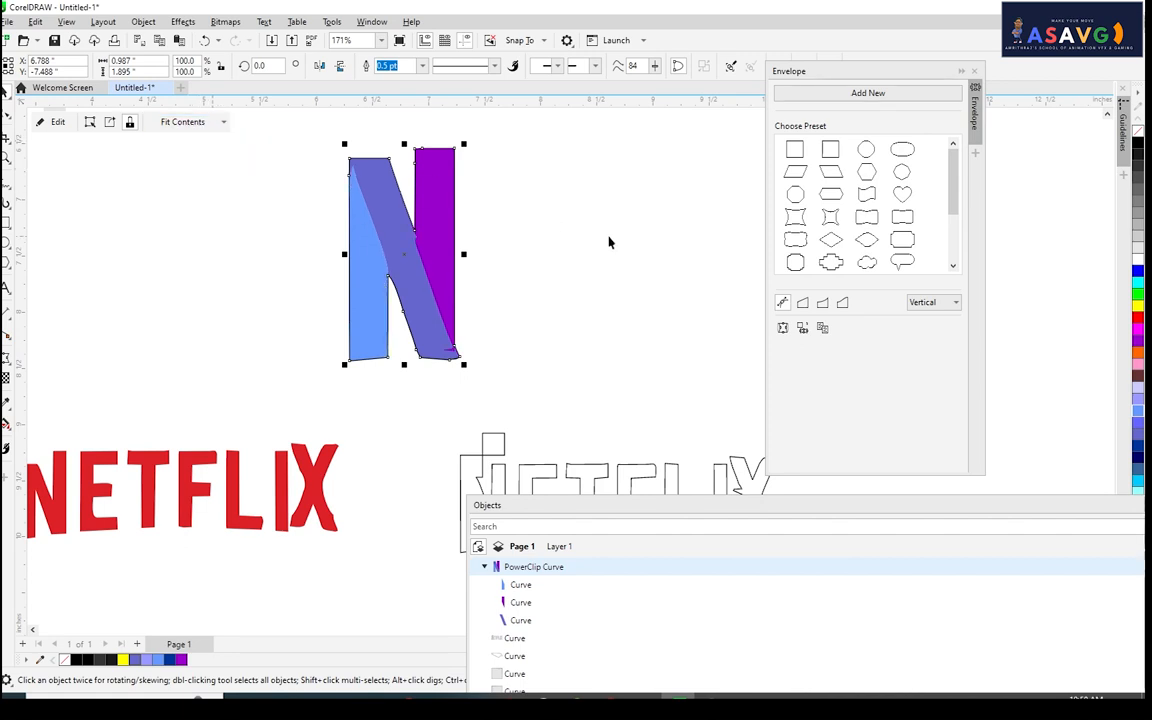
left_click(608, 243)
scroll(543, 260, "down", 3)
scroll(550, 296, "up", 6)
left_click_drag(247, 145, 409, 324)
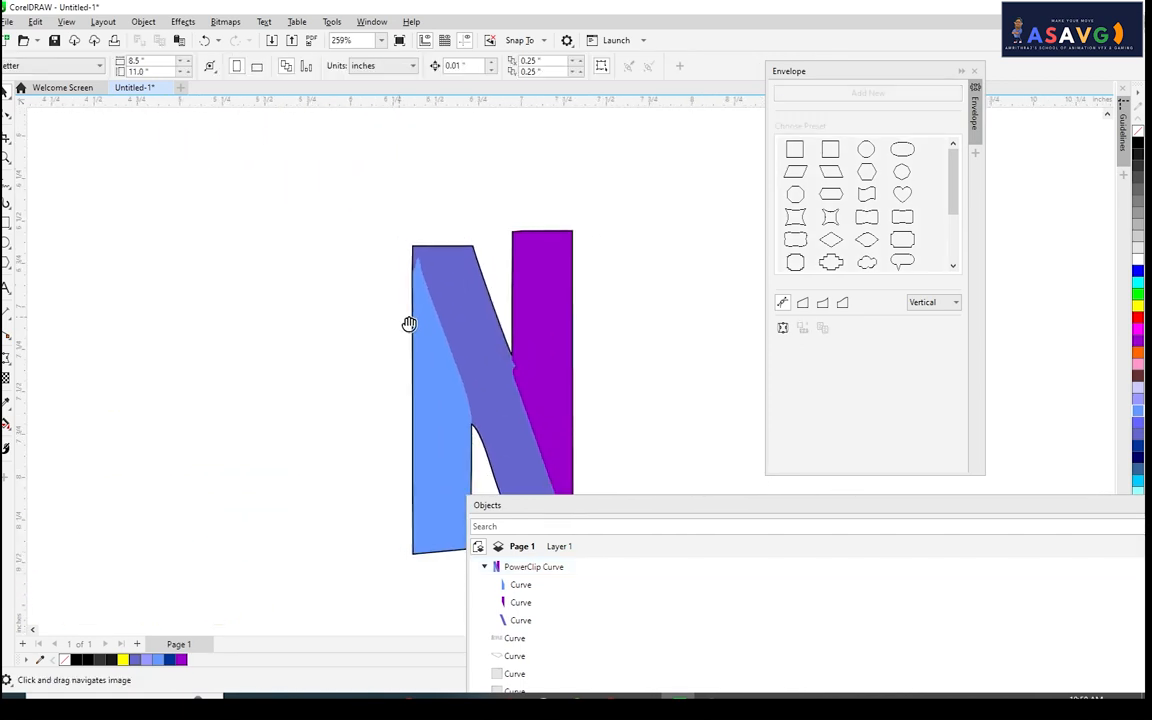
scroll(400, 250, "up", 2)
left_click(427, 283)
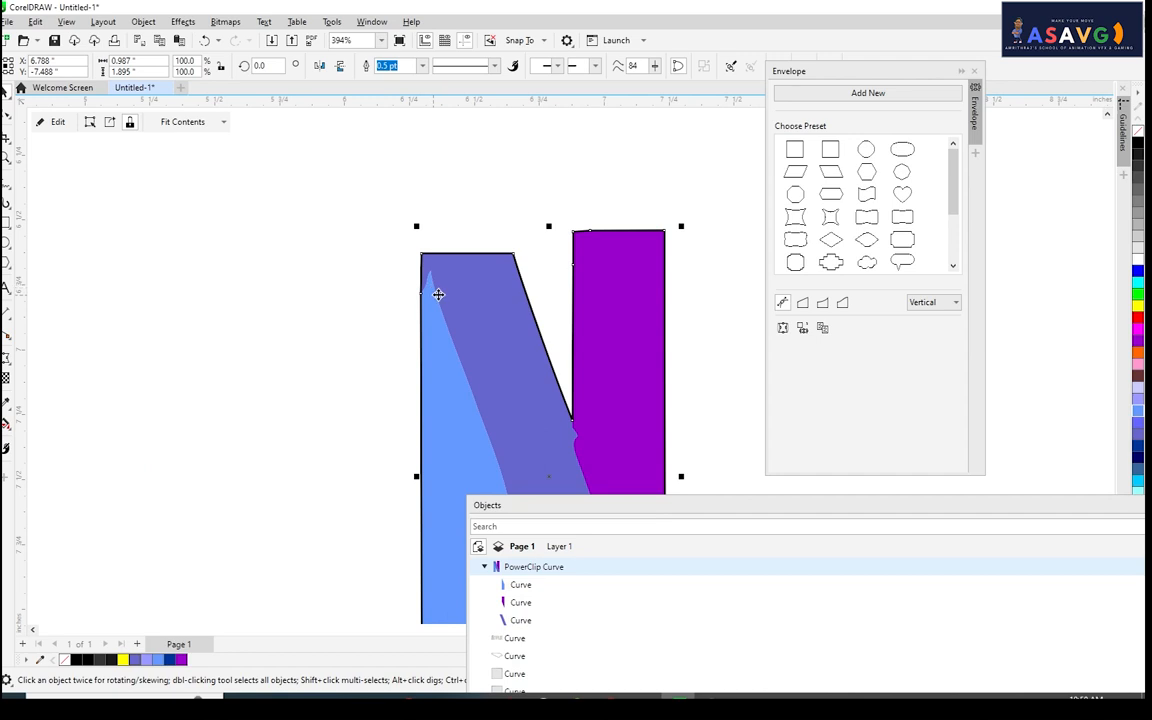
scroll(438, 294, "down", 4)
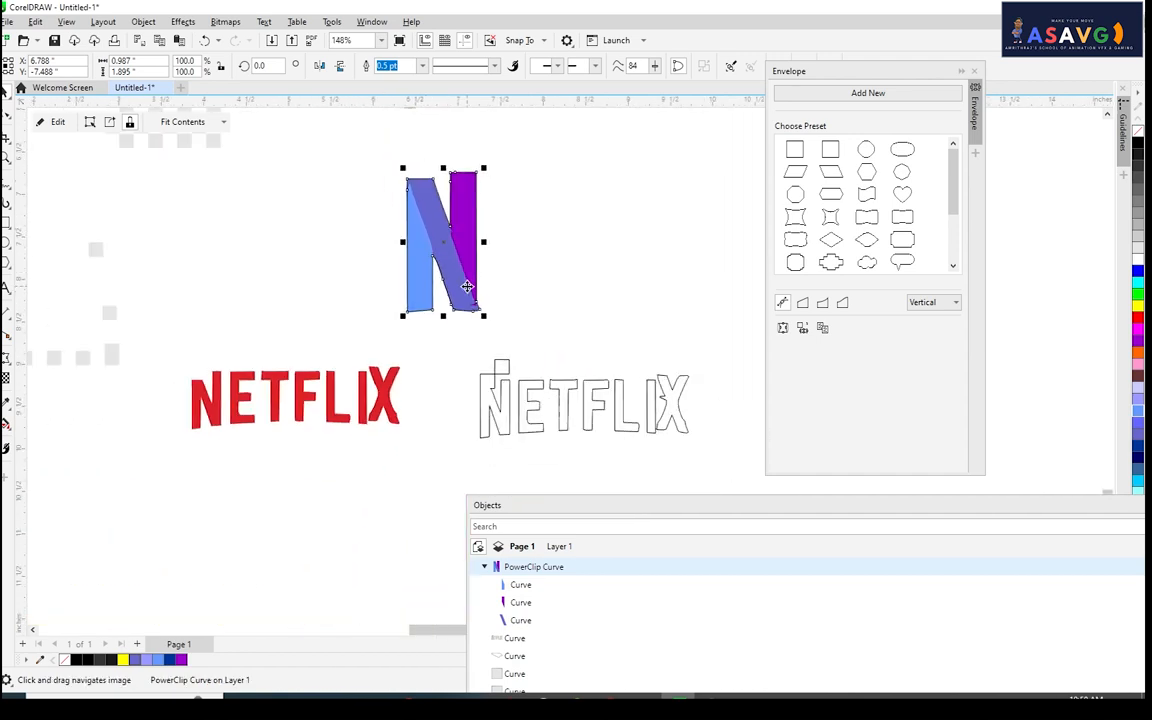
Delete the two upper corner nodes of the stray square above the N in the wordmark outline.
scroll(467, 287, "down", 1)
left_click_drag(520, 311, 504, 238)
scroll(498, 310, "up", 3)
double_click(477, 281)
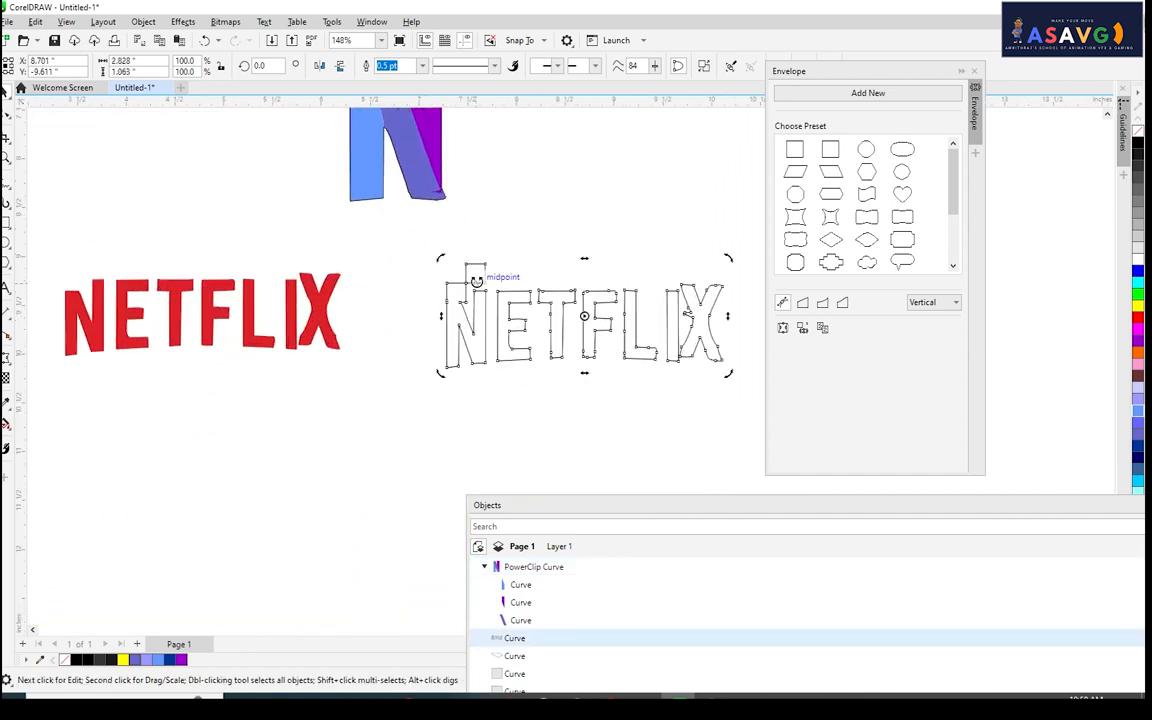
scroll(477, 281, "up", 5)
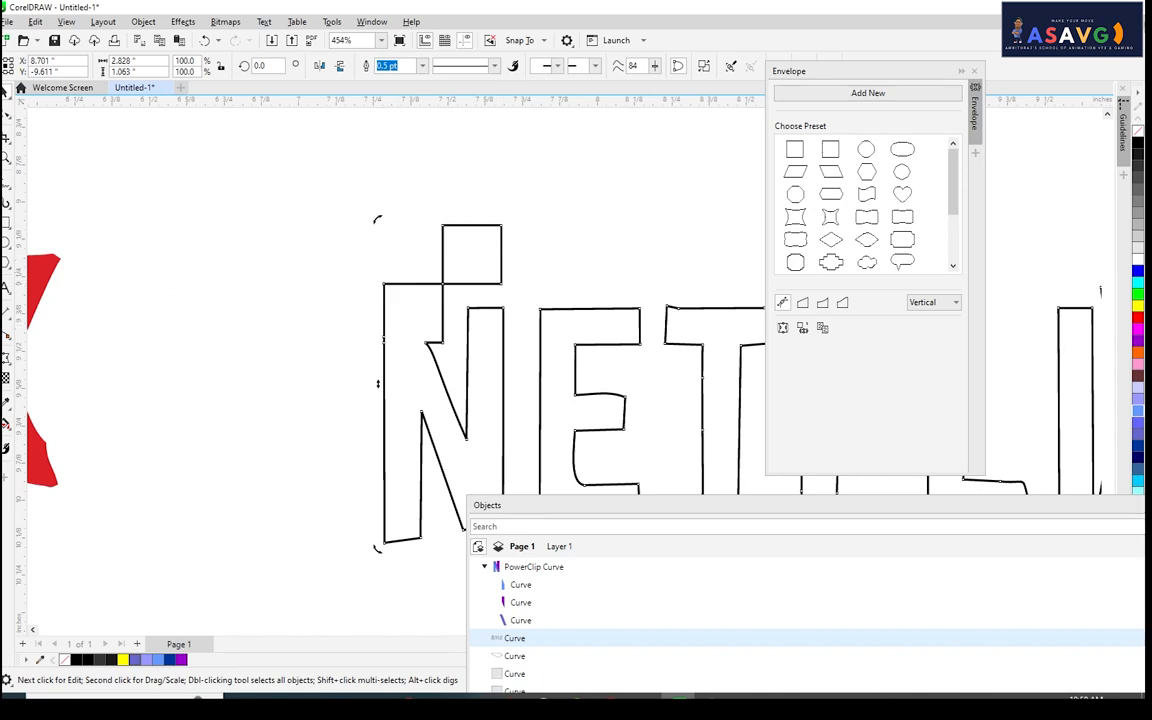
left_click(12, 117)
key("F10")
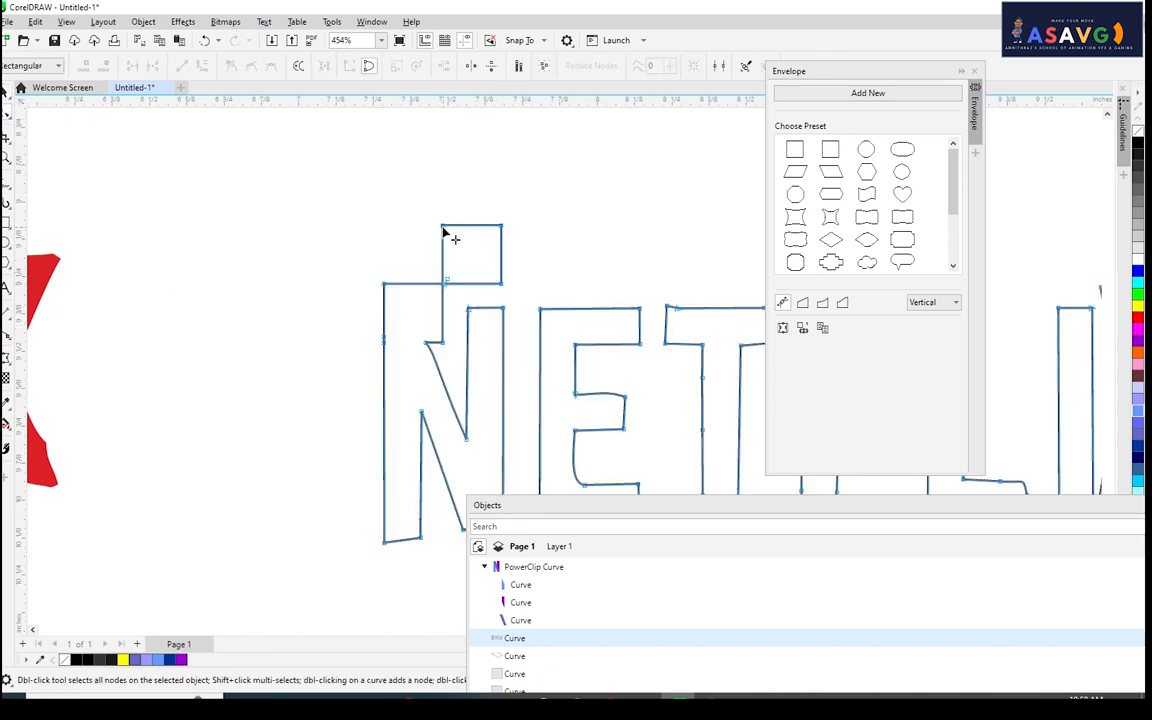
right_click(447, 232)
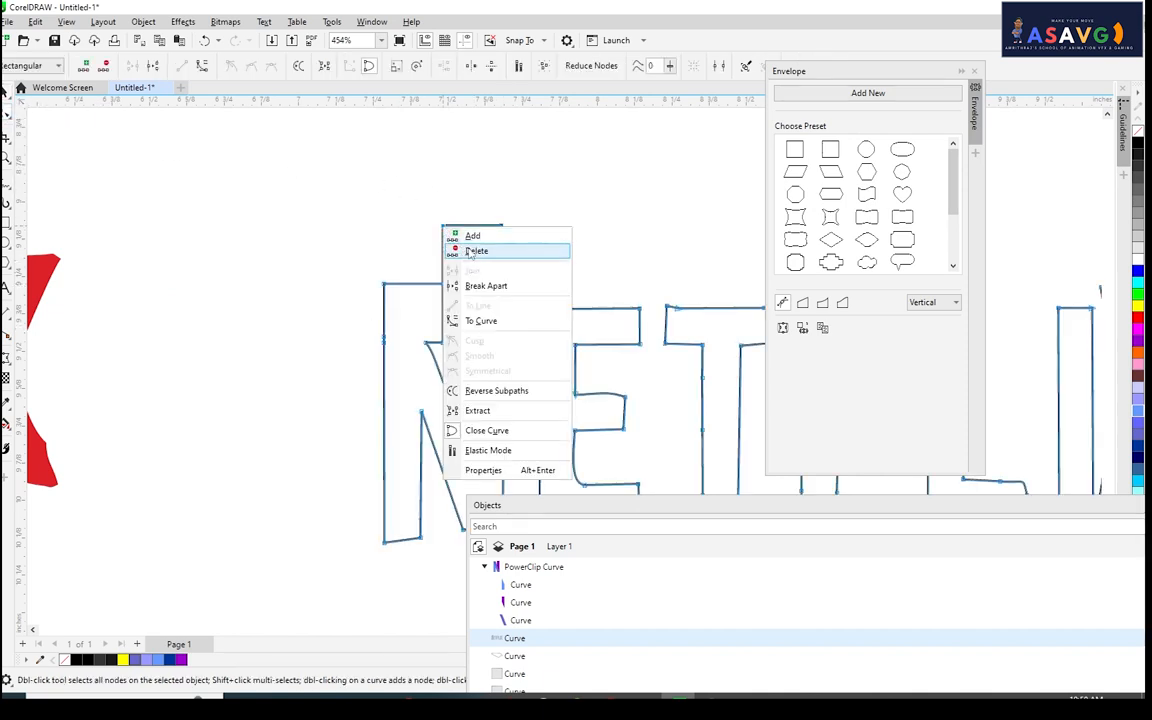
left_click(476, 251)
right_click(502, 229)
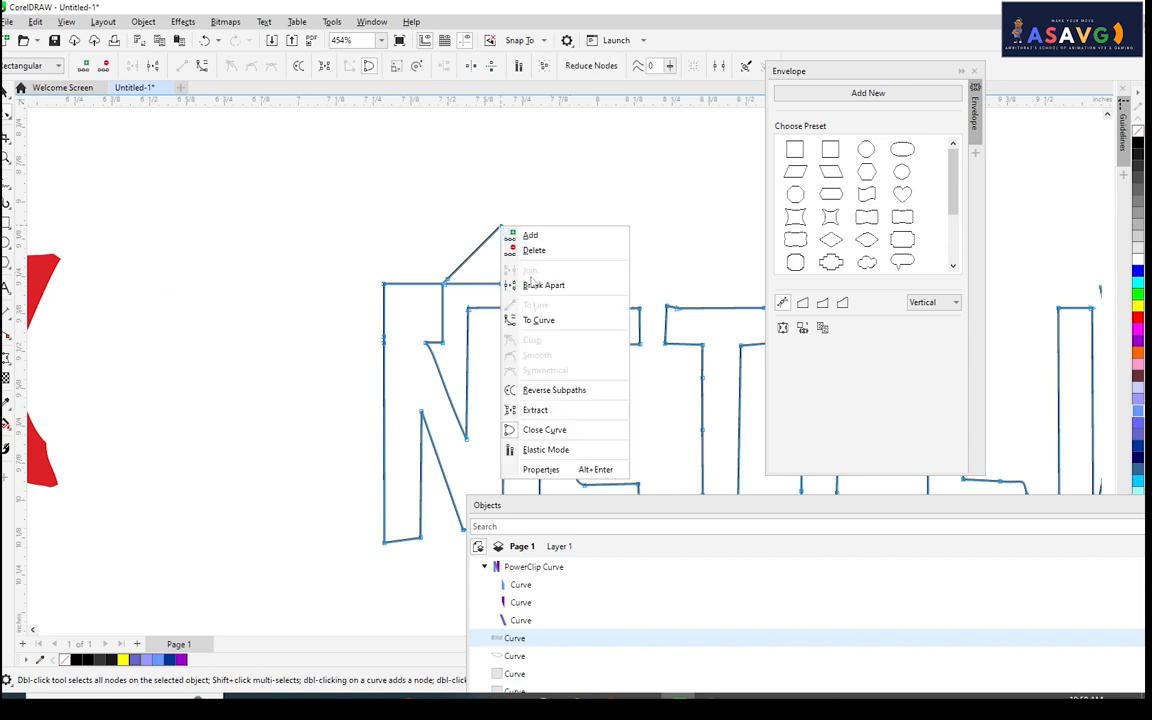
left_click(533, 250)
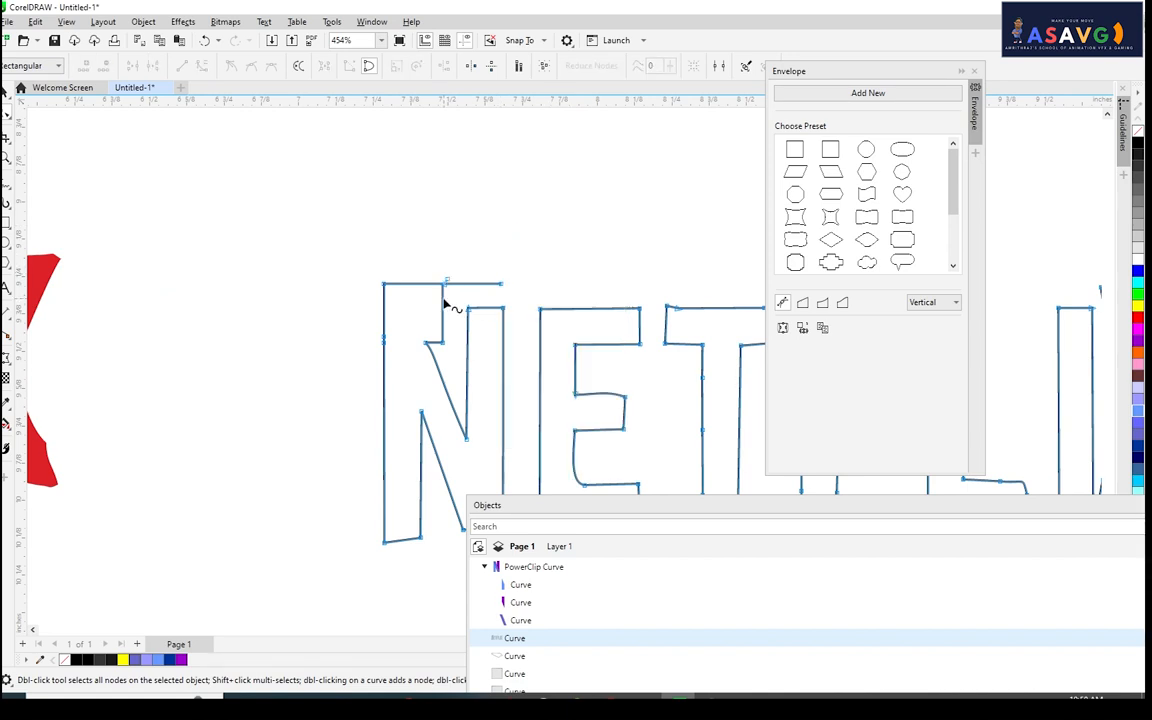
Delete the four remaining stray nodes around the upper-left corner of the wordmark outline's N.
right_click(386, 290)
left_click(412, 309)
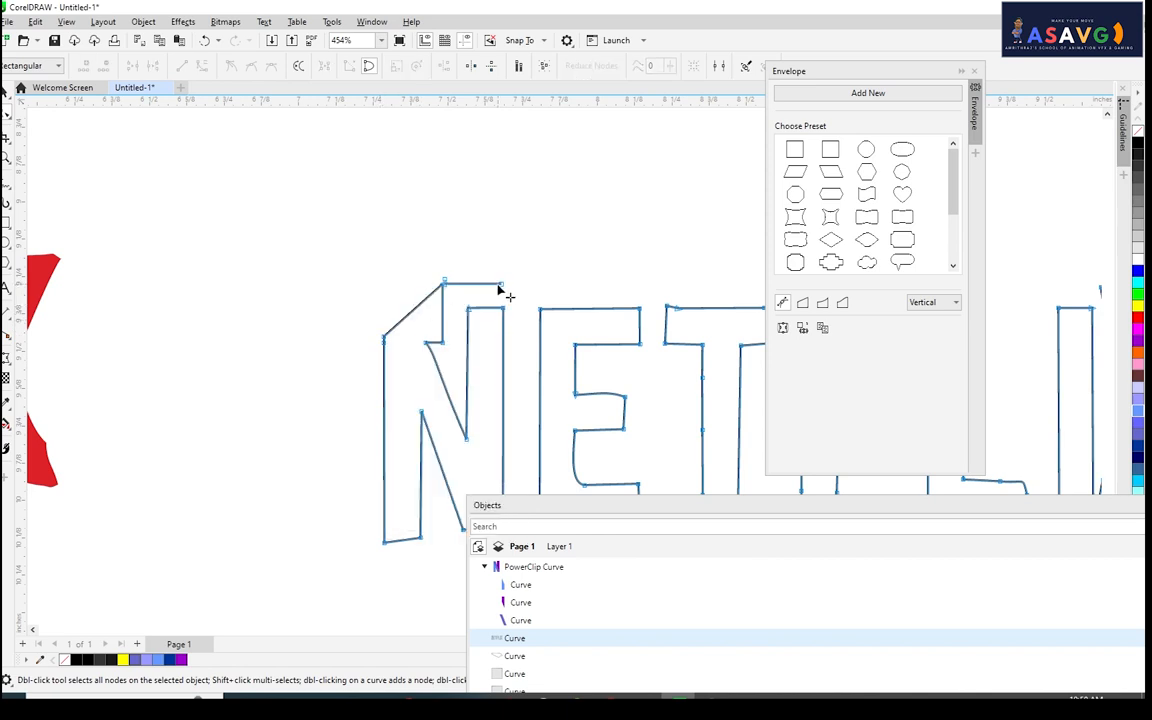
right_click(505, 292)
left_click(530, 309)
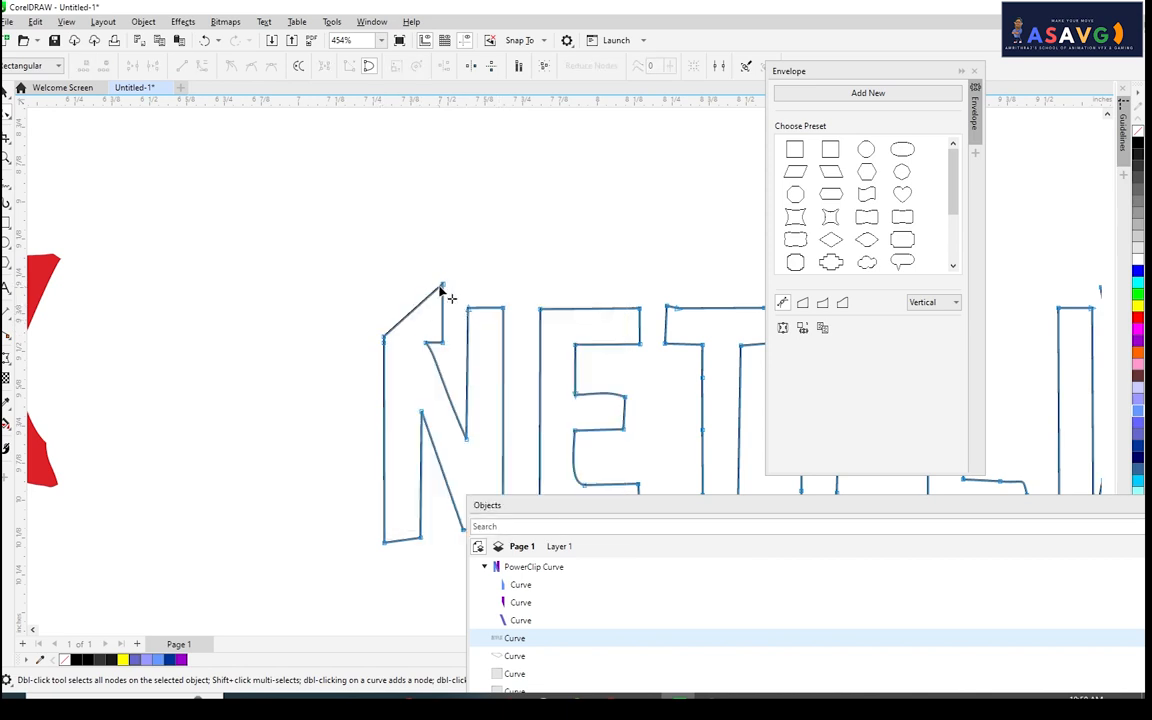
right_click(442, 287)
left_click(470, 305)
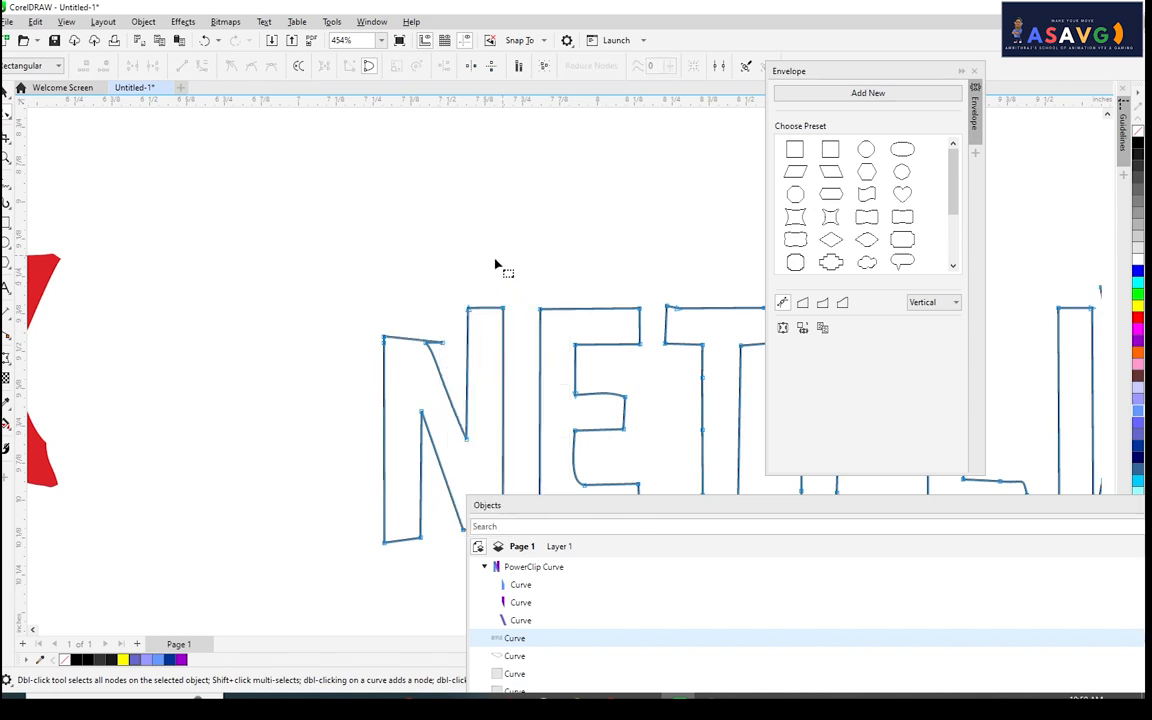
right_click(443, 345)
left_click(474, 368)
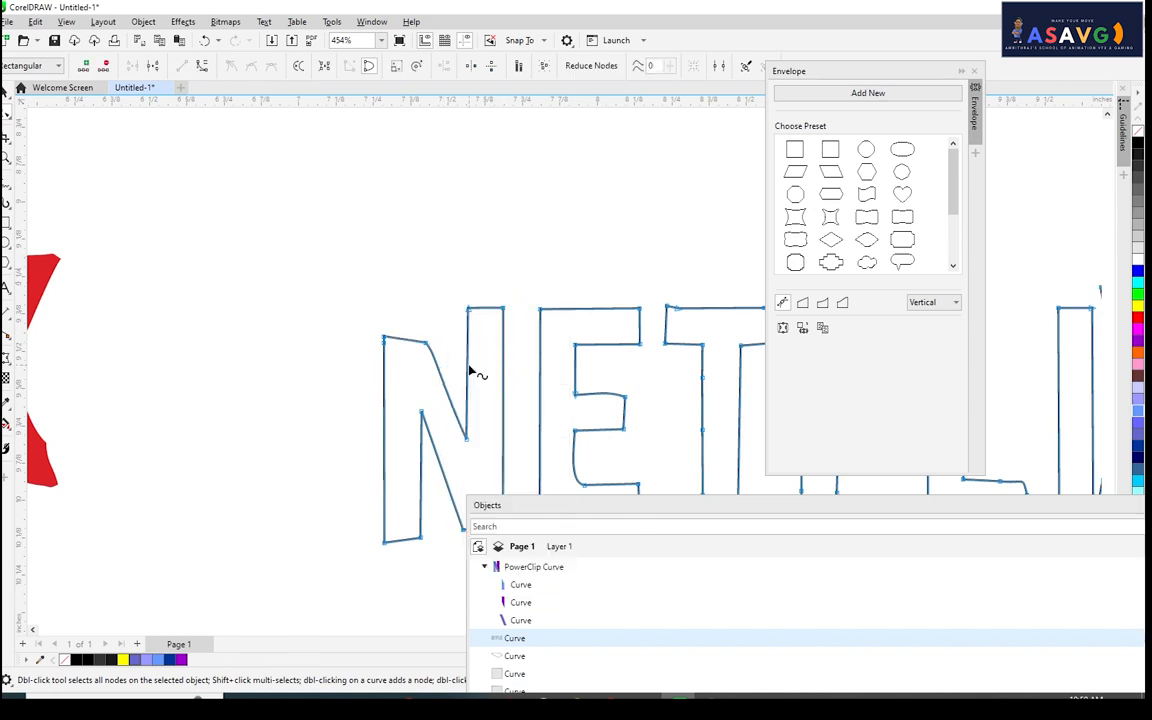
Reposition the nodes at the upper-left end of the wordmark outline's N to even out its top edge.
left_click(426, 336)
left_click_drag(426, 336, 573, 221)
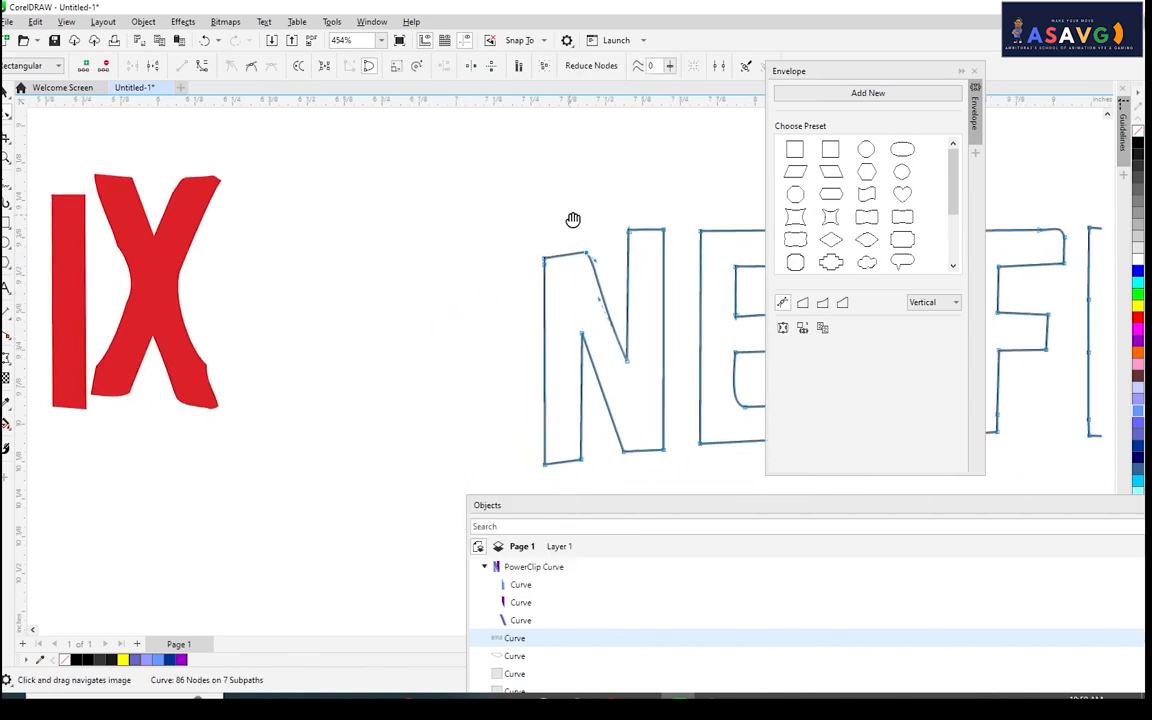
scroll(450, 267, "down", 2)
left_click_drag(541, 264, 555, 260)
scroll(450, 314, "down", 8)
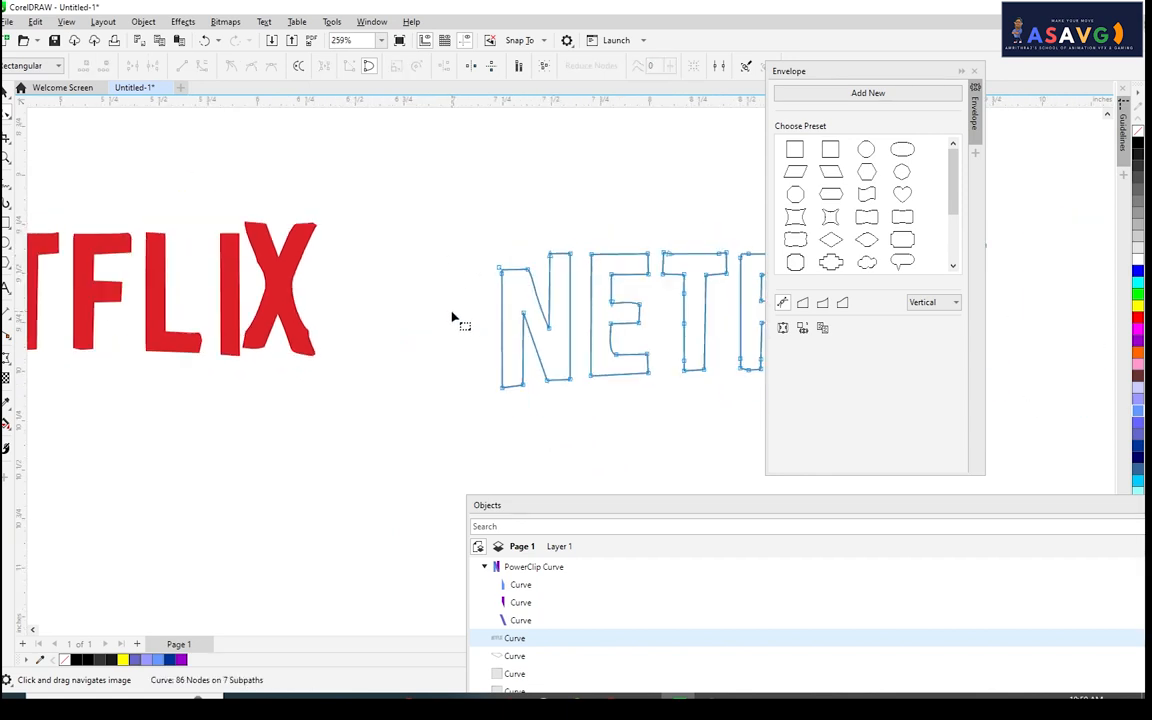
left_click_drag(430, 369, 399, 365)
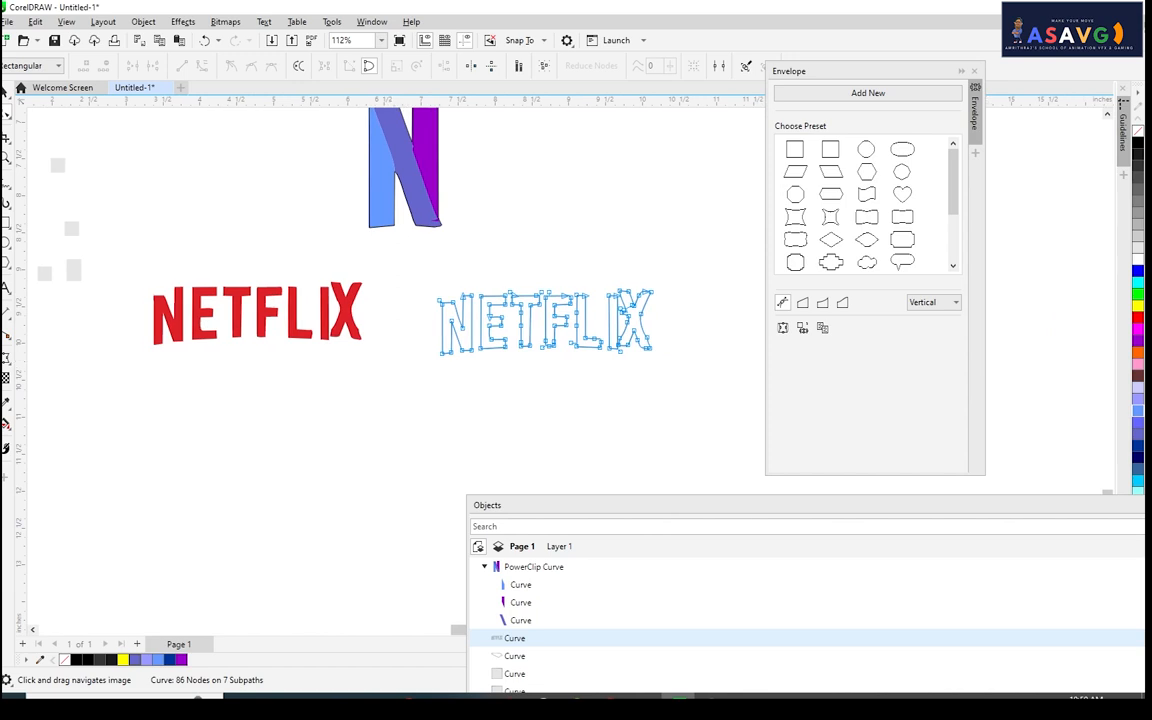
Open the wordmark outline for node editing around the notch in the left edge of its X.
left_click(6, 94)
left_click(549, 225)
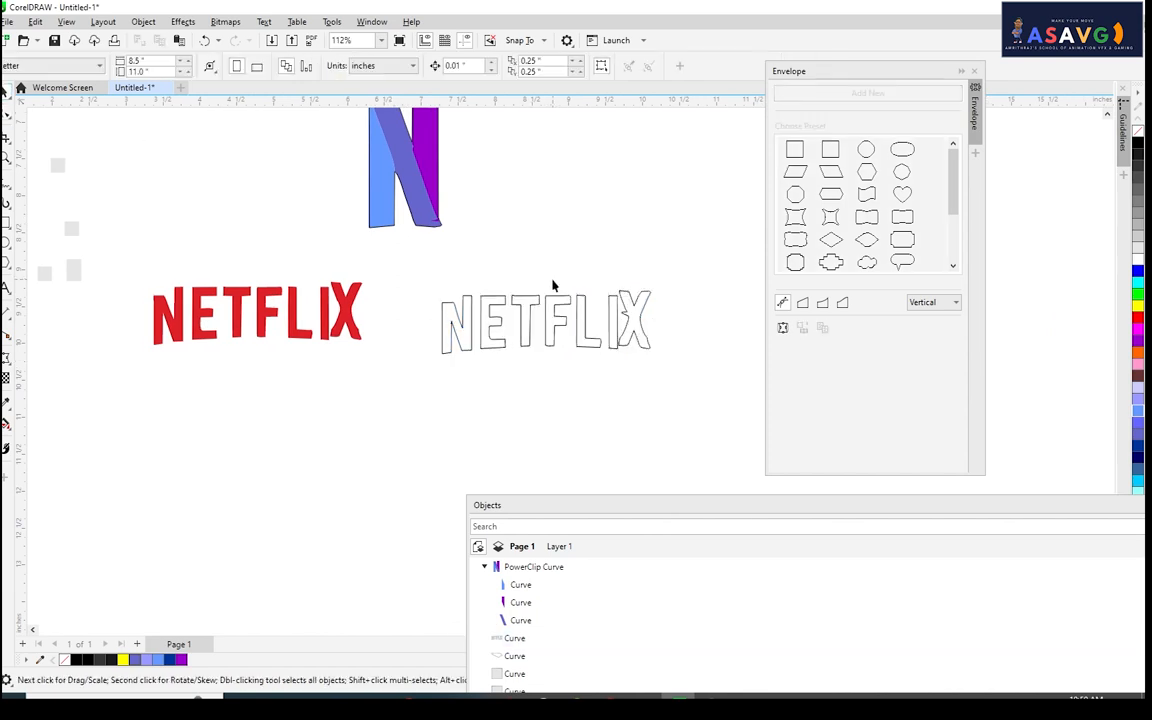
scroll(556, 284, "up", 4)
scroll(486, 268, "up", 3)
mouse_move(690, 345)
left_mouse_down()
mouse_move(334, 194)
mouse_move(496, 240)
mouse_move(551, 233)
left_mouse_up()
left_click(294, 207)
key("F5")
left_click(10, 118)
left_click(36, 115)
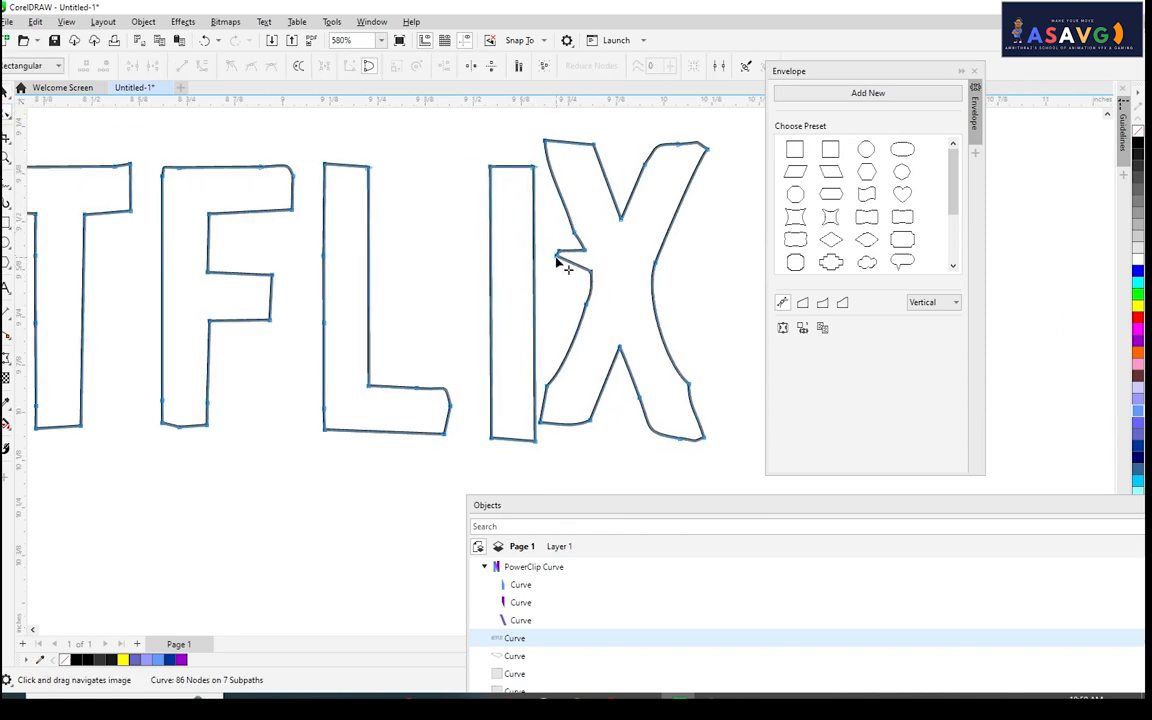
Try to delete the two nodes at the tip of the notch in the X's left edge.
left_click(557, 259)
right_click(558, 258)
left_click(586, 280)
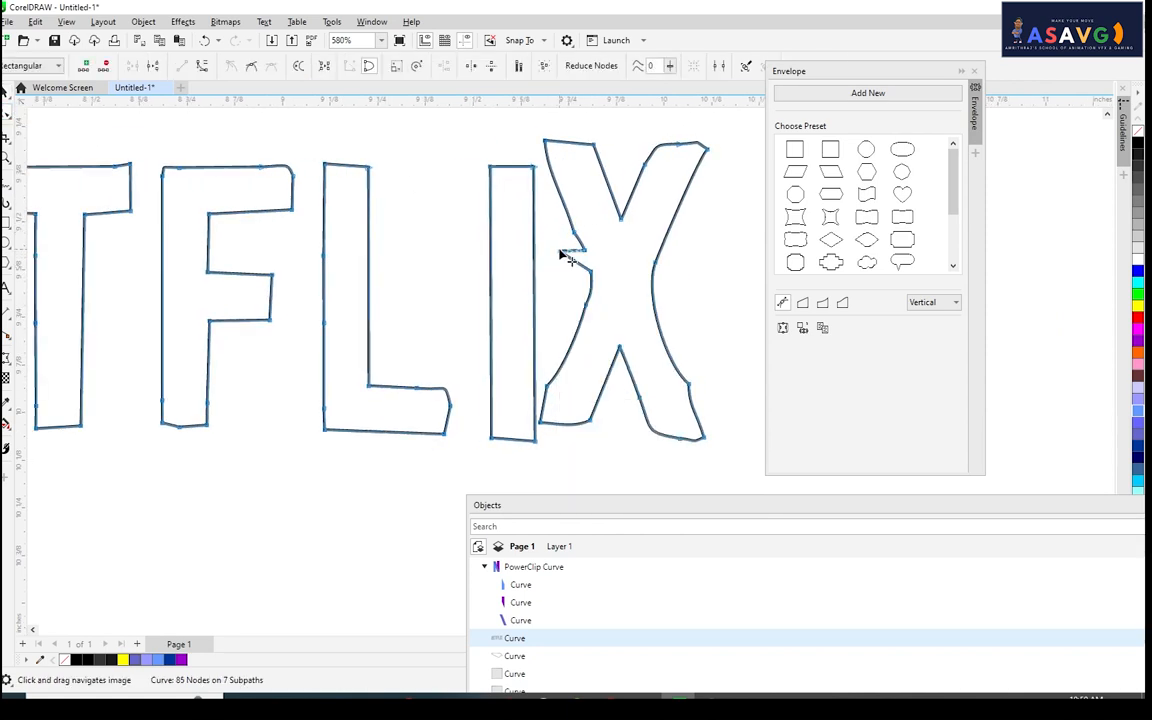
right_click(561, 257)
left_click(575, 275)
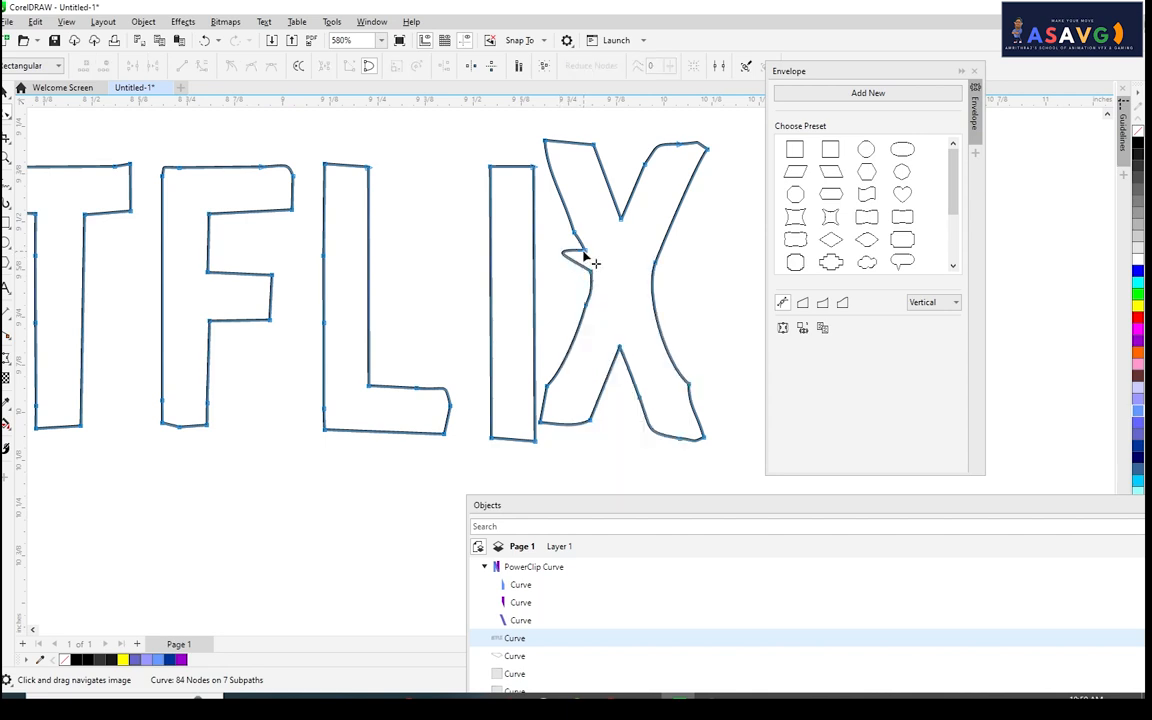
Try to delete the notch's inner corner node and the node just above it on the X.
left_click(586, 258)
right_click(576, 250)
left_click(598, 272)
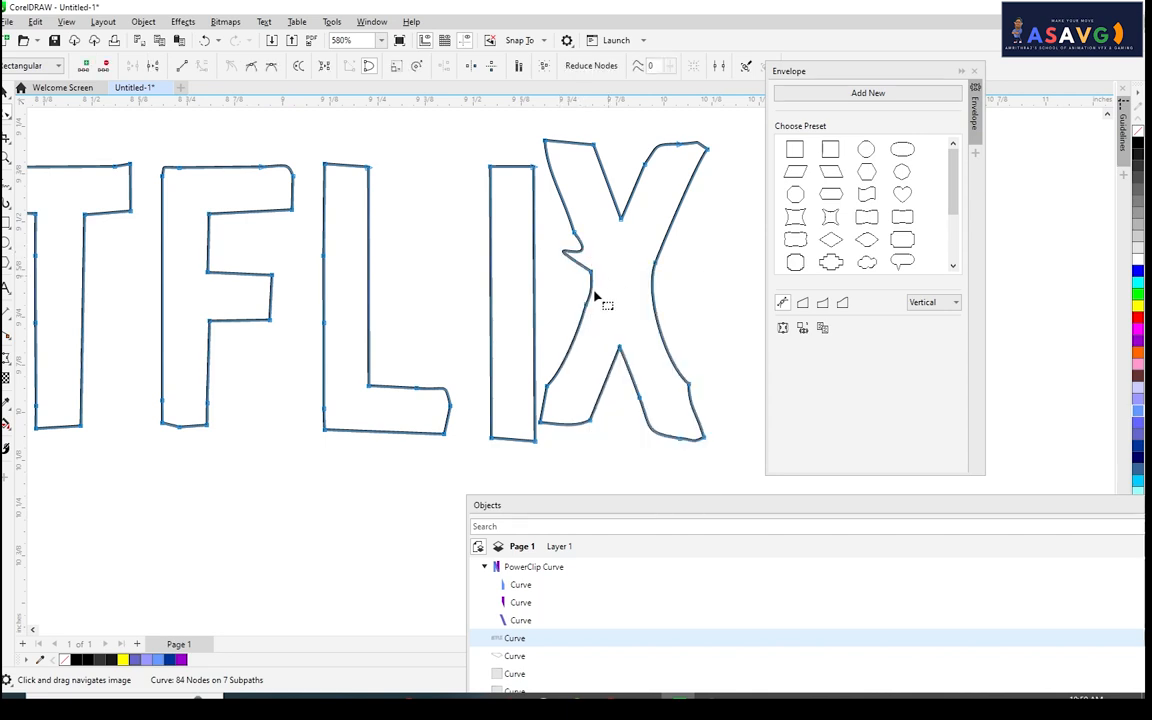
left_click(578, 243)
right_click(581, 244)
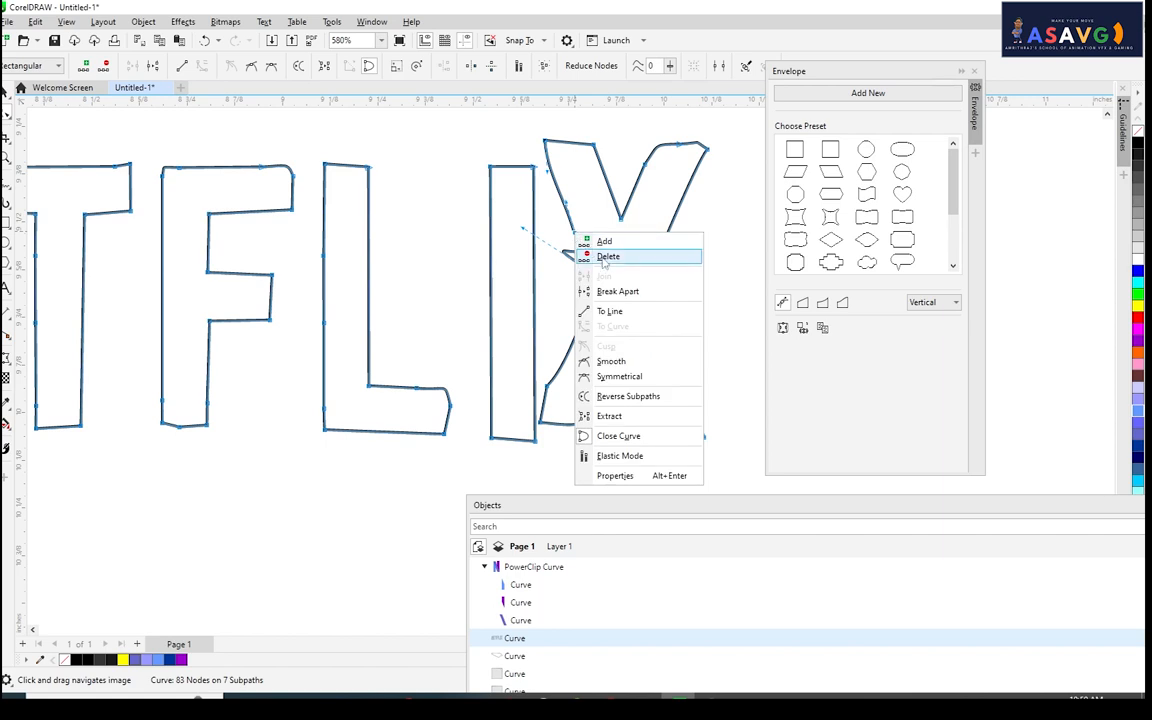
left_click(602, 255)
scroll(687, 284, "down", 2)
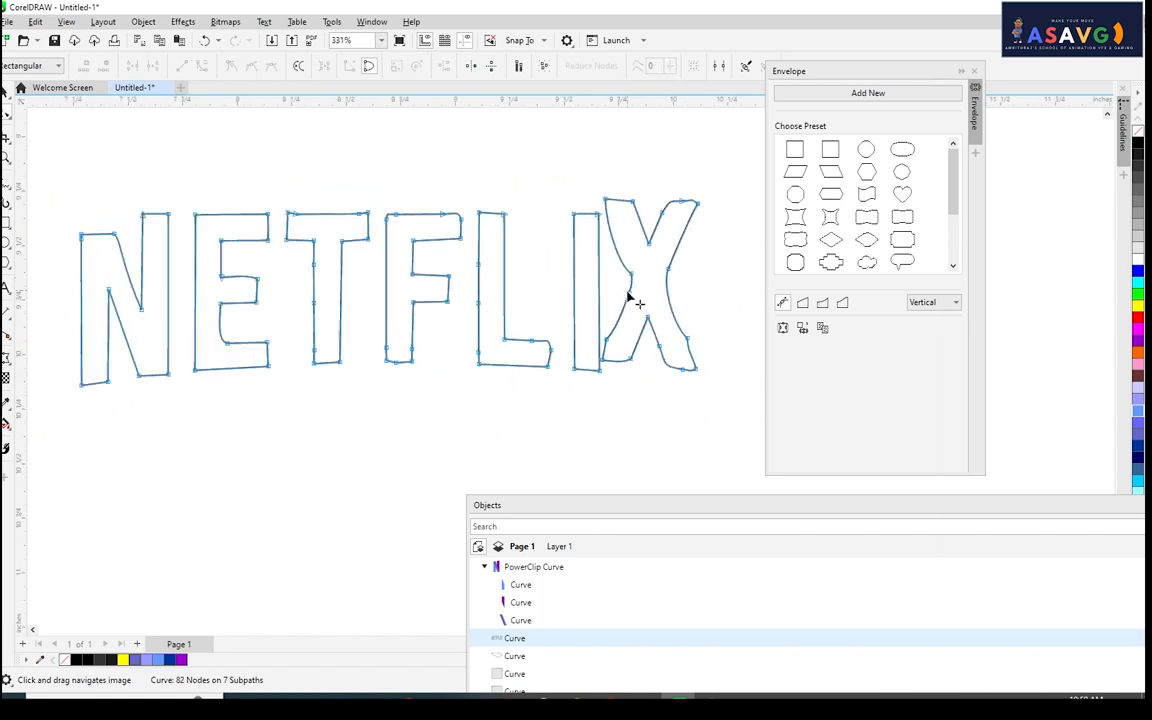
scroll(630, 314, "up", 2)
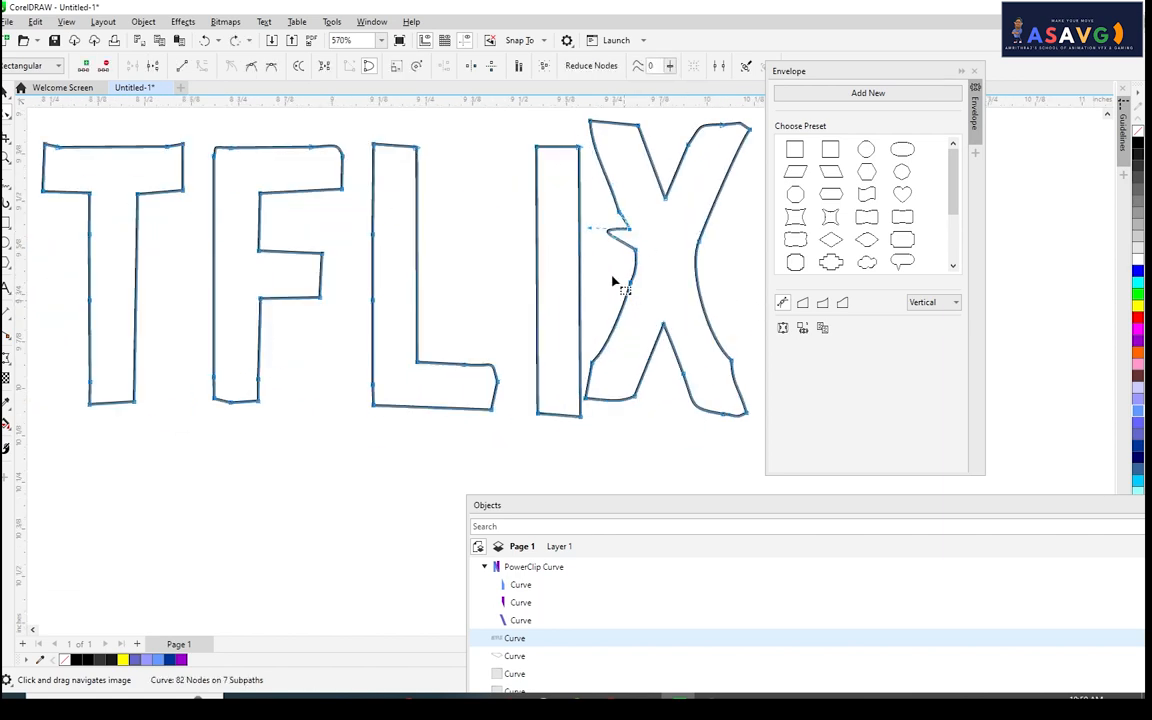
Delete the two nodes forming the pointed tip of the notch in the X's left edge.
scroll(612, 282, "up", 2)
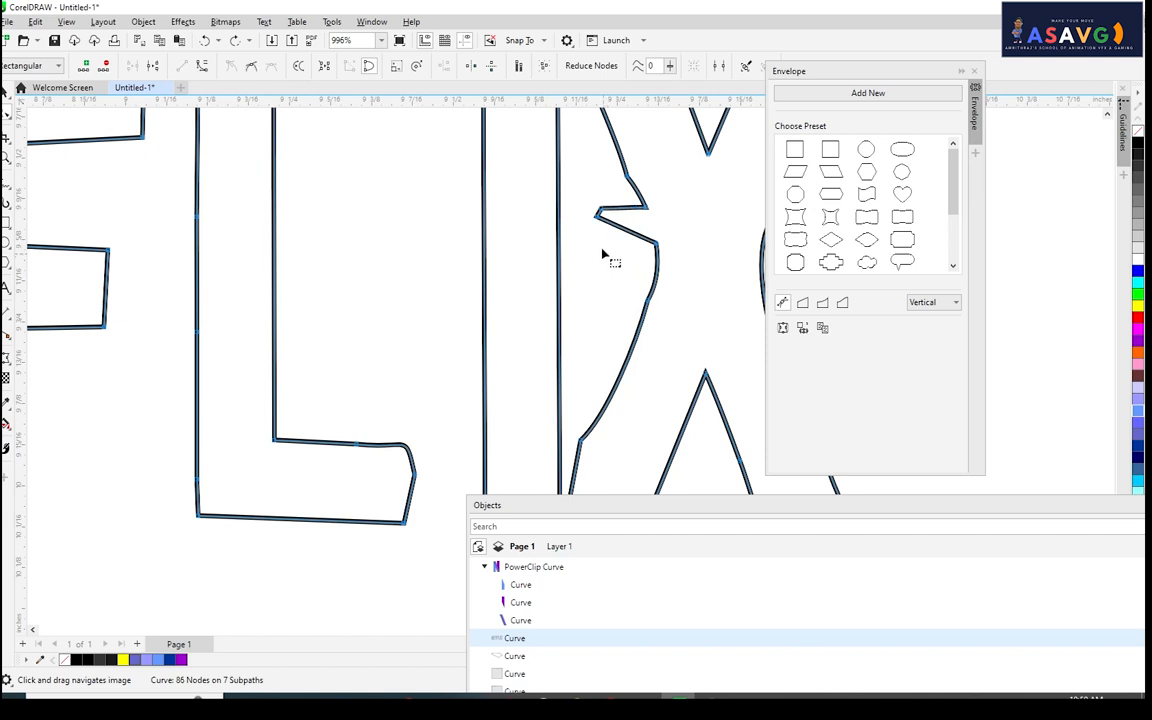
scroll(603, 250, "up", 3)
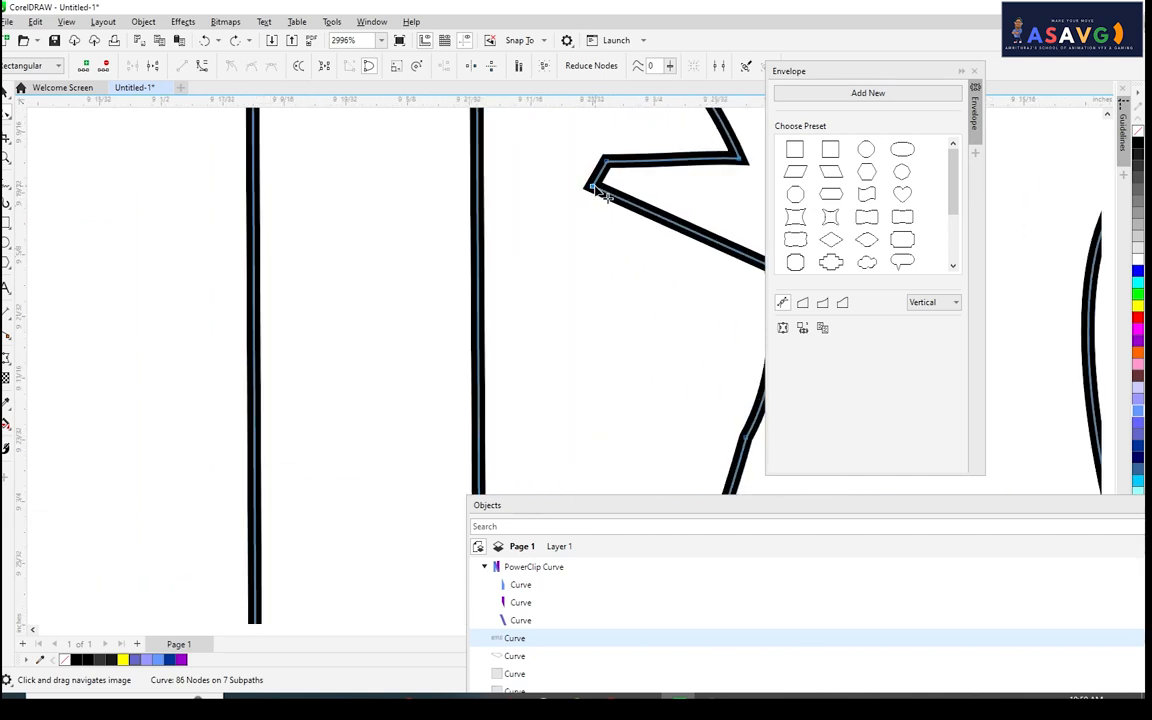
right_click(600, 194)
scroll(545, 234, "up", 2)
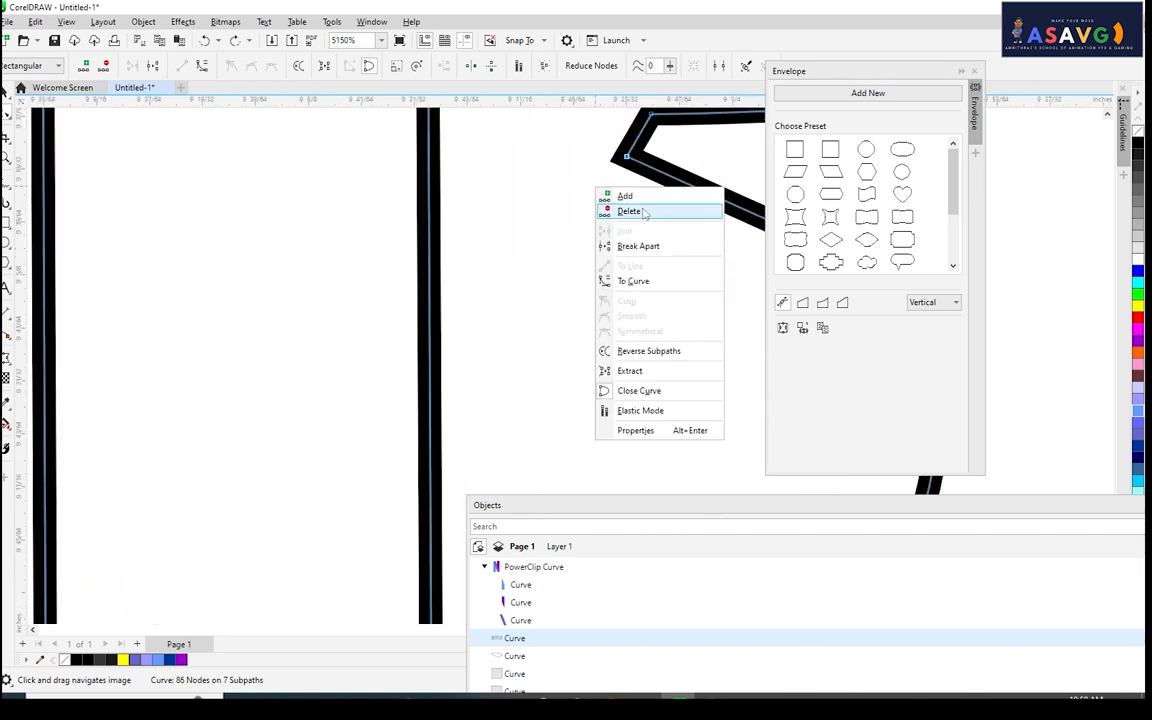
left_click(643, 212)
scroll(545, 288, "right", 3)
right_click(527, 267)
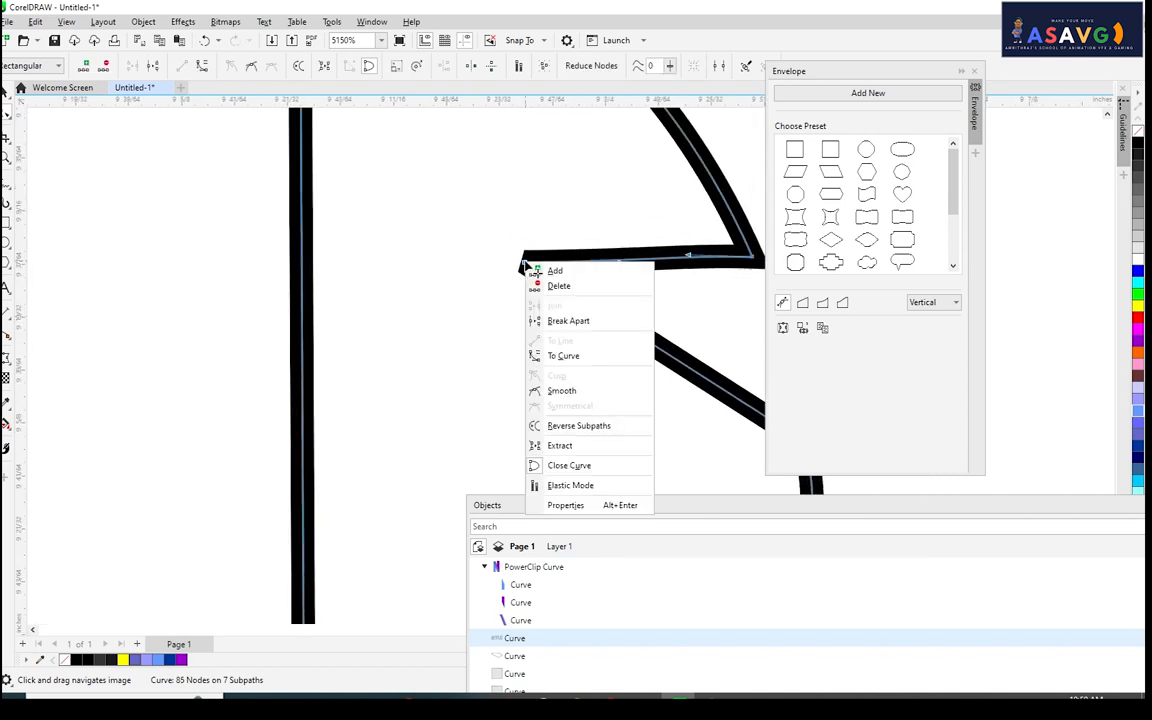
left_click(552, 285)
scroll(568, 298, "down", 3)
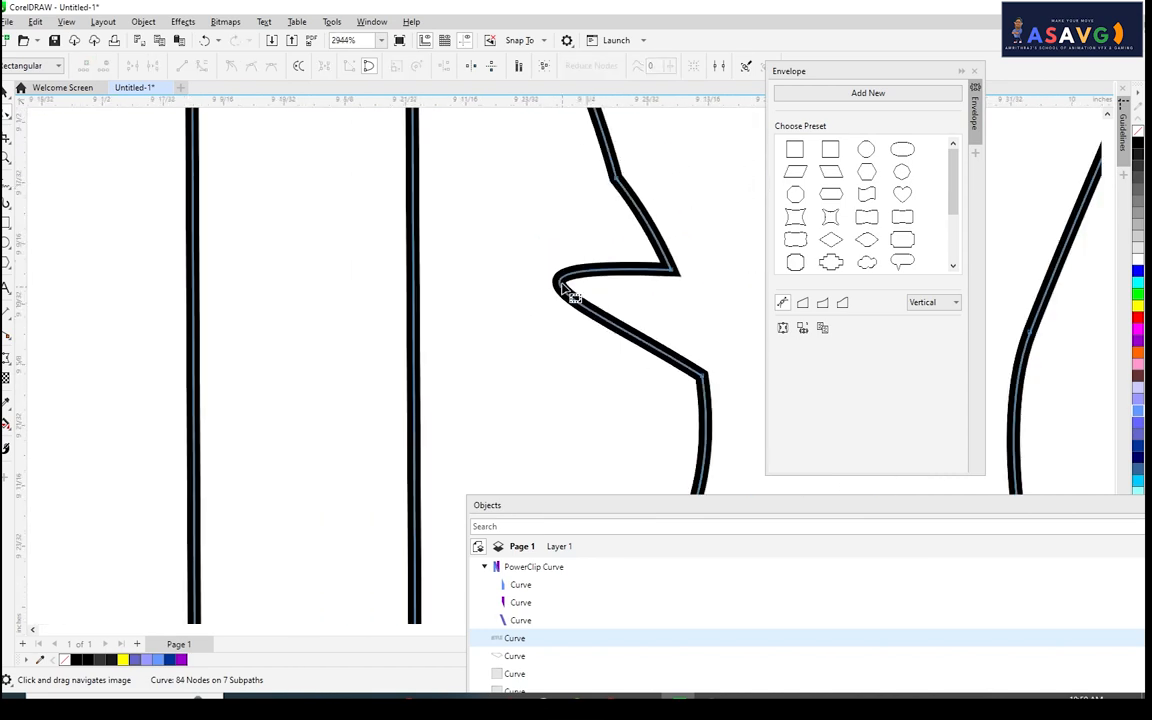
Delete the notch's upper inner corner node and the adjoining node above it on the X's left edge.
left_click(633, 276)
right_click(637, 279)
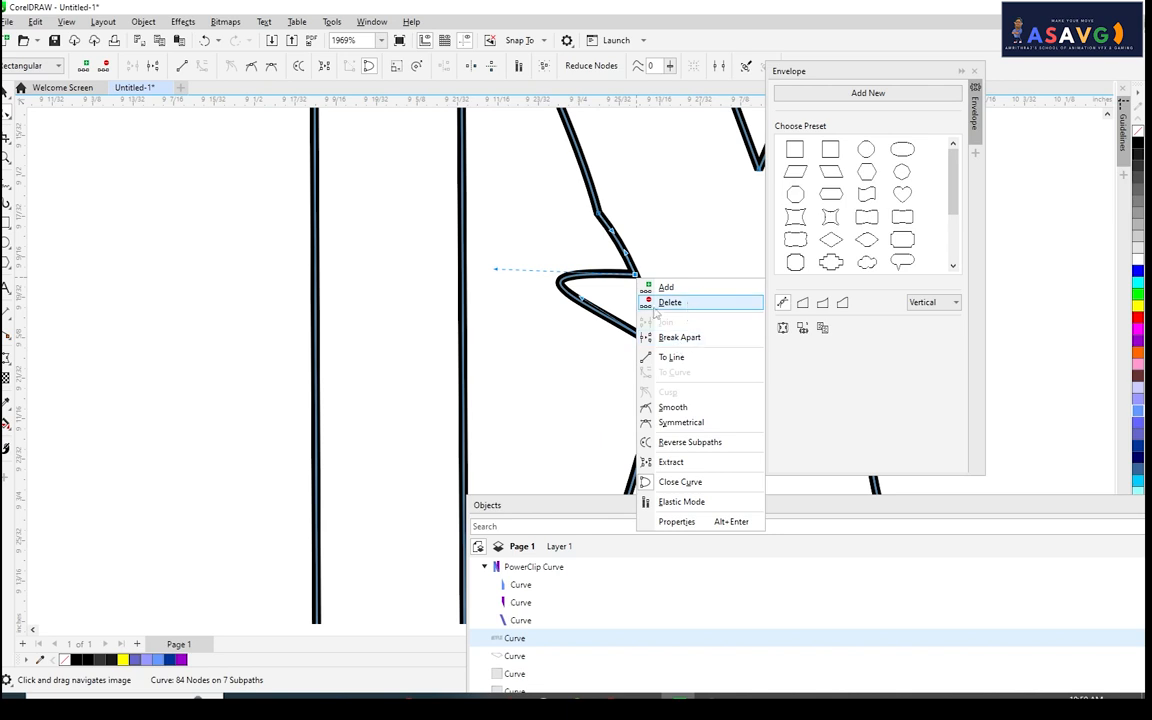
left_click(672, 305)
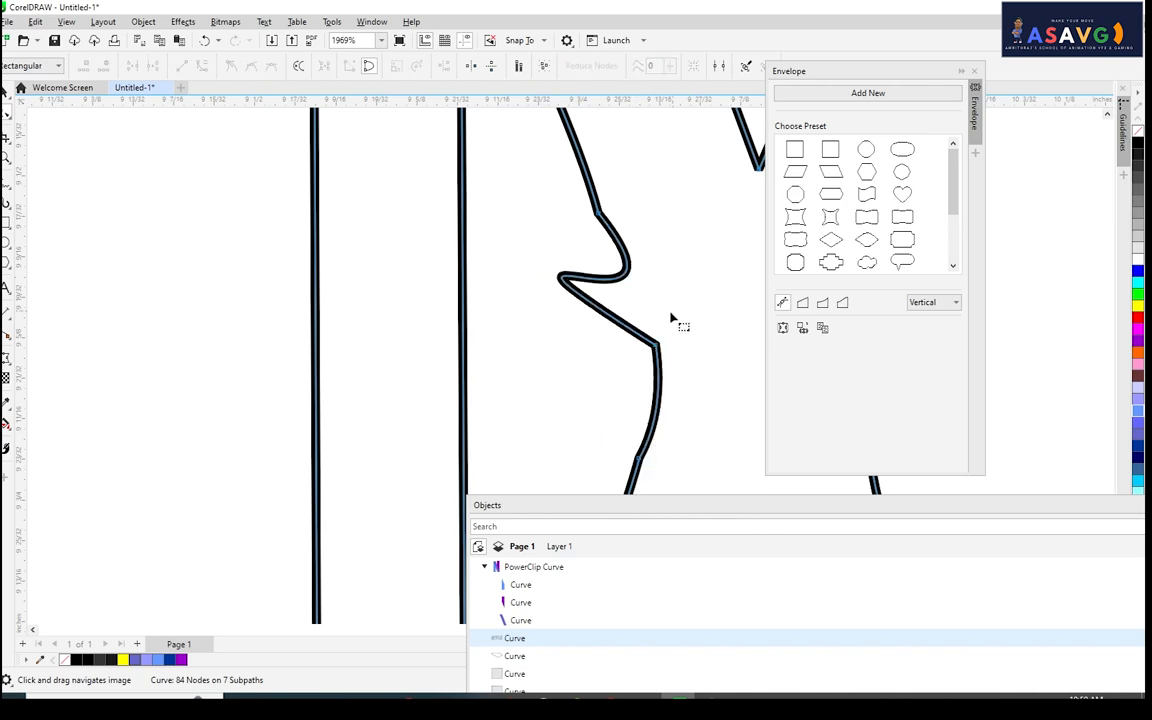
left_click(598, 213)
right_click(599, 213)
left_click(641, 242)
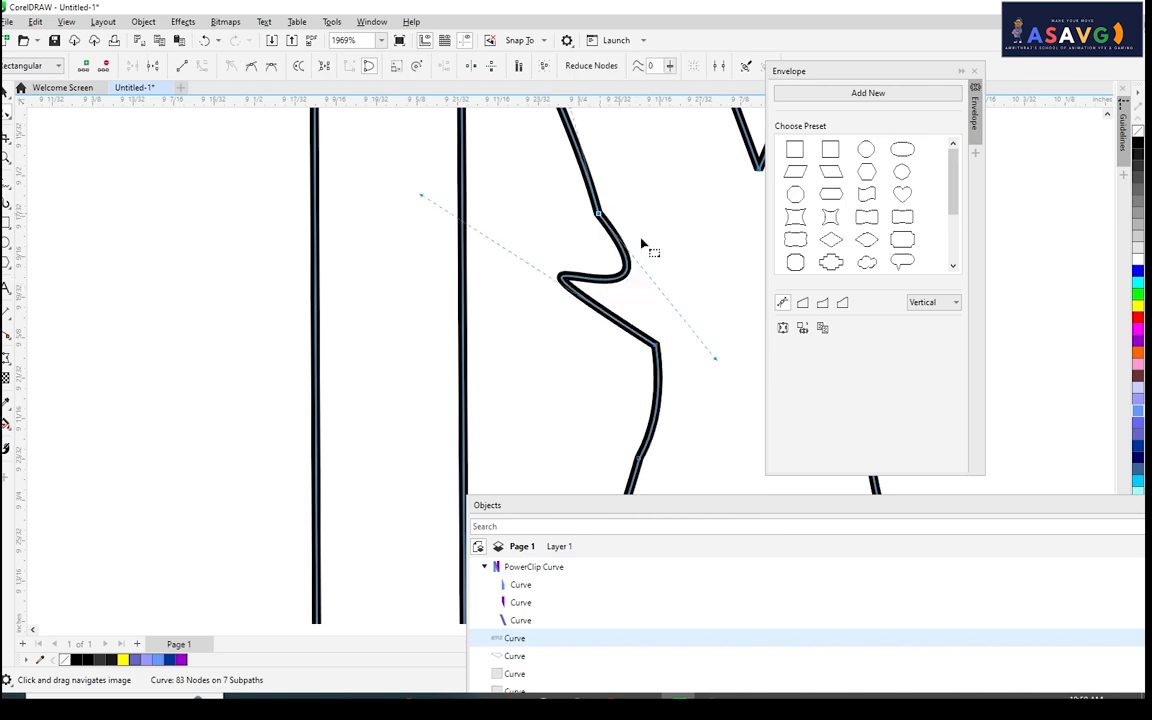
scroll(643, 247, "down", 3)
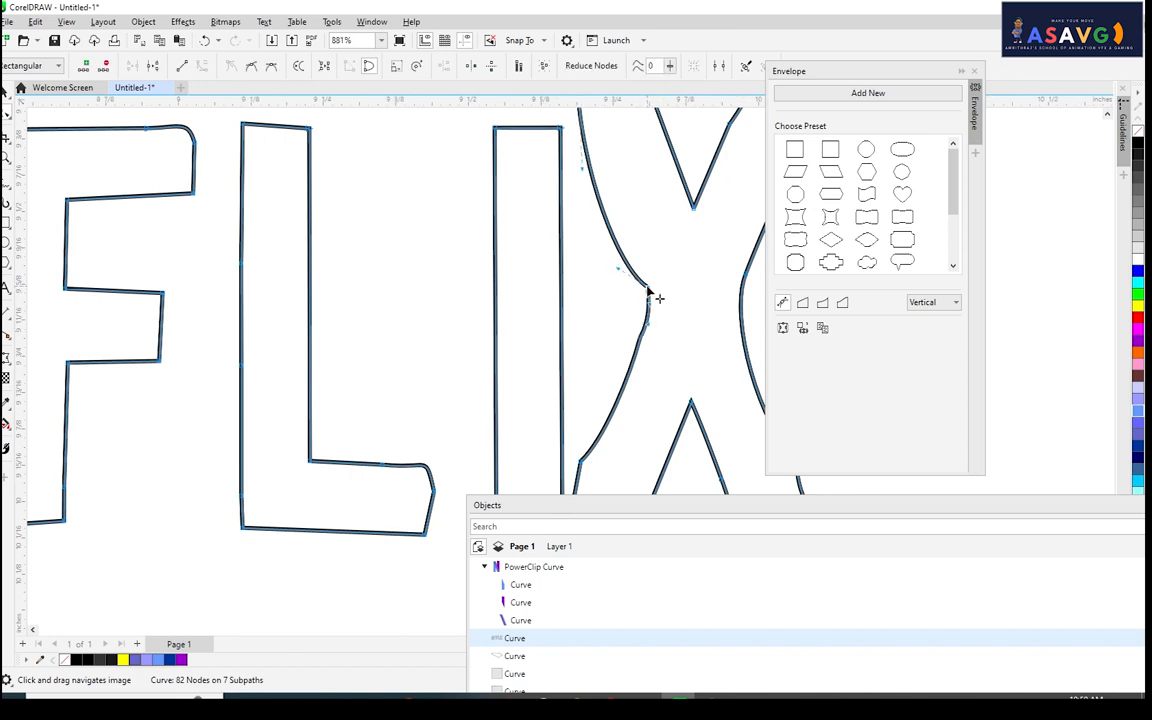
Straighten the upper-left edge of the X down to its waist and leave node editing.
left_click_drag(647, 288, 616, 231)
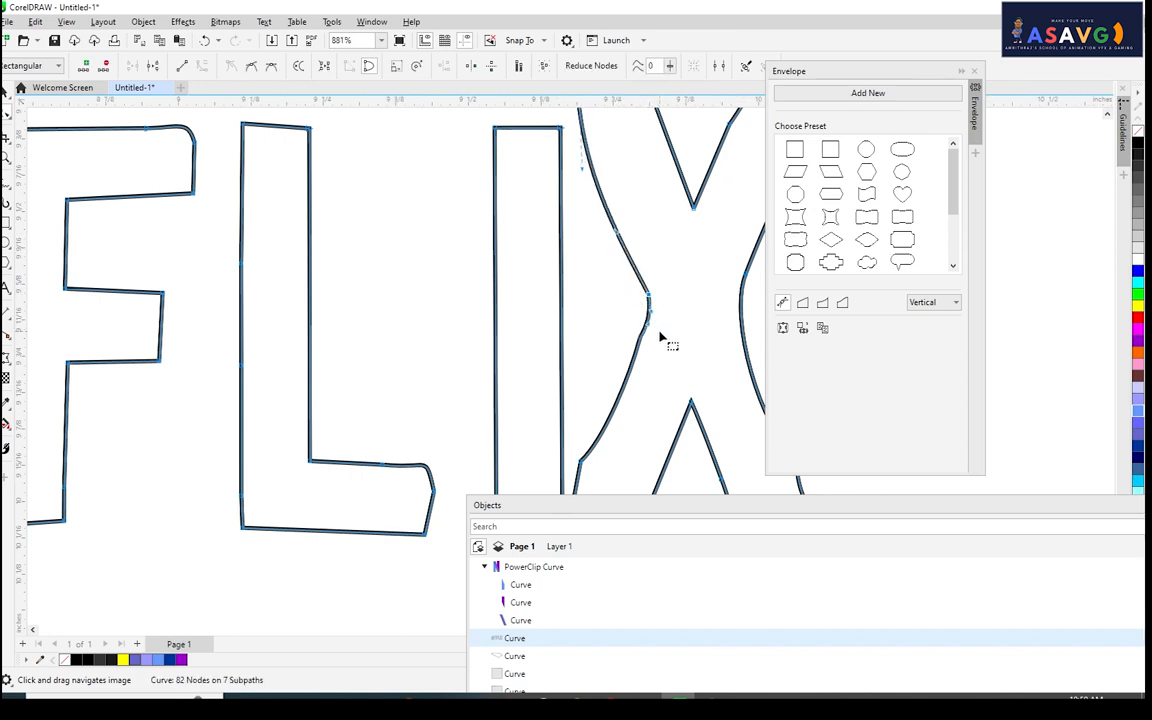
scroll(620, 380, "down", 2)
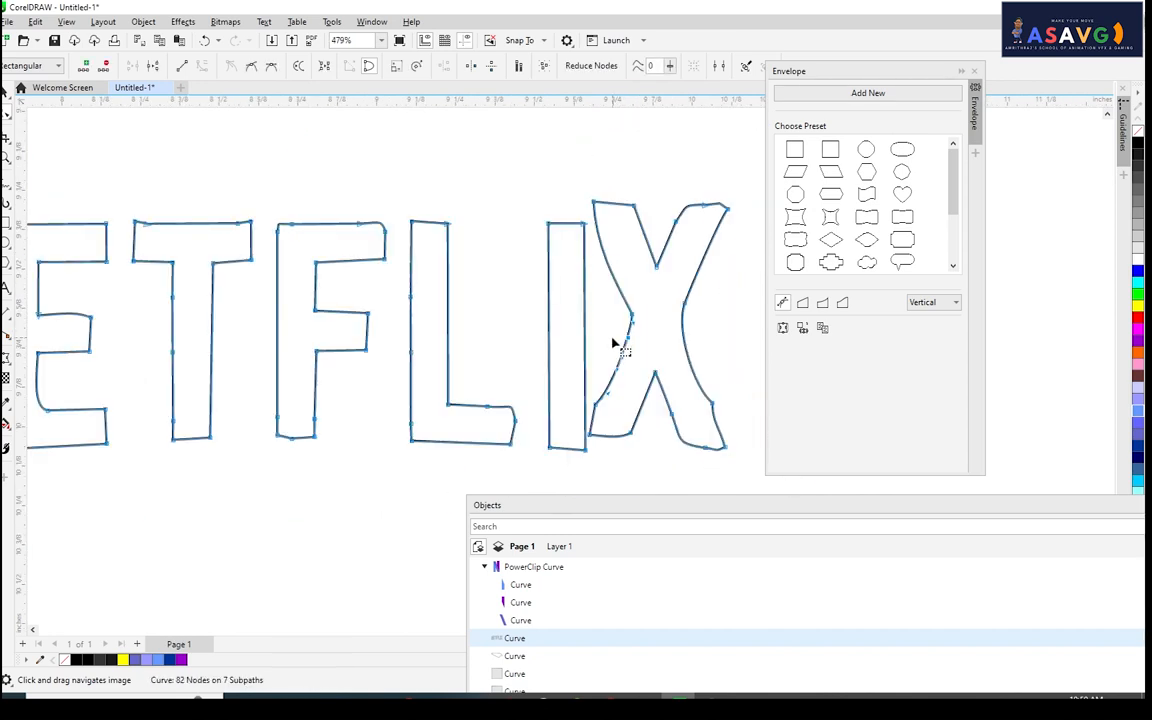
scroll(400, 285, "down", 2)
scroll(378, 290, "down", 2)
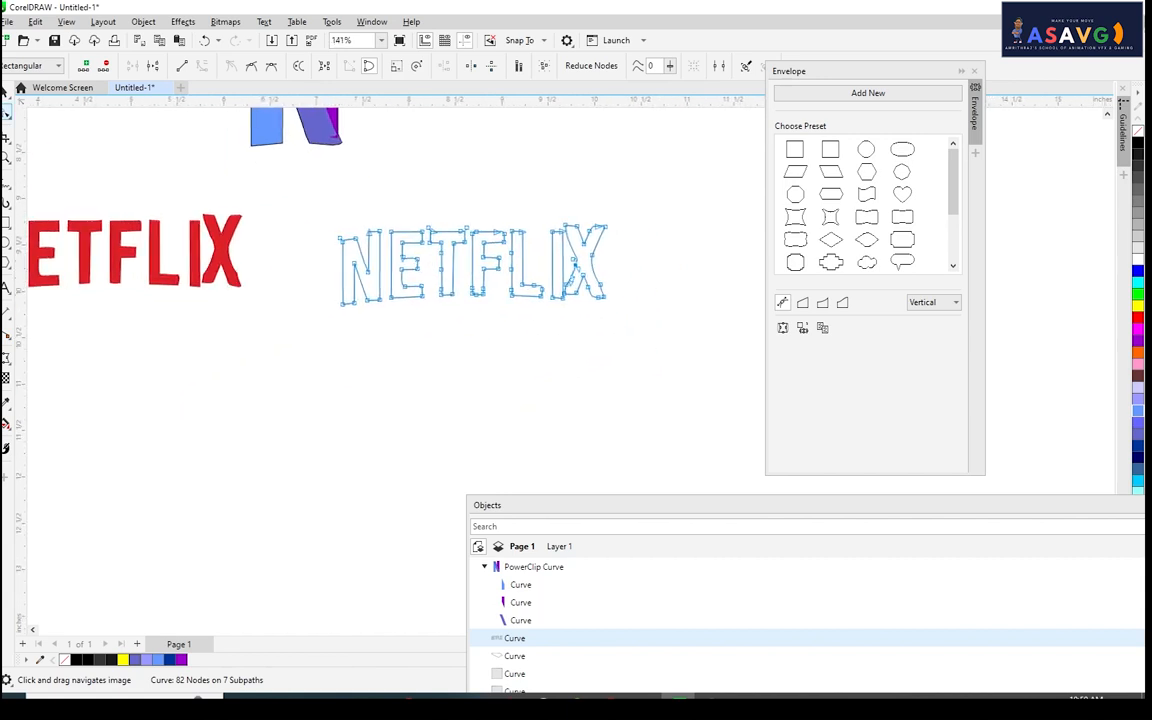
key("space")
Draw a rectangle about 3.3 by 1.7 inches below the red wordmark and fill it with purple.
left_click_drag(377, 222, 607, 228)
scroll(550, 236, "down", 1)
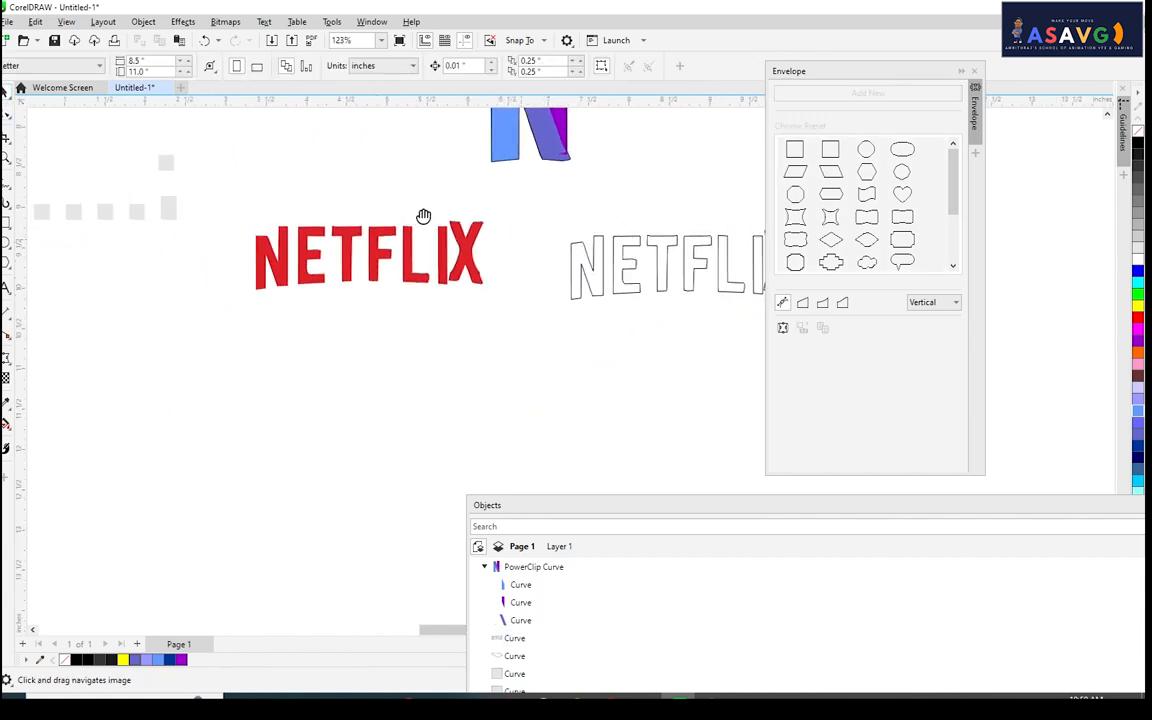
left_click_drag(424, 216, 312, 162)
scroll(312, 162, "down", 1)
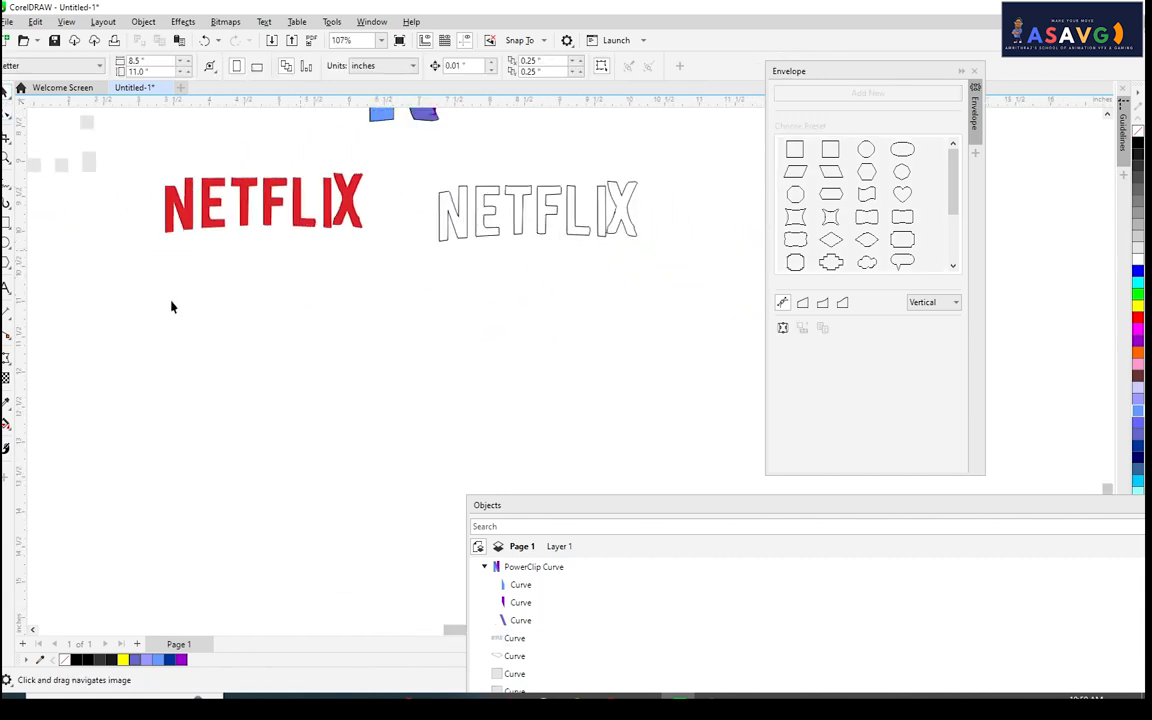
left_click(6, 205)
left_click(40, 200)
left_click_drag(158, 322, 395, 446)
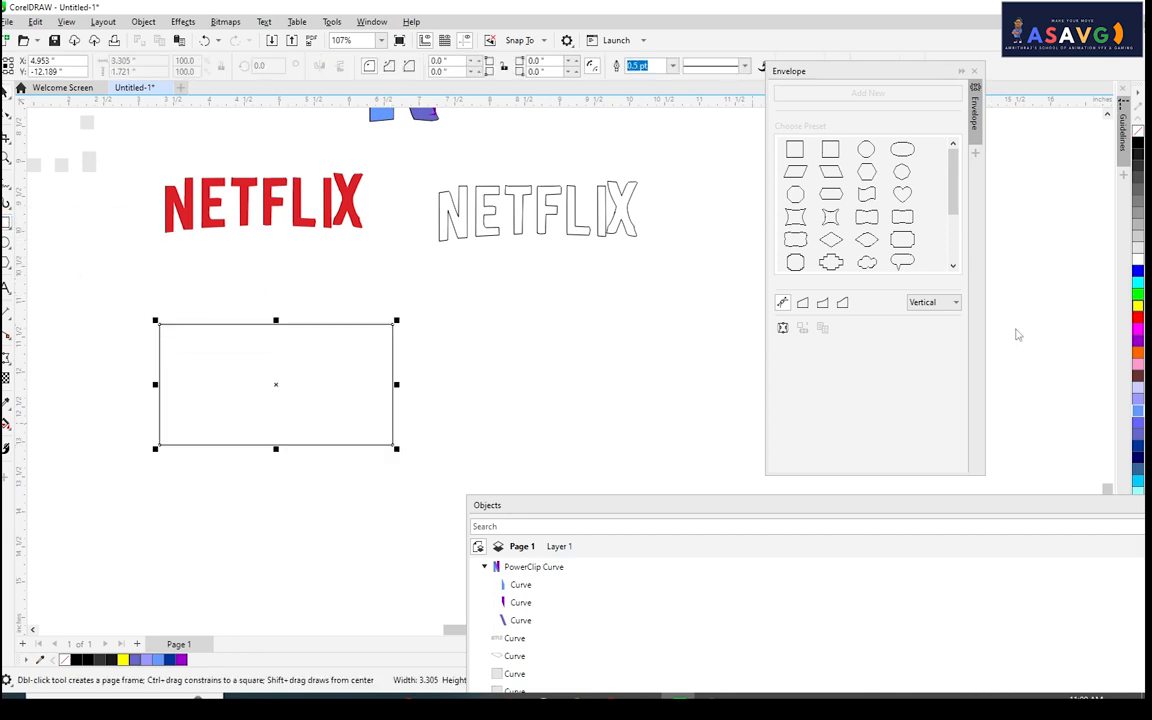
left_click(1138, 338)
left_click_drag(364, 383, 398, 354)
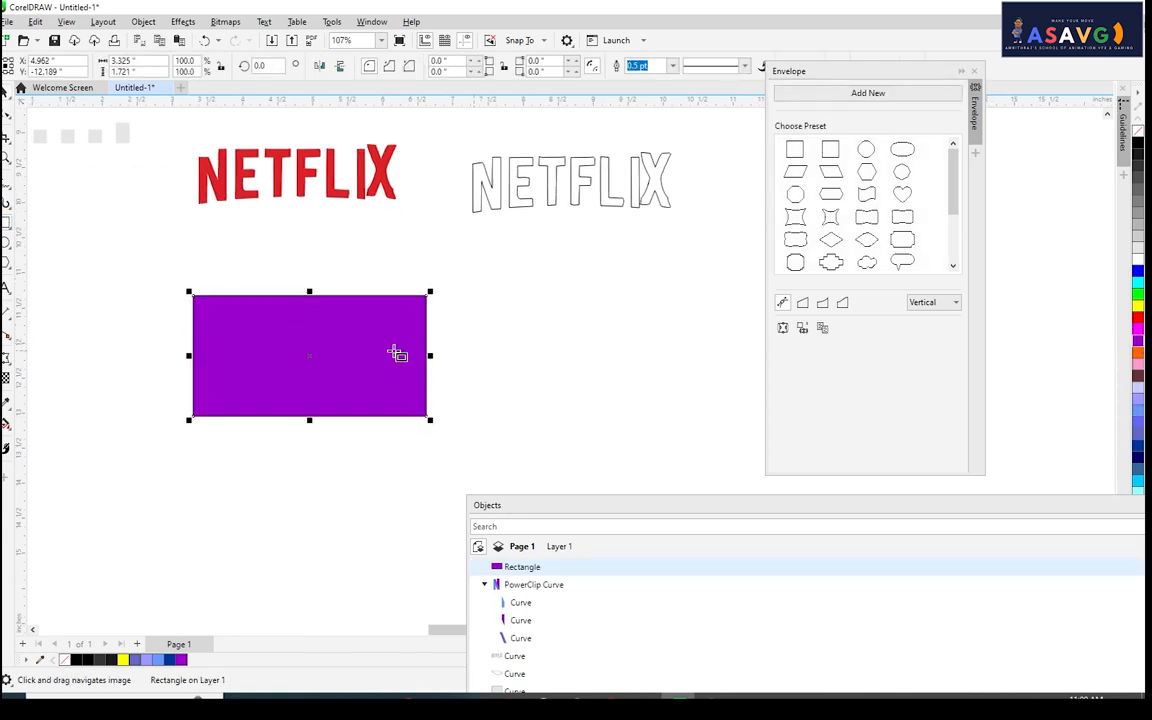
Try to PowerClip the purple rectangle inside the wordmark outline.
left_click_drag(352, 293, 293, 257)
left_click_drag(85, 280, 398, 446)
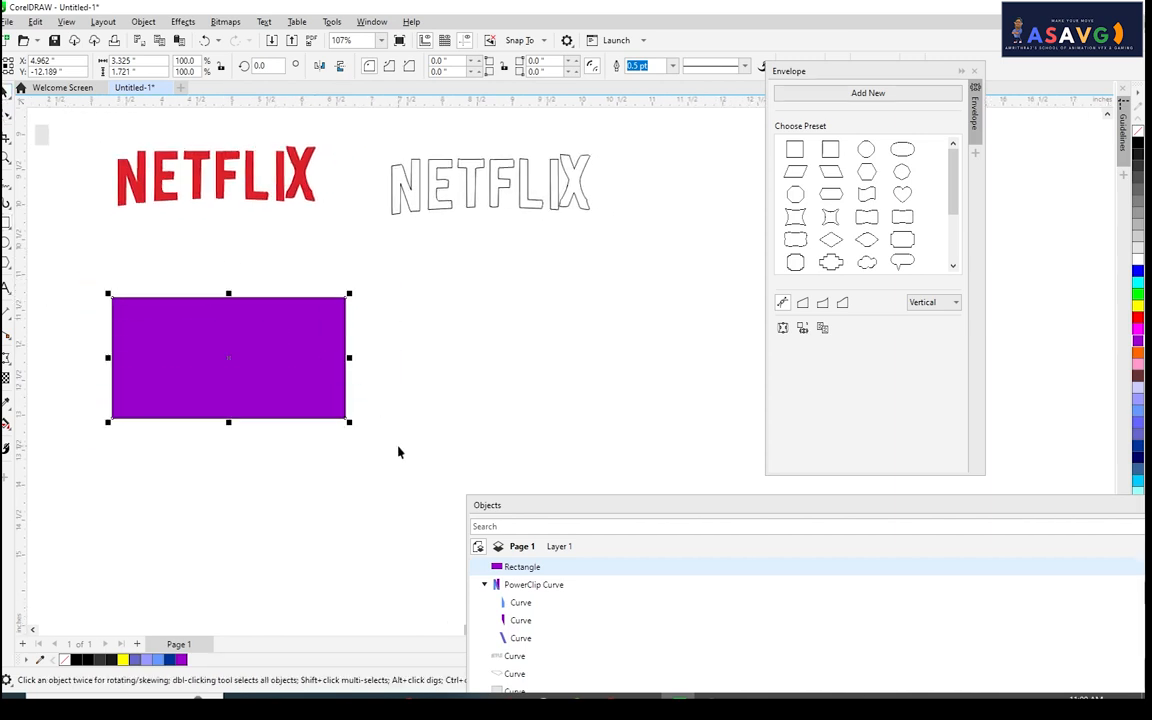
key("h")
left_click_drag(306, 360, 378, 370)
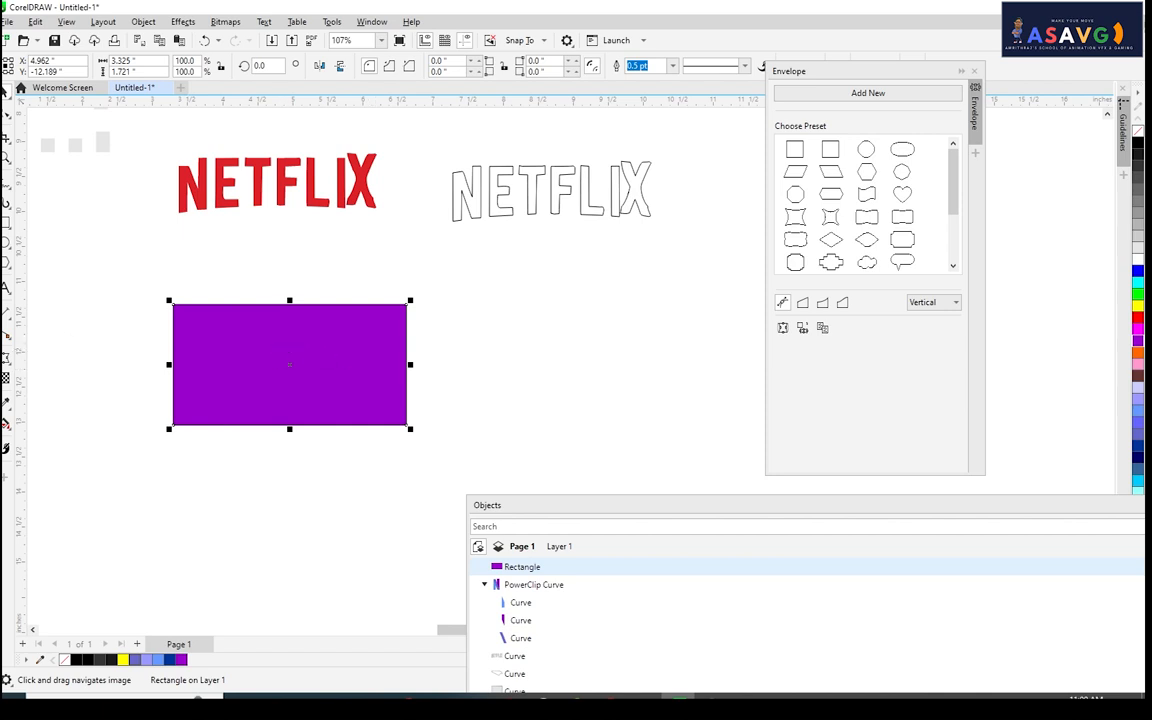
left_click_drag(287, 368, 530, 195)
left_click(595, 289)
Check the purple-filled wordmark up close and undo its PowerClip.
scroll(578, 312, "up", 3)
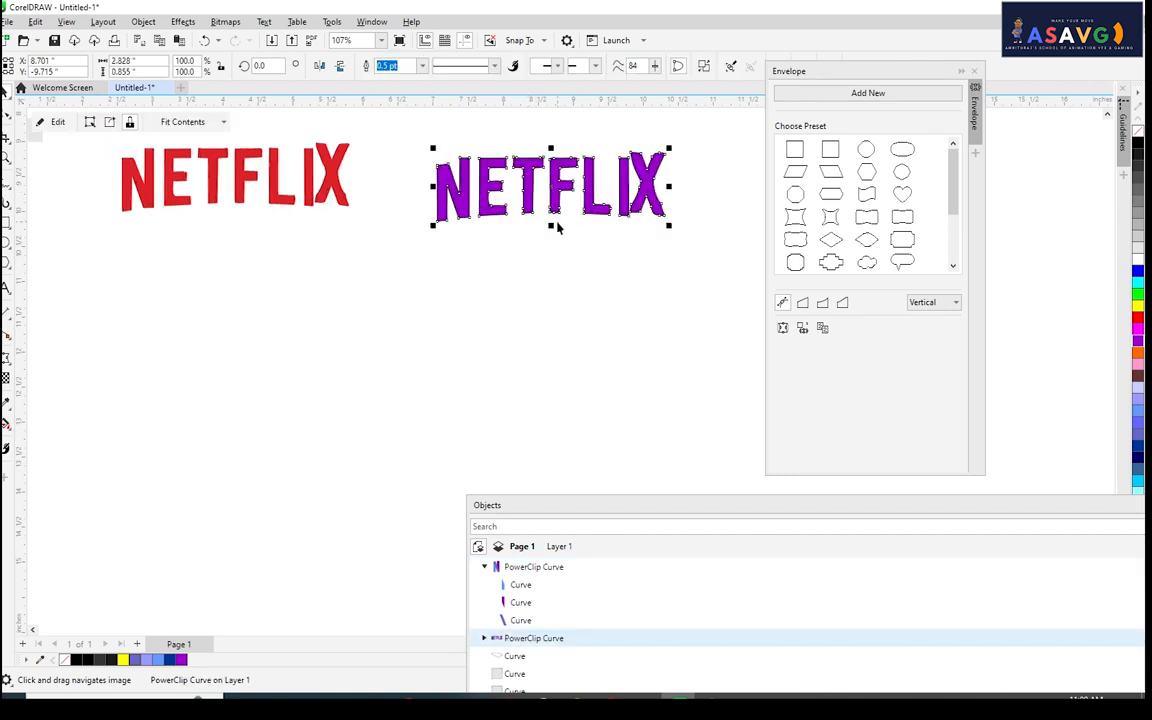
left_click_drag(578, 312, 568, 349)
left_click(558, 372)
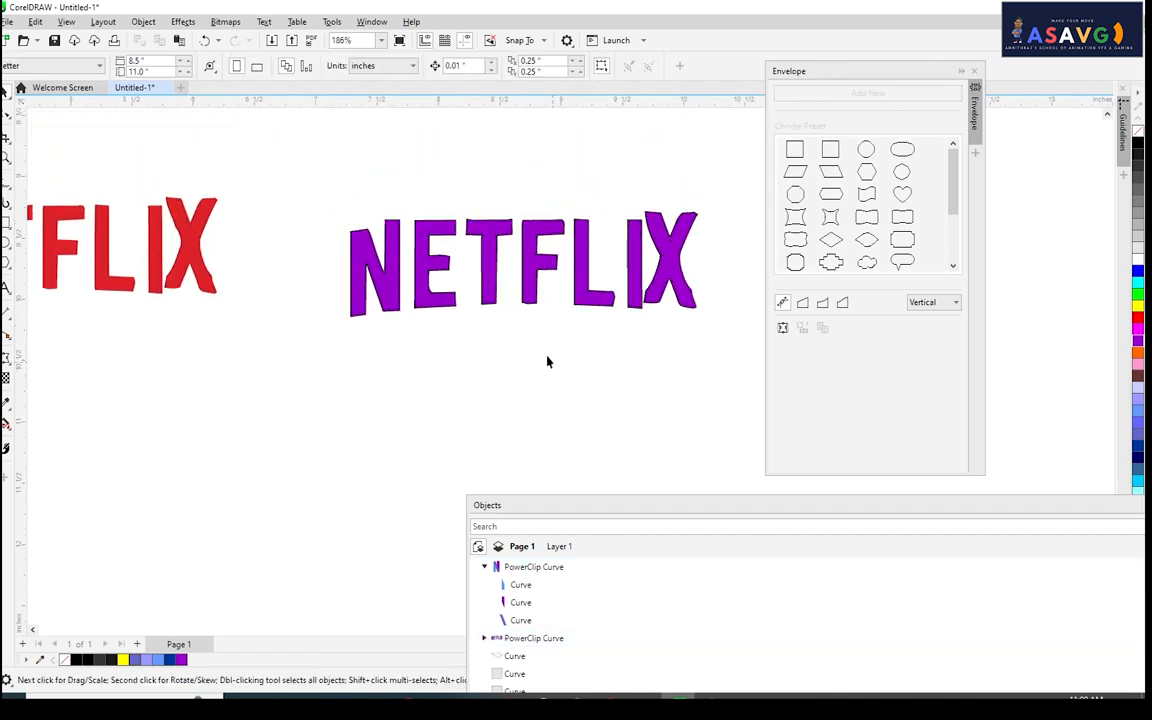
left_click_drag(760, 354, 774, 382)
scroll(466, 332, "down", 1)
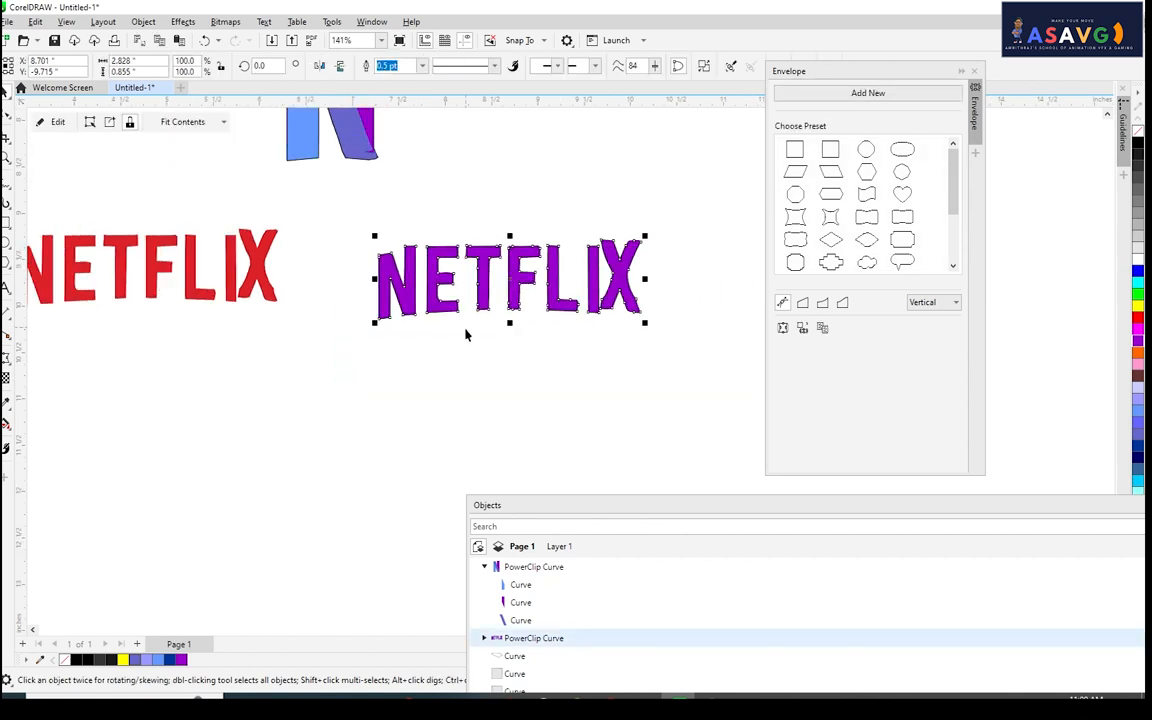
left_click_drag(468, 334, 541, 358)
key("ctrl+z")
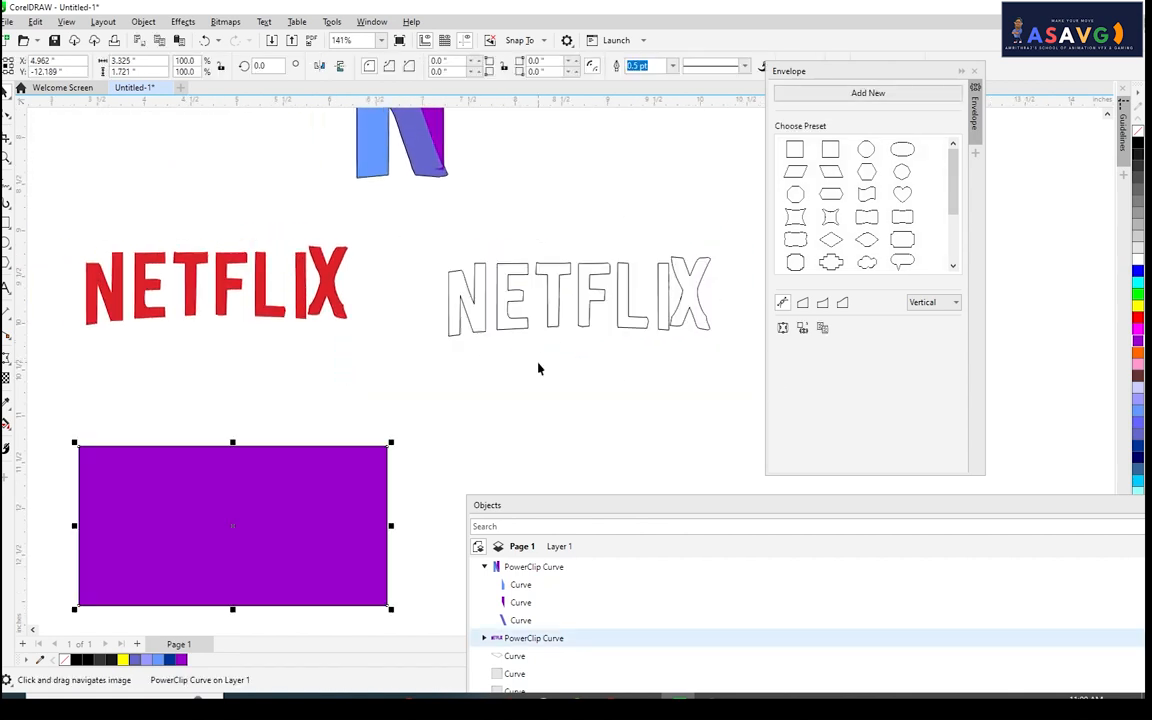
PowerClip the purple rectangle inside the Netflix wordmark outline.
left_click_drag(292, 488, 336, 427)
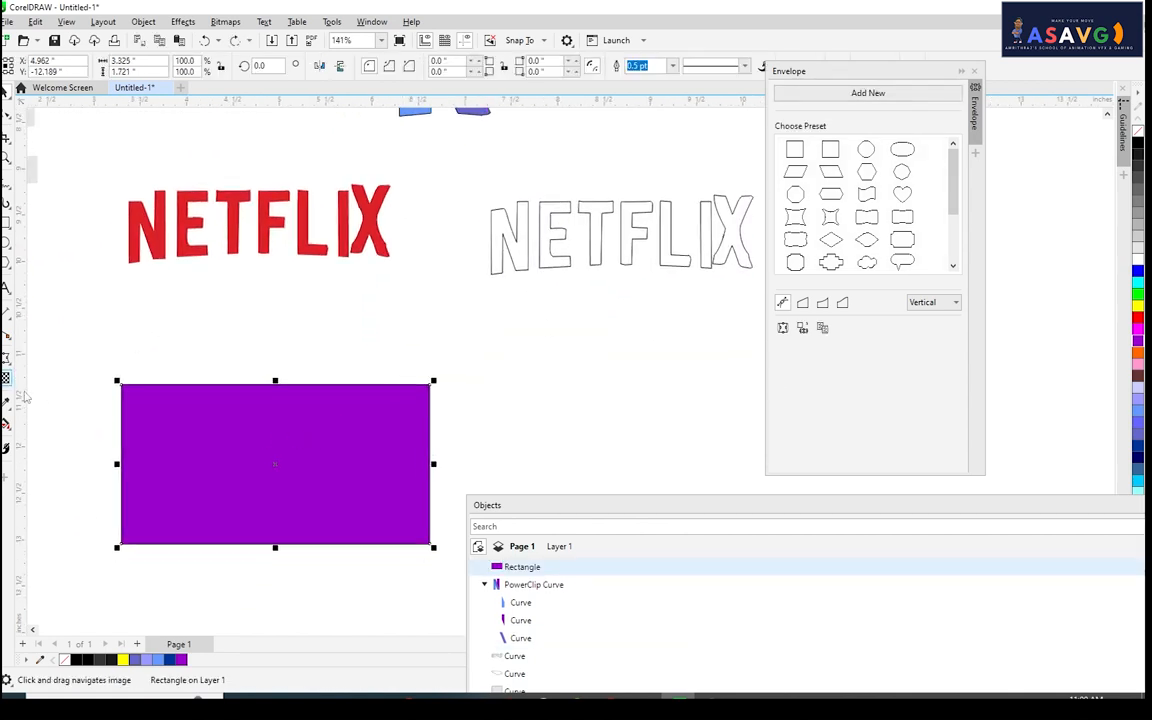
left_click_drag(221, 447, 548, 245)
left_click(592, 327)
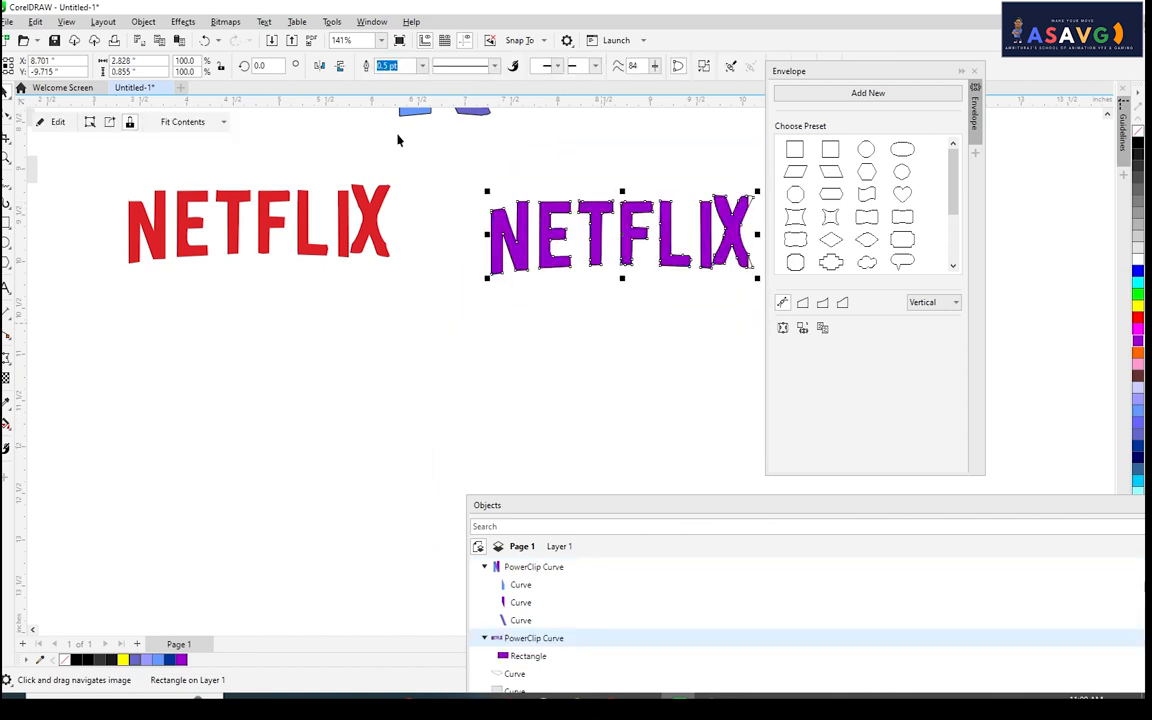
left_click_drag(436, 278, 402, 282)
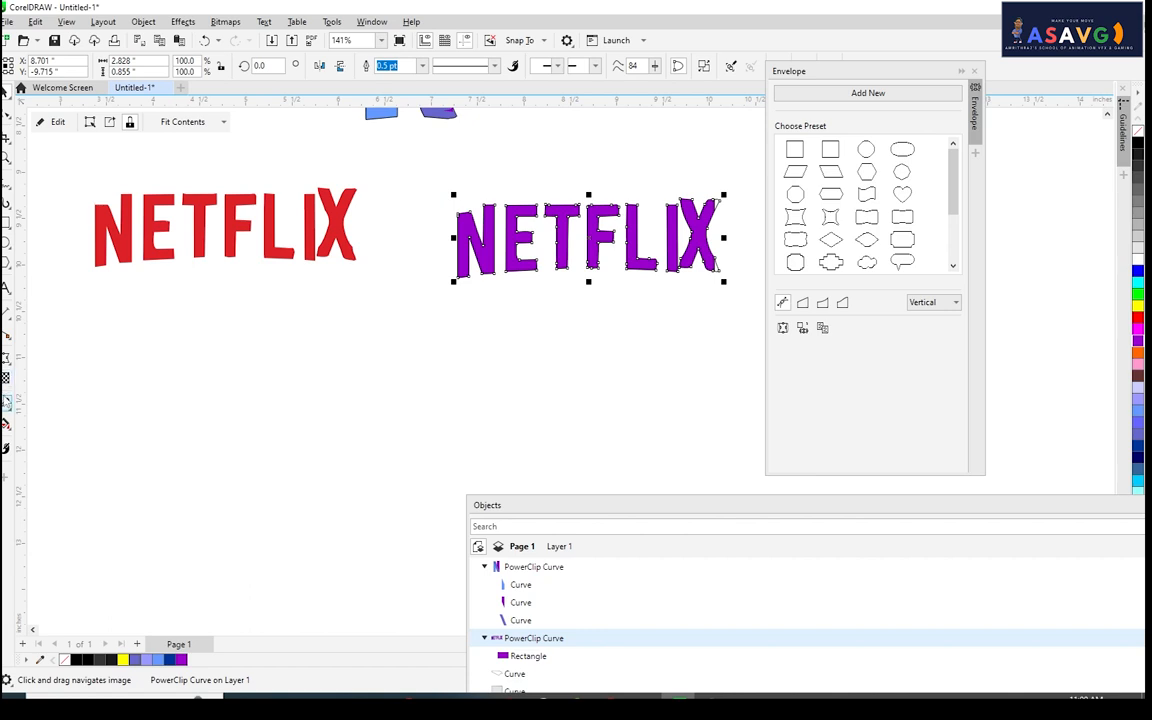
Try a black block shadow extending down and to the left of the purple wordmark, and undo it.
left_click(7, 425)
left_click(7, 425)
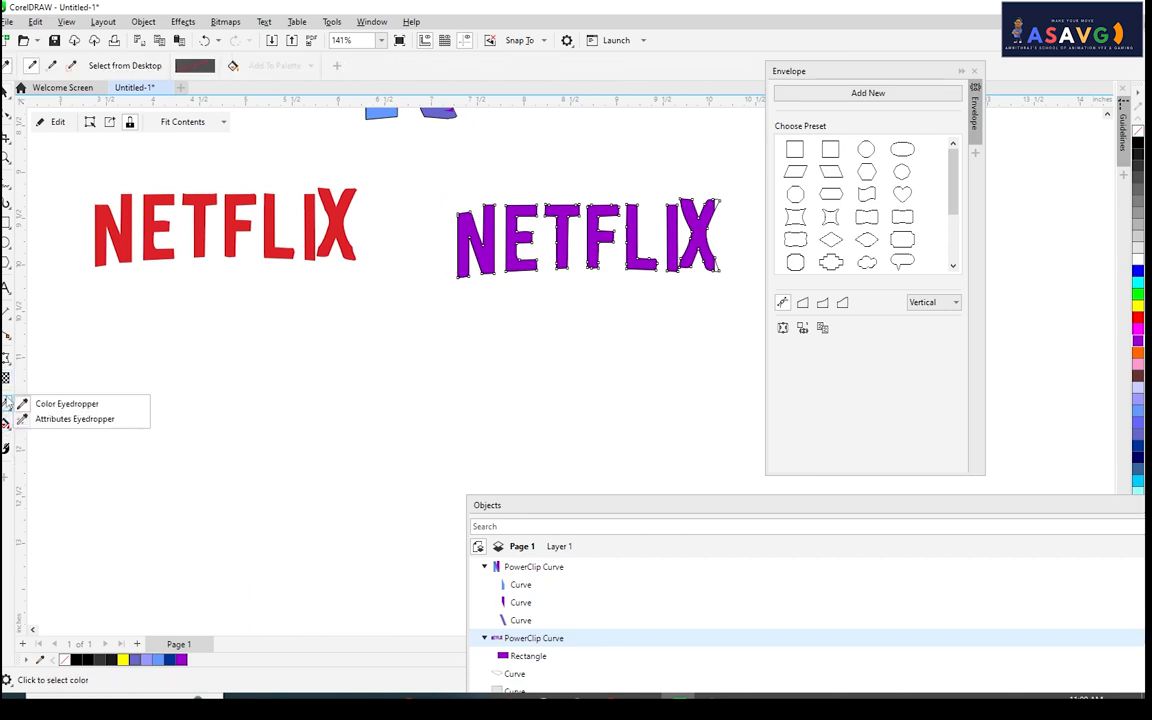
left_click(7, 357)
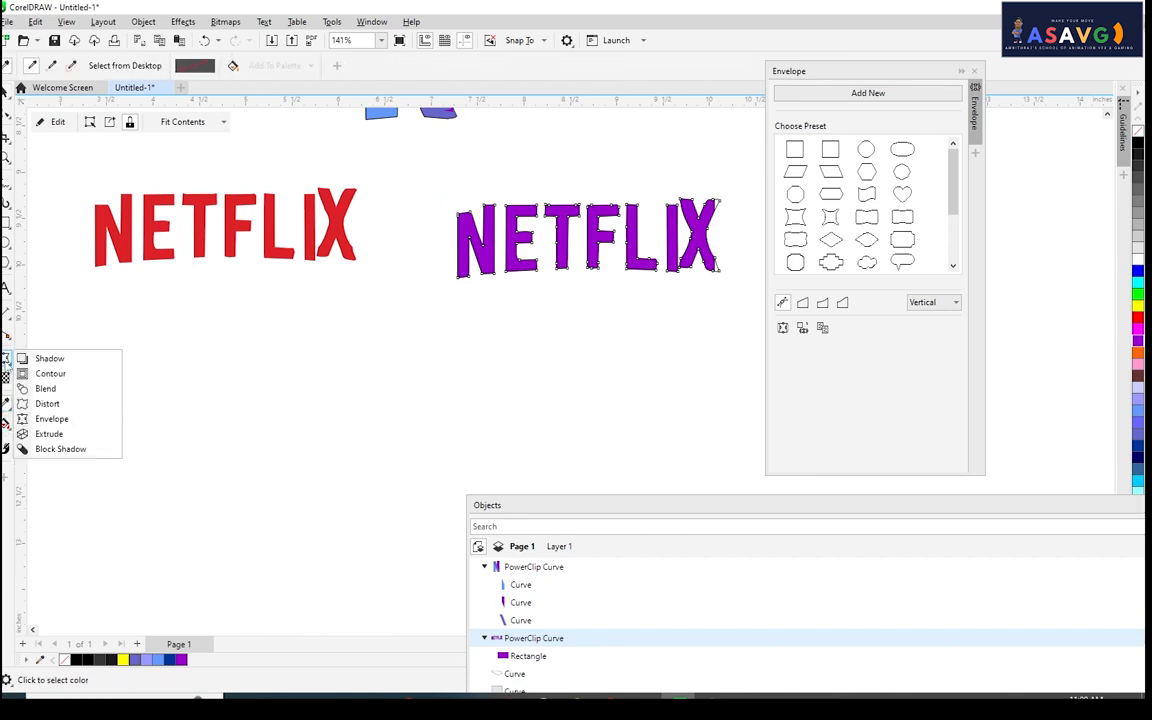
left_click(60, 448)
left_click_drag(512, 267, 532, 282)
left_click_drag(630, 327, 567, 309)
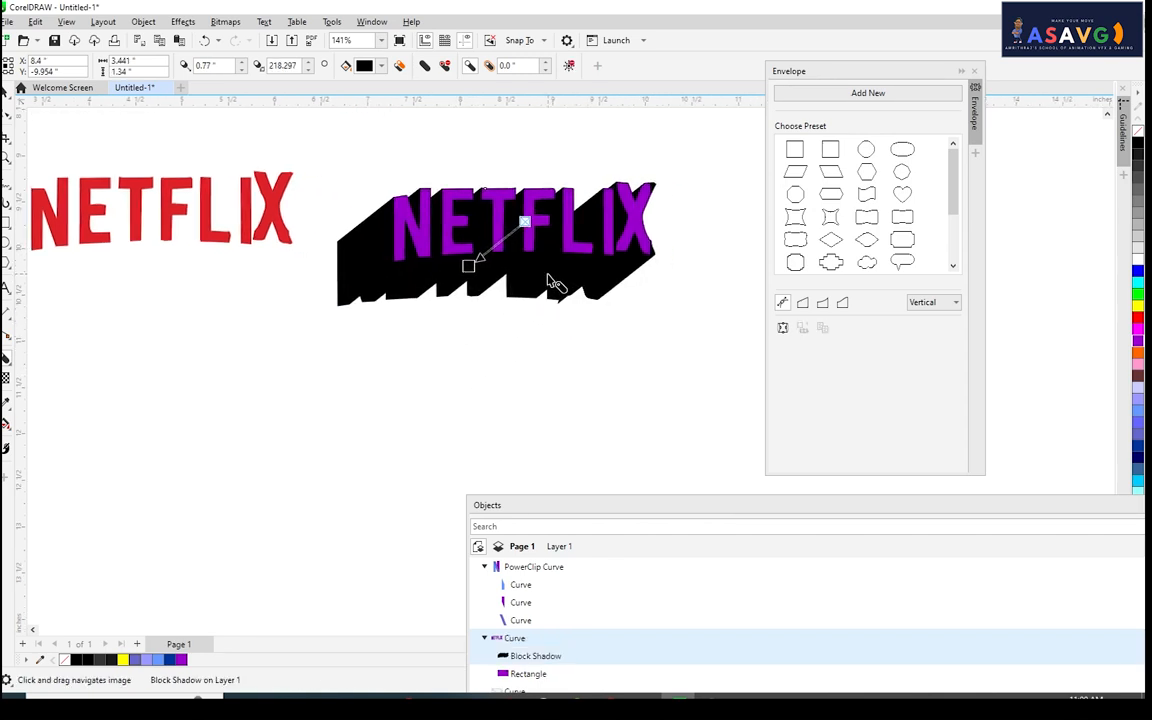
key("ctrl+z")
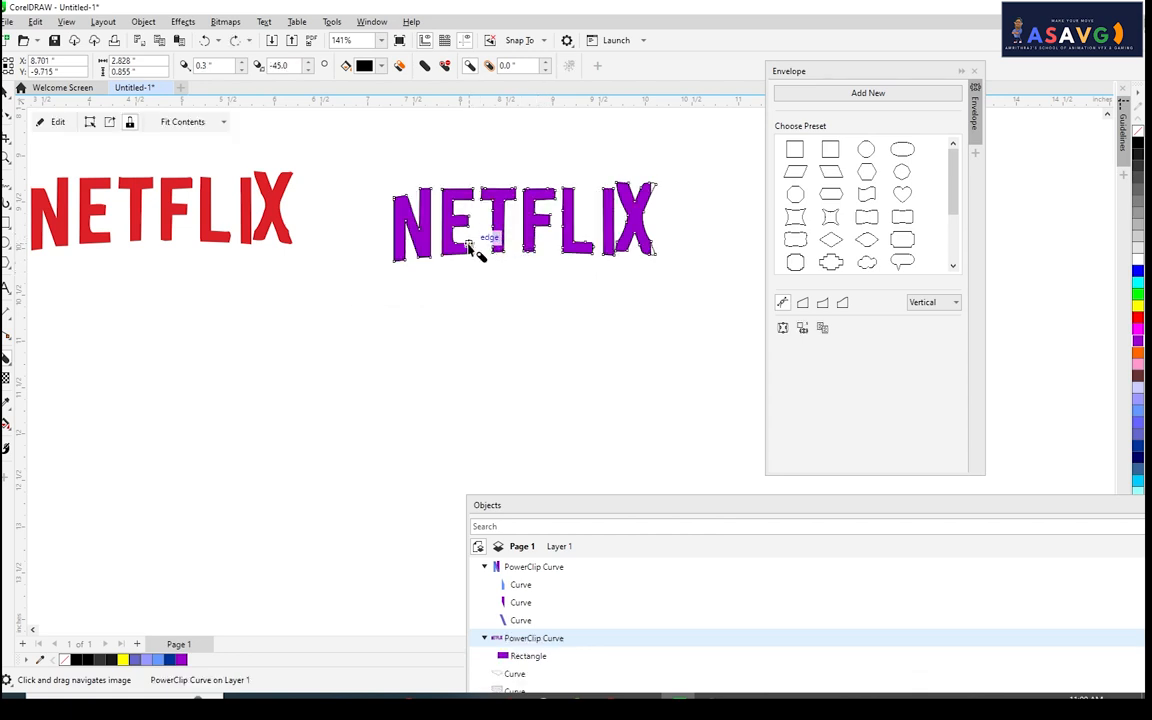
left_click_drag(476, 249, 481, 275)
key("ctrl+z")
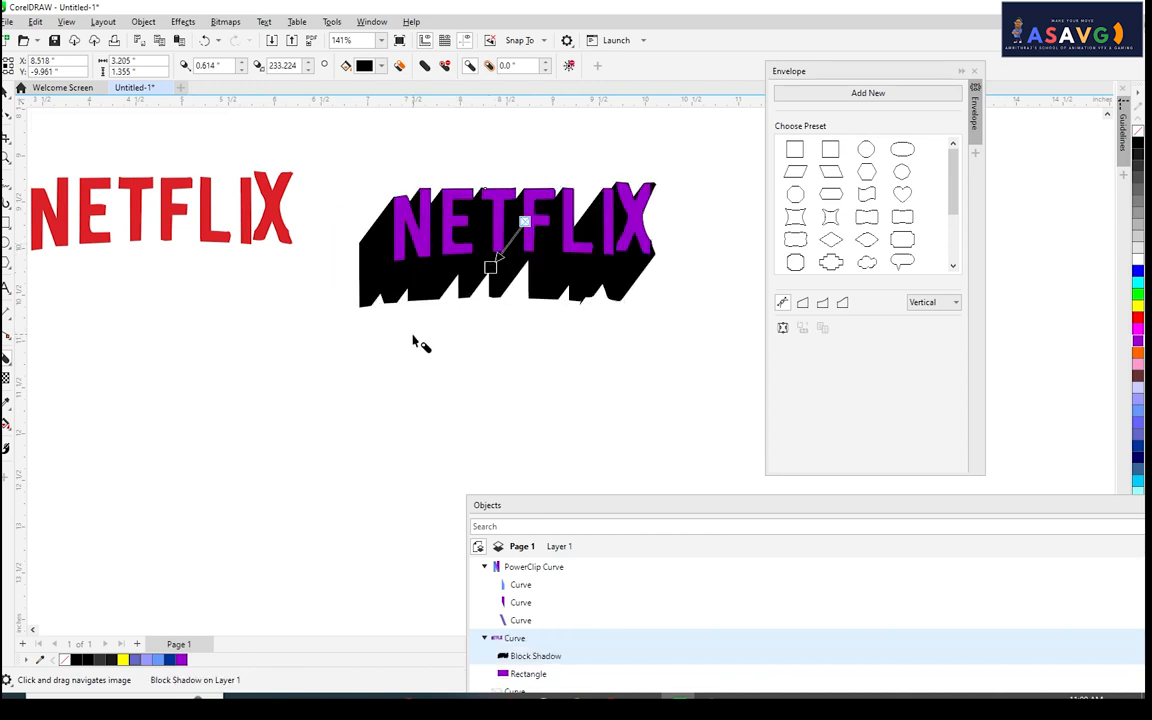
key("ctrl+z")
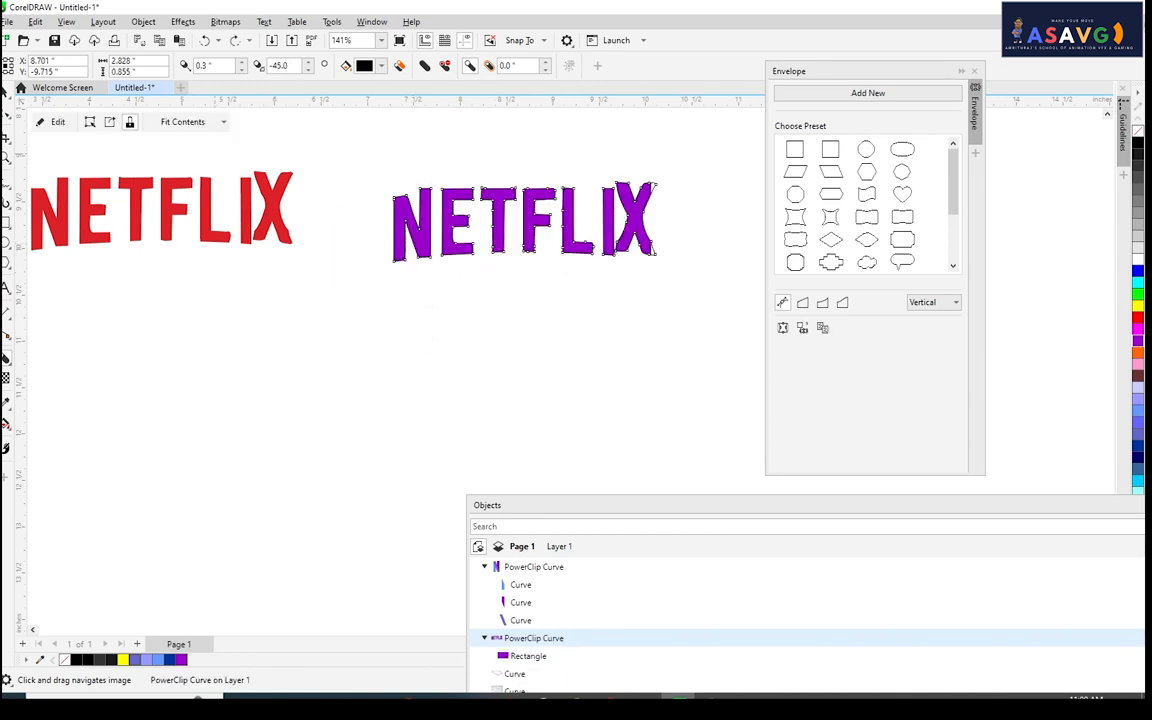
Reselect the purple wordmark and try block shadows in several directions, undoing each trial.
left_click(6, 89)
left_click(540, 311)
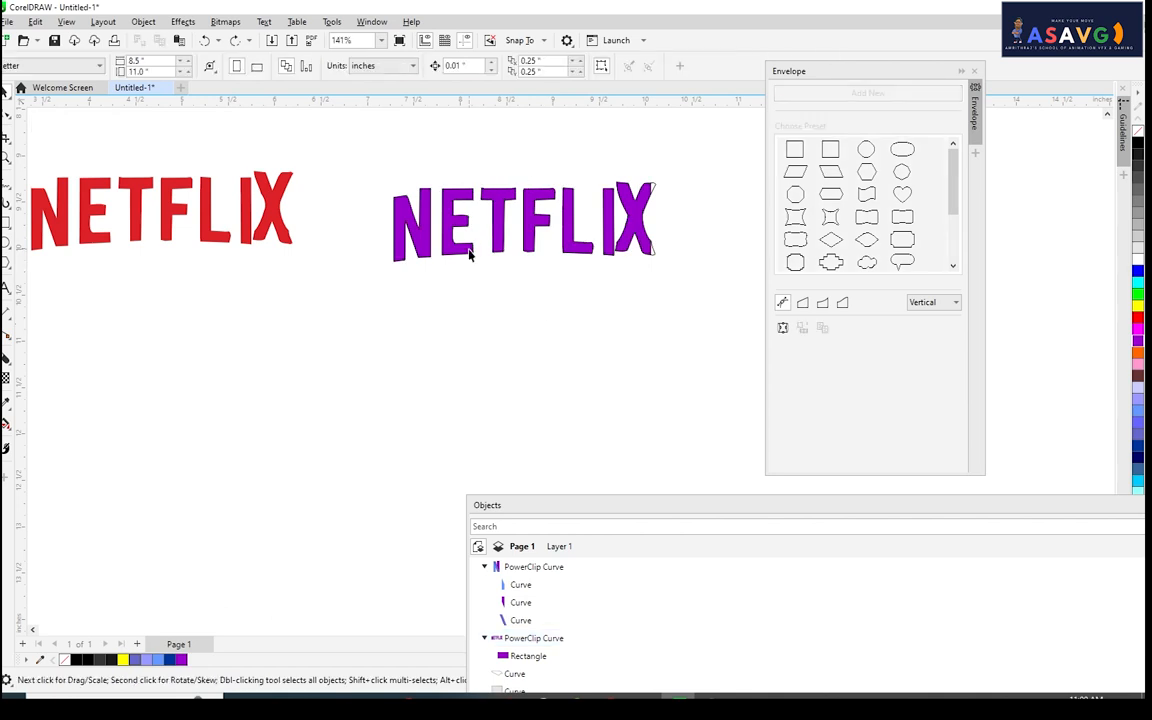
left_click(469, 252)
left_click(6, 358)
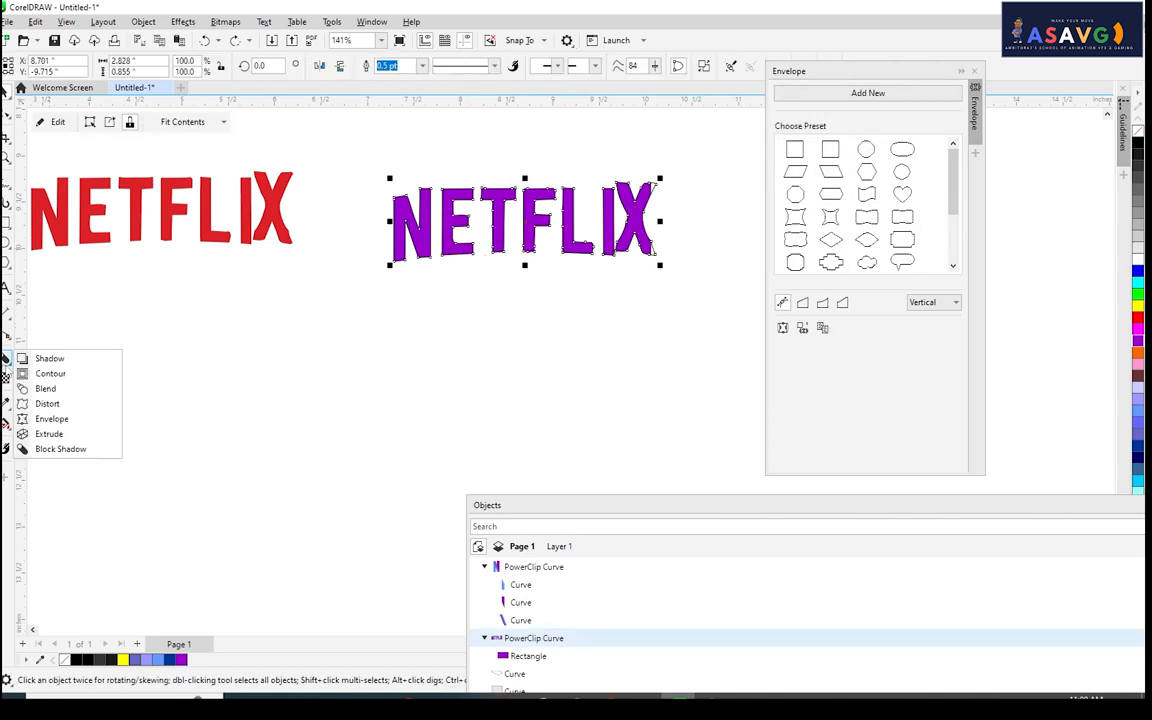
left_click(62, 449)
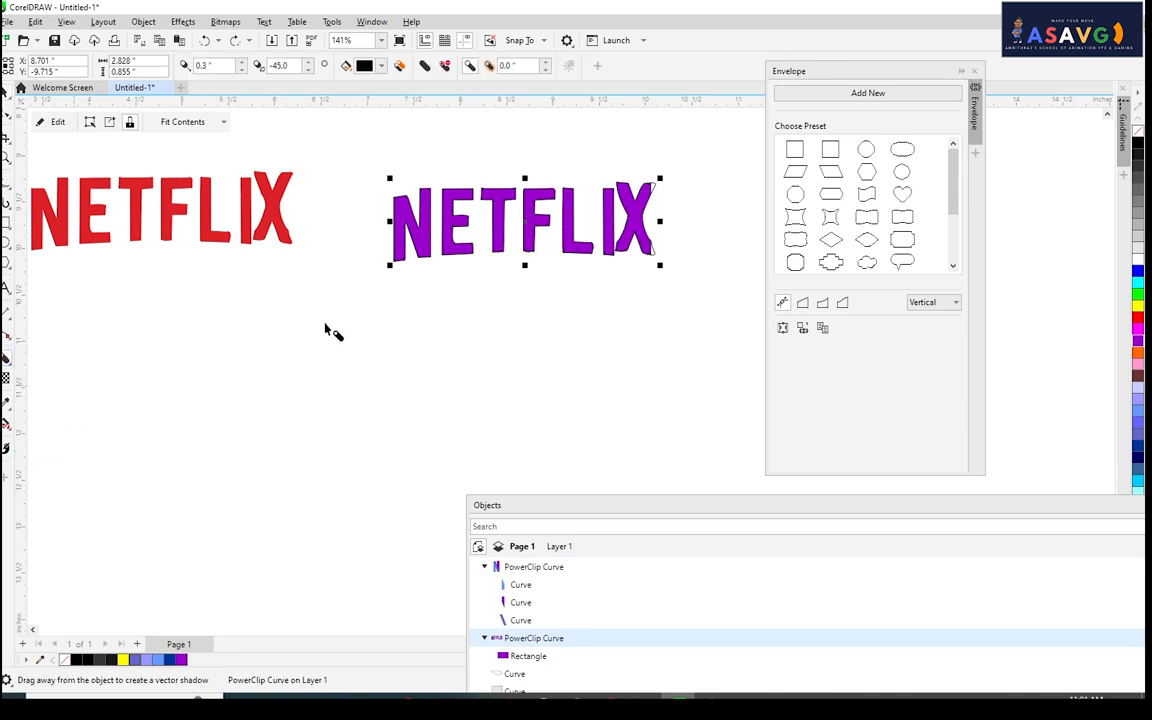
left_click_drag(455, 250, 527, 291)
key("ctrl+z")
left_click_drag(515, 238, 582, 203)
key("ctrl+z")
left_click_drag(474, 250, 424, 193)
key("ctrl+z")
left_click_drag(476, 257, 560, 265)
left_click_drag(465, 250, 518, 258)
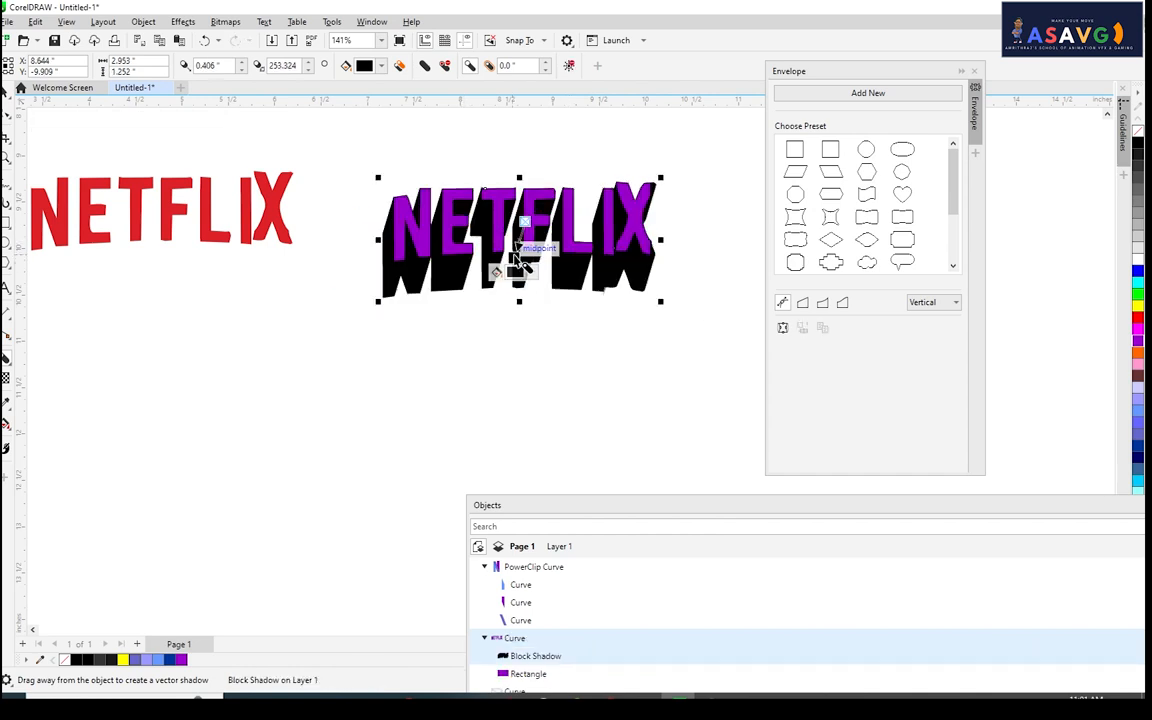
key("ctrl+z")
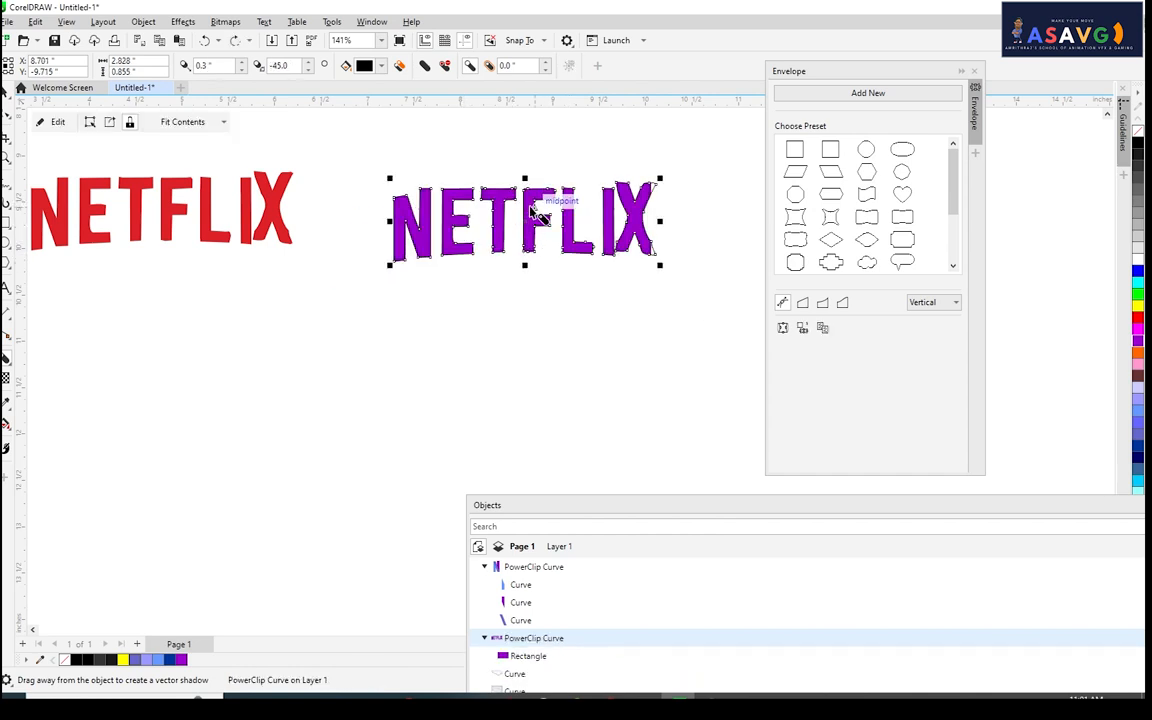
Apply a short black block shadow extending up and to the left of the purple wordmark.
left_click_drag(535, 203, 698, 249)
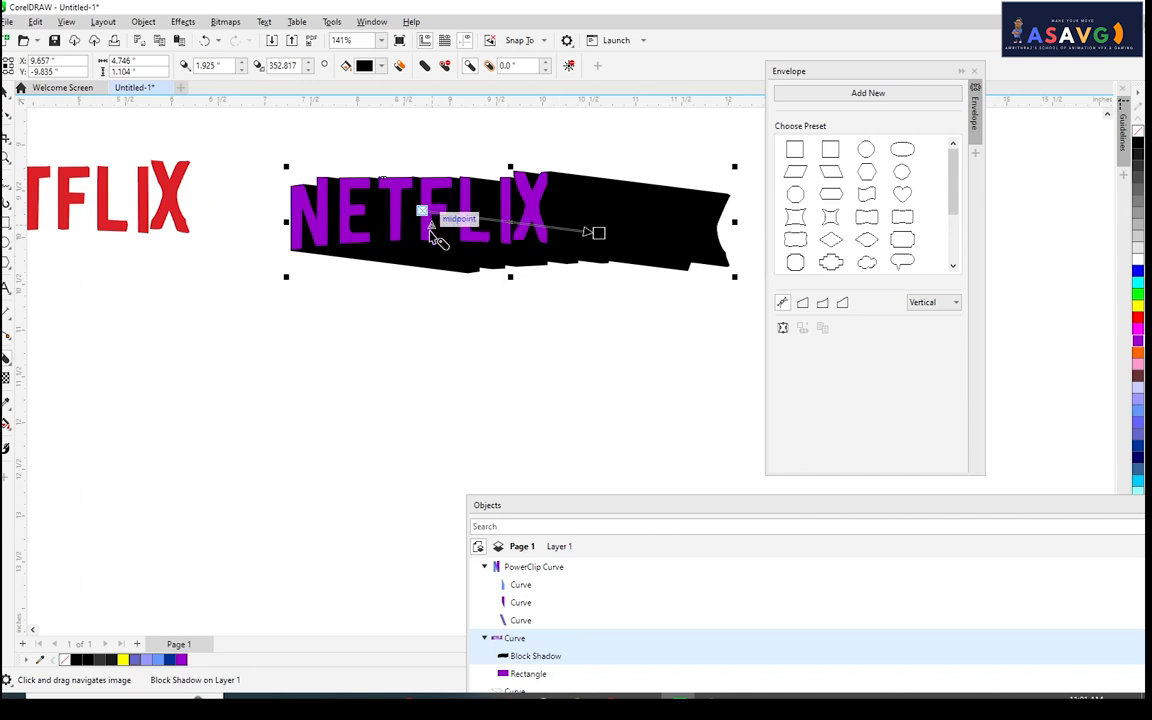
left_click_drag(597, 234, 420, 210)
scroll(377, 262, "down", 3)
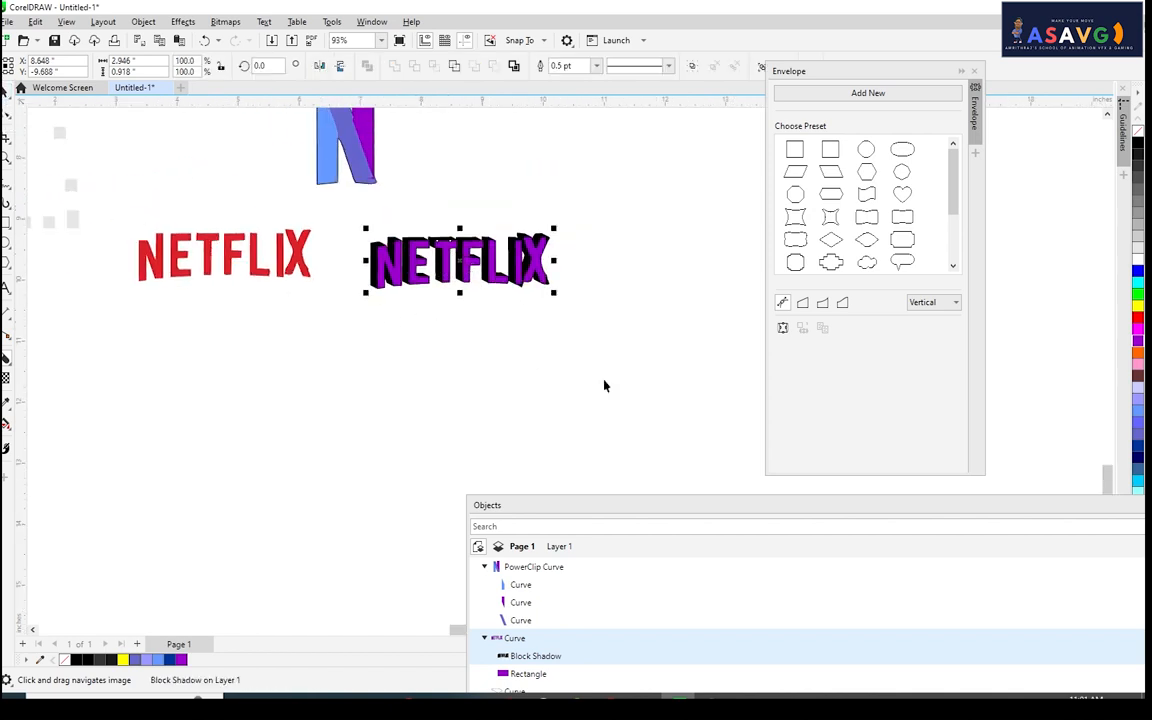
left_click(488, 347)
Examine the block-shadowed wordmark alongside the large N and the red wordmark.
scroll(661, 329, "down", 3)
left_click_drag(513, 292, 394, 316)
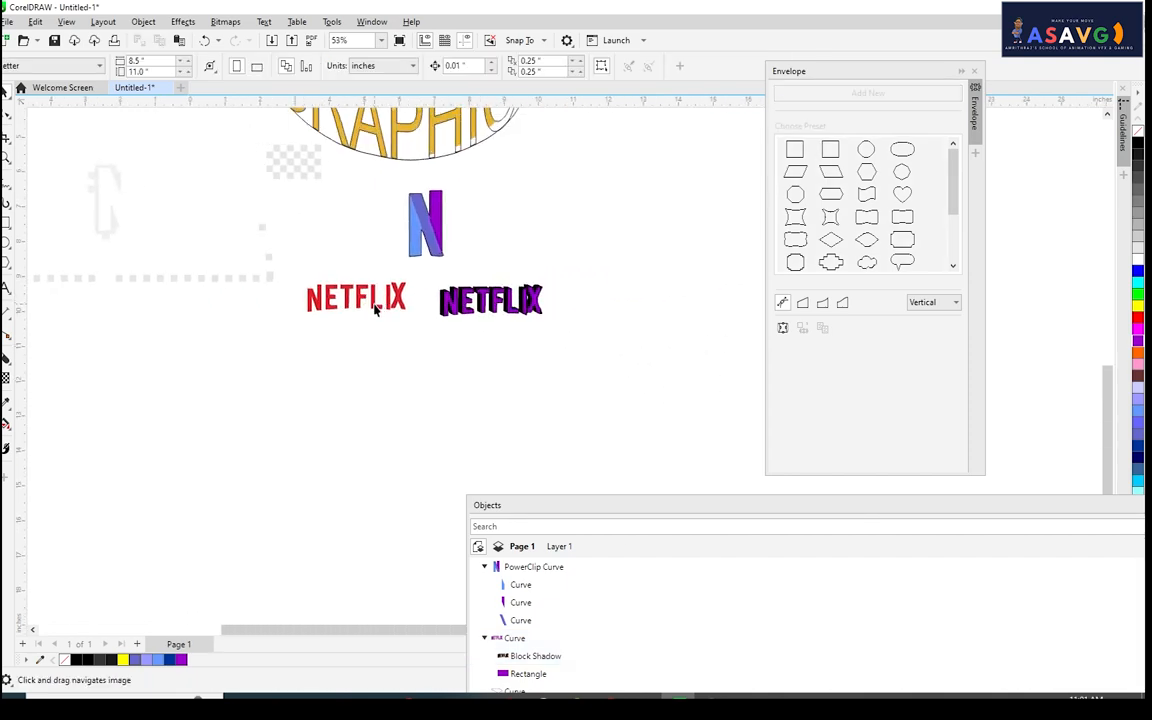
scroll(420, 197, "up", 2)
left_click_drag(429, 202, 448, 457)
scroll(446, 335, "down", 3)
left_click_drag(518, 363, 514, 268)
scroll(530, 348, "up", 9)
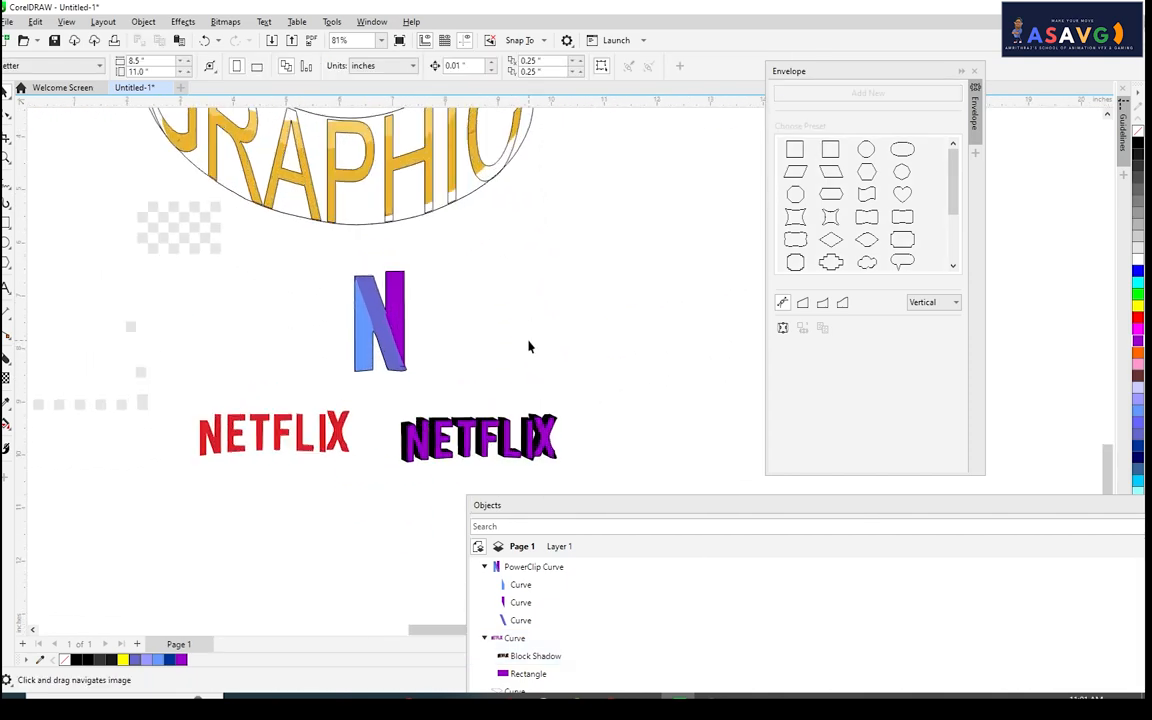
left_click_drag(537, 334, 546, 130)
scroll(566, 229, "down", 1)
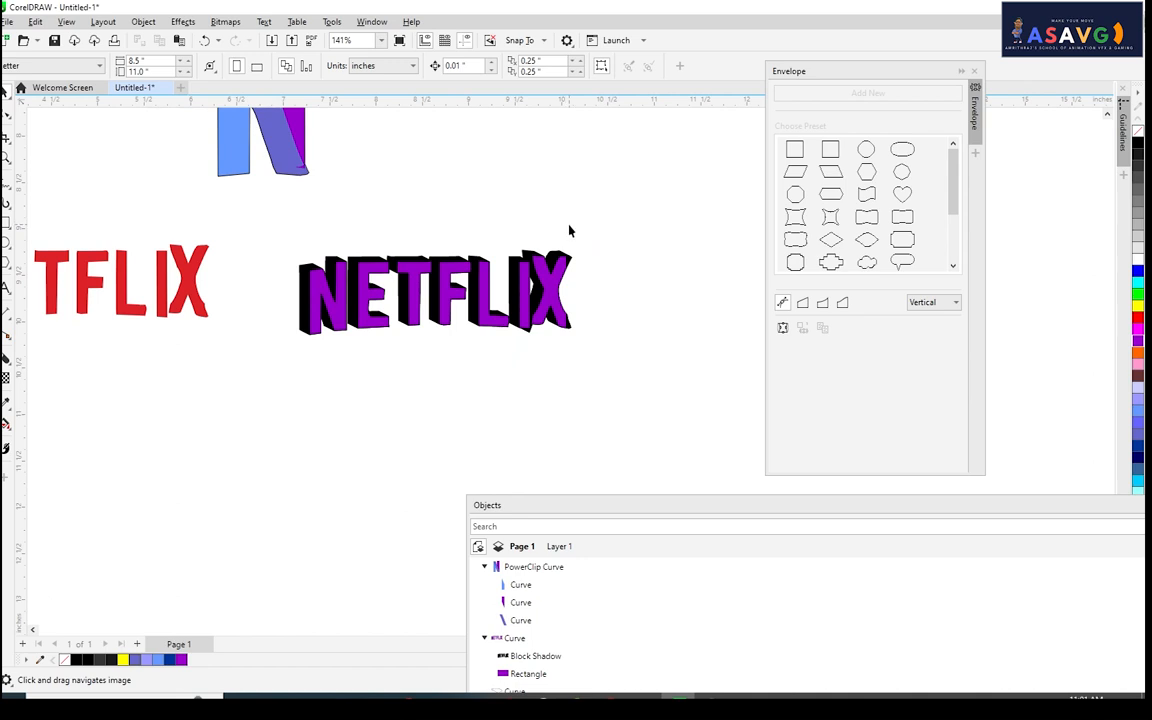
Break the block shadow apart from the purple wordmark.
key("space")
left_click(337, 284)
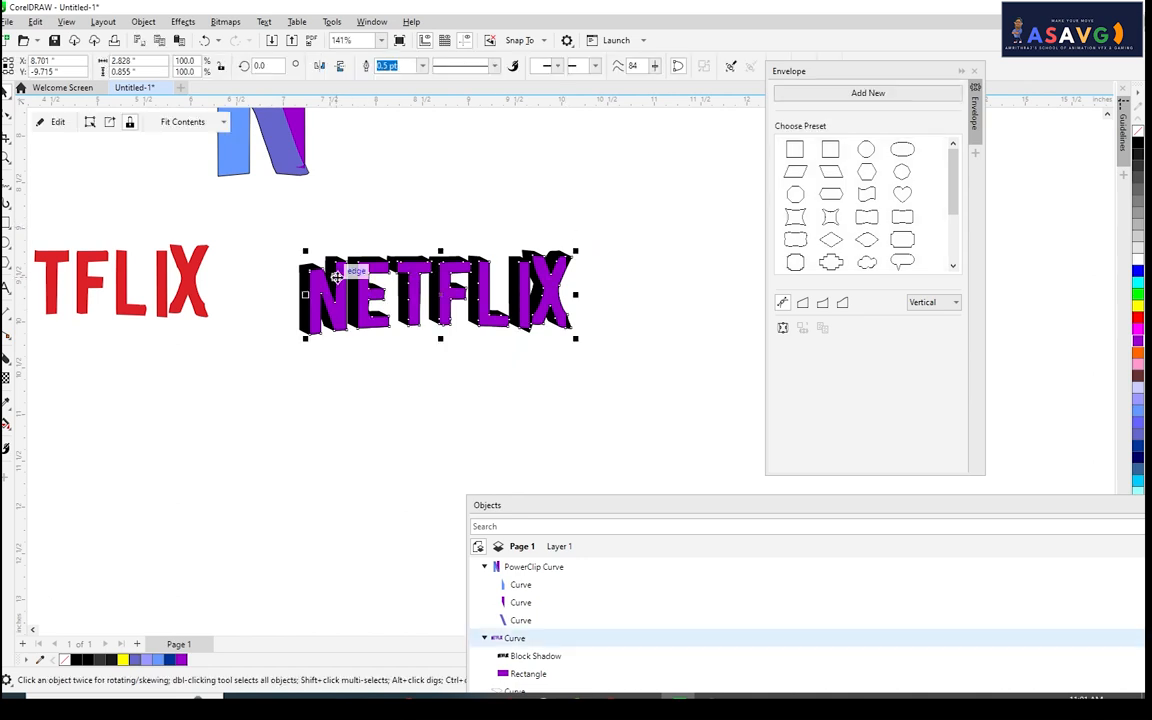
scroll(334, 262, "up", 4)
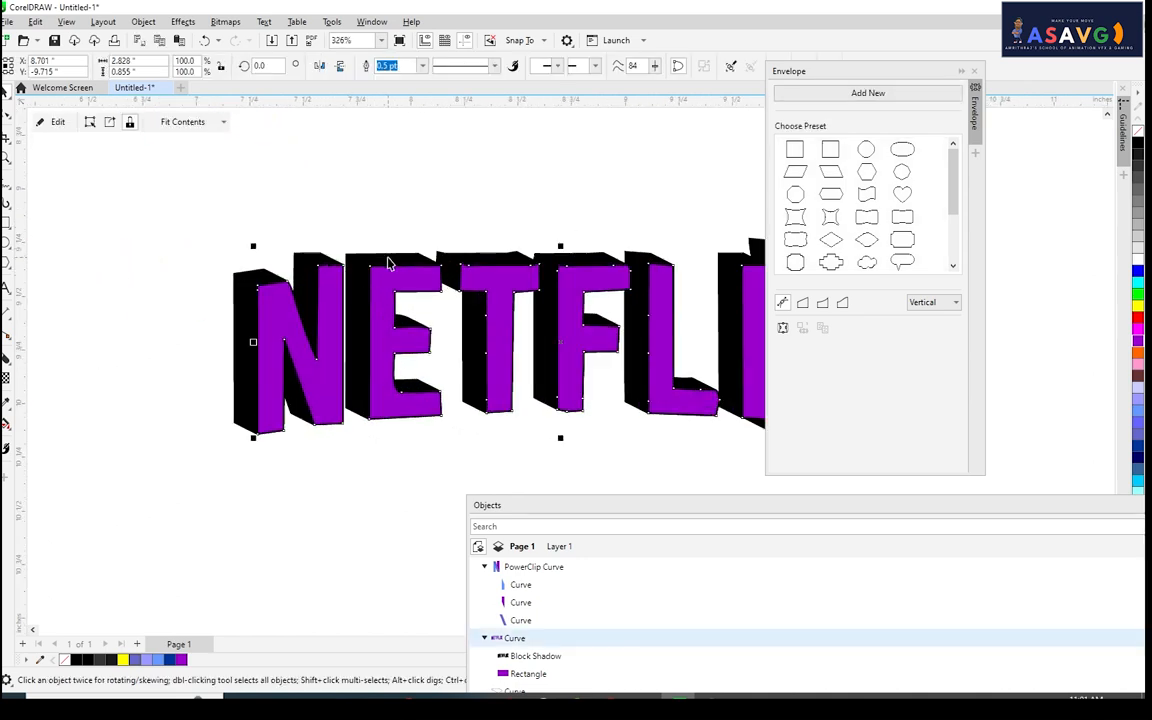
right_click(389, 263)
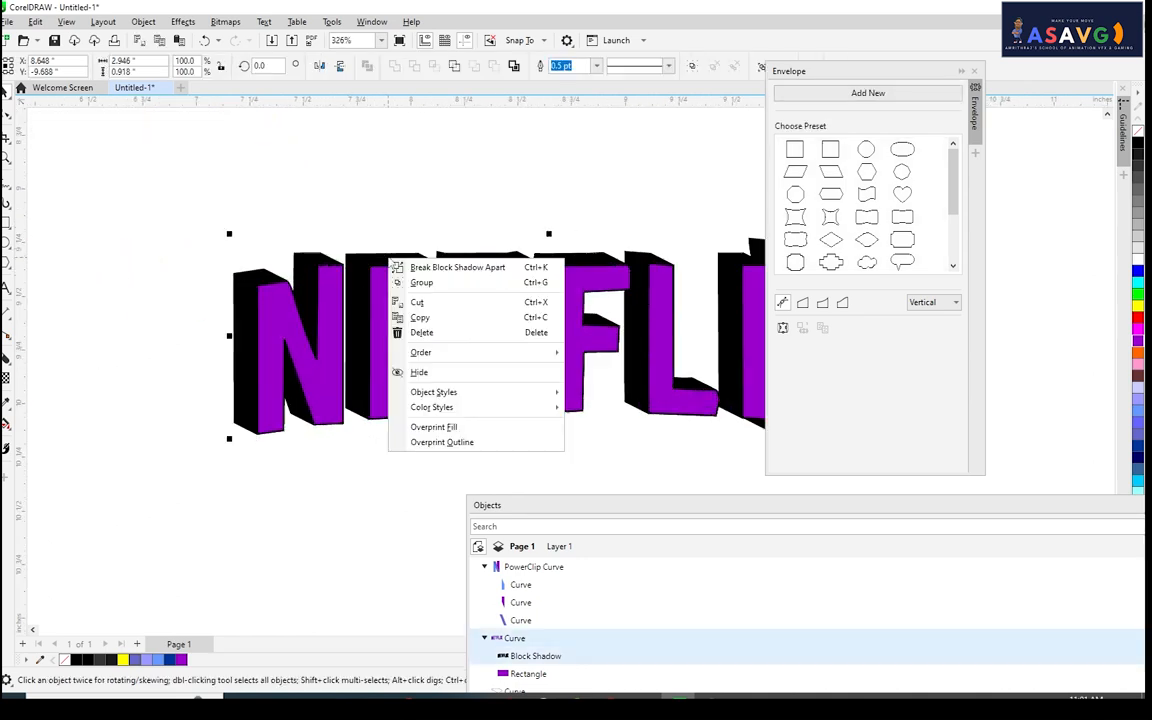
left_click(462, 268)
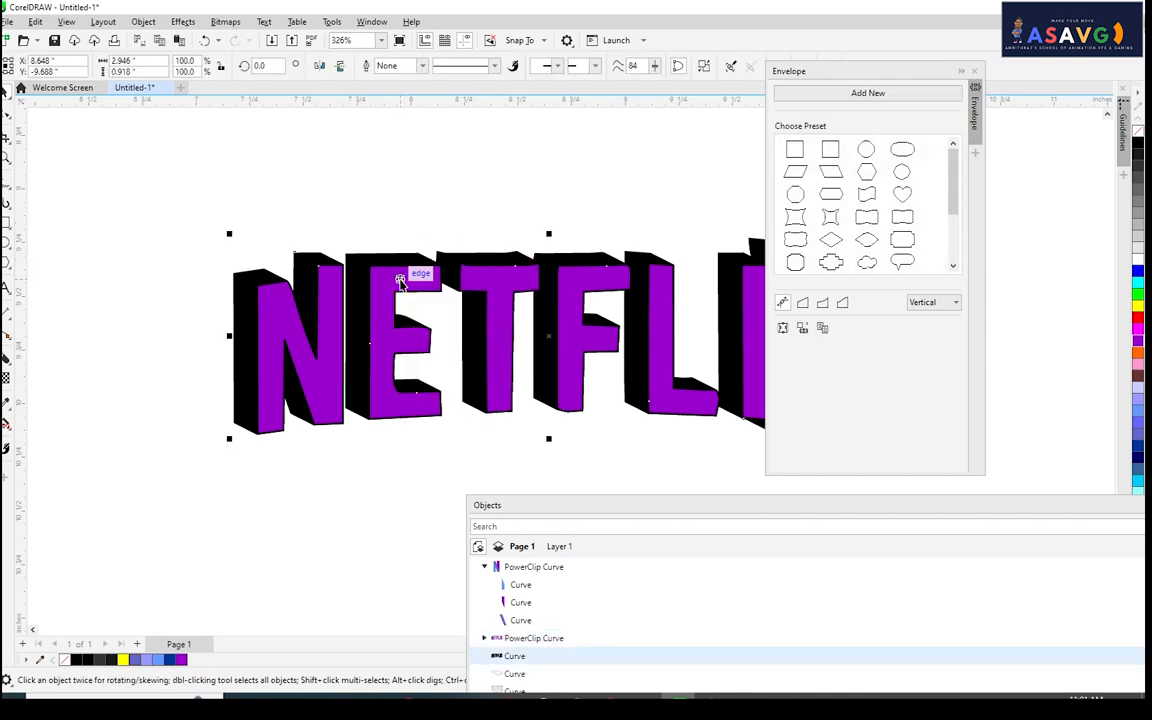
Move the separated block shadow down and to the right, and fill it with light blue.
left_click_drag(403, 256, 441, 306)
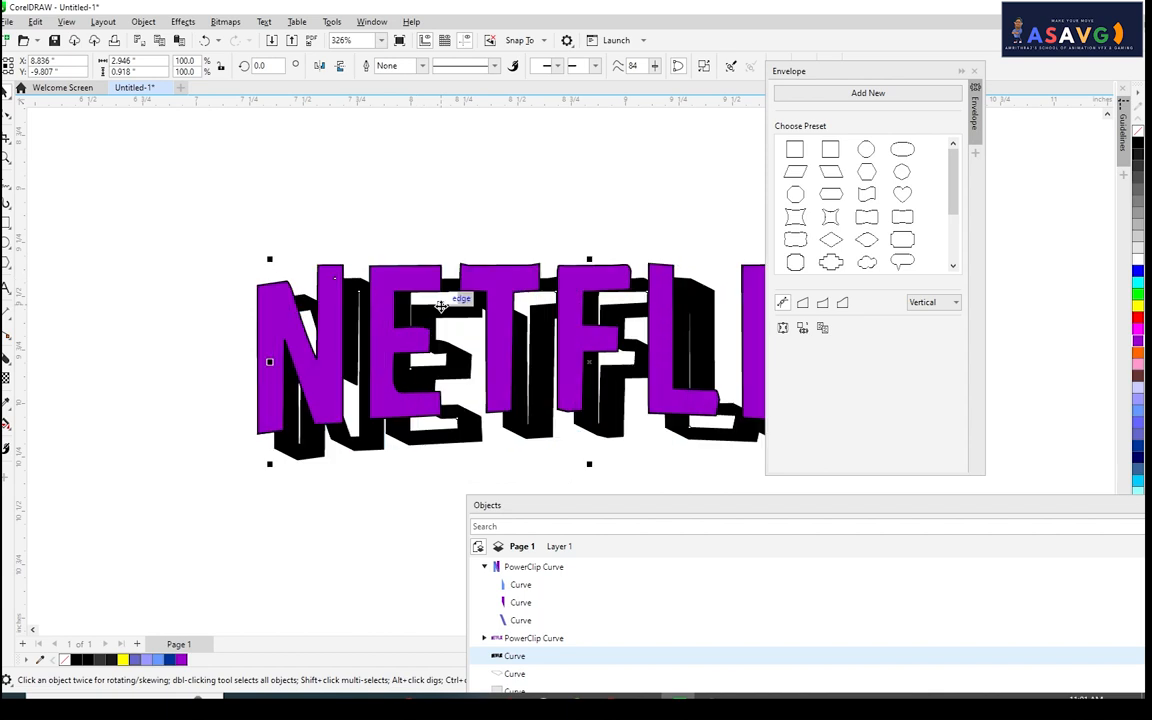
left_click(362, 446)
left_click(368, 437)
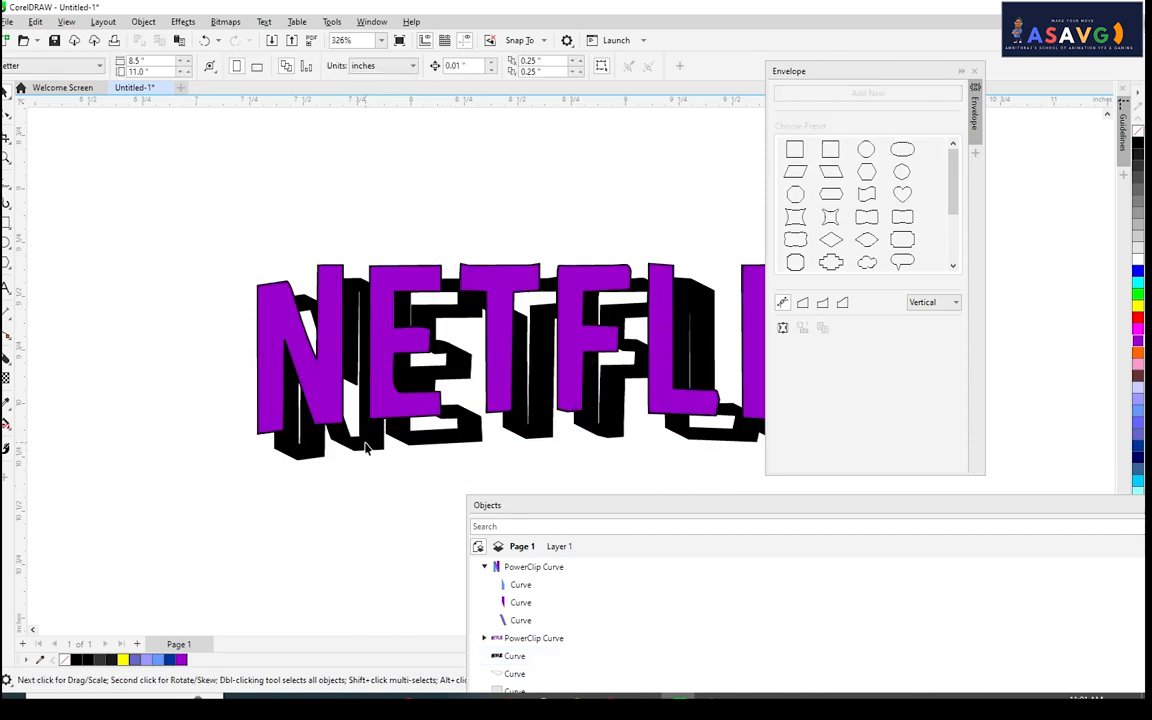
left_click(1137, 418)
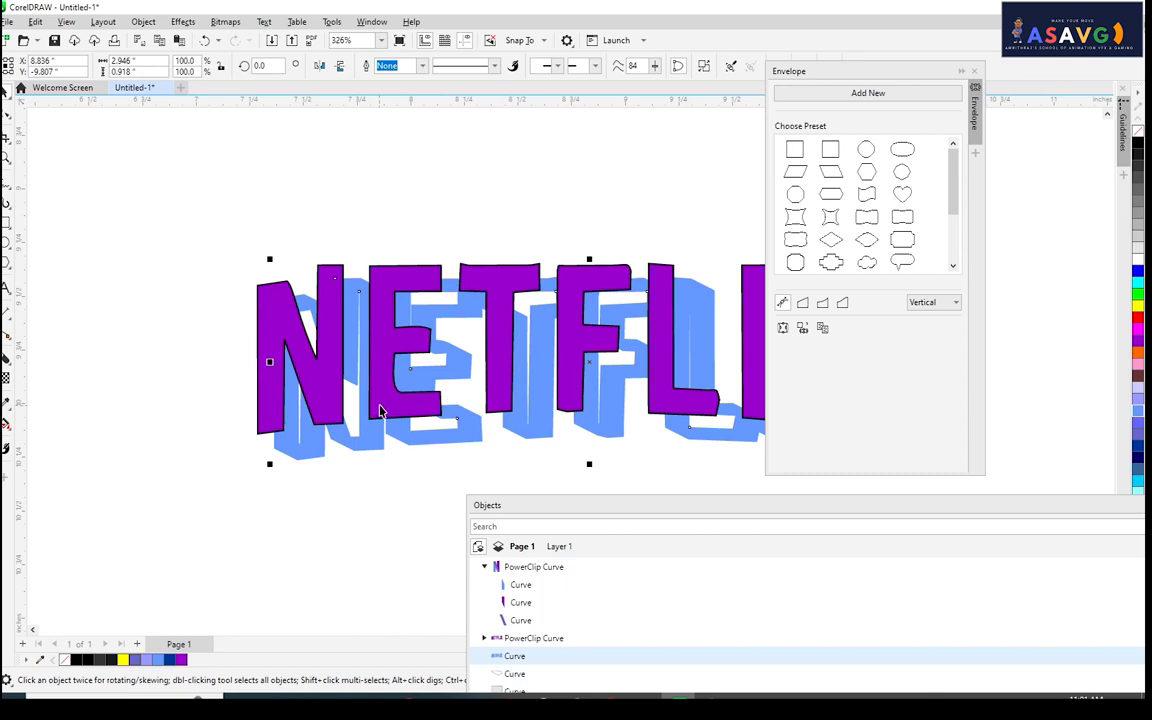
Shift the purple wordmark right and slightly down over the light blue shadow, and group the two objects.
left_click_drag(380, 411, 422, 421)
left_click(469, 224)
scroll(527, 275, "down", 3)
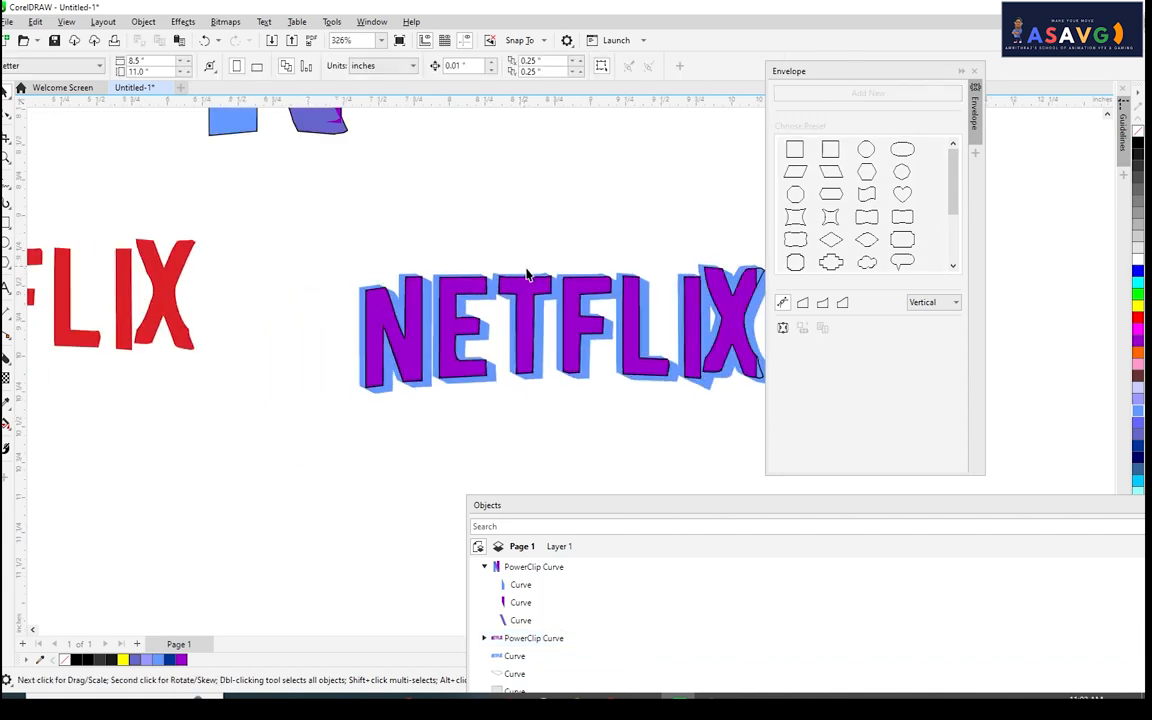
left_click_drag(565, 303, 477, 274)
scroll(477, 274, "down", 1)
scroll(477, 274, "up", 1)
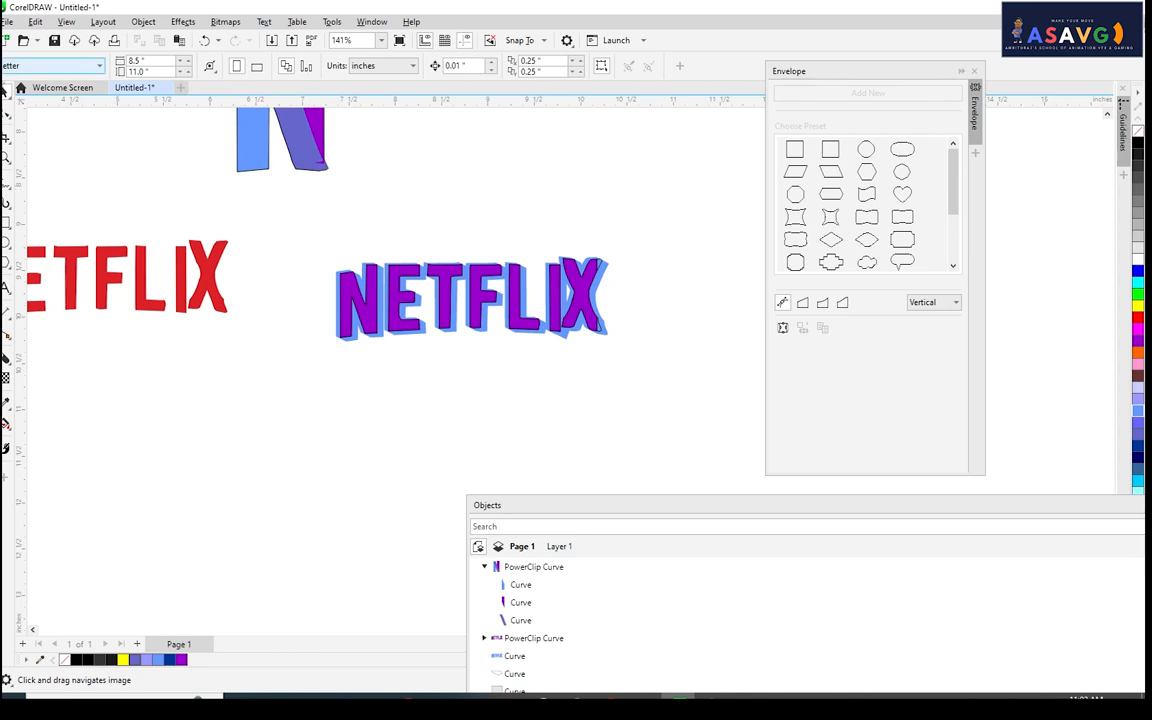
left_click_drag(309, 248, 650, 352)
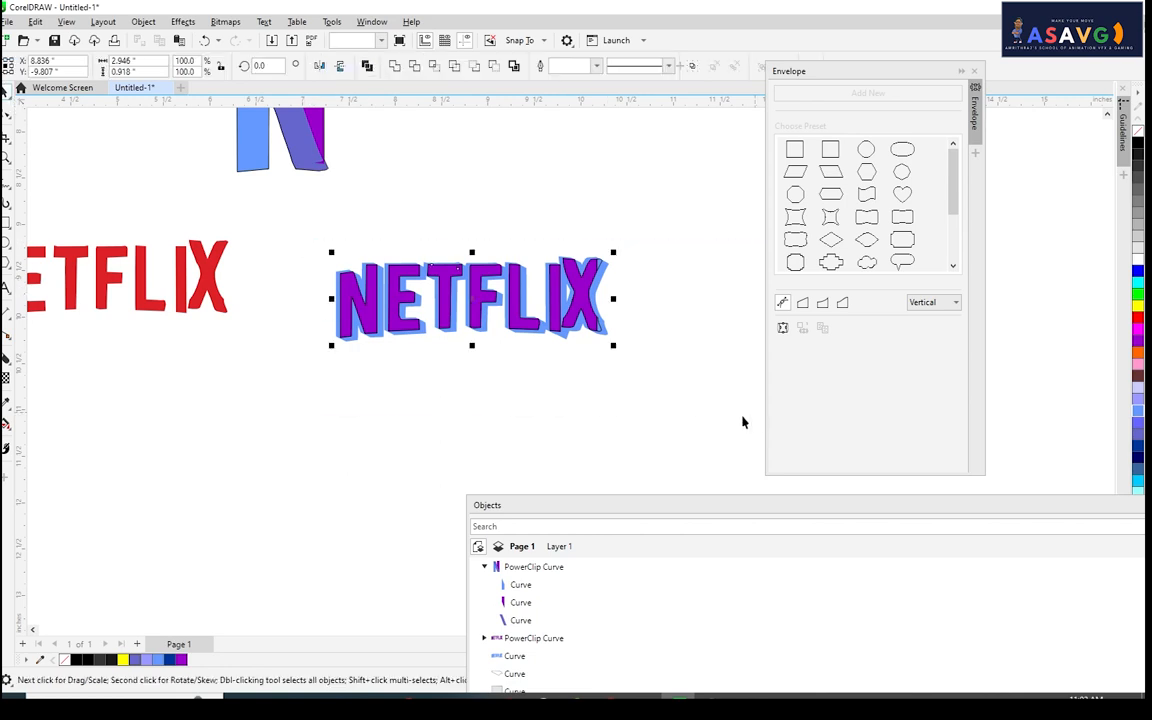
key("ctrl+g")
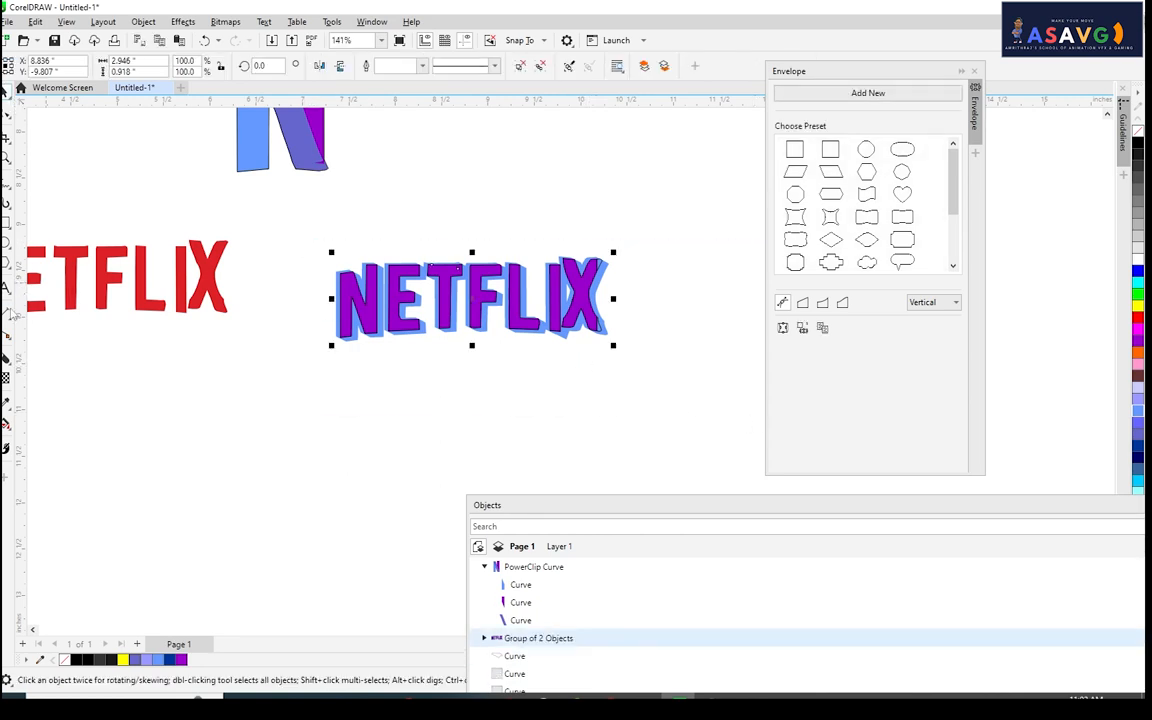
Add a drop shadow extending to the right of the grouped wordmark and break it apart.
left_click(9, 376)
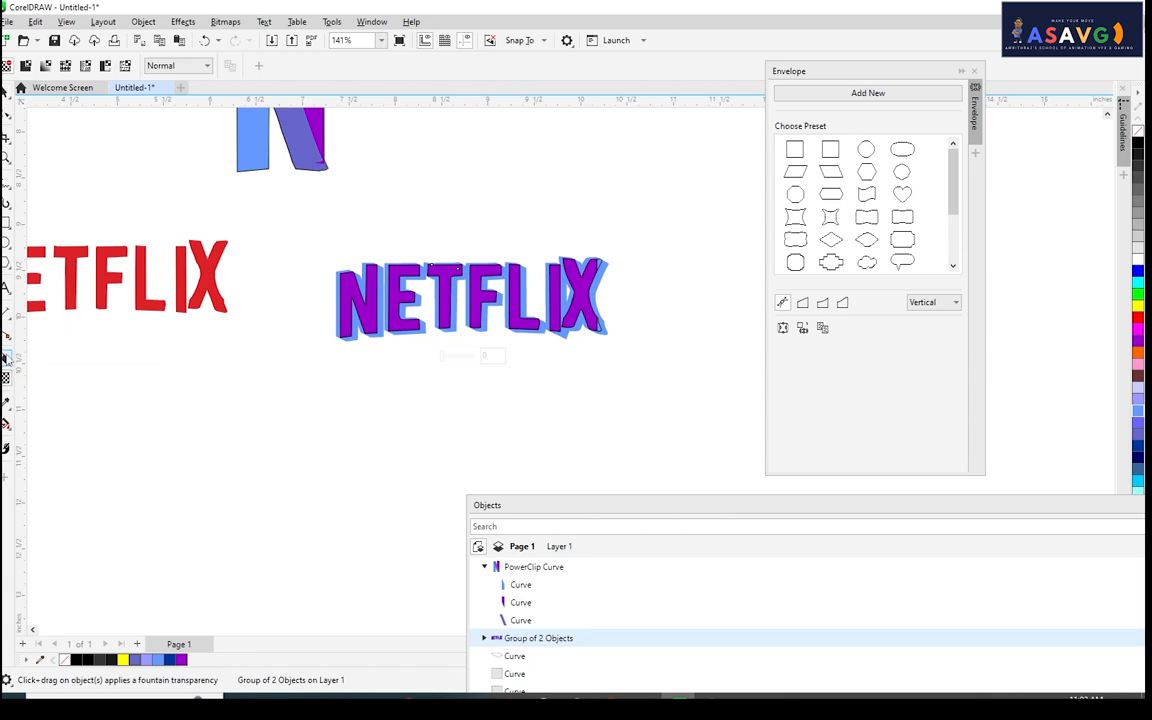
left_click(6, 357)
left_click(45, 358)
left_click_drag(337, 298, 638, 286)
scroll(643, 337, "up", 3)
right_click(621, 242)
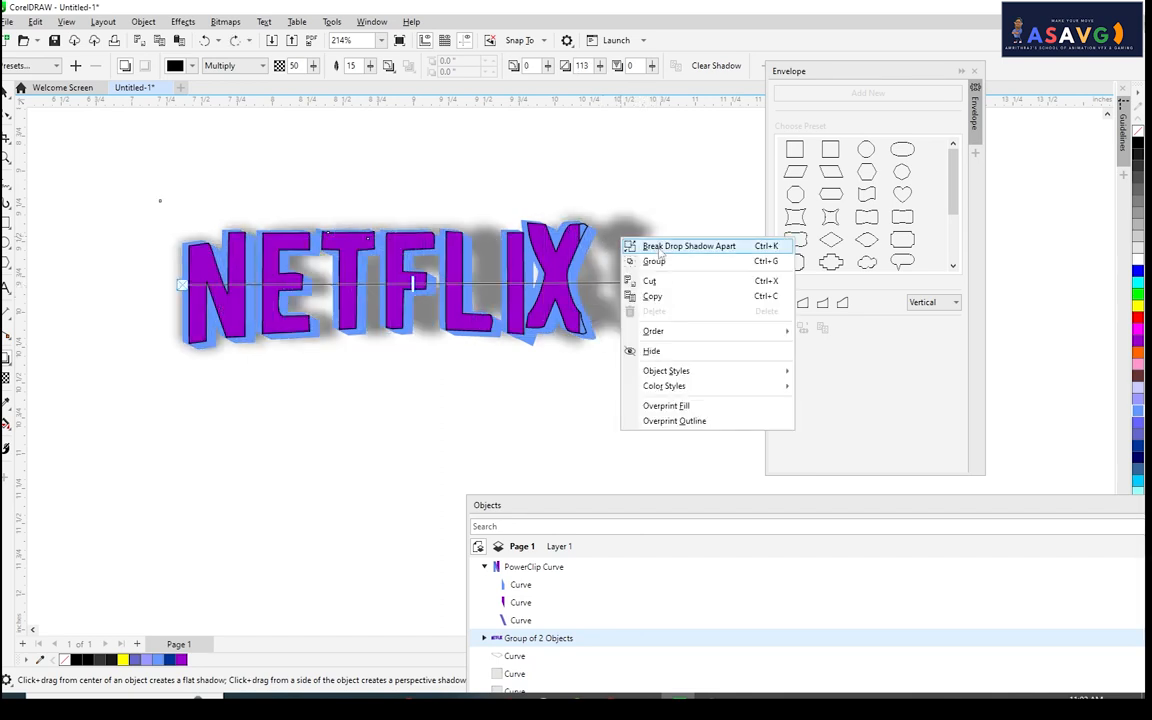
left_click(688, 246)
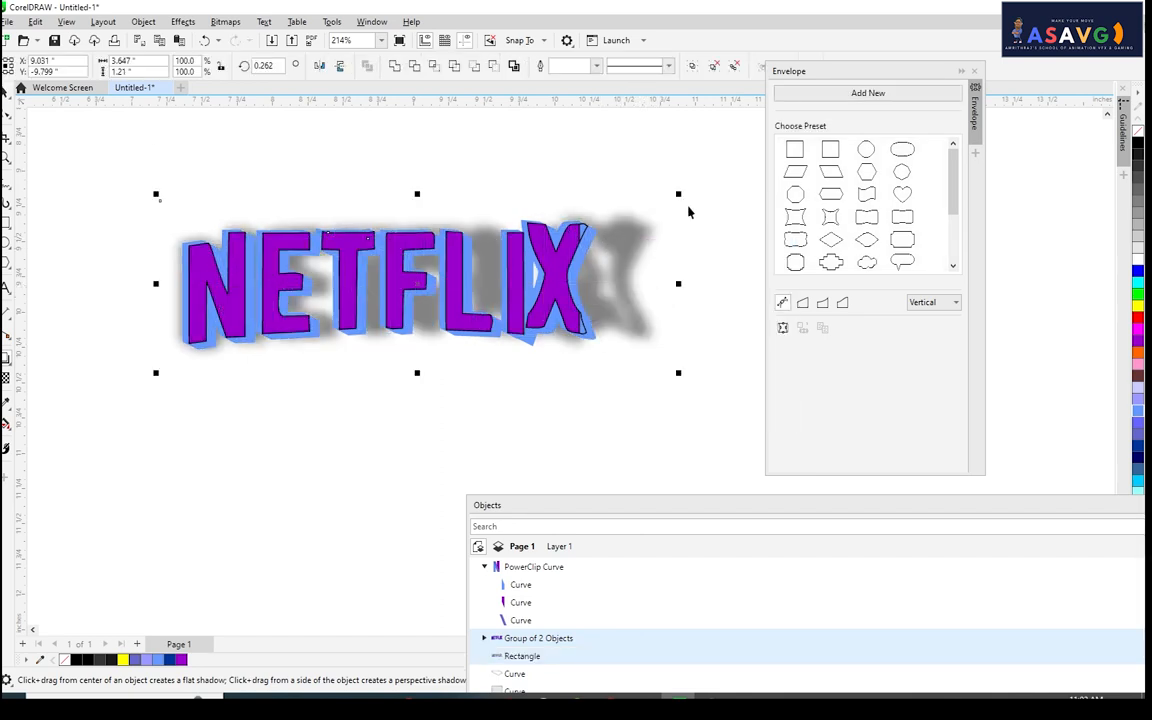
Reposition the separated drop shadow behind the wordmark and scale it to about 3.4 by 1.1 inches.
left_click_drag(615, 258, 695, 336)
left_click_drag(589, 406, 467, 264)
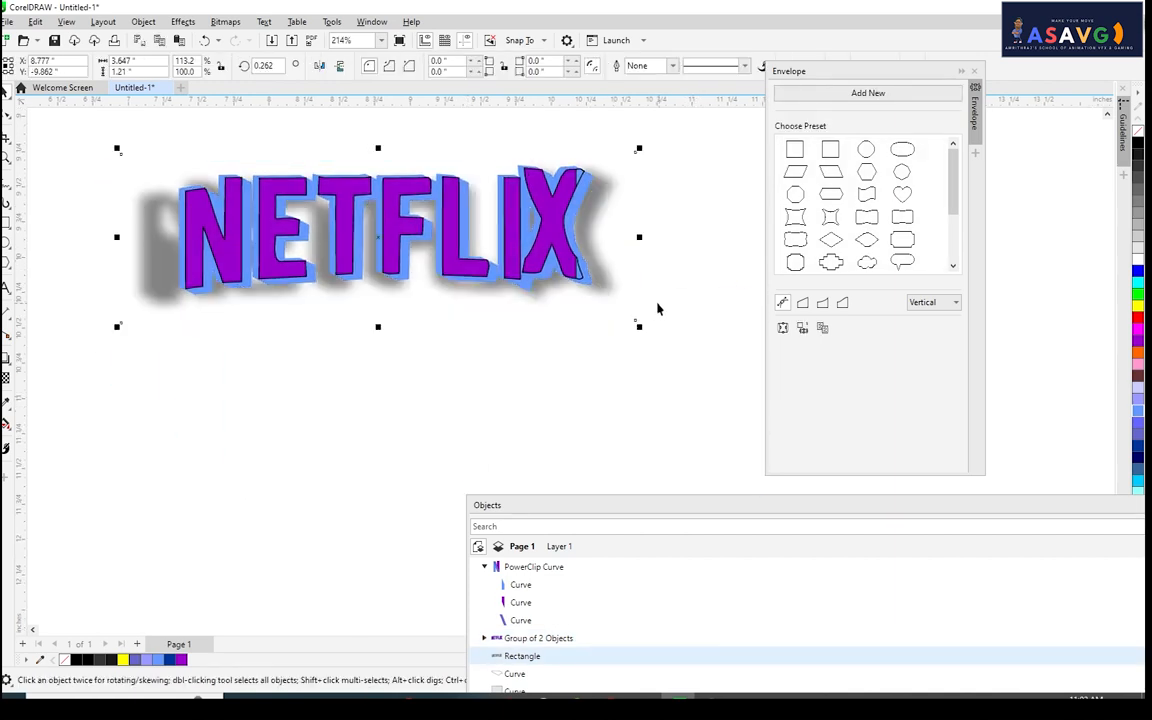
left_click_drag(639, 326, 594, 311)
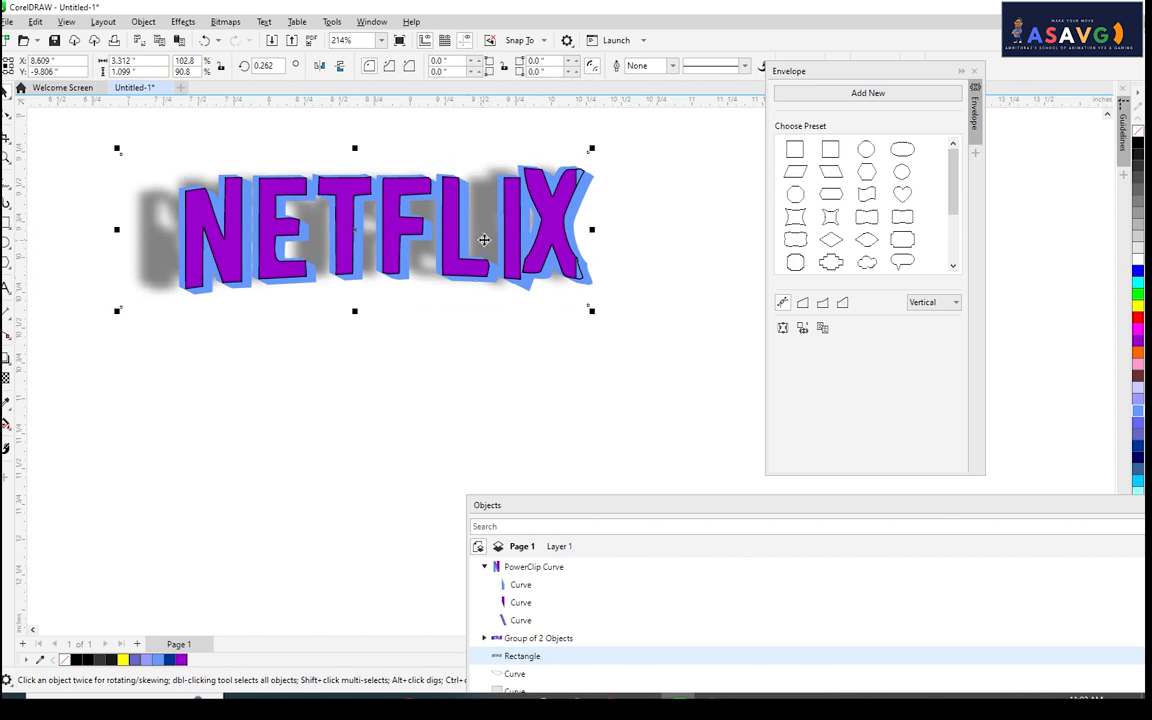
left_click_drag(483, 239, 503, 240)
key("ctrl+z")
left_click_drag(592, 311, 607, 315)
left_click_drag(483, 222, 500, 229)
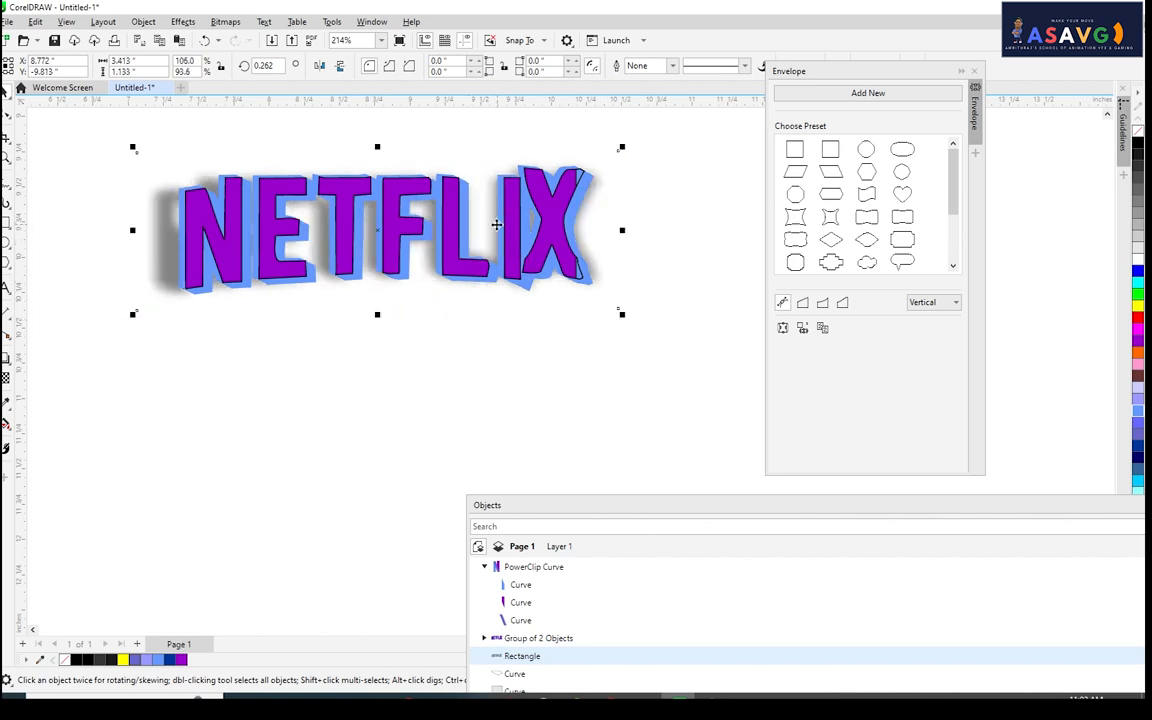
left_click(453, 201)
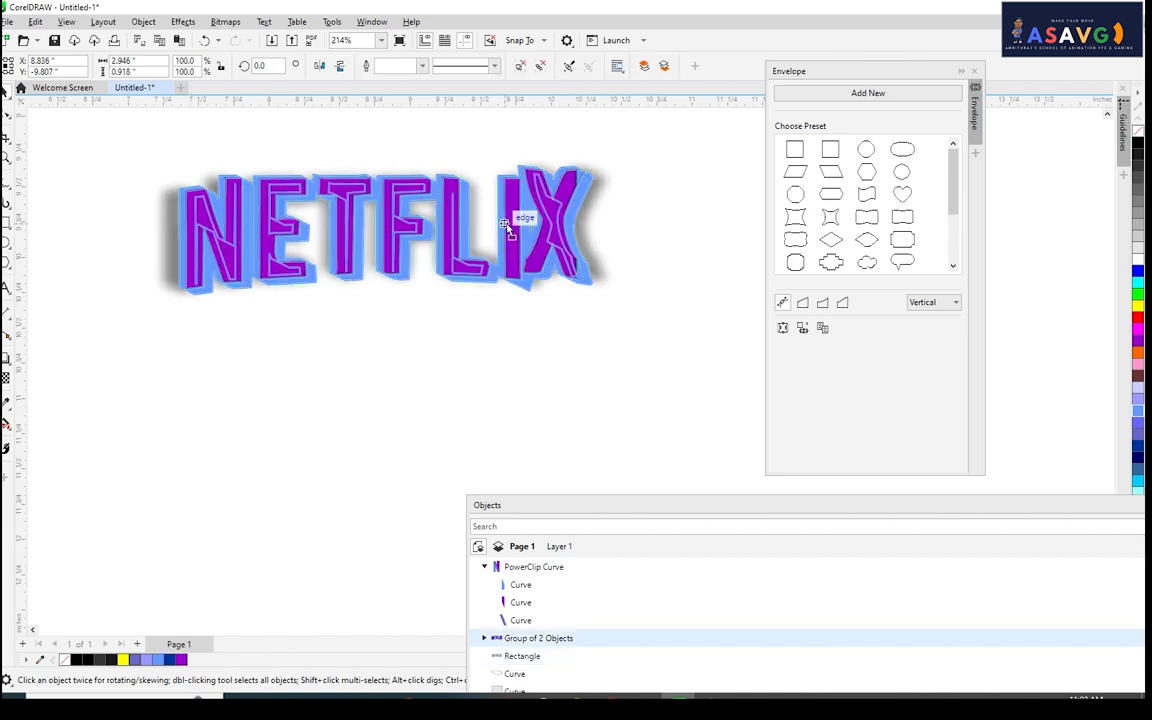
left_click(500, 339)
scroll(500, 339, "down", 1)
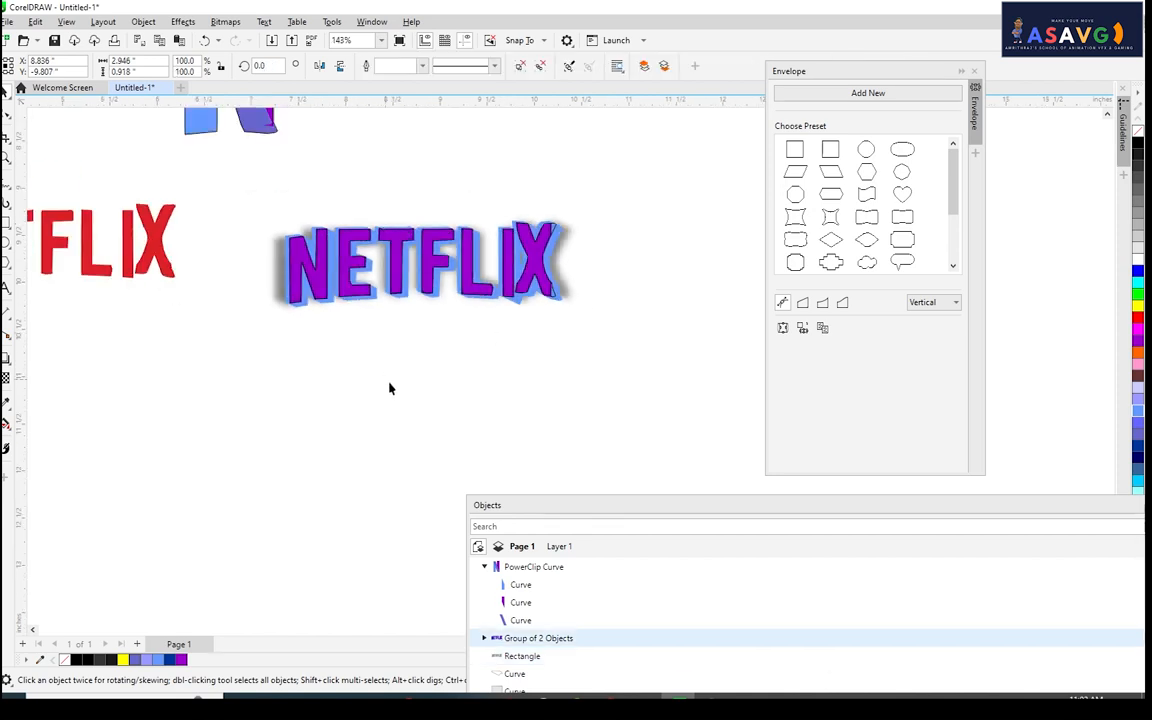
Draw a rectangle about 4.6 by 2.5 inches around the shadowed purple wordmark, fill it with gray, and send it to the back.
left_click(8, 220)
left_click(45, 222)
left_click_drag(265, 172, 697, 408)
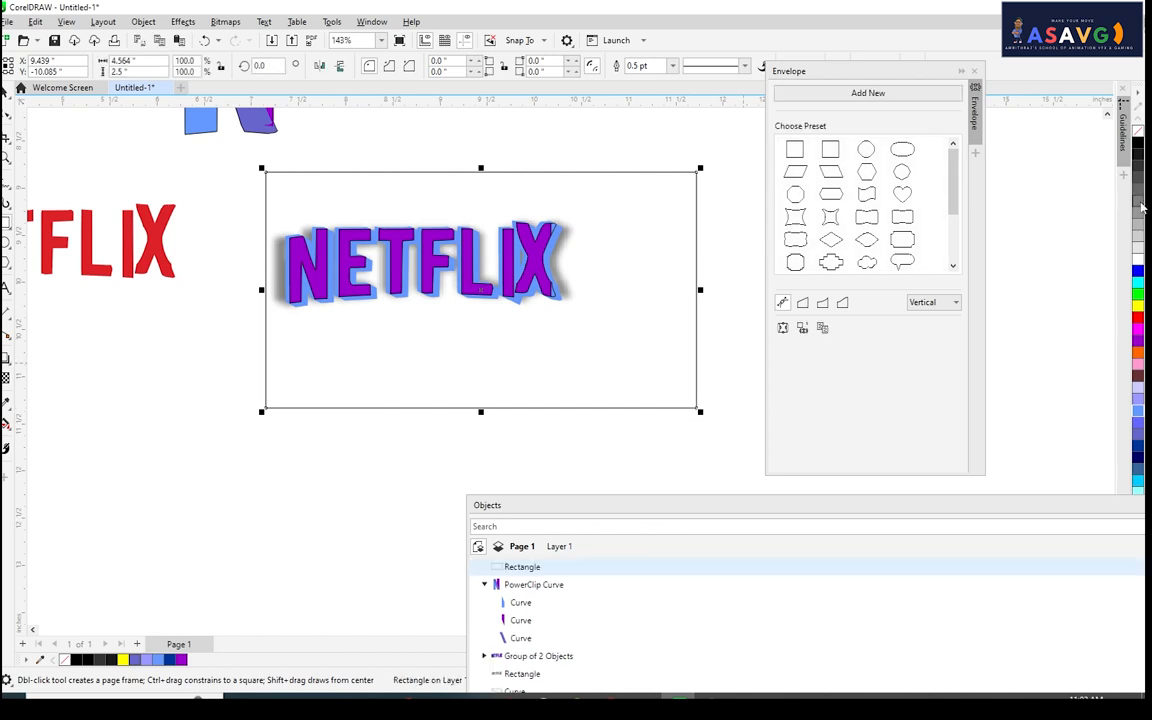
left_click(1138, 222)
key("shift+Page_Down")
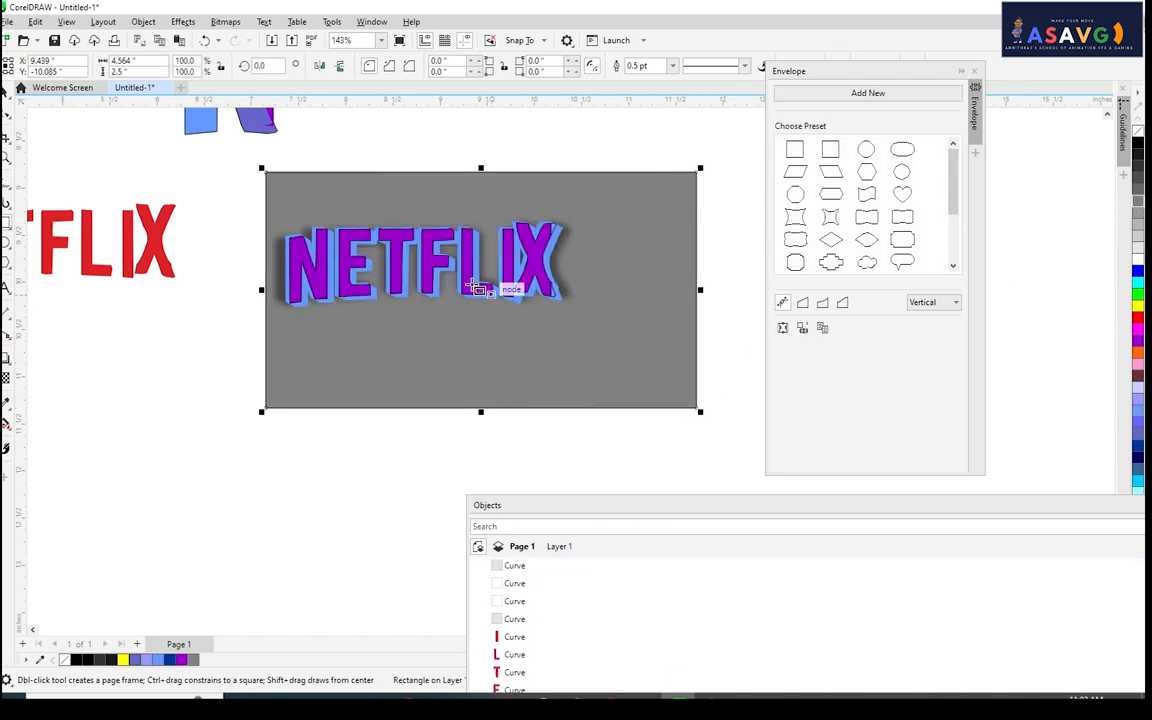
Move the grouped purple wordmark down and to the right, off its drop shadow.
scroll(497, 298, "up", 3)
left_click_drag(380, 290, 500, 311)
scroll(498, 311, "up", 1)
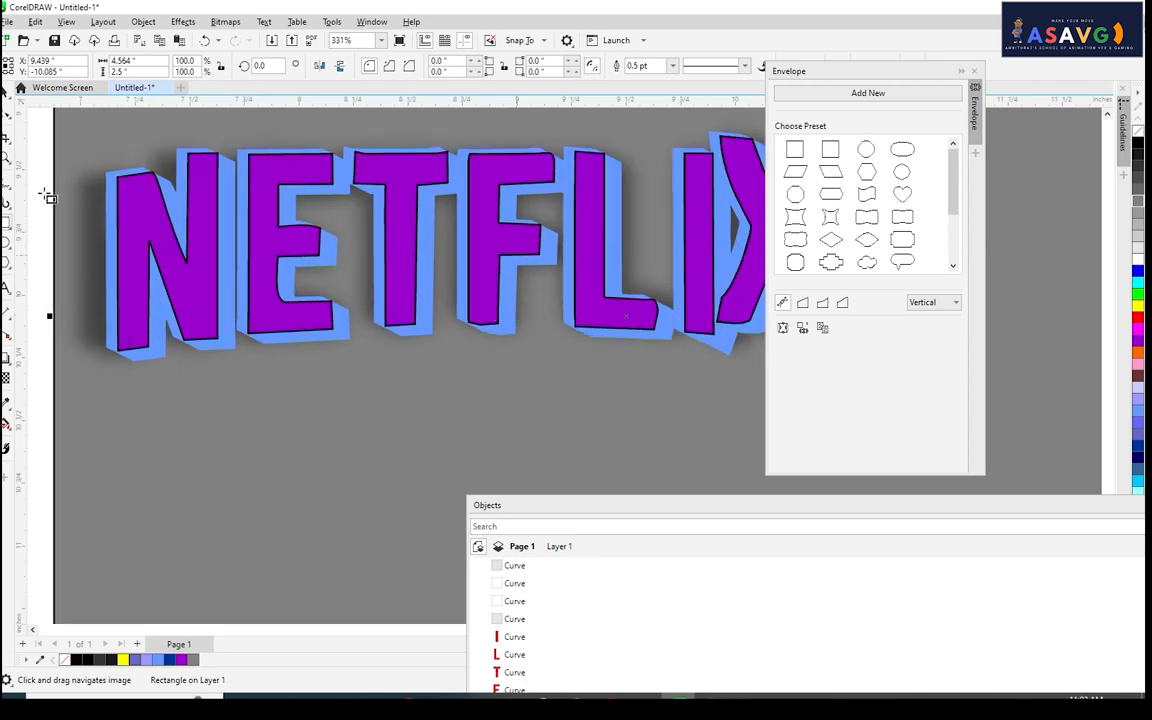
left_click(6, 92)
left_click(296, 316)
scroll(400, 345, "down", 3)
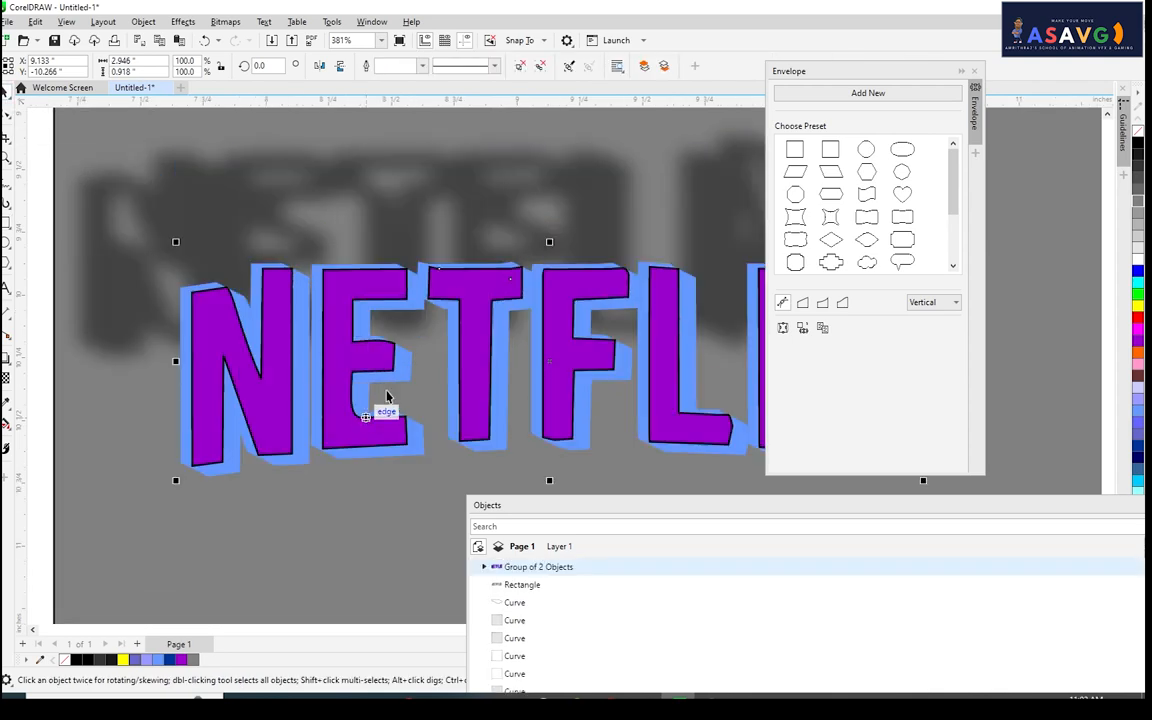
Move the drop shadow up above the wordmark and duplicate it in place to darken it.
left_click(373, 275)
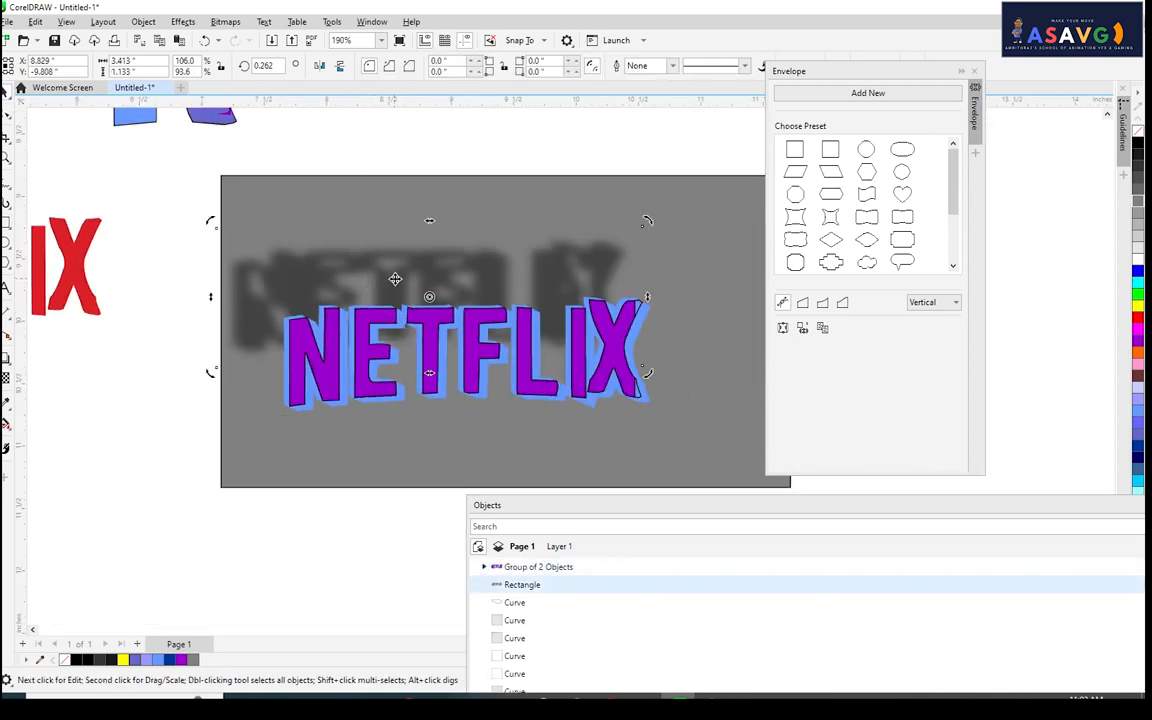
left_click_drag(393, 275, 400, 239)
left_click(402, 248)
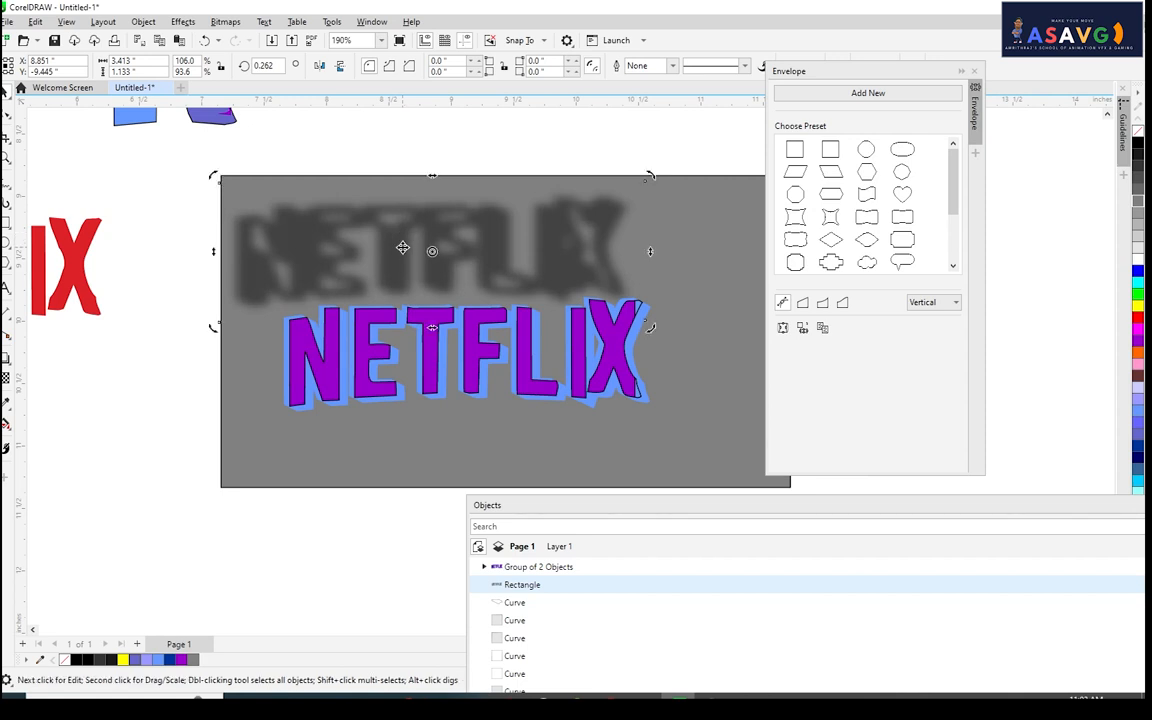
key("ctrl+c")
key("ctrl+v")
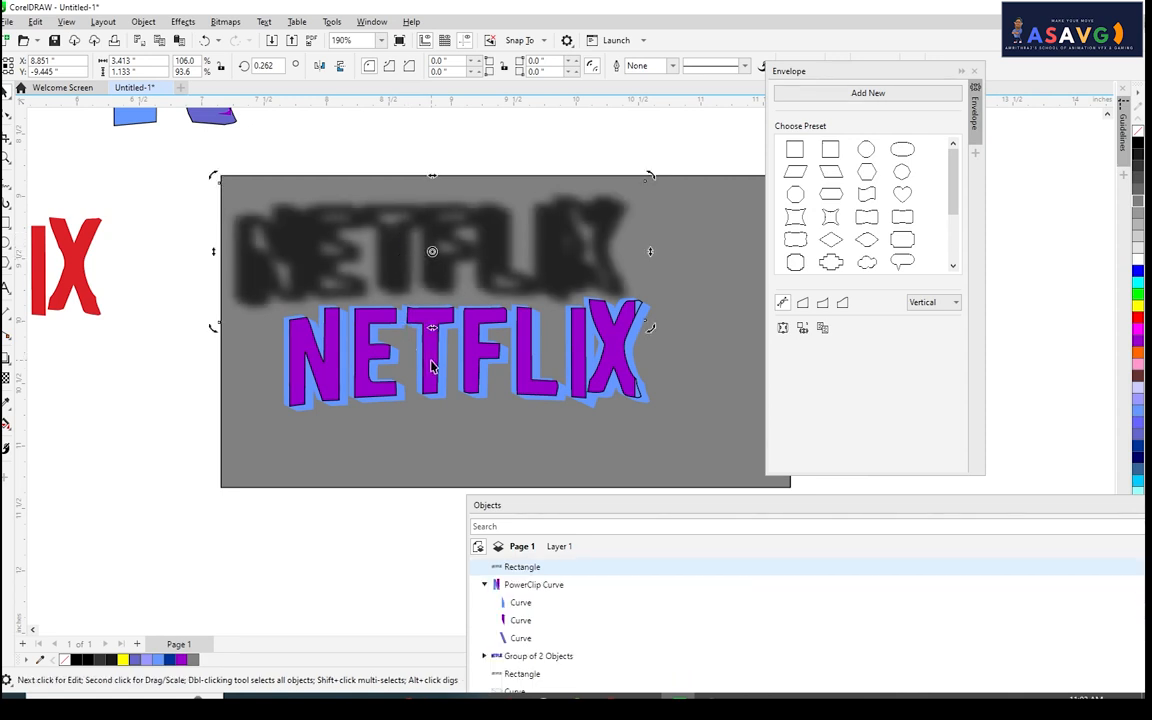
Place the grouped wordmark over the doubled shadow, and send the slightly shifted upper shadow copy to the back.
left_click_drag(432, 362, 403, 260)
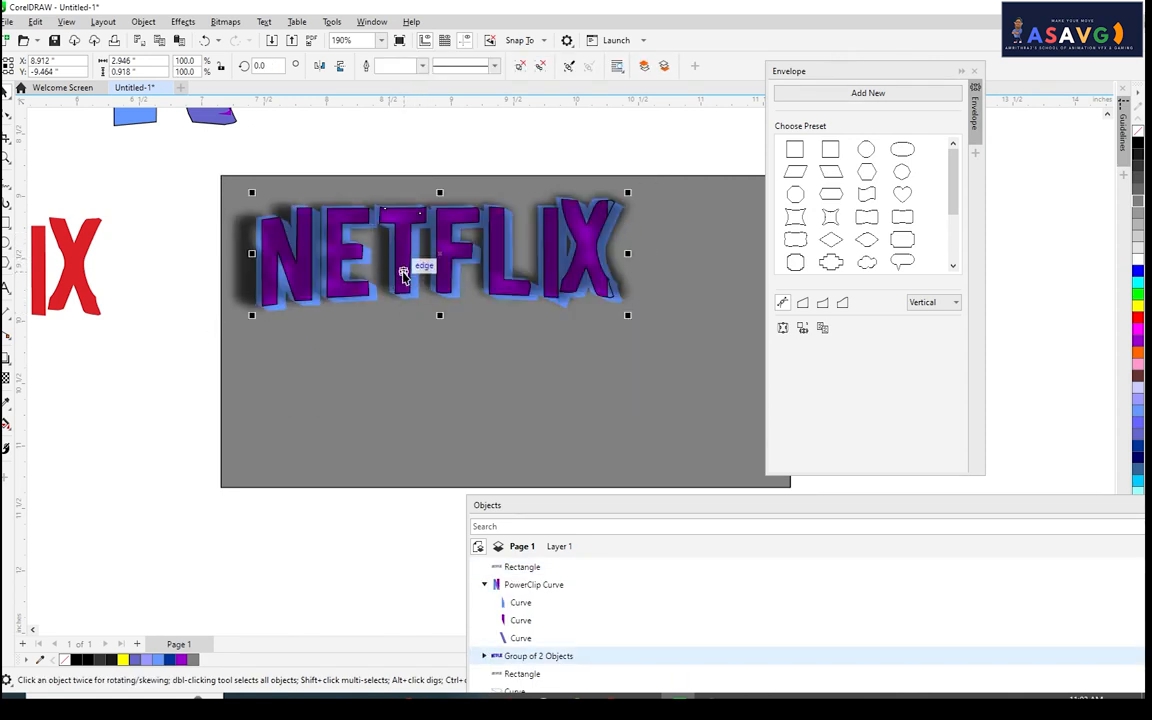
left_click(414, 276)
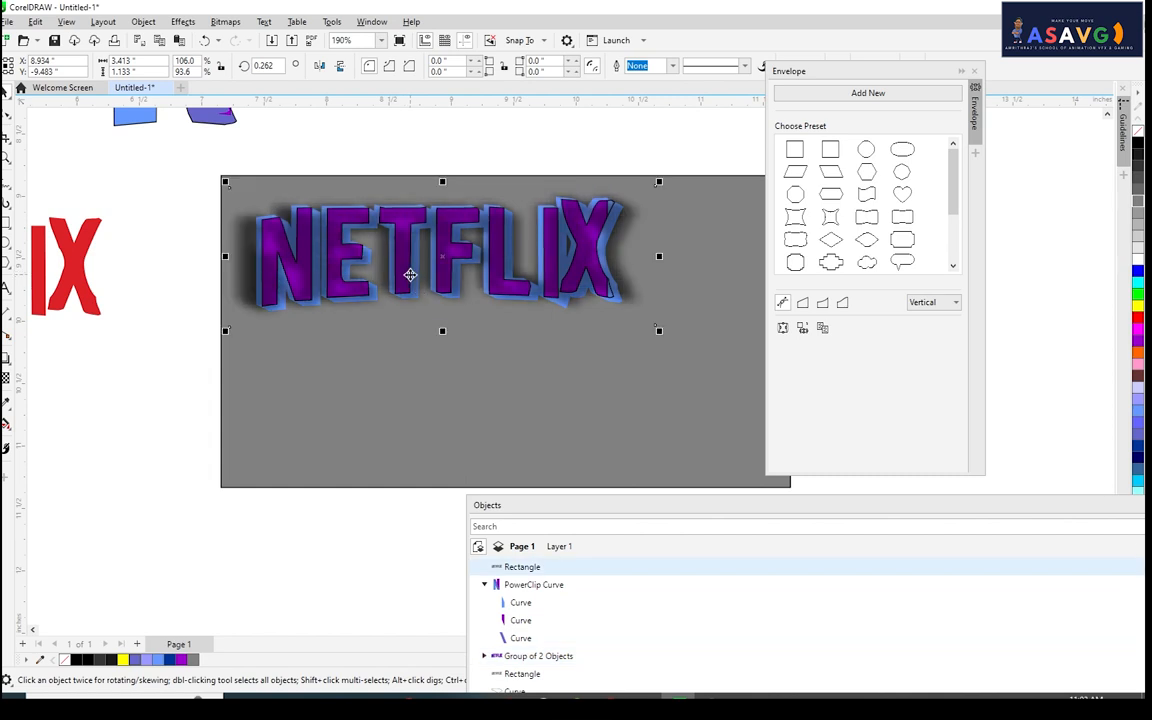
key("ctrl+Page_Down")
key("ctrl+Page_Up")
key("shift+Page_Down")
scroll(410, 274, "up", 2)
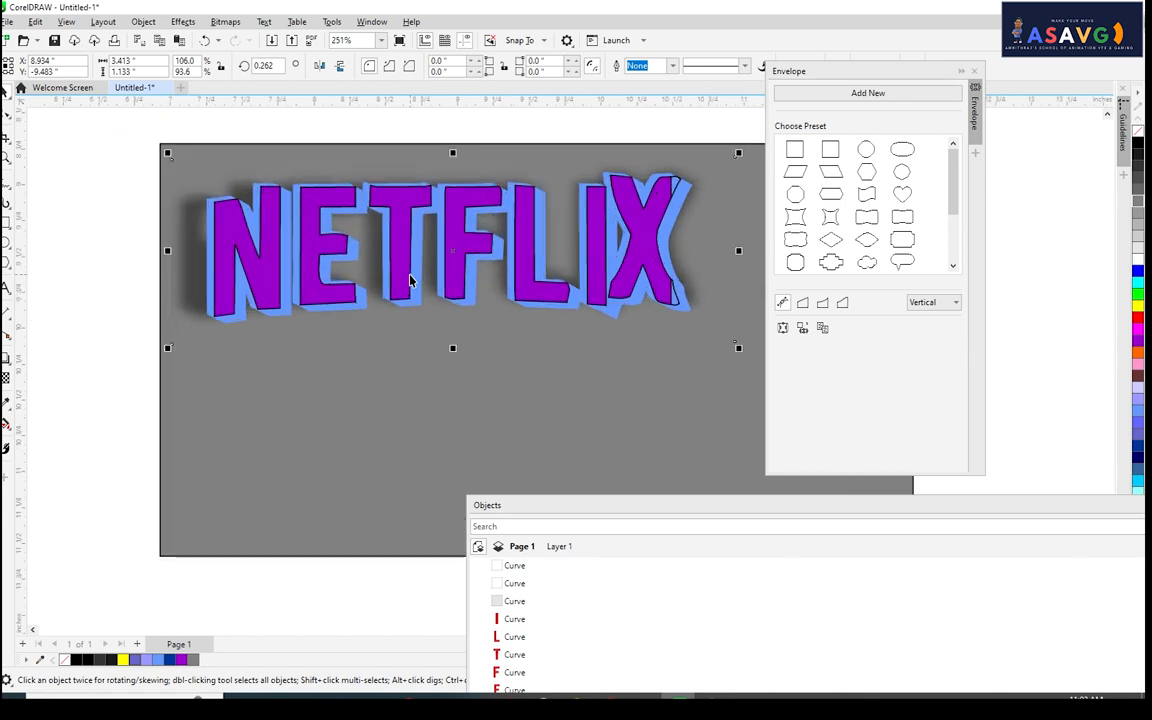
Examine the shadowed wordmark on its gray background in full-screen preview.
scroll(475, 330, "down", 2)
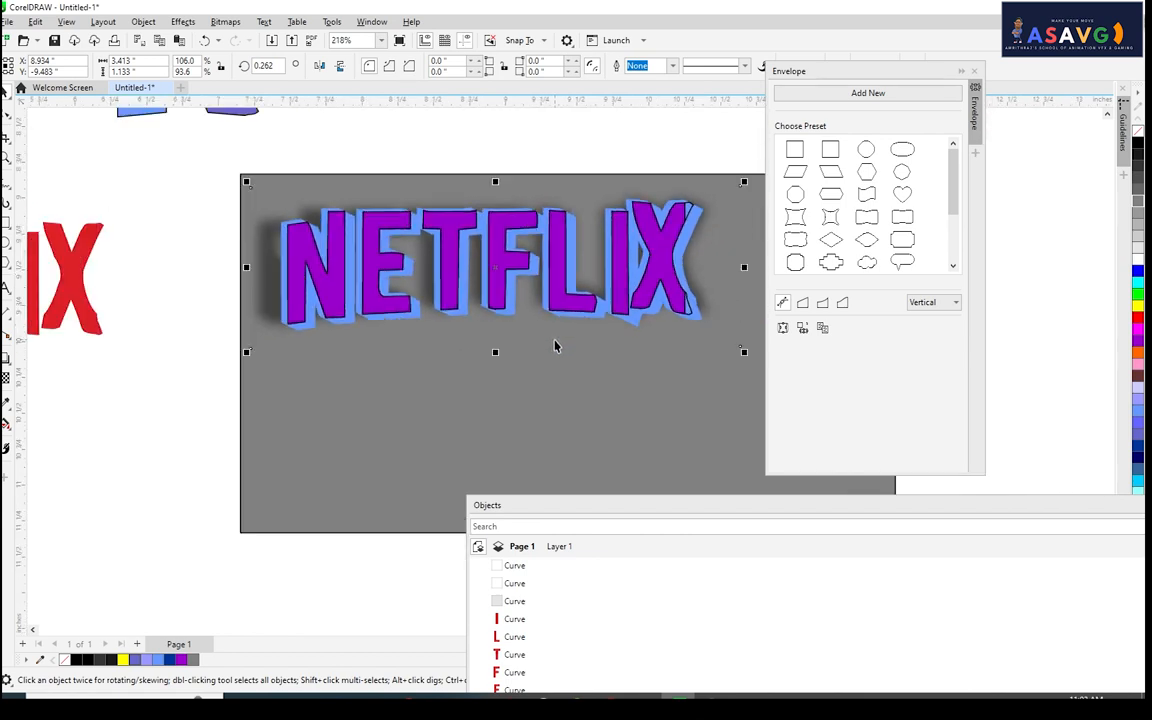
scroll(475, 346, "down", 1)
scroll(475, 349, "up", 1)
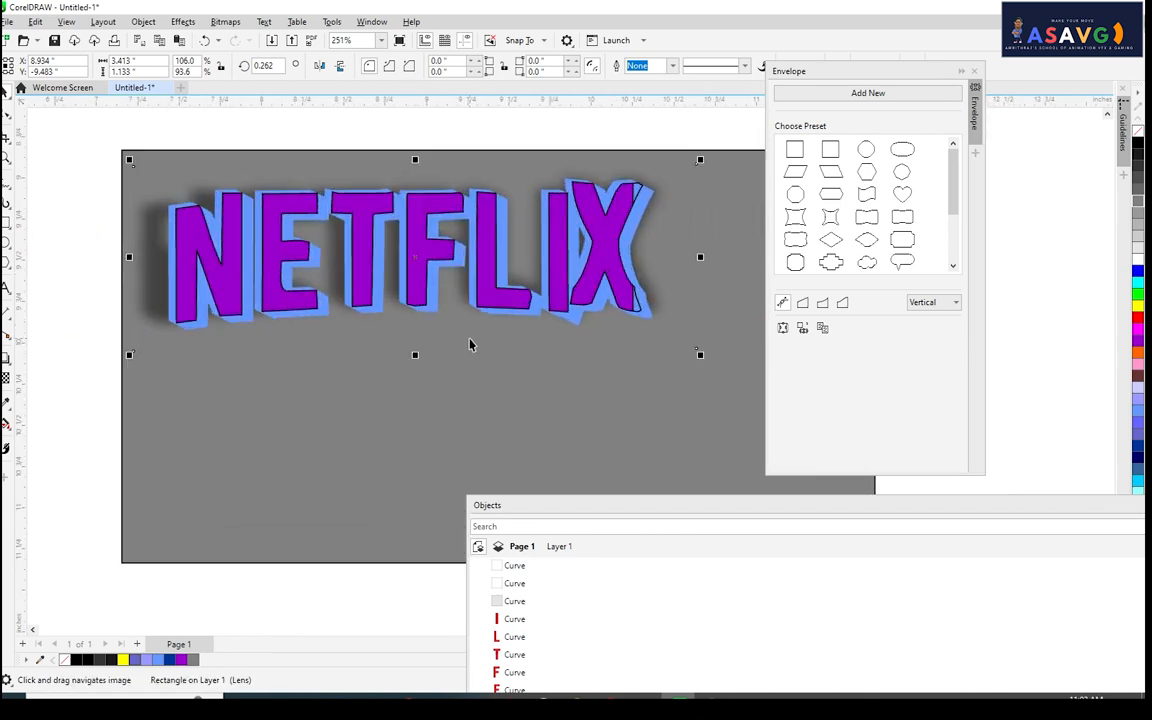
left_click(66, 21)
left_click(66, 21)
left_click(104, 22)
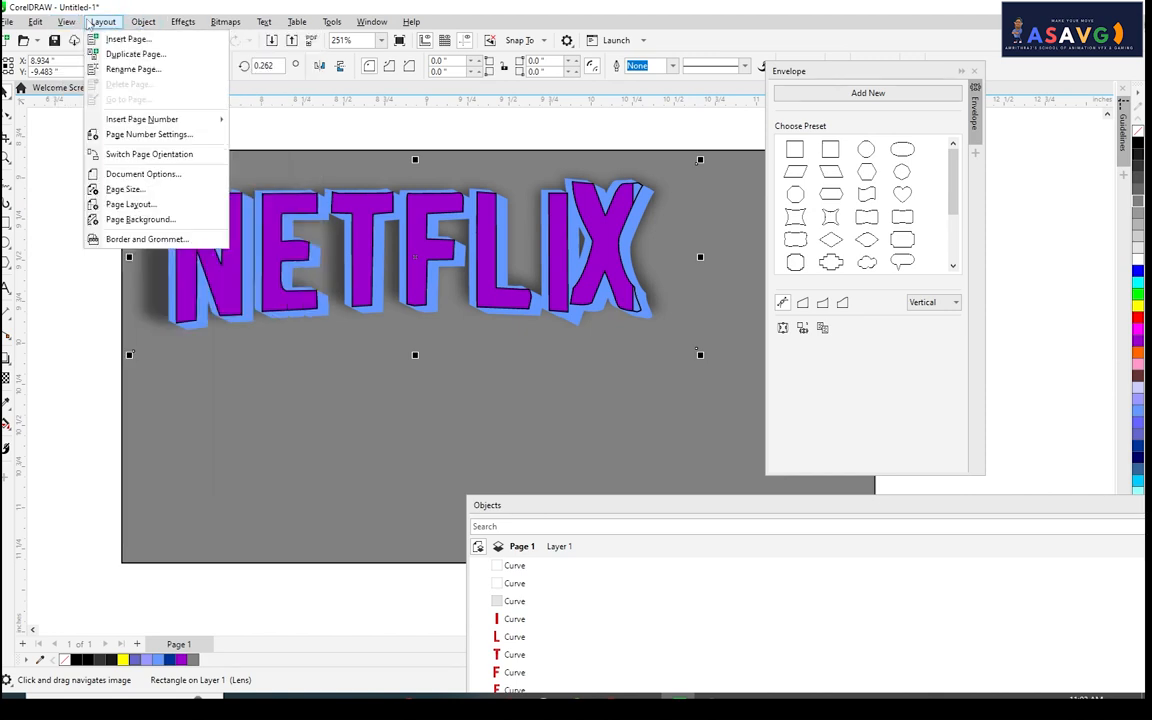
mouse_move(66, 24)
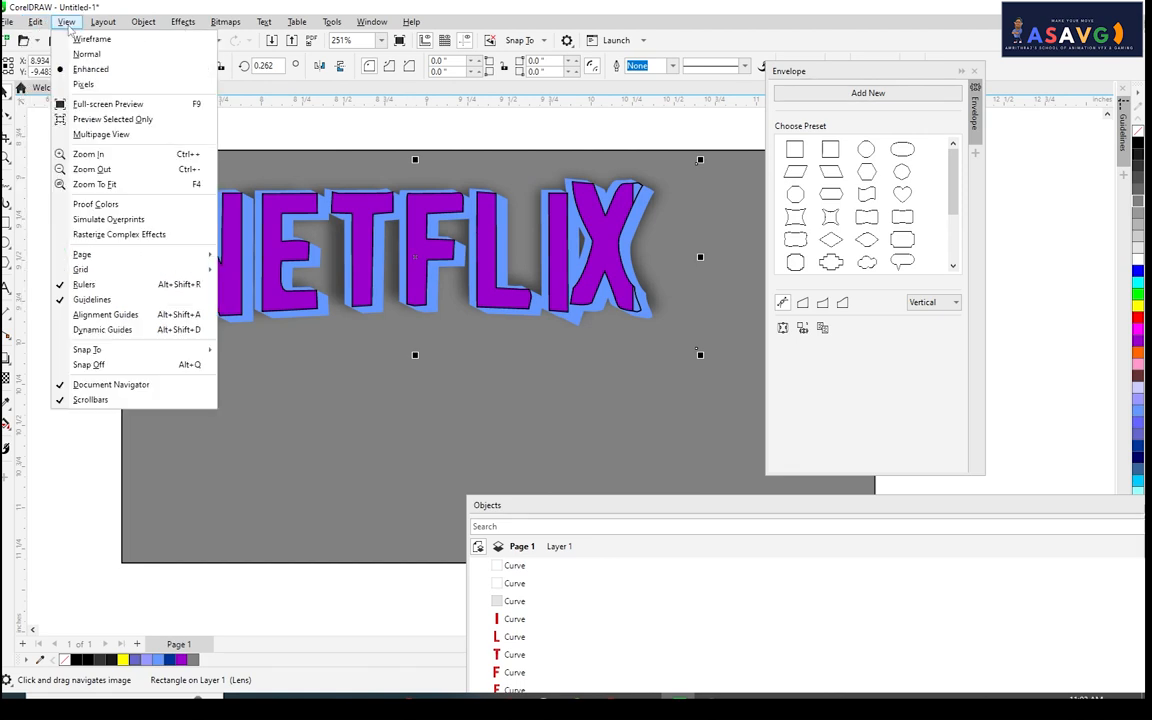
left_click(108, 104)
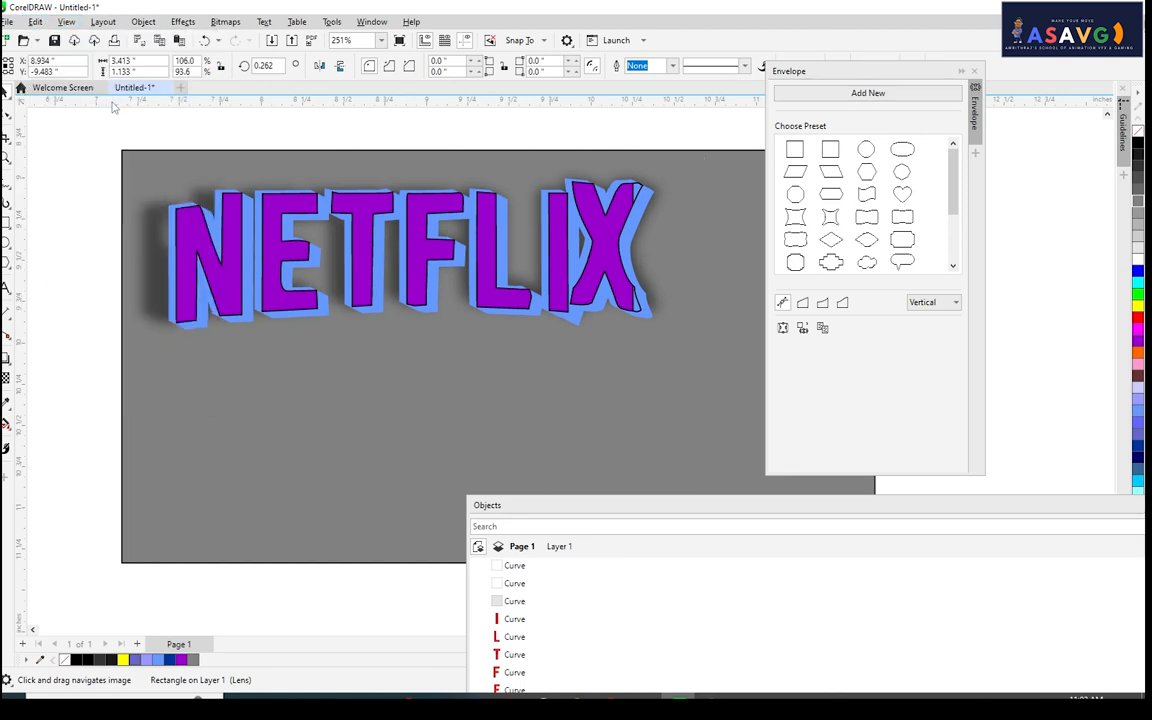
left_click(396, 357)
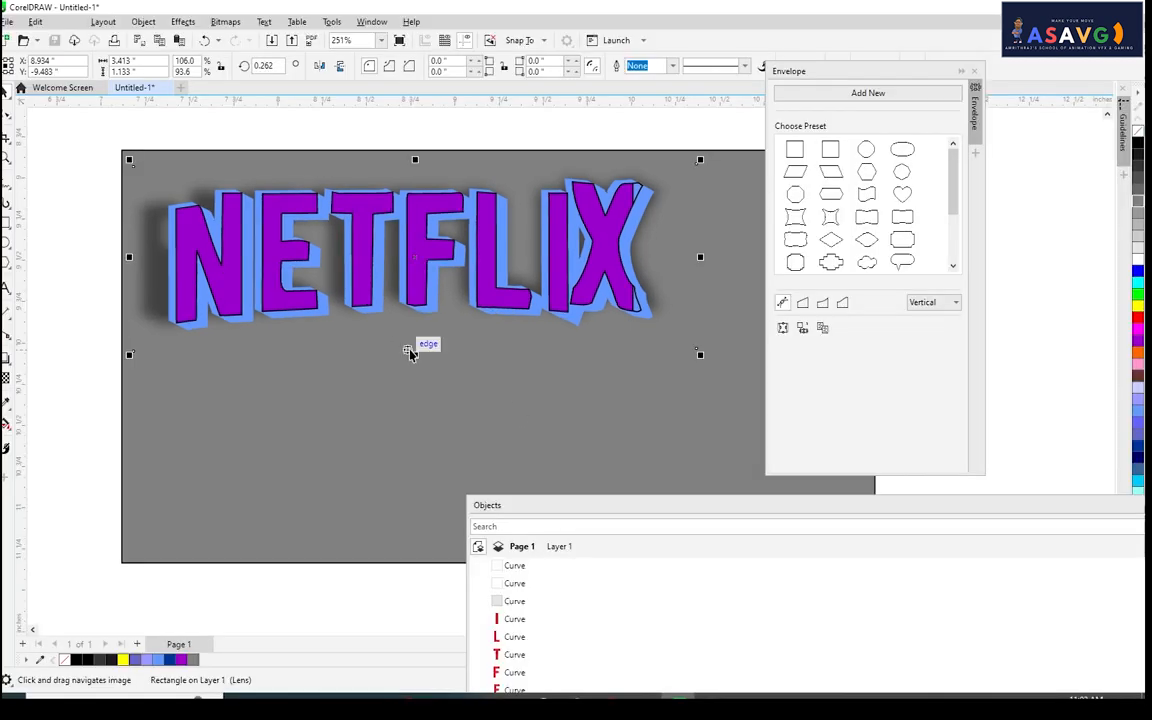
left_click_drag(350, 330, 427, 427)
scroll(497, 377, "up", 1)
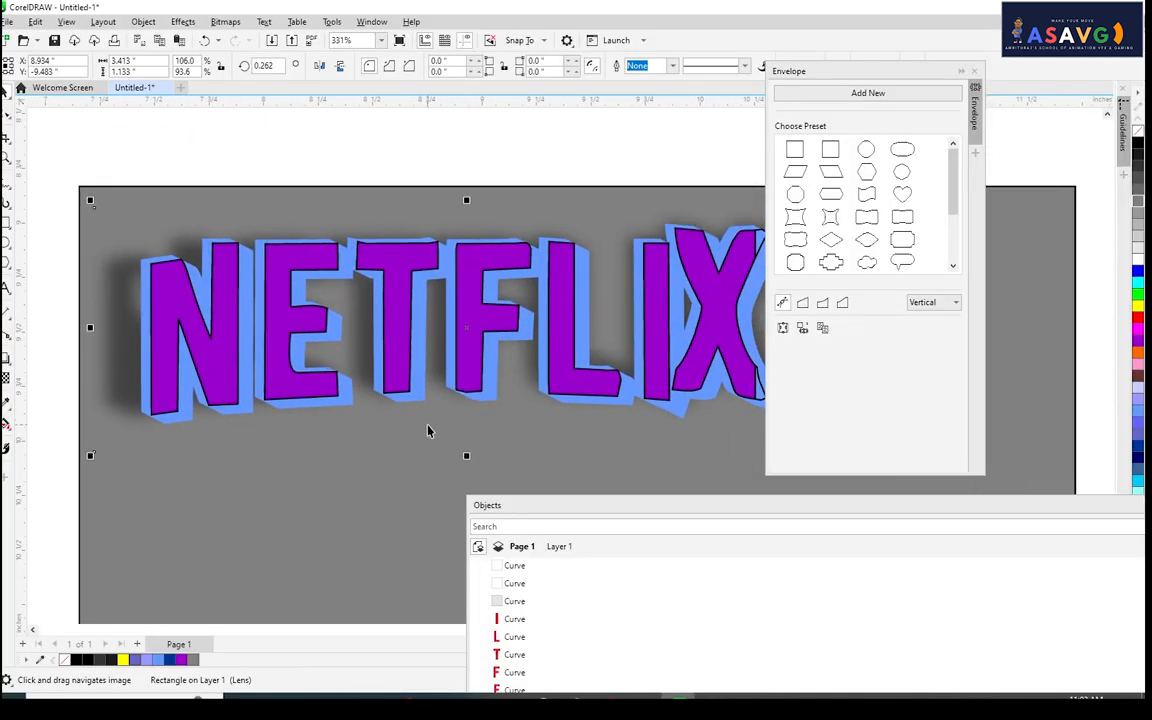
key("F9")
key("F9")
left_click_drag(506, 417, 598, 452)
key("F9")
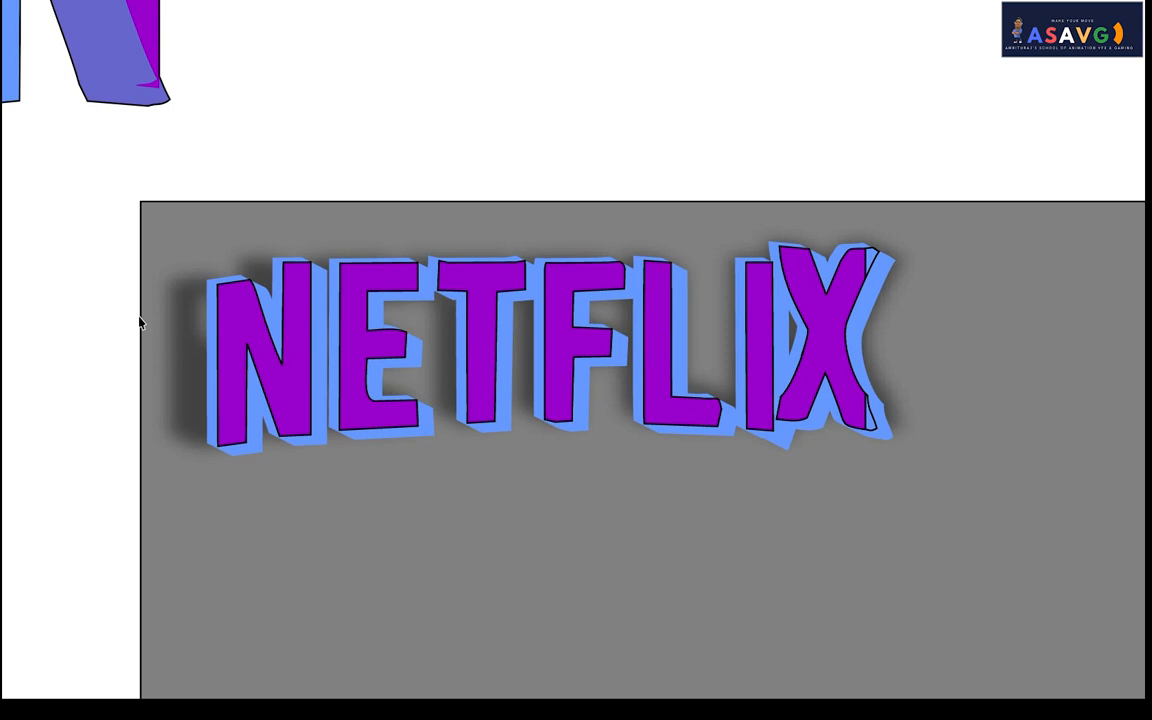
key("F9")
scroll(141, 322, "down", 4)
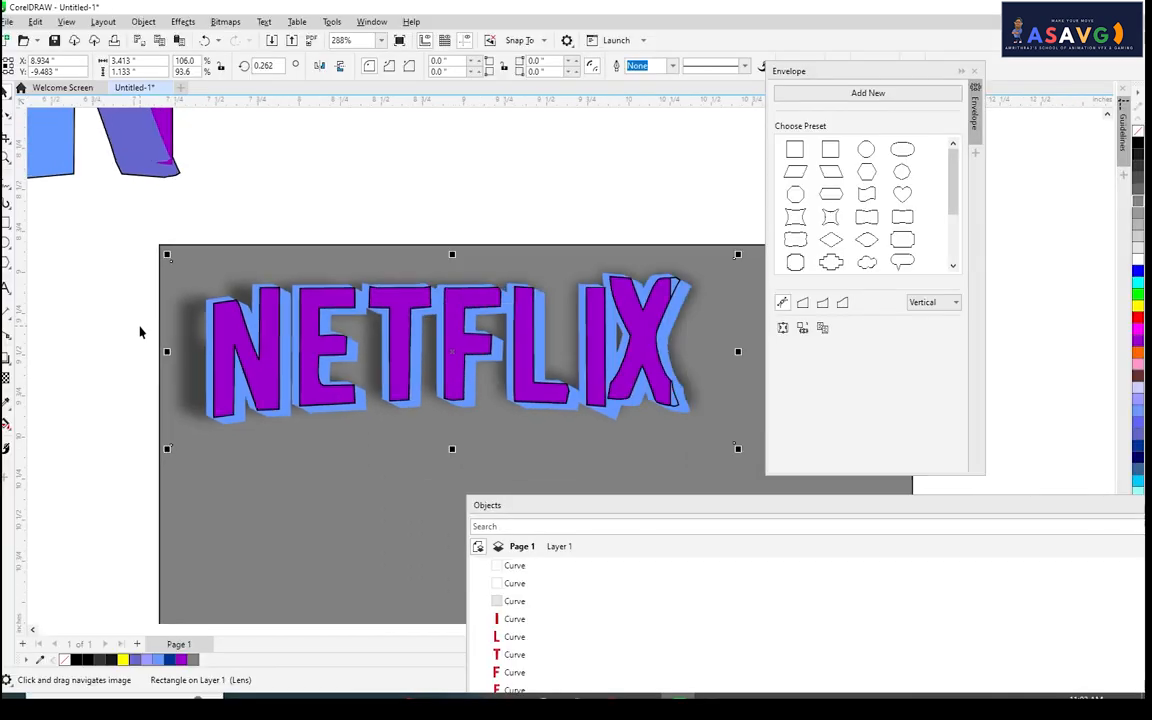
left_click_drag(235, 344, 410, 385)
scroll(366, 332, "up", 2)
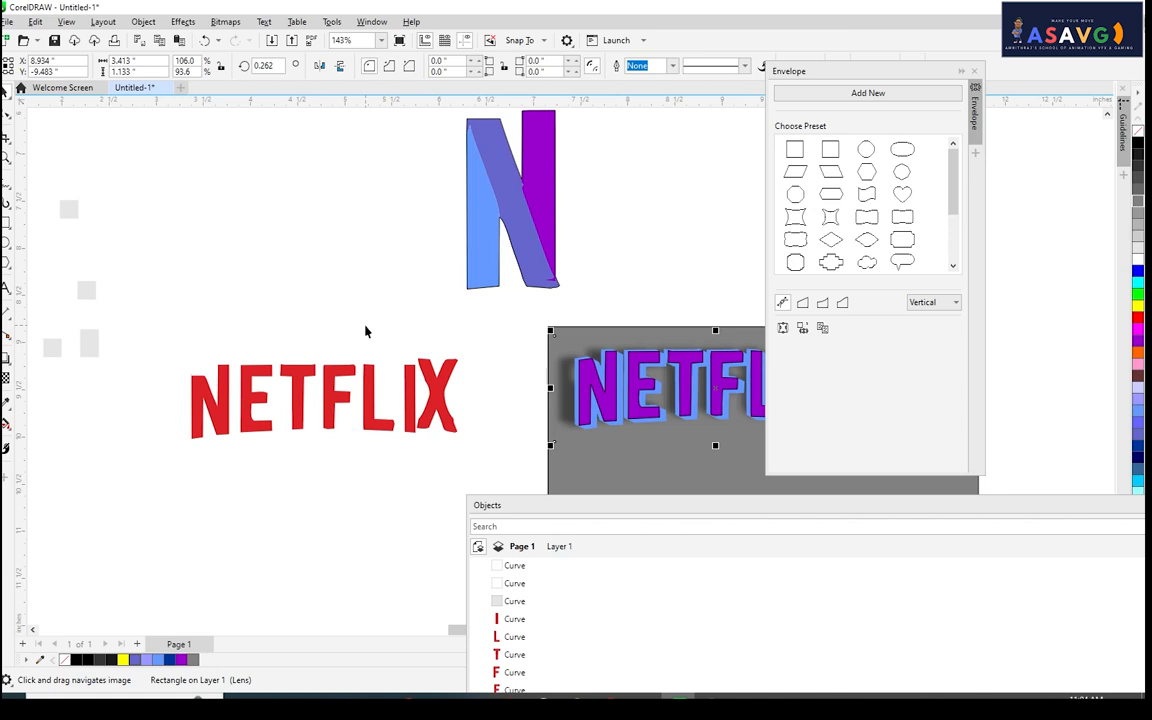
Try to round the drop shadow's corners with the Shape tool, and undo the edit.
left_click(5, 109)
left_click(44, 113)
scroll(534, 360, "up", 2)
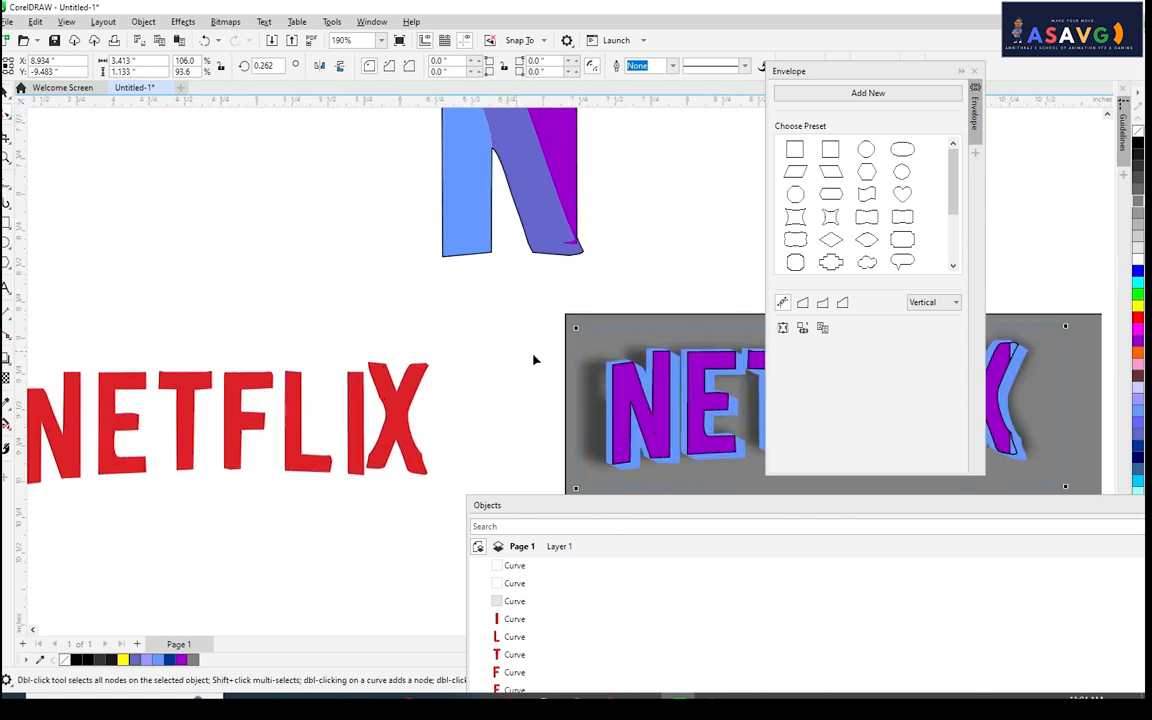
left_click_drag(711, 419, 288, 266)
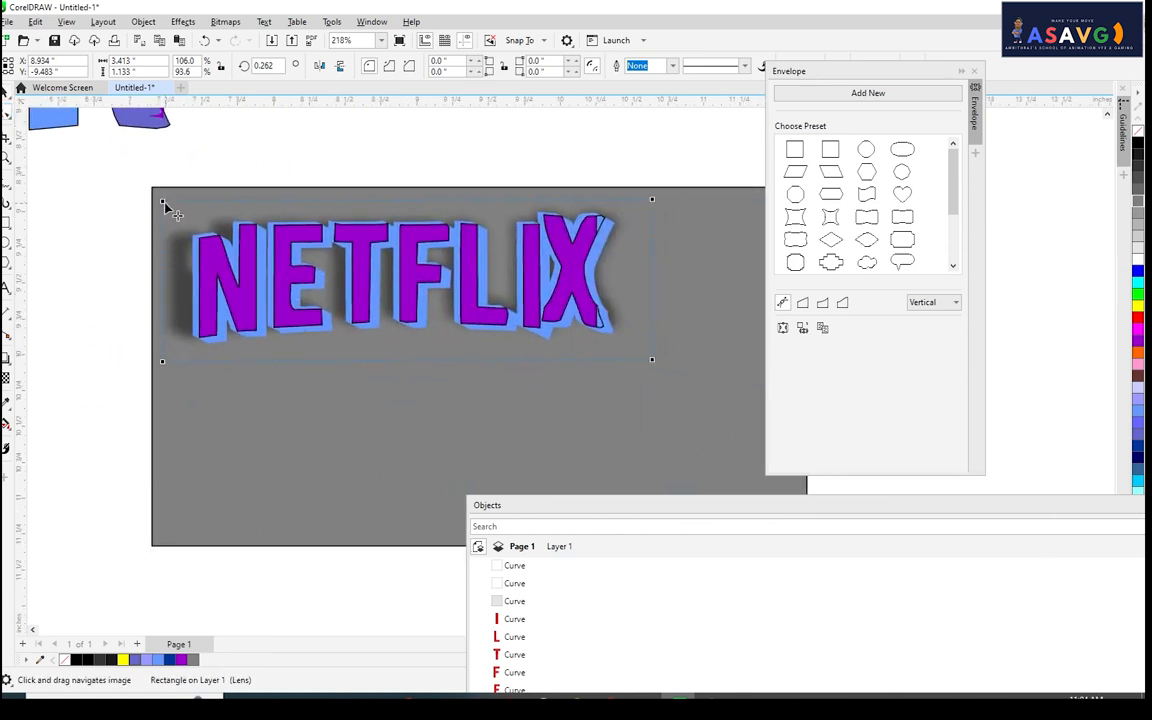
left_click_drag(165, 201, 204, 212)
key("ctrl+z")
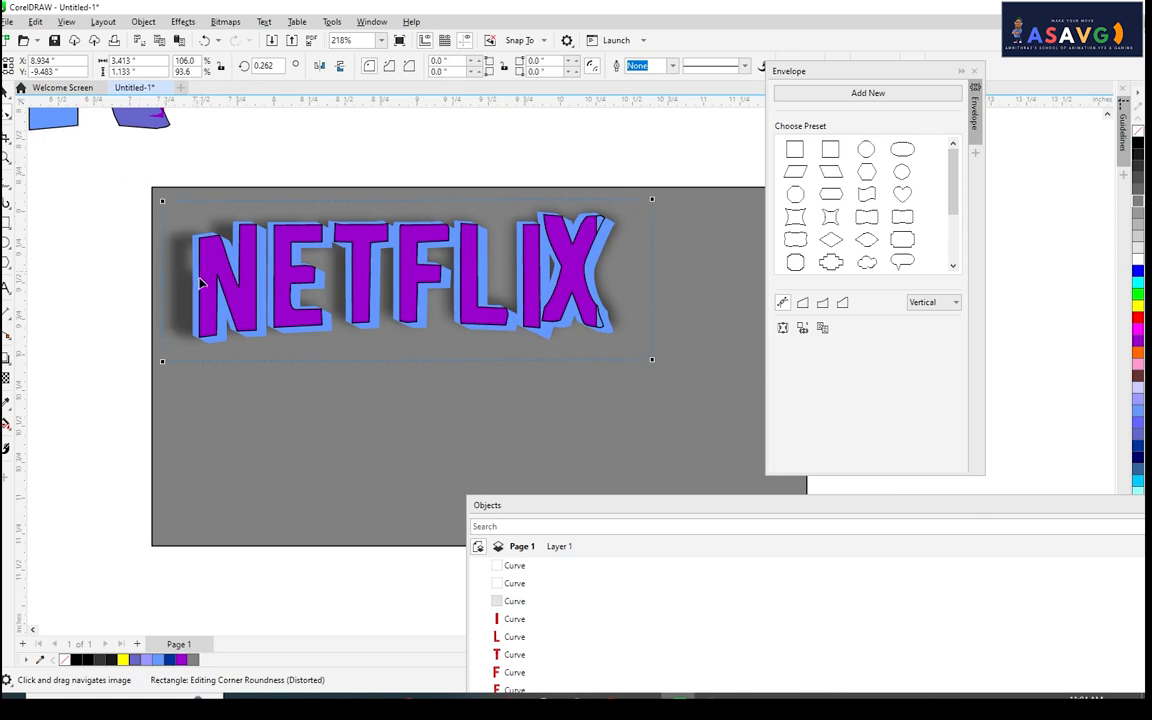
Ungroup the purple wordmark from its light blue block shadow and select the purple PowerClip lettering.
left_click(5, 88)
left_click(285, 278)
right_click(287, 277)
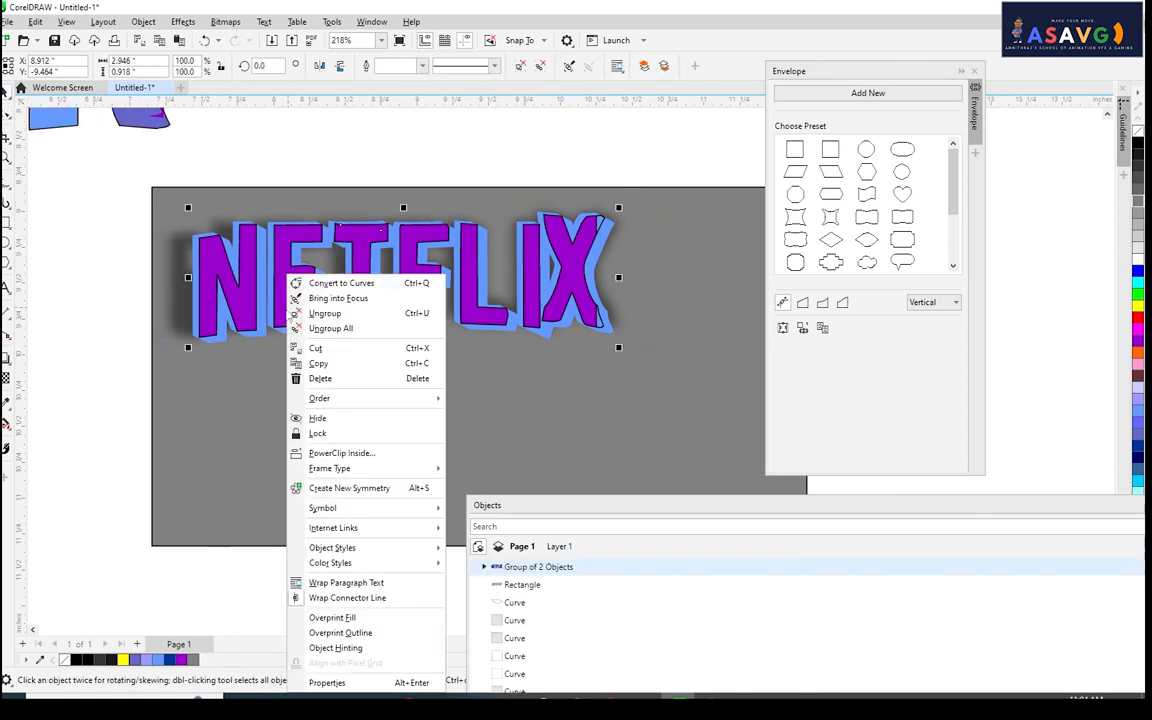
left_click(324, 313)
left_click(212, 258)
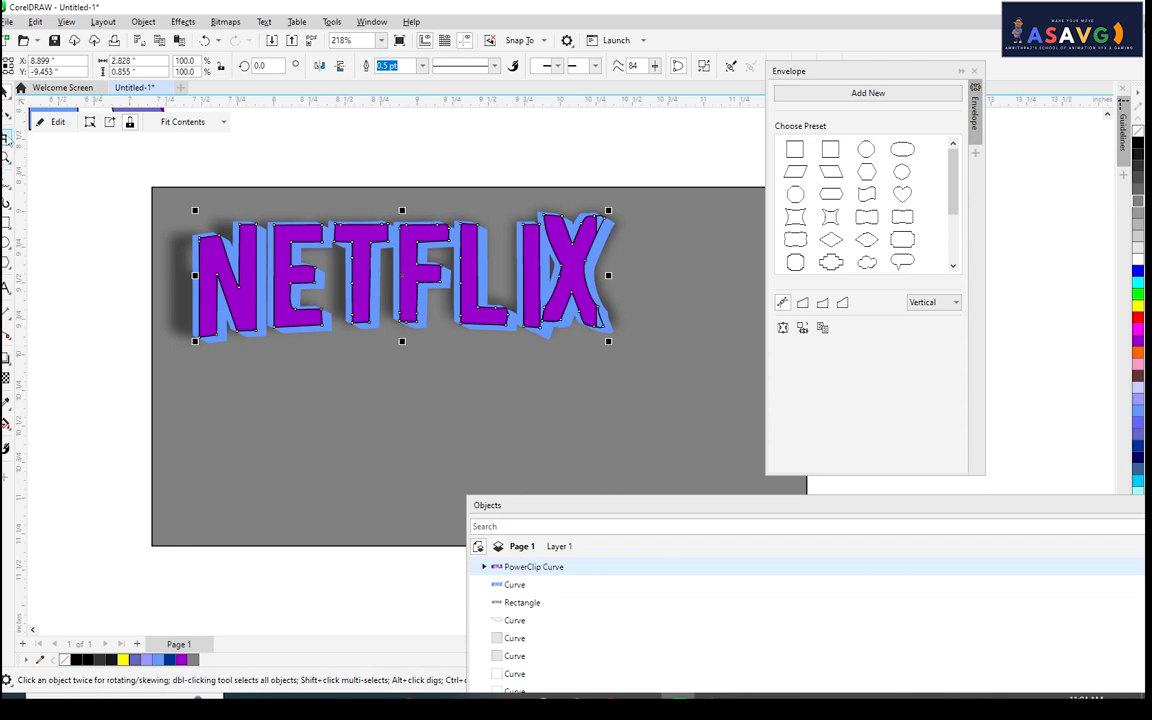
Try to reshape the top of the purple letter N by editing its nodes, and undo the edit.
left_click(8, 112)
left_click(40, 110)
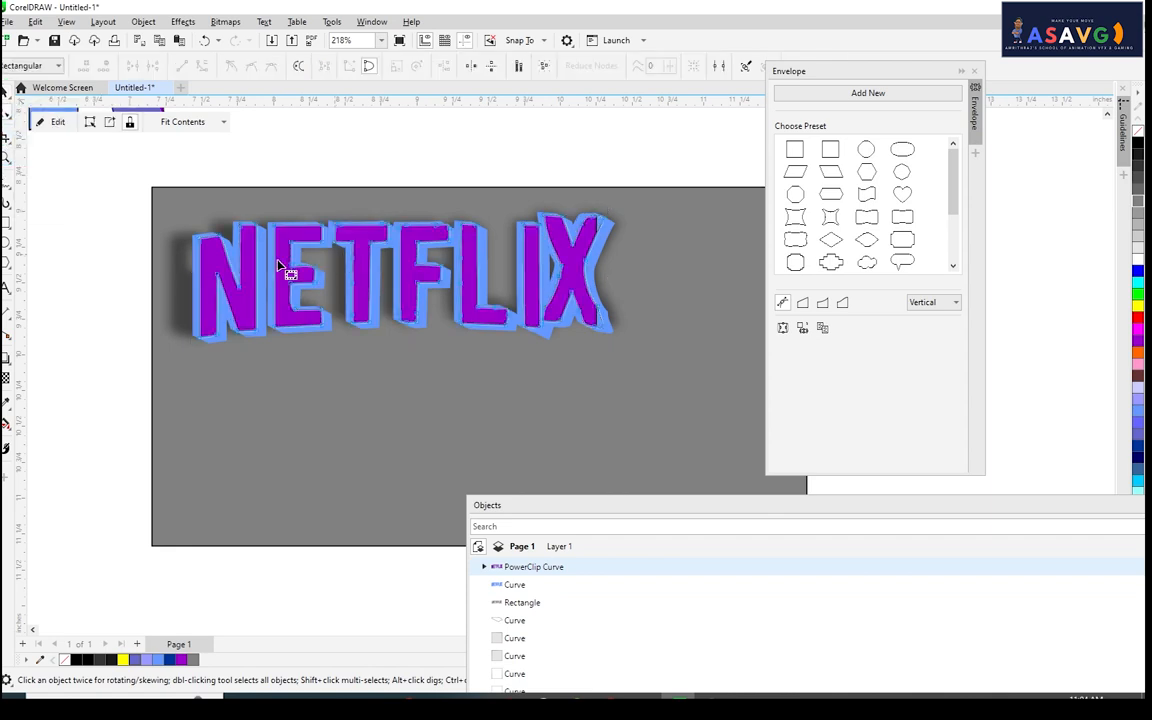
left_click(227, 246)
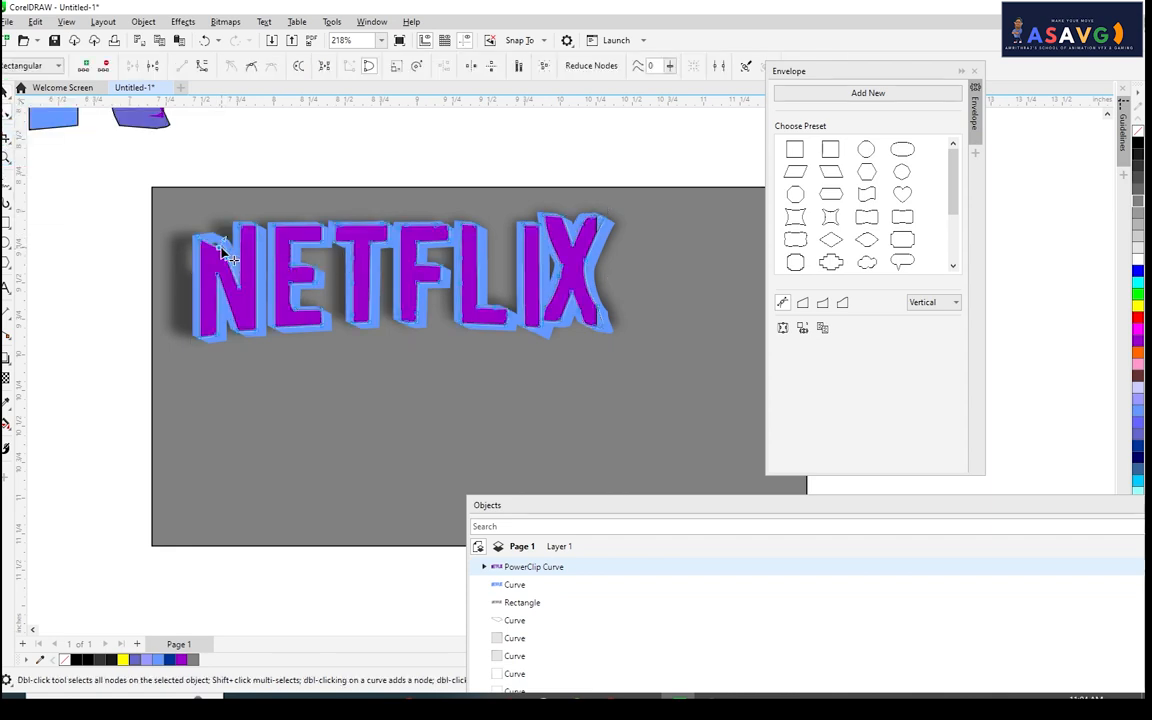
left_click(270, 160)
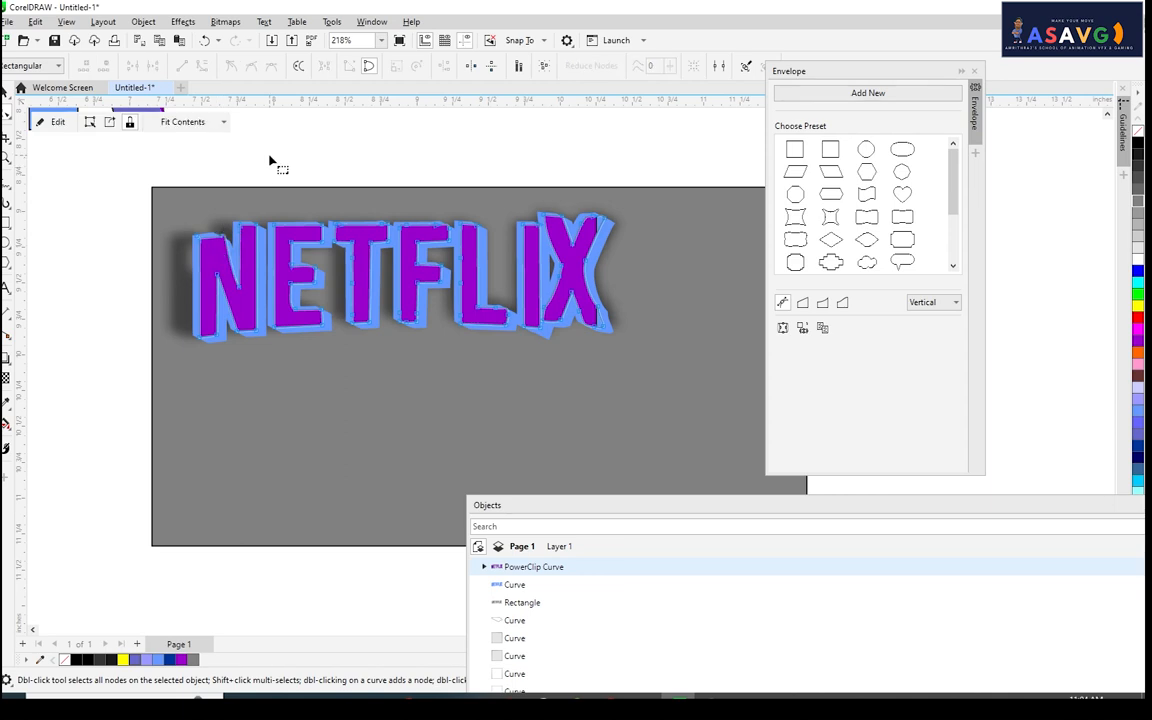
key("ctrl+z")
key("space")
Look over the Netflix wordmark artwork and the banana-shaped GRAPHICS lettering elsewhere in the document.
scroll(432, 278, "down", 6)
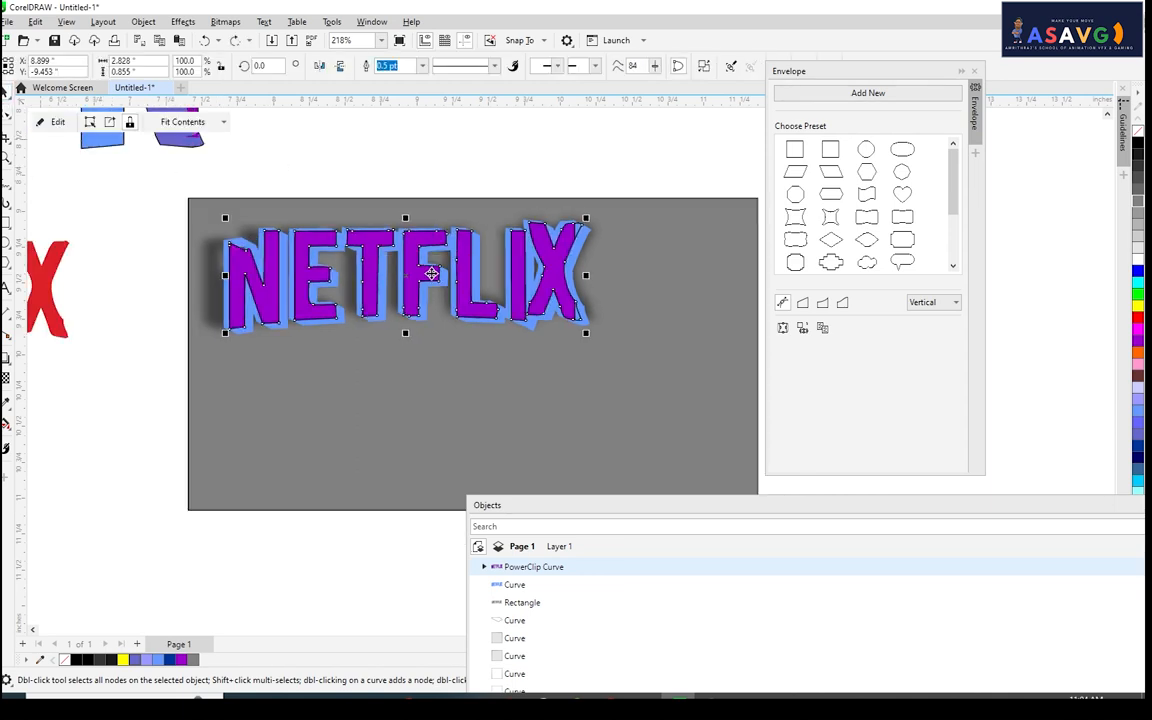
left_click_drag(437, 286, 581, 286)
left_click(375, 240)
scroll(429, 270, "up", 4)
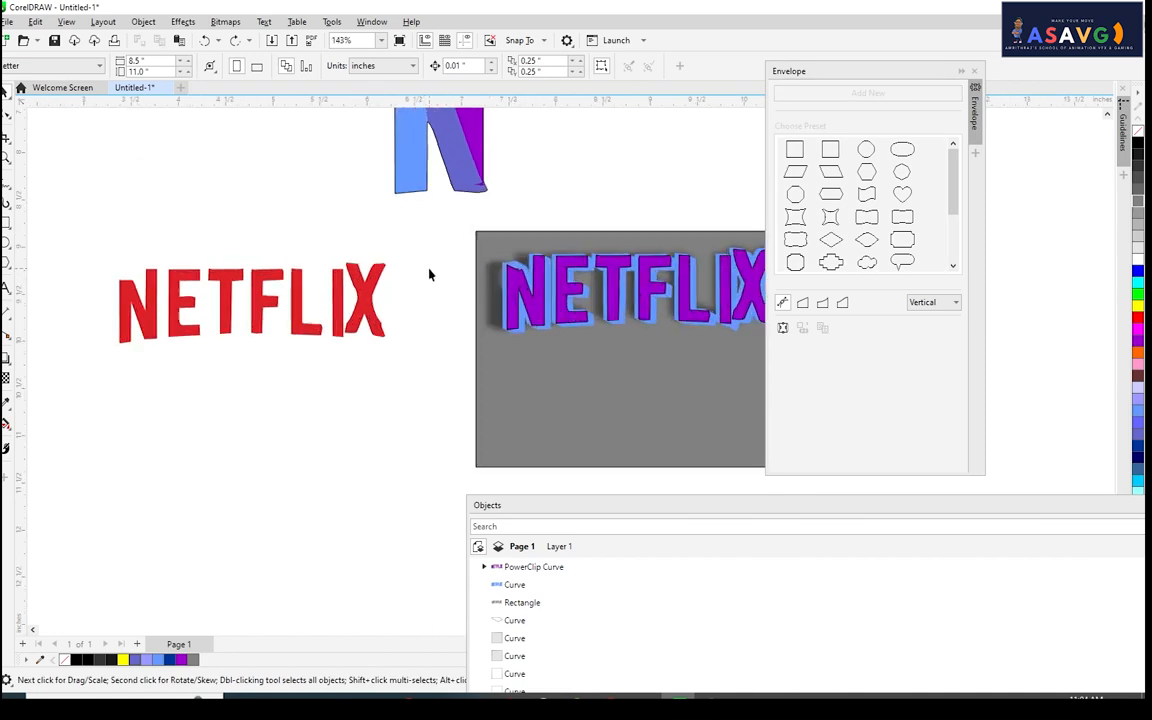
scroll(580, 305, "up", 2)
left_click_drag(648, 345, 366, 380)
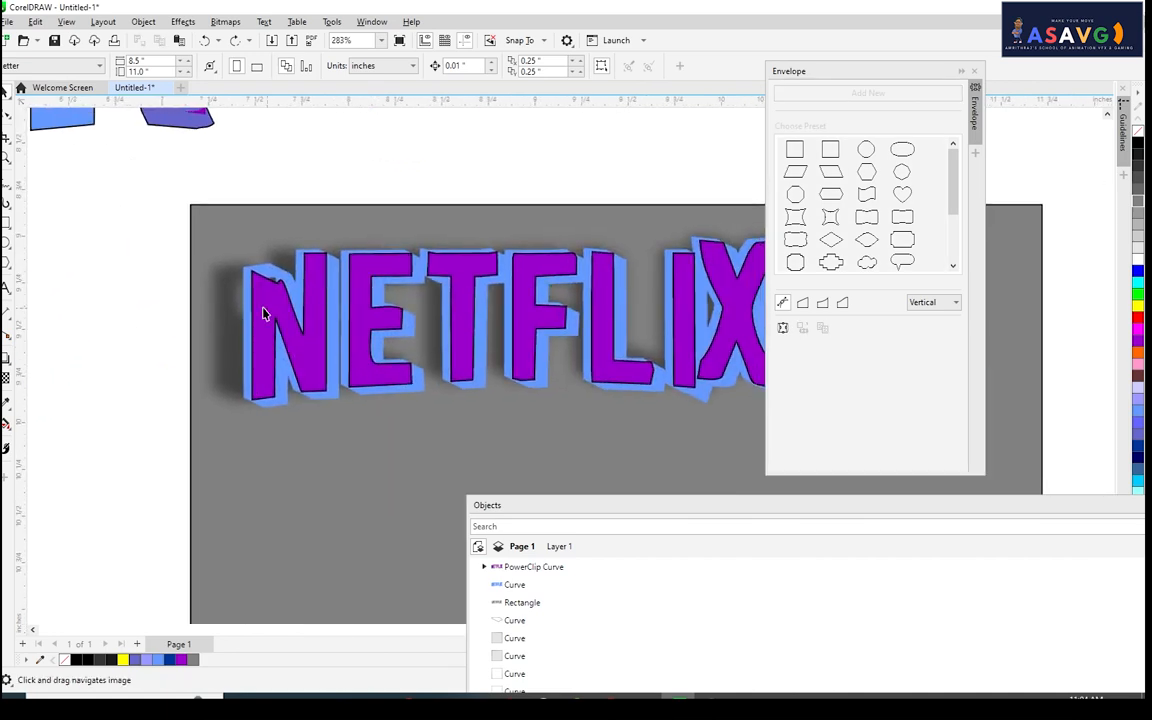
left_click(335, 302)
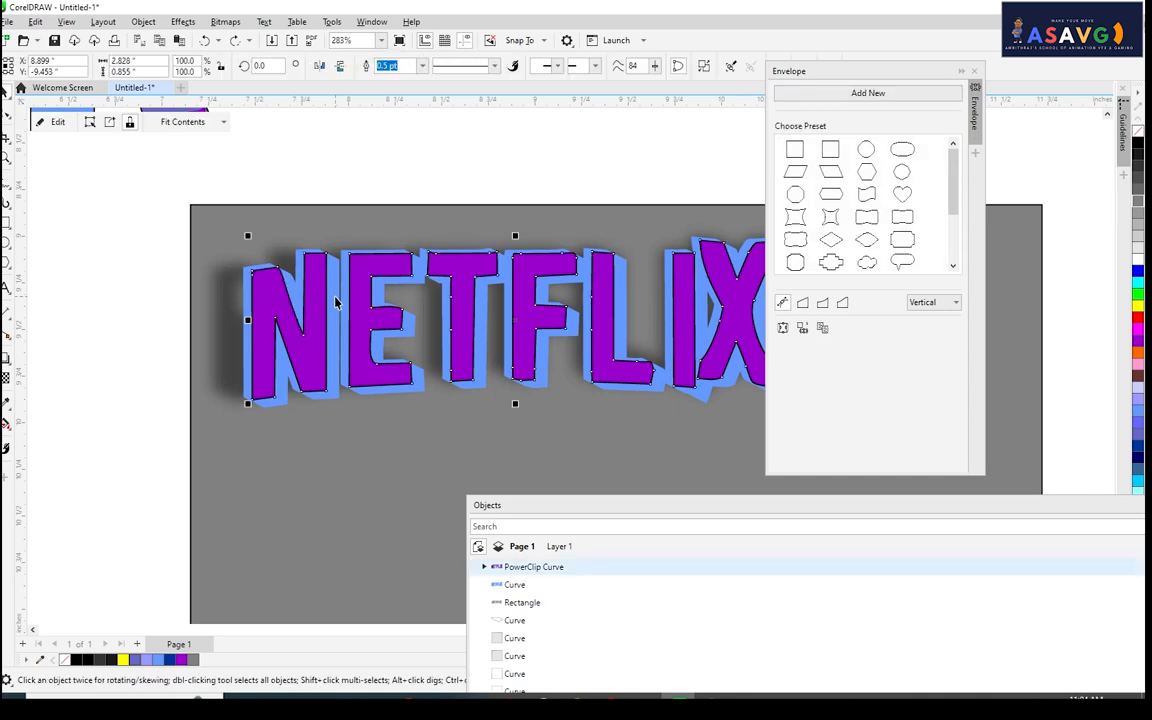
scroll(335, 302, "down", 6)
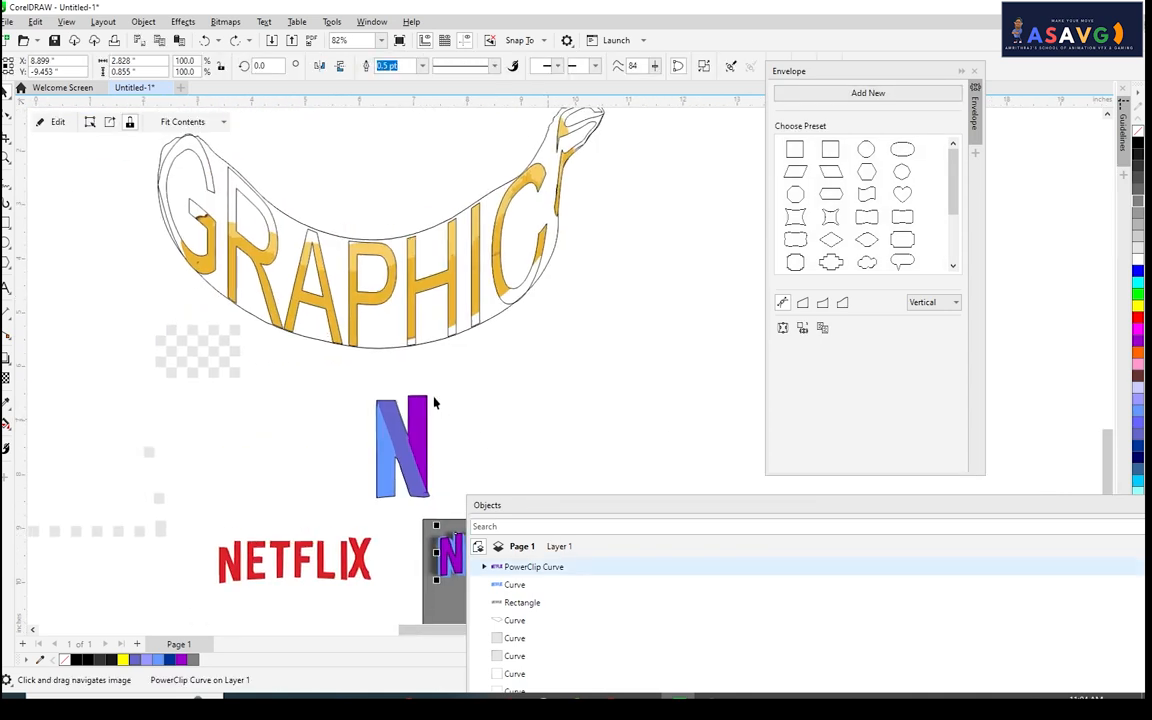
left_click_drag(435, 402, 488, 482)
scroll(430, 260, "down", 1)
left_click_drag(430, 260, 504, 589)
left_click_drag(488, 406, 605, 572)
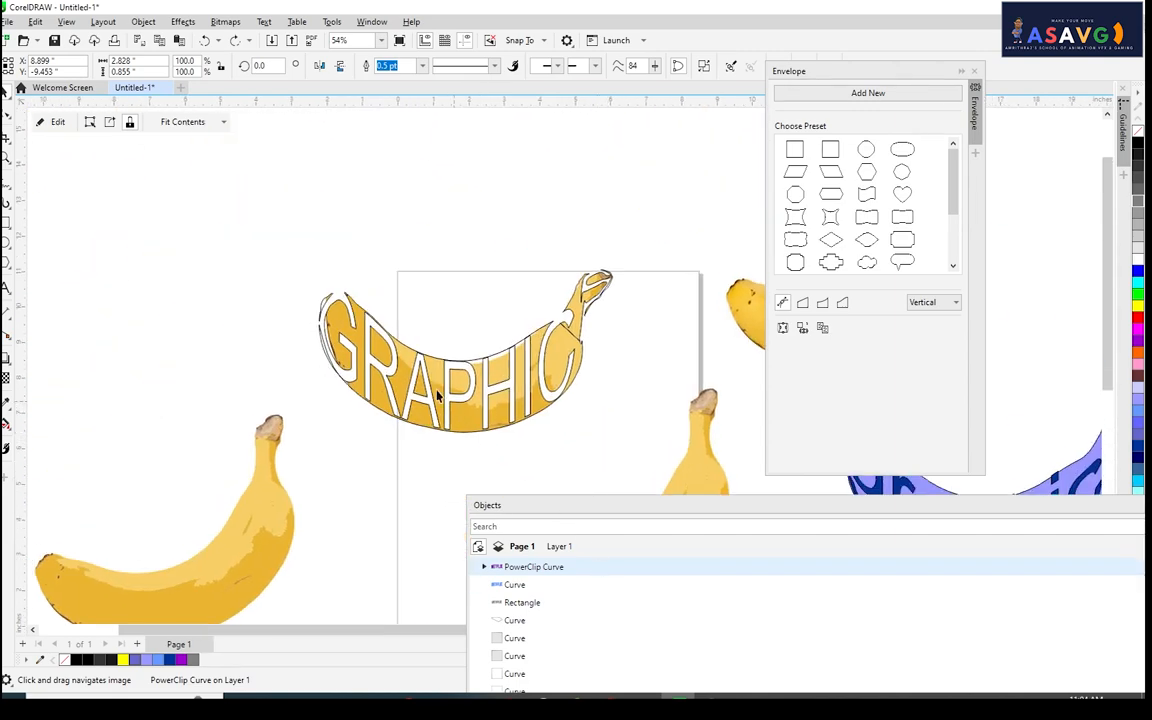
left_click(655, 463)
left_click(417, 360)
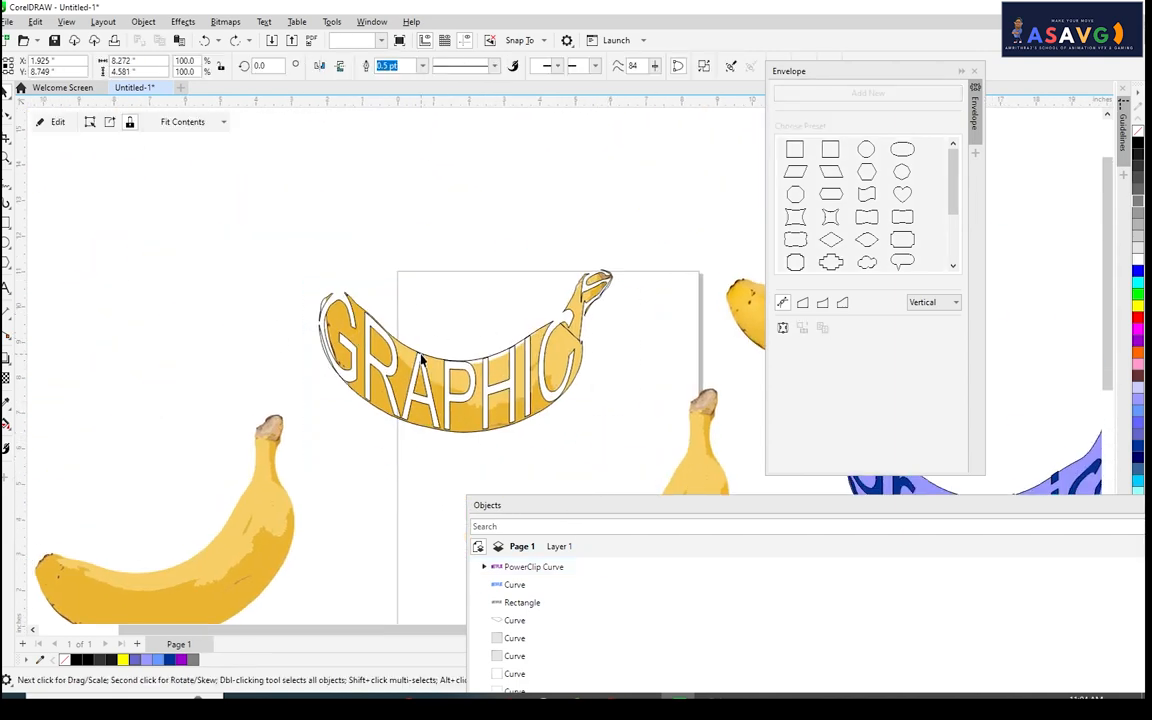
Move the banana-shaped GRAPHICS lettering up and left, clear of most of the page area.
left_click_drag(409, 364, 336, 234)
scroll(380, 302, "down", 1)
left_click_drag(383, 314, 377, 328)
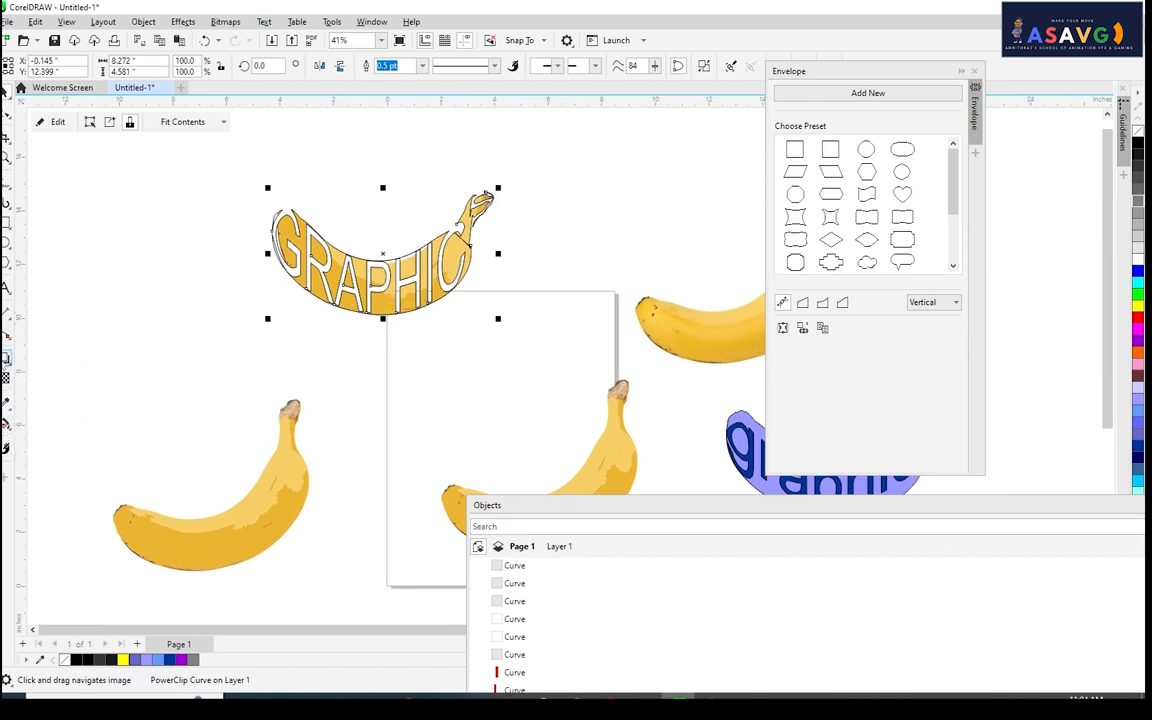
Try to give the banana-shaped GRAPHICS lettering a block shadow, and undo it.
left_click(9, 363)
left_click(8, 429)
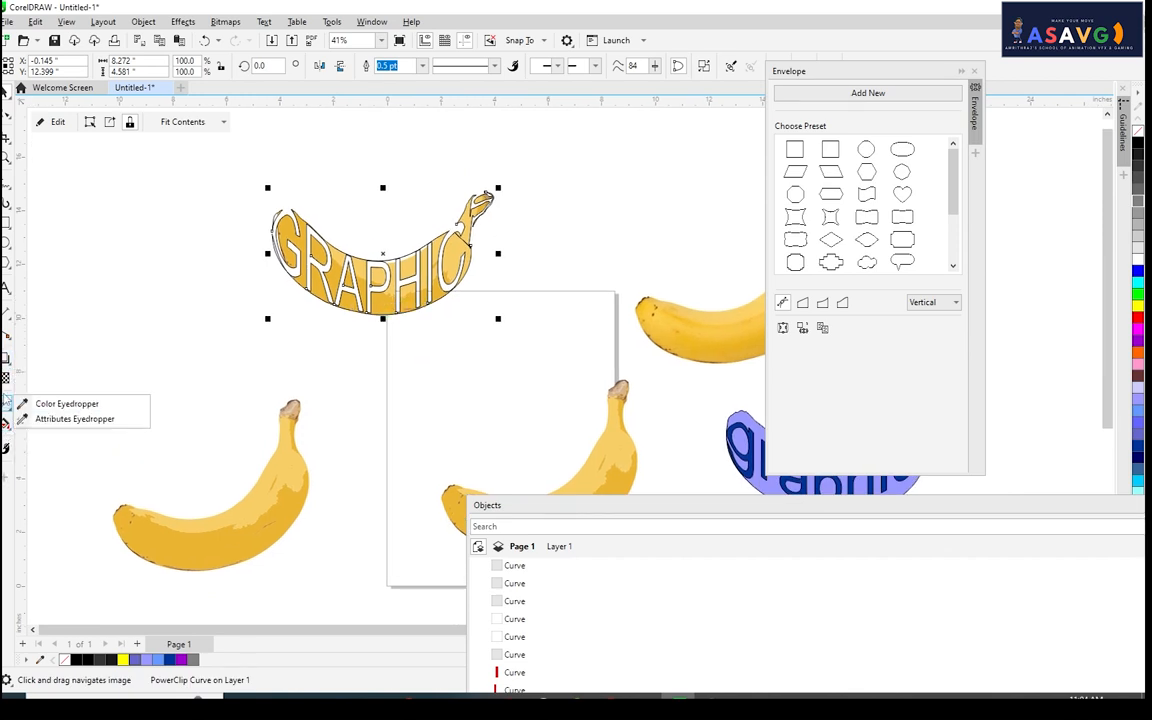
mouse_move(8, 361)
left_click(60, 448)
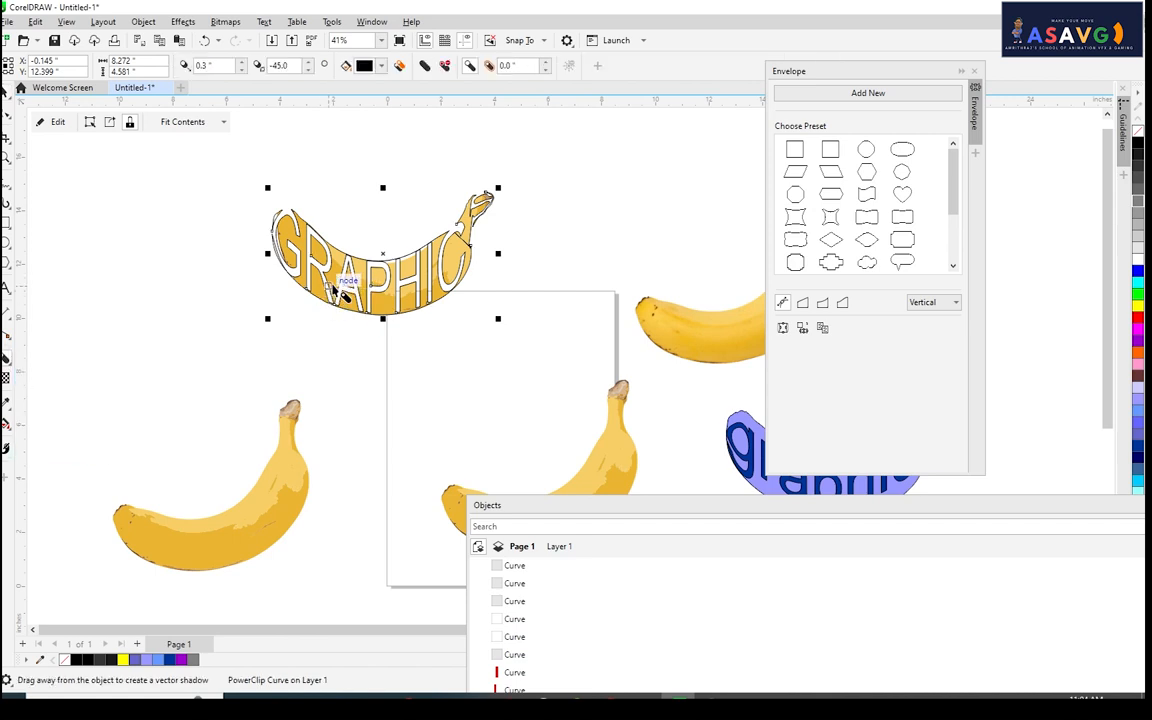
left_click_drag(334, 290, 393, 382)
key("ctrl+z")
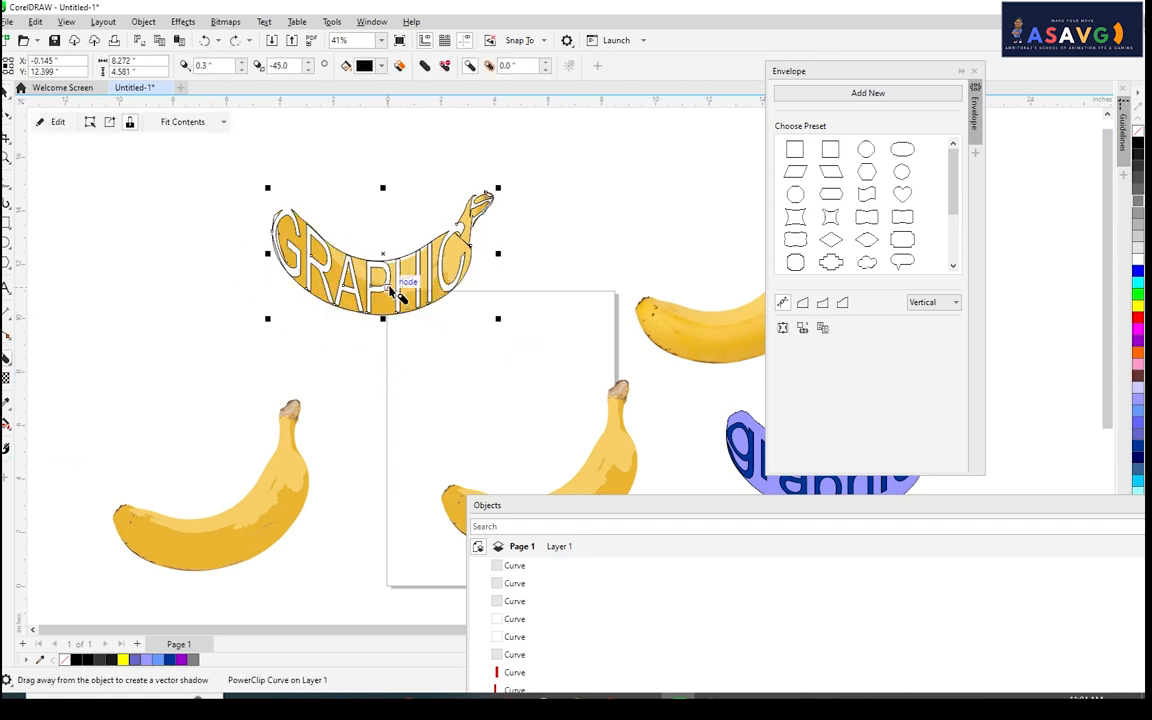
left_click_drag(390, 282, 428, 289)
key("ctrl+z")
Add a black drop shadow to the GRAPHICS banana, cast horizontally from its left edge past its right end.
left_click(7, 357)
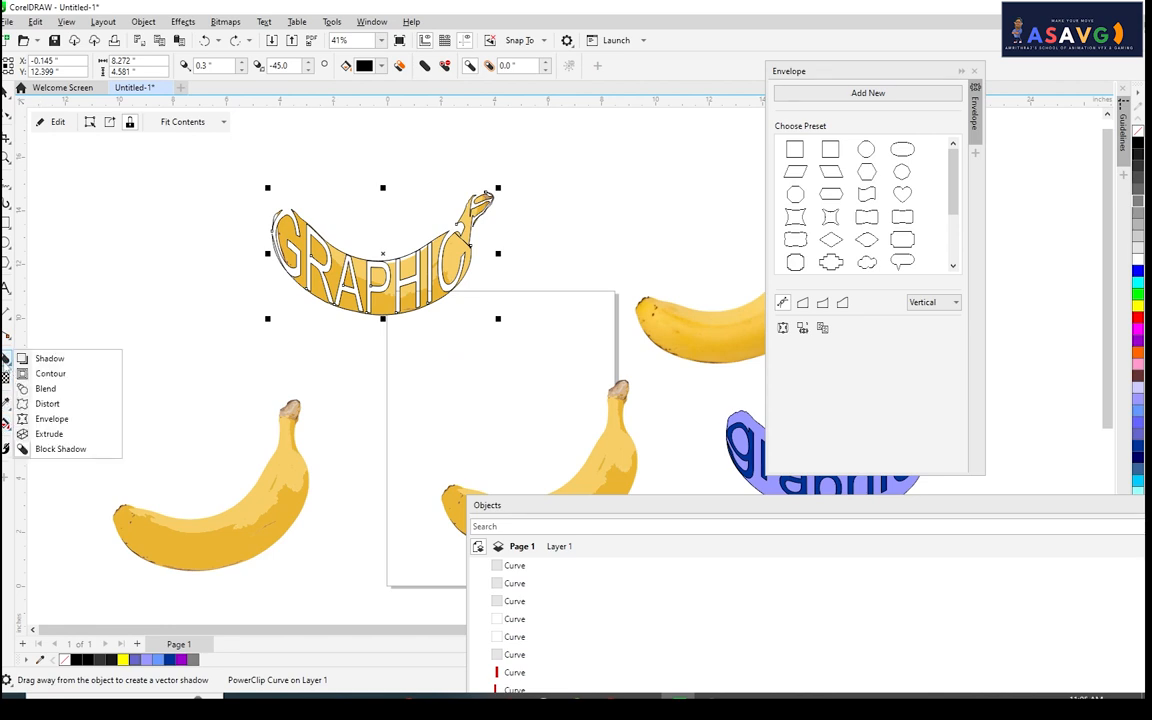
left_click(50, 358)
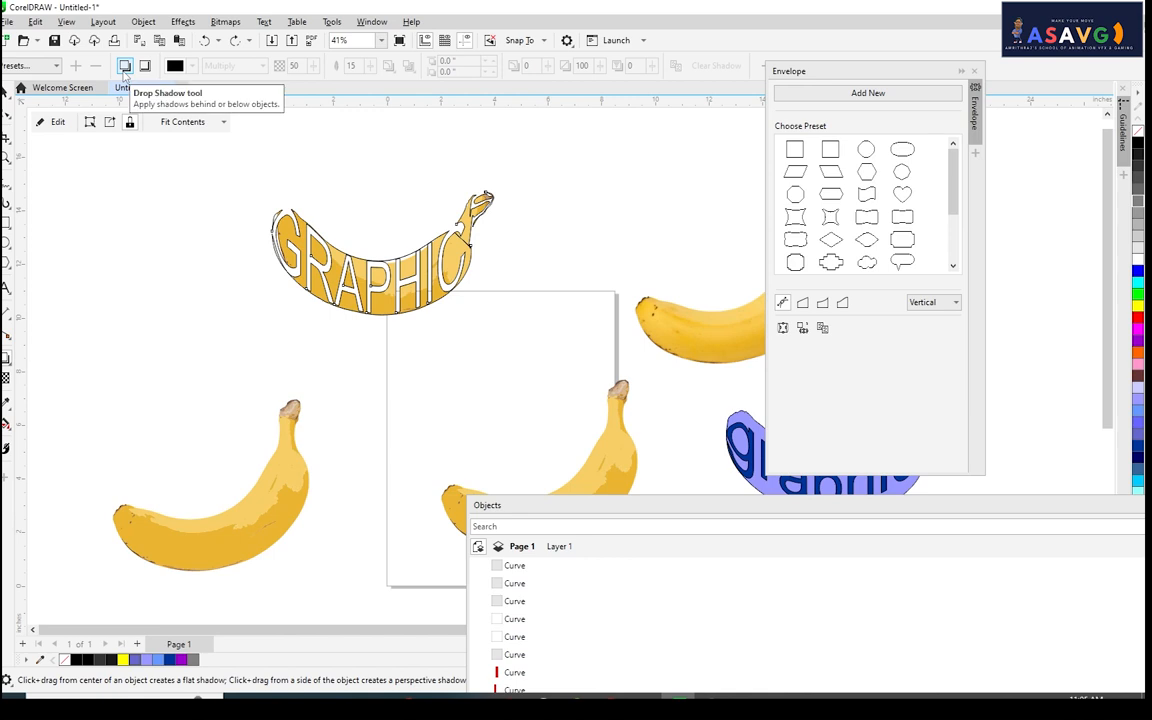
left_click_drag(274, 252, 503, 264)
scroll(503, 264, "up", 2)
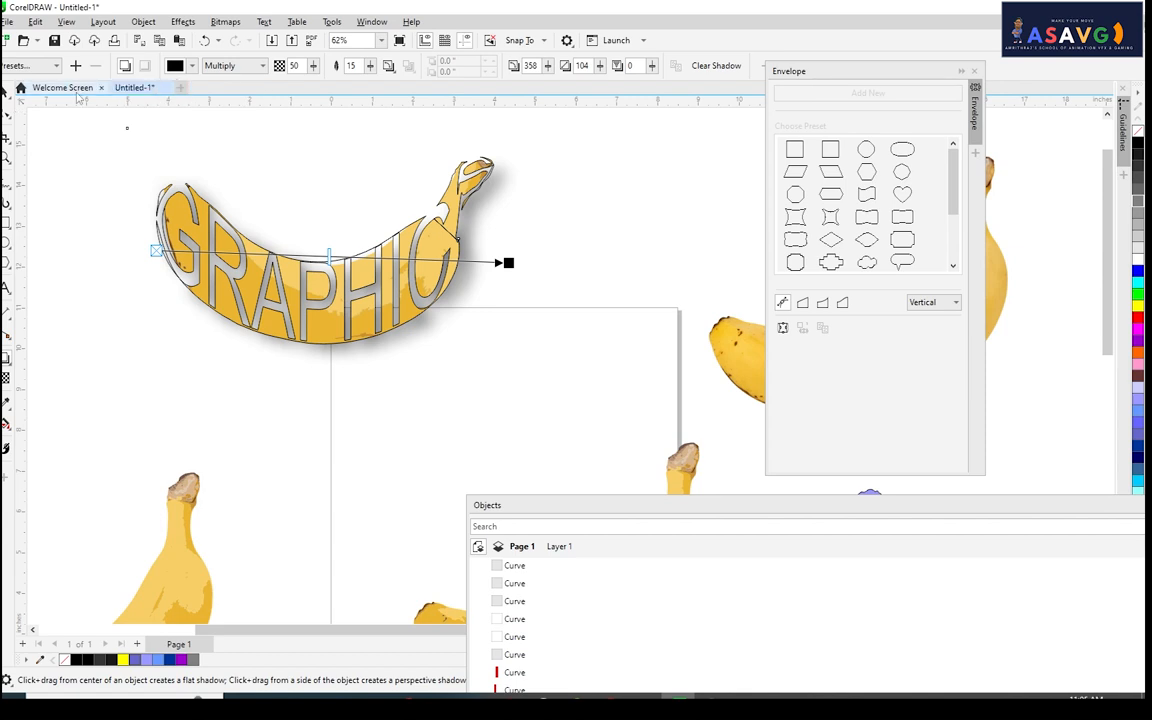
Try the Perspective Bottom Left shadow preset on the banana lettering, and replace it with the Small Glow preset.
left_click(40, 65)
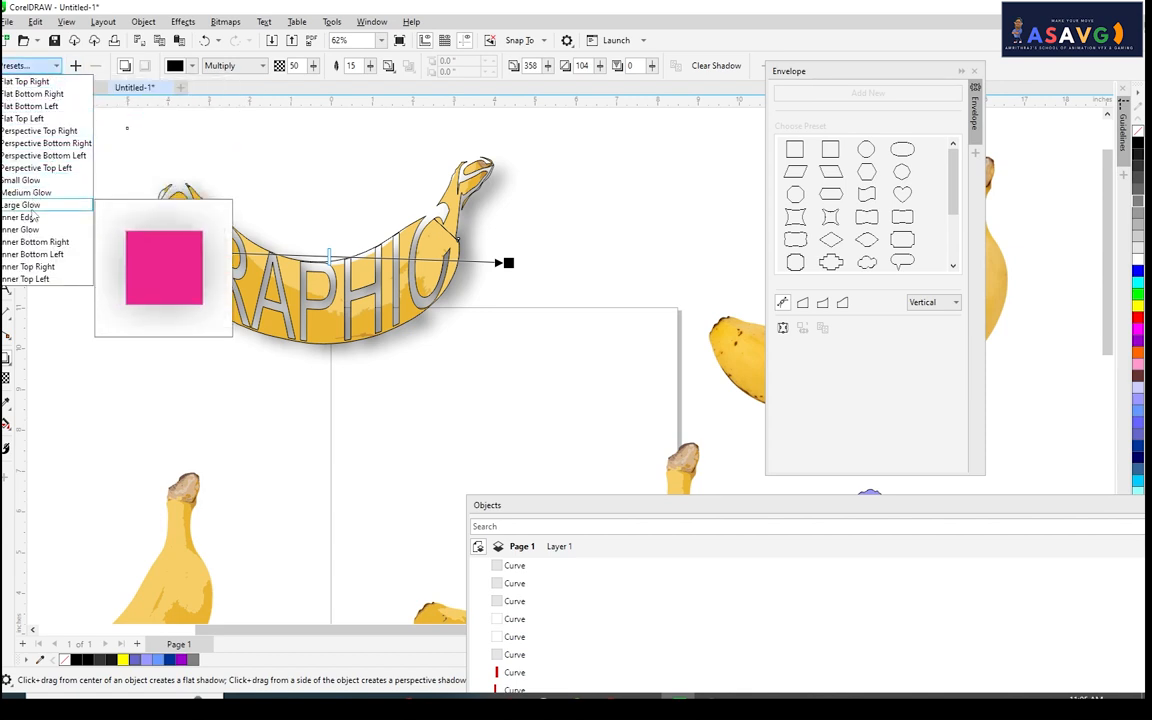
left_click(43, 155)
left_click(33, 66)
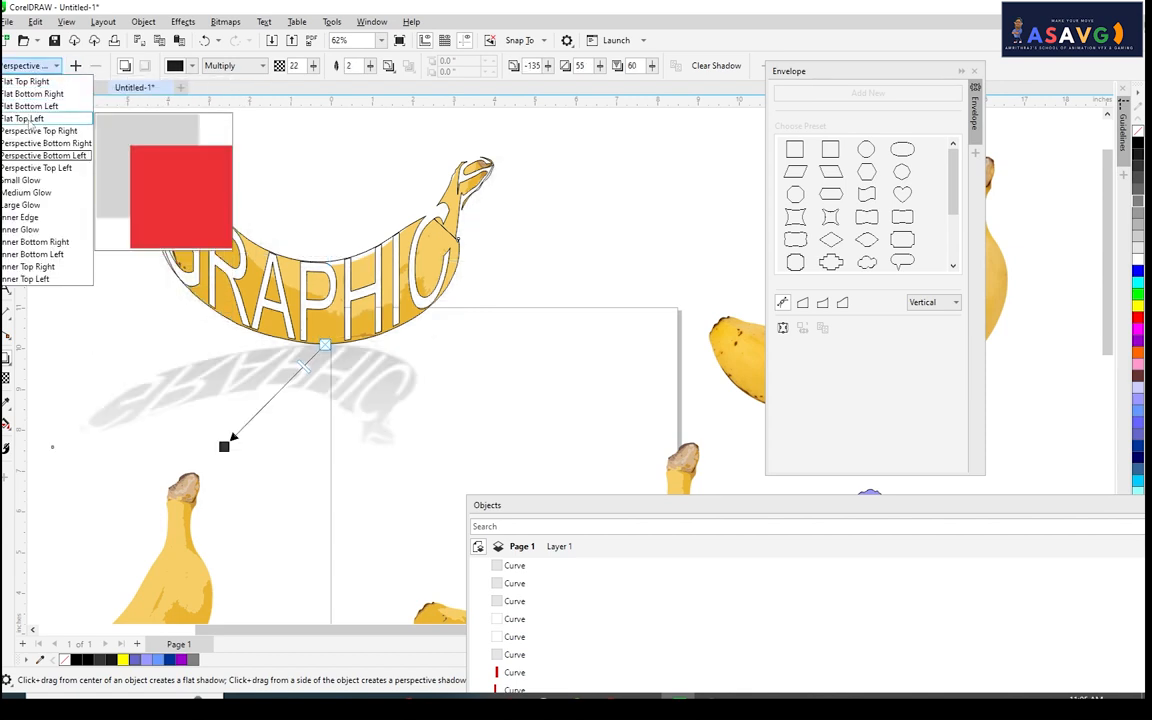
left_click(22, 180)
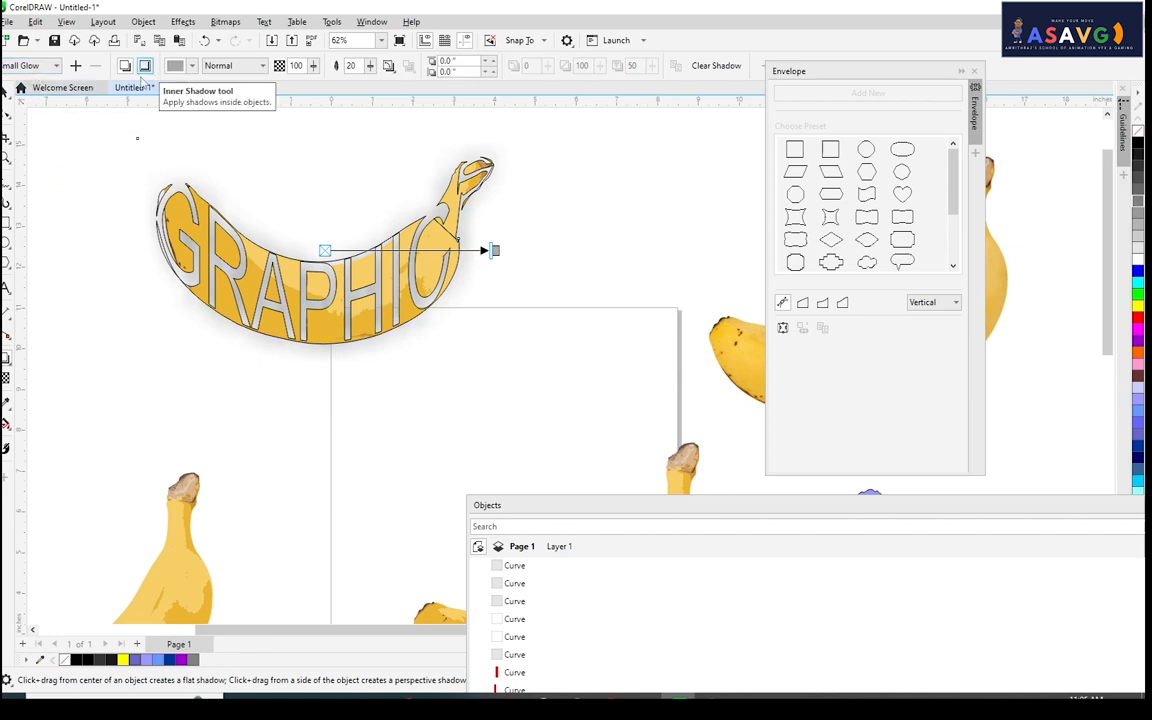
Try adjusting the glow's extent and switching between inner and drop shadow modes, and undo the changes.
left_click_drag(481, 251, 494, 251)
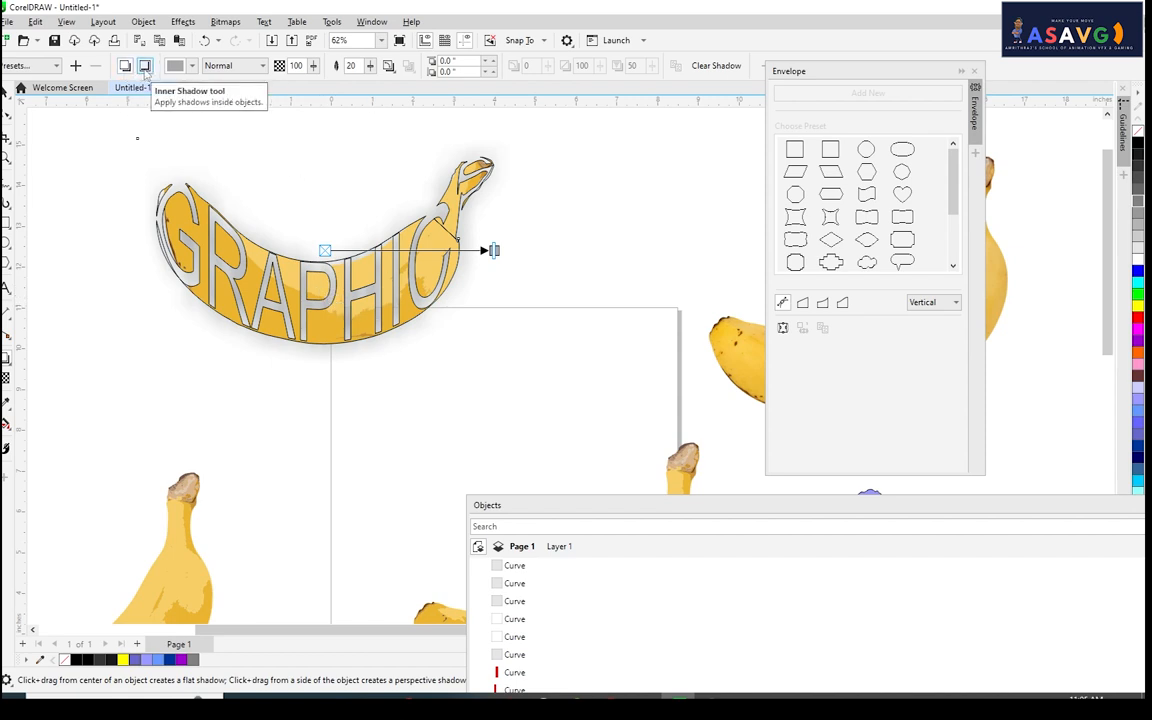
left_click(144, 65)
left_click(124, 65)
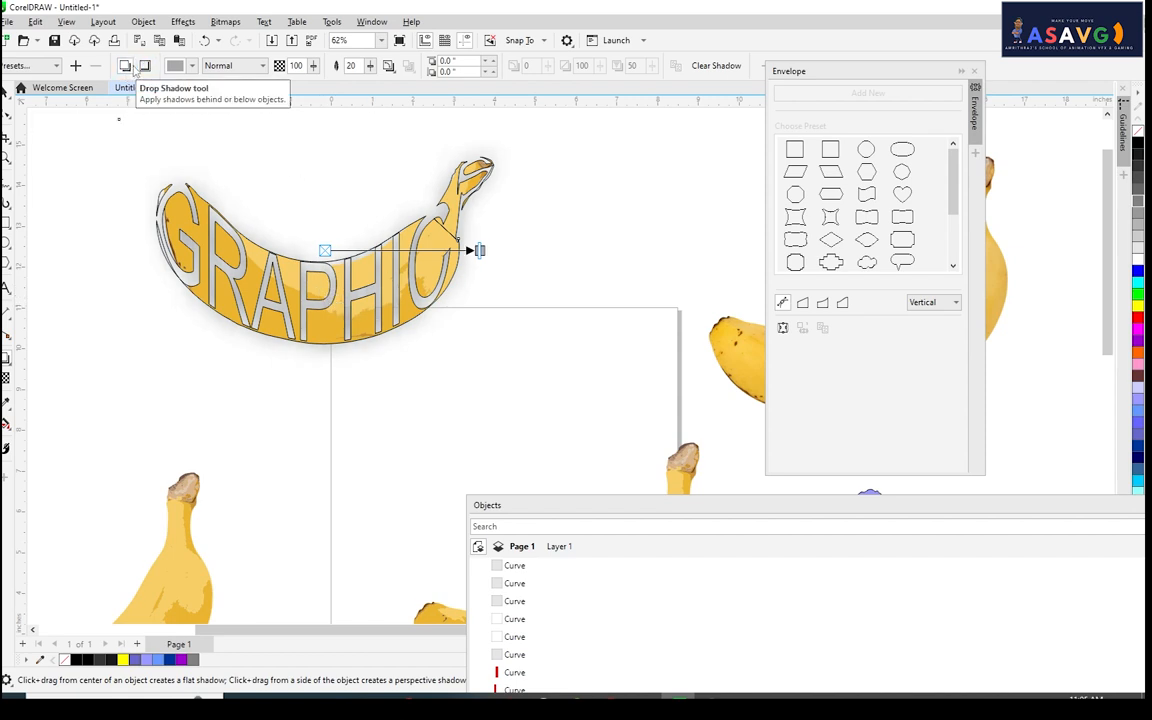
left_click(142, 66)
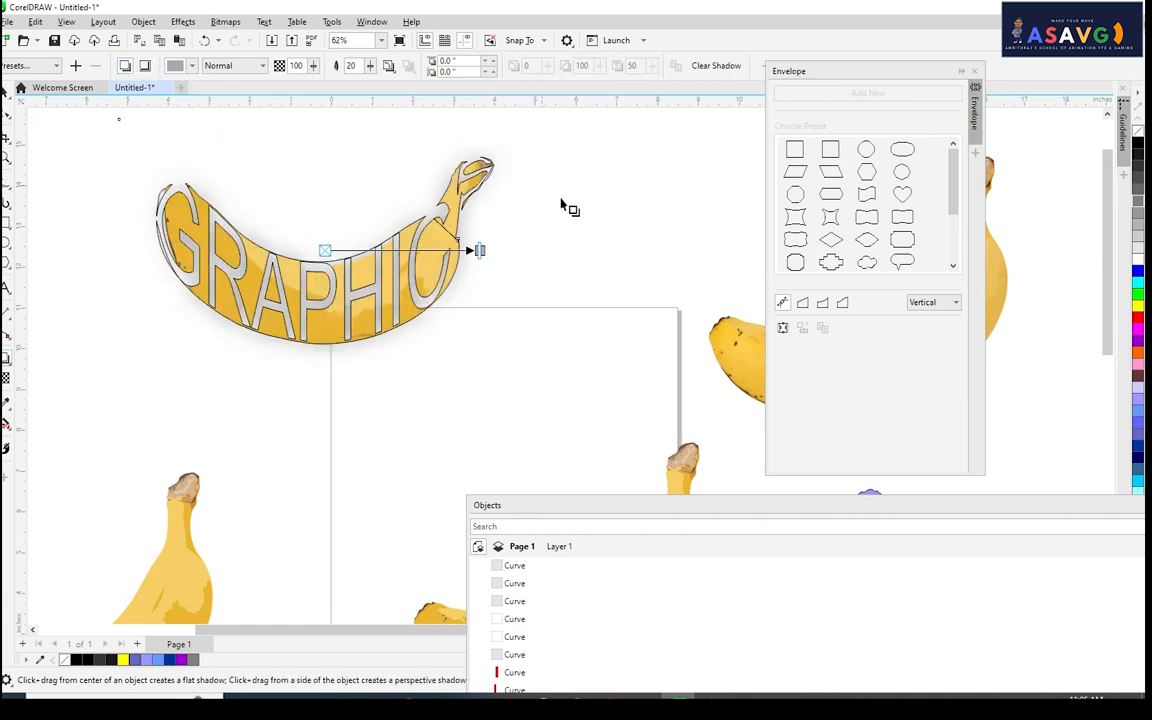
key("ctrl+z")
key("ctrl+z")
Draw a rectangle about 12.3 by 6.7 inches around the banana lettering, fill it with 30% Black and send it to the back.
left_click(6, 93)
left_click(389, 235)
scroll(376, 250, "down", 2)
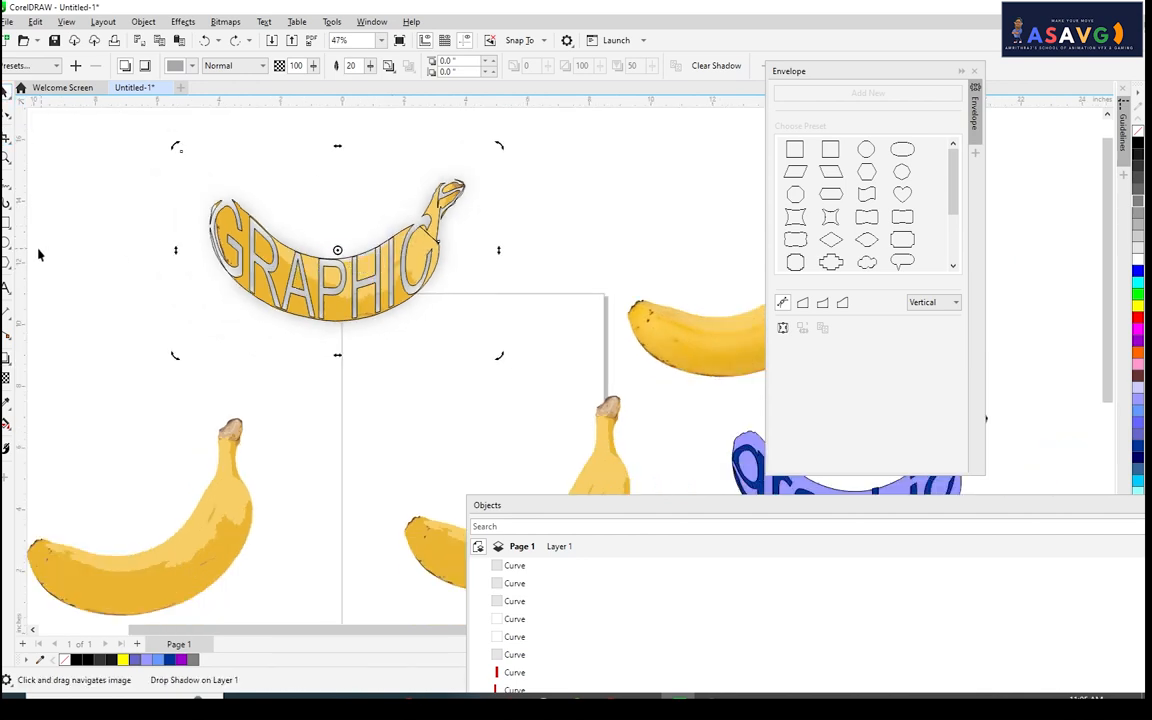
left_click(17, 224)
left_click(40, 203)
left_click_drag(180, 160, 559, 366)
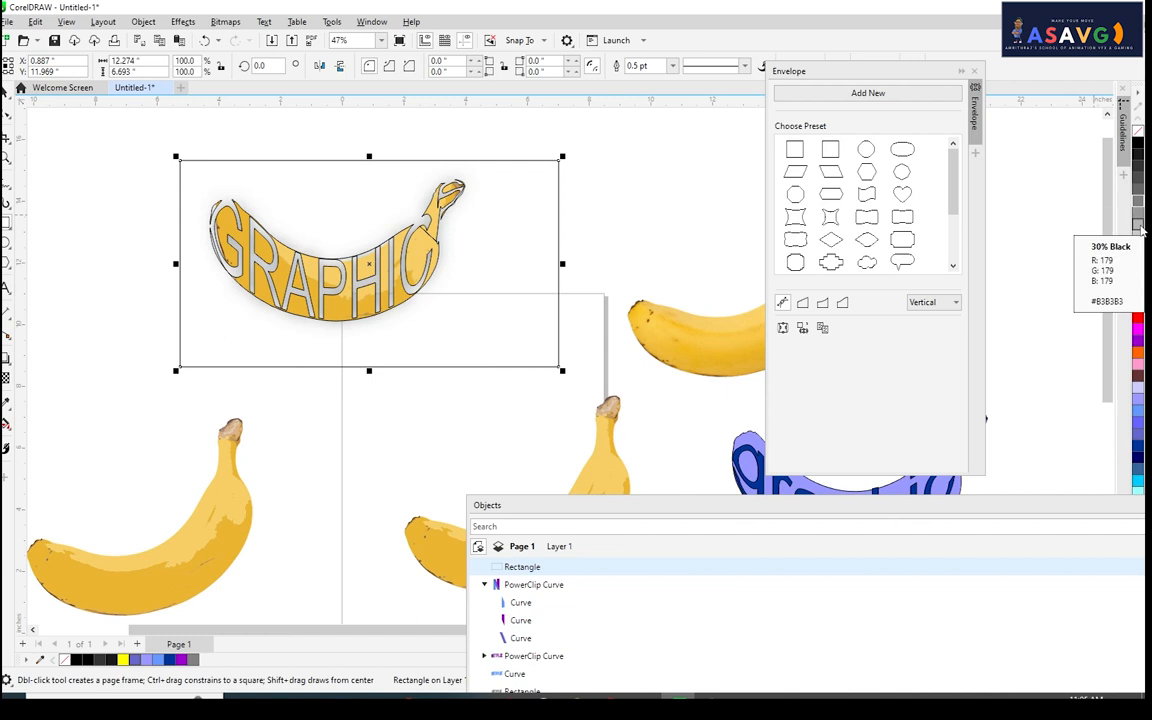
left_click(1139, 214)
key("shift+Page_Down")
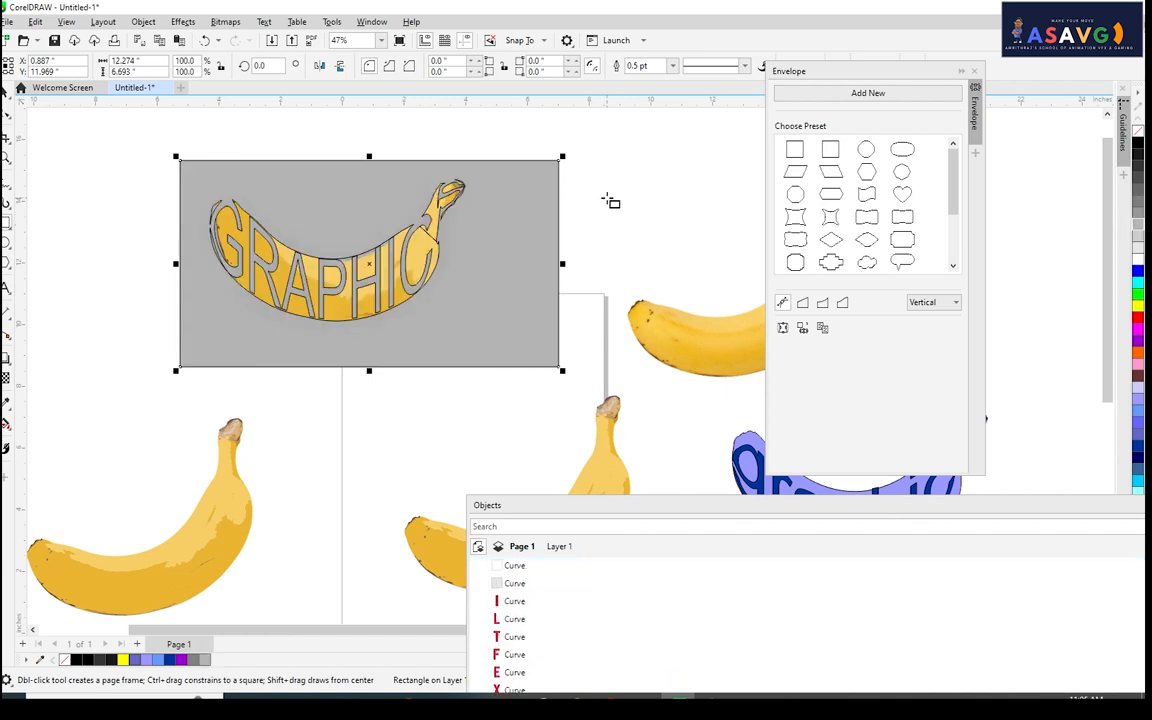
Draw a wide ellipse about 9.4 by 2.9 inches over the gray rectangle's upper right corner and fill it with black.
scroll(322, 232, "up", 3)
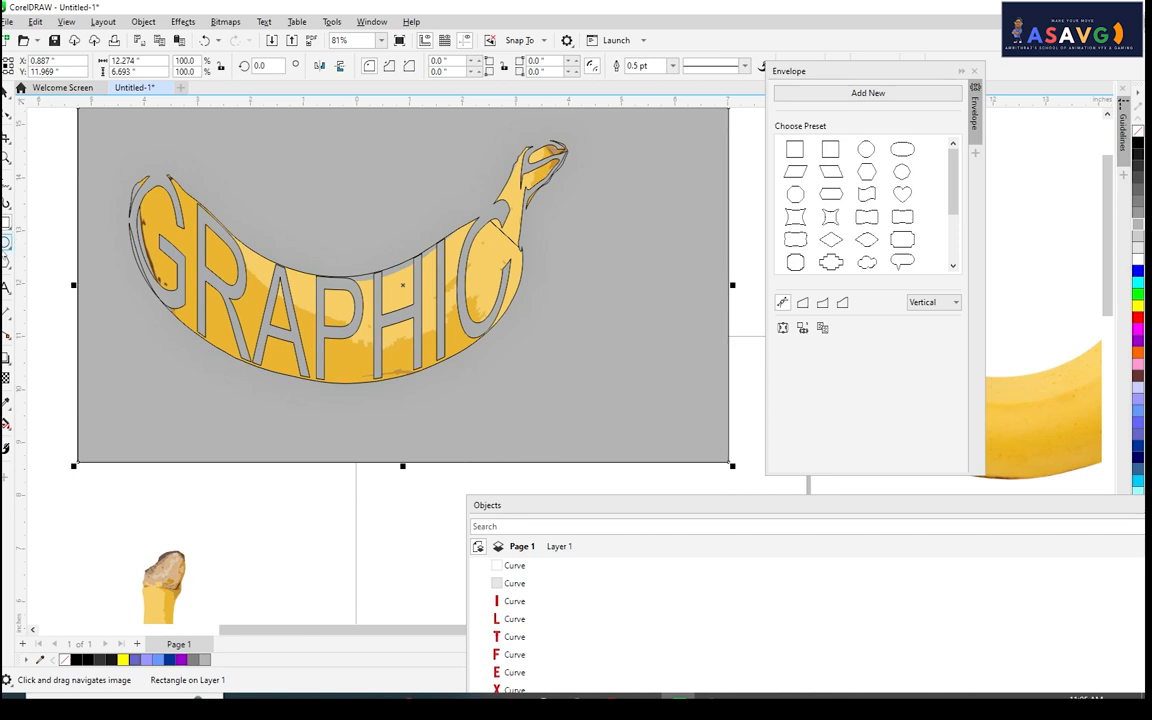
left_click(7, 243)
left_click(50, 243)
scroll(398, 352, "down", 2)
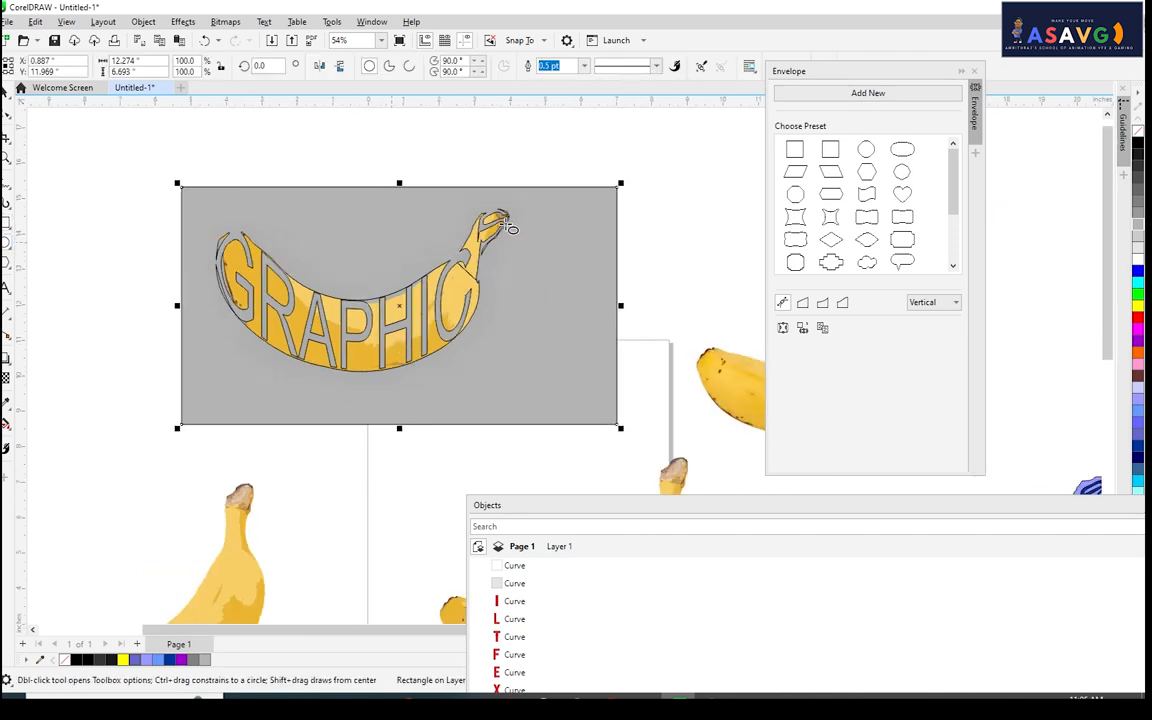
left_click_drag(370, 128, 708, 235)
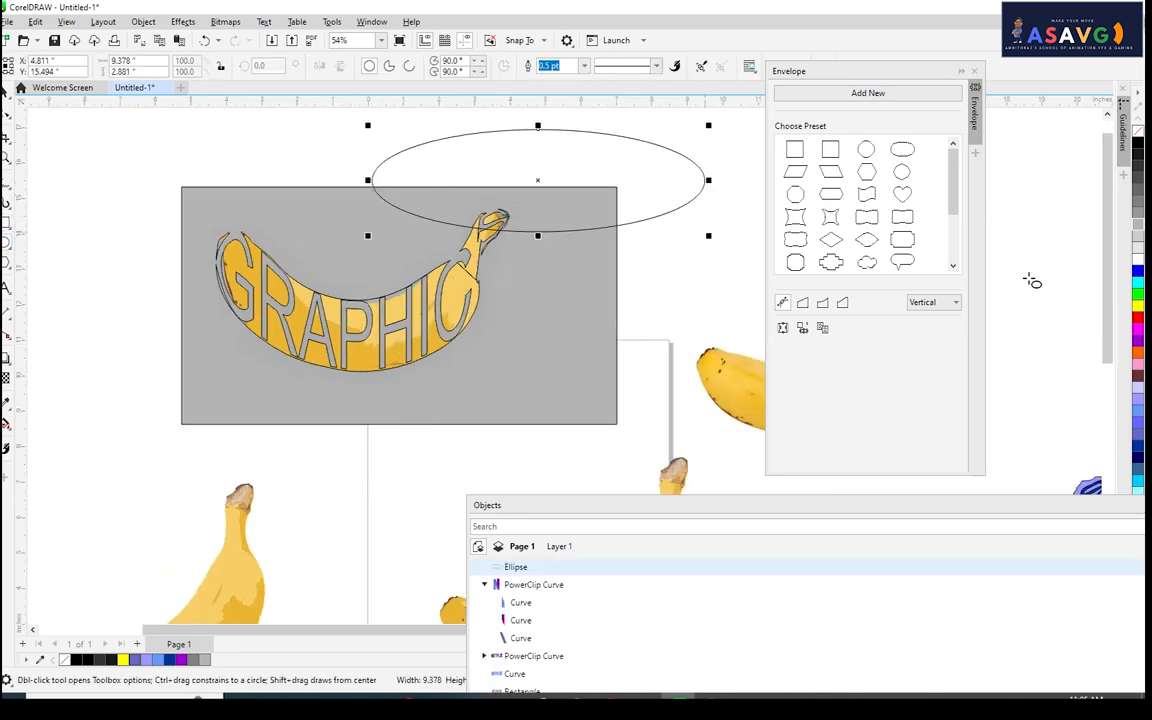
left_click(1139, 190)
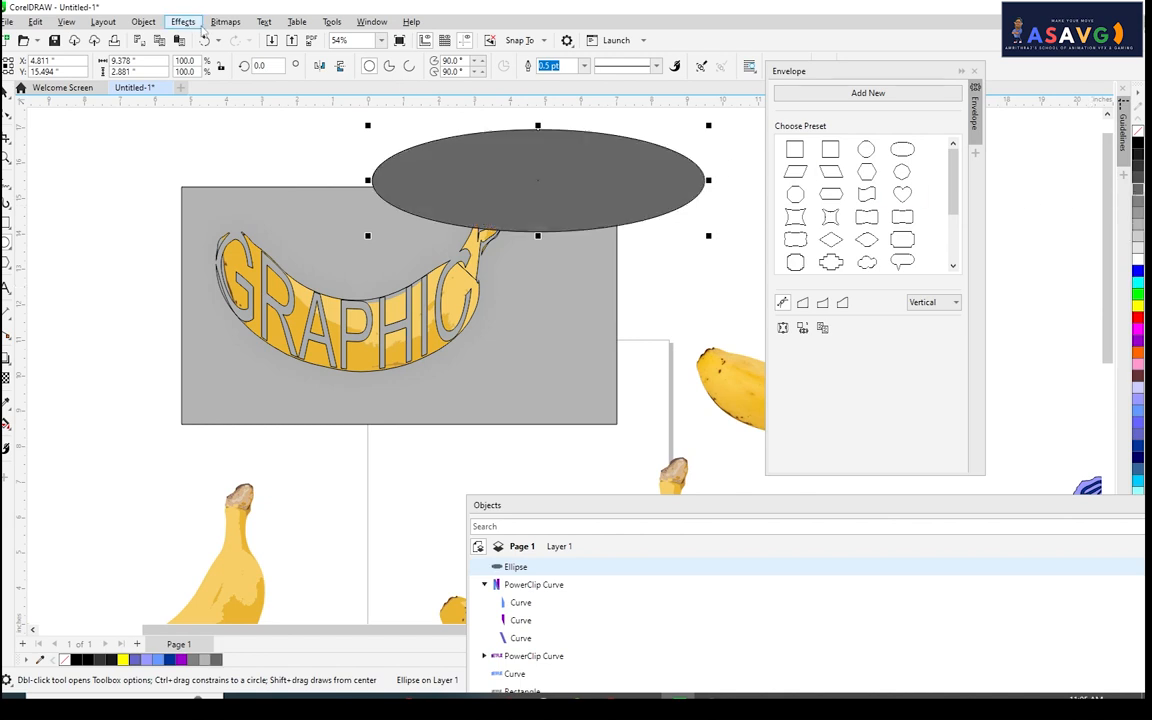
left_click(1136, 146)
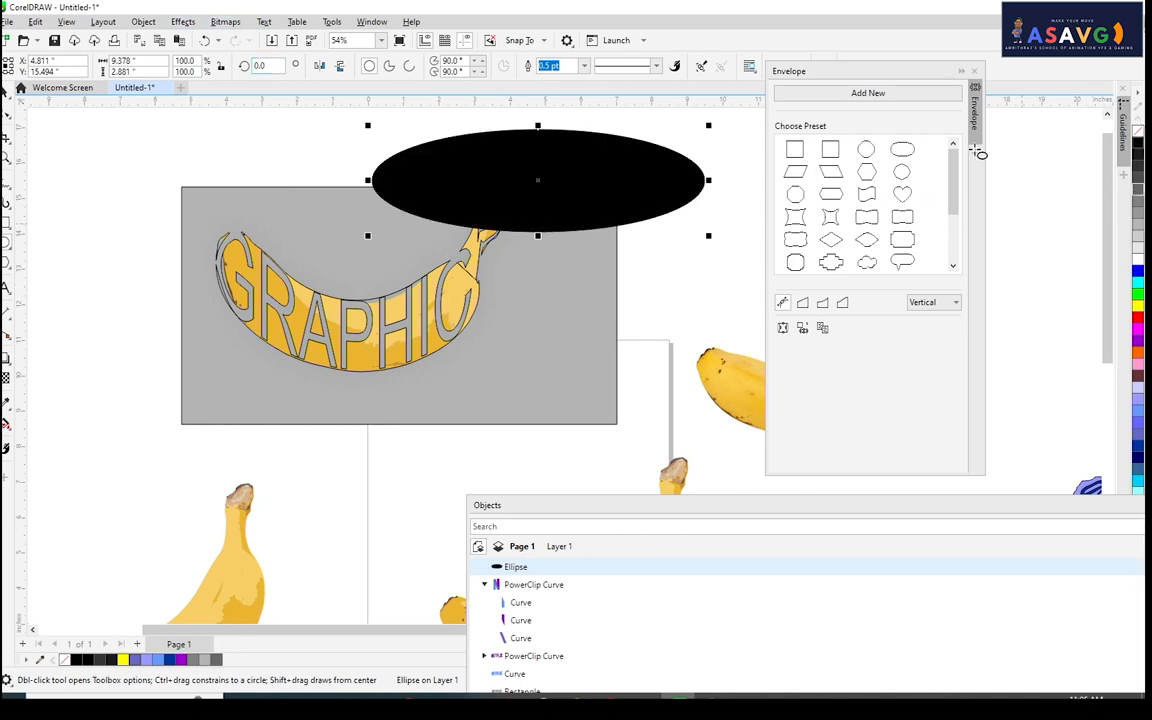
Apply a Gaussian Blur with a radius of 148.5 pixels to the black ellipse.
left_click(183, 21)
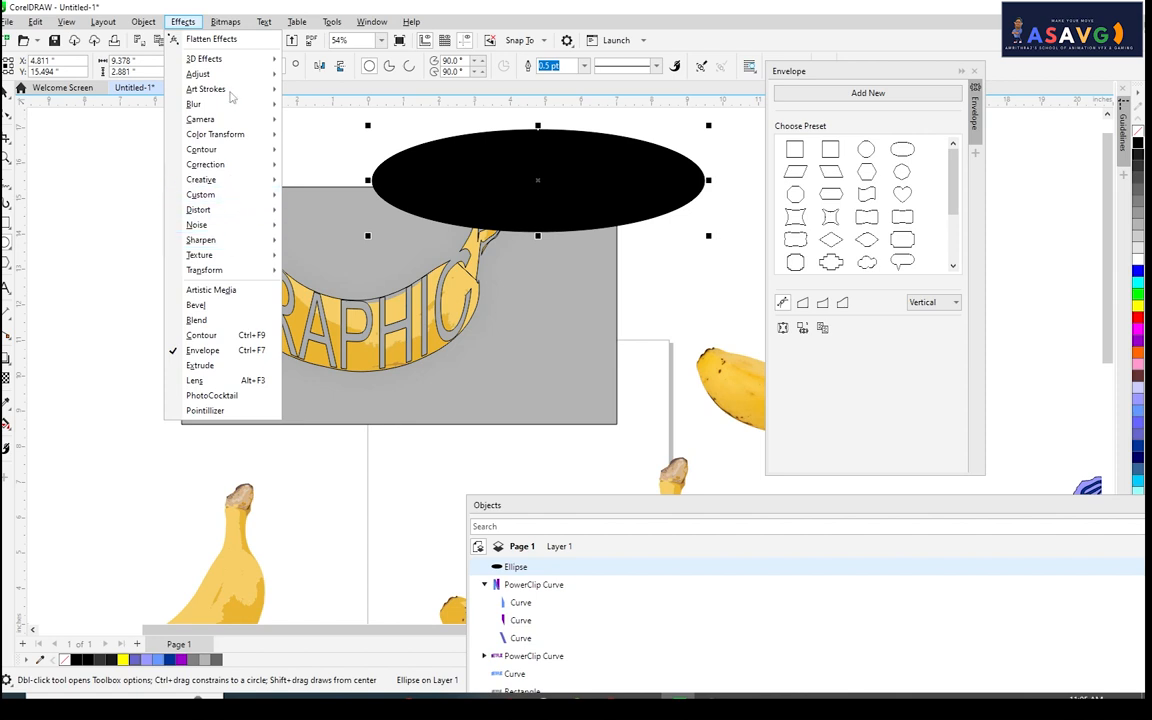
mouse_move(213, 106)
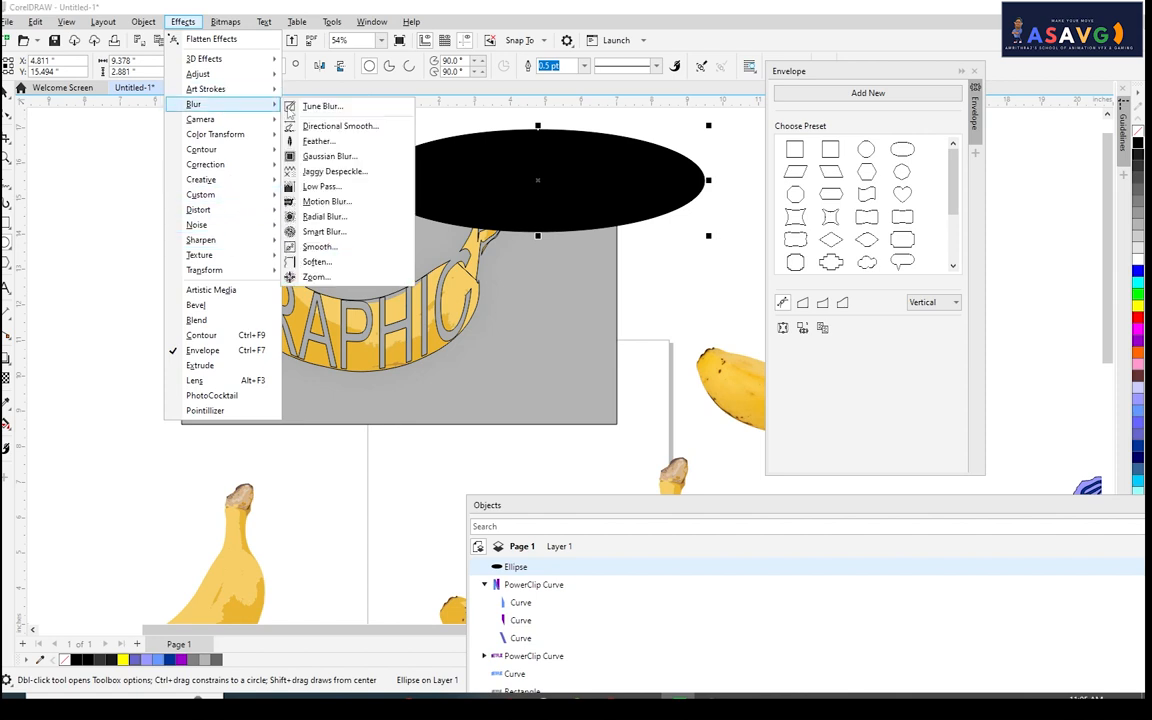
left_click(330, 157)
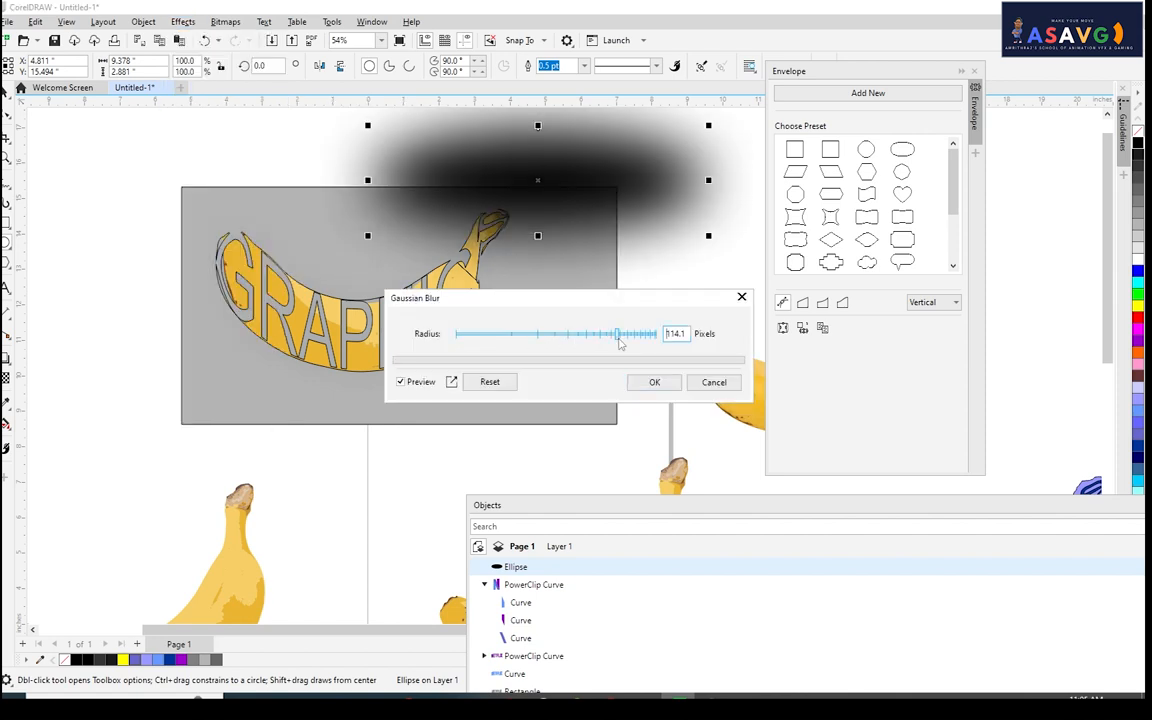
left_click_drag(620, 343, 630, 340)
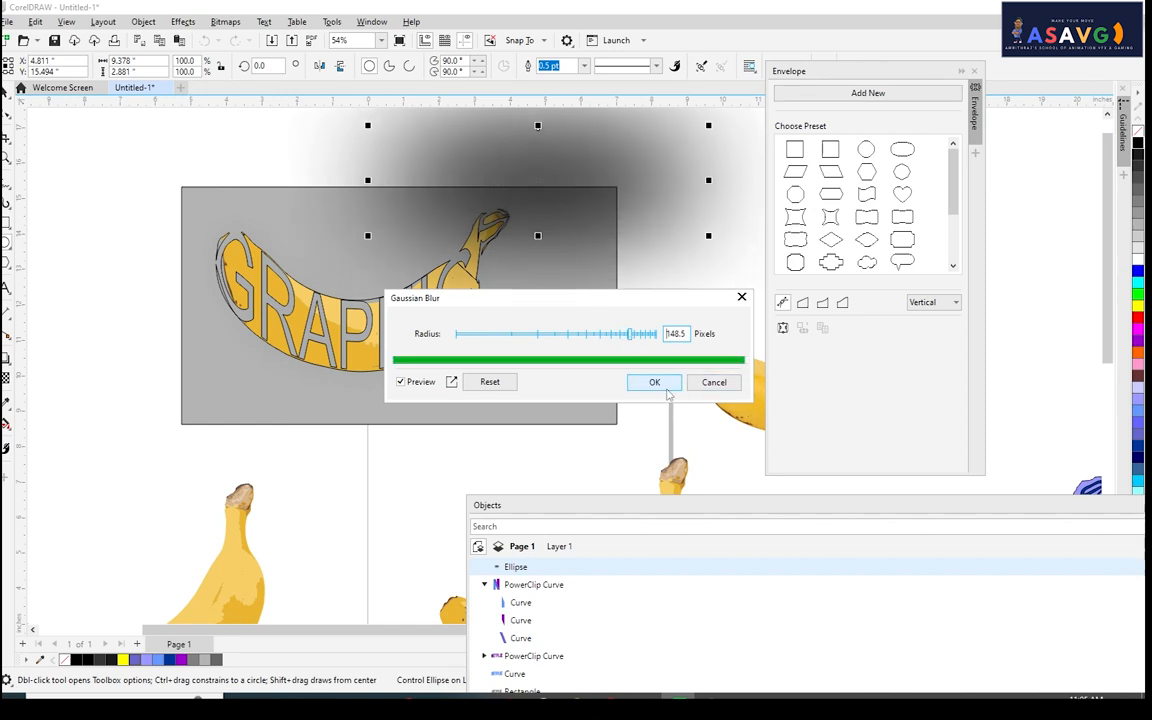
left_click(662, 387)
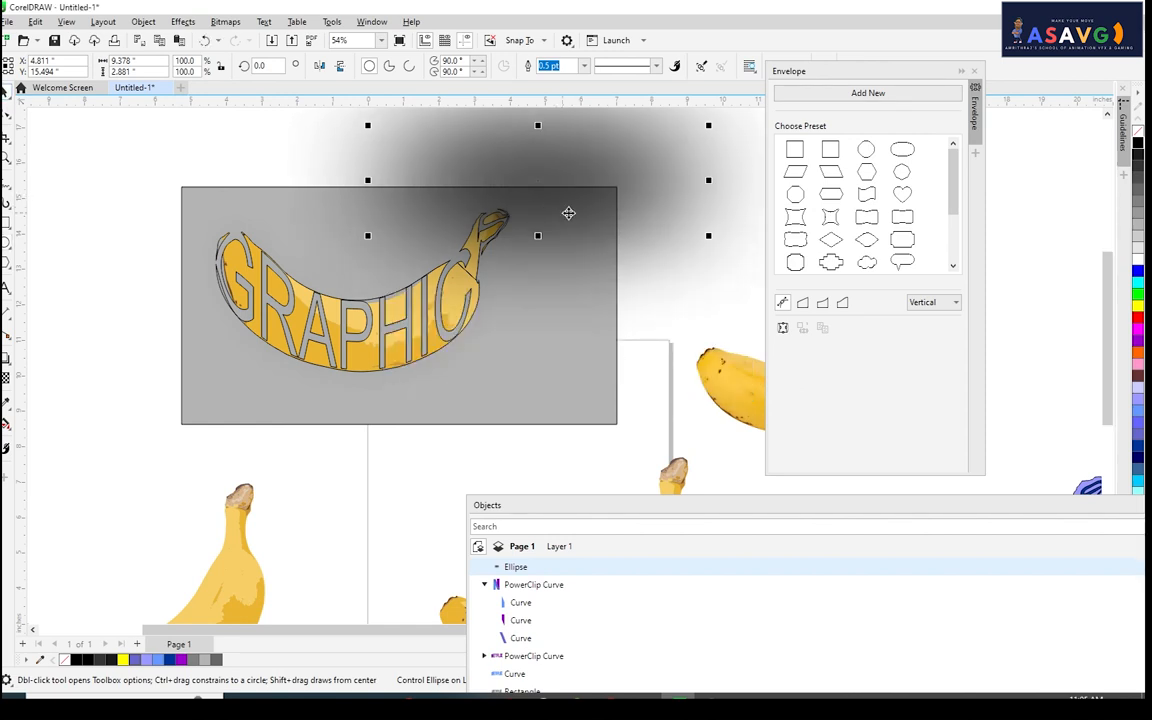
Try moving the blurred ellipse over the banana lettering and flattening it, and undo the resizing.
left_click_drag(568, 213, 435, 347)
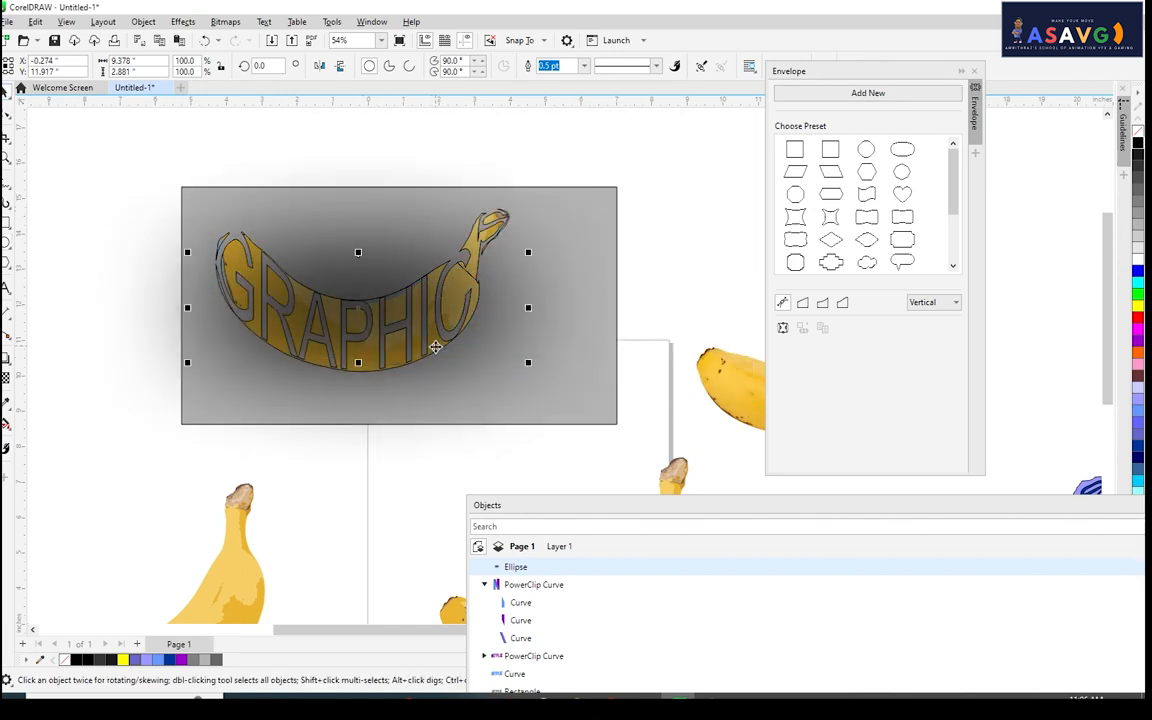
mouse_move(358, 363)
left_mouse_down()
mouse_move(358, 334)
mouse_move(360, 345)
left_mouse_up()
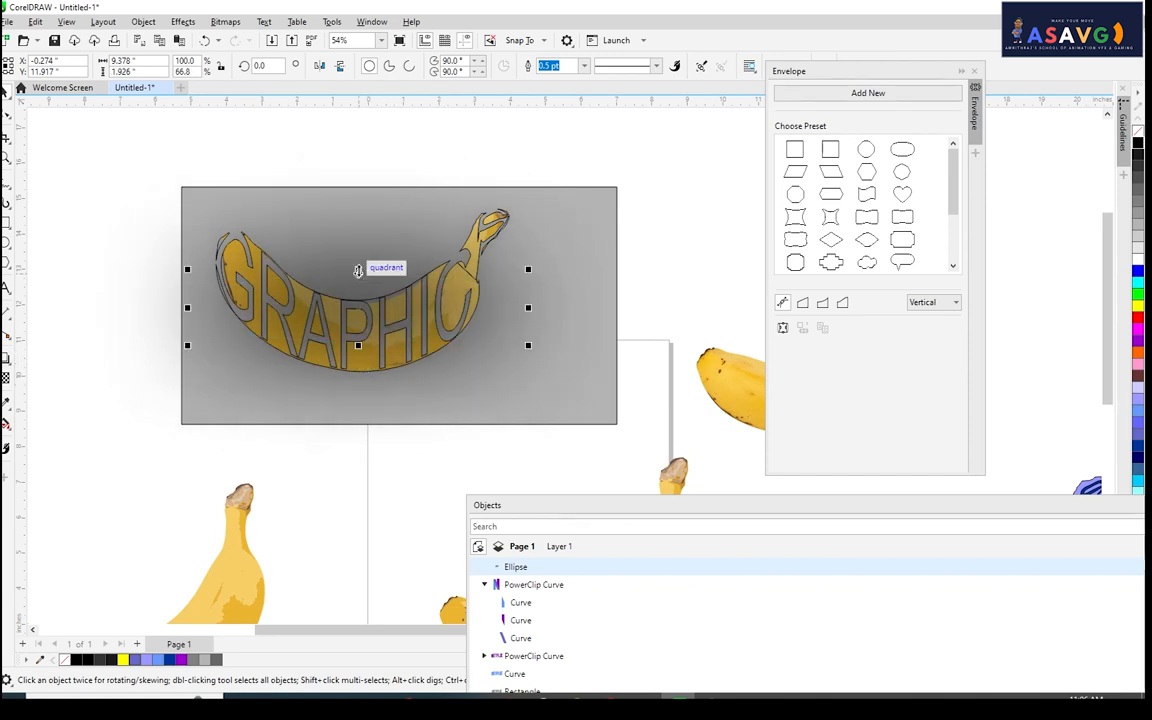
left_click_drag(358, 271, 358, 288)
left_click(556, 351)
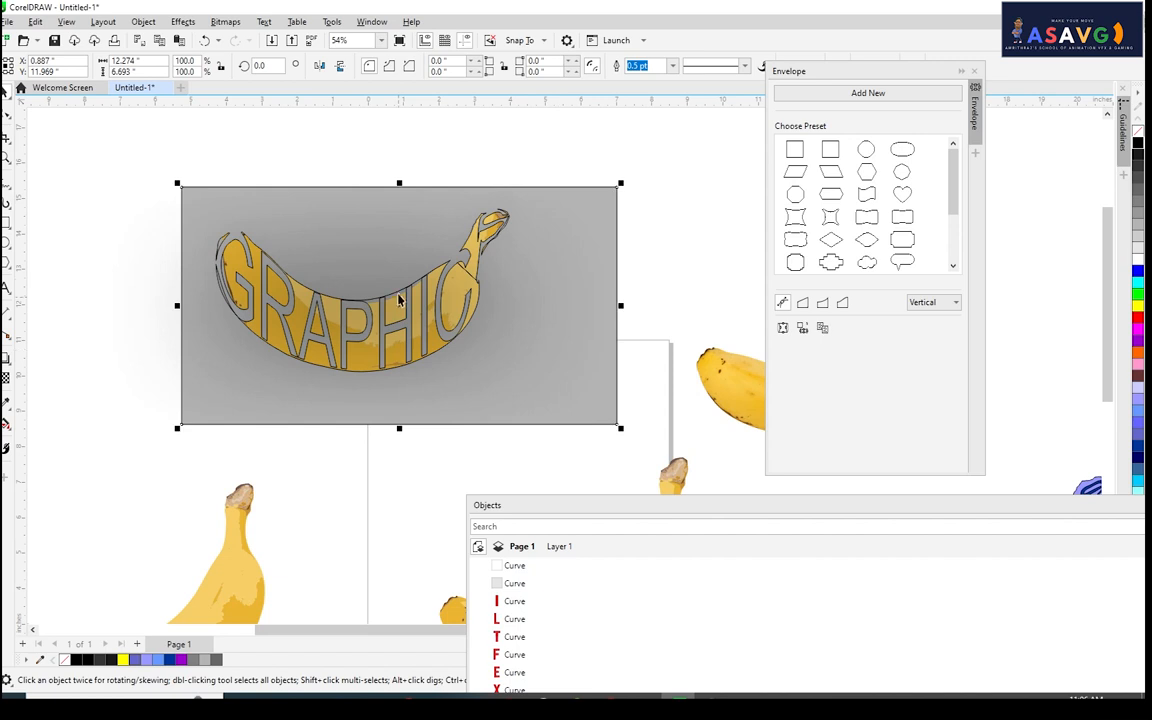
key("ctrl+z")
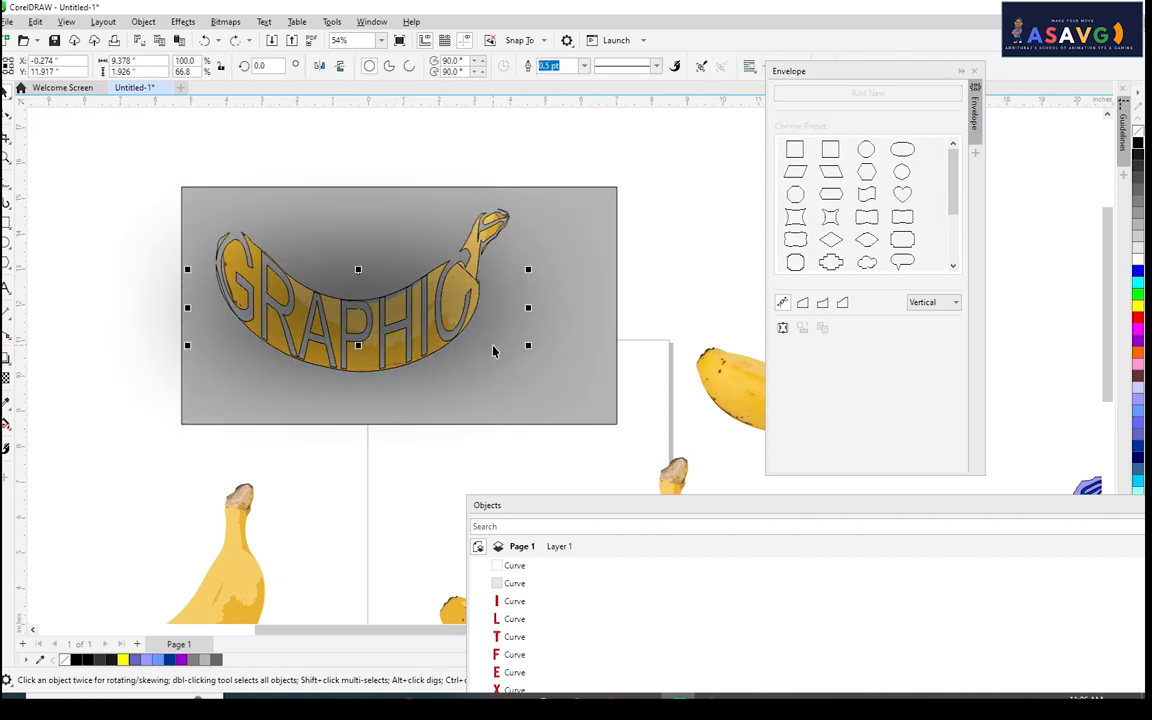
key("ctrl+z")
Flatten the blurred ellipse to about 2.2 inches high and place it under the banana as a ground shadow.
left_click_drag(381, 312, 405, 396)
left_click_drag(368, 455, 411, 415)
key("ctrl+z")
left_click_drag(474, 363, 424, 371)
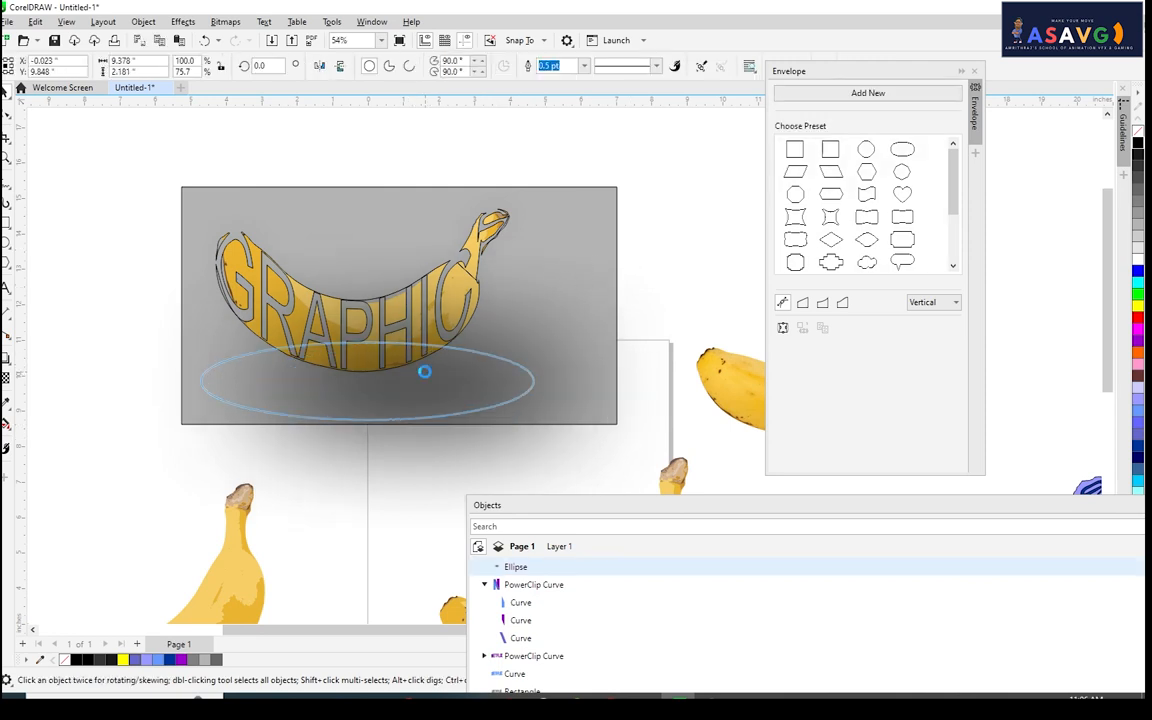
left_click(692, 408)
Enlarge the gray background rectangle to about 14.75 by 8 inches and recolour it very light gray.
left_click(608, 362)
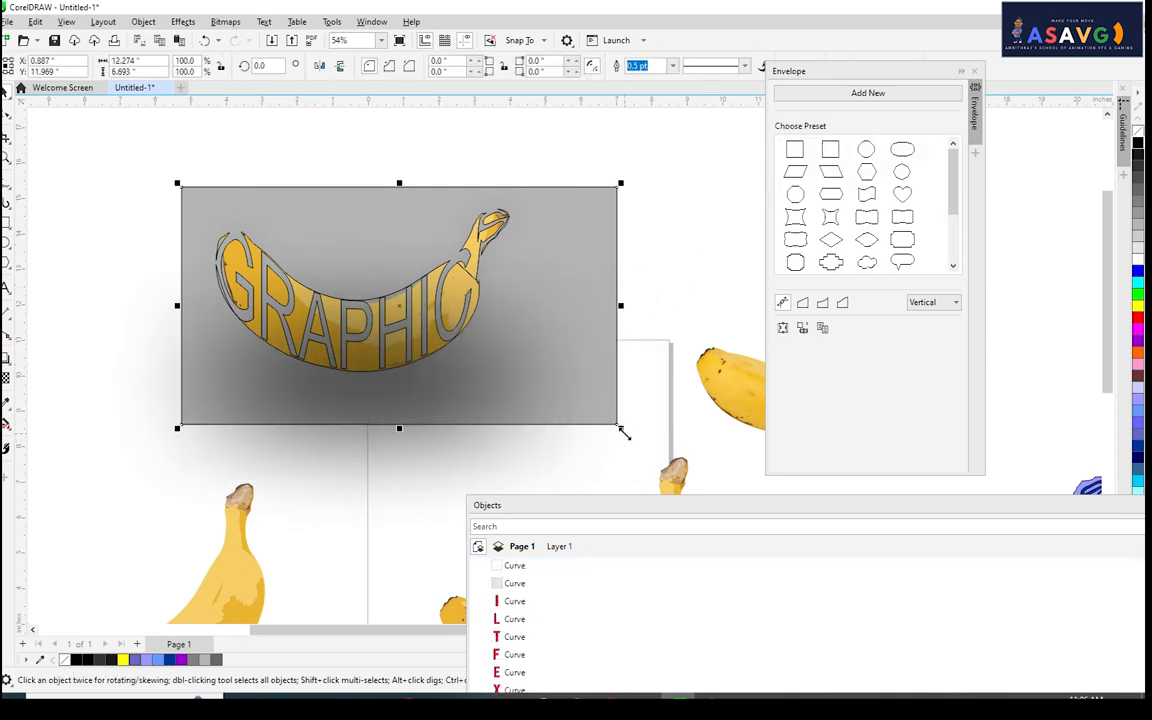
left_click_drag(621, 430, 708, 476)
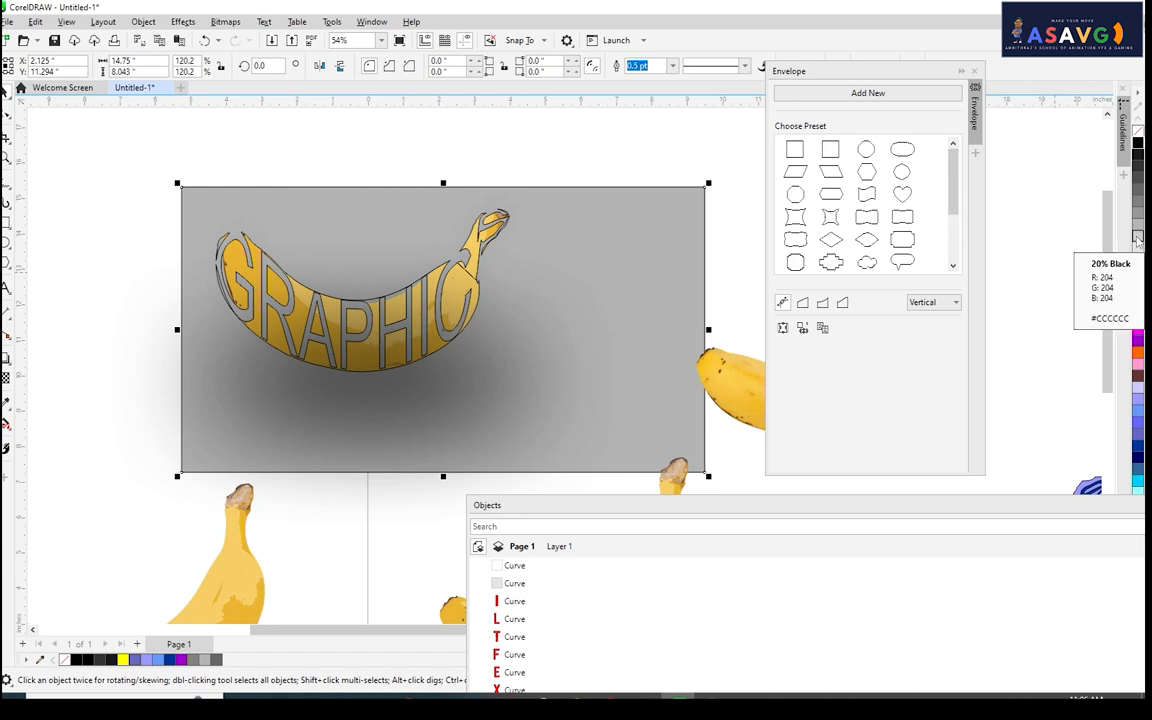
left_click(1137, 214)
left_click(1137, 200)
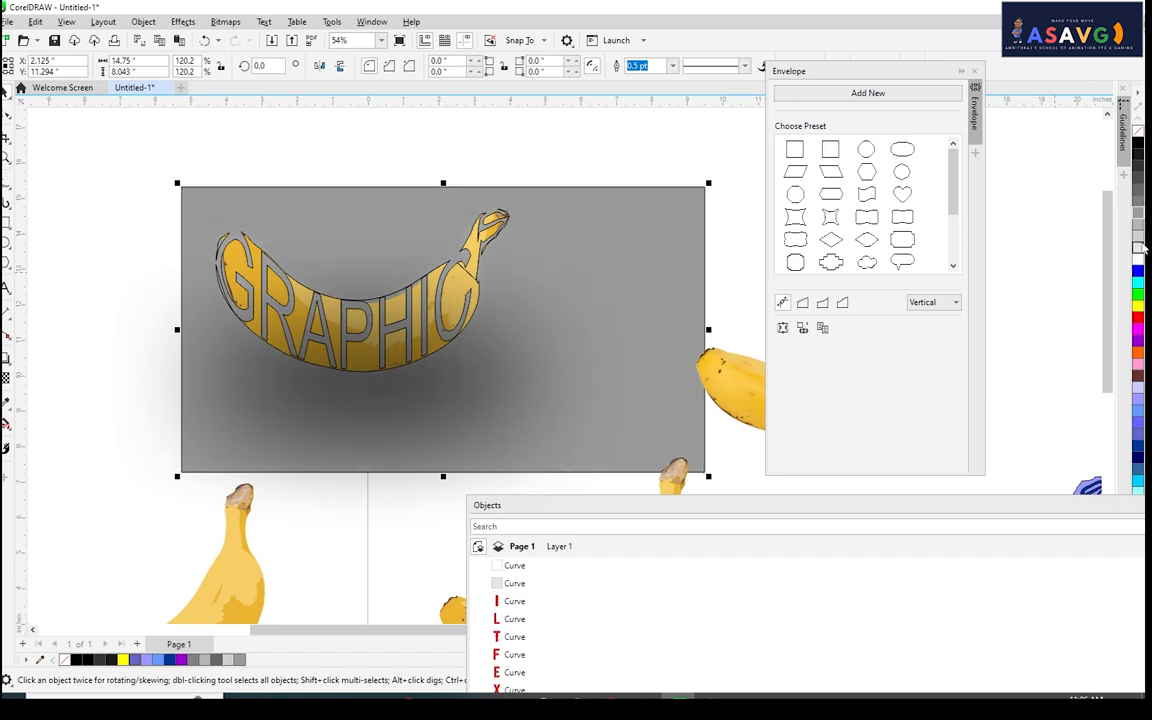
left_click(1137, 228)
left_click(327, 411)
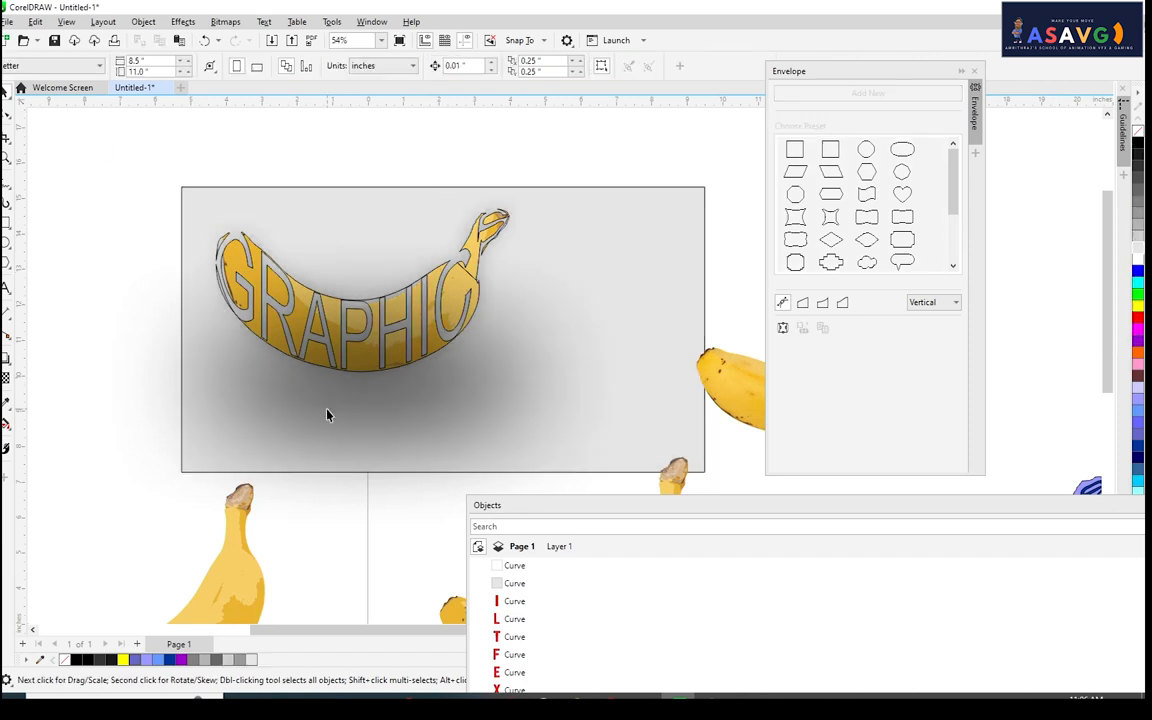
Flatten the blurred shadow ellipse to about 1.3 inches high and enlarge the gray background rectangle to about 15.2 by 8.3 inches.
left_click_drag(367, 427, 367, 408)
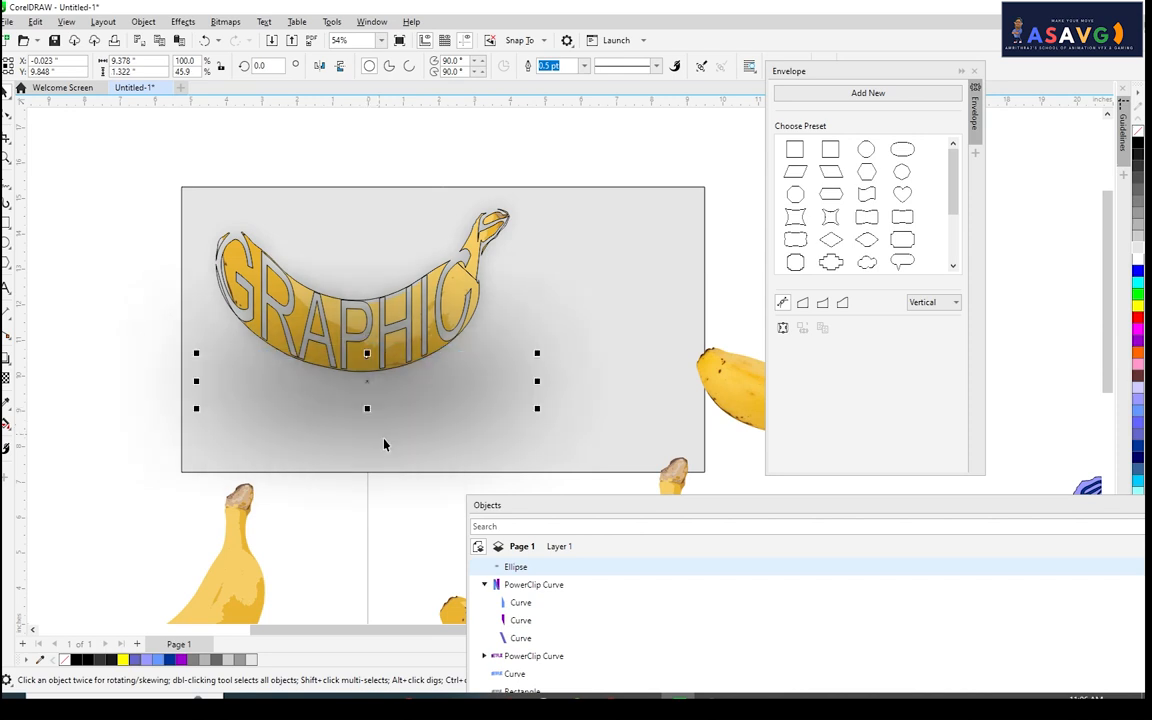
left_click(648, 203)
left_click_drag(532, 355, 652, 347)
scroll(558, 314, "up", 1)
left_click_drag(532, 327, 417, 313)
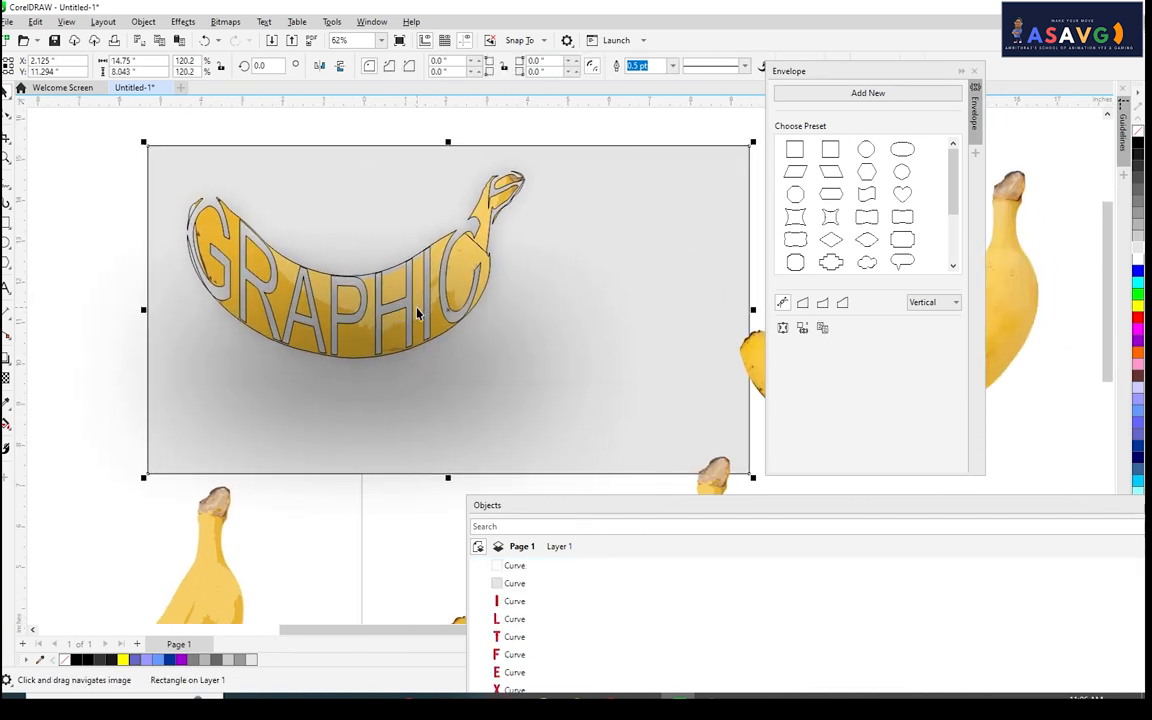
left_click_drag(145, 479, 127, 489)
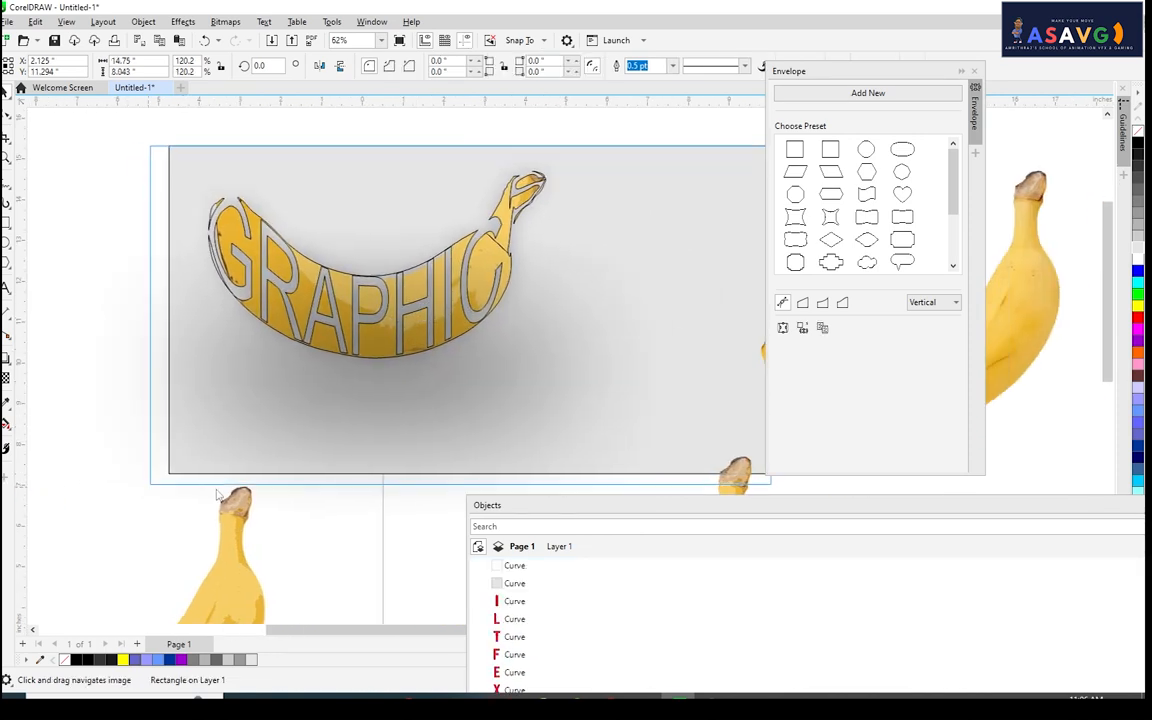
Examine the finished banana-shaped lettering variants around the page, including the outlined version with the partial banana fill.
left_click_drag(437, 324, 475, 315)
scroll(590, 285, "down", 4)
left_click_drag(585, 294, 226, 206)
scroll(572, 297, "up", 1)
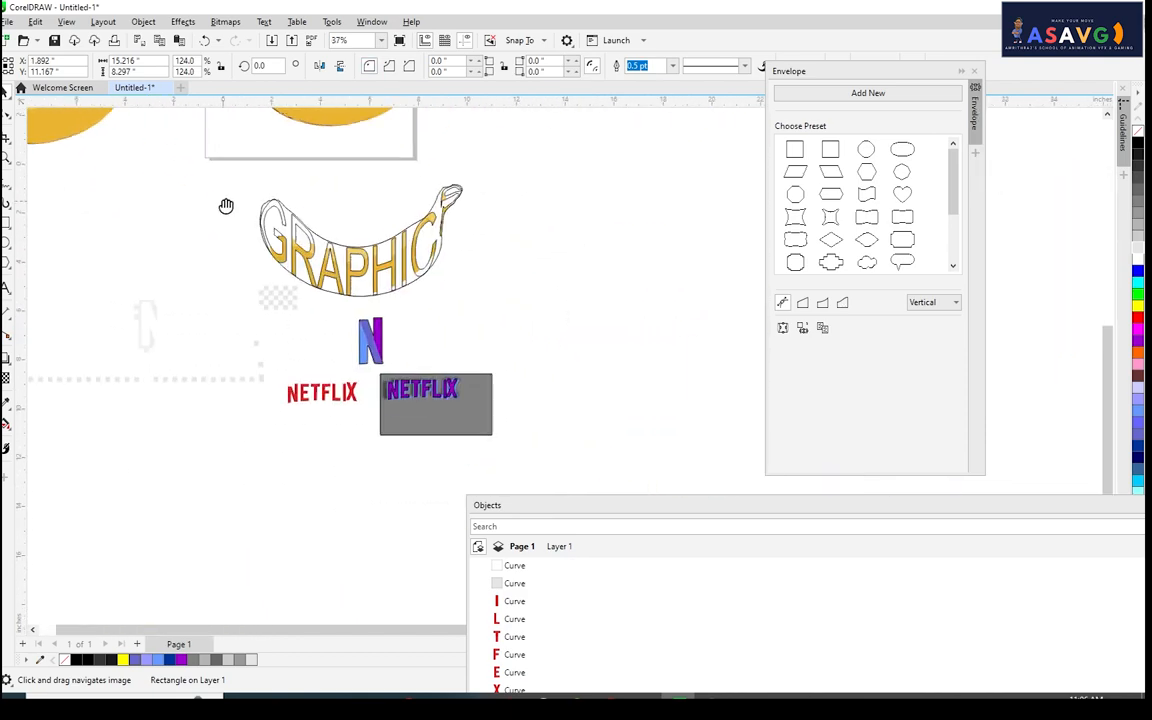
scroll(433, 312, "up", 9)
left_click_drag(258, 319, 467, 291)
scroll(467, 291, "down", 5)
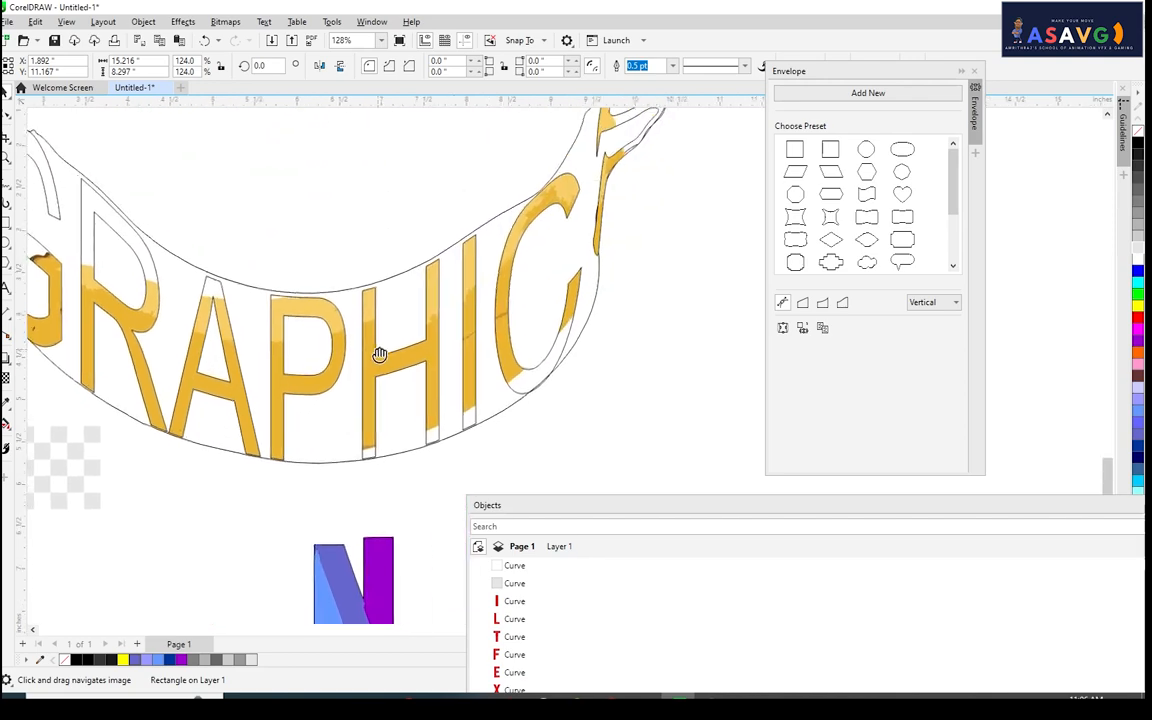
scroll(376, 252, "up", 1)
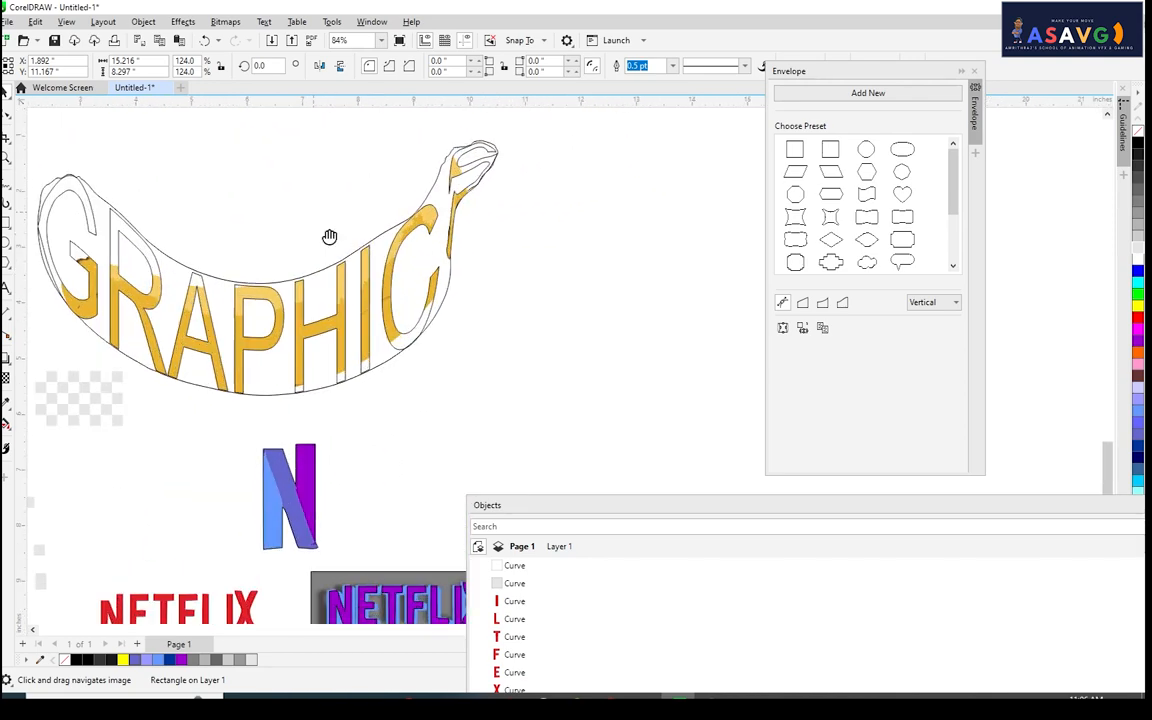
left_click_drag(329, 237, 450, 288)
scroll(450, 288, "down", 1)
scroll(432, 259, "down", 1)
left_click_drag(539, 268, 355, 409)
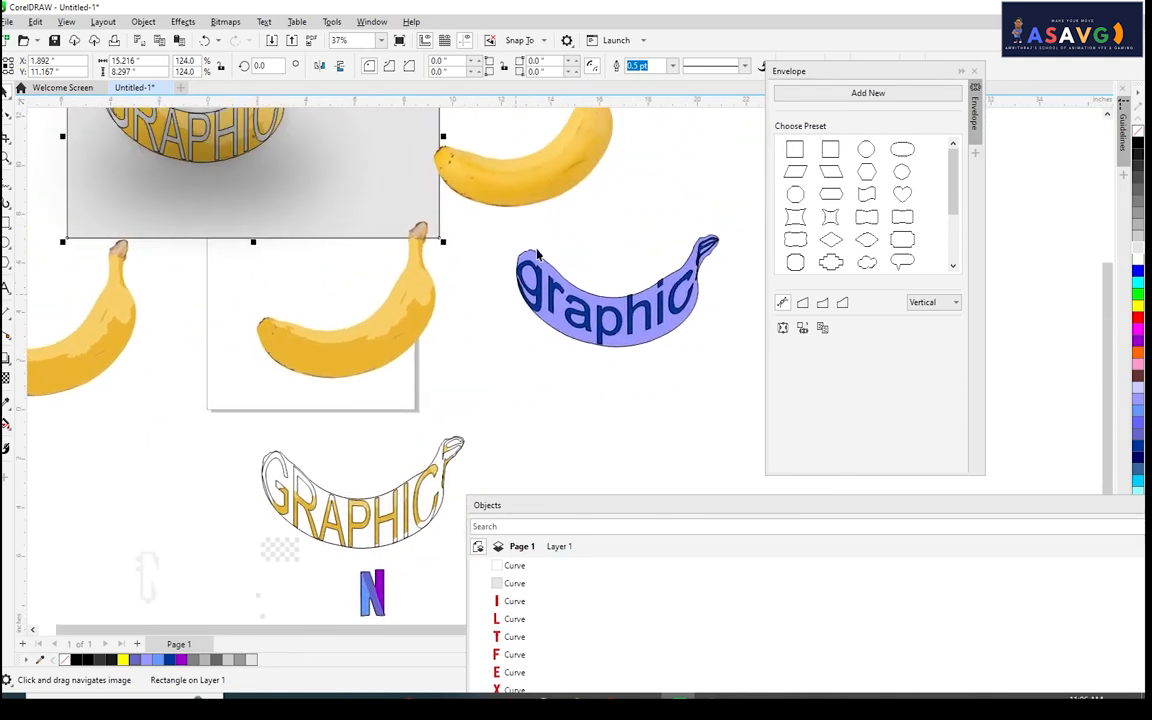
Examine the purple and blue extruded NETFLIX lettering with its blurred shadow on the dark gray rectangle.
left_click_drag(510, 285, 678, 475)
left_click_drag(514, 474, 378, 176)
left_click_drag(419, 479, 312, 174)
scroll(345, 298, "up", 1)
scroll(320, 225, "up", 1)
left_click_drag(320, 225, 206, 285)
scroll(373, 322, "up", 1)
scroll(465, 299, "up", 1)
left_click_drag(725, 344, 556, 333)
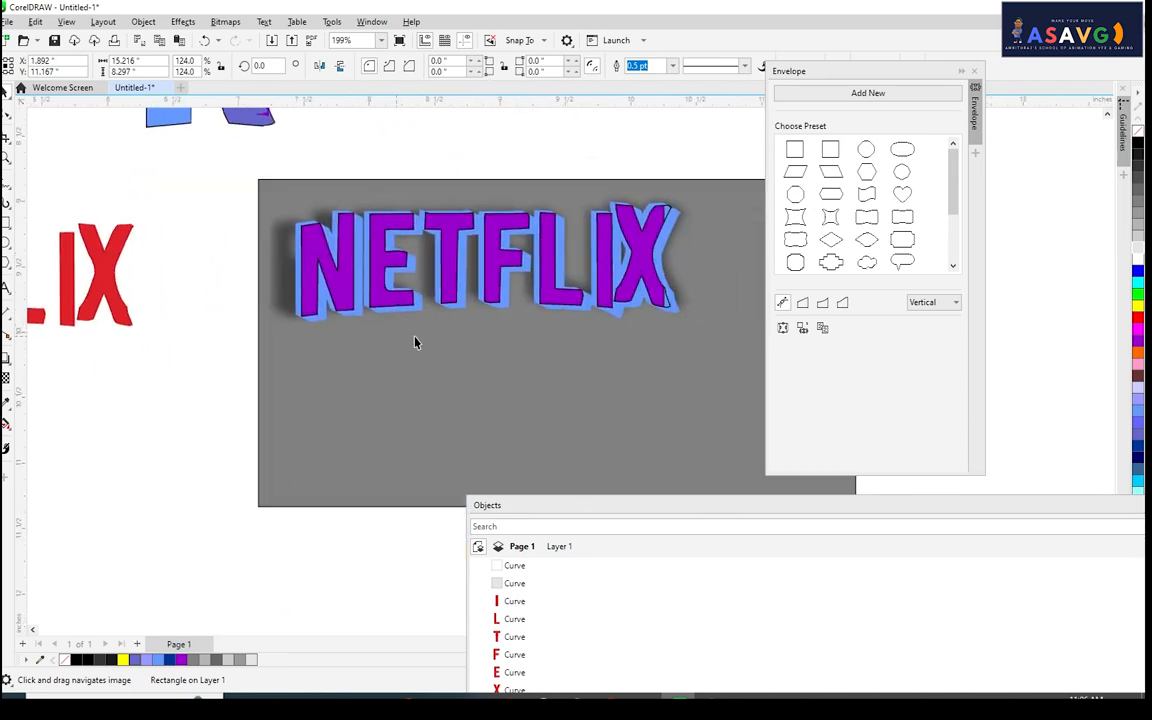